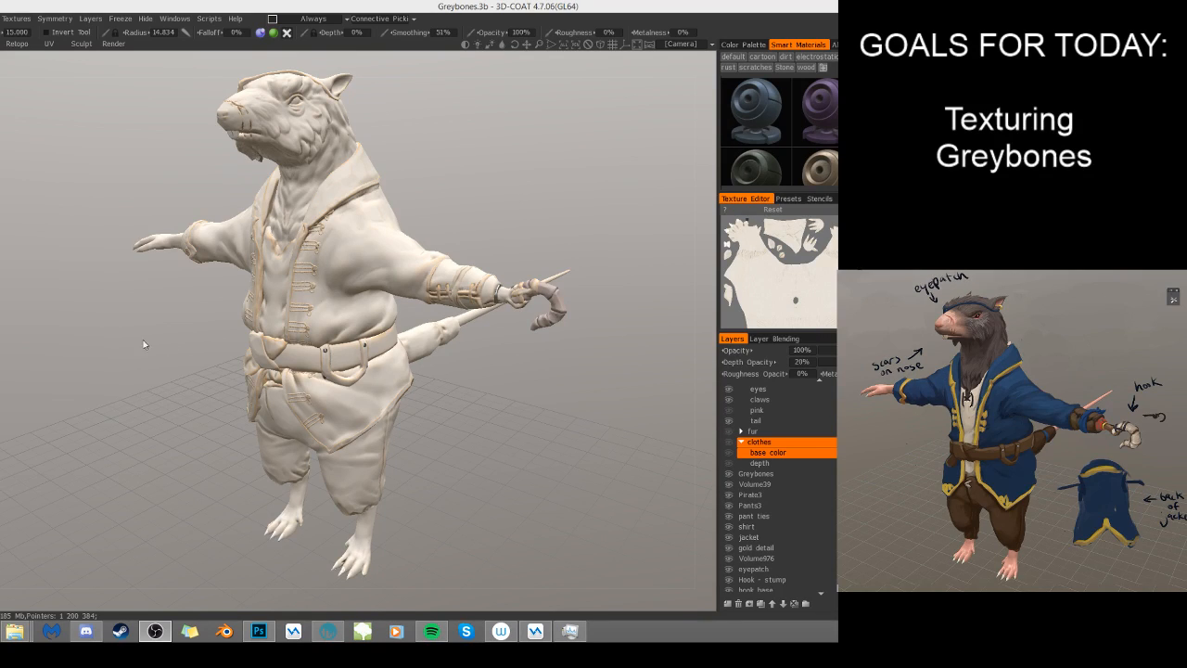
- Examine the untextured rat model from the front, back and sides with the wireframe overlay displayed
left_click(173, 350)
left_click_drag(184, 325, 245, 319)
left_click_drag(444, 297, 431, 304)
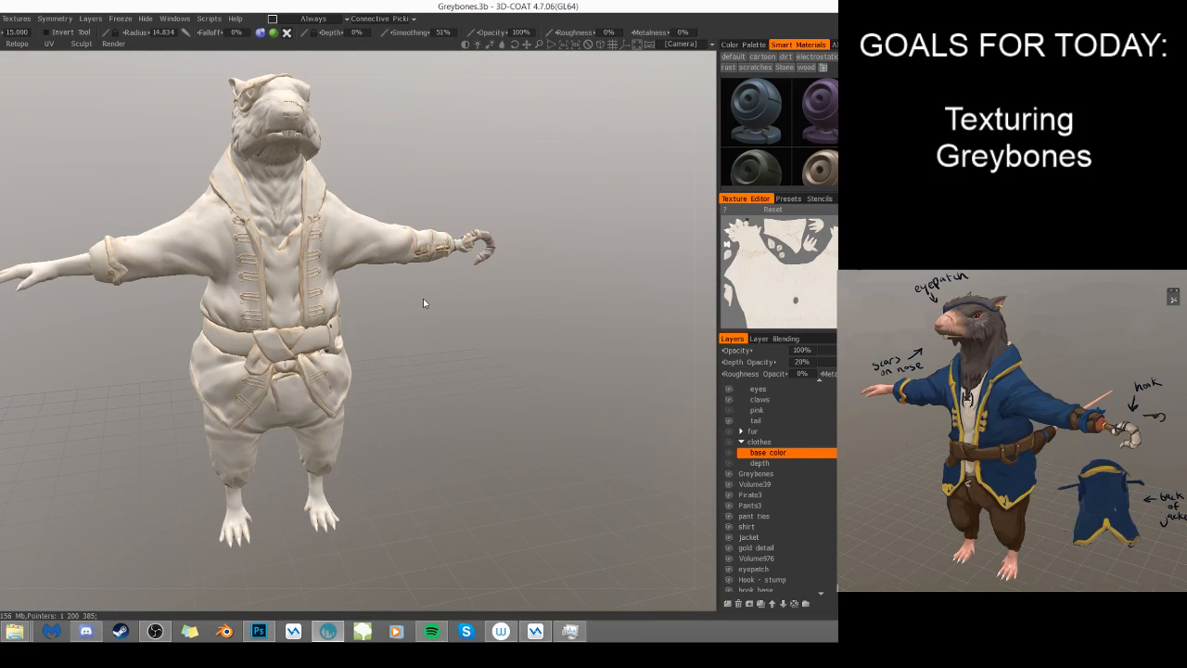
key("w")
left_click_drag(373, 307, 424, 343)
mouse_move(410, 289)
left_mouse_down()
mouse_move(269, 270)
mouse_move(339, 268)
mouse_move(368, 281)
mouse_move(414, 270)
left_mouse_up()
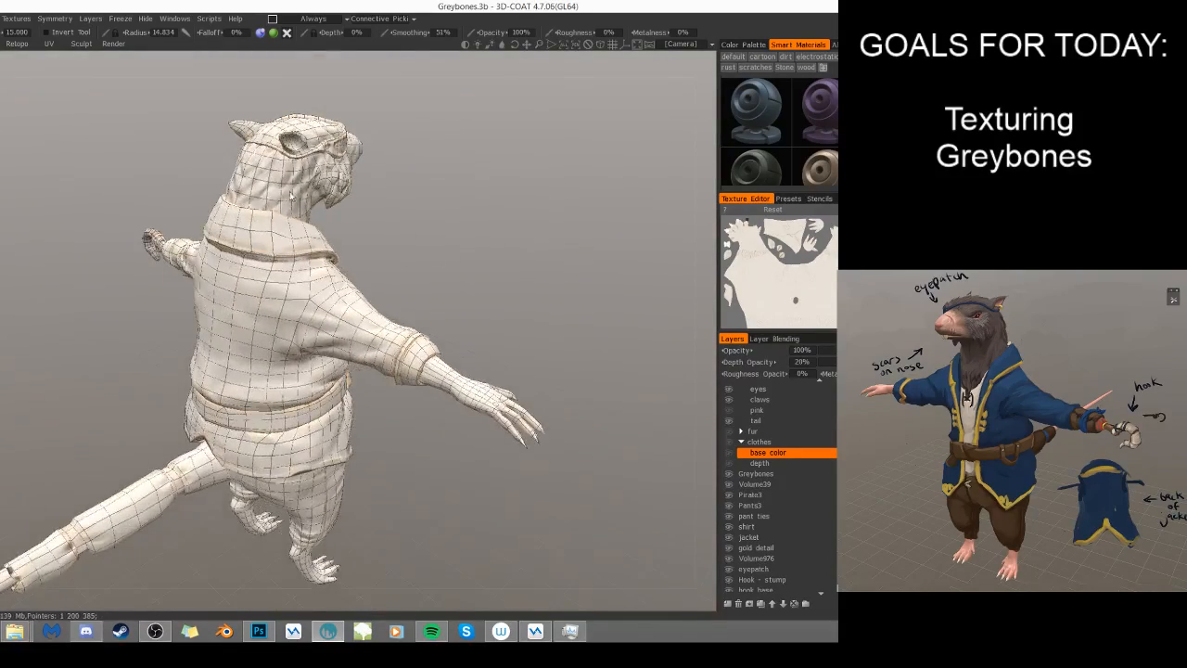
left_click_drag(35, 325, 213, 277)
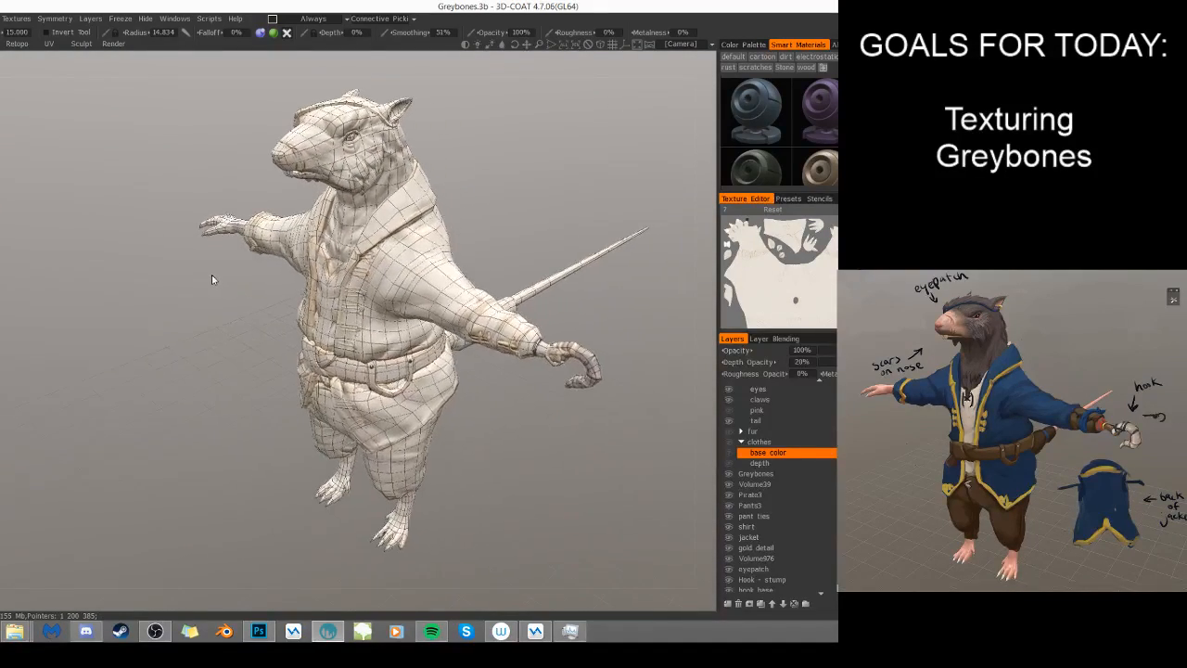
left_click_drag(233, 361, 279, 385)
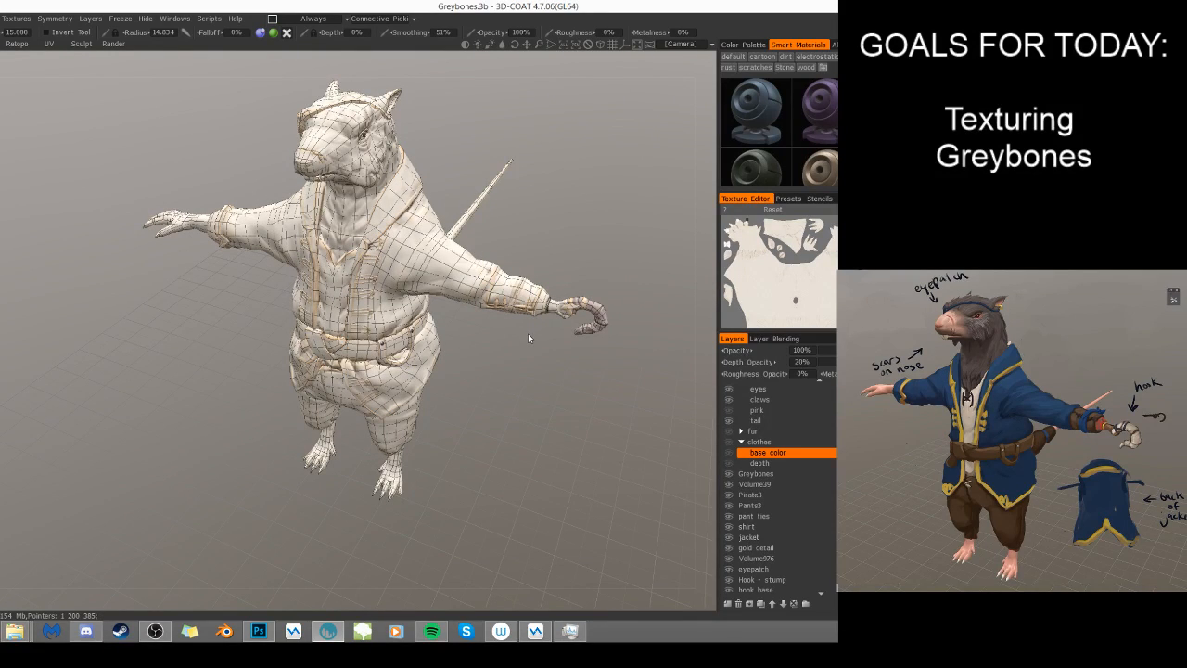
left_click_drag(528, 333, 518, 373)
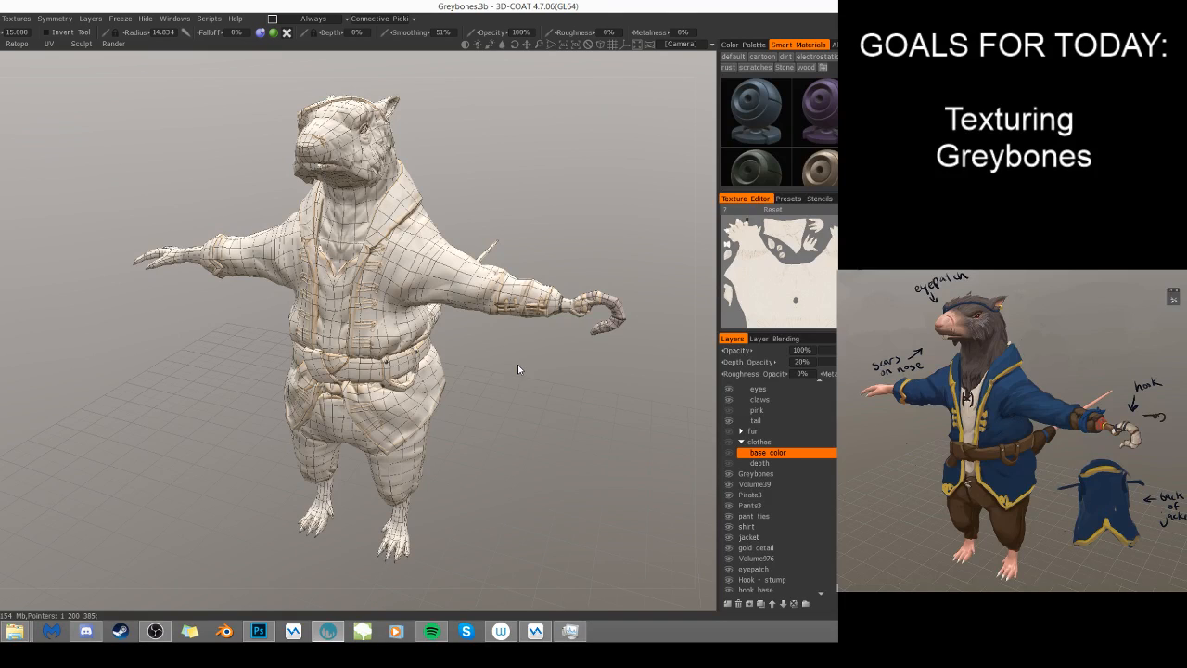
- Make the fur, clothes base color and pink layers visible, and turn off the wireframe overlay
left_click(728, 432)
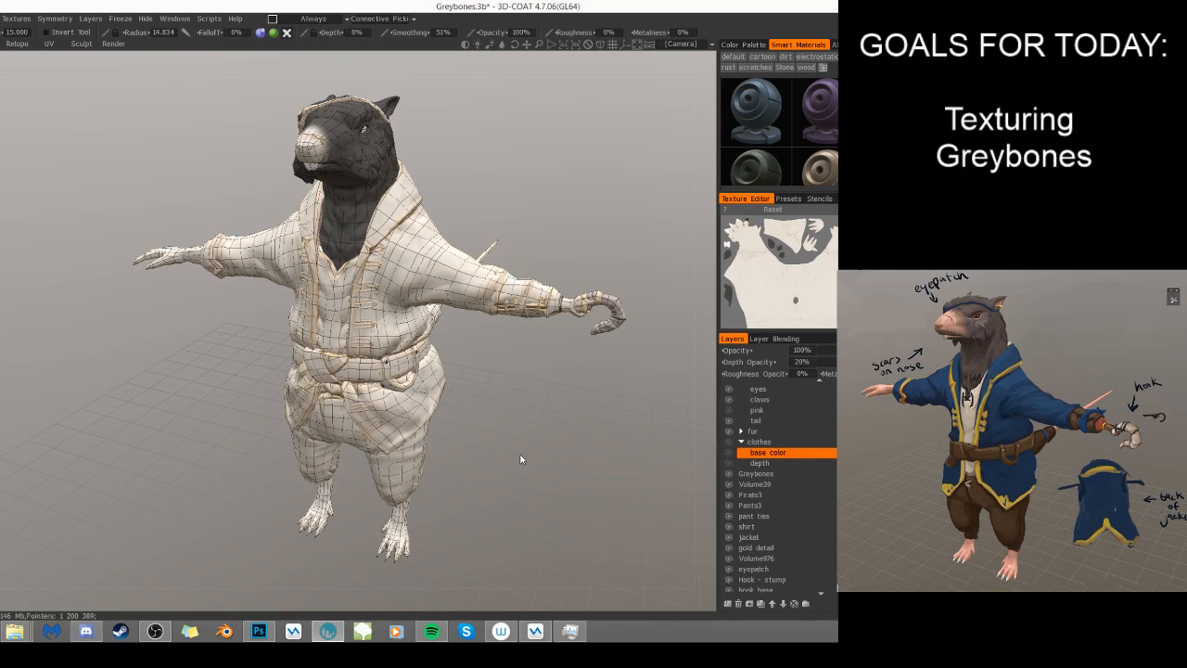
key("w")
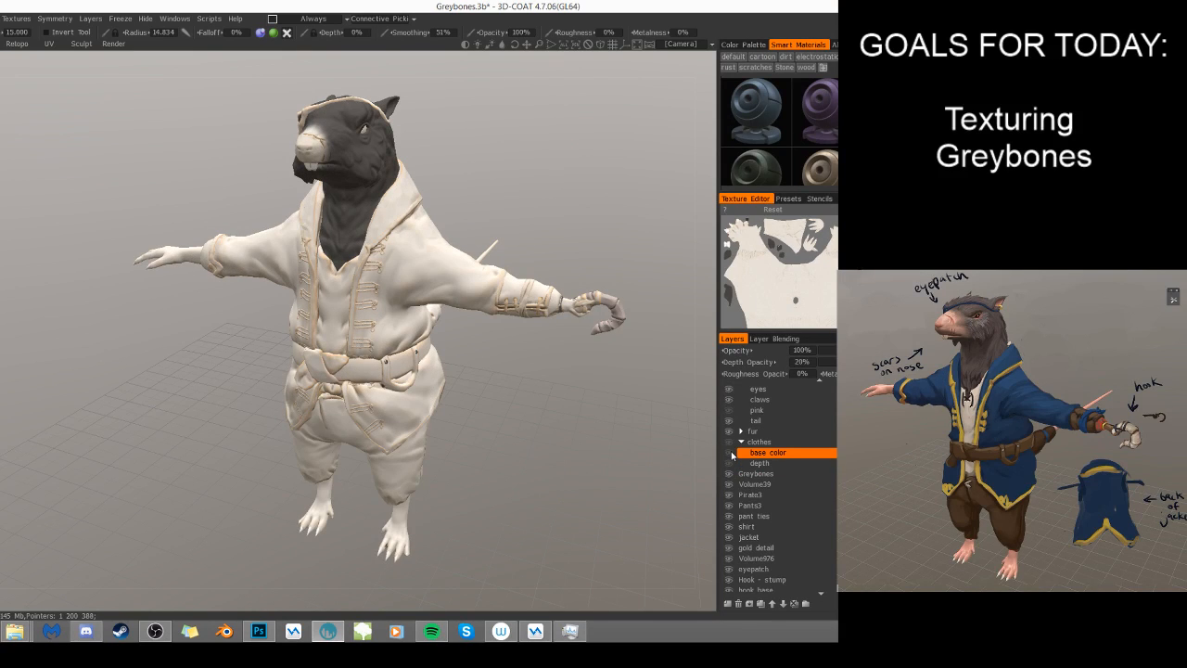
left_click(729, 451)
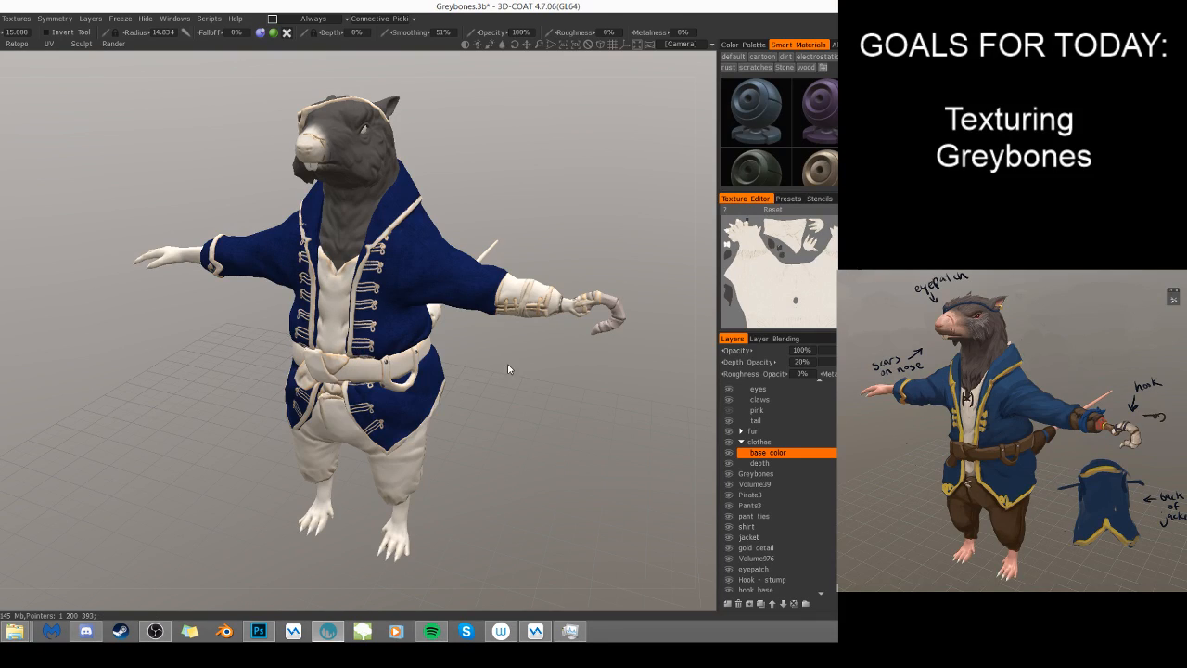
left_click(730, 411)
- Examine the base colours on the fur, skin and jacket from the front and both sides of the model
left_click_drag(534, 407, 394, 505)
left_click_drag(466, 481, 482, 408)
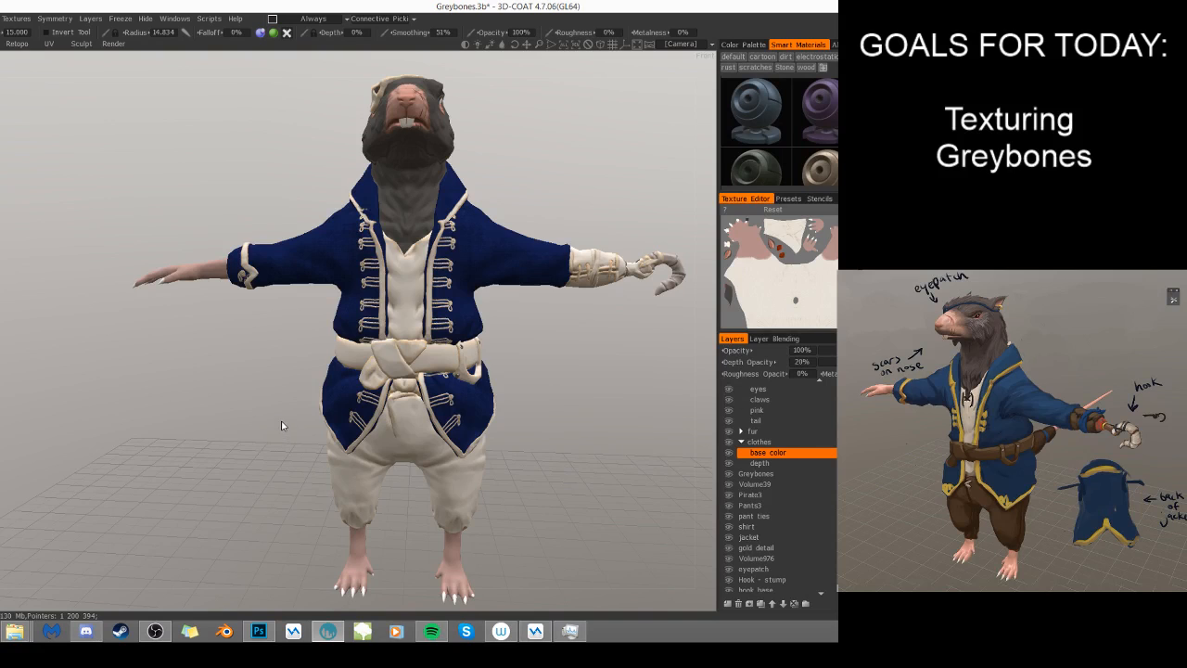
left_click_drag(288, 412, 484, 364)
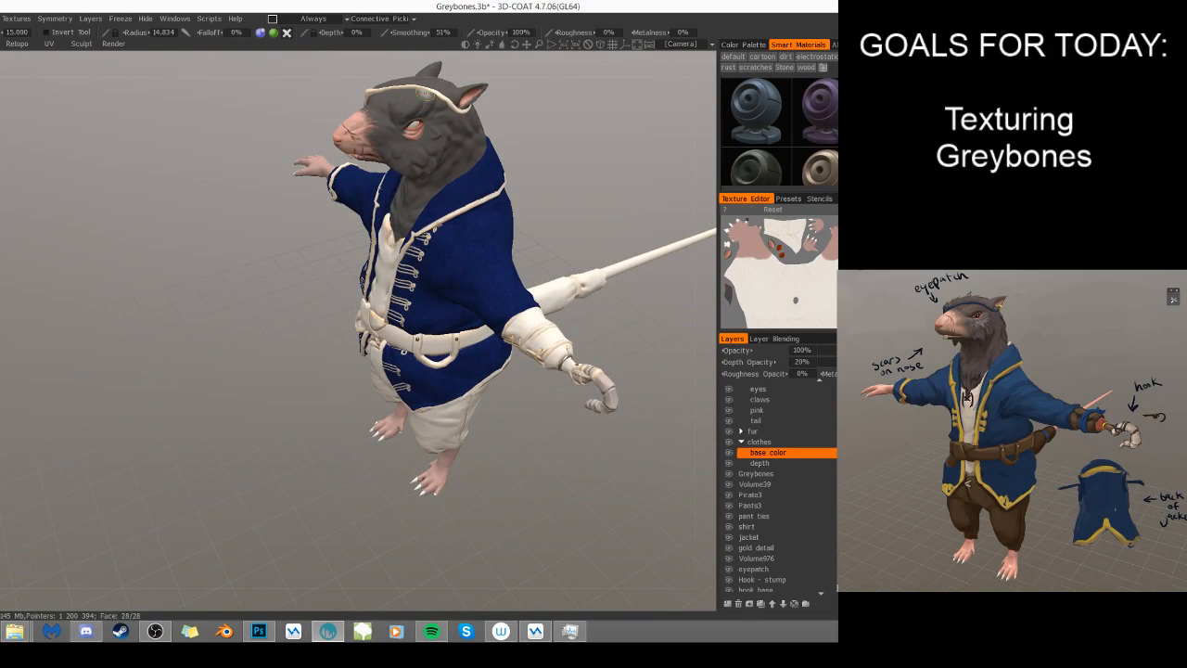
left_click_drag(600, 146, 644, 117)
scroll(607, 117, "up", 5)
scroll(347, 160, "up", 3)
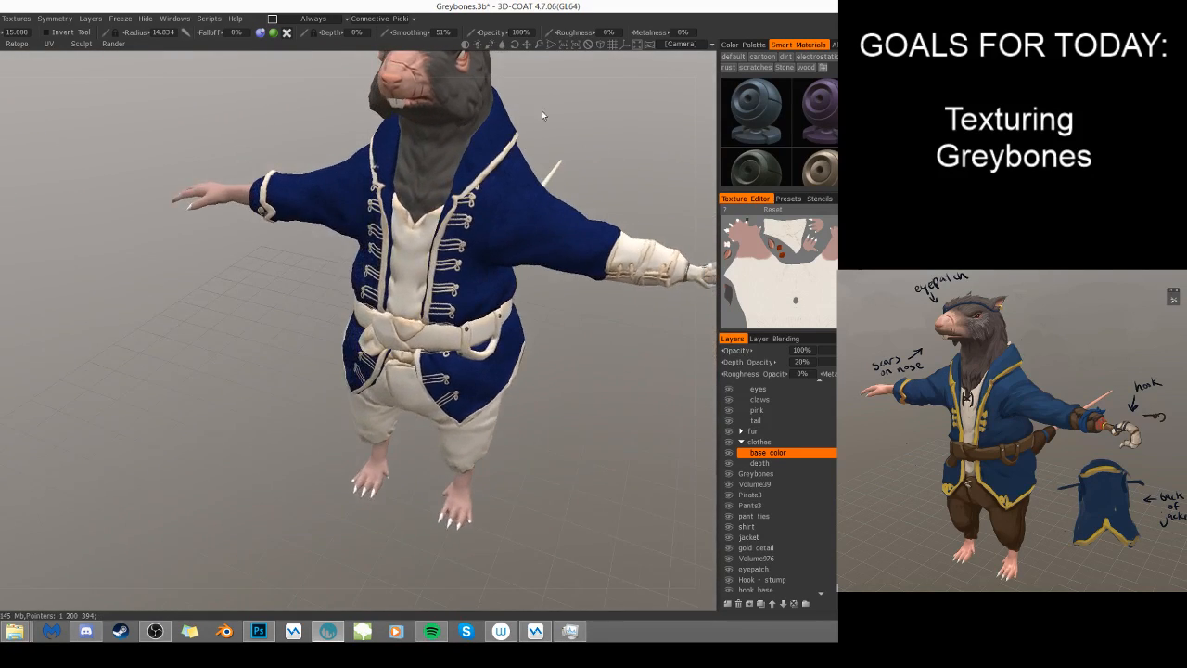
scroll(547, 123, "down", 3)
left_click_drag(550, 136, 626, 143)
scroll(626, 144, "up", 3)
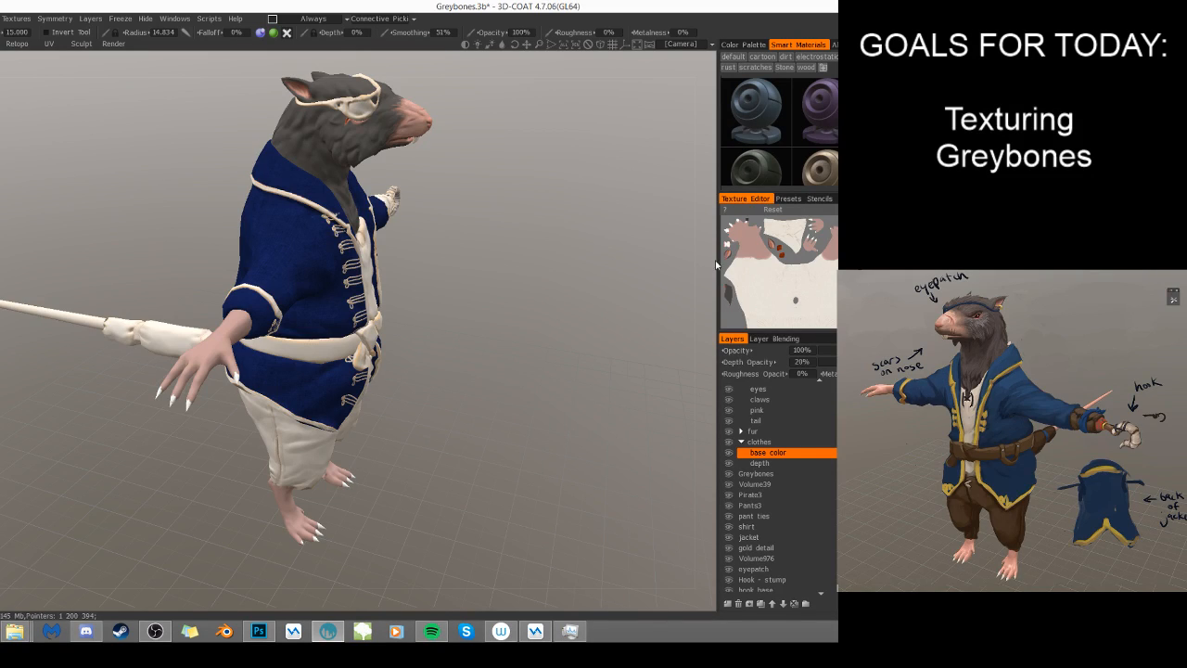
- Detach the Texture Editor into an enlarged floating window and keep the docked panels narrow
left_click_drag(717, 262, 433, 294)
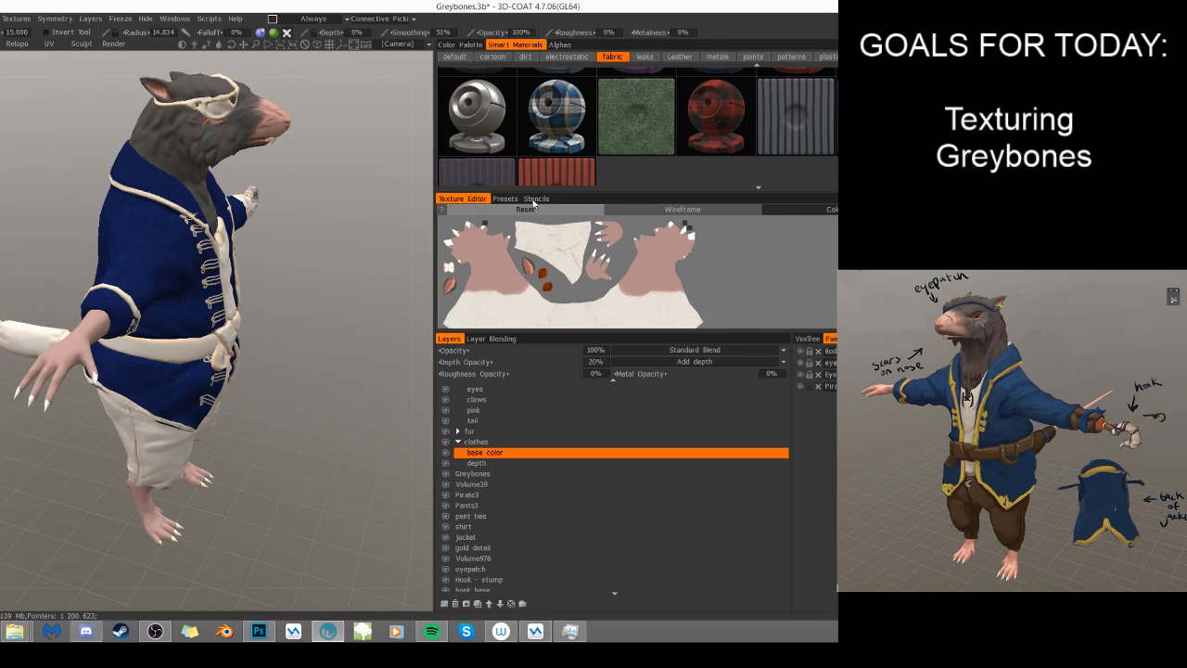
left_click_drag(457, 198, 206, 232)
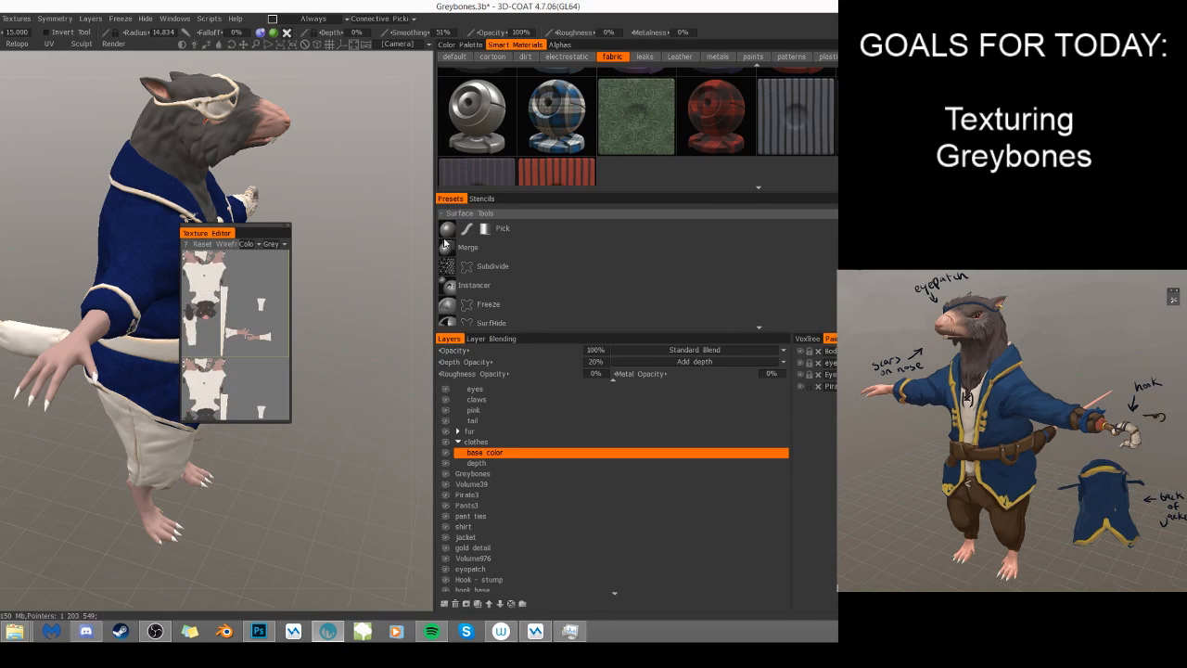
left_click_drag(436, 239, 737, 242)
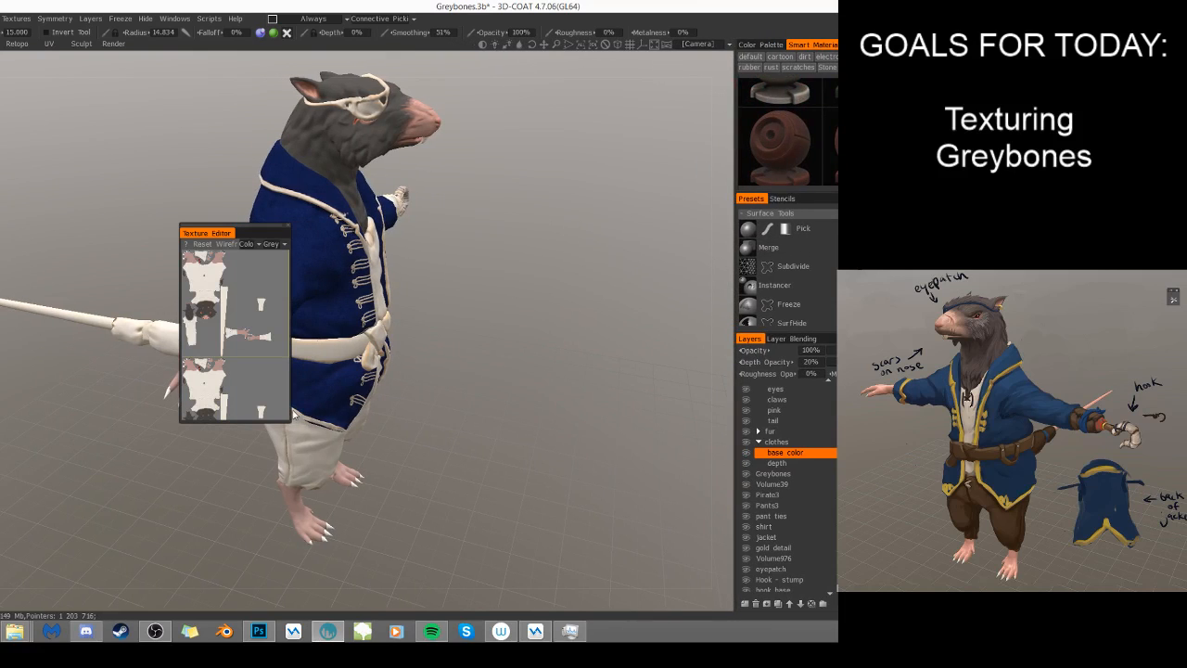
left_click_drag(289, 420, 622, 593)
- Check the Greybones UV layout with and without its wireframe, and place the Texture Editor window beside the model
left_click(556, 243)
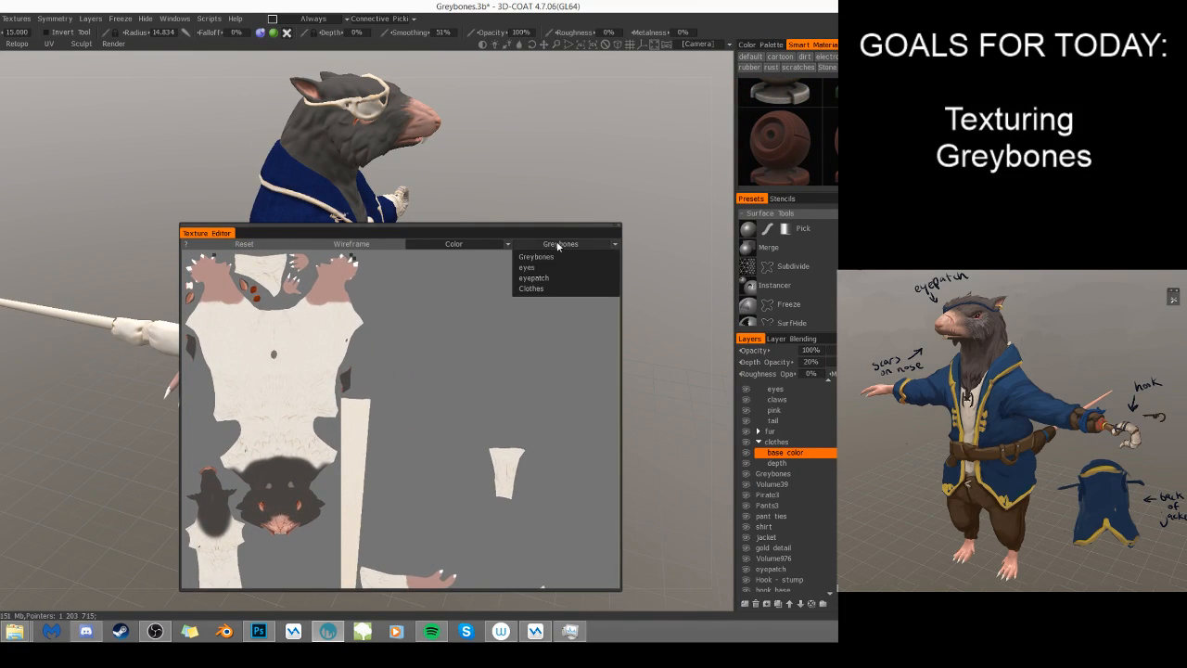
left_click(554, 255)
left_click(351, 244)
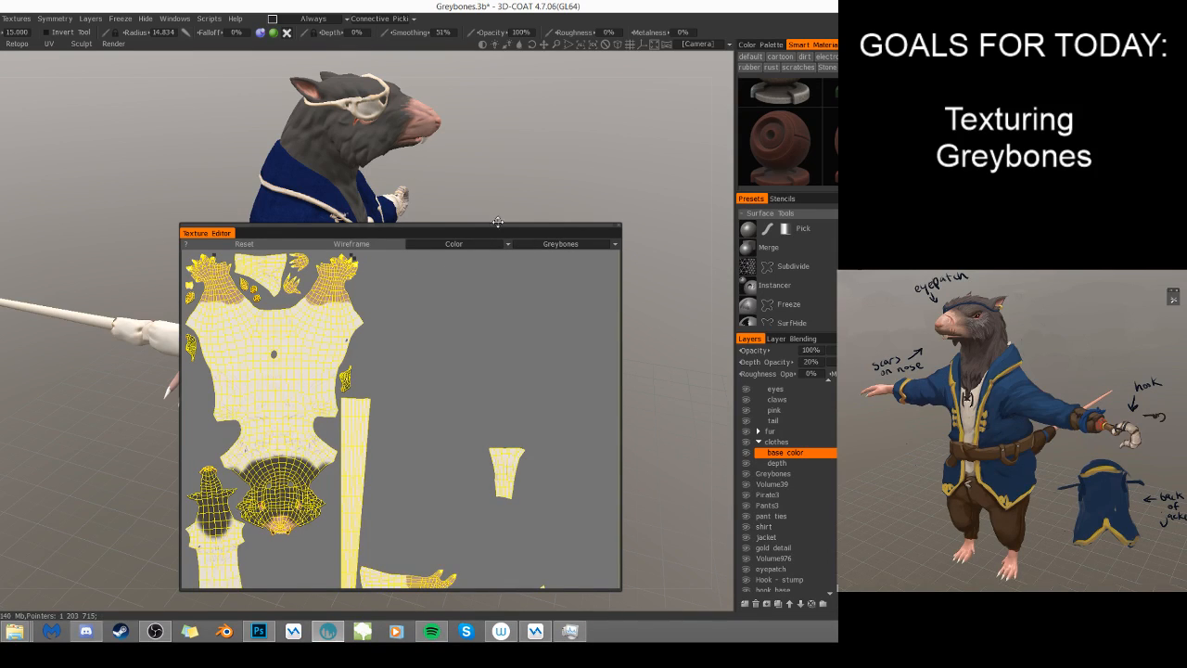
left_click(557, 244)
left_click(361, 246)
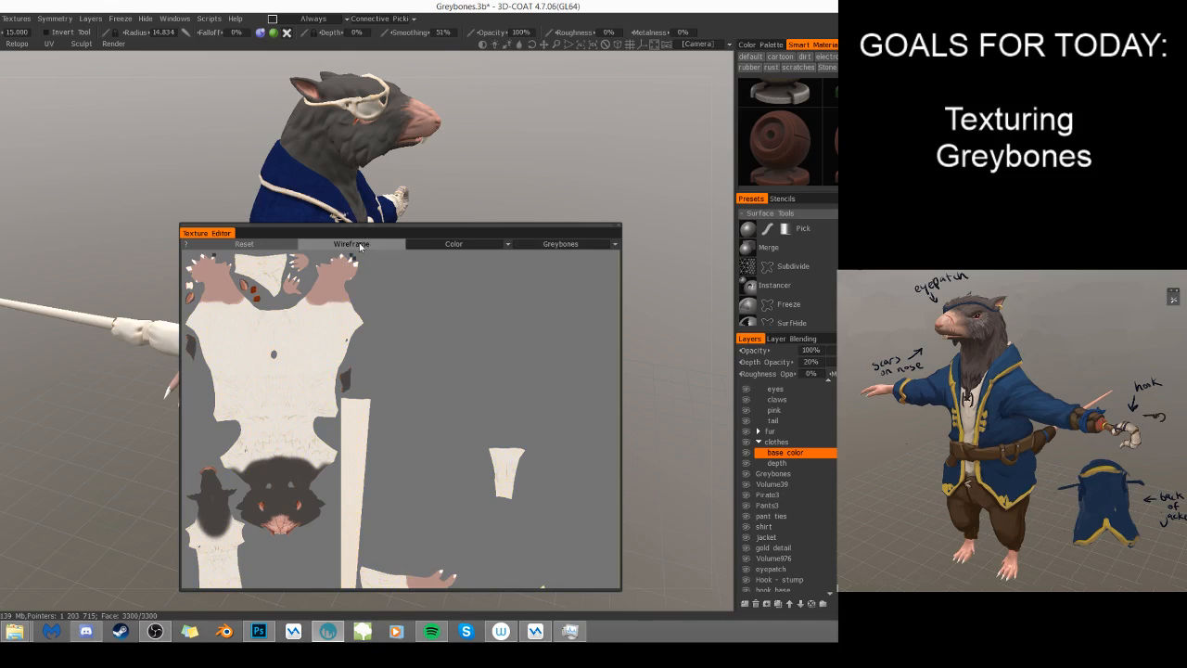
middle_click_drag(400, 406, 417, 387)
left_click_drag(432, 232, 677, 112)
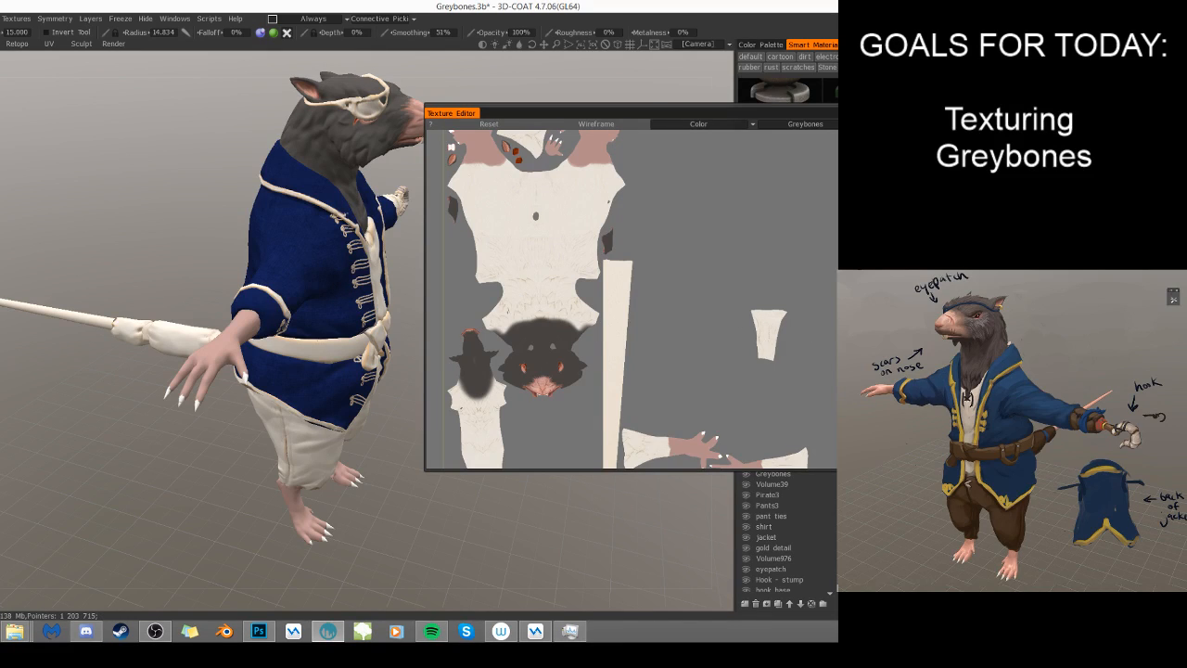
- Hide the eyepatch and turn the model to view the rat's bare head
left_click(745, 569)
left_click_drag(162, 218, 133, 241)
middle_click_drag(133, 241, 58, 268)
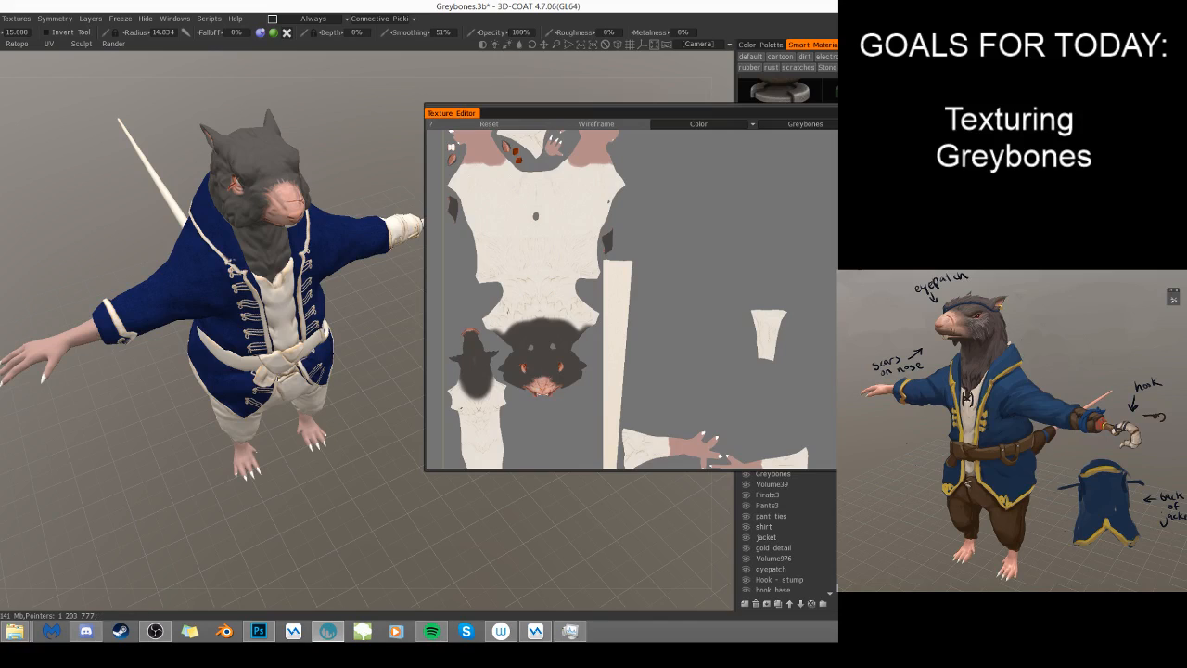
- Inspect the eyepatch and Clothes texture maps in the Texture Editor
left_click(768, 124)
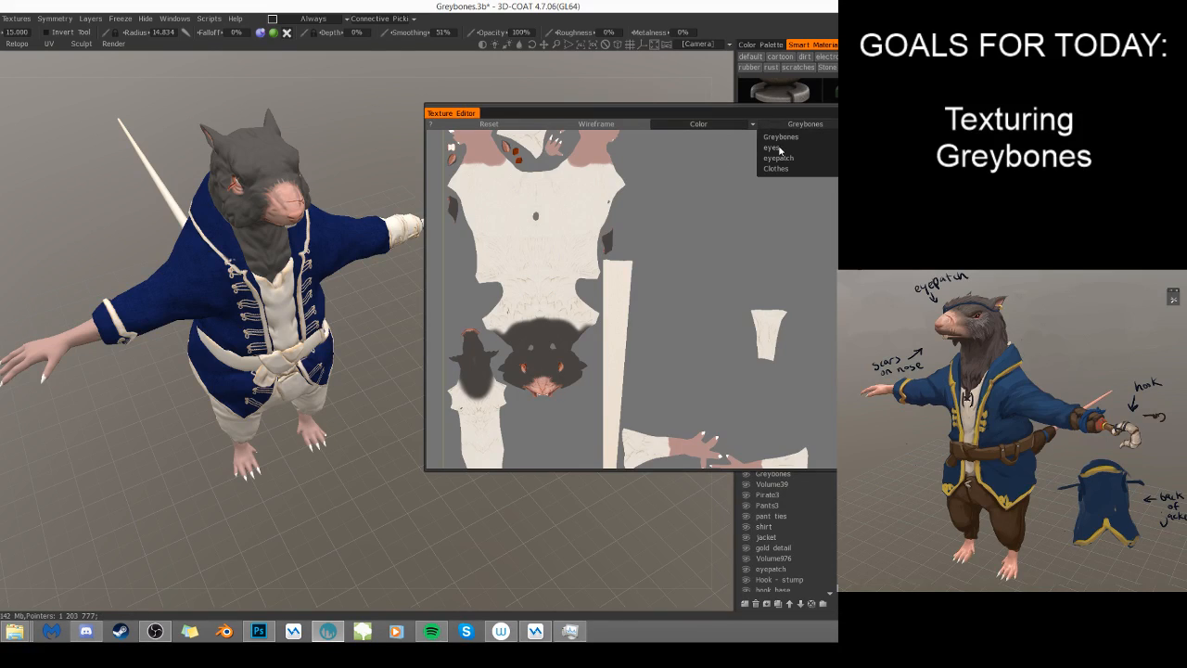
left_click(778, 158)
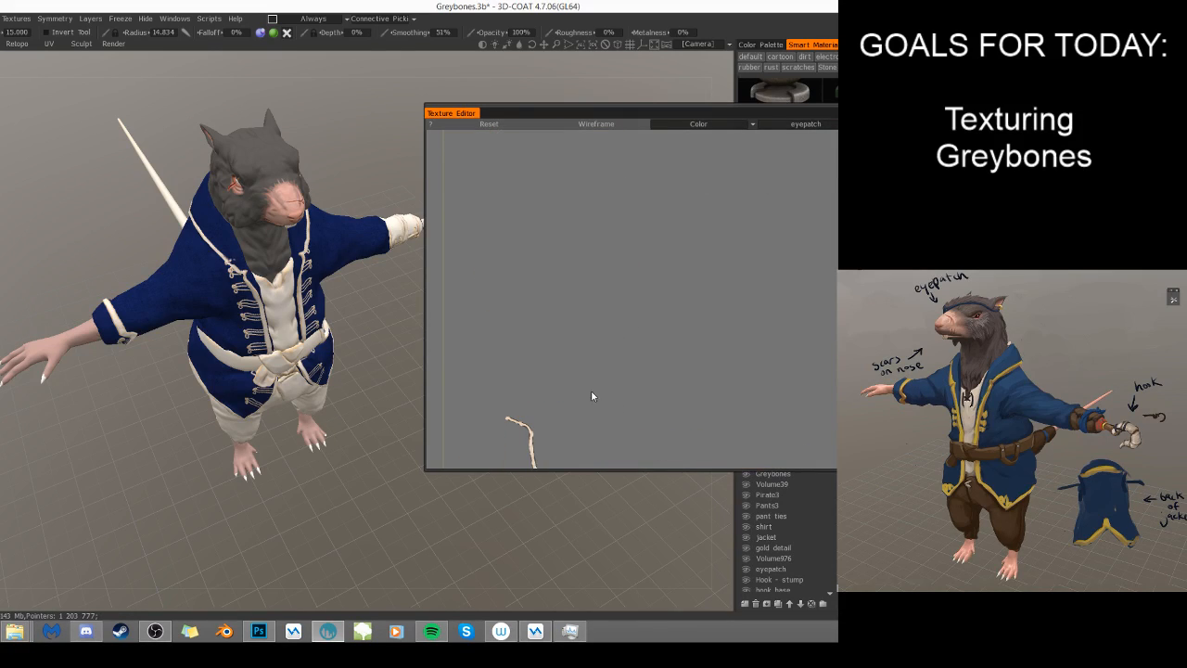
middle_click_drag(584, 401, 564, 336)
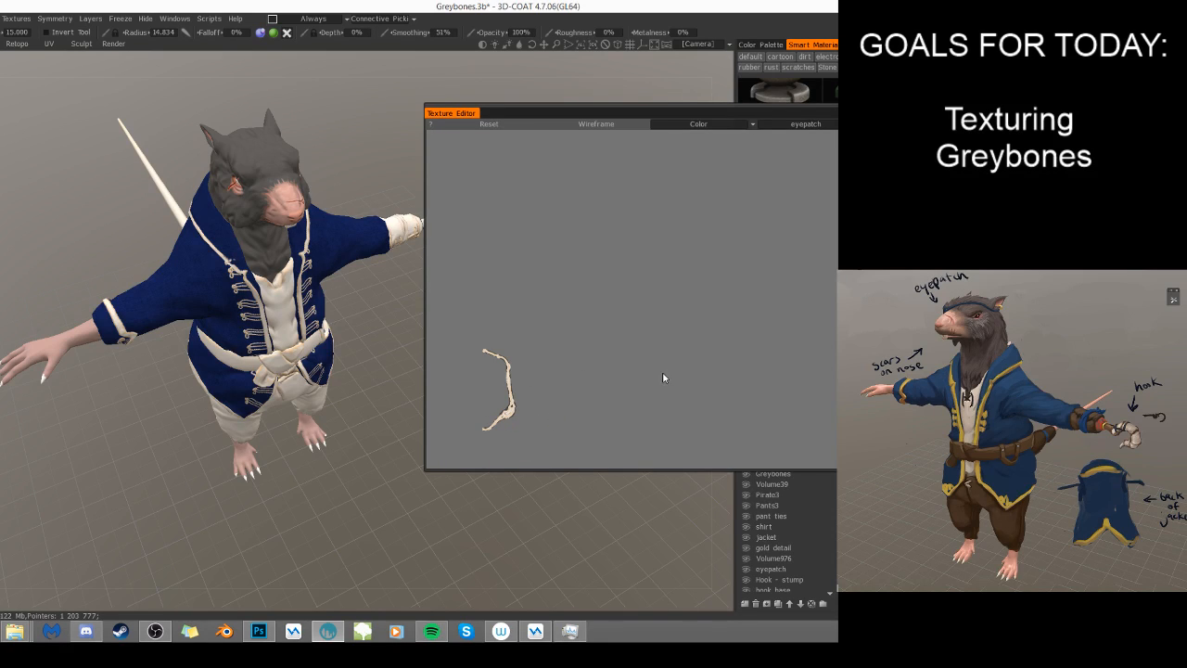
left_click(783, 124)
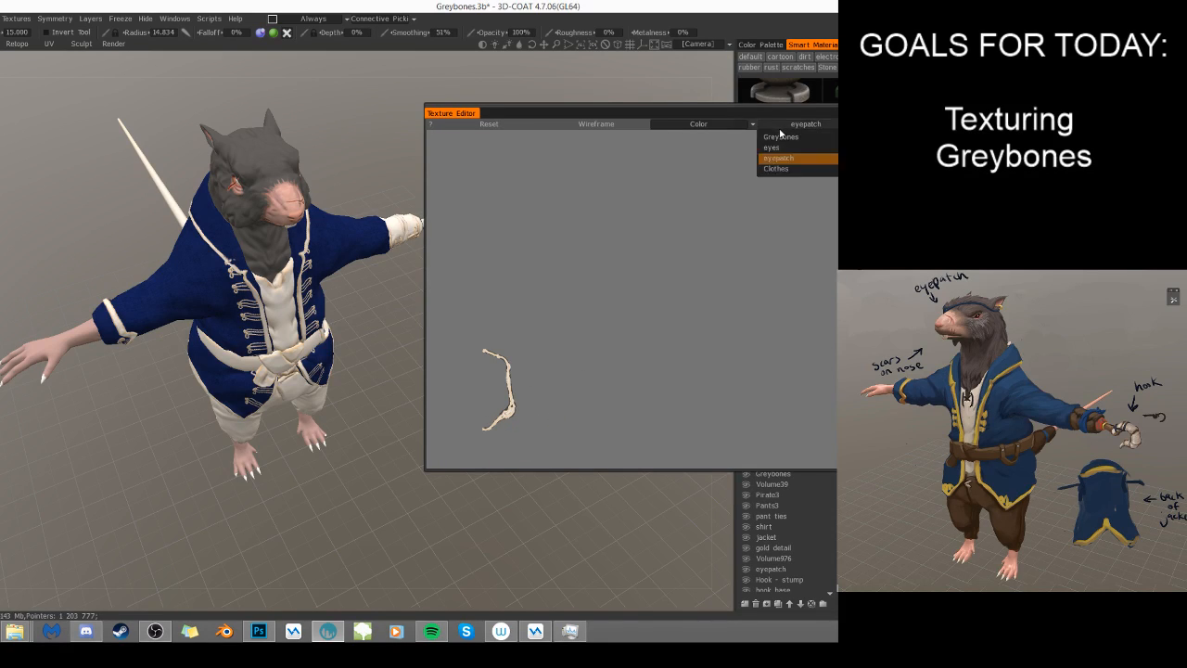
left_click(784, 169)
middle_click_drag(633, 236, 569, 310)
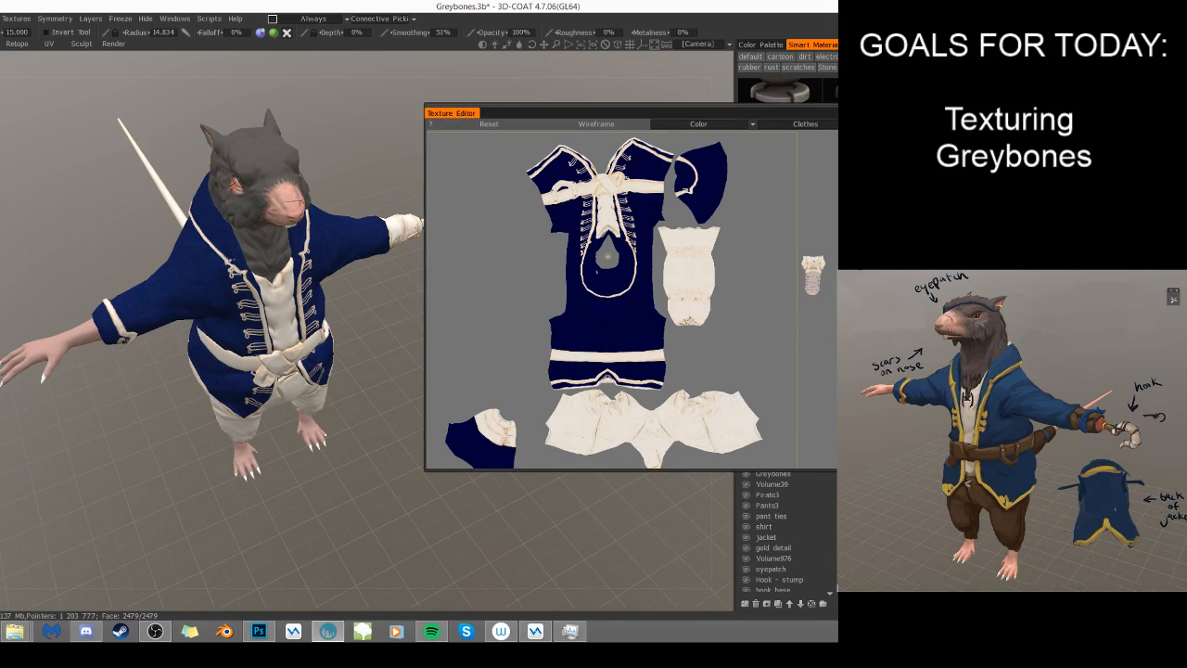
left_click(772, 125)
- Compare the jacket, belt and trousers with the Clothes map from behind, above, below and the front
middle_click_drag(247, 86, 2, 171)
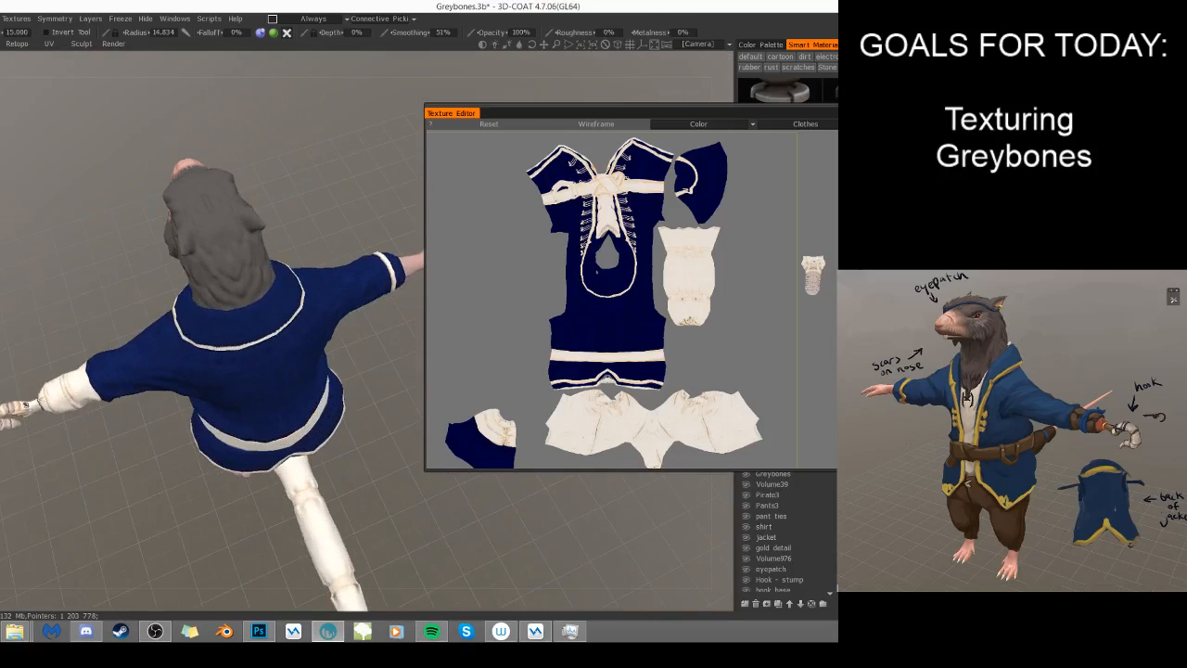
left_click_drag(297, 130, 338, 229)
mouse_move(379, 218)
left_mouse_down()
mouse_move(397, 222)
mouse_move(376, 218)
left_mouse_up()
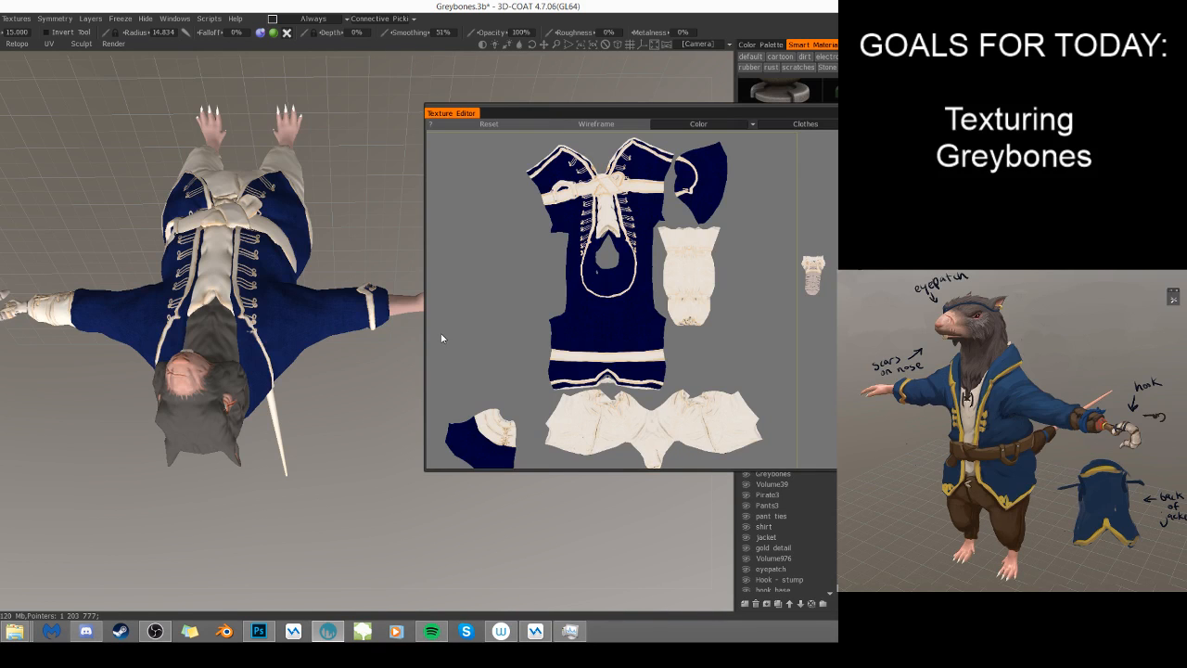
left_click_drag(344, 458, 34, 270)
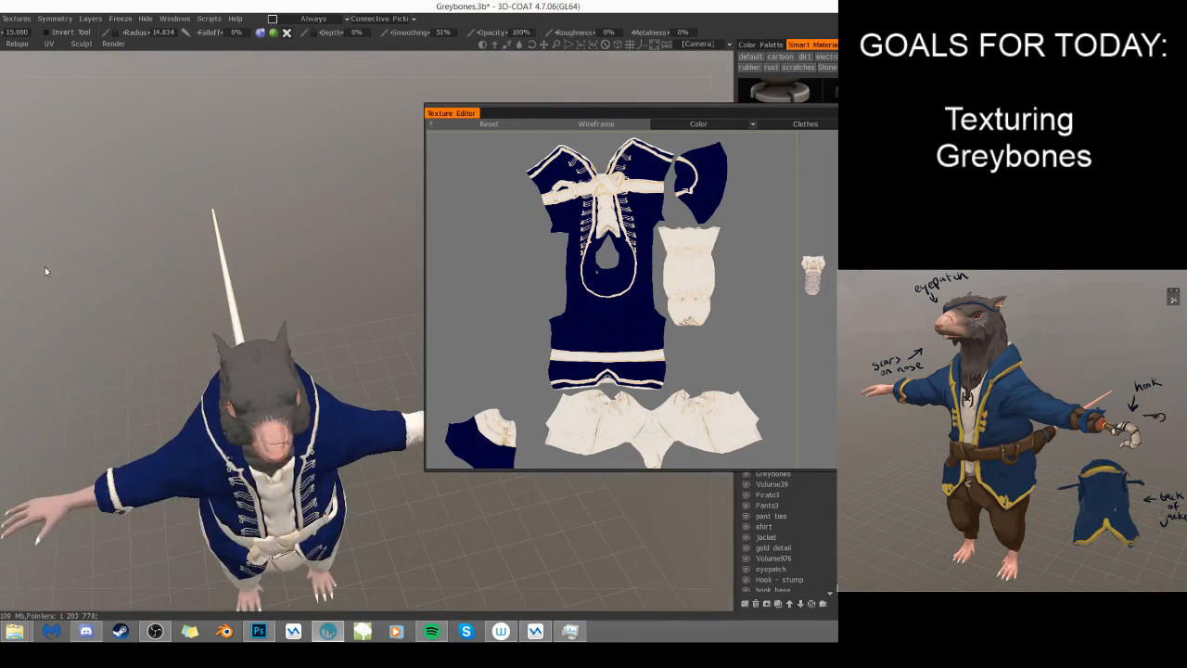
key("KP_2")
middle_click_drag(296, 405, 304, 326)
left_click_drag(171, 301, 177, 226)
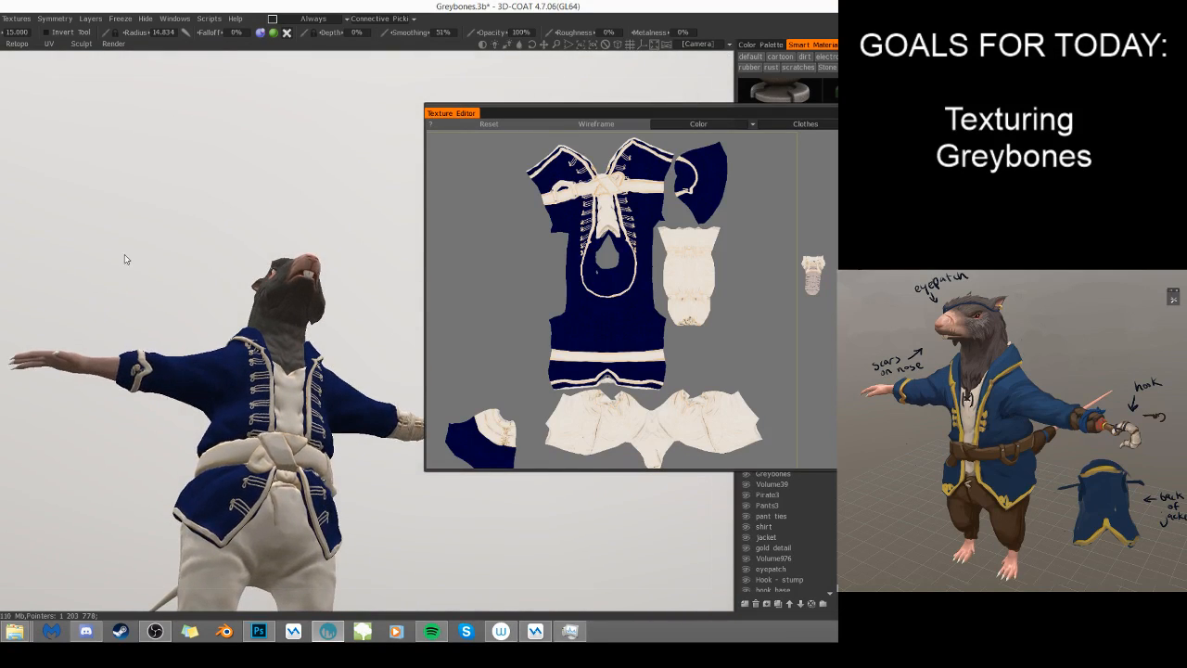
key("KP_2")
middle_click_drag(366, 214, 363, 207)
left_click_drag(363, 207, 372, 268)
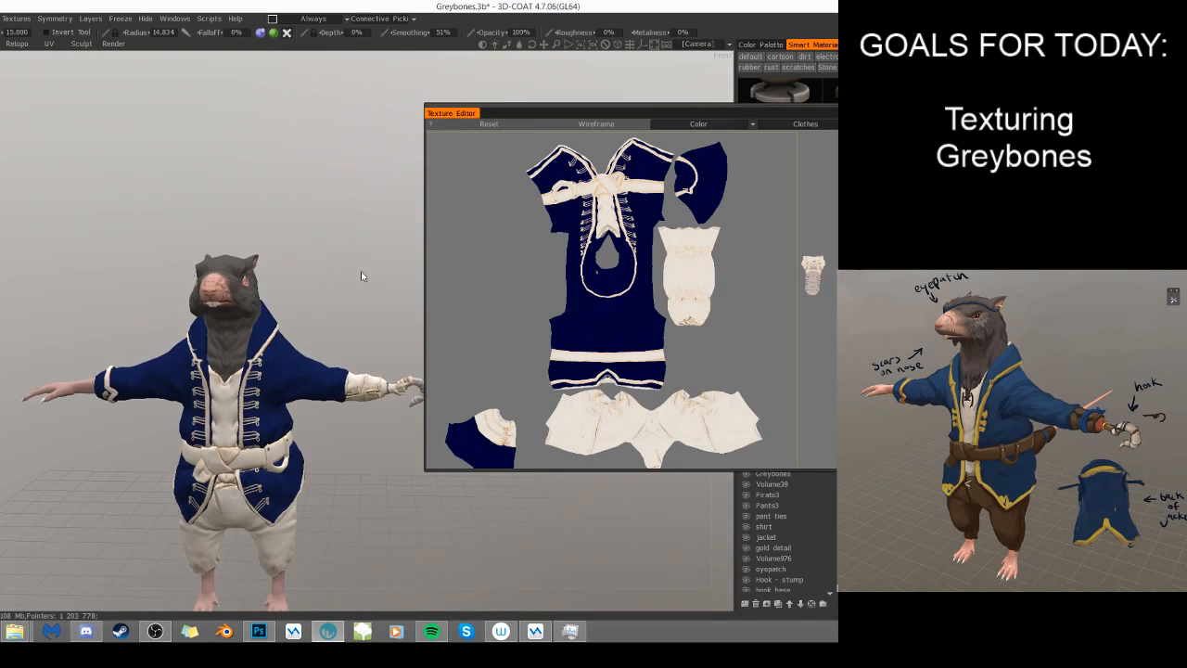
middle_click_drag(336, 251, 328, 254)
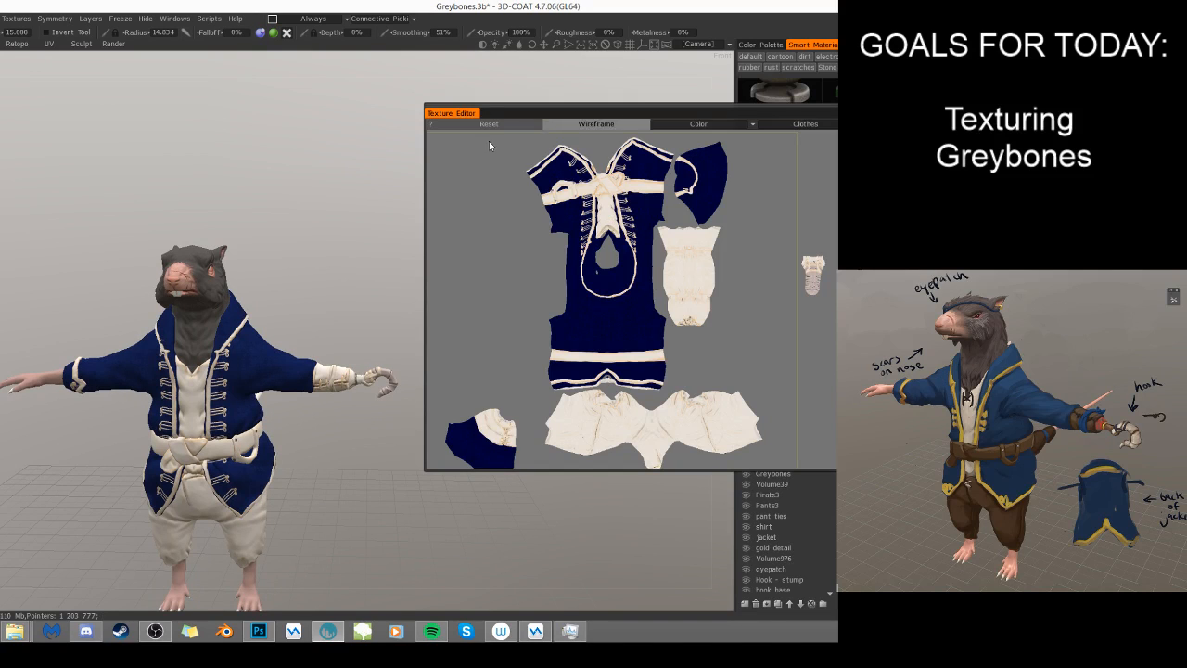
- Dock the Texture Editor back alongside Presets and Stencils, and bring the whole model into view
mouse_move(472, 115)
left_mouse_down()
mouse_move(660, 149)
mouse_move(791, 206)
left_mouse_up()
left_click(828, 199)
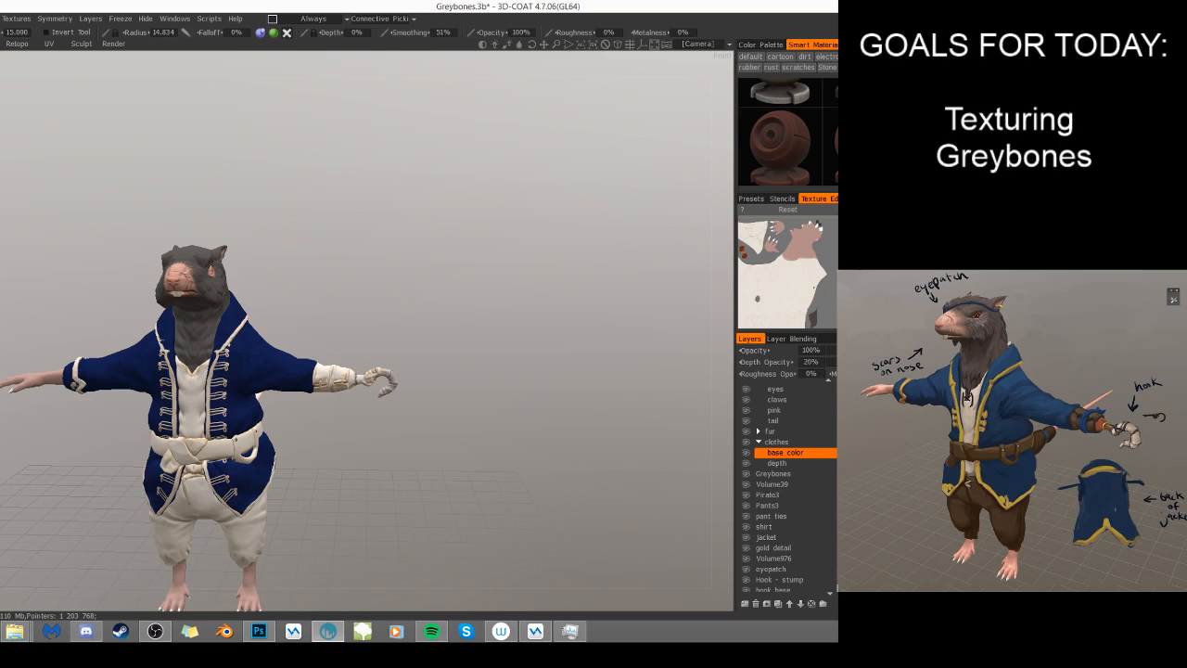
middle_click_drag(168, 323, 197, 187)
middle_click_drag(338, 301, 340, 321)
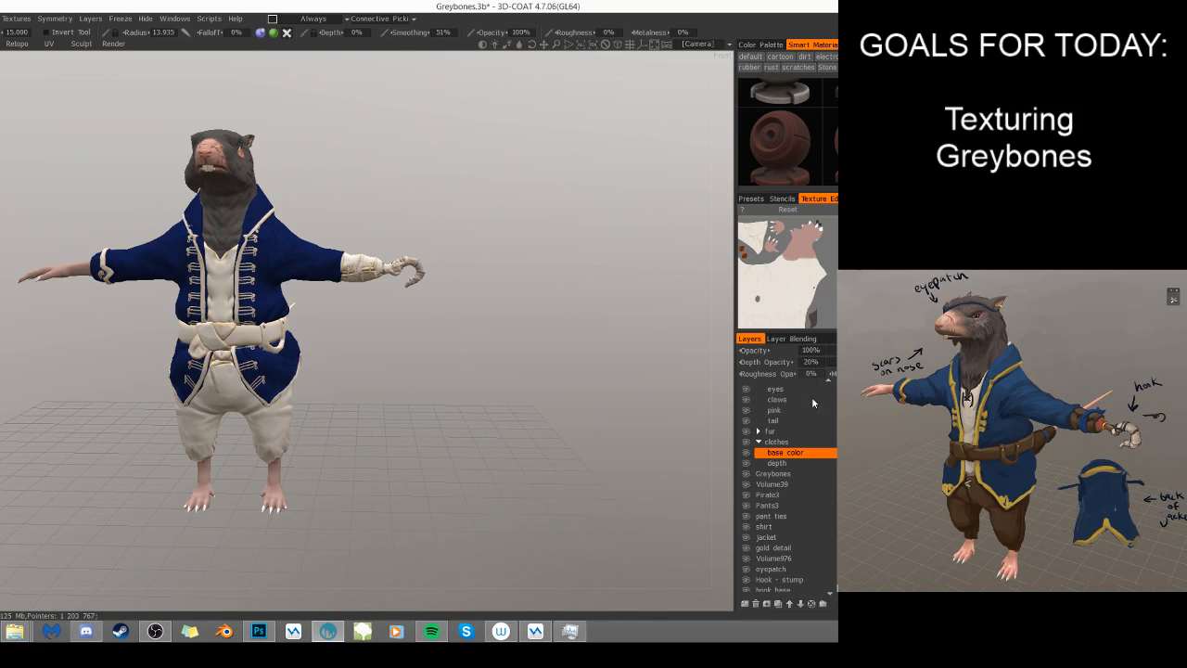
- Look through the layer list from the clothes group down to Layer 0
left_click(776, 441)
scroll(821, 456, "down", 4)
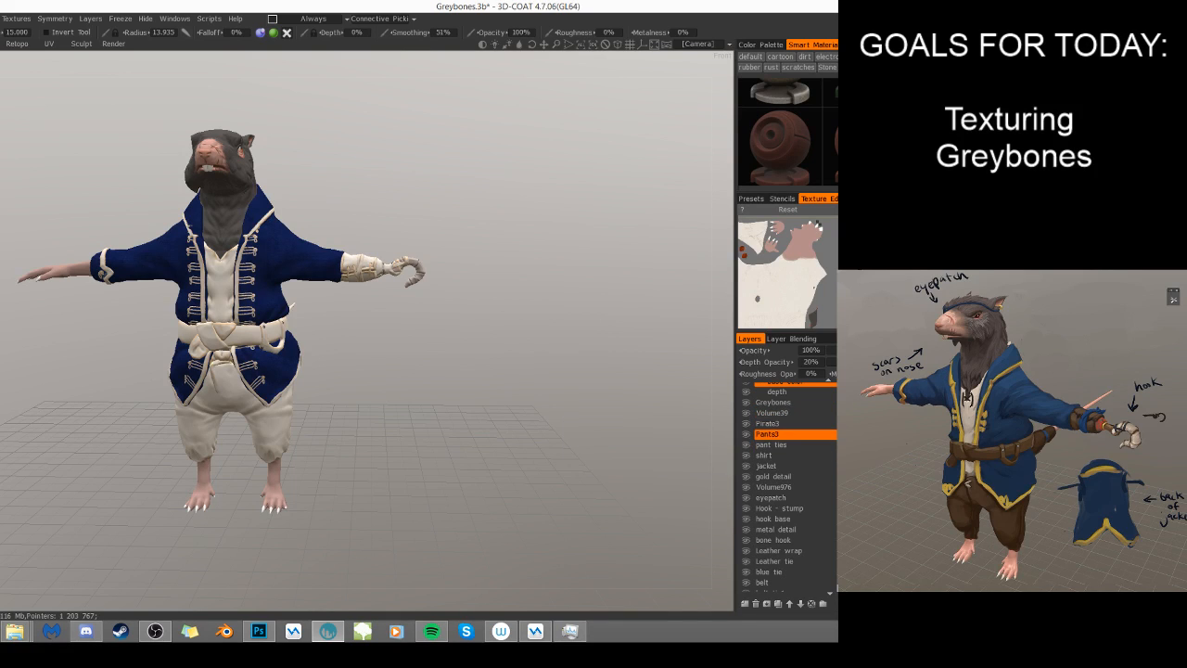
scroll(827, 451, "down", 2)
scroll(832, 459, "down", 1)
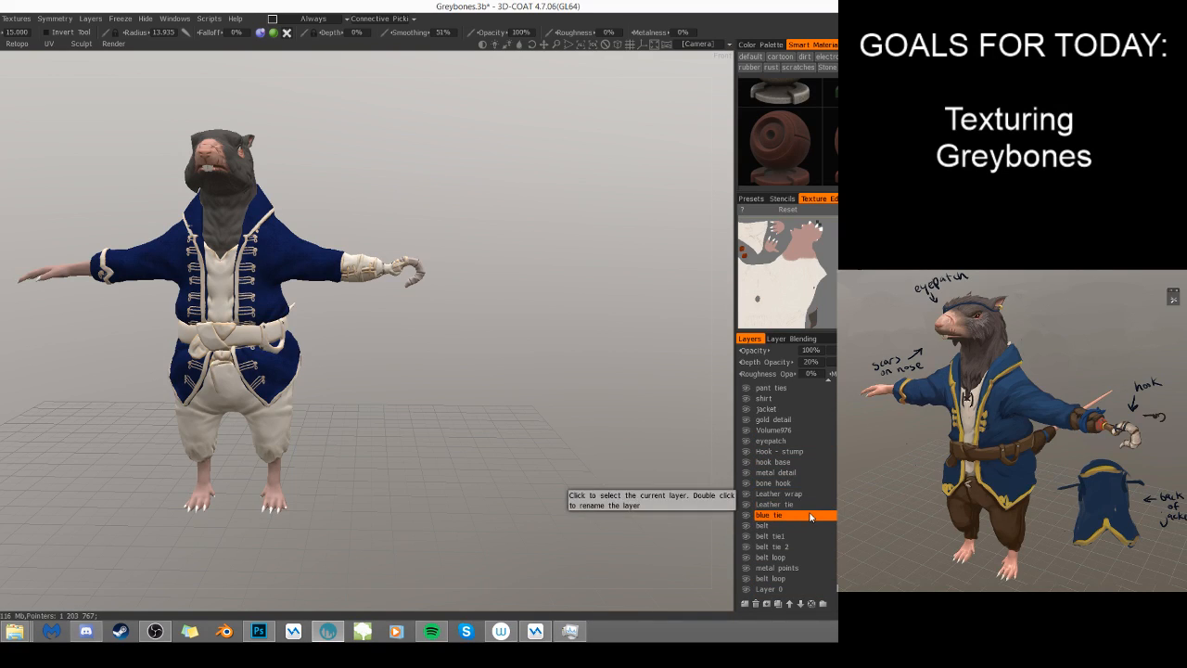
- Freeze everything except the trousers, using the transparent pixels of the Pants3 layer, with the base color layer active
scroll(810, 516, "up", 3)
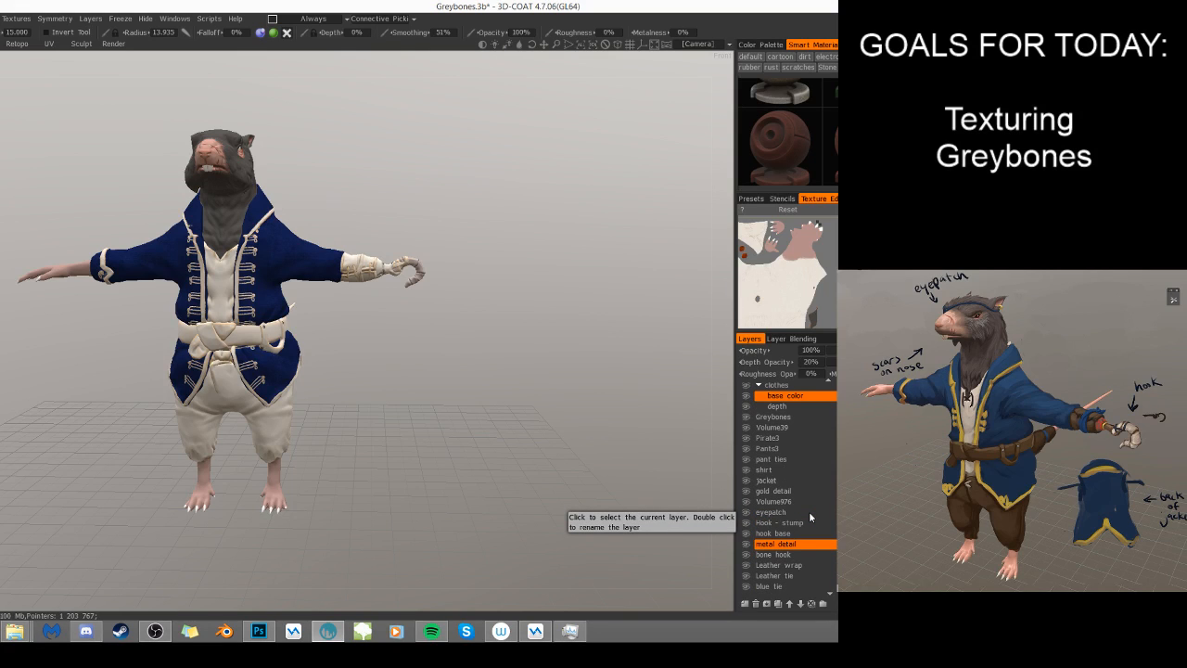
right_click(785, 450)
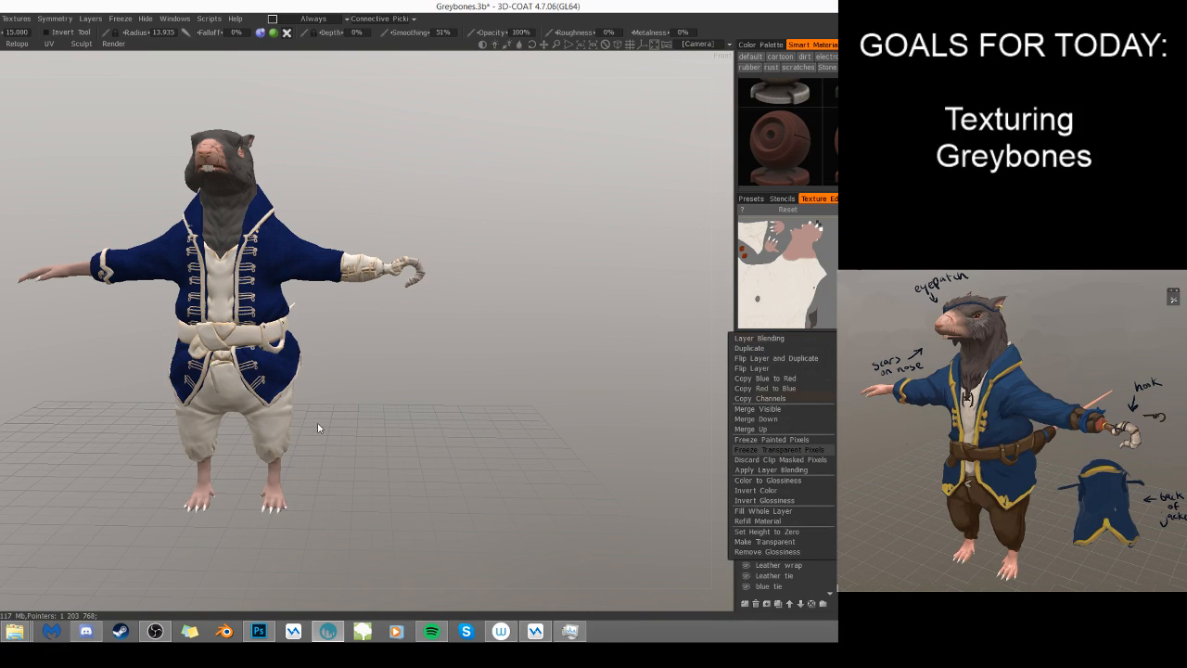
right_click_drag(384, 409, 412, 423)
middle_click_drag(412, 423, 486, 373)
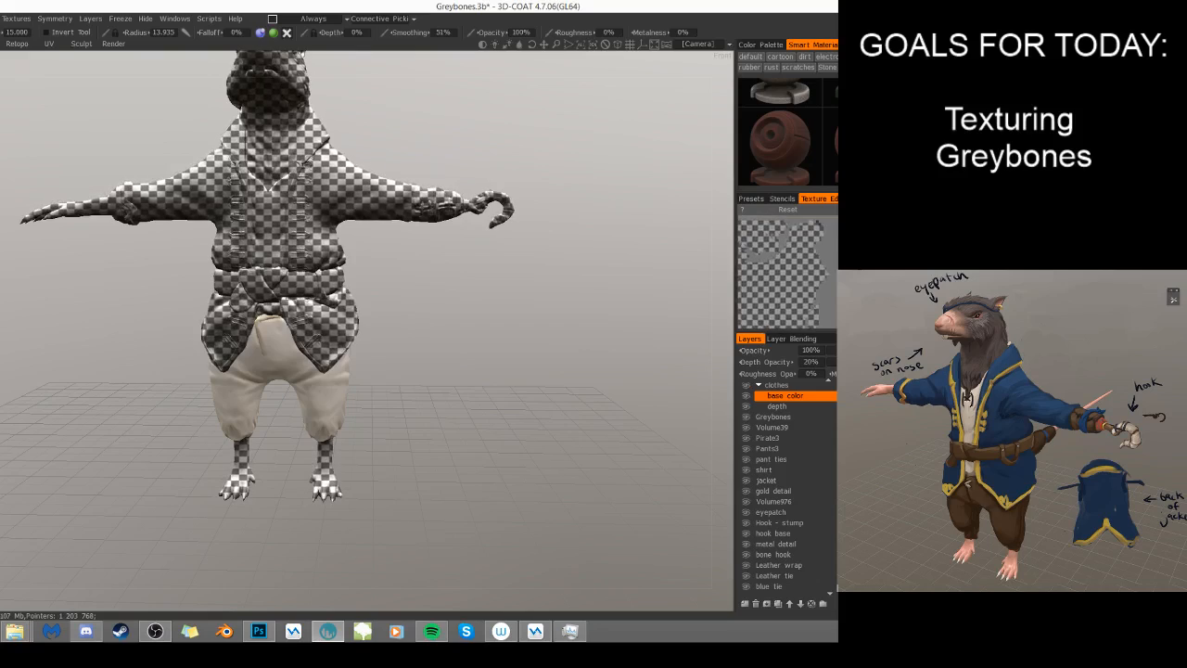
- Look through the smart materials for a leather suited to the trousers, enlarging the area that shows them
scroll(788, 132, "down", 3)
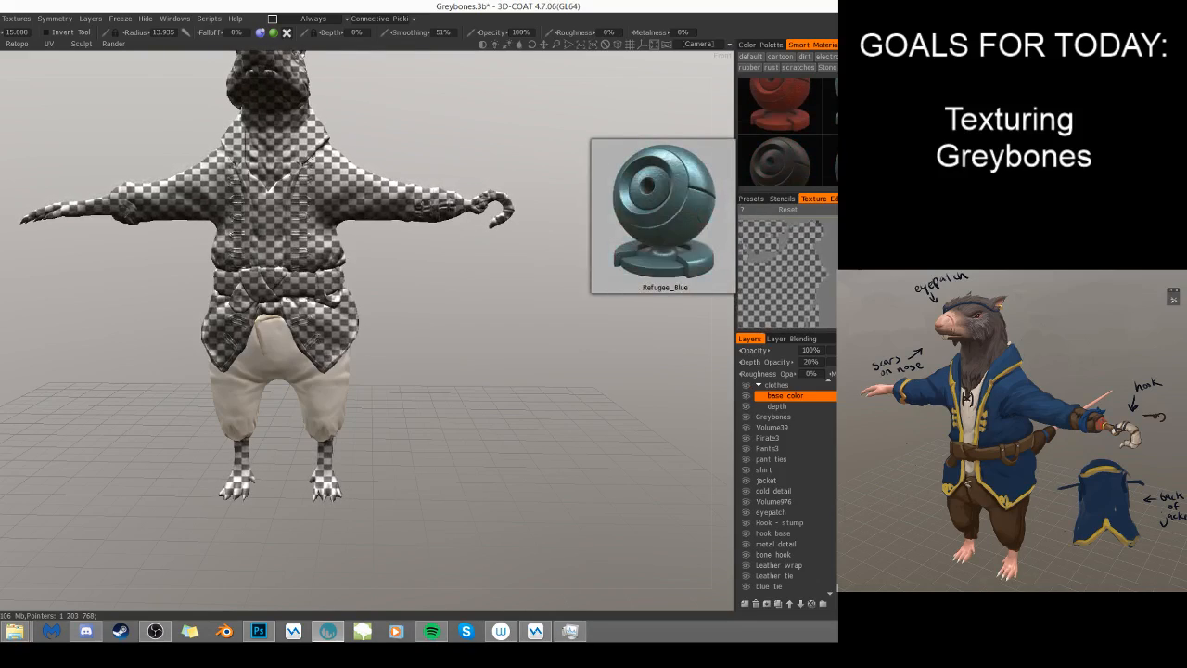
scroll(789, 131, "down", 3)
scroll(788, 132, "down", 4)
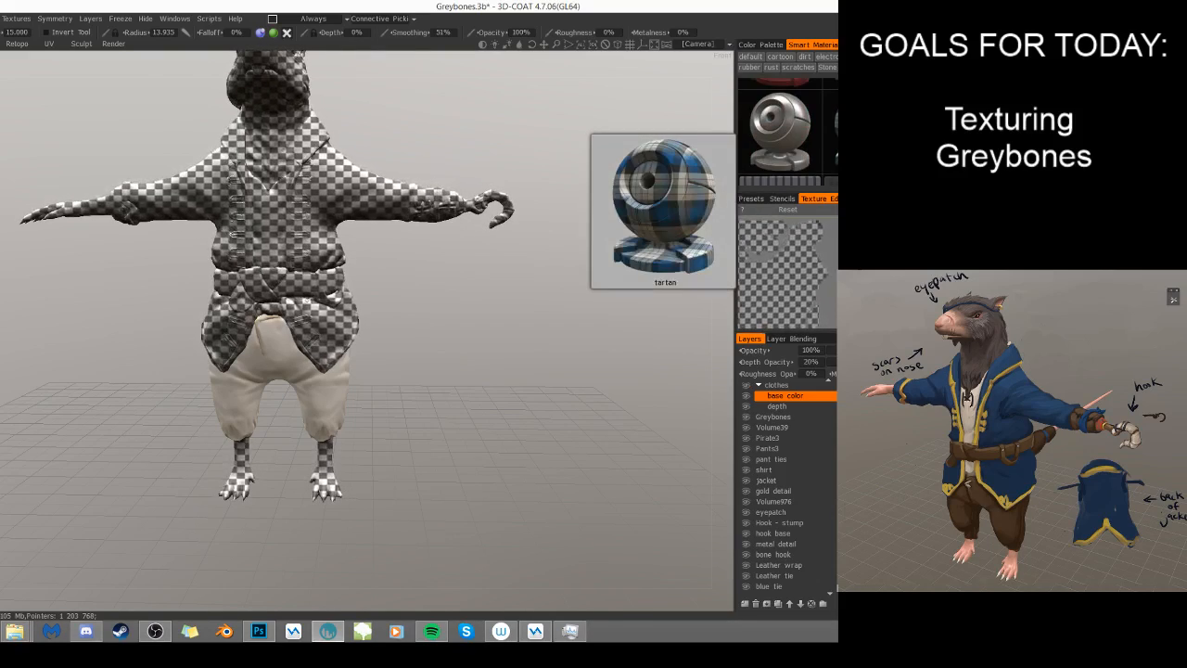
scroll(788, 132, "down", 3)
scroll(788, 132, "up", 5)
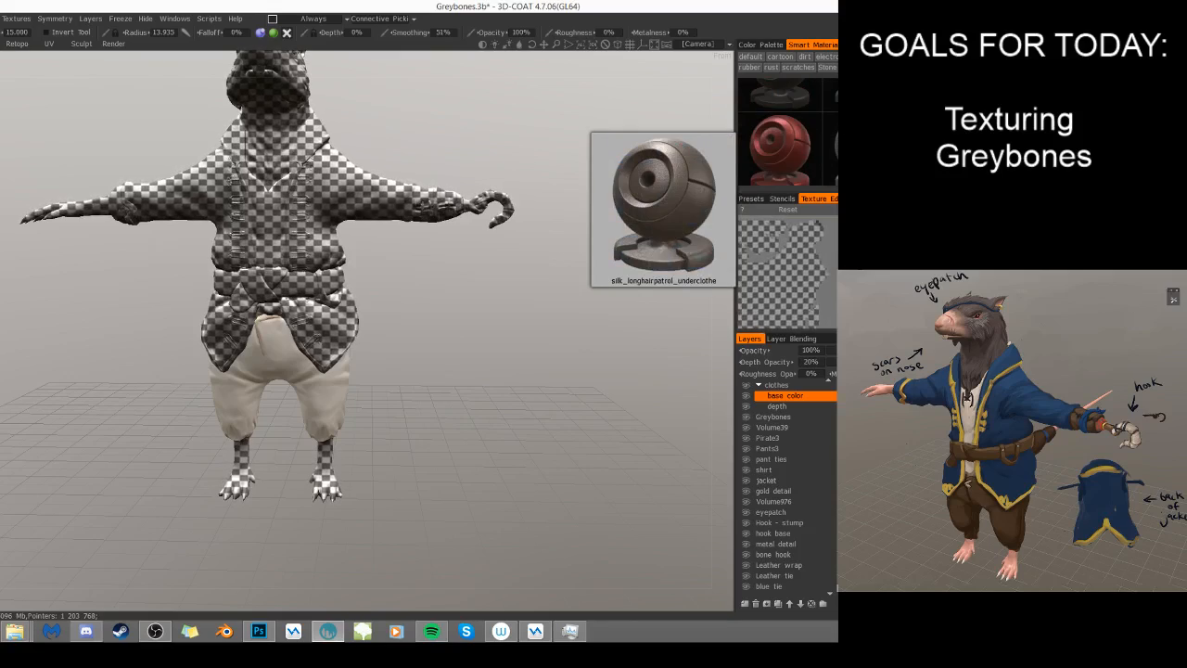
scroll(788, 132, "down", 4)
scroll(788, 131, "up", 3)
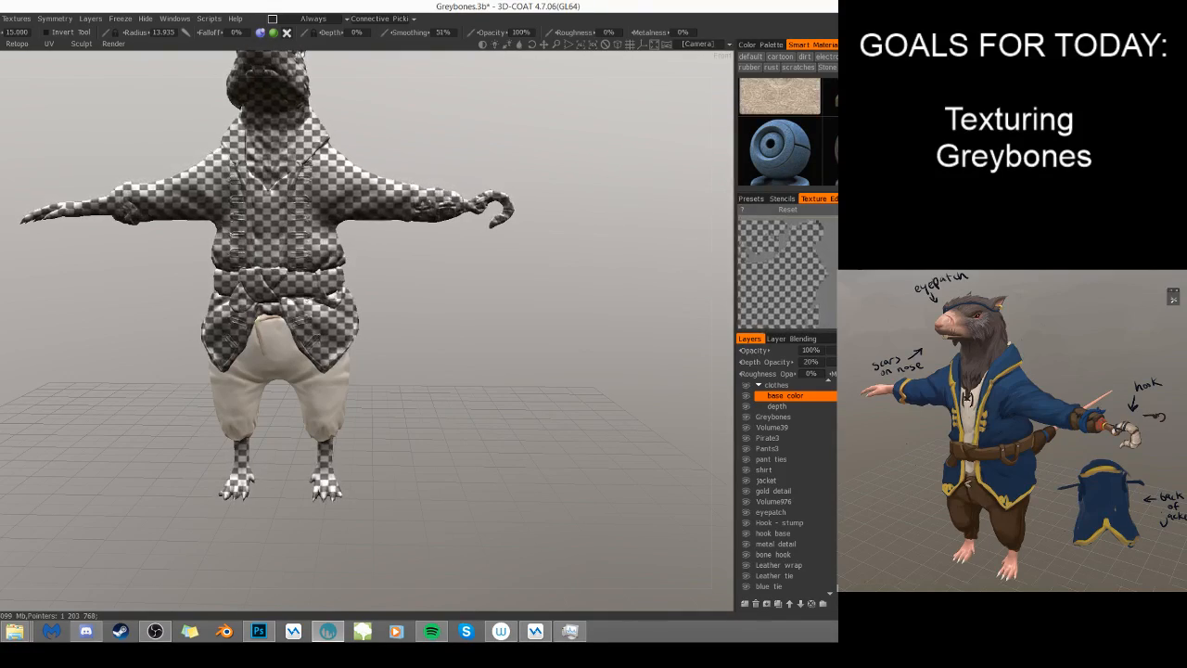
scroll(788, 132, "up", 3)
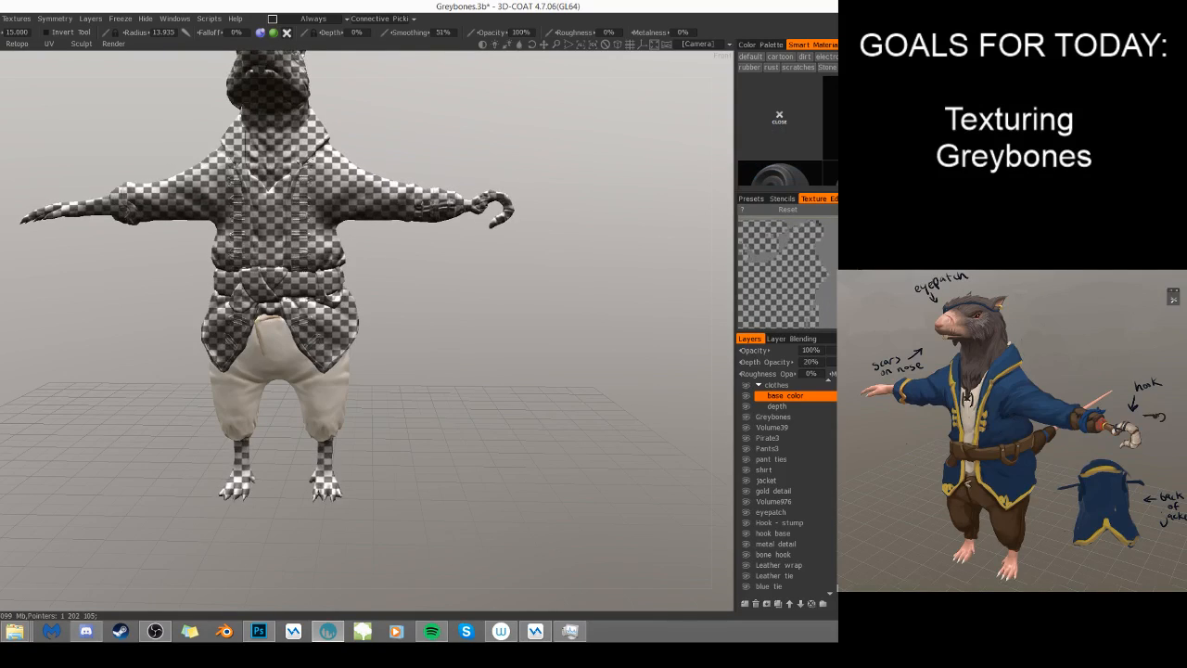
left_click_drag(786, 192, 787, 251)
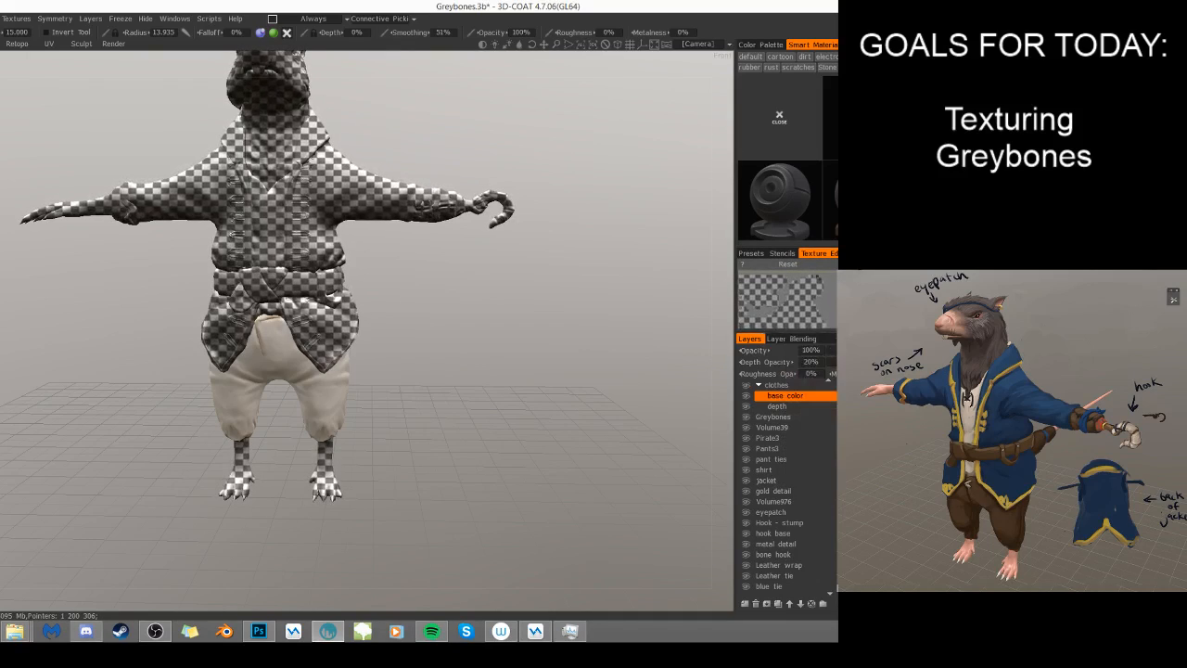
scroll(788, 158, "down", 3)
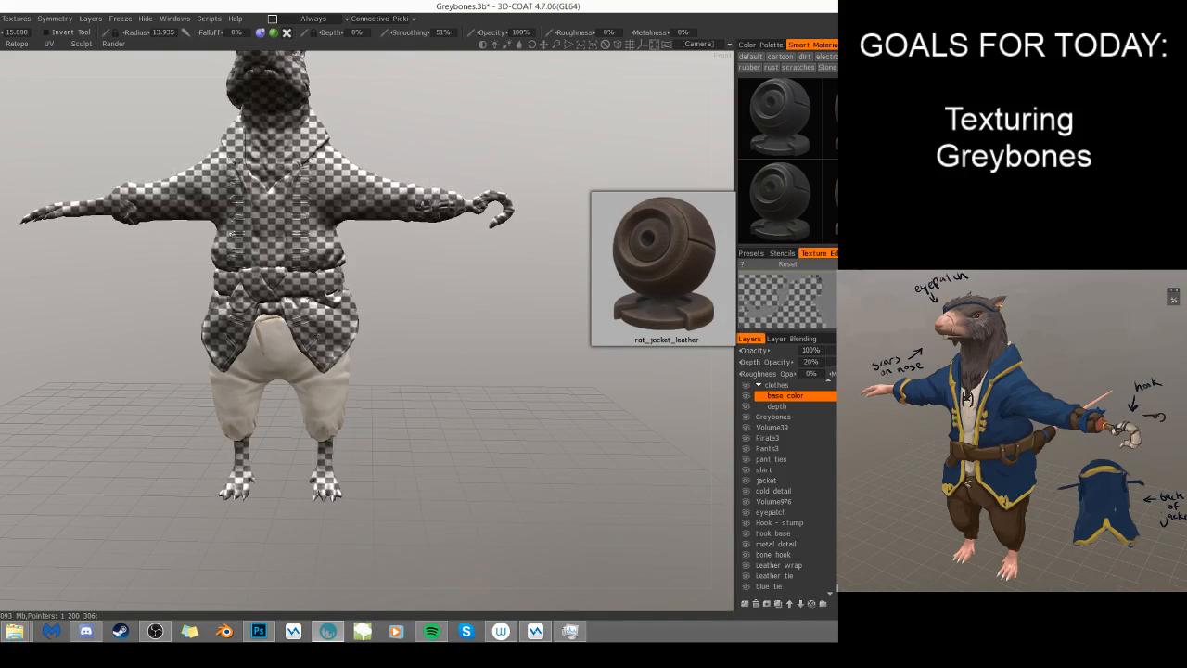
- Fill the trousers with a brown leather smart material, decline the ambient occlusion calculation, and close the material preview
right_click(795, 137)
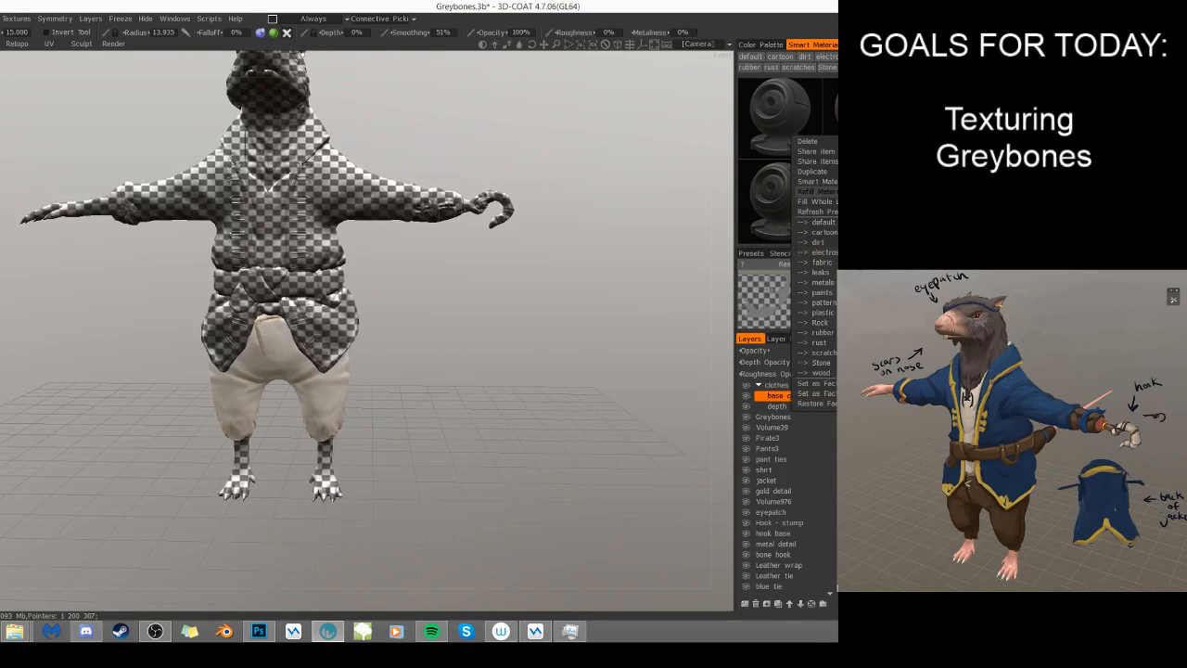
left_click(609, 337)
left_click_drag(609, 337, 515, 342)
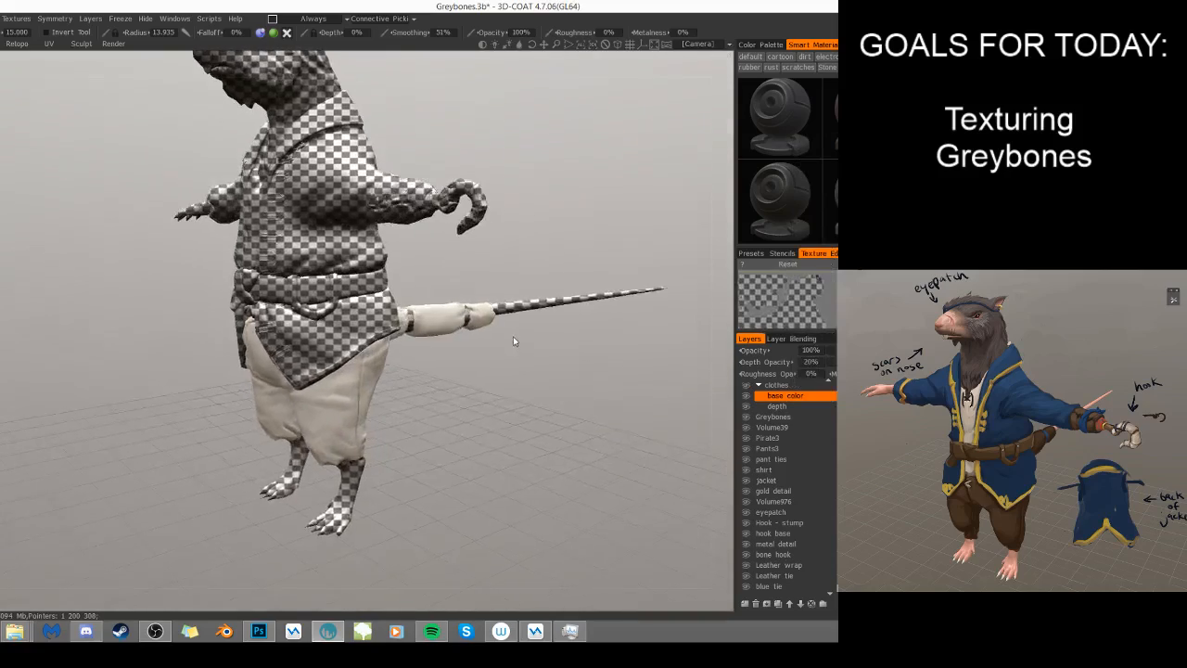
right_click_drag(560, 347, 525, 358)
left_click_drag(525, 358, 432, 319)
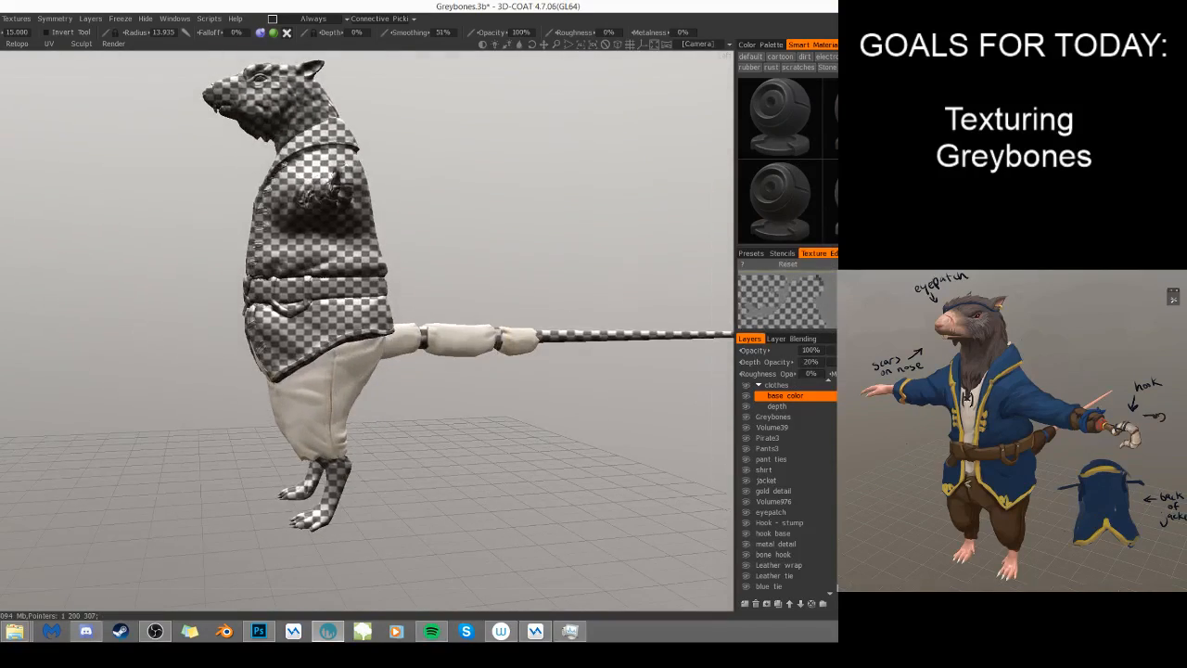
scroll(788, 160, "up", 2)
scroll(788, 160, "down", 1)
scroll(773, 139, "down", 2)
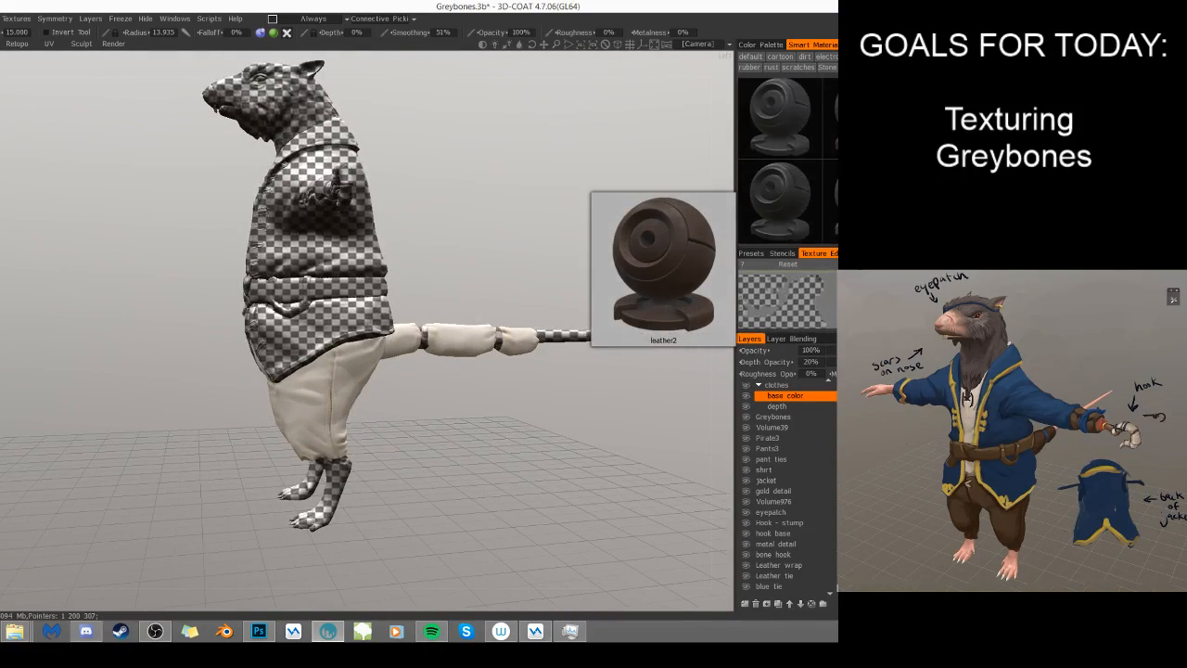
right_click(773, 139)
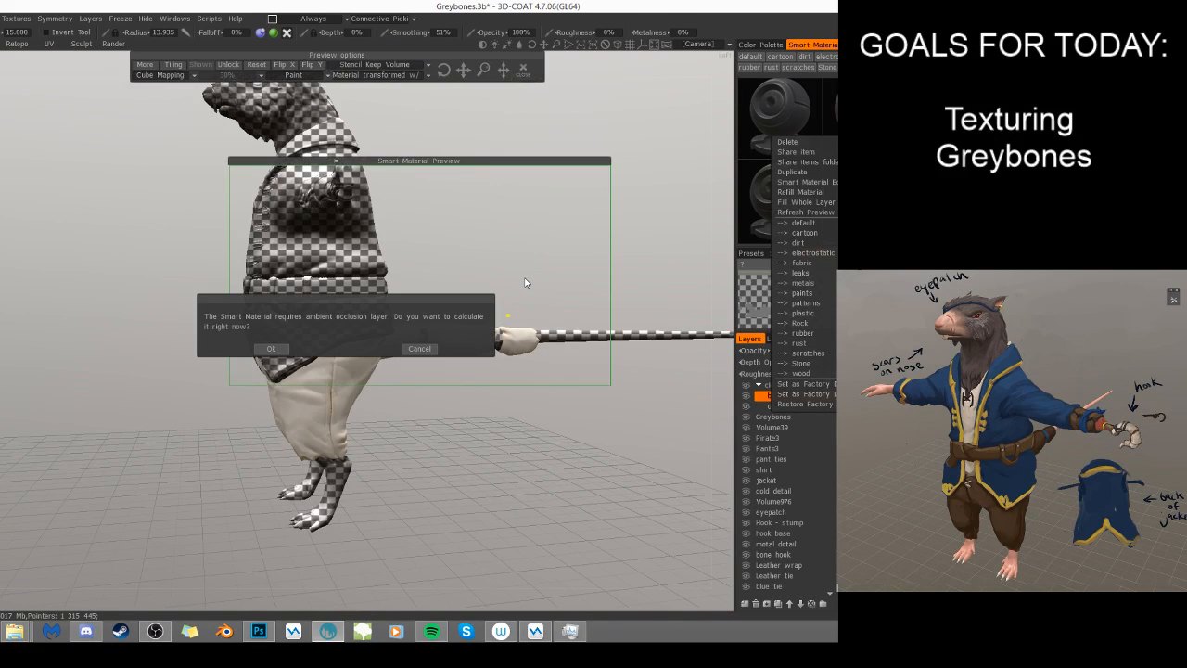
left_click(419, 350)
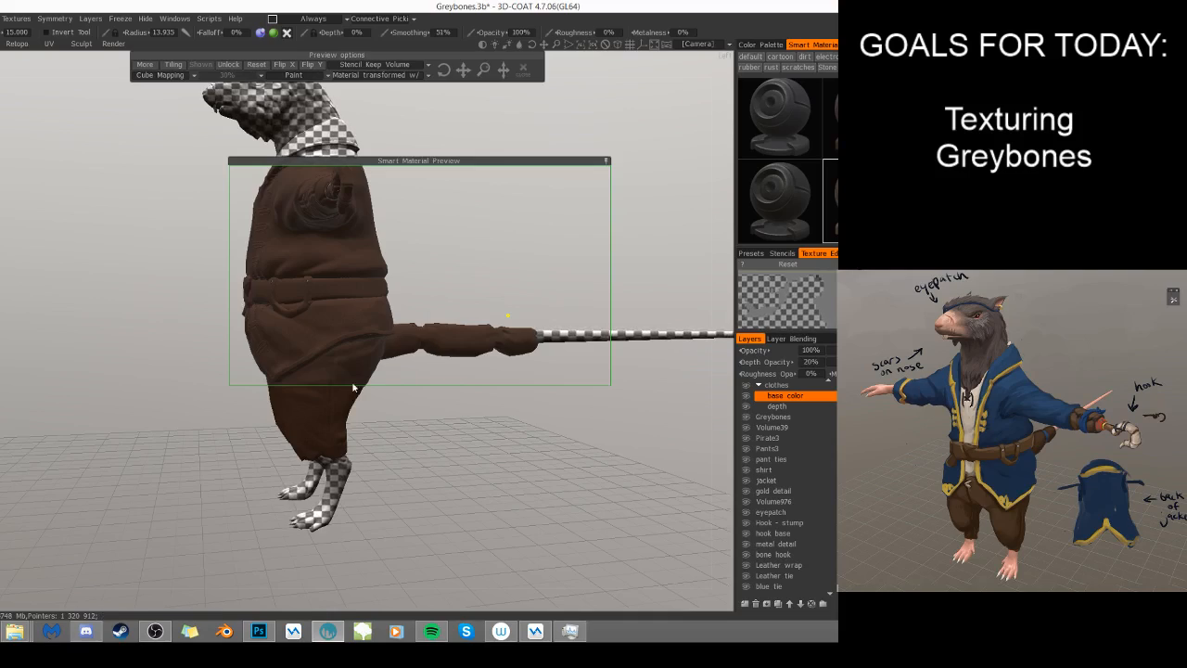
left_click(524, 71)
- Check the brown leather on the trousers up close from the front and the side
left_click_drag(195, 311, 425, 337)
right_click_drag(425, 337, 451, 361)
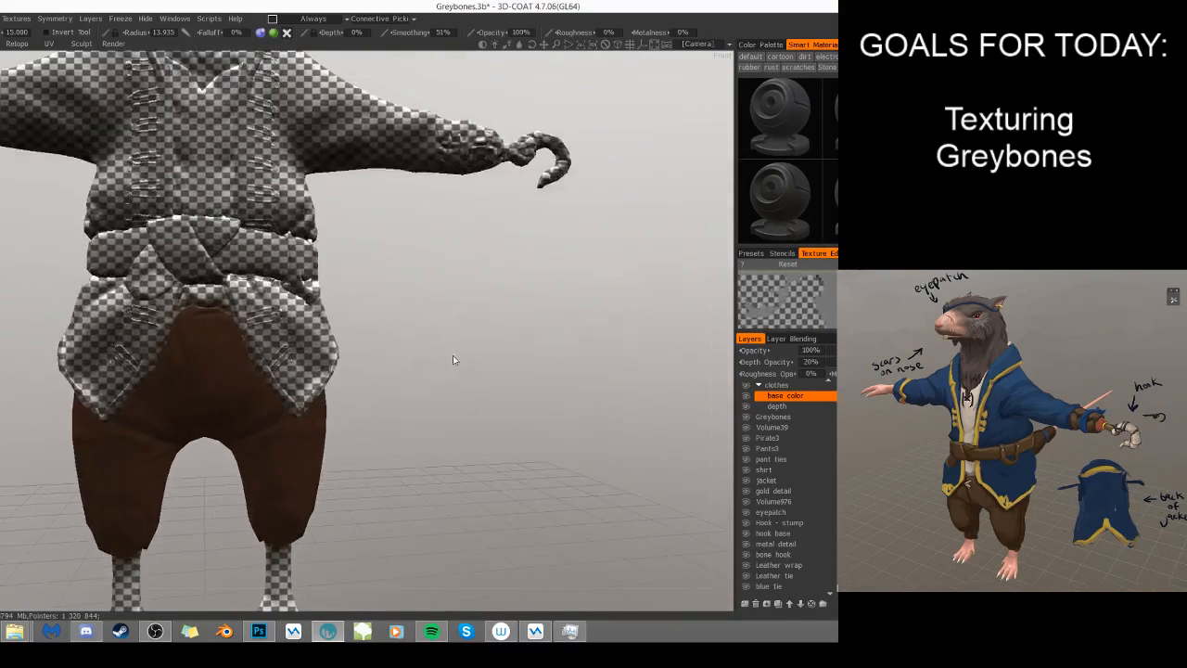
middle_click_drag(451, 362, 491, 310)
mouse_move(439, 331)
left_mouse_down()
mouse_move(525, 329)
mouse_move(391, 367)
mouse_move(512, 332)
left_mouse_up()
left_click_drag(419, 350, 489, 345)
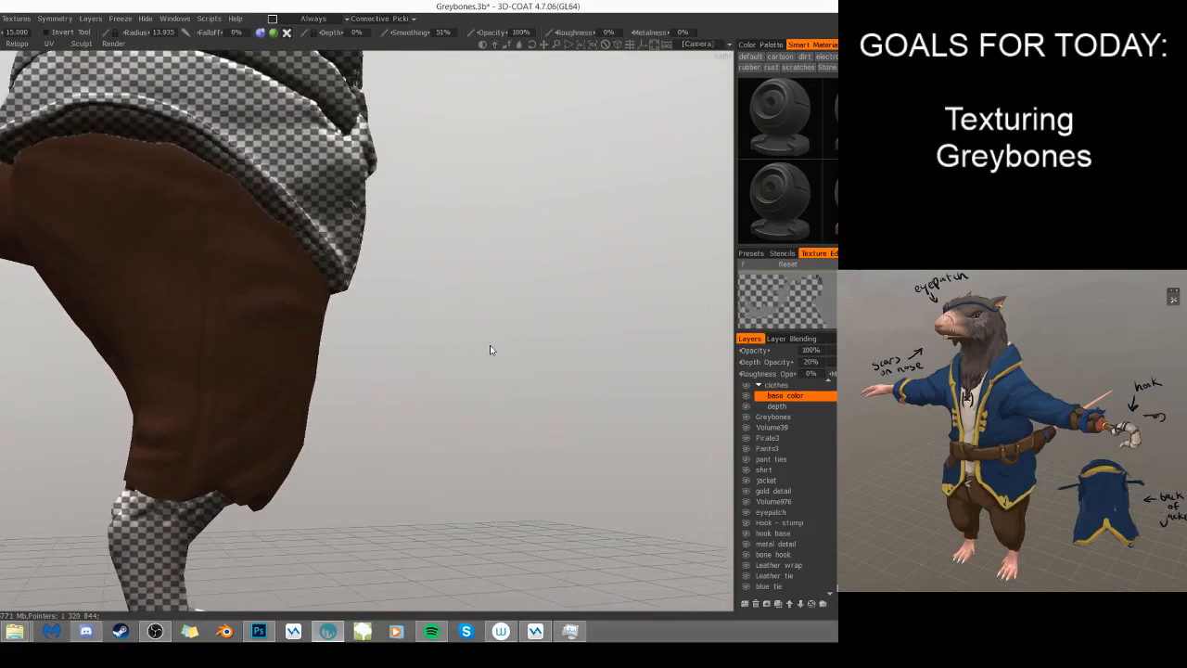
left_click_drag(259, 340, 364, 357)
left_click_drag(216, 372, 422, 384)
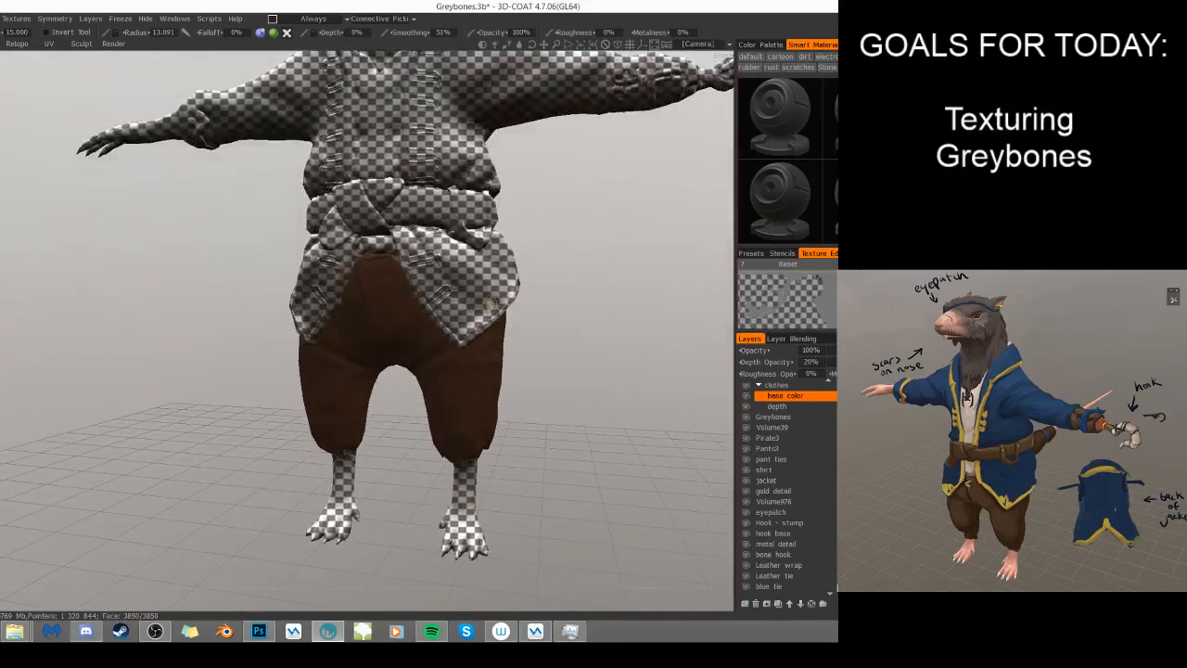
- Unfreeze the model and compare the whole character with the concept art from the front and in three-quarter view
right_click_drag(601, 286, 596, 314)
middle_click_drag(596, 313, 519, 374)
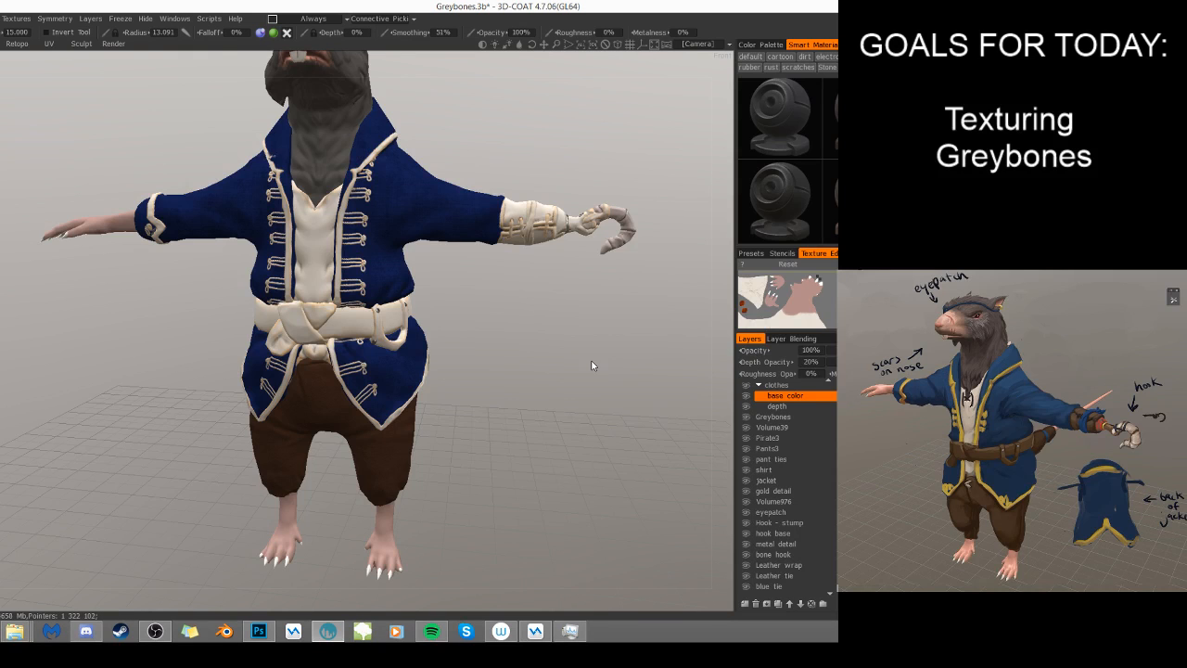
scroll(576, 285, "down", 1)
left_click_drag(576, 286, 478, 336)
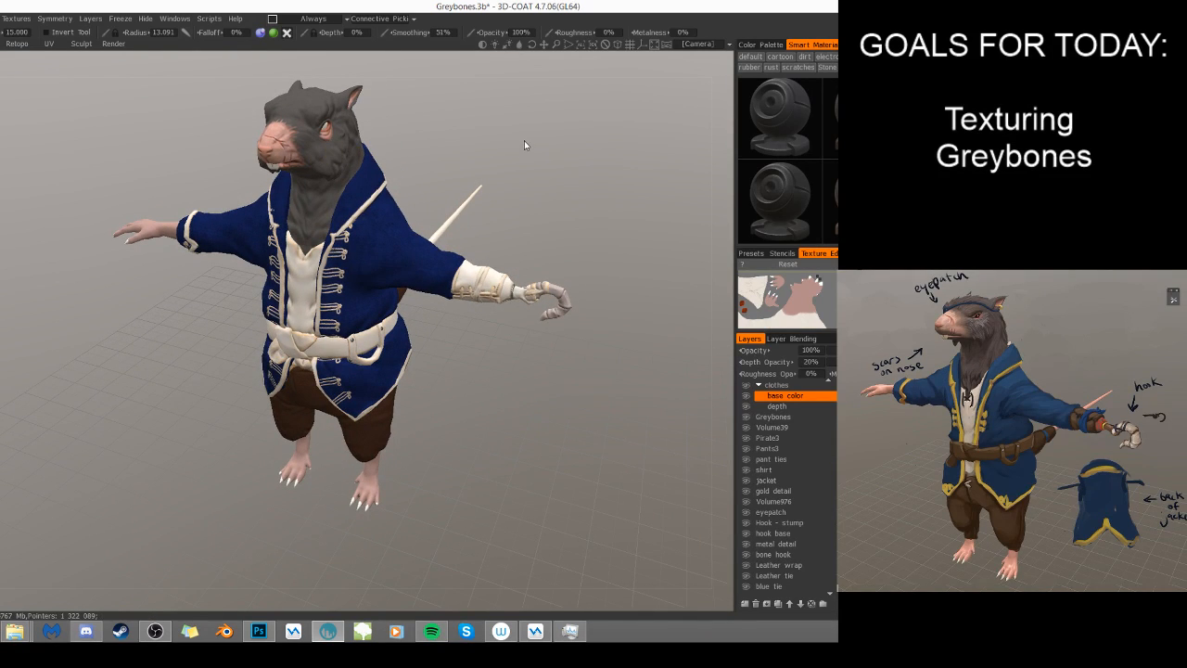
left_click_drag(527, 140, 559, 154)
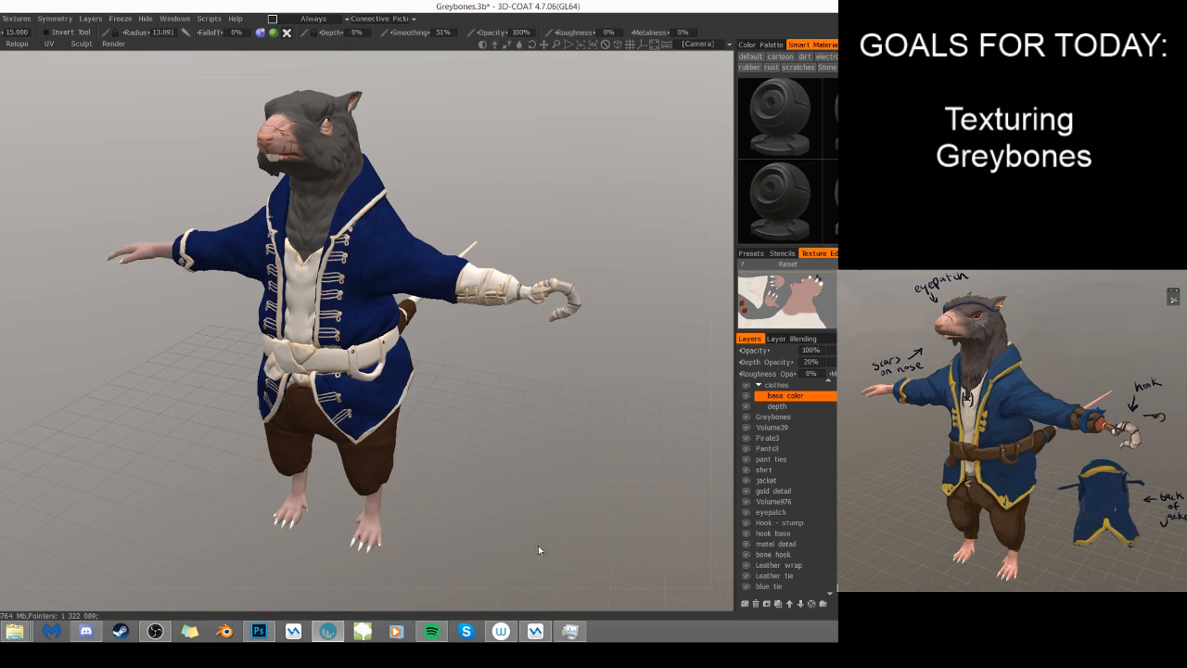
mouse_move(484, 420)
left_mouse_down()
mouse_move(579, 422)
mouse_move(535, 390)
mouse_move(476, 405)
left_mouse_up()
left_click_drag(609, 429, 492, 471)
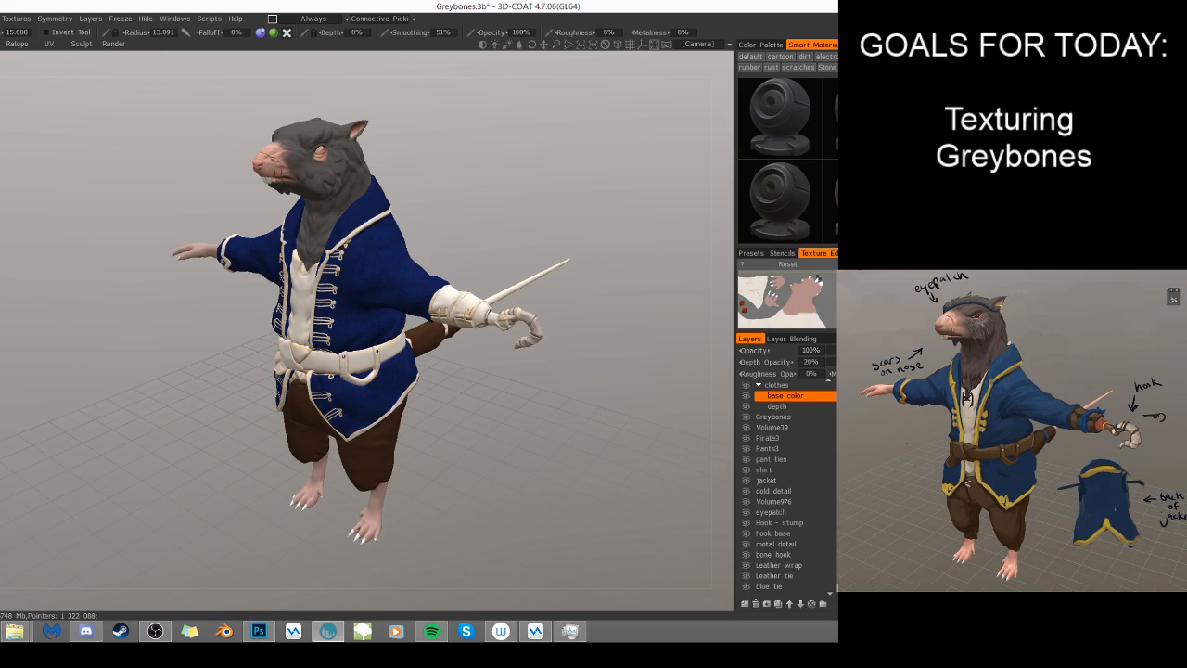
- Activate the brown leather smart material for painting, decline the ambient occlusion calculation, and move its preview clear of the belt
left_click(832, 201)
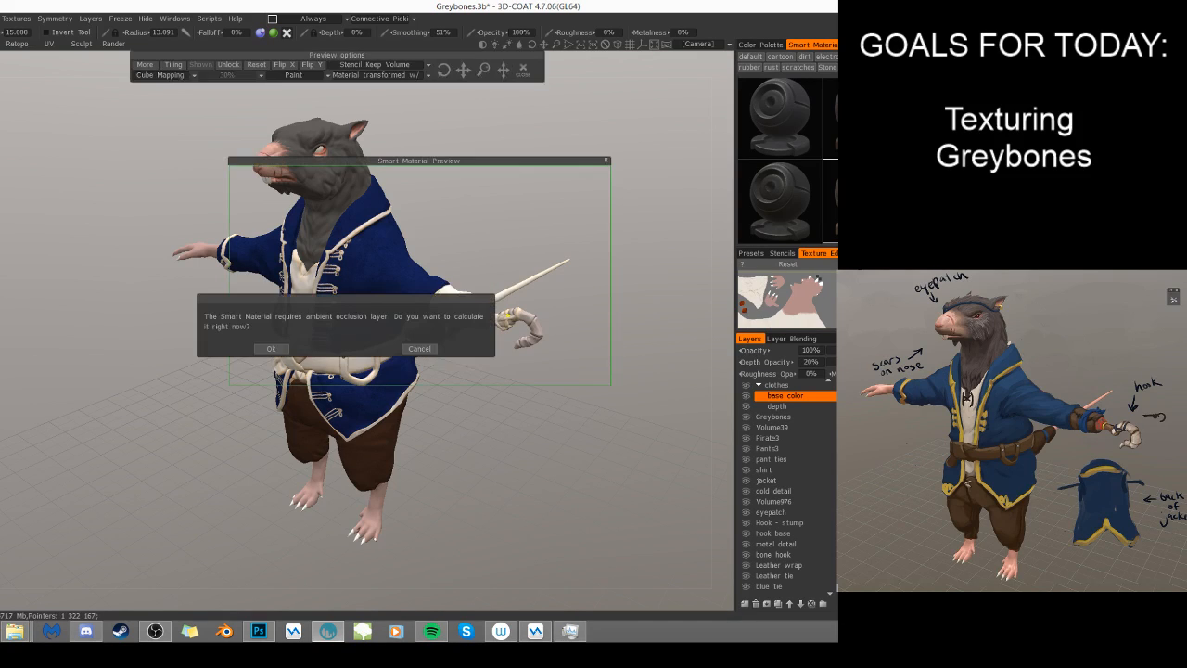
left_click(420, 349)
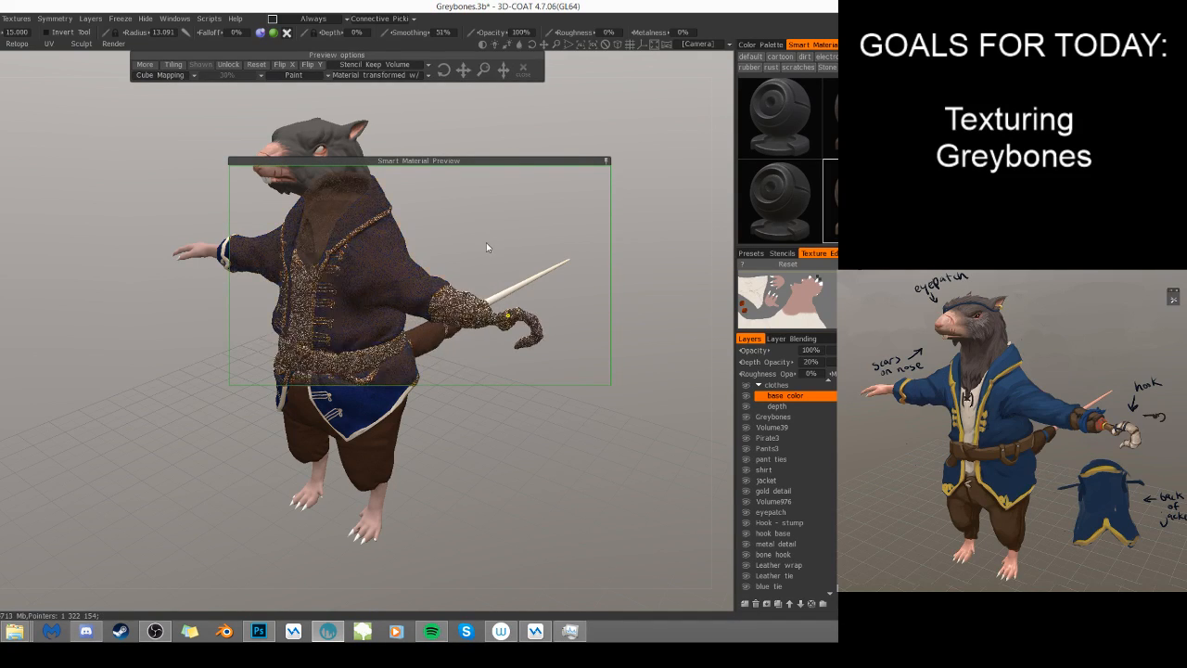
left_click_drag(463, 160, 160, 179)
left_click_drag(453, 493, 513, 499)
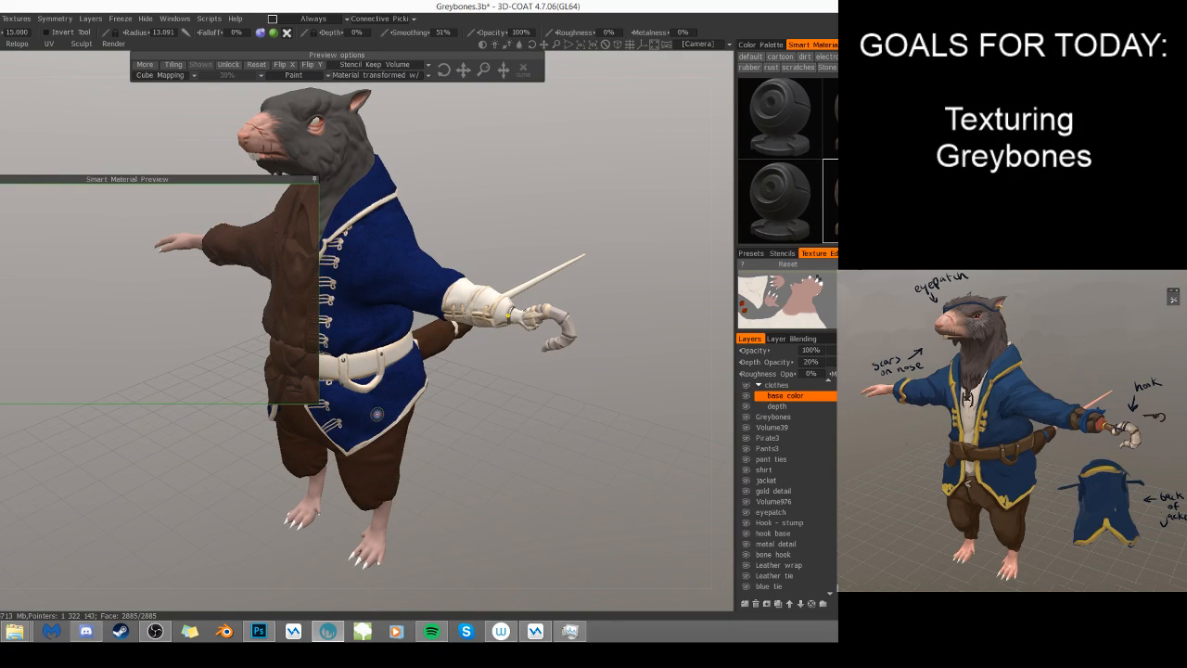
key("KP_2")
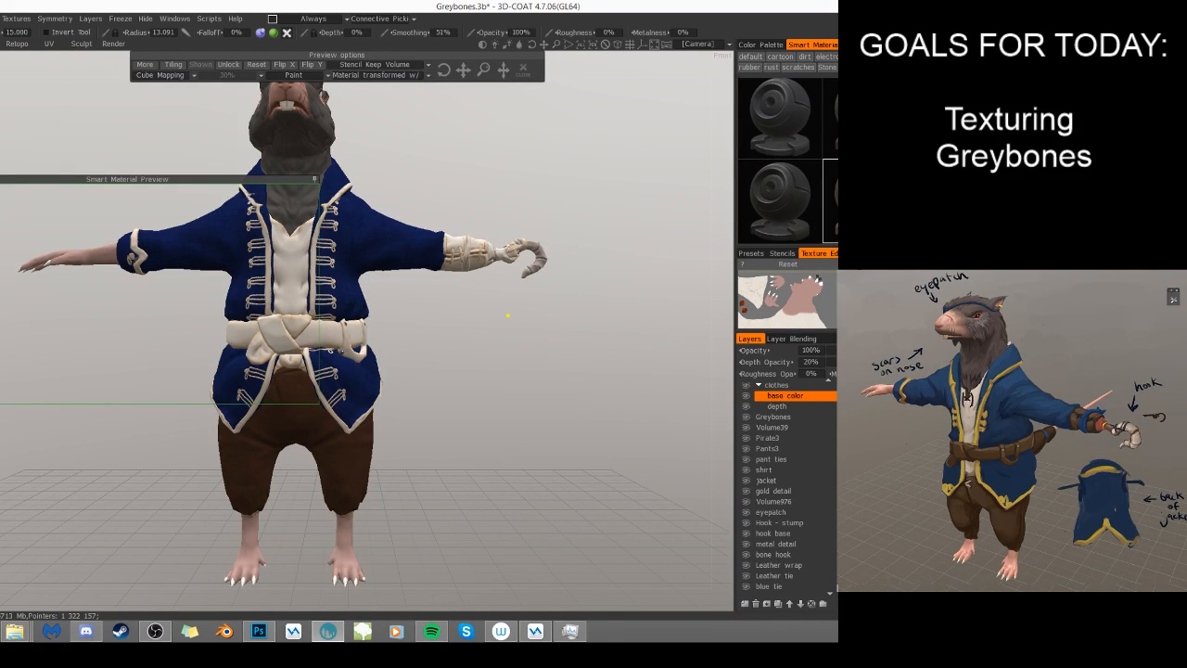
middle_click_drag(549, 428, 716, 387)
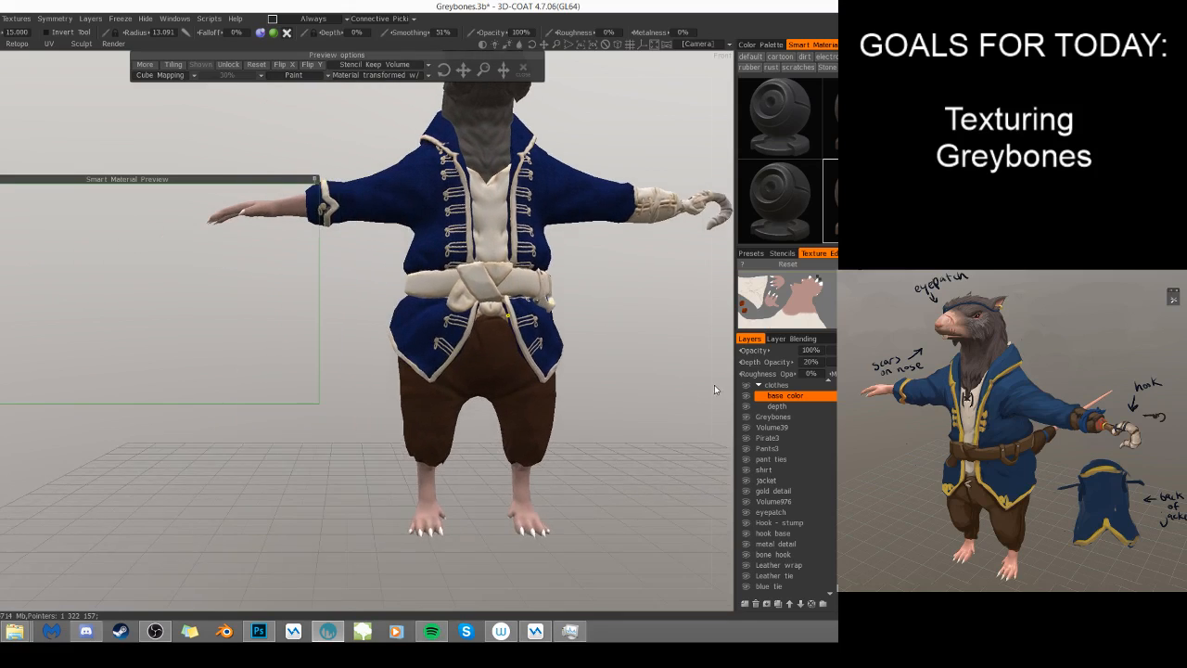
scroll(714, 394, "up", 2)
scroll(688, 395, "up", 4)
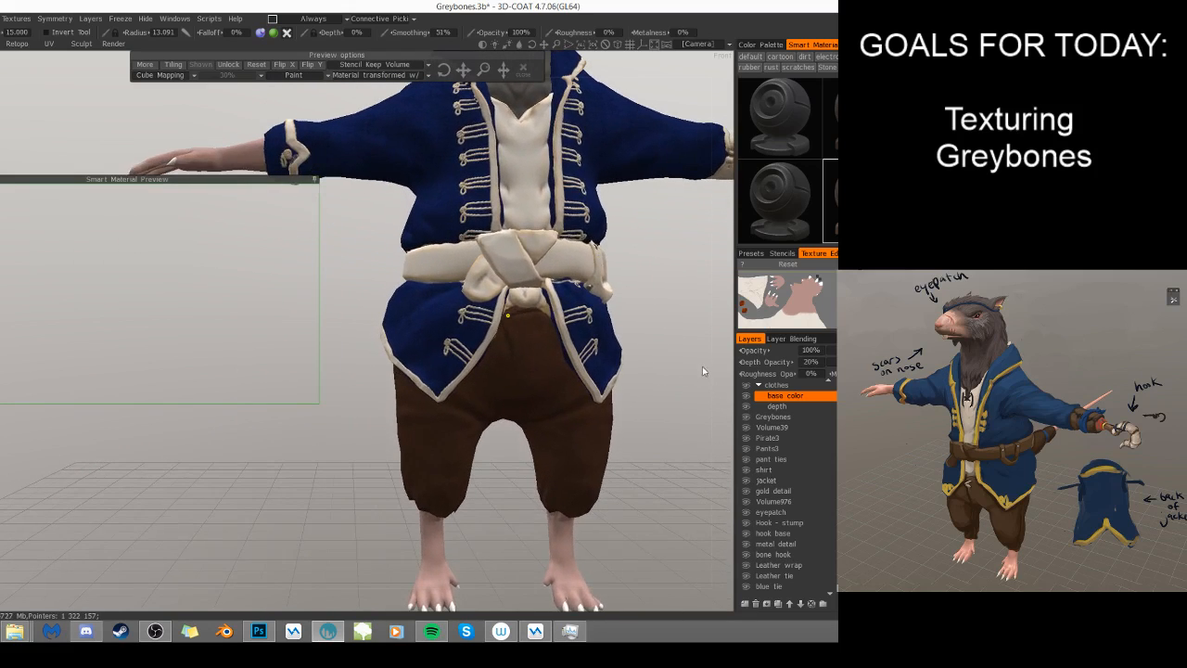
- Add a new layer above the depth layer in the clothes group and set its depth opacity to 0%
left_click(777, 407)
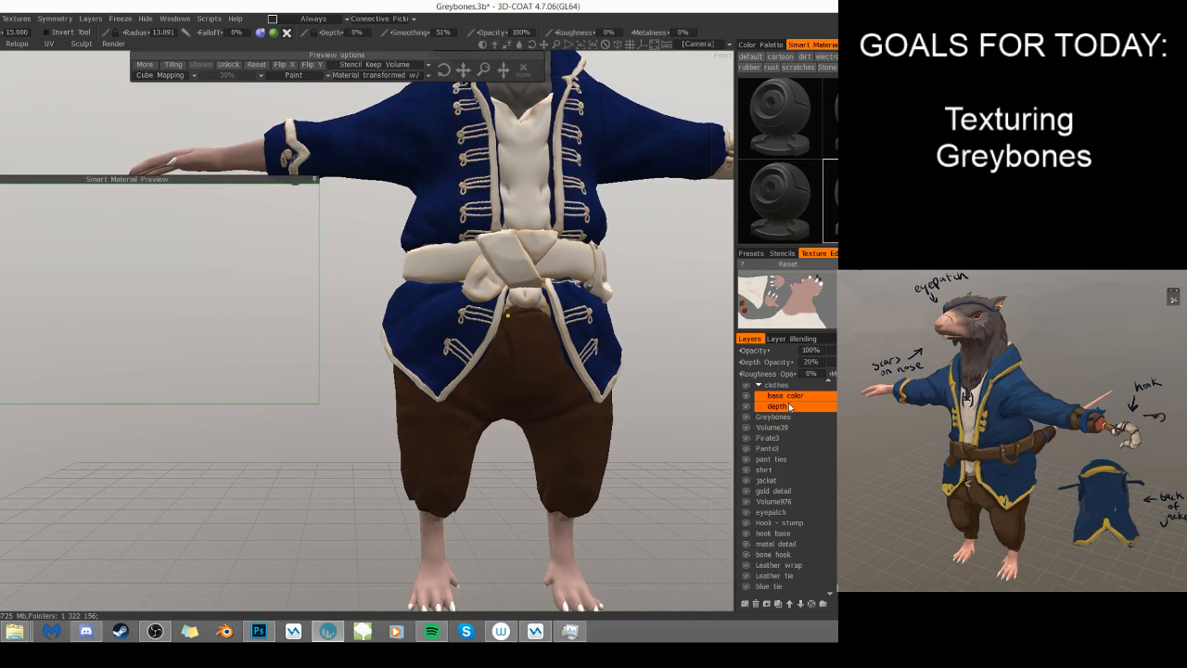
left_click(743, 604)
double_click(813, 363)
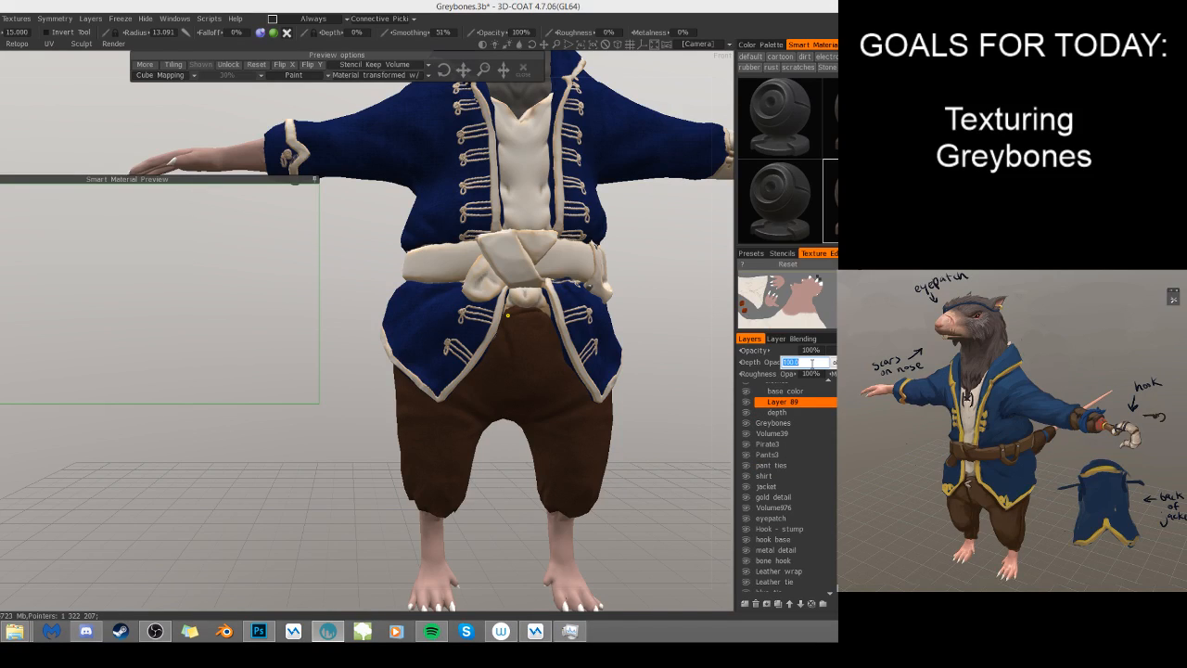
key("Return")
- Set the new clothes layer's roughness opacity to 20%
double_click(823, 373)
type("0")
key("Return")
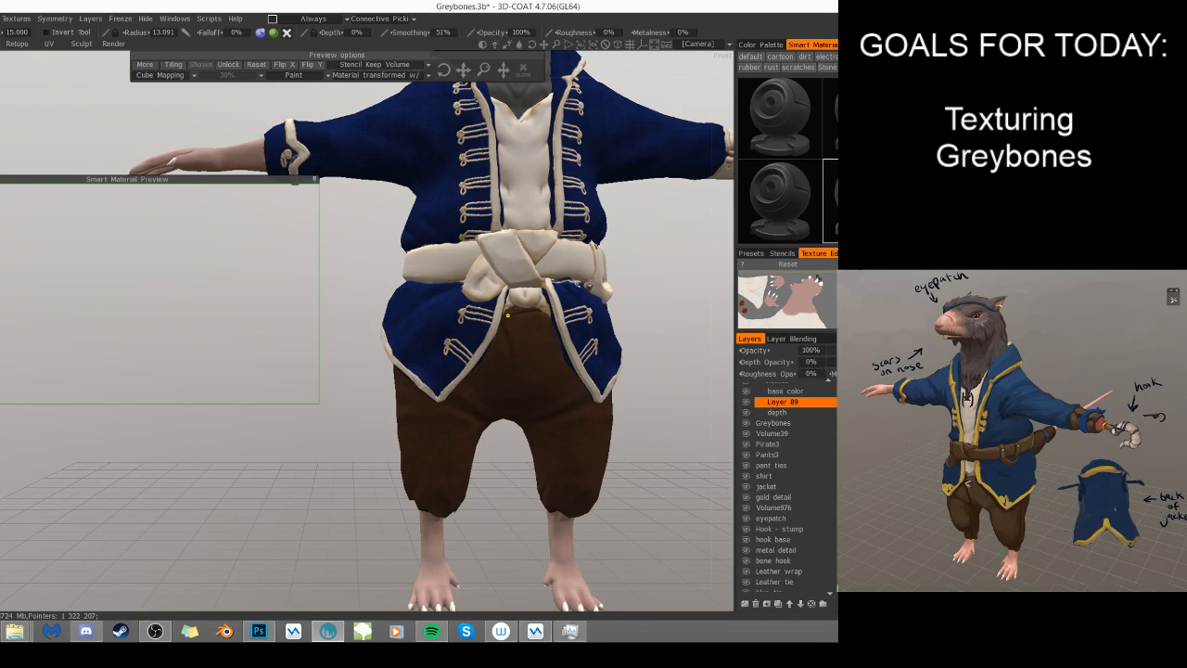
scroll(810, 394, "up", 2)
double_click(816, 374)
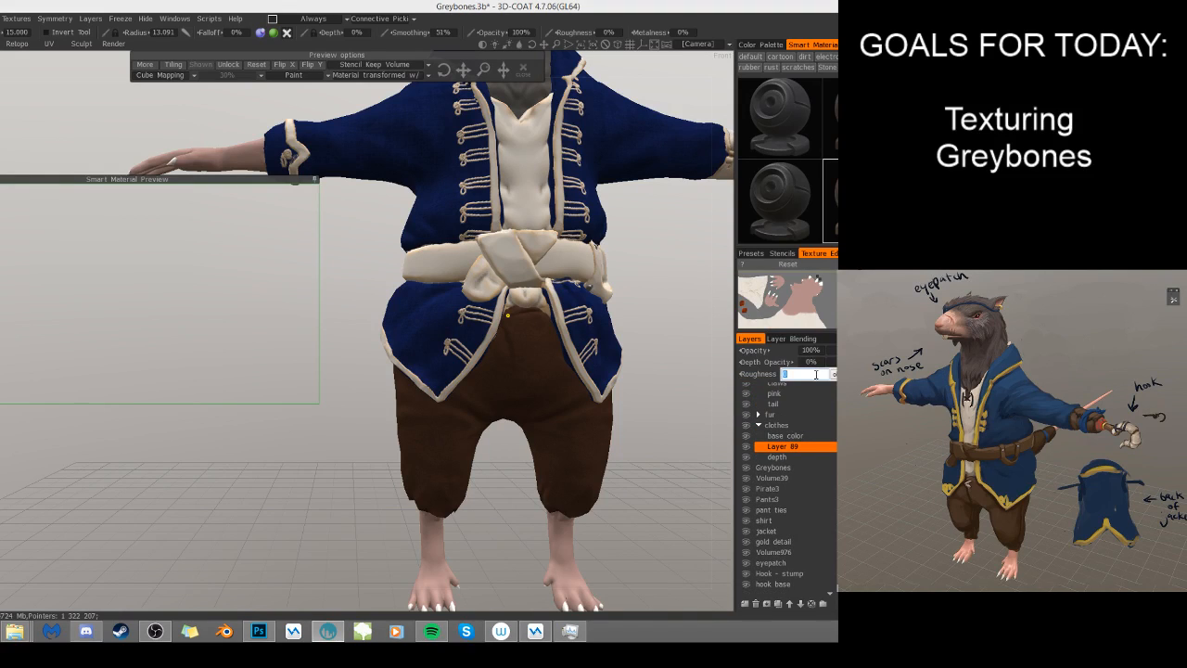
type("20")
key("Return")
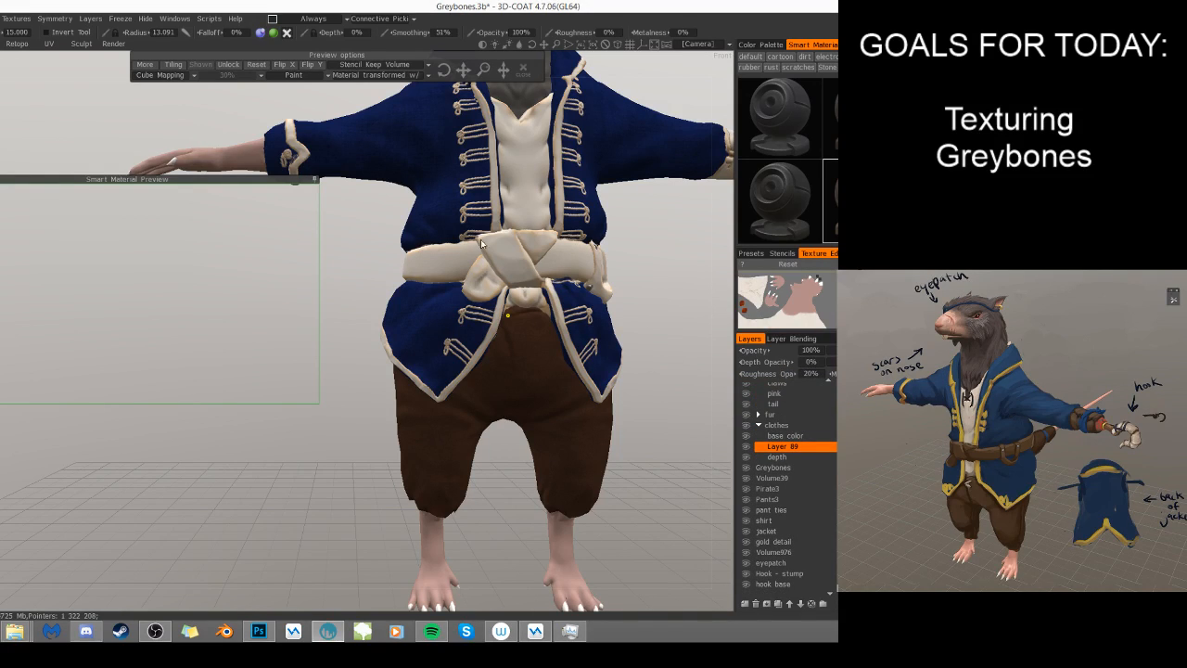
- Brush brown leather onto the front of the belt, undoing unwanted strokes, and enable mirror symmetry on the X axis
mouse_move(484, 250)
left_mouse_down()
mouse_move(533, 252)
mouse_move(453, 272)
mouse_move(464, 303)
mouse_move(462, 239)
mouse_move(505, 156)
mouse_move(510, 220)
mouse_move(484, 288)
mouse_move(438, 275)
mouse_move(451, 248)
mouse_move(466, 263)
mouse_move(451, 282)
left_mouse_up()
key("ctrl+z")
key("ctrl+z")
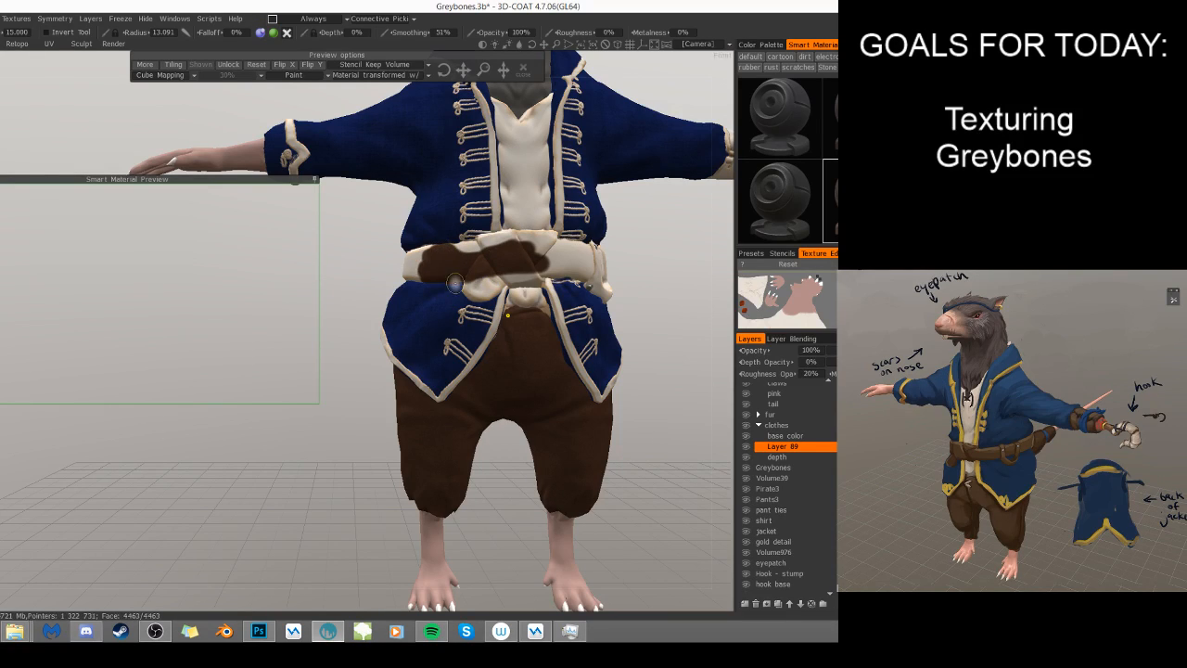
key("s")
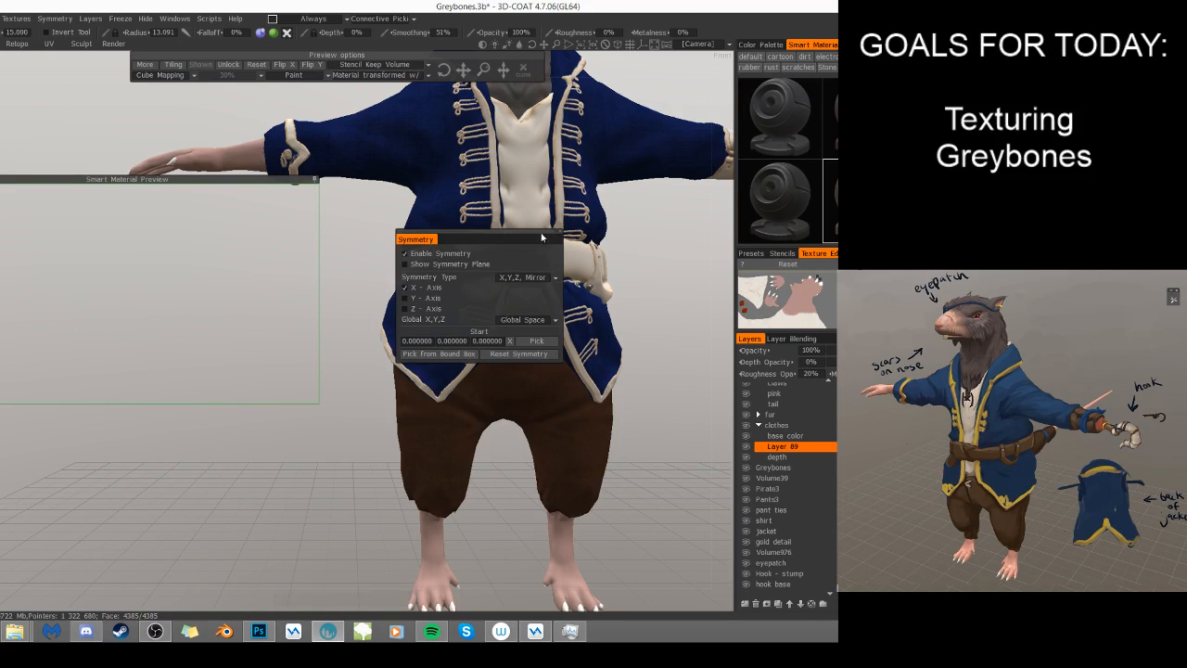
left_click(560, 231)
- Paint brown leather along the belt from the front knot around the hook-arm side, including between the two belt loops
mouse_move(591, 265)
left_mouse_down()
mouse_move(506, 263)
mouse_move(594, 269)
mouse_move(553, 264)
mouse_move(574, 267)
left_mouse_up()
left_click_drag(664, 292, 604, 305)
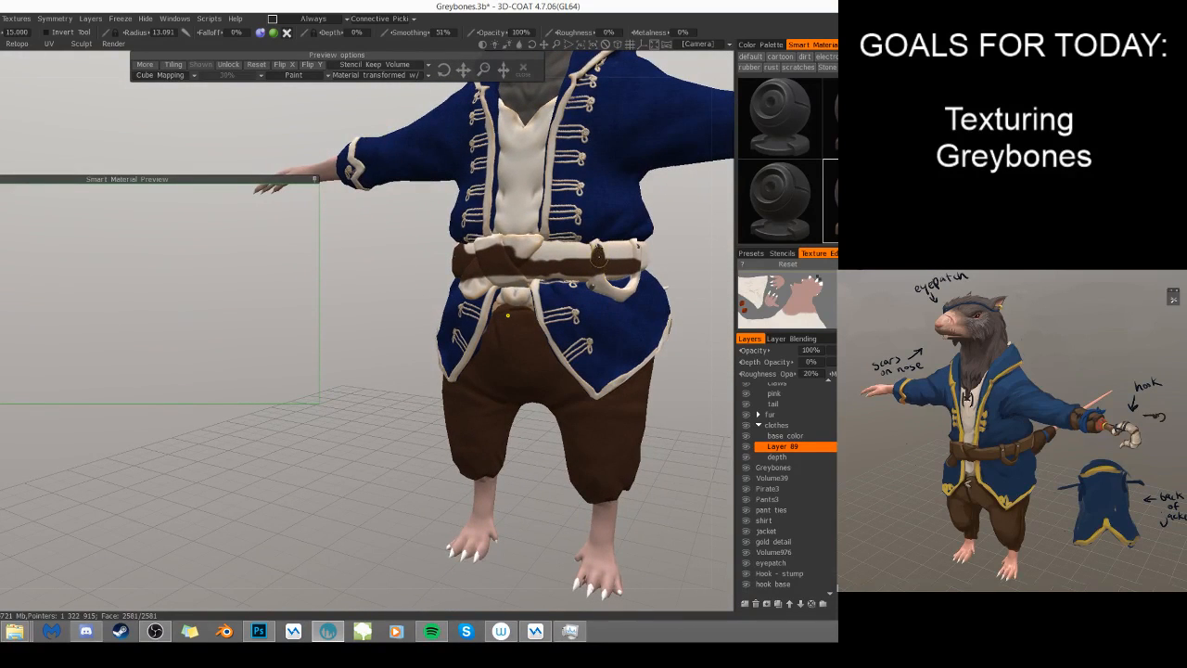
mouse_move(623, 269)
left_mouse_down()
mouse_move(606, 268)
mouse_move(639, 264)
mouse_move(542, 259)
mouse_move(591, 238)
mouse_move(569, 253)
mouse_move(529, 252)
mouse_move(577, 254)
mouse_move(535, 261)
mouse_move(552, 266)
mouse_move(500, 255)
left_mouse_up()
left_click_drag(575, 256, 551, 270)
mouse_move(681, 280)
left_mouse_down()
mouse_move(598, 278)
mouse_move(533, 314)
mouse_move(412, 345)
left_mouse_up()
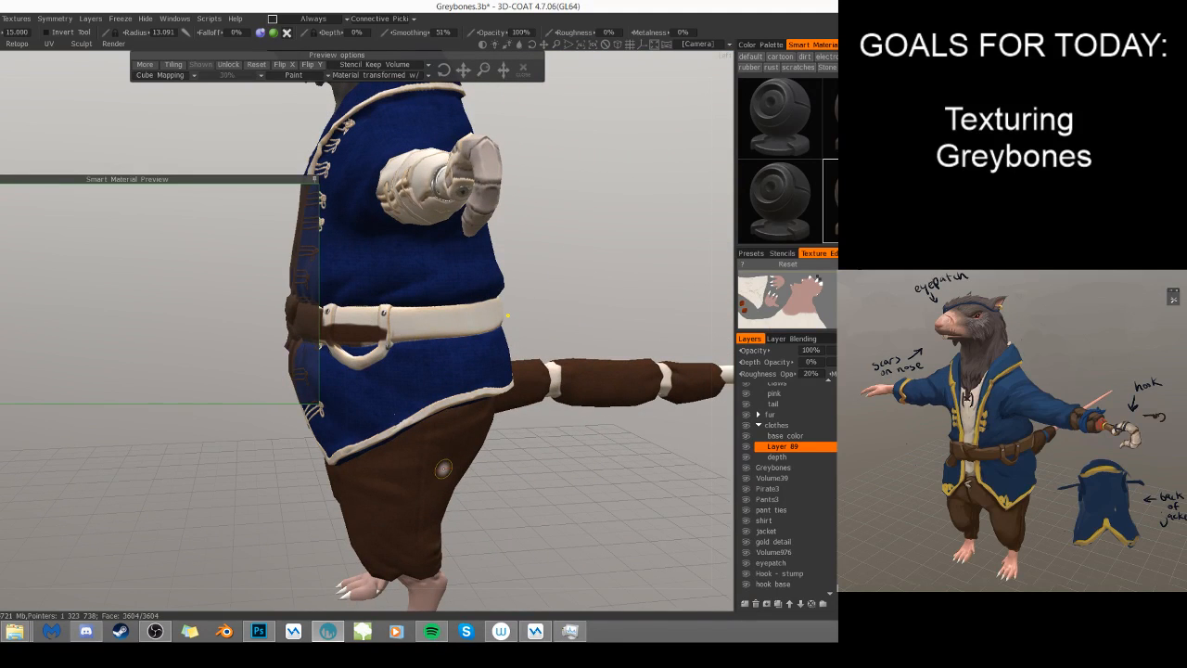
left_click_drag(399, 321, 444, 324)
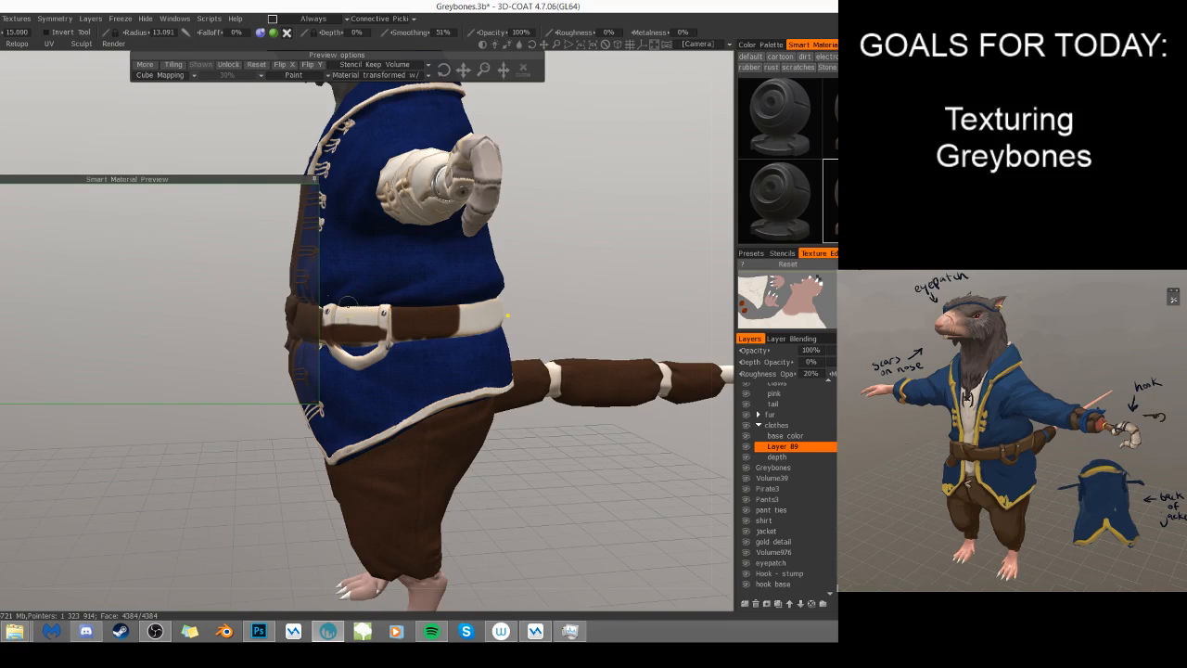
mouse_move(353, 317)
left_mouse_down()
mouse_move(369, 295)
mouse_move(363, 343)
mouse_move(343, 342)
left_mouse_up()
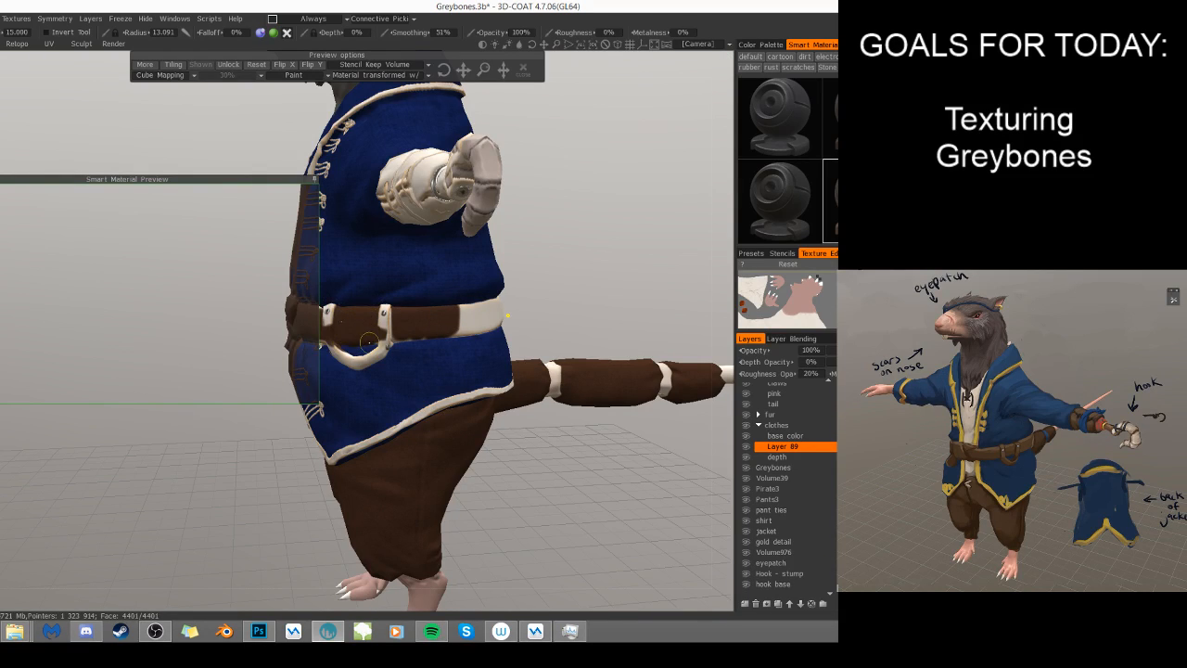
- Cover the remaining light area across the back of the belt with brown leather
mouse_move(589, 336)
left_mouse_down()
mouse_move(443, 318)
mouse_move(553, 306)
mouse_move(434, 327)
mouse_move(423, 341)
mouse_move(547, 332)
mouse_move(521, 343)
left_mouse_up()
scroll(604, 337, "down", 1)
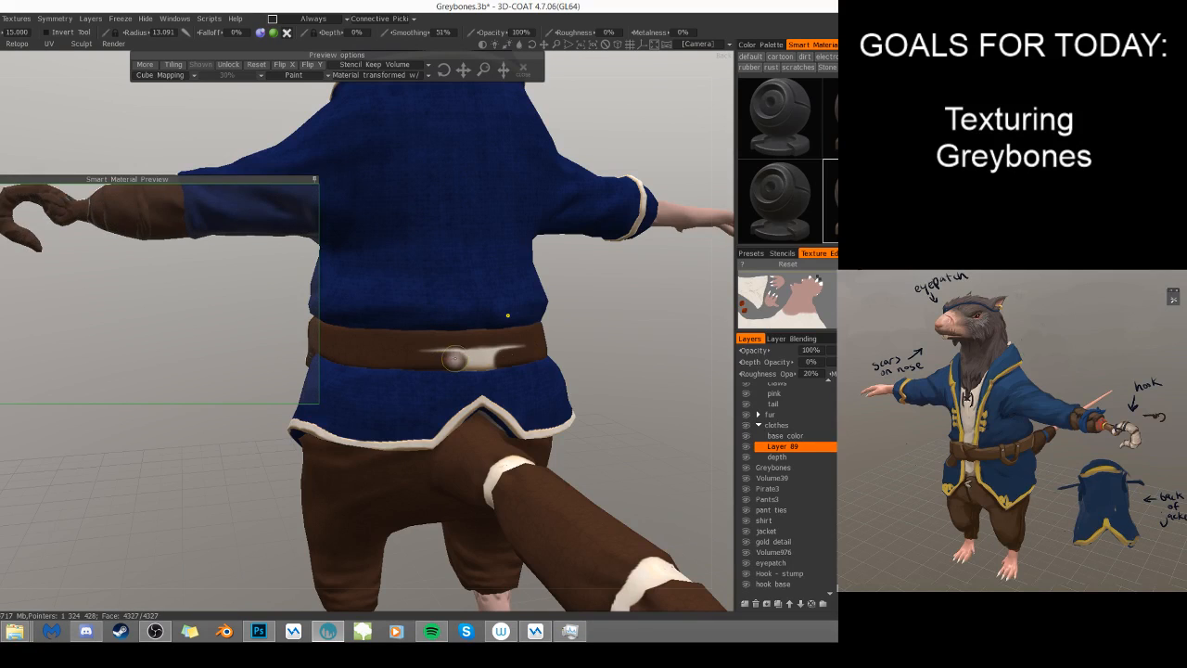
mouse_move(414, 349)
left_mouse_down()
mouse_move(511, 351)
mouse_move(455, 362)
mouse_move(492, 361)
left_mouse_up()
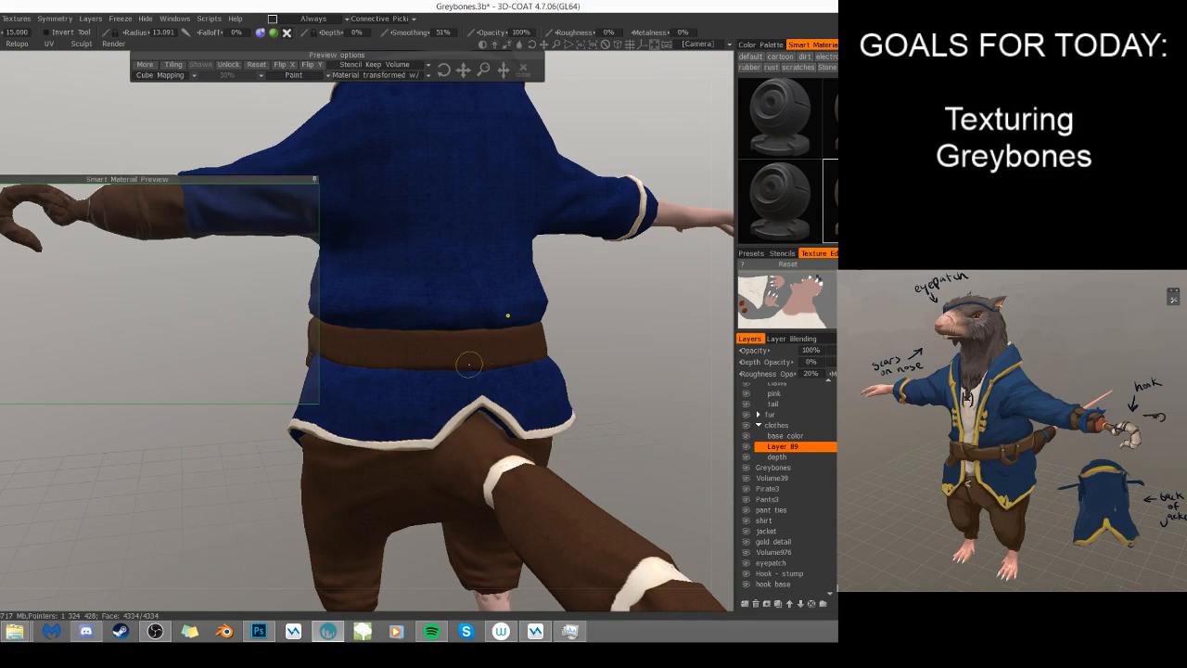
scroll(587, 324, "down", 1)
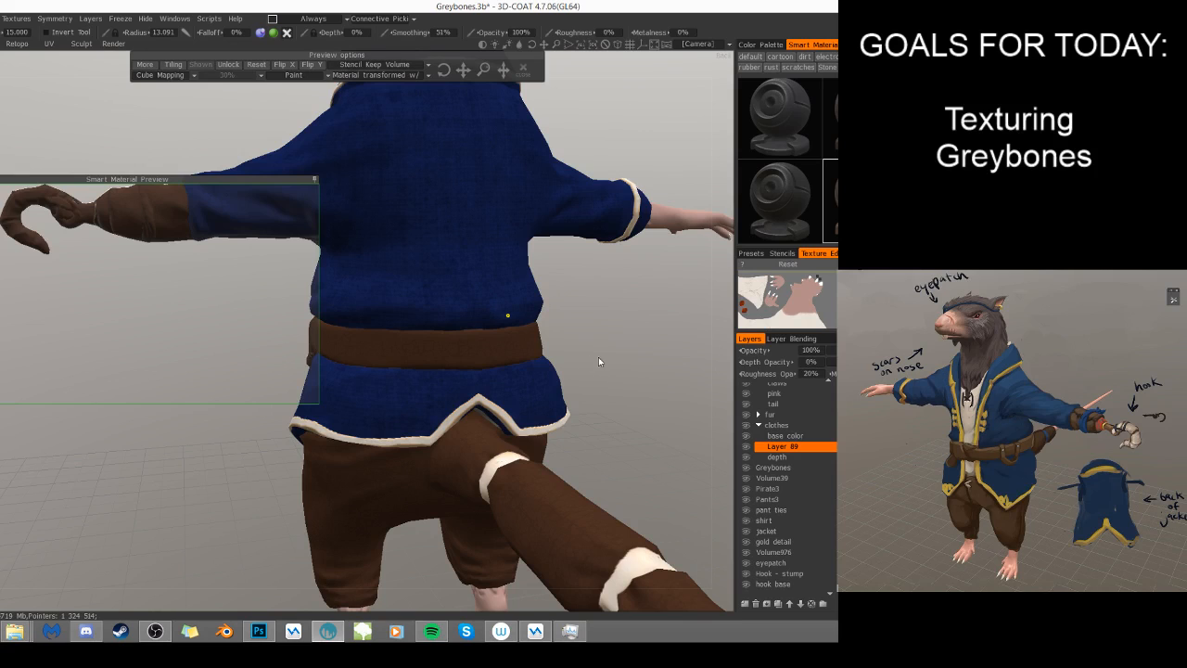
- Paint brown leather over the strap hanging below the belt on the hook-arm side and the light strip on the opposite side
left_click_drag(589, 346, 531, 499)
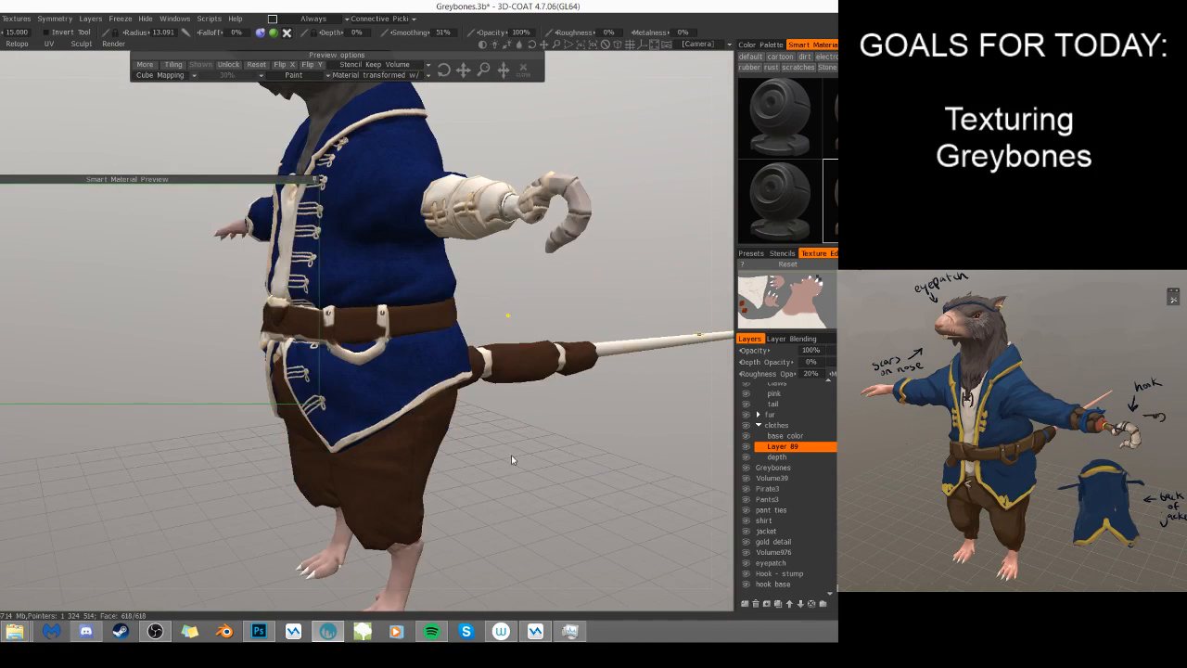
left_click_drag(479, 445, 515, 461)
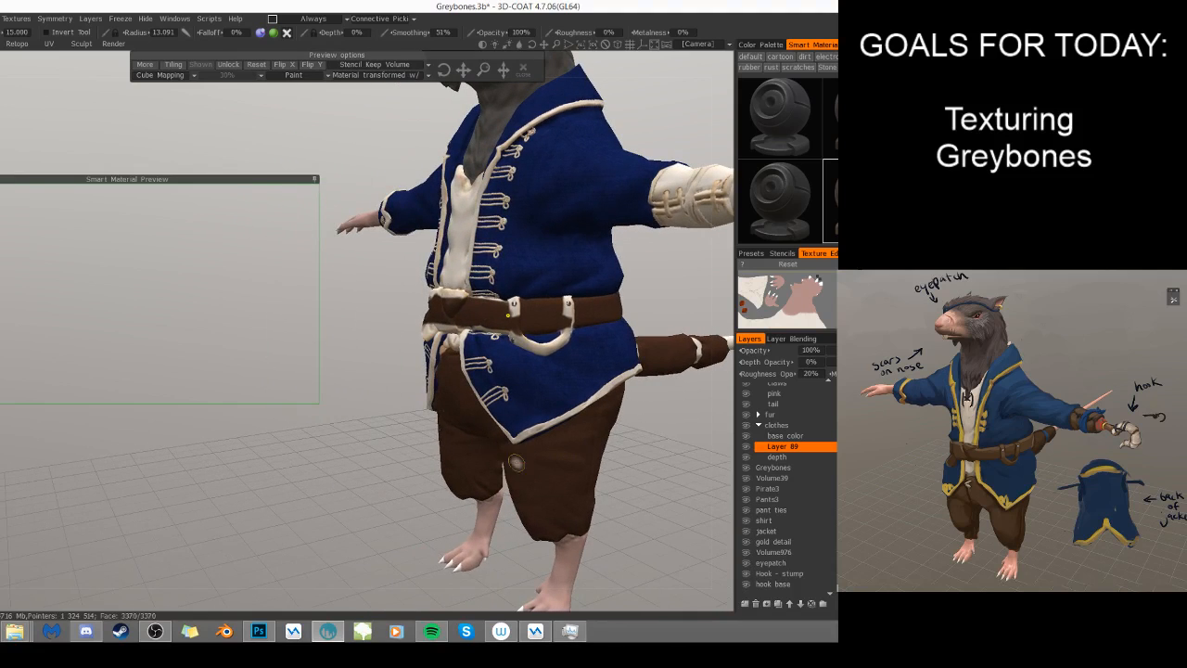
left_click_drag(370, 423, 552, 424)
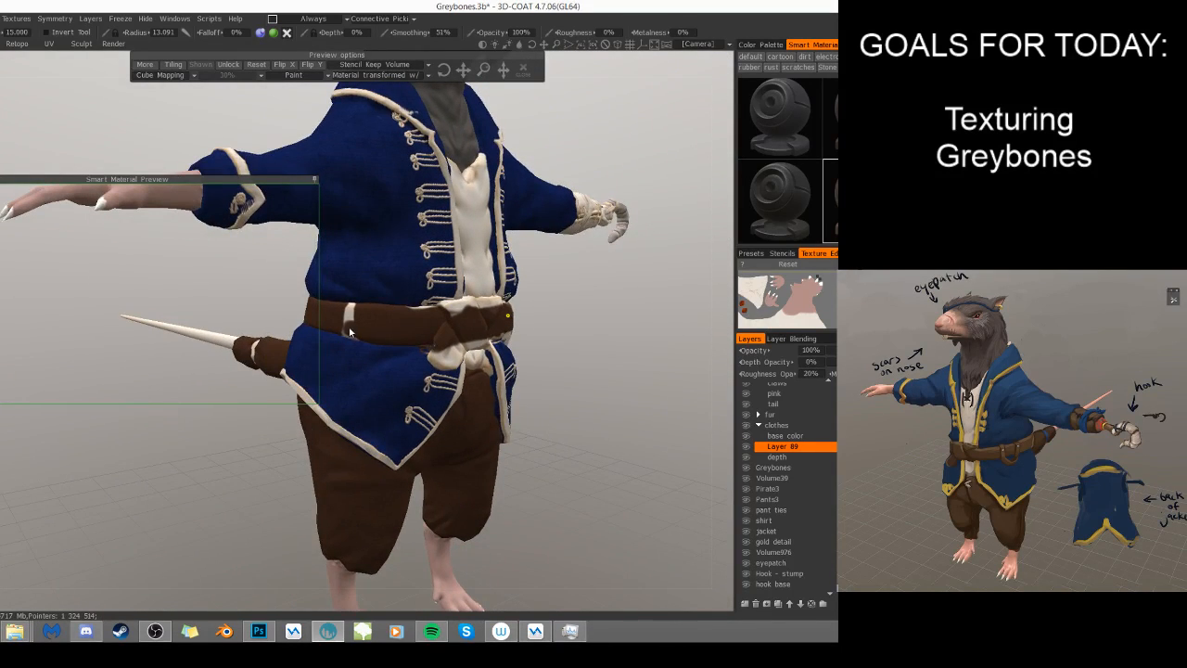
left_click_drag(349, 327, 351, 303)
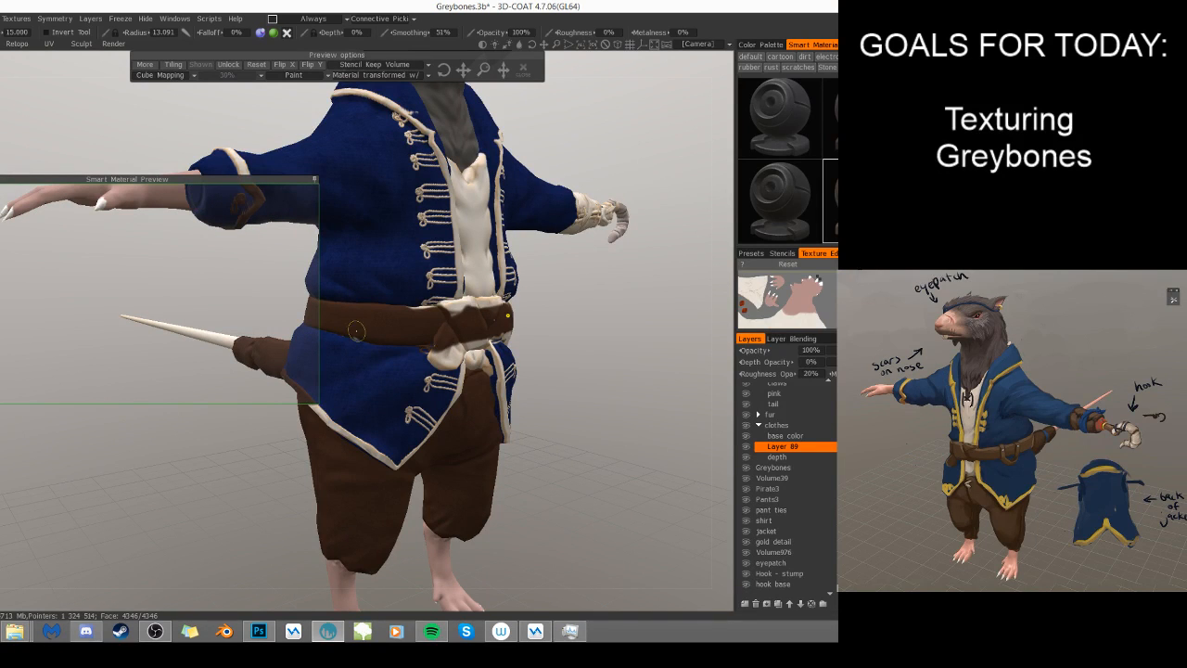
left_click_drag(628, 448, 429, 445)
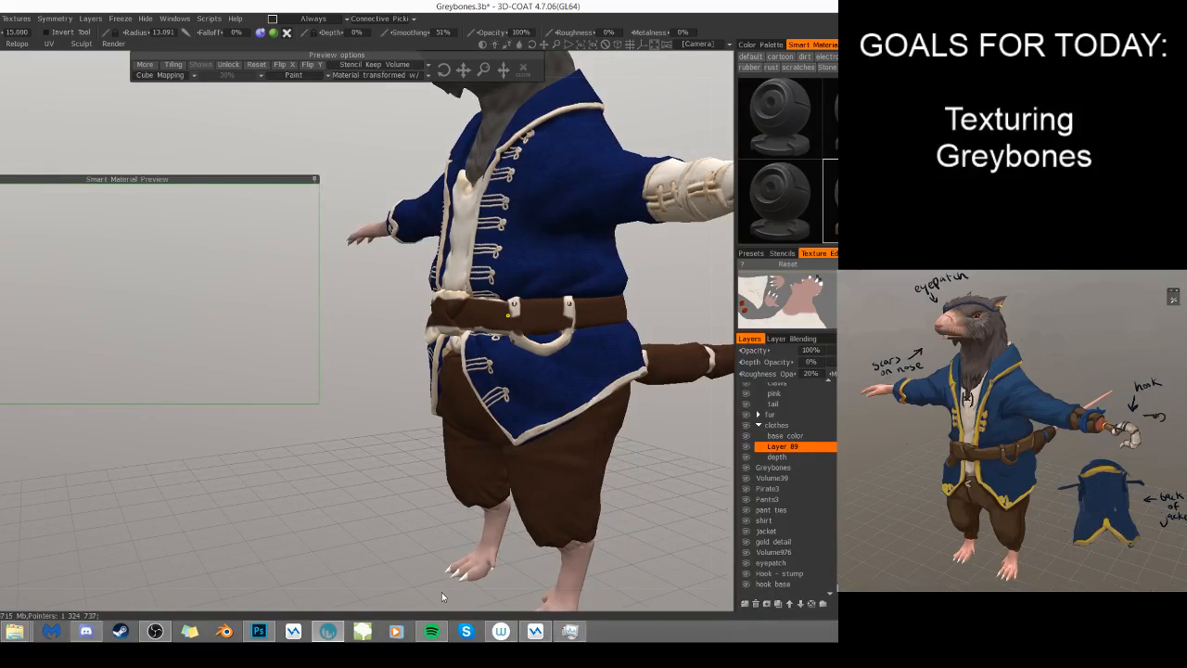
left_click_drag(369, 498, 533, 484)
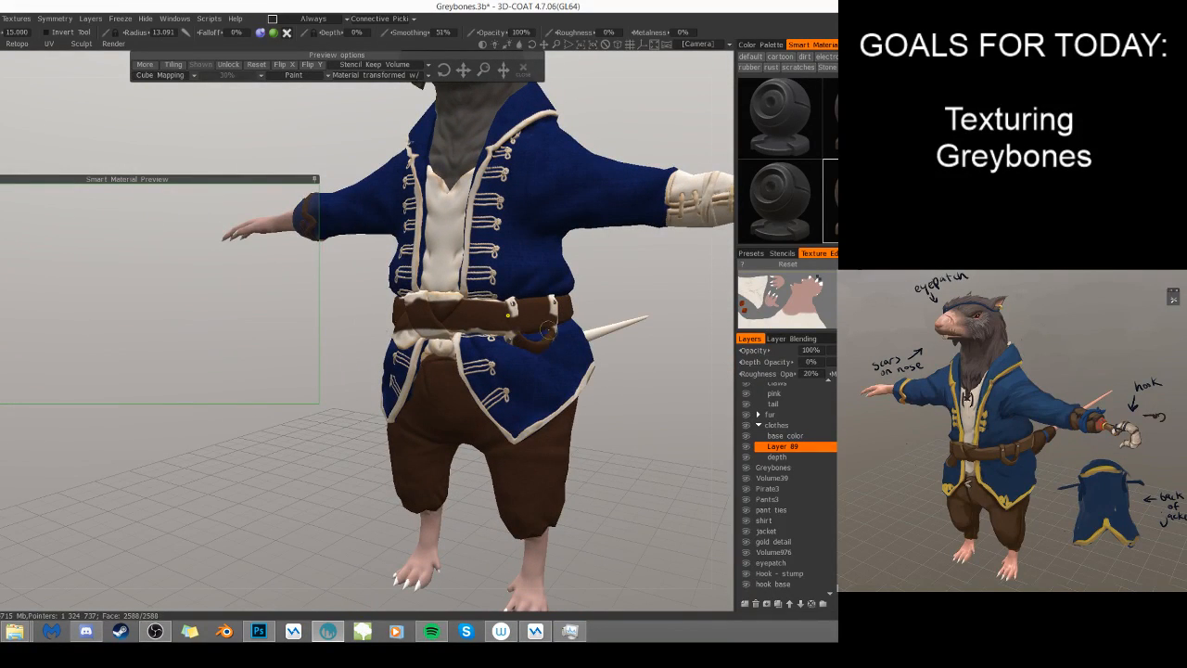
left_click_drag(621, 451, 555, 391)
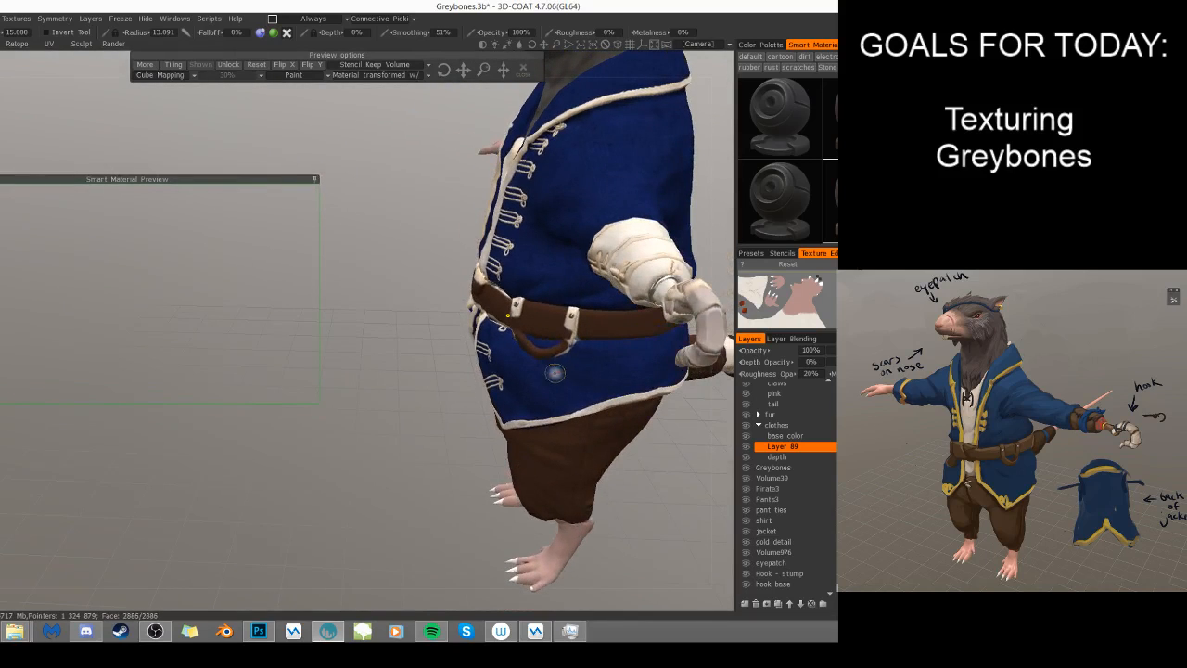
left_click_drag(369, 509, 578, 471)
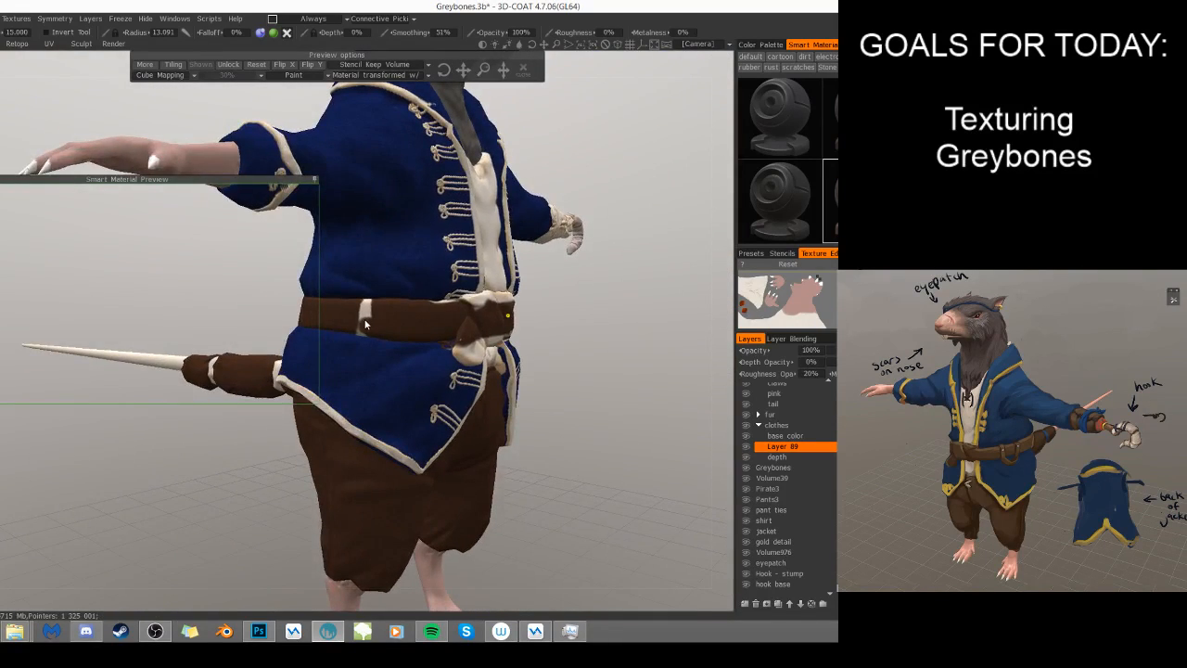
key("s")
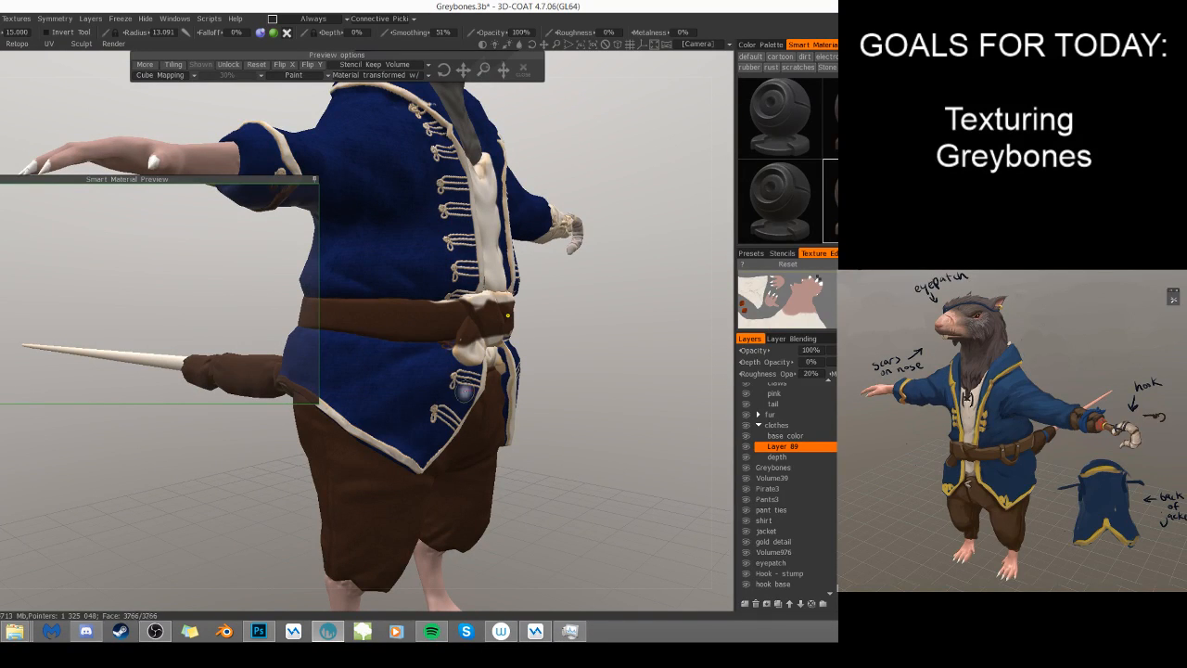
- Collapse the smart material preview, reduce the brush radius to about 4.3, and cover the light upper belt edge beside the knot
left_click_drag(591, 396, 521, 397)
mouse_move(649, 341)
left_mouse_down()
mouse_move(573, 319)
mouse_move(531, 322)
left_mouse_up()
scroll(698, 337, "up", 5)
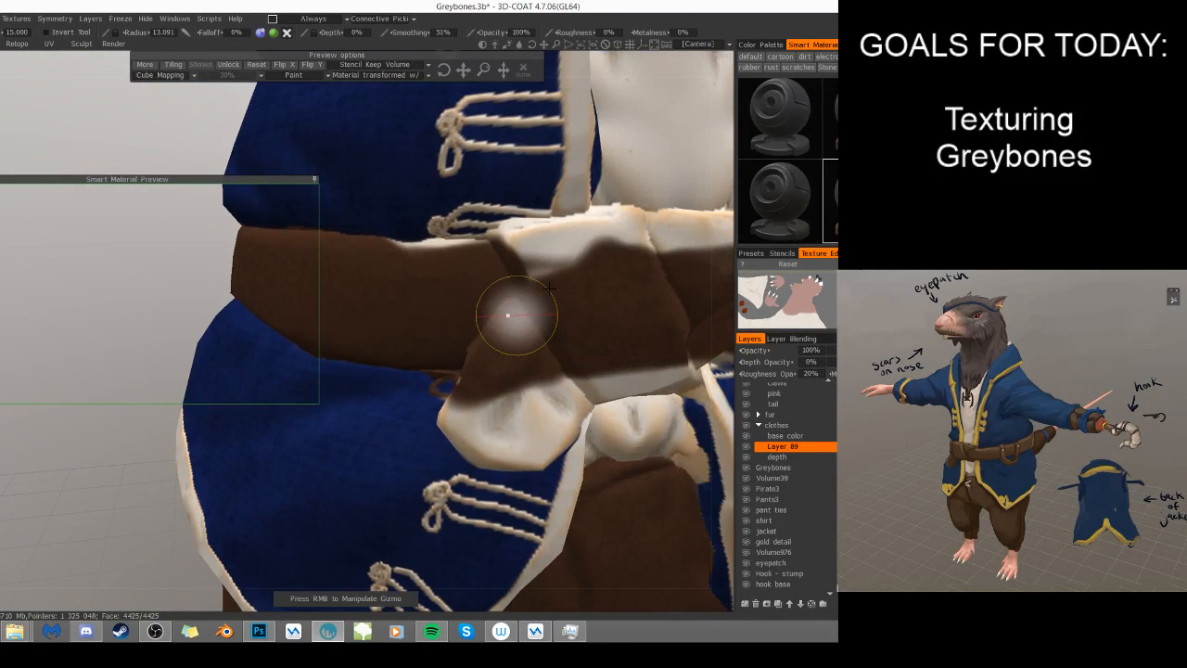
left_click_drag(454, 289, 395, 291, "alt")
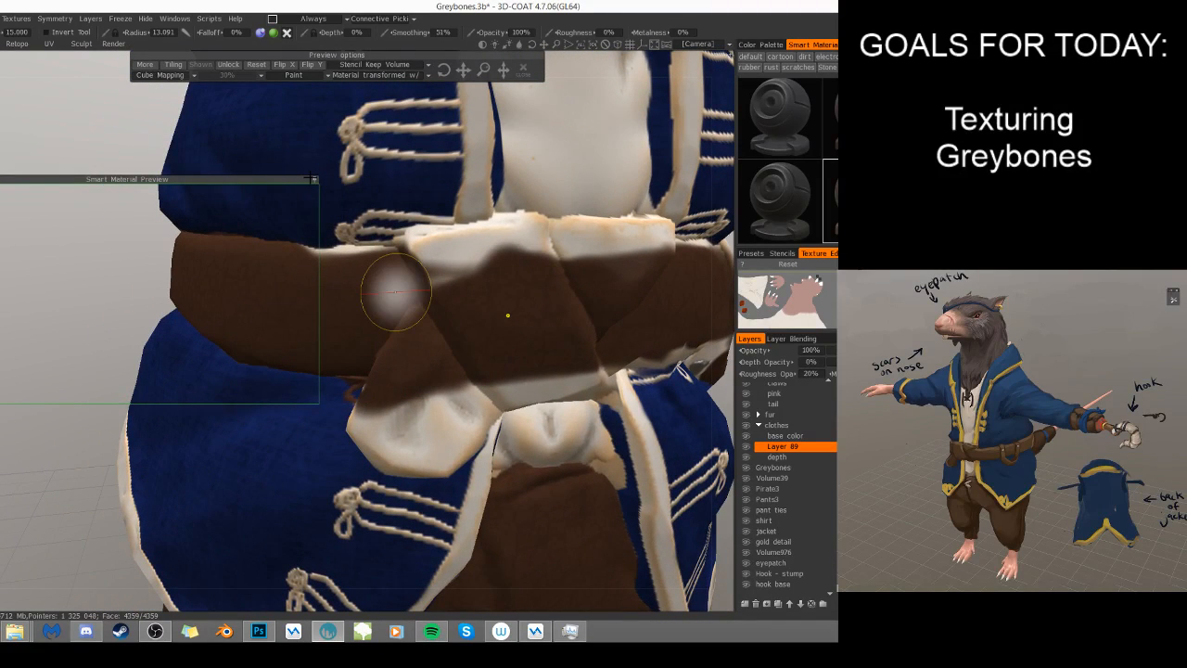
left_click(315, 179)
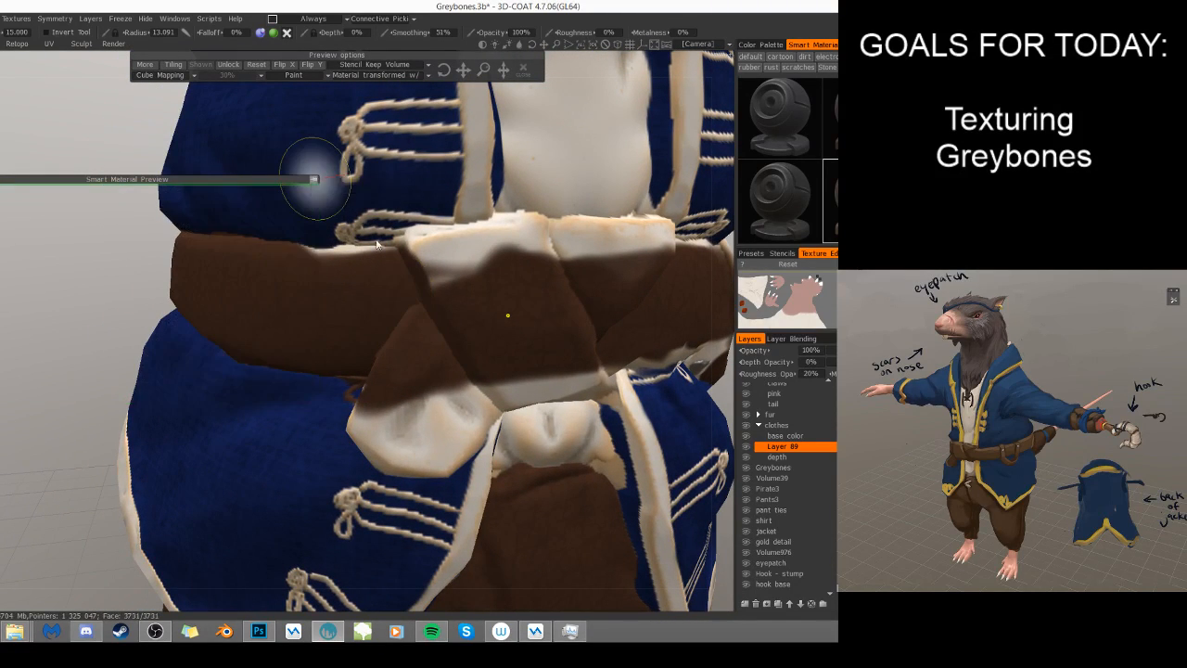
right_click_drag(330, 257, 307, 248)
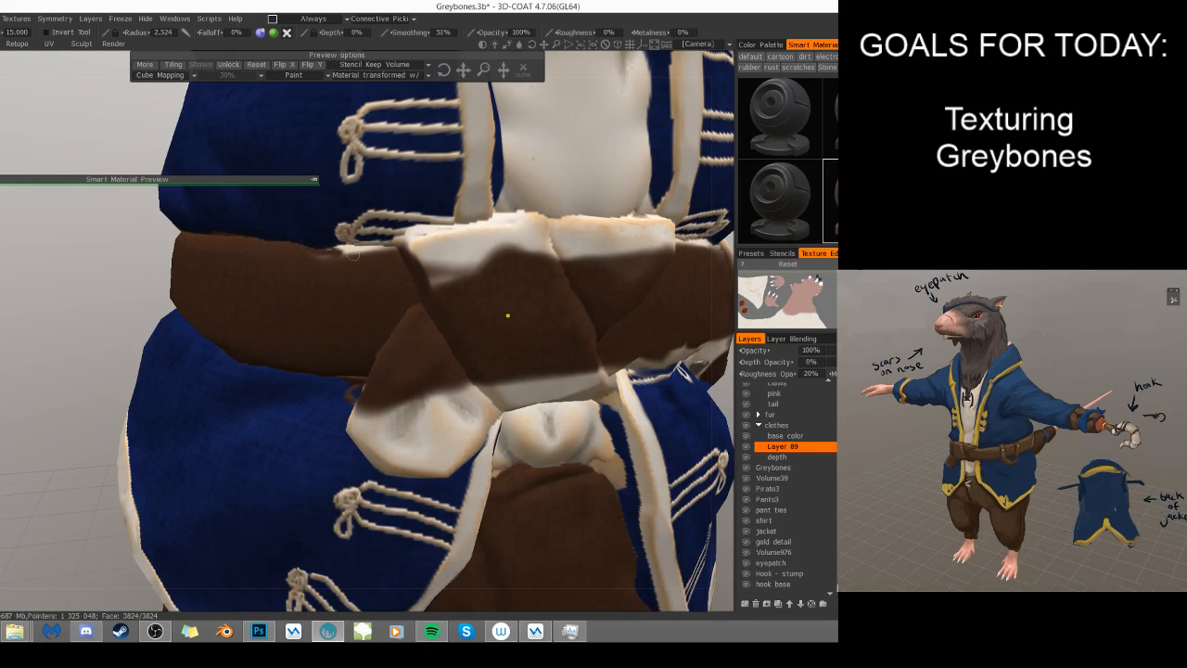
left_click_drag(356, 249, 352, 249)
right_click_drag(331, 256, 340, 258)
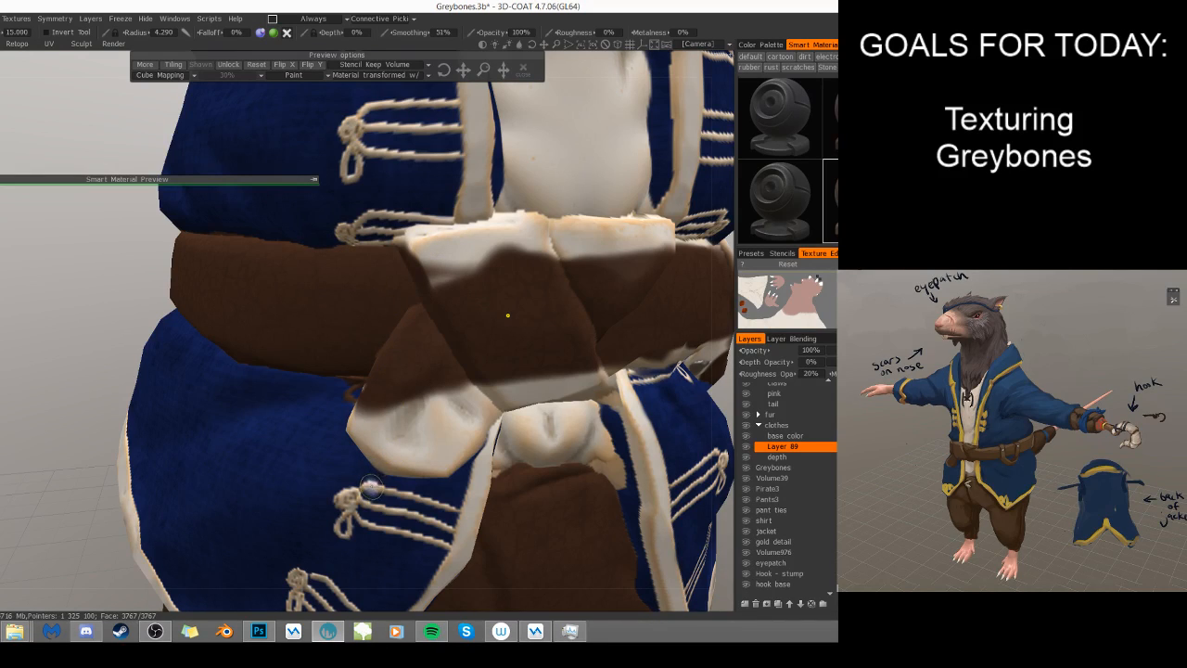
- Paint brown leather over the hanging end of the belt knot from its side and front, and save the scene
mouse_move(403, 425)
left_mouse_down("alt")
mouse_move(446, 407)
mouse_move(533, 412)
mouse_move(390, 437)
mouse_move(527, 321)
left_mouse_up("alt")
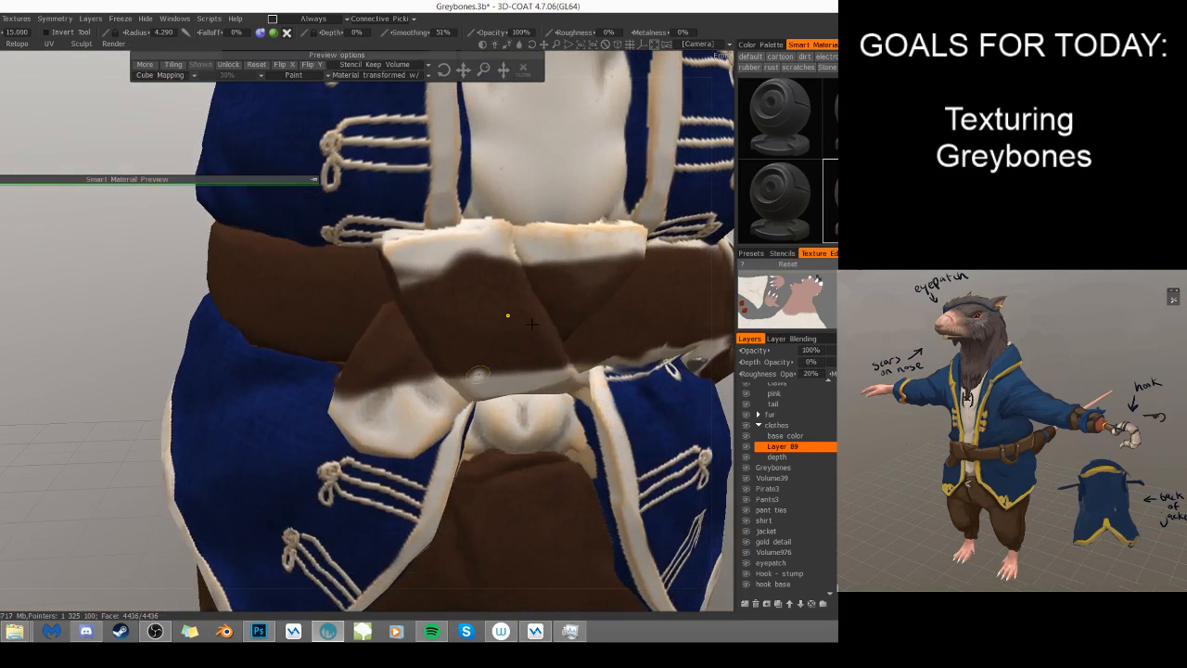
left_click_drag(501, 383, 617, 370, "alt")
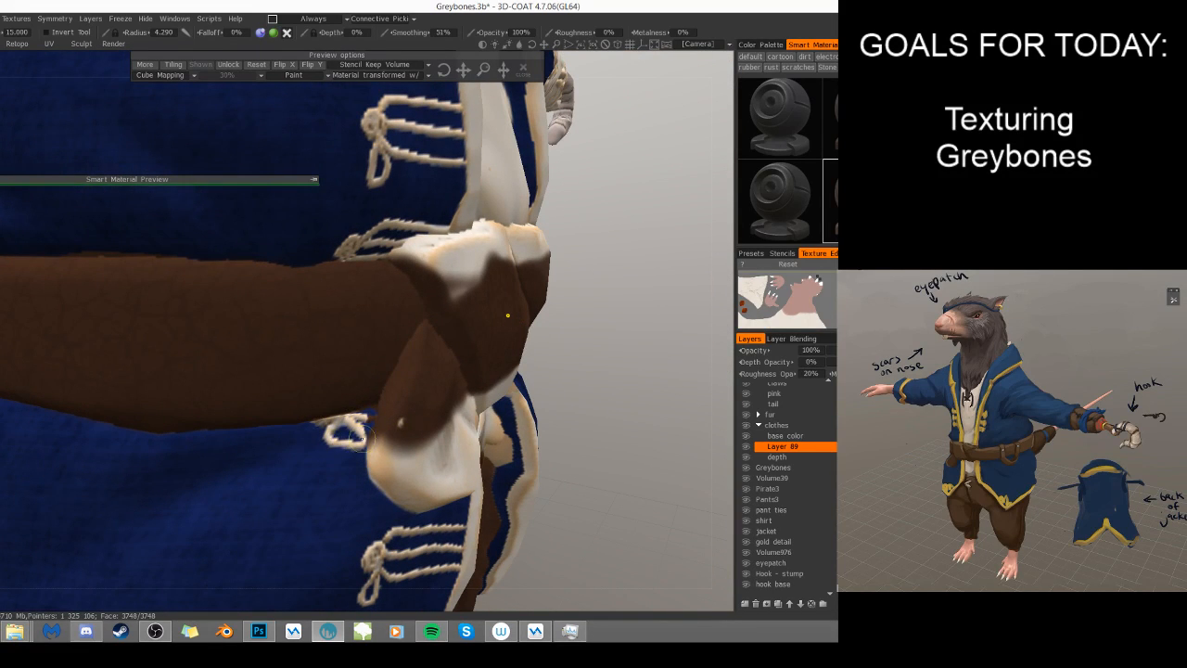
mouse_move(373, 459)
left_mouse_down("alt")
mouse_move(497, 496)
mouse_move(412, 434)
left_mouse_up("alt")
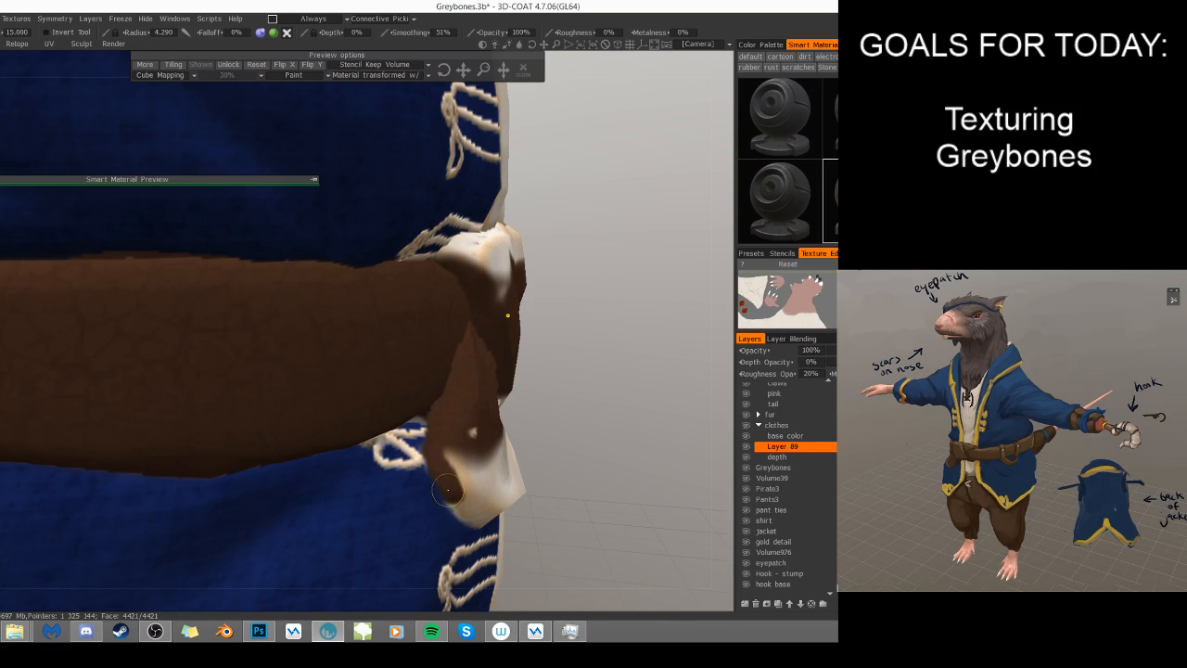
scroll(575, 424, "down", 5)
left_click_drag(573, 430, 482, 399)
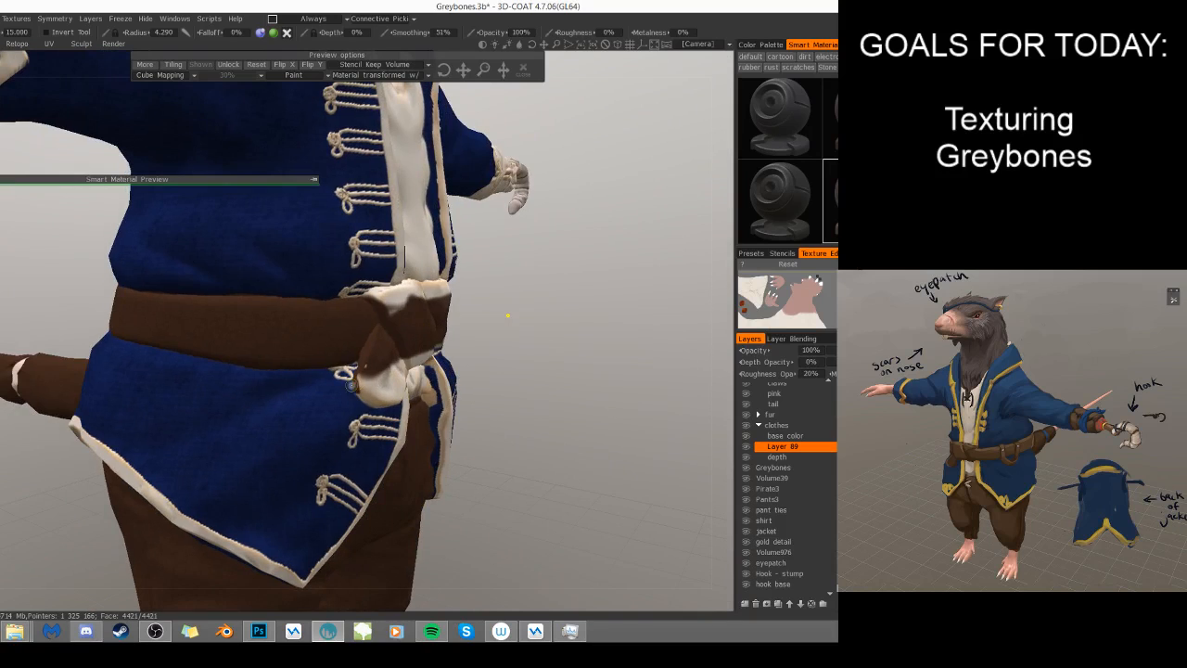
left_click_drag(359, 379, 362, 393)
key("ctrl+s")
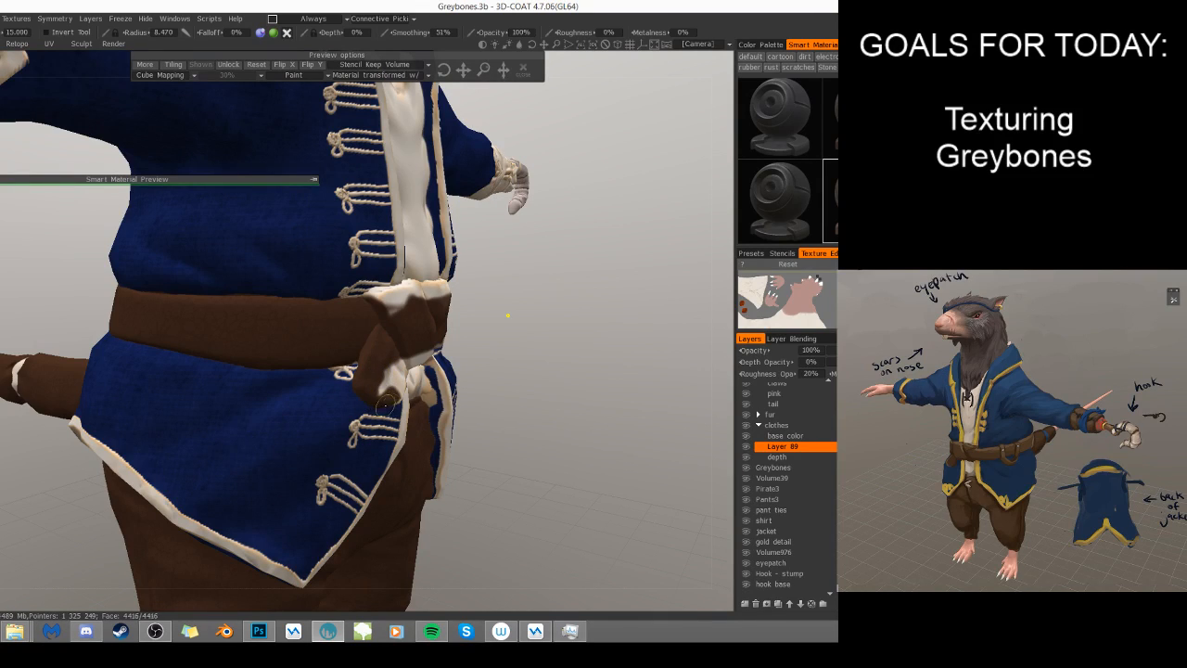
left_click_drag(391, 398, 381, 373)
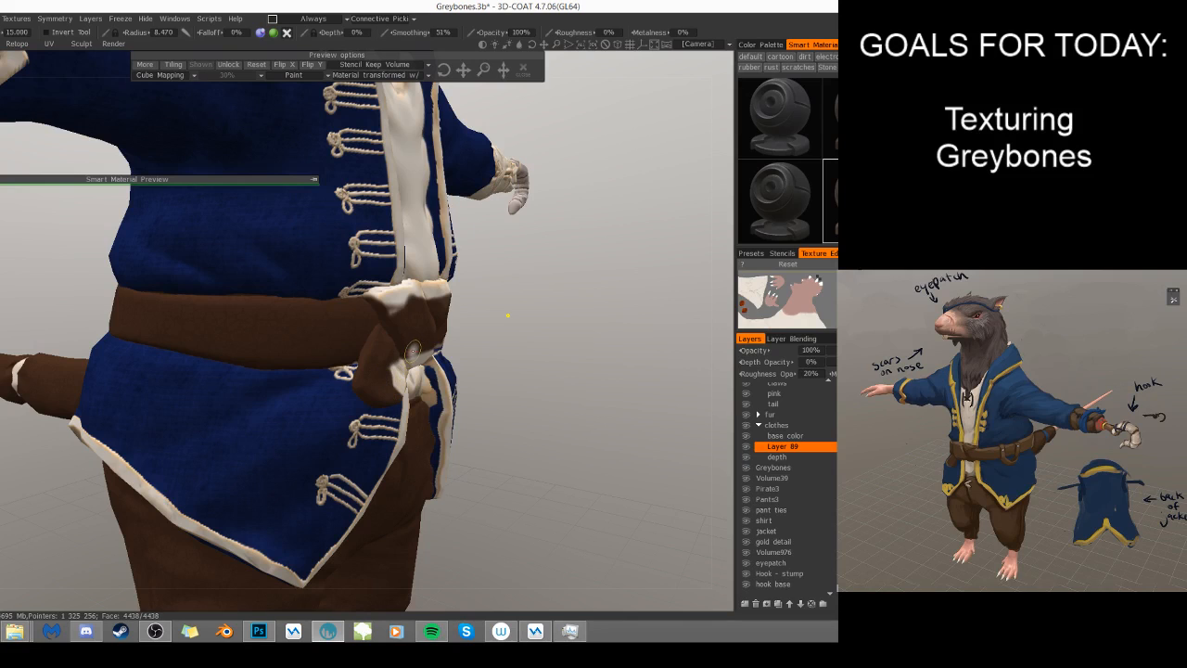
- Cover the light lower edge of the belt knot with brown leather using a brush radius of 4.5
mouse_move(519, 390)
left_mouse_down("alt")
mouse_move(399, 380)
mouse_move(418, 372)
left_mouse_up("alt")
right_click_drag(418, 373, 240, 460, "alt")
mouse_move(466, 431)
right_mouse_down()
mouse_move(450, 432)
mouse_move(499, 430)
right_mouse_up()
mouse_move(513, 427)
left_mouse_down()
mouse_move(442, 474)
mouse_move(434, 434)
mouse_move(410, 411)
mouse_move(506, 384)
mouse_move(426, 412)
mouse_move(538, 382)
mouse_move(622, 384)
mouse_move(566, 422)
mouse_move(586, 416)
left_mouse_up()
middle_click_drag(586, 416, 477, 360, "alt")
right_click_drag(477, 360, 403, 365)
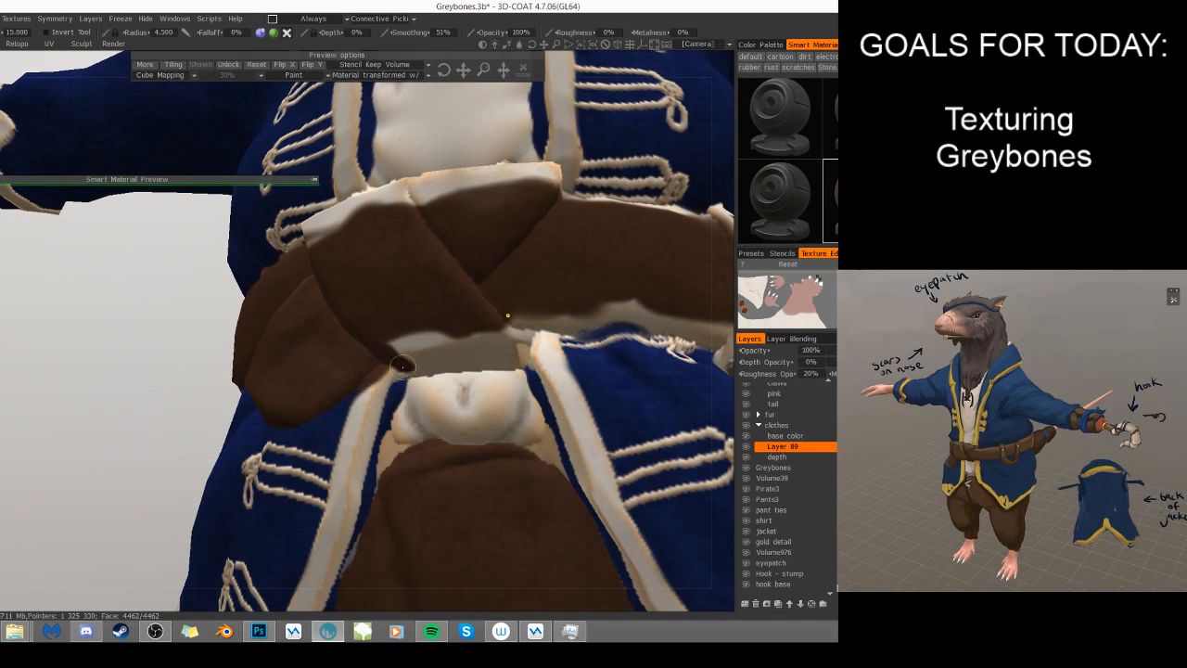
mouse_move(422, 369)
left_mouse_down()
mouse_move(511, 362)
mouse_move(425, 357)
mouse_move(411, 335)
mouse_move(488, 337)
mouse_move(503, 324)
left_mouse_up()
left_click_drag(614, 413, 684, 406, "alt")
mouse_move(492, 363)
left_mouse_down()
mouse_move(483, 371)
mouse_move(491, 354)
left_mouse_up()
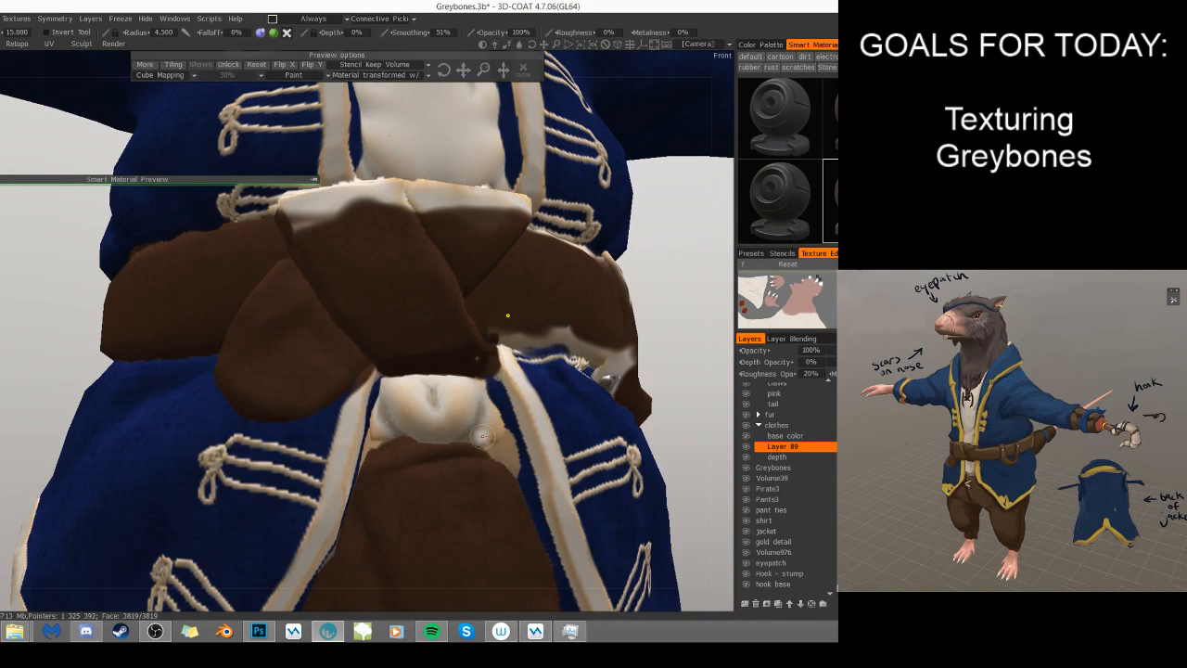
- Paint brown leather over the belt's lower and upper edges between the knot and front loop, covering the loop with radius about 12.5
left_click_drag(590, 360, 539, 380, "alt")
mouse_move(550, 317)
left_mouse_down()
mouse_move(538, 329)
mouse_move(569, 330)
mouse_move(557, 330)
left_mouse_up()
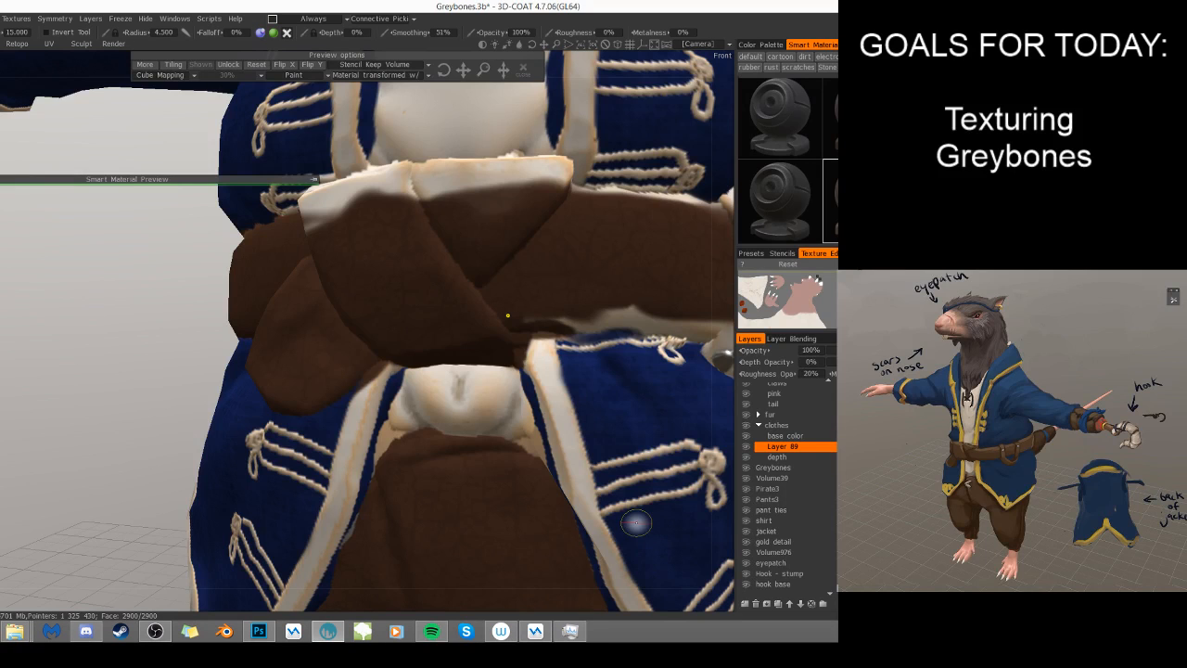
mouse_move(670, 404)
middle_mouse_down()
mouse_move(585, 440)
mouse_move(500, 450)
middle_mouse_up()
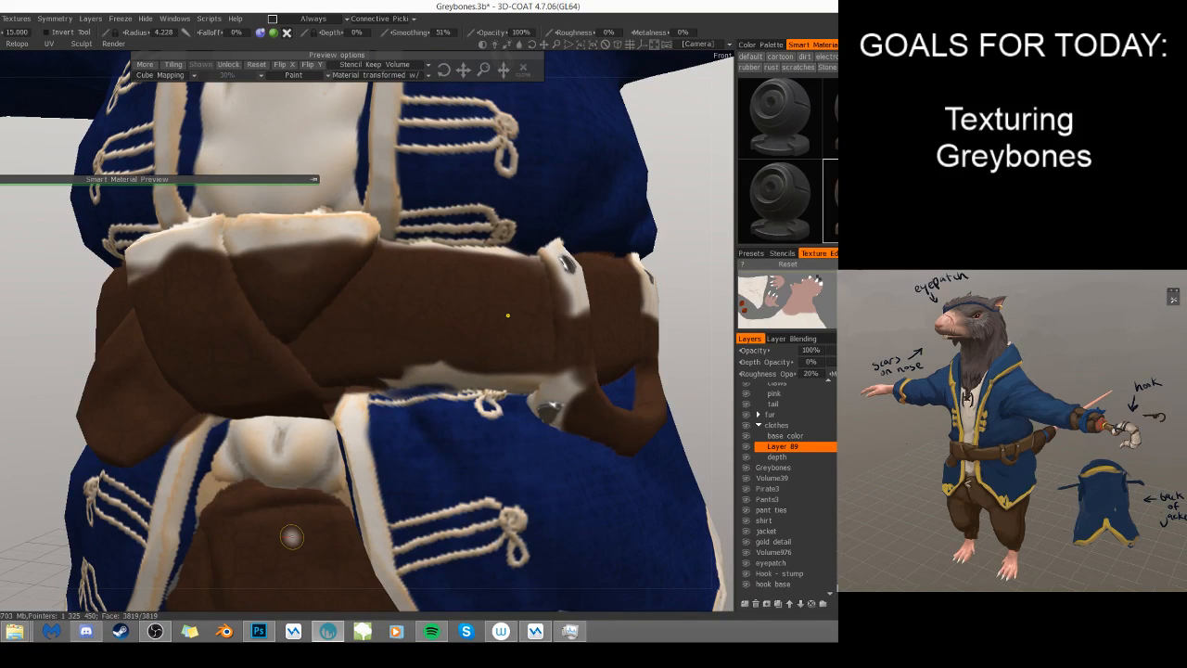
mouse_move(394, 371)
left_mouse_down()
mouse_move(380, 382)
mouse_move(502, 376)
mouse_move(438, 385)
mouse_move(546, 401)
mouse_move(534, 403)
mouse_move(535, 418)
mouse_move(556, 409)
mouse_move(544, 393)
mouse_move(482, 382)
mouse_move(582, 360)
mouse_move(576, 382)
left_mouse_up()
right_click_drag(577, 346, 607, 365)
mouse_move(580, 366)
left_mouse_down()
mouse_move(396, 360)
mouse_move(448, 369)
left_mouse_up()
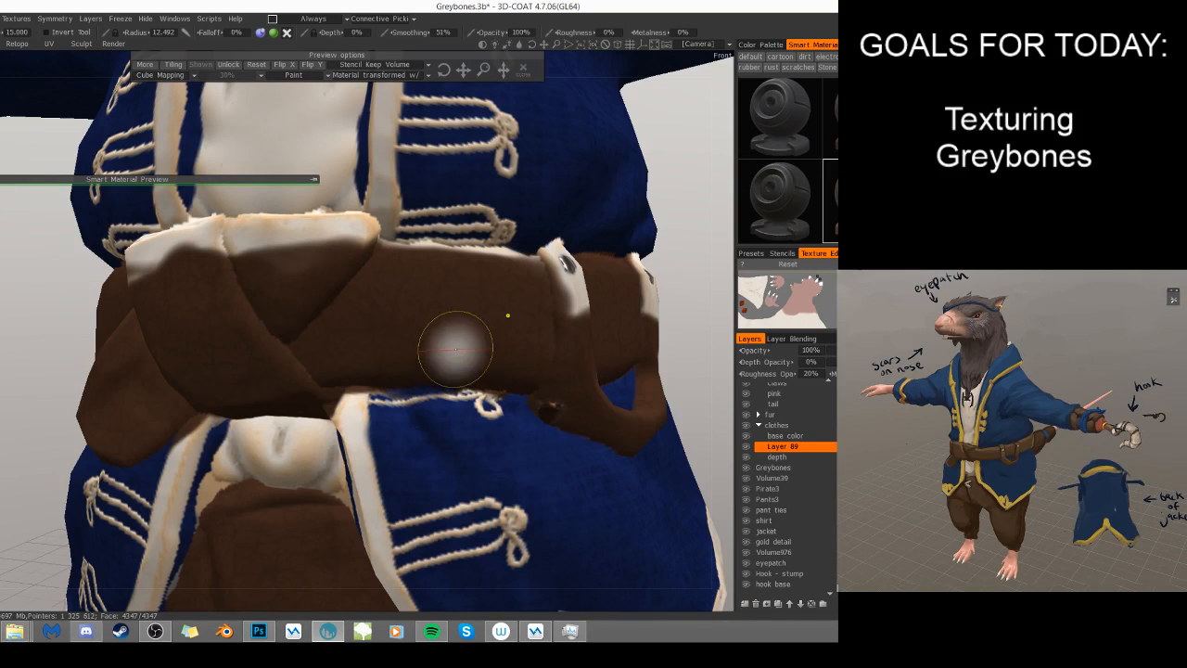
mouse_move(497, 277)
left_mouse_down()
mouse_move(389, 243)
mouse_move(543, 265)
mouse_move(588, 302)
mouse_move(582, 334)
left_mouse_up()
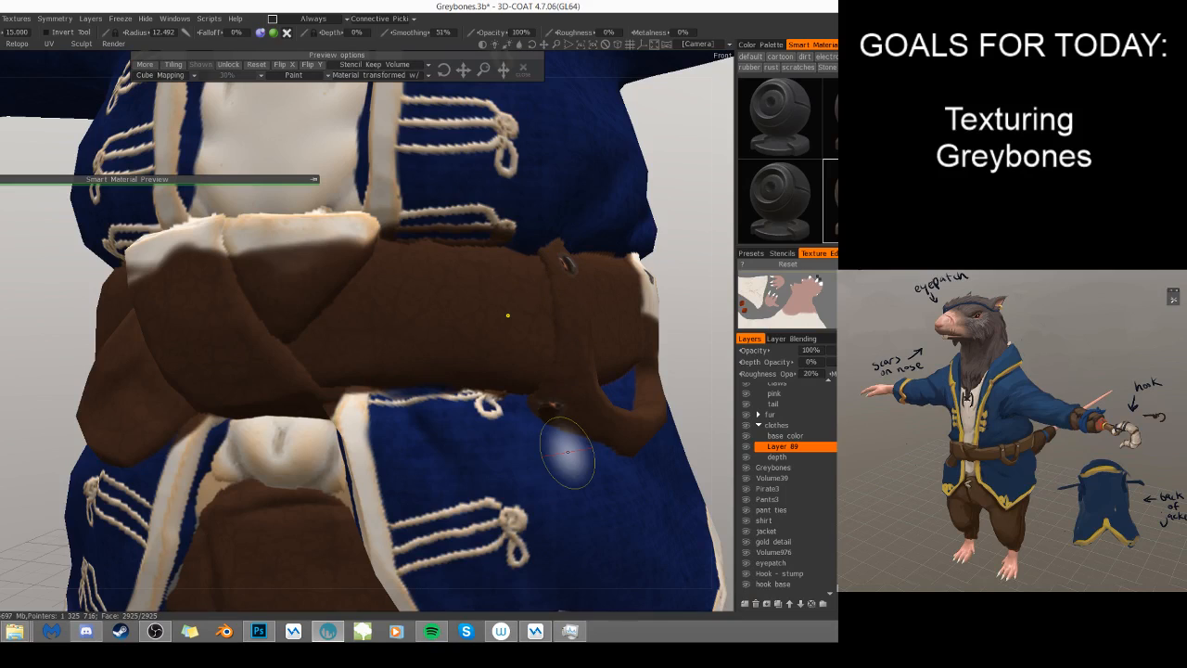
- Uncover the metal rivets on the belt loop's front strap with a brush radius of about 3.1, and bring up the default brushes
right_click_drag(550, 402, 551, 413)
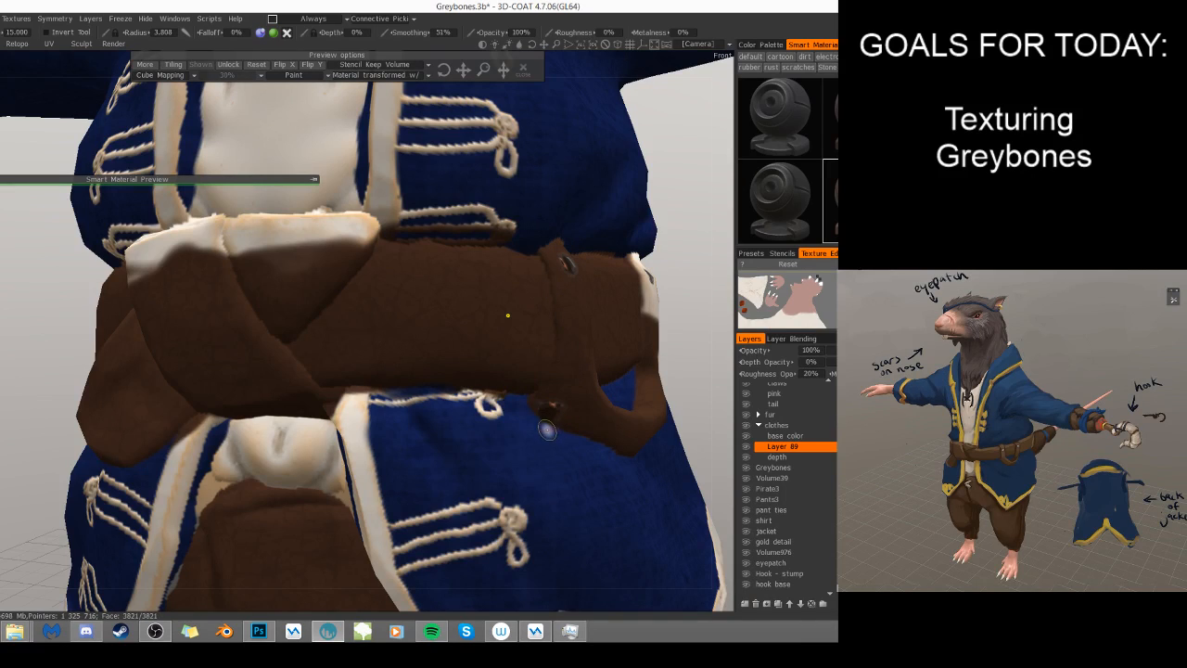
left_click_drag(549, 411, 553, 410)
mouse_move(638, 400)
left_mouse_down("alt")
mouse_move(575, 391)
mouse_move(381, 420)
left_mouse_up("alt")
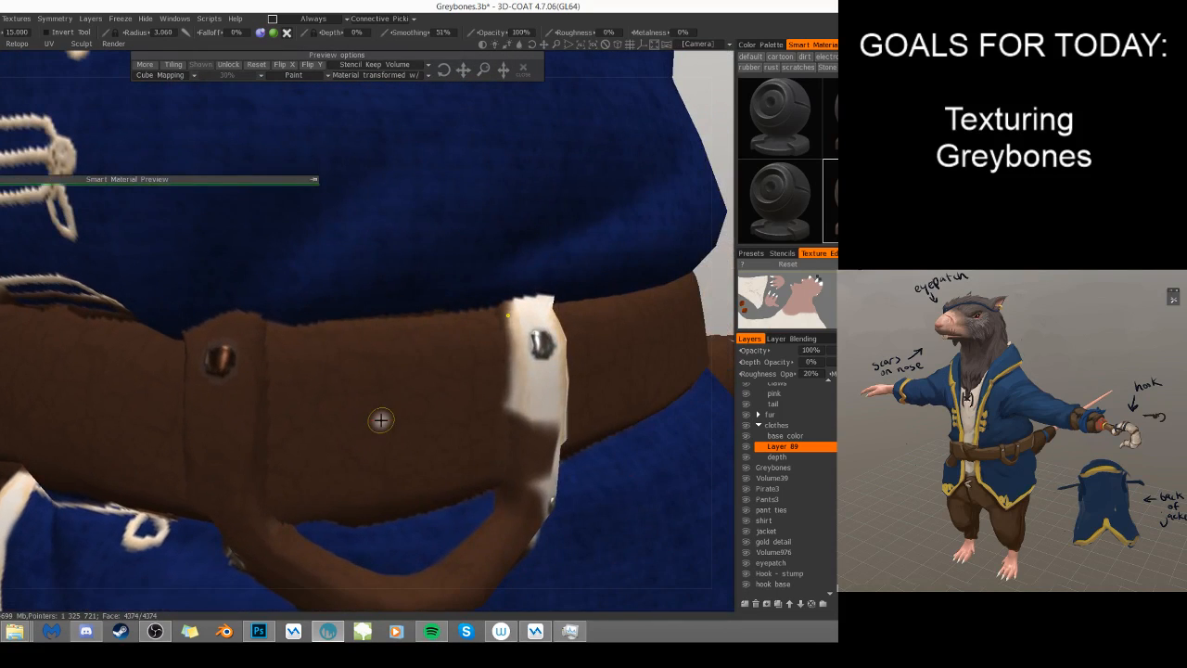
left_click_drag(221, 358, 224, 367)
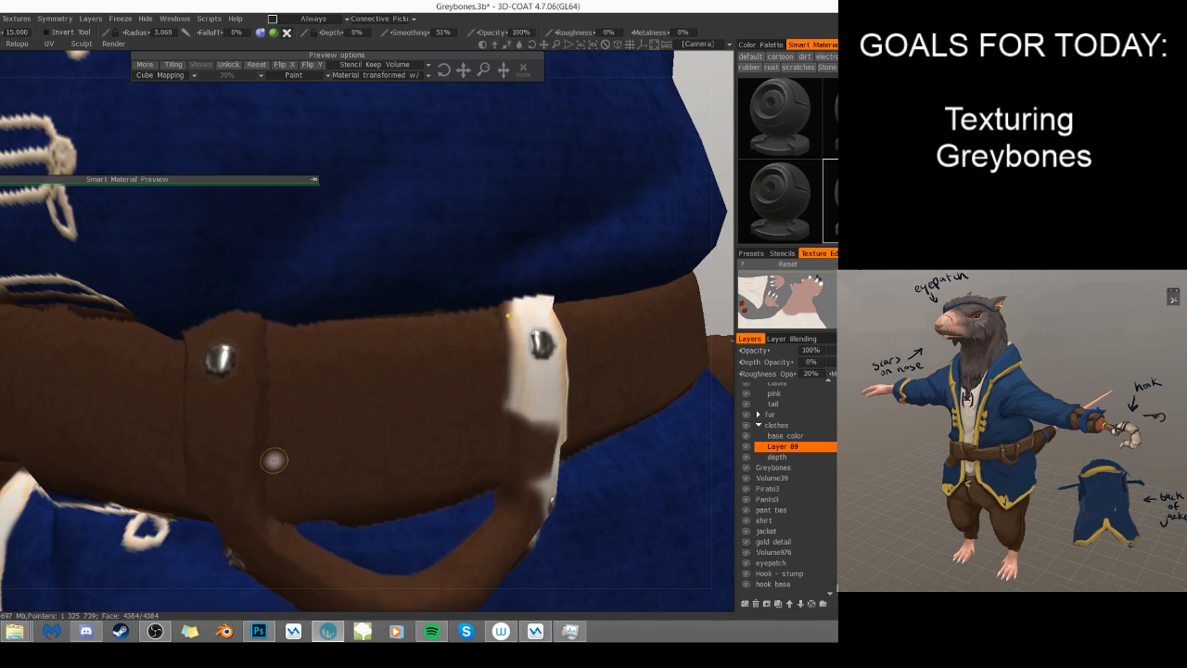
mouse_move(595, 362)
left_mouse_down("alt")
mouse_move(616, 358)
mouse_move(519, 388)
mouse_move(597, 386)
left_mouse_up("alt")
left_click(861, 44)
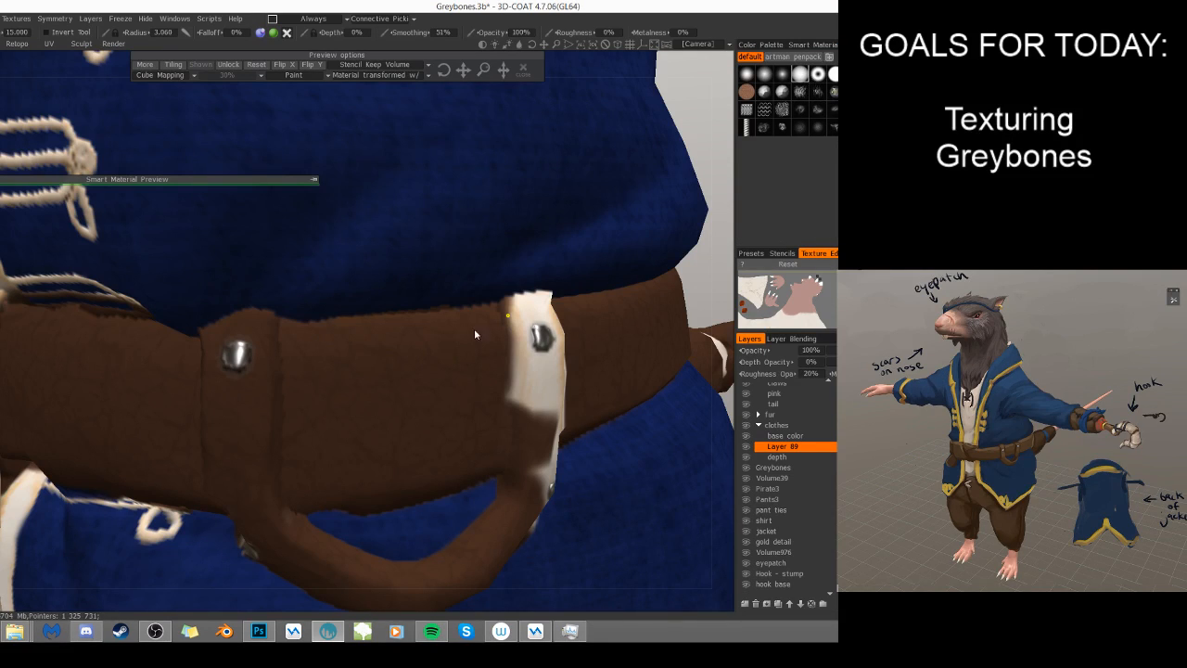
right_click_drag(459, 341, 477, 366, "alt")
left_click_drag(477, 366, 569, 400, "alt")
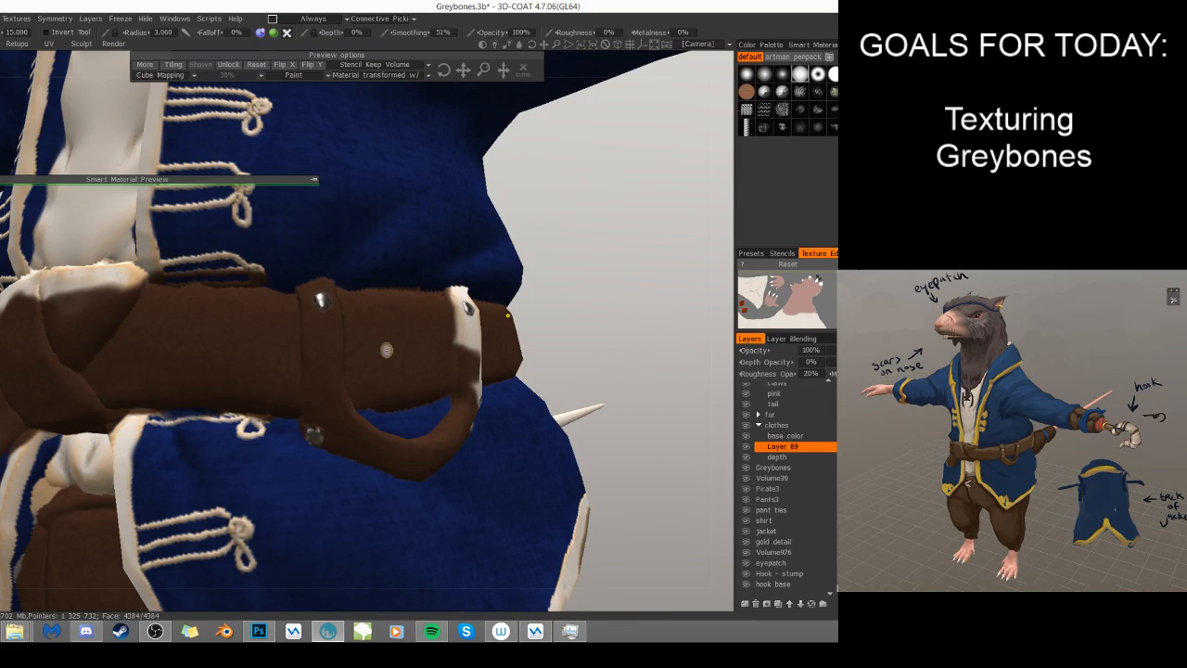
- Paint brown leather over the light rear strap of the belt loop using a brush radius of about 11.6
middle_click_drag(457, 431, 466, 437)
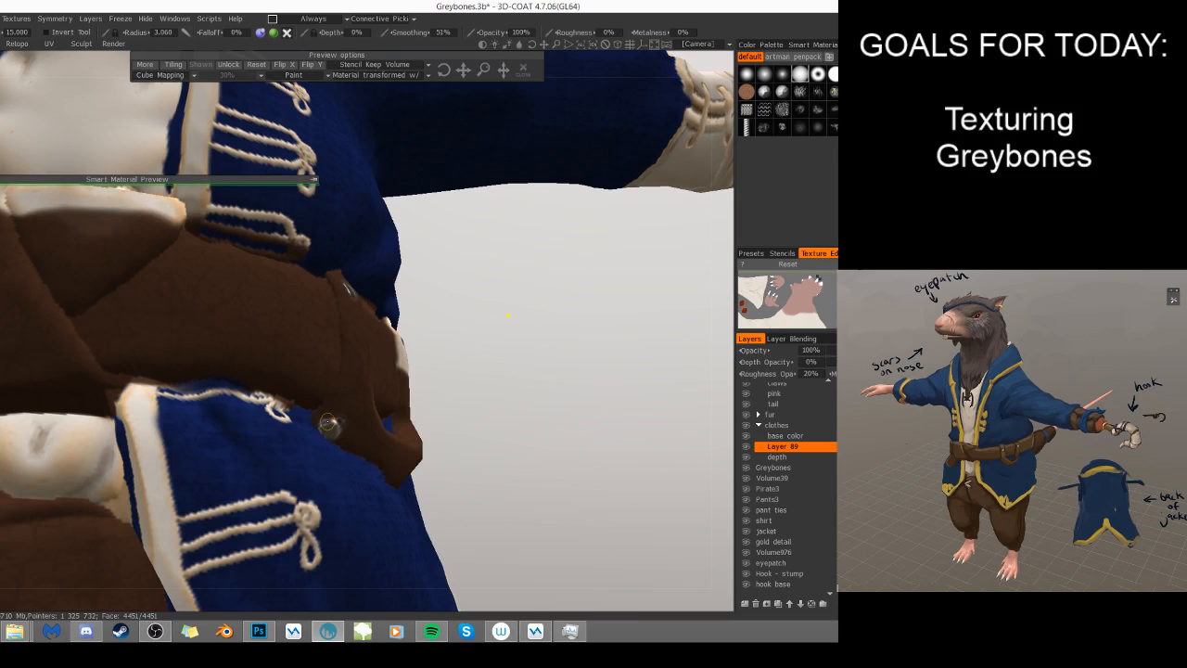
left_click_drag(461, 449, 287, 436)
right_click_drag(487, 306, 503, 311)
mouse_move(503, 311)
left_mouse_down()
mouse_move(493, 284)
mouse_move(510, 296)
mouse_move(489, 418)
mouse_move(519, 361)
mouse_move(492, 424)
mouse_move(503, 432)
left_mouse_up()
left_click_drag(545, 471, 471, 454, "alt")
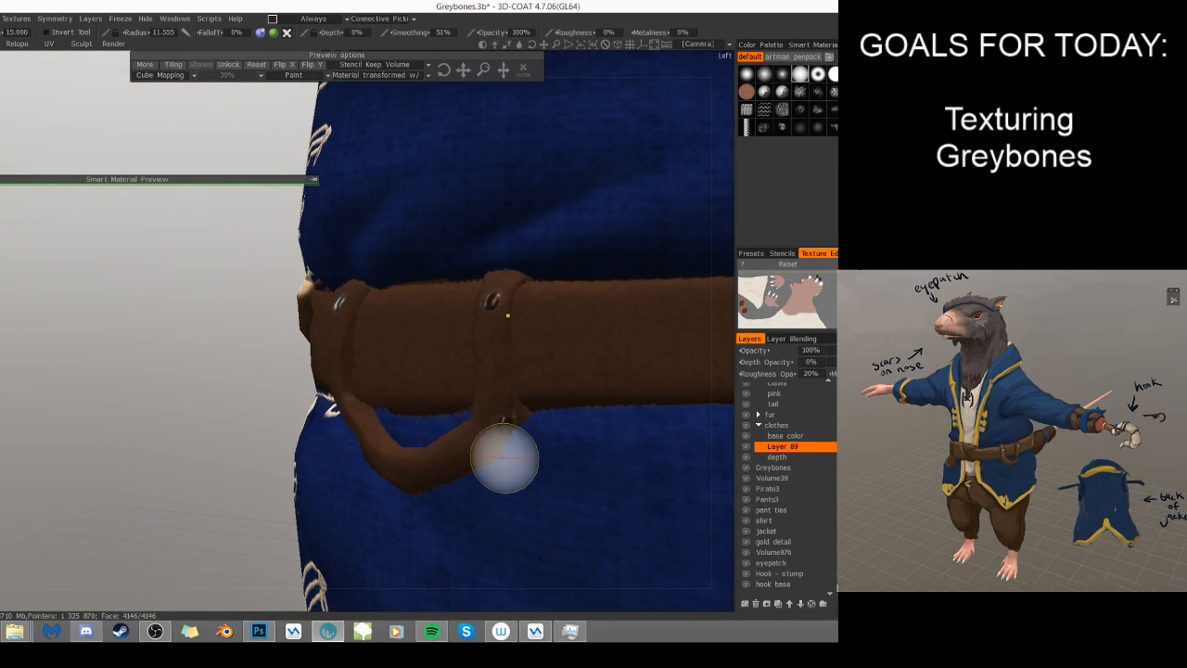
- Reduce the brush radius to about 3 and uncover the upper and lower metal rivets on the belt loop's rear strap
key("bracketleft")
key("bracketleft")
key("bracketleft")
key("bracketleft")
key("bracketleft")
key("bracketleft")
key("bracketleft")
key("bracketleft")
key("bracketleft")
key("bracketleft")
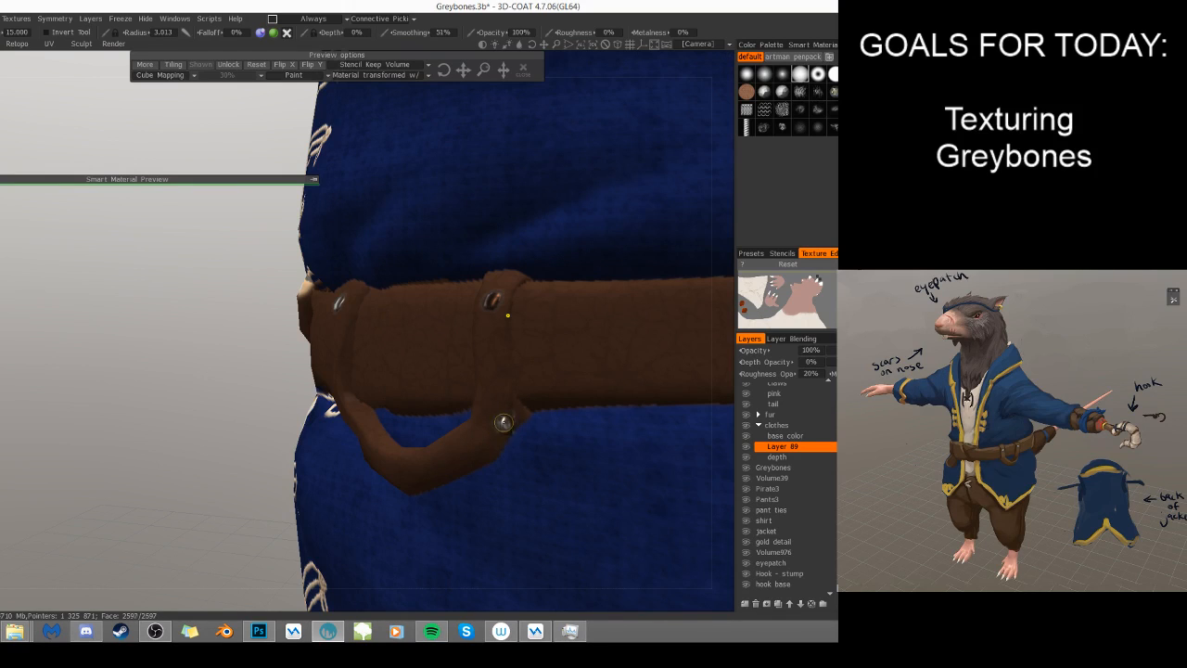
left_click_drag(507, 427, 513, 428, "ctrl")
left_click_drag(496, 304, 493, 299, "ctrl")
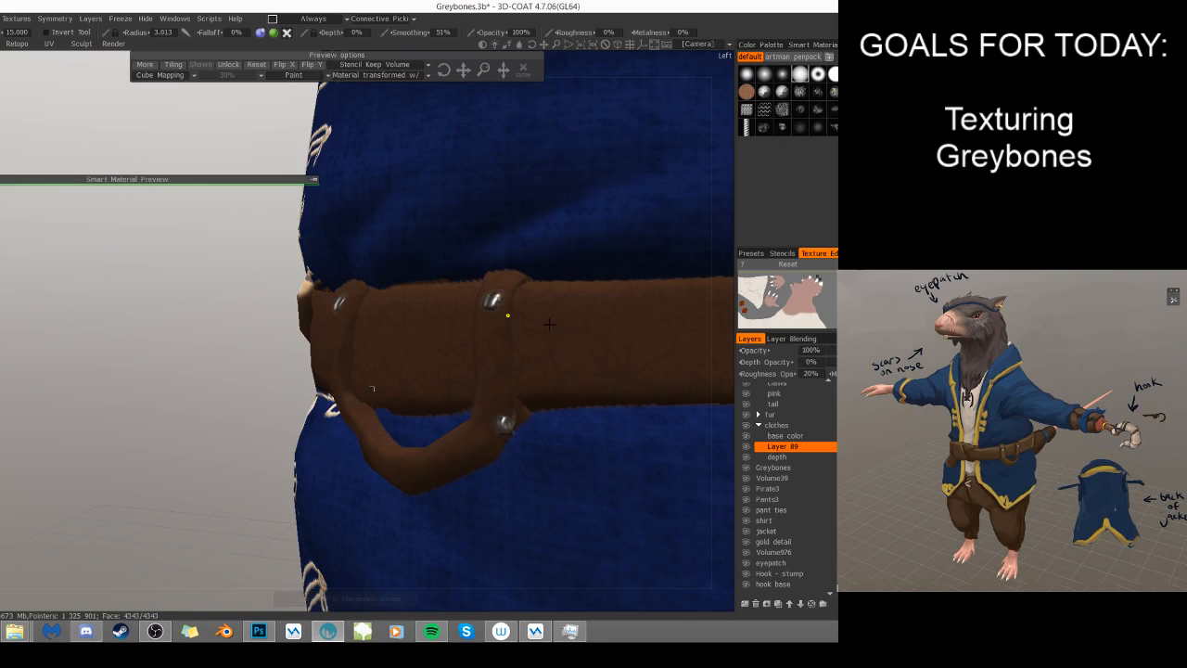
scroll(507, 315, "down", 5)
scroll(507, 316, "down", 2)
right_click_drag(567, 477, 577, 523)
left_click_drag(436, 423, 423, 417)
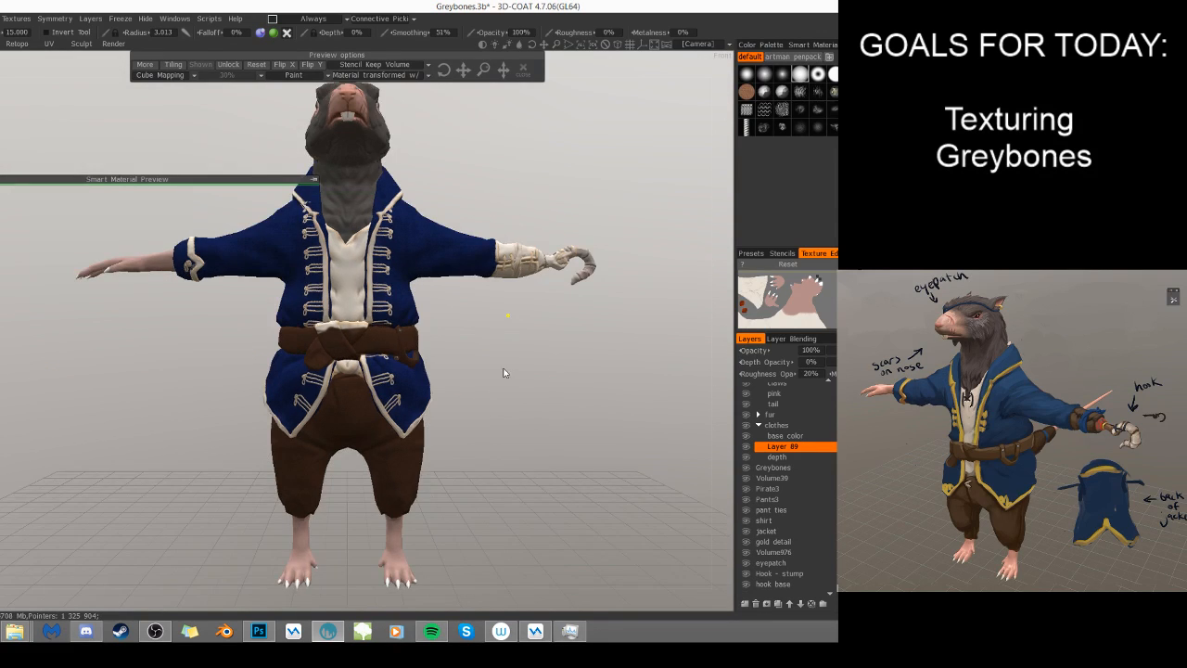
- Cover the light top of the belt knot with brown leather, starting with a brush radius of about 6.5
scroll(583, 374, "up", 5)
scroll(601, 387, "up", 2)
mouse_move(319, 316)
left_mouse_down()
mouse_move(234, 317)
mouse_move(230, 300)
mouse_move(275, 299)
mouse_move(229, 327)
mouse_move(344, 330)
left_mouse_up()
left_click_drag(463, 362, 513, 349)
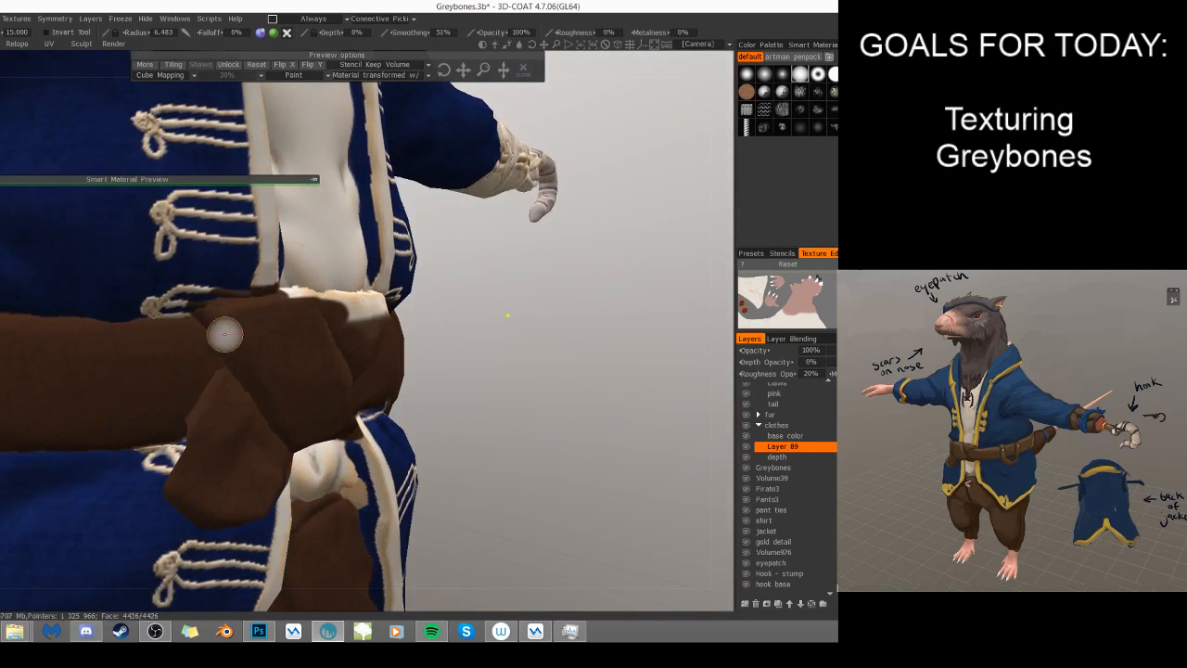
mouse_move(522, 408)
left_mouse_down()
mouse_move(466, 426)
mouse_move(449, 454)
left_mouse_up()
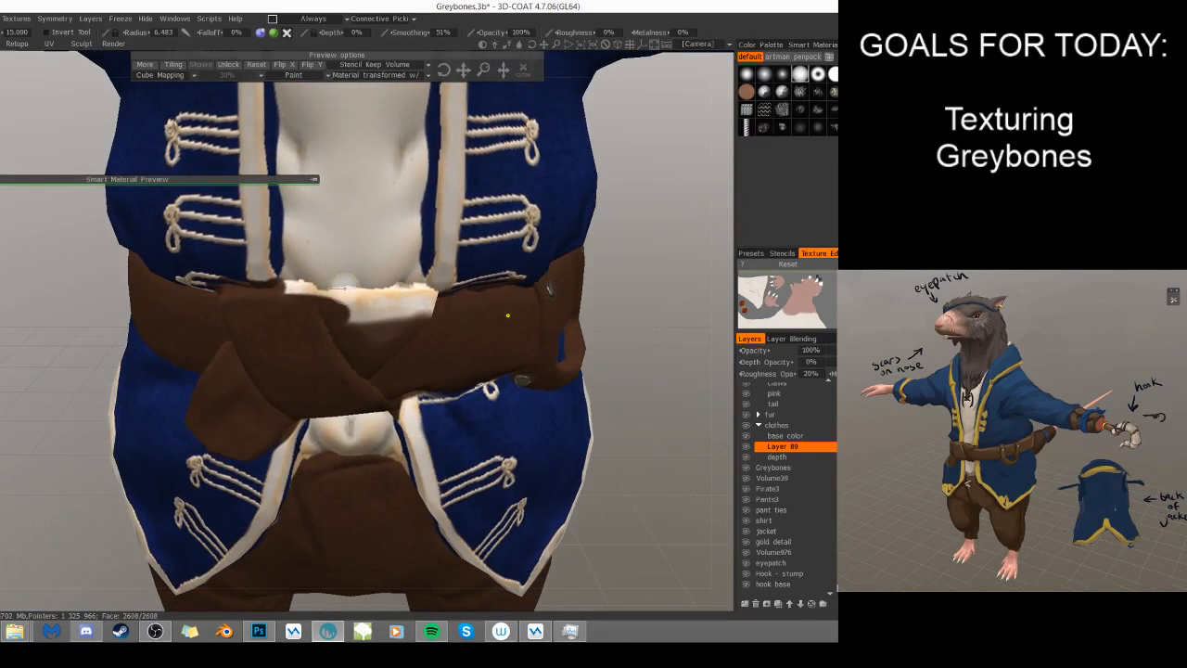
mouse_move(285, 289)
right_mouse_down()
mouse_move(324, 303)
mouse_move(343, 329)
right_mouse_up()
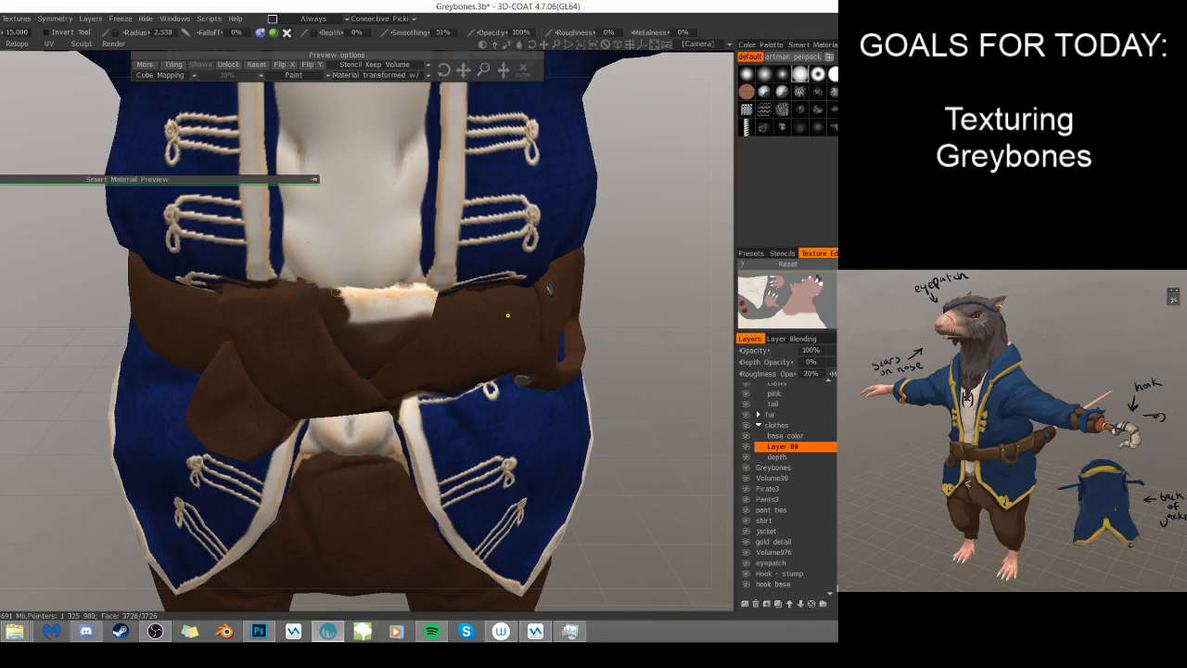
- Paint brown leather over the remaining light upper belt edge below the shirt, adjusting the brush radius to about 3.6
mouse_move(352, 291)
left_mouse_down()
mouse_move(371, 310)
mouse_move(334, 302)
mouse_move(343, 324)
mouse_move(440, 307)
left_mouse_up()
mouse_move(440, 307)
left_mouse_down()
mouse_move(355, 337)
mouse_move(420, 305)
mouse_move(387, 293)
mouse_move(422, 286)
mouse_move(438, 297)
mouse_move(415, 295)
left_mouse_up()
key("bracketleft")
key("bracketleft")
key("bracketleft")
key("bracketleft")
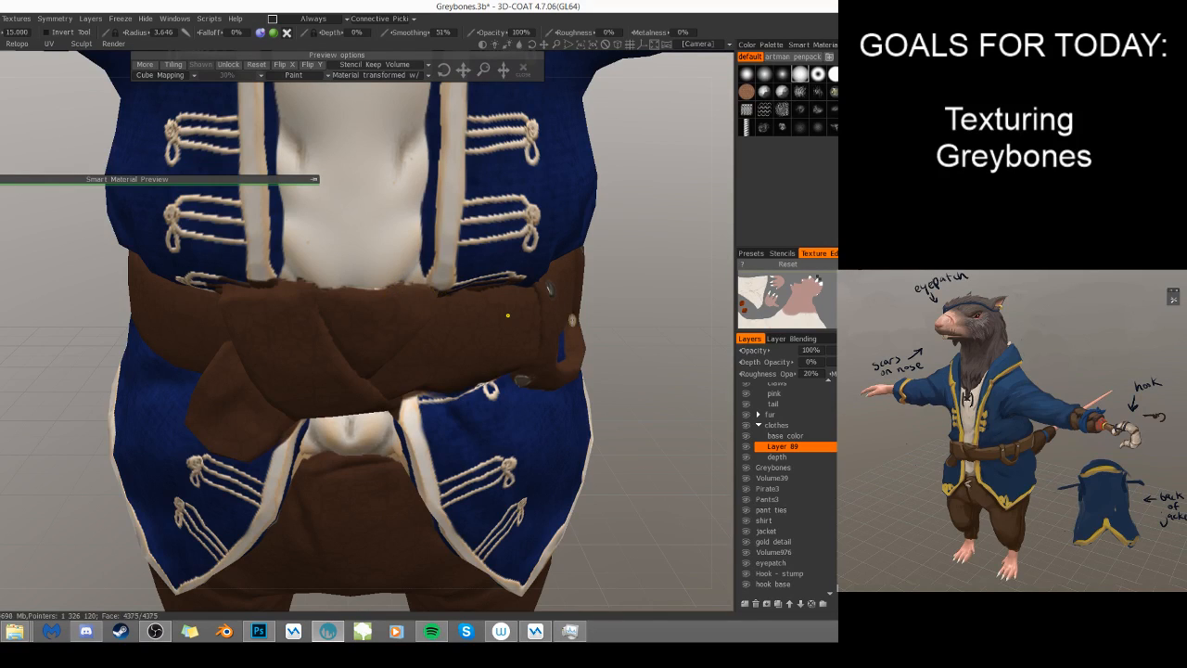
scroll(589, 306, "down", 5)
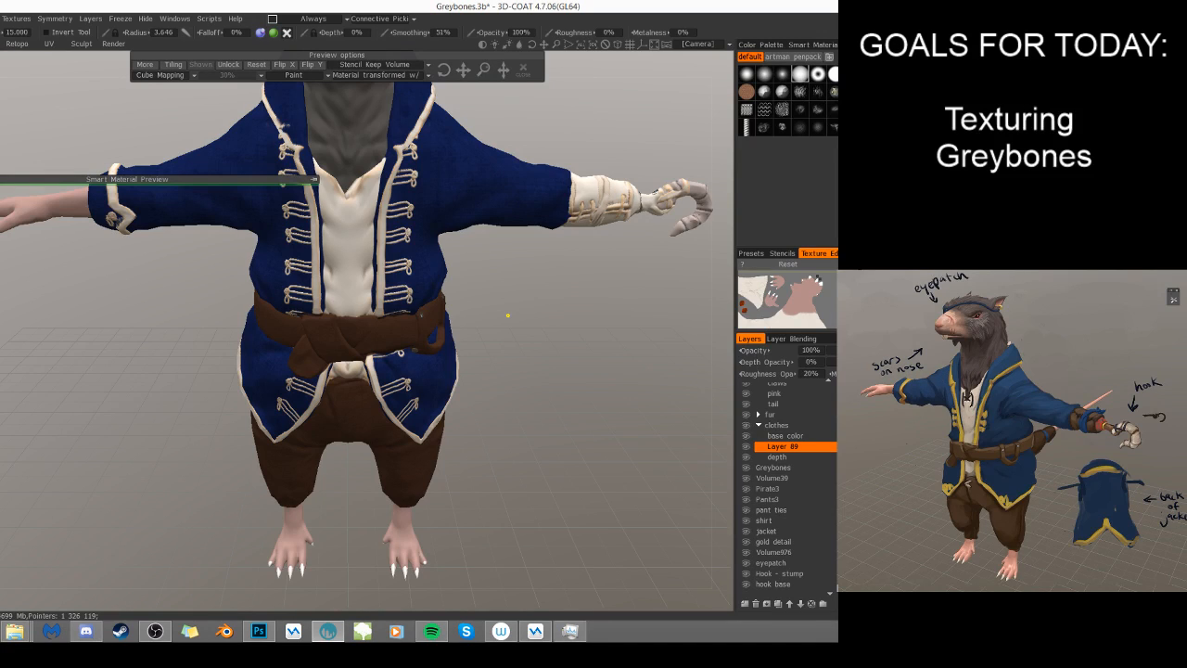
scroll(566, 399, "down", 5)
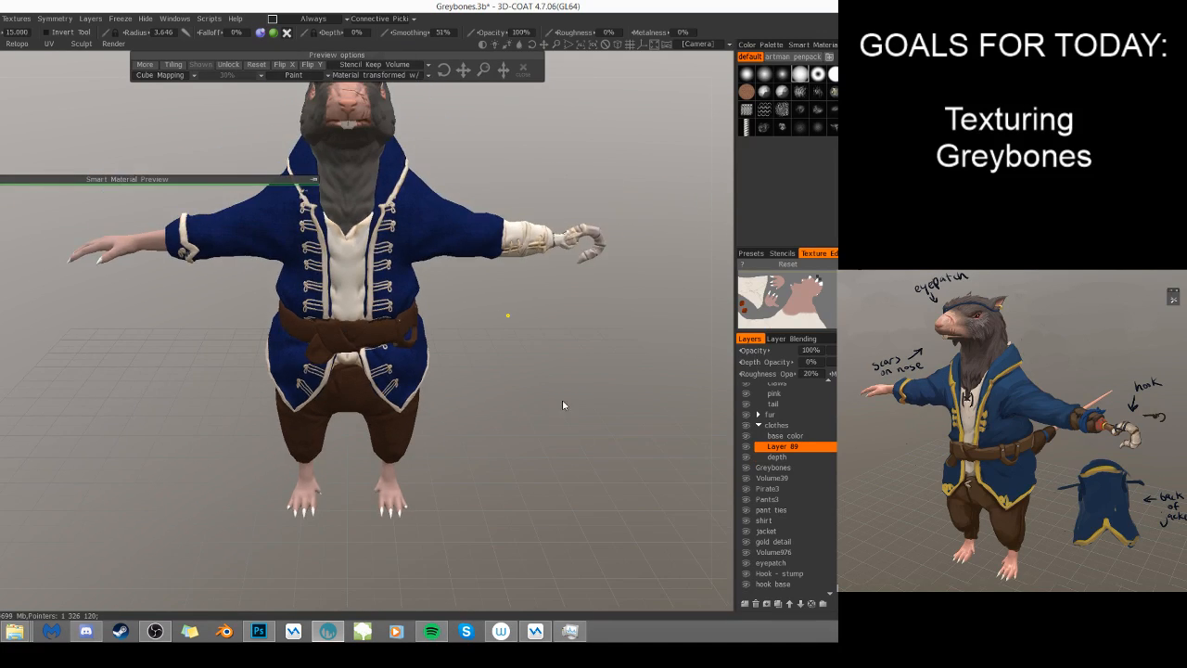
left_click_drag(567, 409, 559, 394)
middle_click_drag(605, 413, 634, 451)
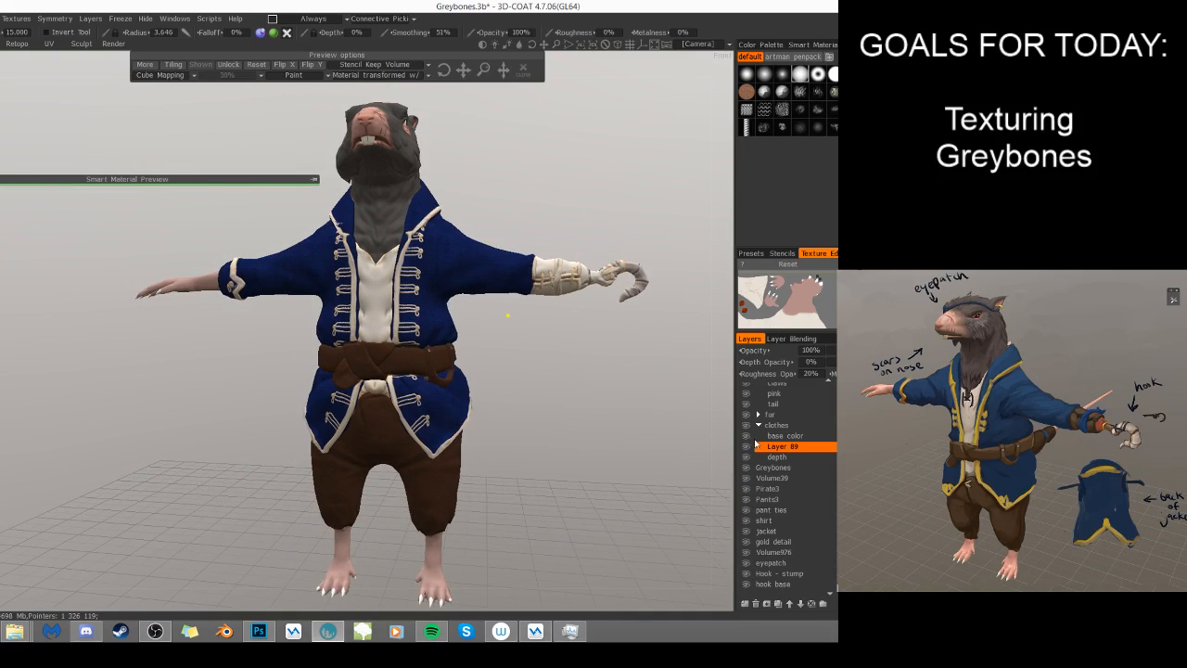
- Add a new layer above the base color layer in the clothes group
left_click(741, 447)
left_click(741, 447)
left_click(745, 604)
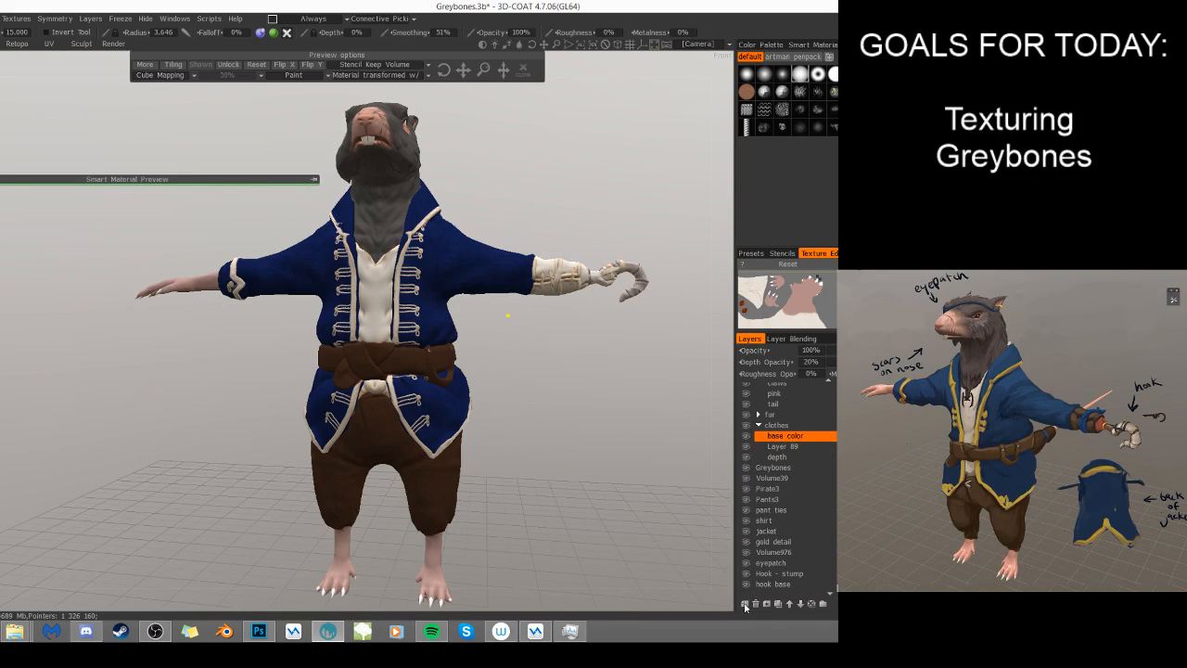
- Merge the base color layer down into Layer 89, and toggle Layer 89's visibility to check the clothing colors
left_click(790, 447, "ctrl")
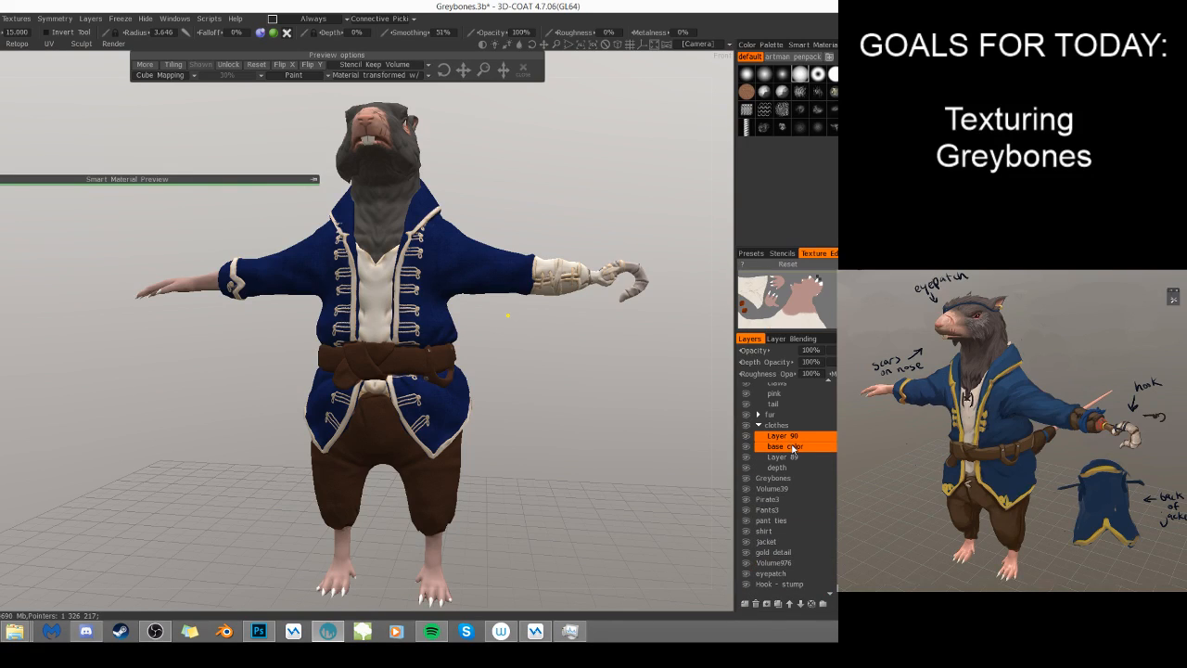
right_click(796, 448)
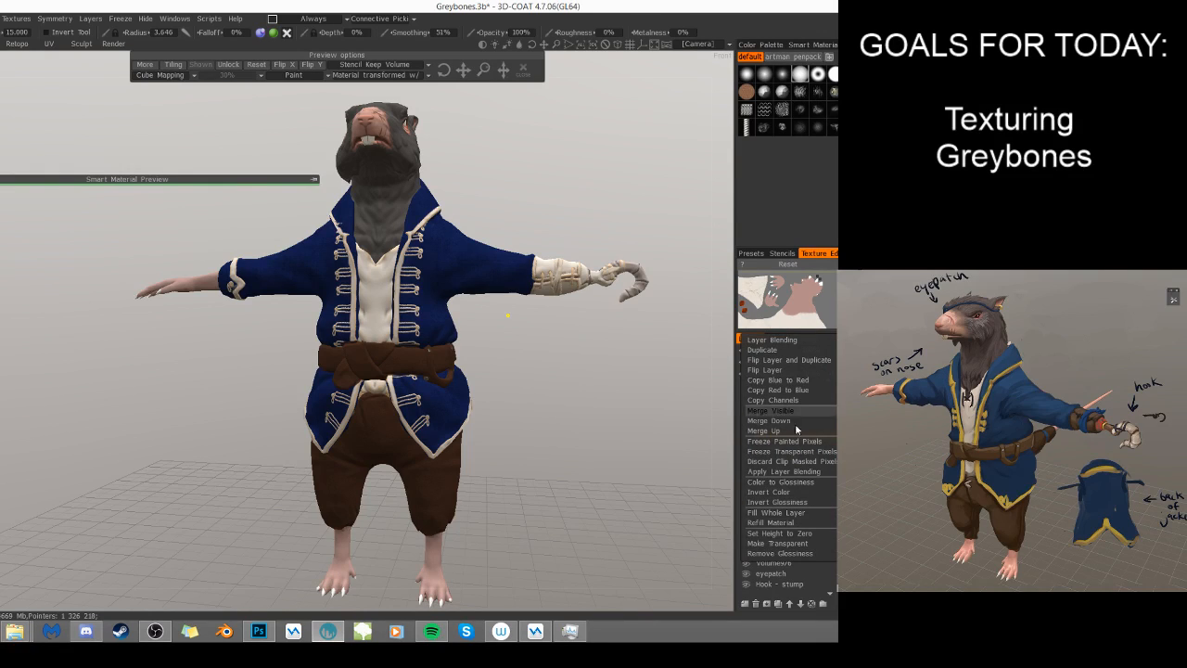
left_click(831, 447)
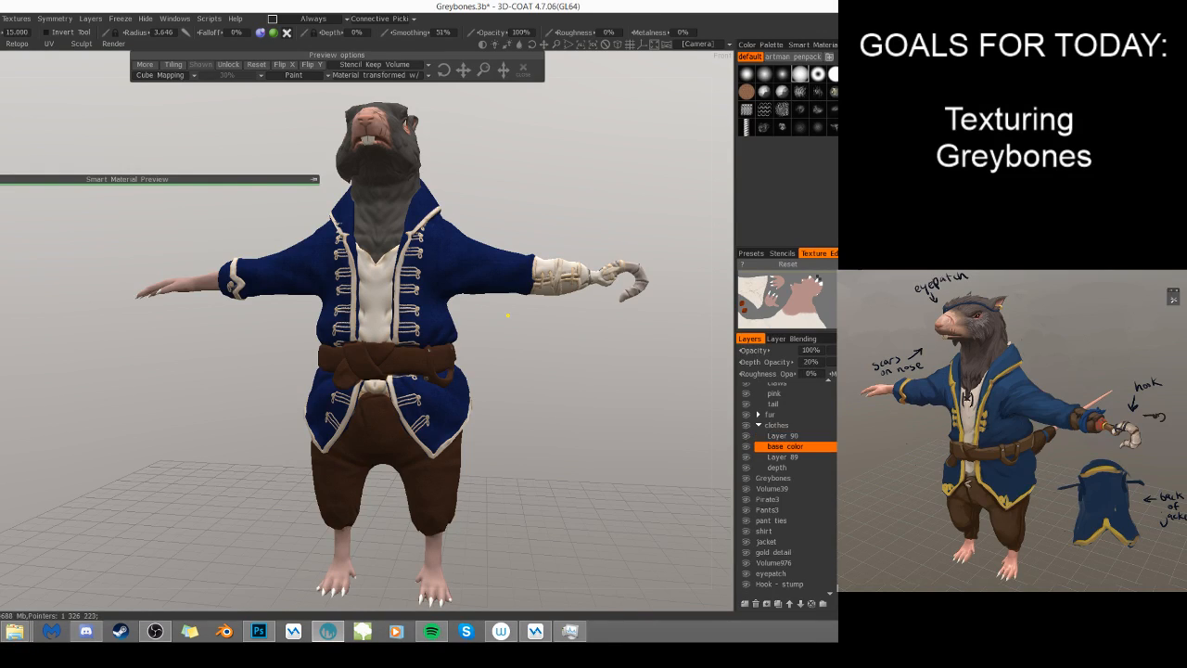
left_click(823, 461)
right_click(823, 461)
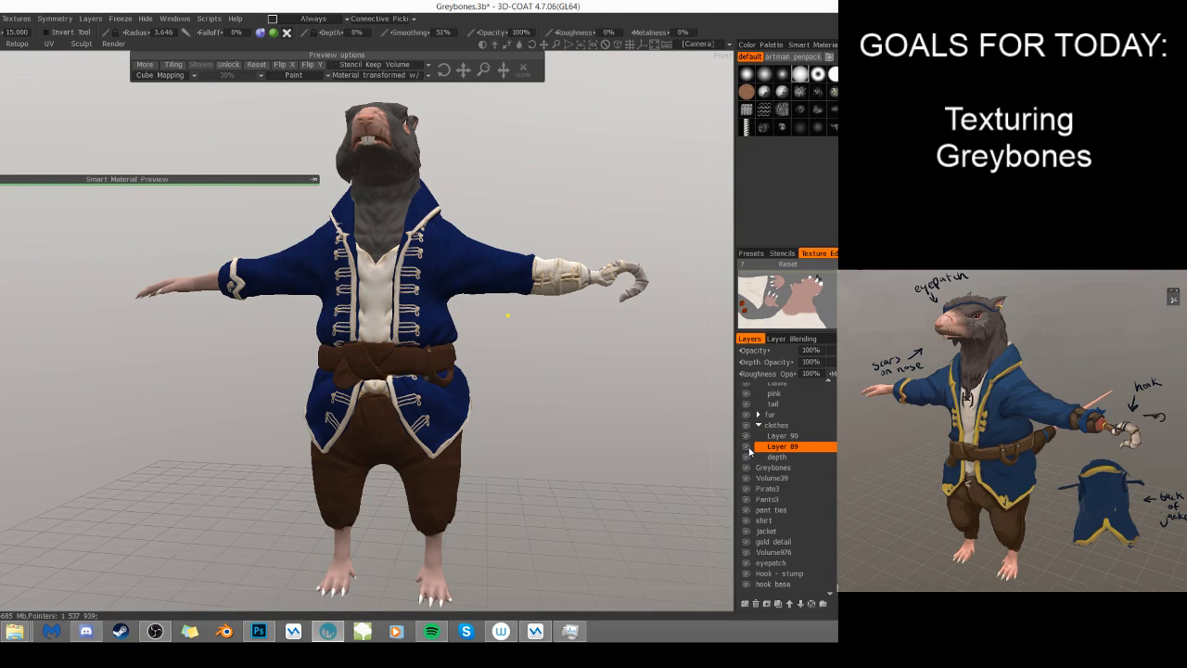
left_click(747, 448)
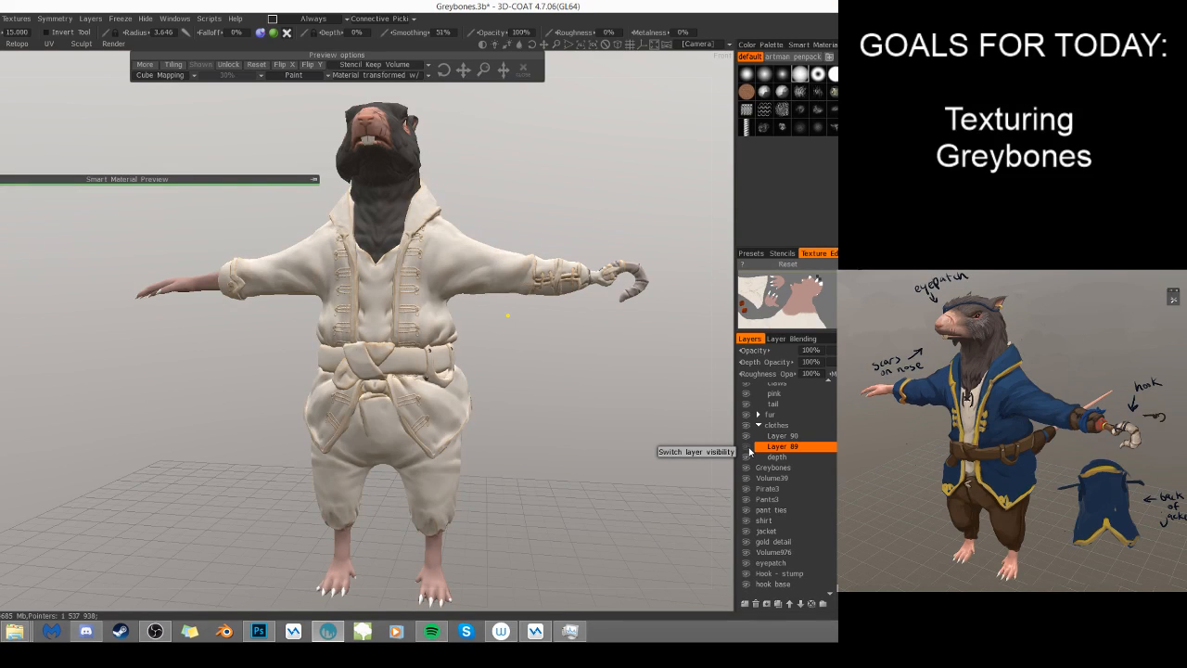
left_click(749, 452)
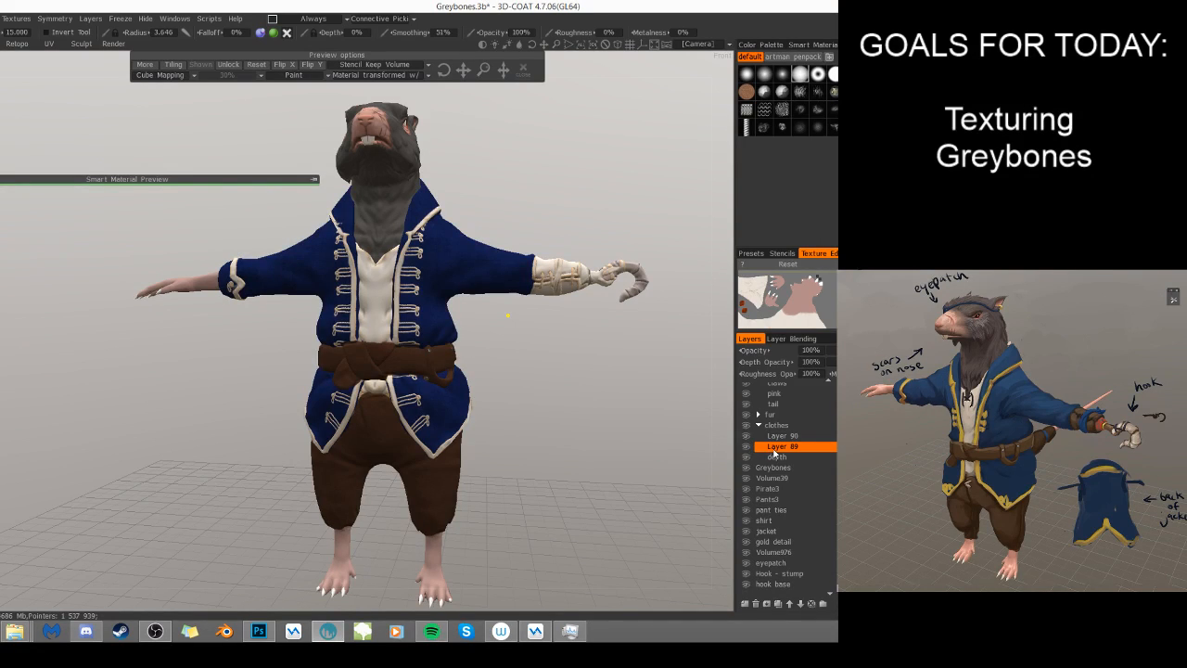
right_click(777, 451)
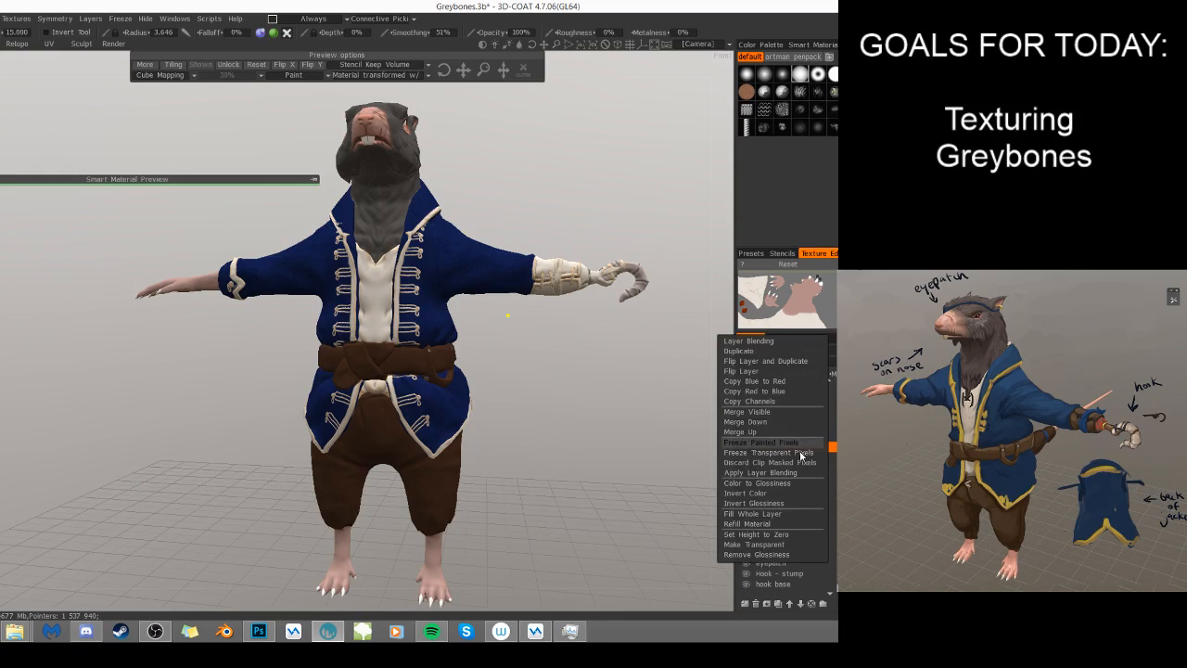
left_click(830, 424)
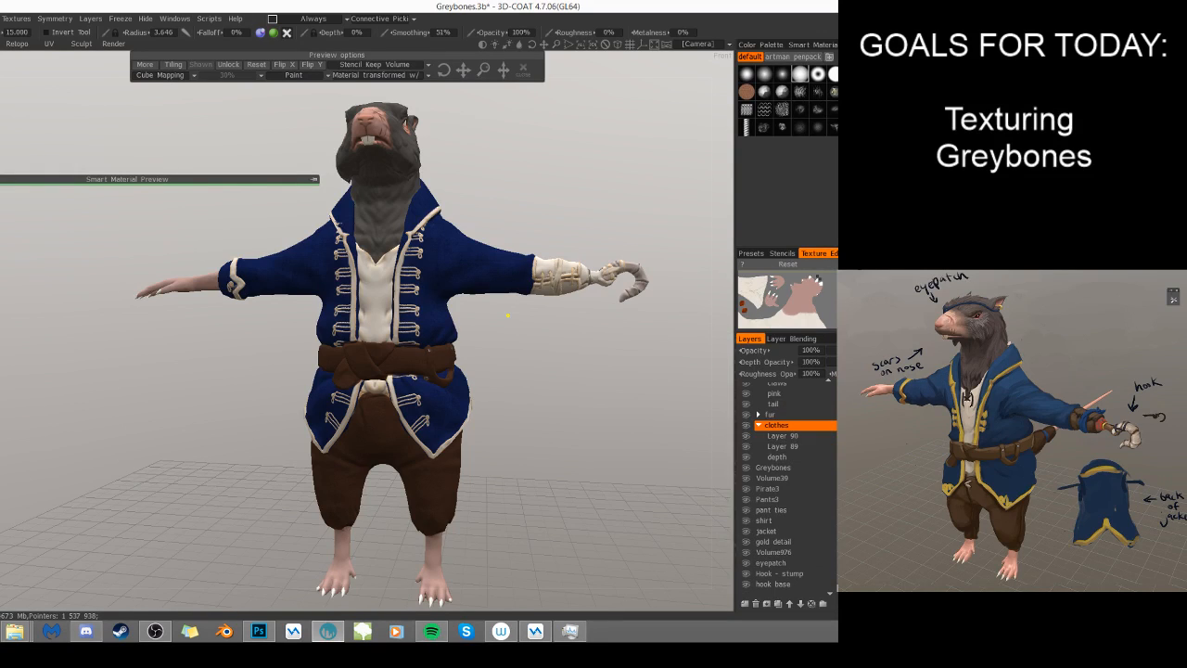
- Rename Layer 89 as base color and set its depth opacity and roughness opacity to 0%
double_click(806, 448)
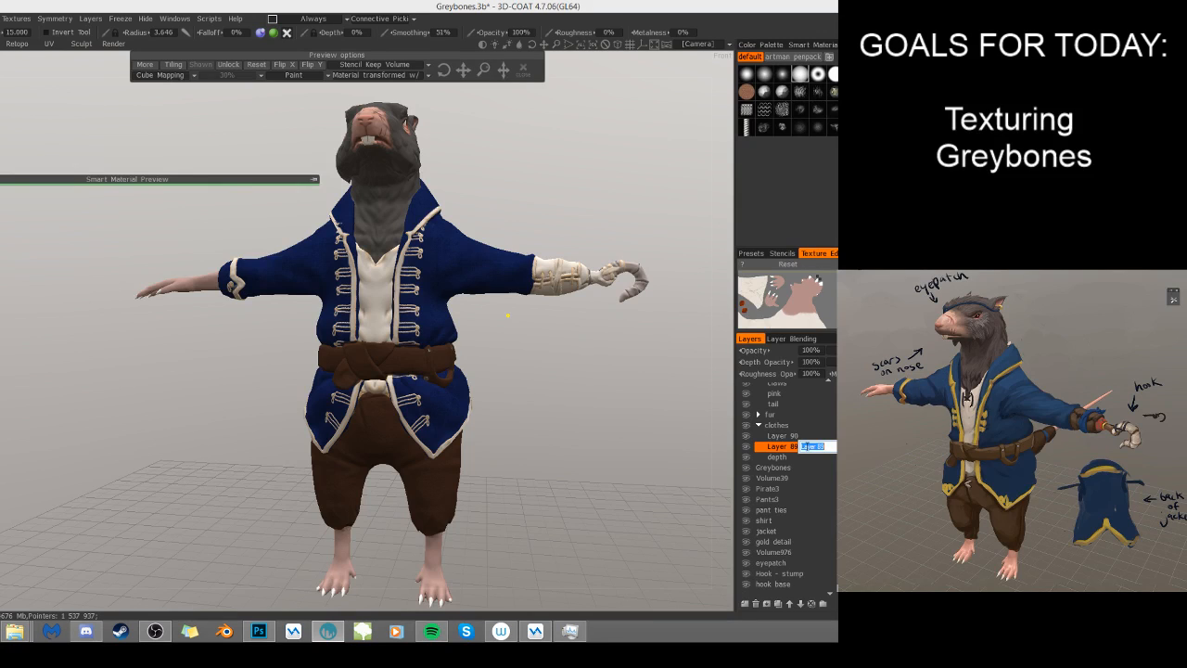
type("base color")
key("Return")
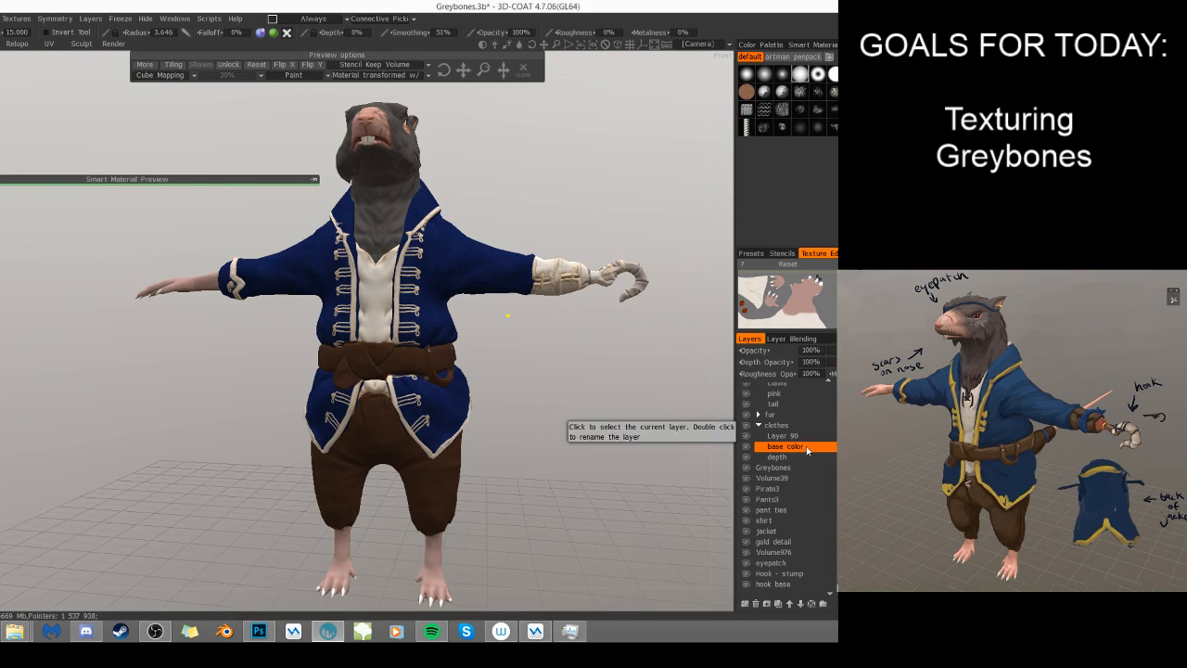
left_click(806, 362)
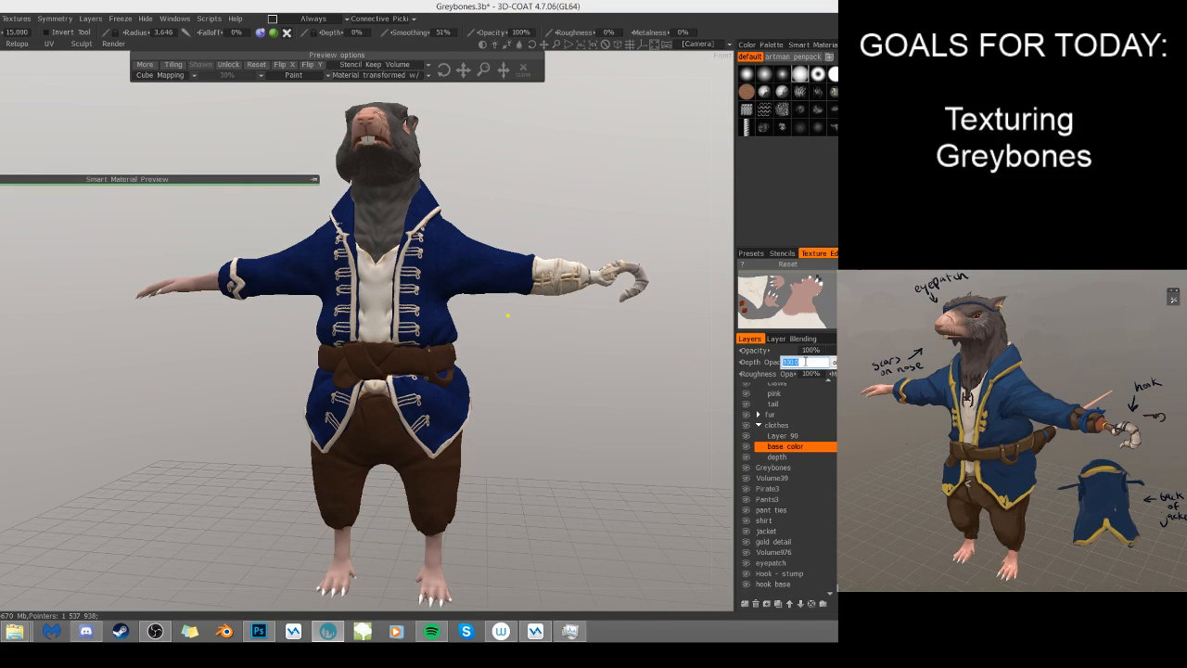
type("0")
key("Return")
left_click(809, 373)
type("0")
key("Return")
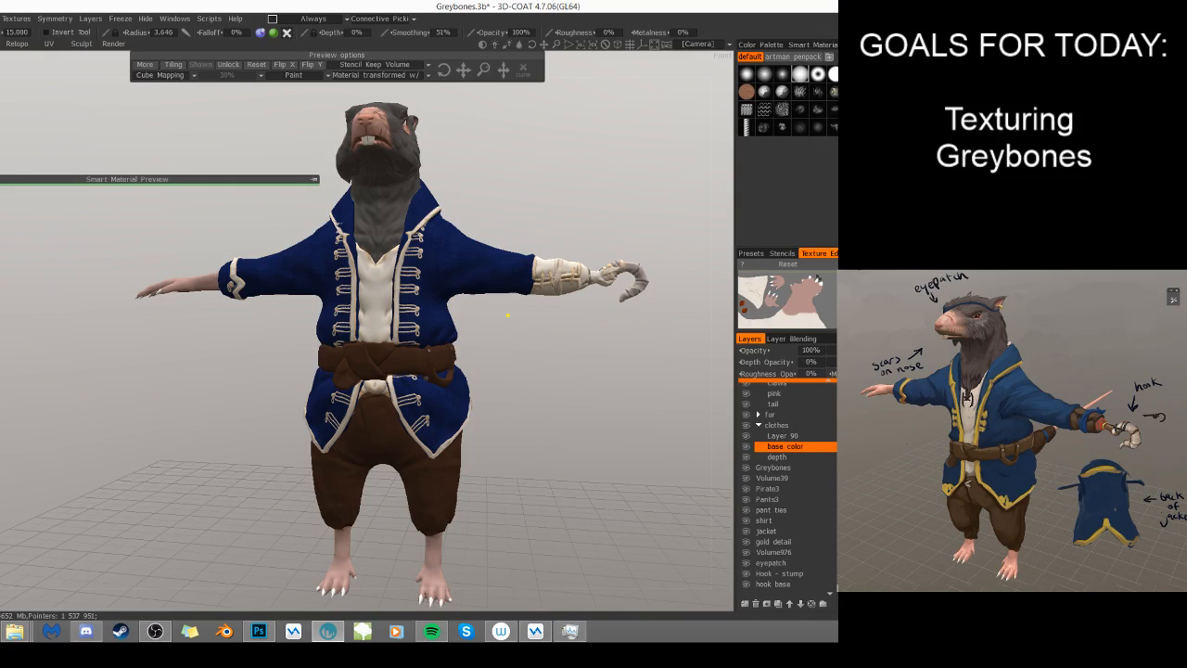
- Rename Layer 90 in the clothes group as detail work
double_click(794, 439)
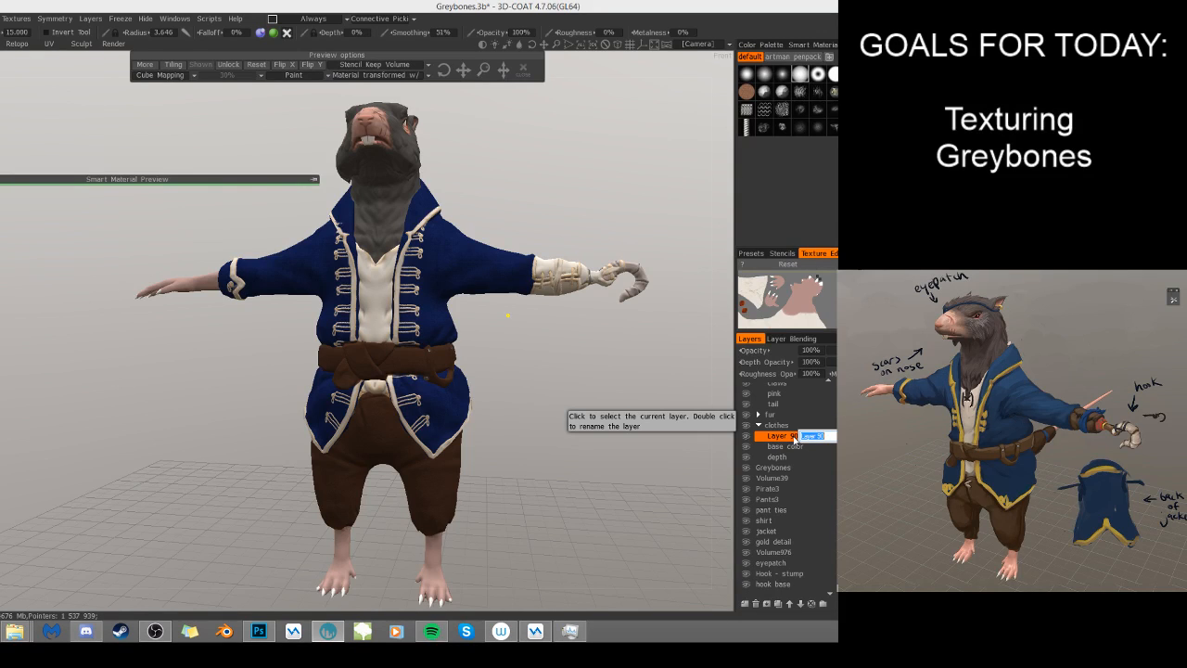
type("detail work")
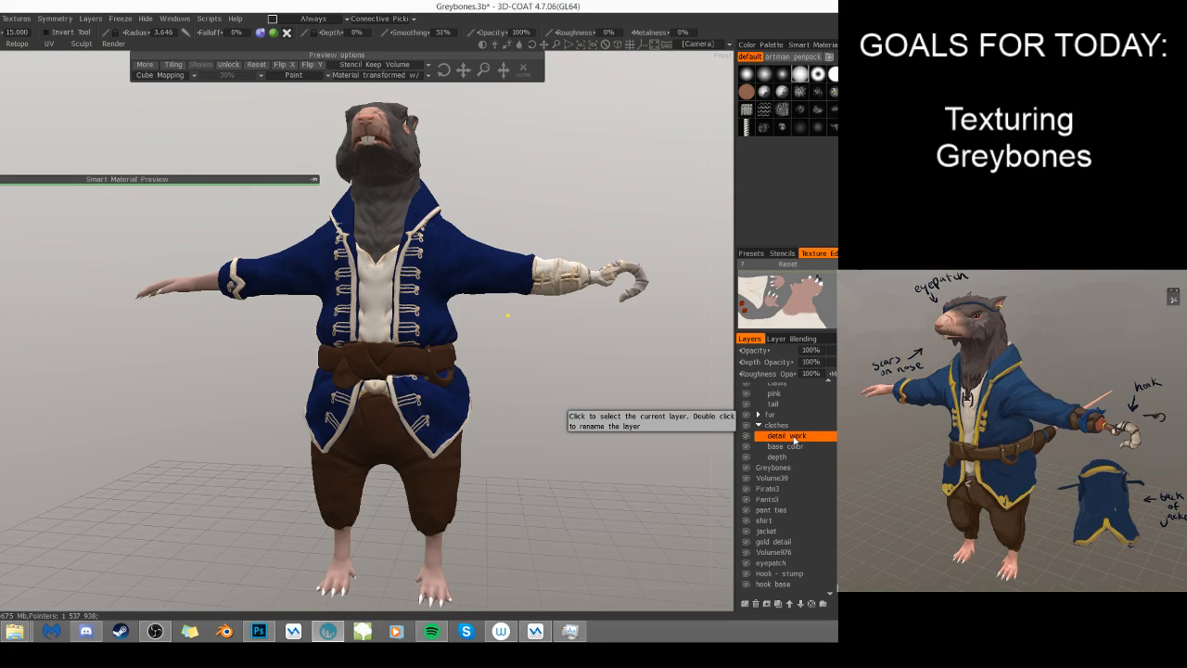
key("Return")
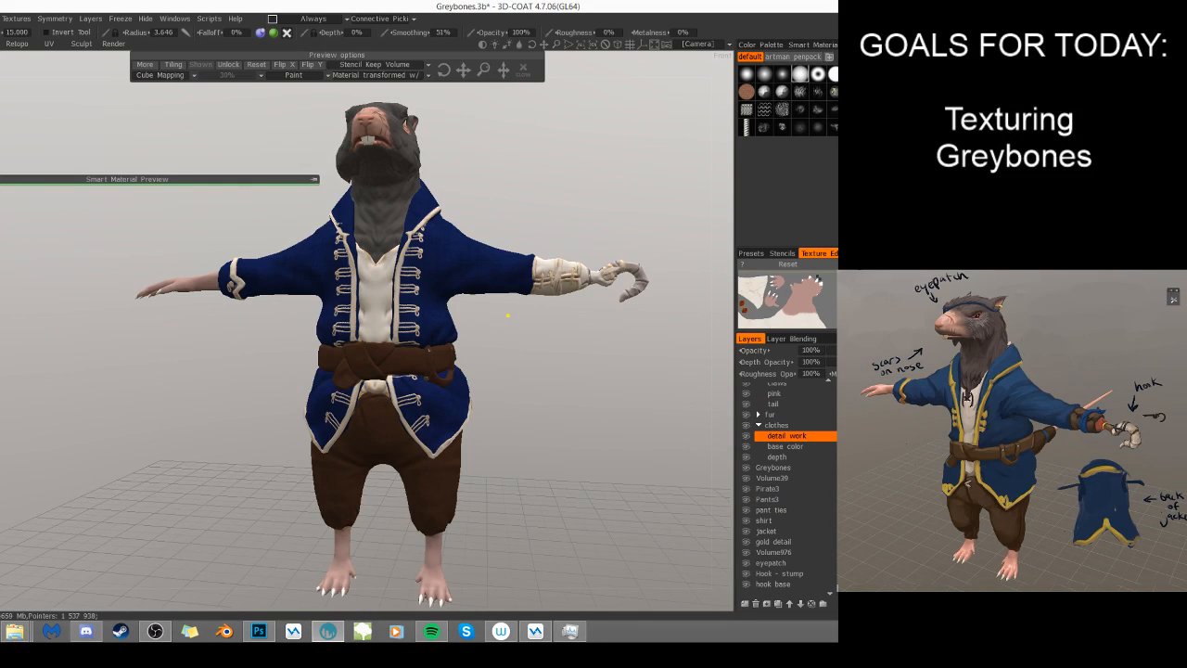
- Freeze the transparent pixels of the gold detail layer to isolate the jacket's trim for painting
scroll(804, 452, "down", 1)
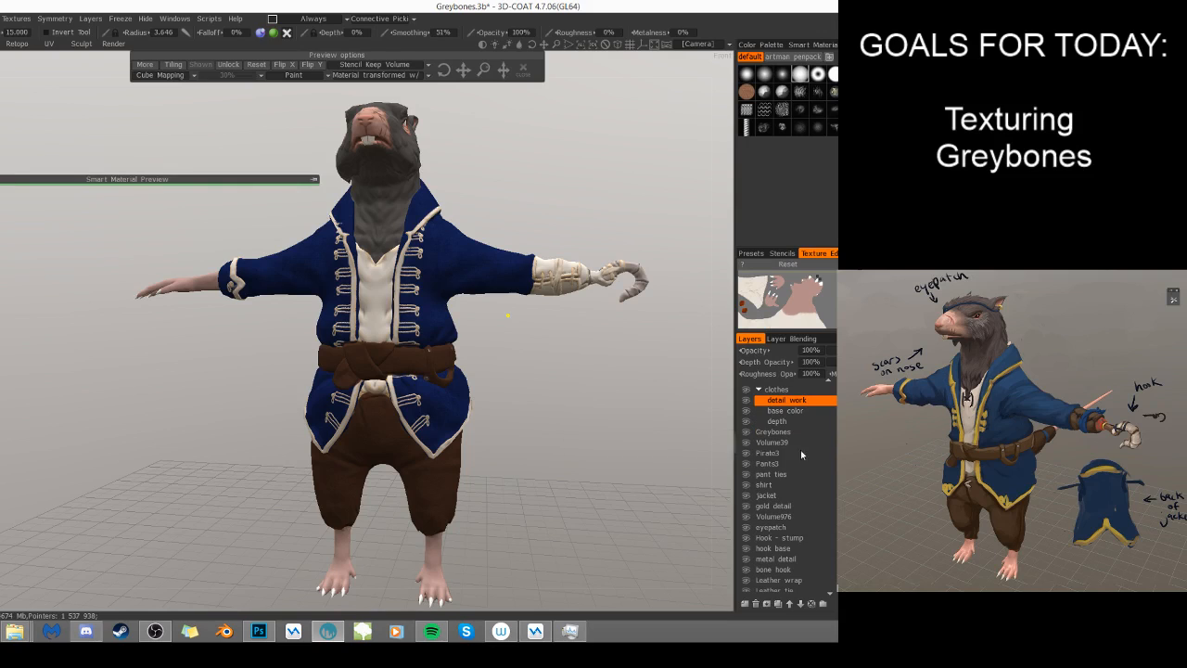
left_click(766, 506)
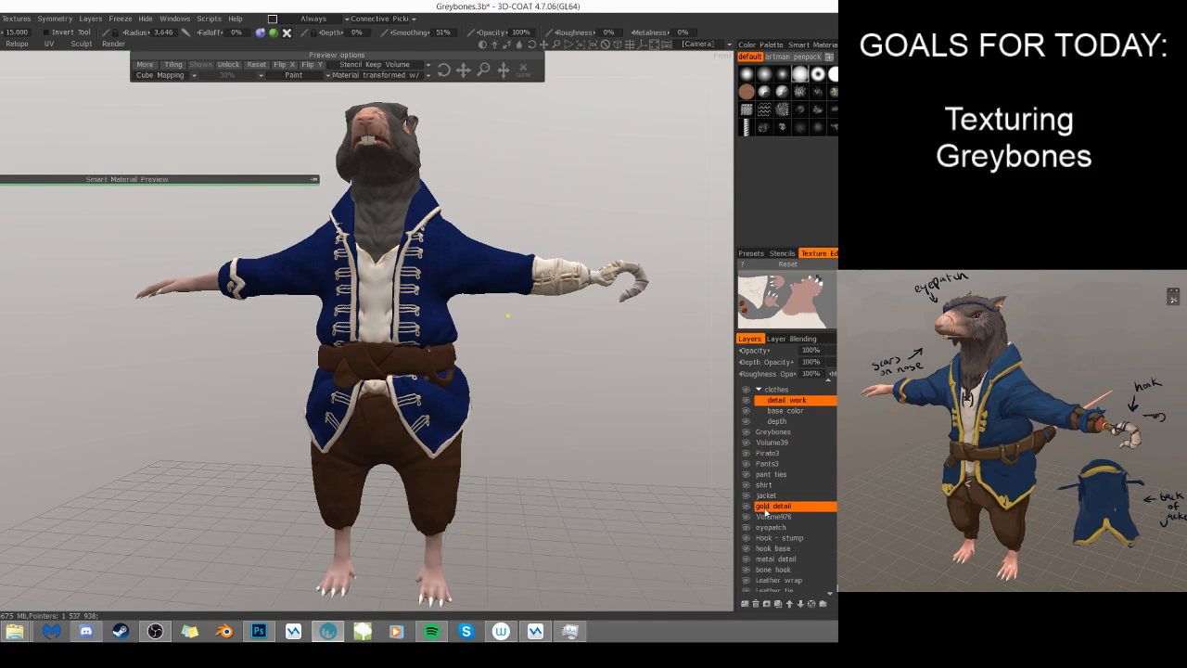
right_click(766, 508)
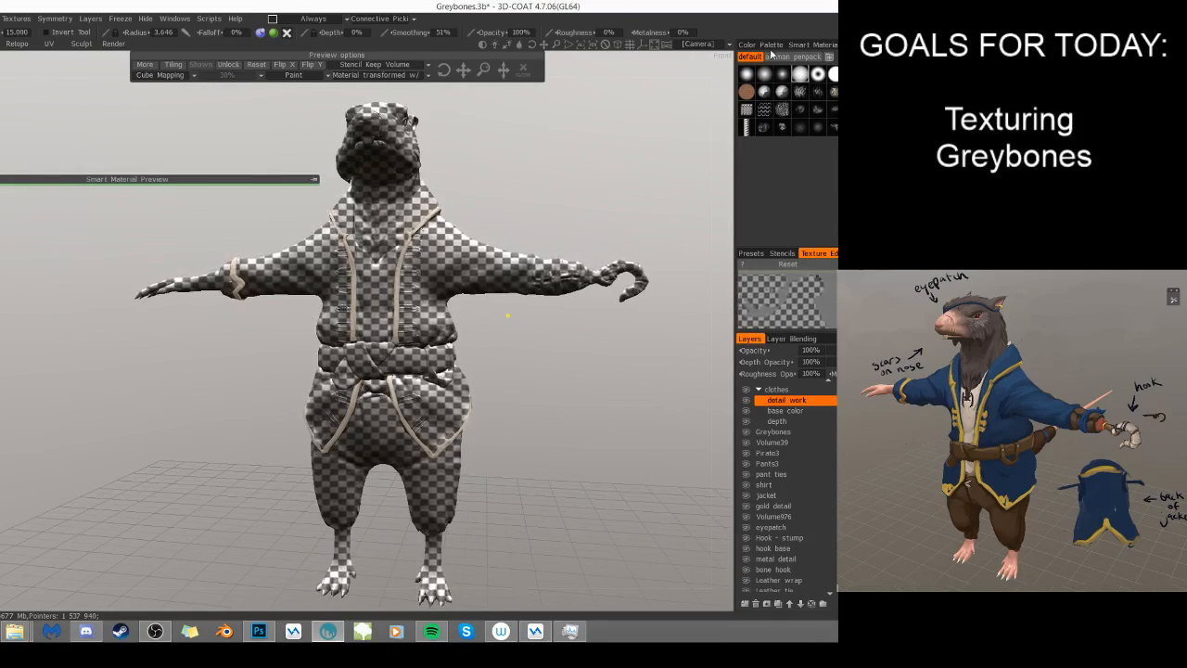
- Choose the orange-gold fabric smart material and expand its preview over the model
left_click(800, 45)
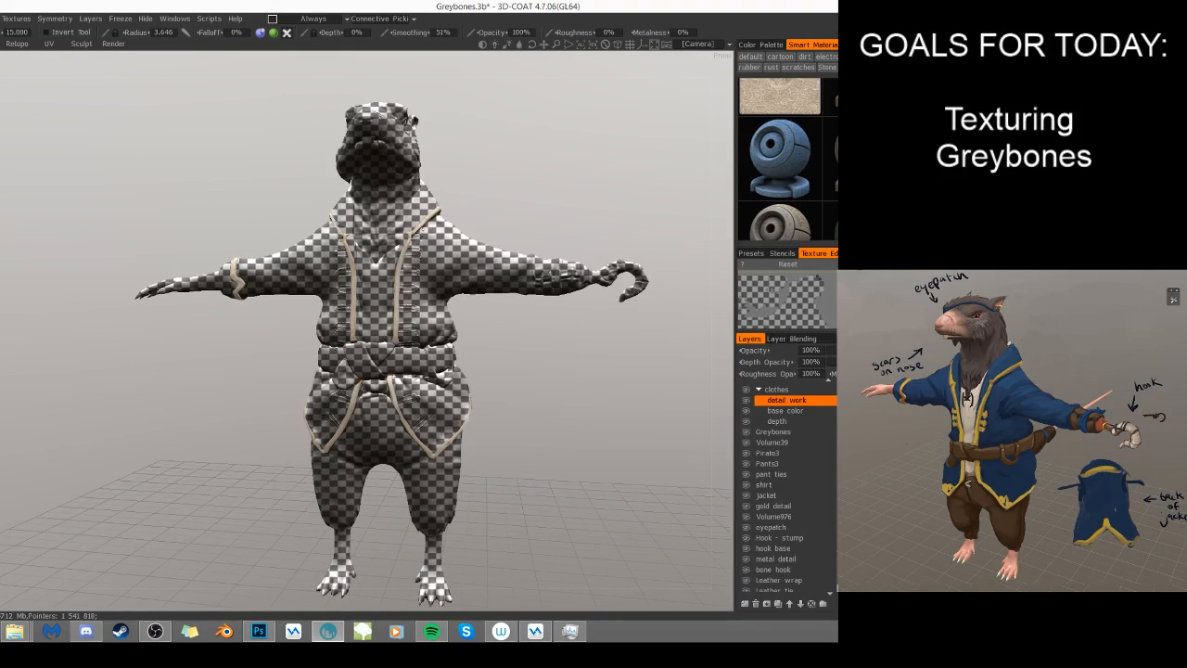
scroll(788, 160, "down", 10)
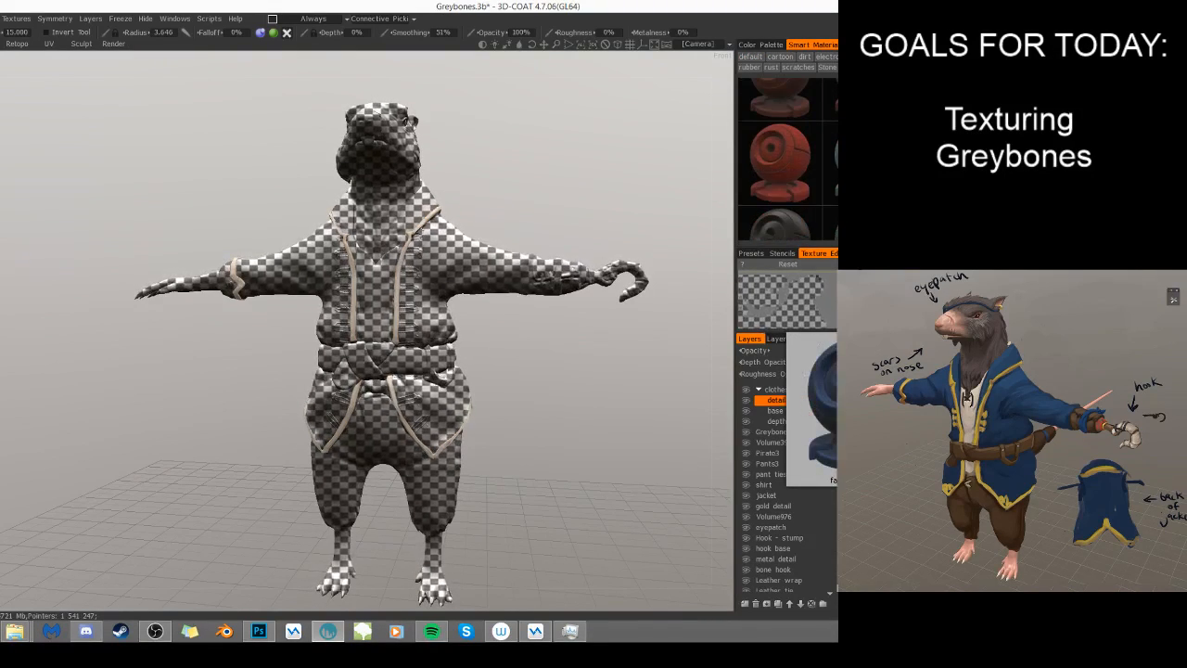
scroll(788, 160, "down", 6)
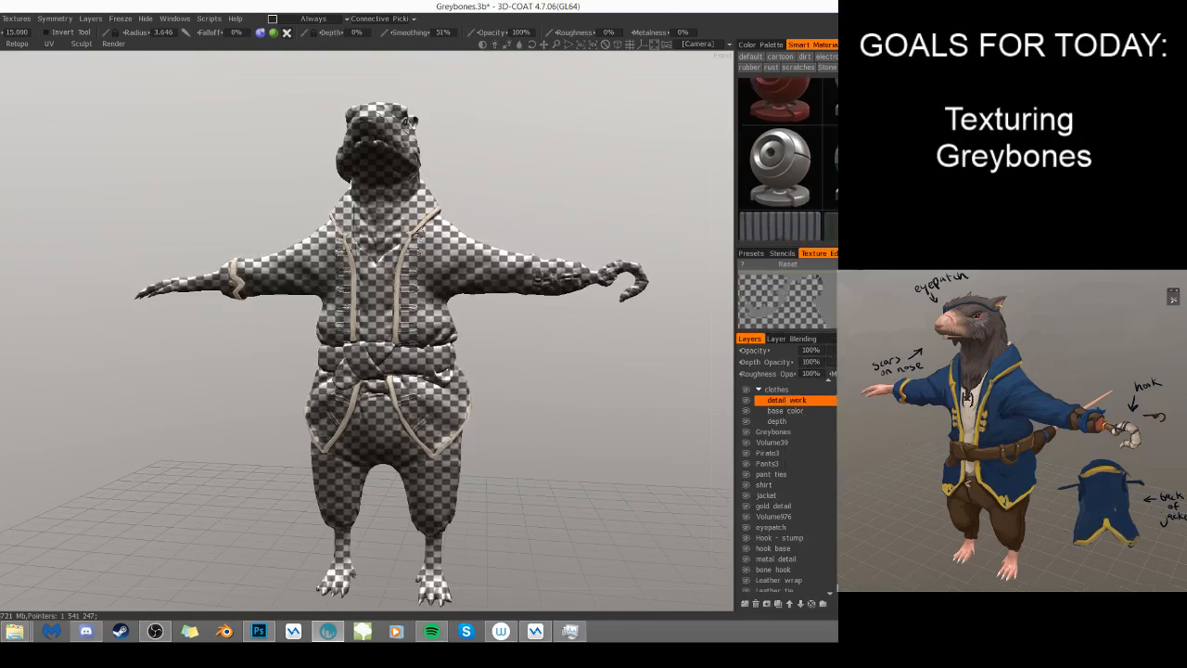
scroll(789, 160, "down", 4)
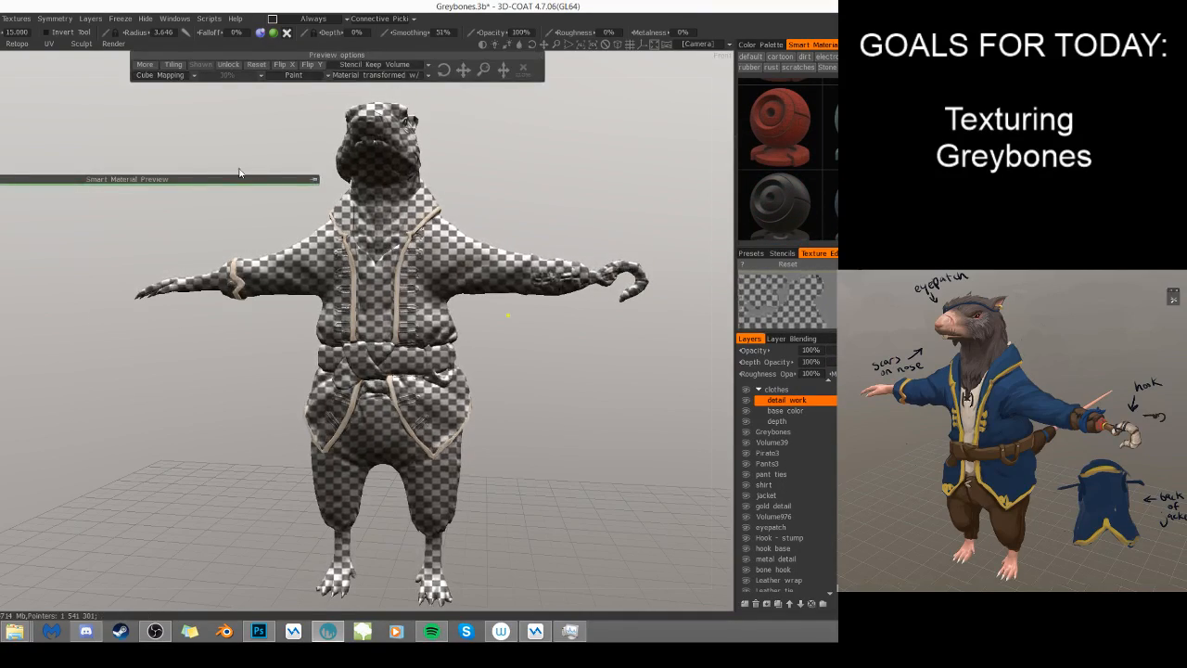
left_click(315, 179)
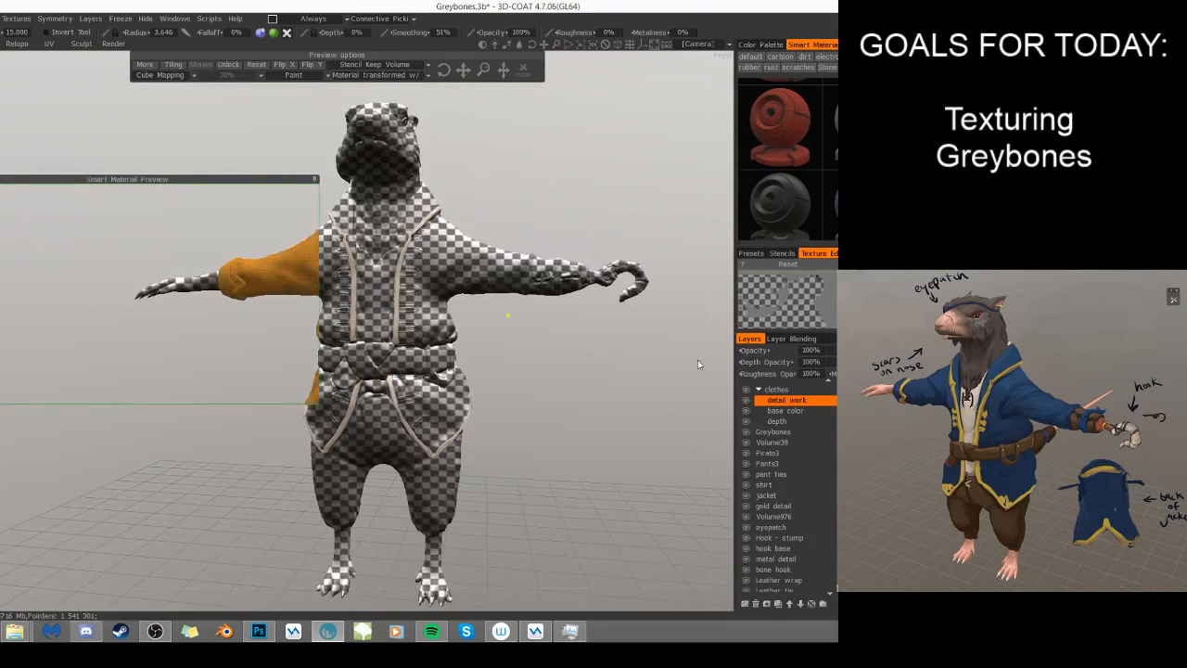
- Set the detail work layer's depth opacity and roughness opacity to 0%
left_click(813, 362)
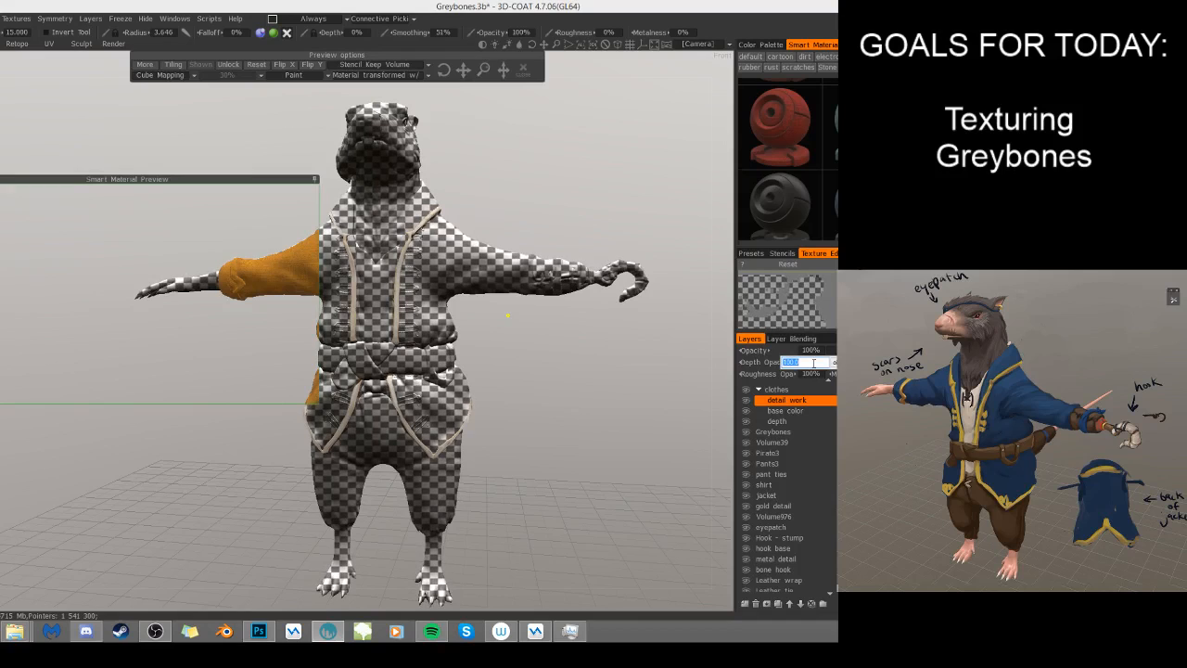
key("Return")
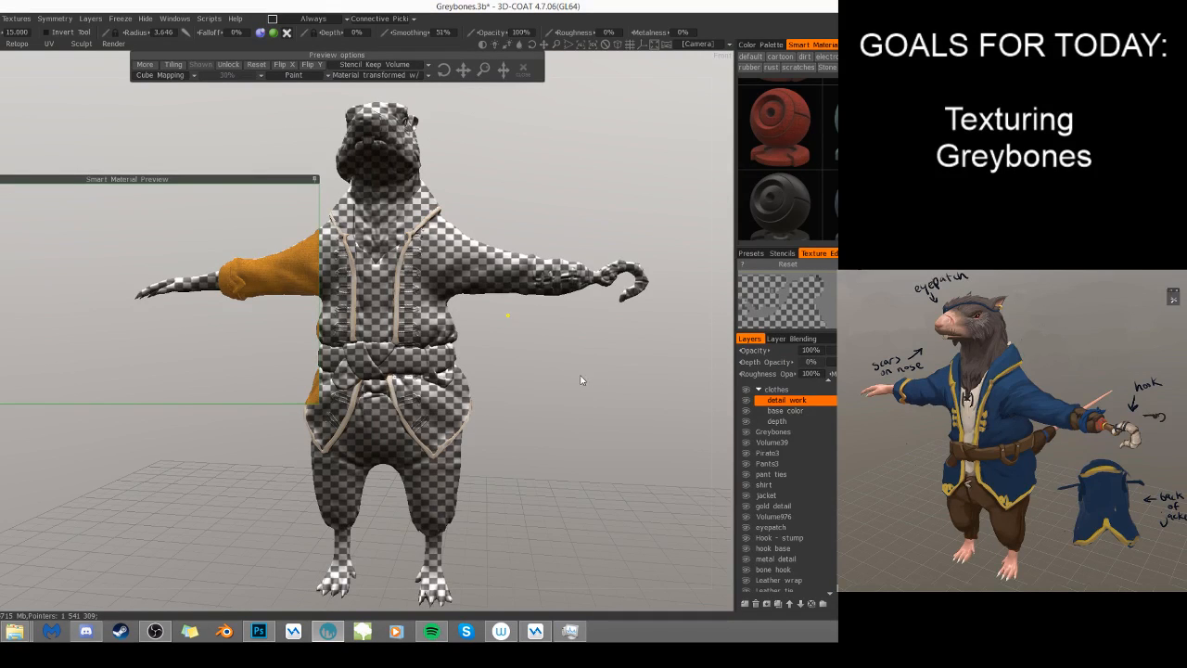
left_click(813, 374)
type("0")
key("Return")
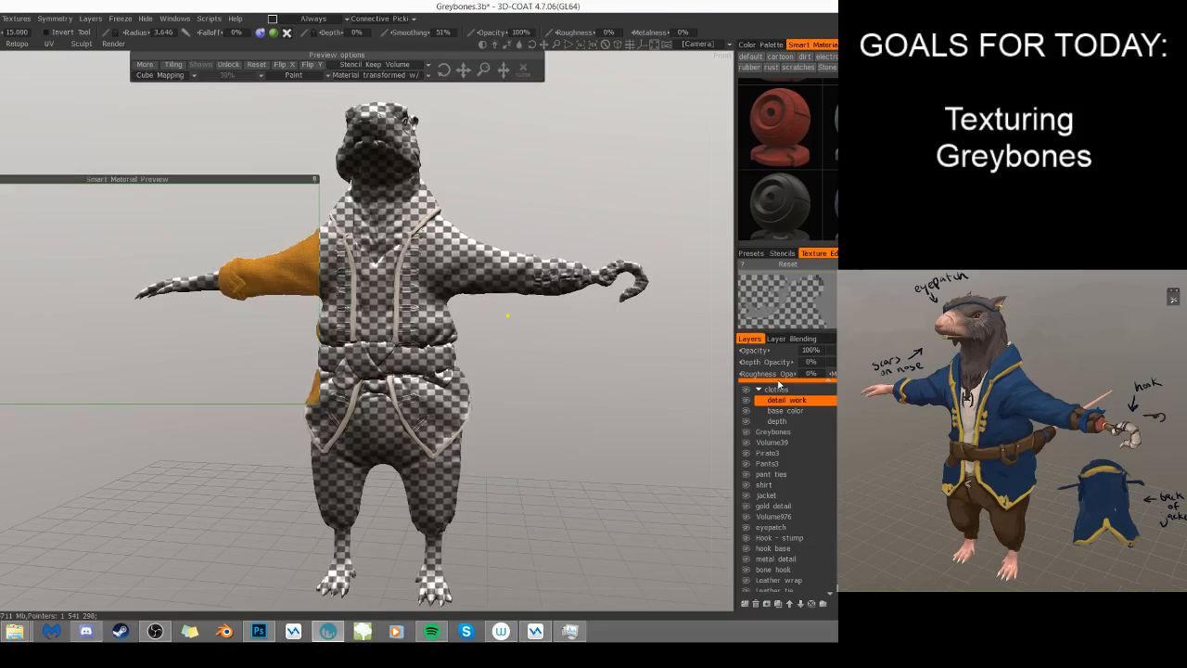
- Fill the unfrozen jacket trim on the detail work layer with the orange-gold smart material, and unfreeze the model
right_click(772, 400)
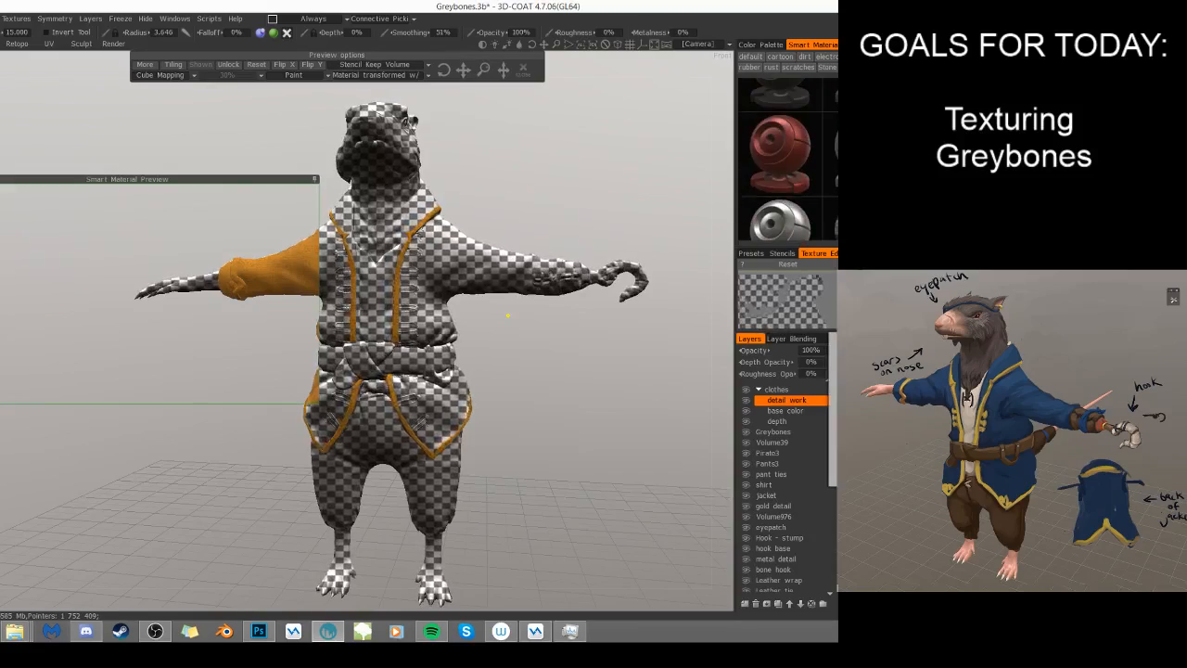
scroll(780, 160, "up", 3)
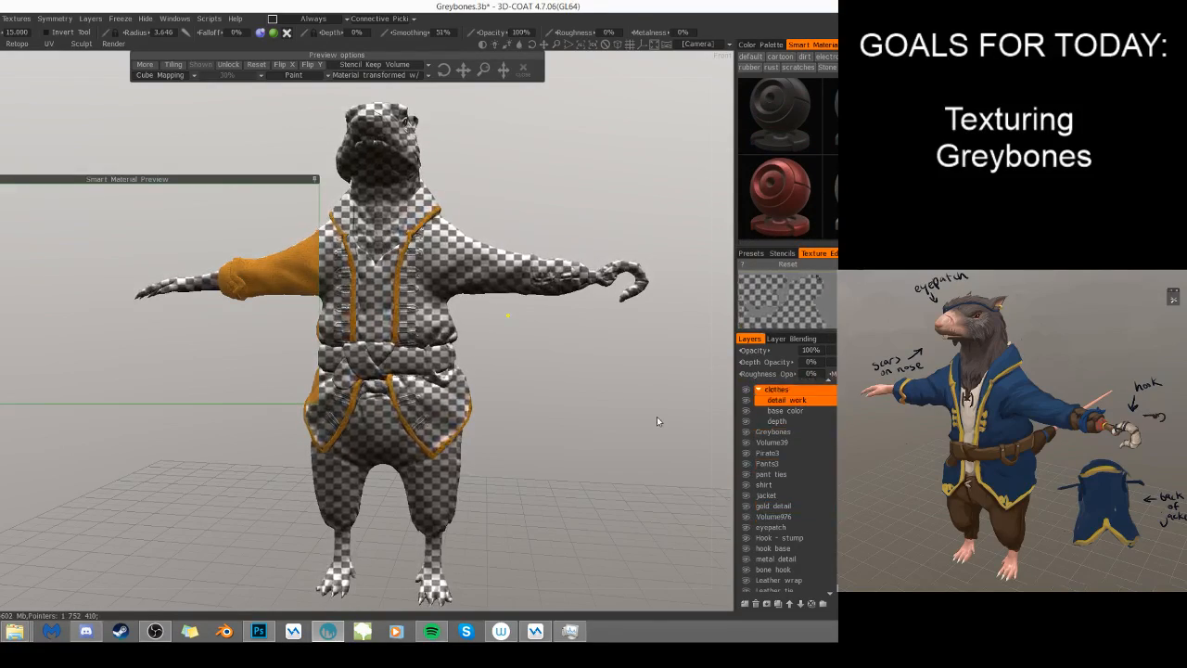
right_click(770, 406)
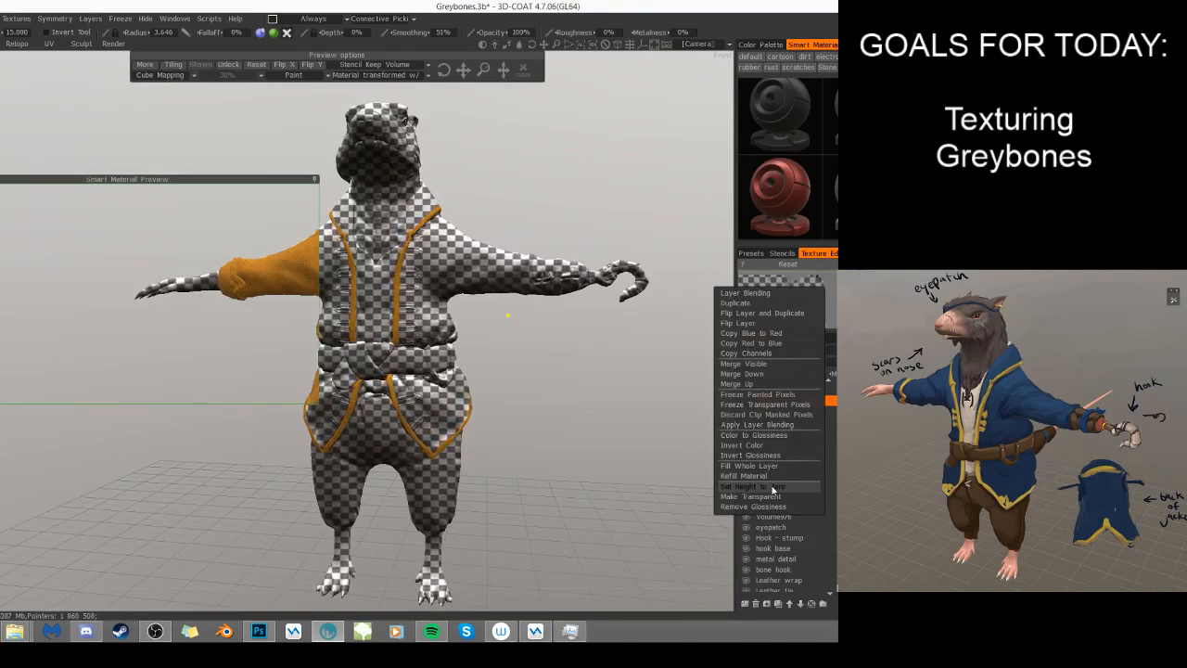
left_click(676, 470)
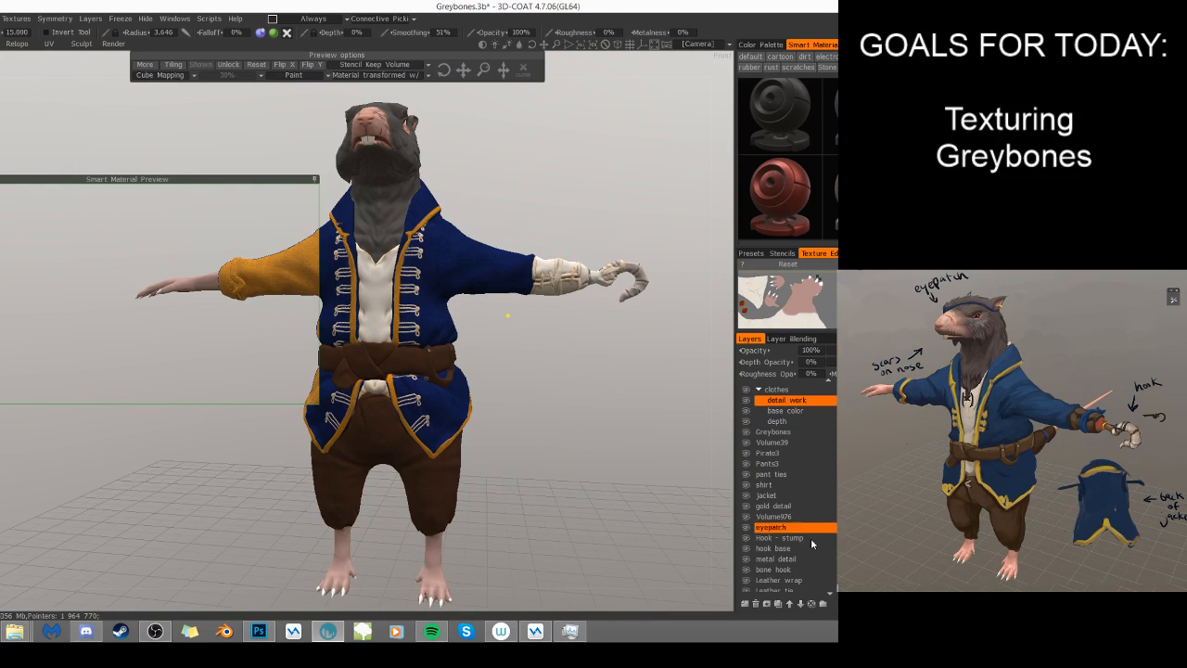
- Try to fill the jacket's front fastenings on detail work, using the transparent pixels of Volume976 as the freeze mask
scroll(805, 539, "down", 1)
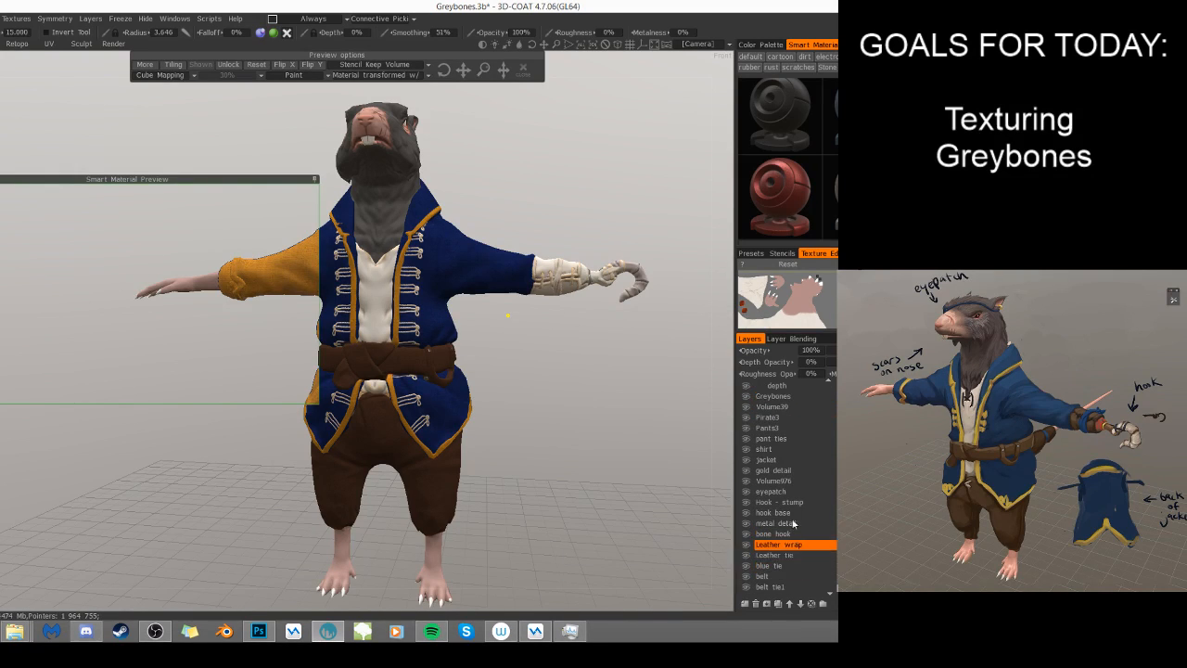
right_click(788, 481)
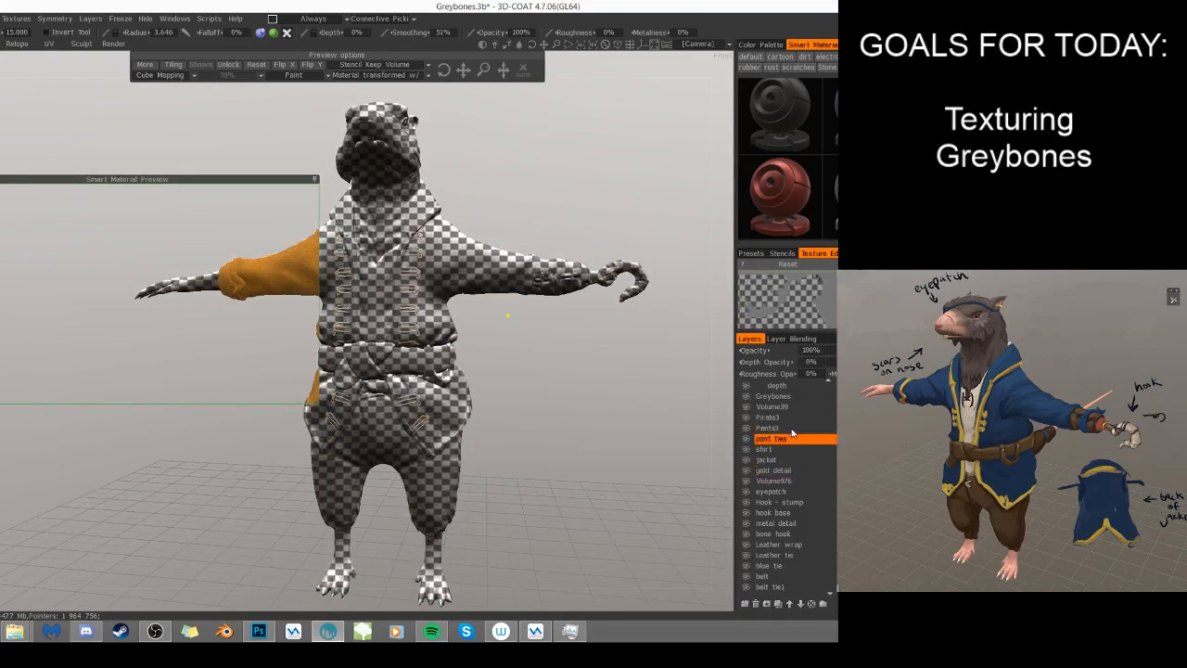
scroll(794, 436, "up", 3)
right_click(800, 473)
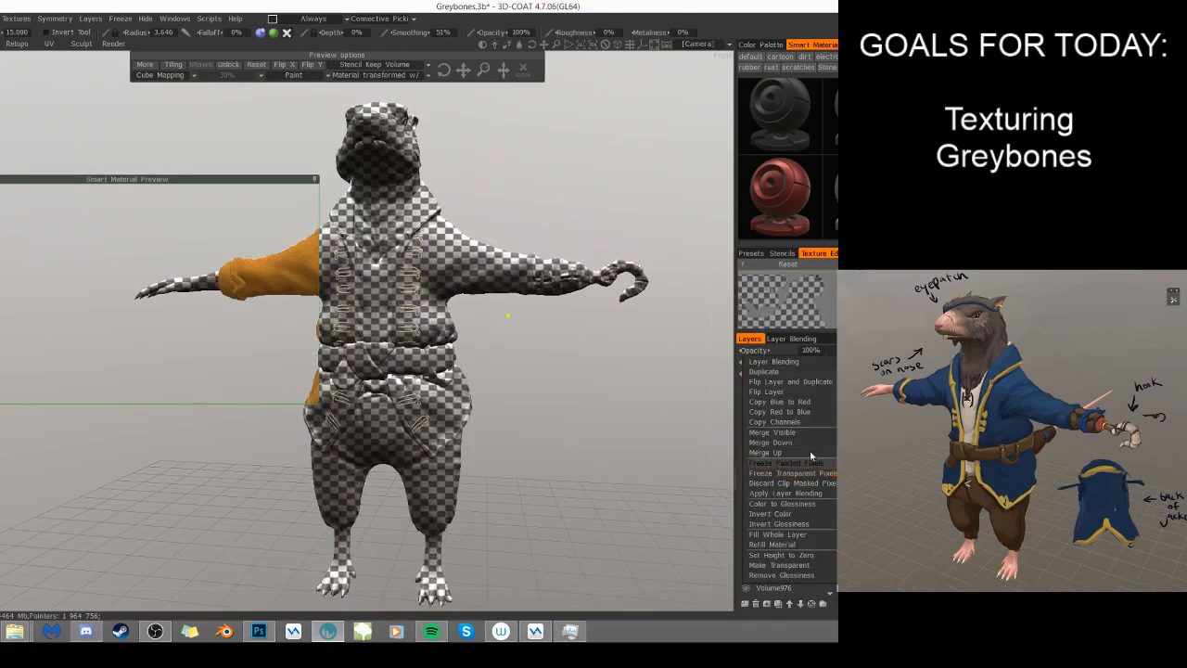
left_click(822, 473)
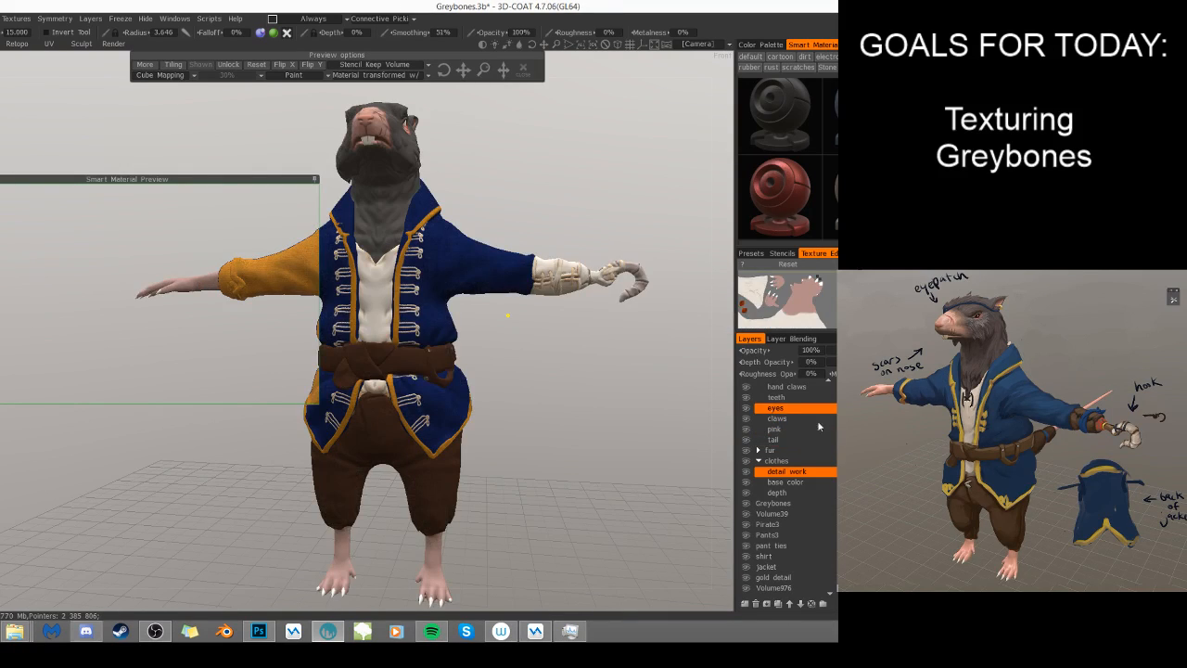
- Freeze Volume976's transparent pixels, fill the jacket fastenings on detail work with the orange-gold material, and close the material preview
left_click(810, 492, "ctrl")
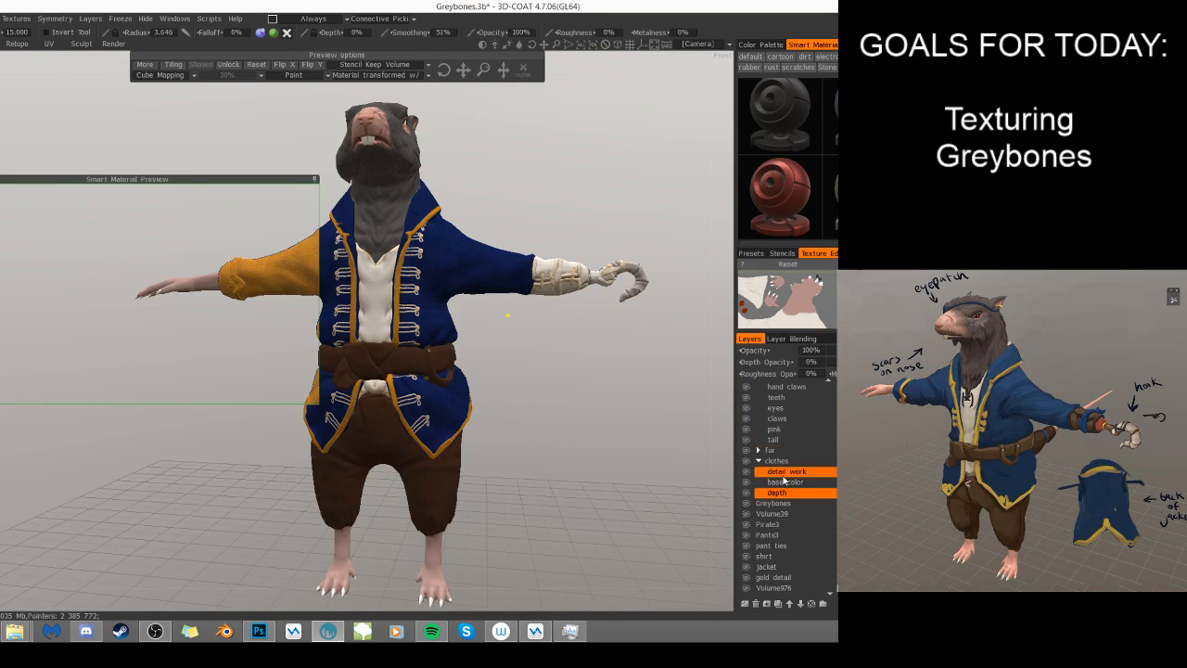
scroll(804, 533, "down", 3)
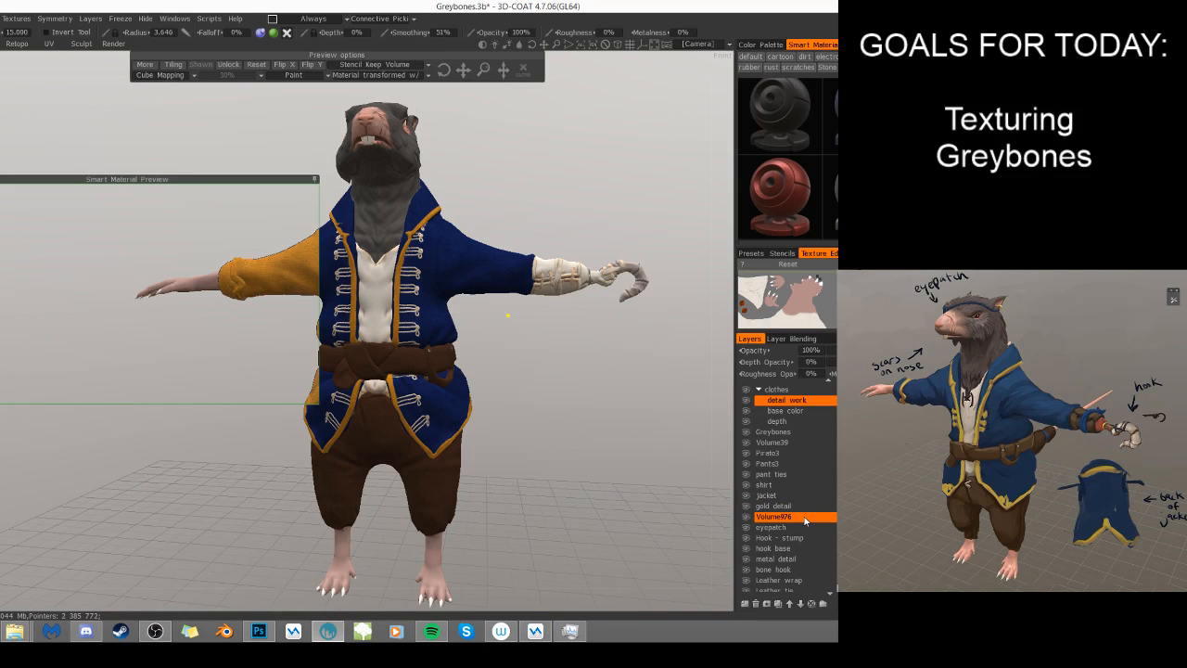
right_click(805, 508)
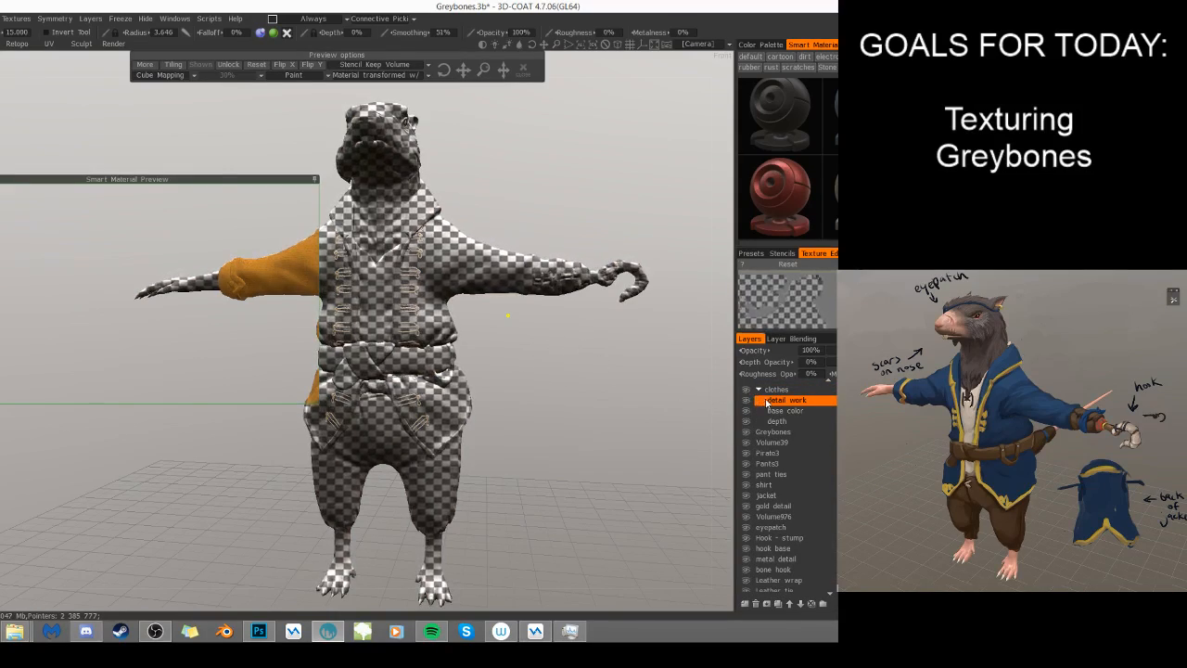
right_click(774, 402)
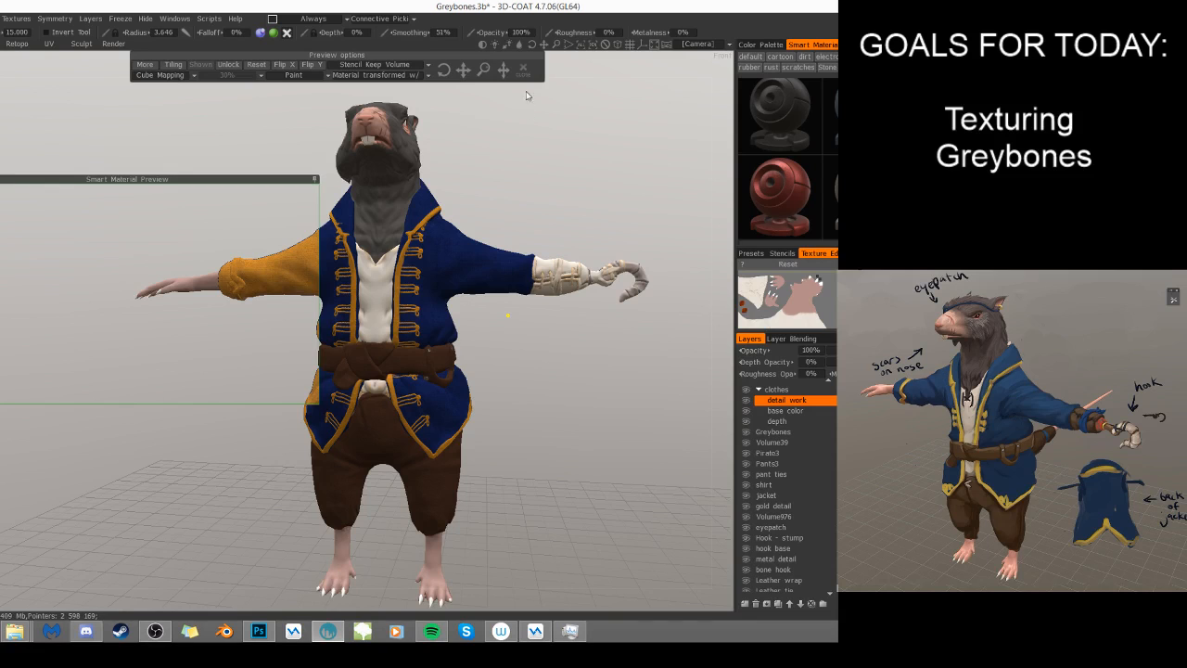
left_click(523, 71)
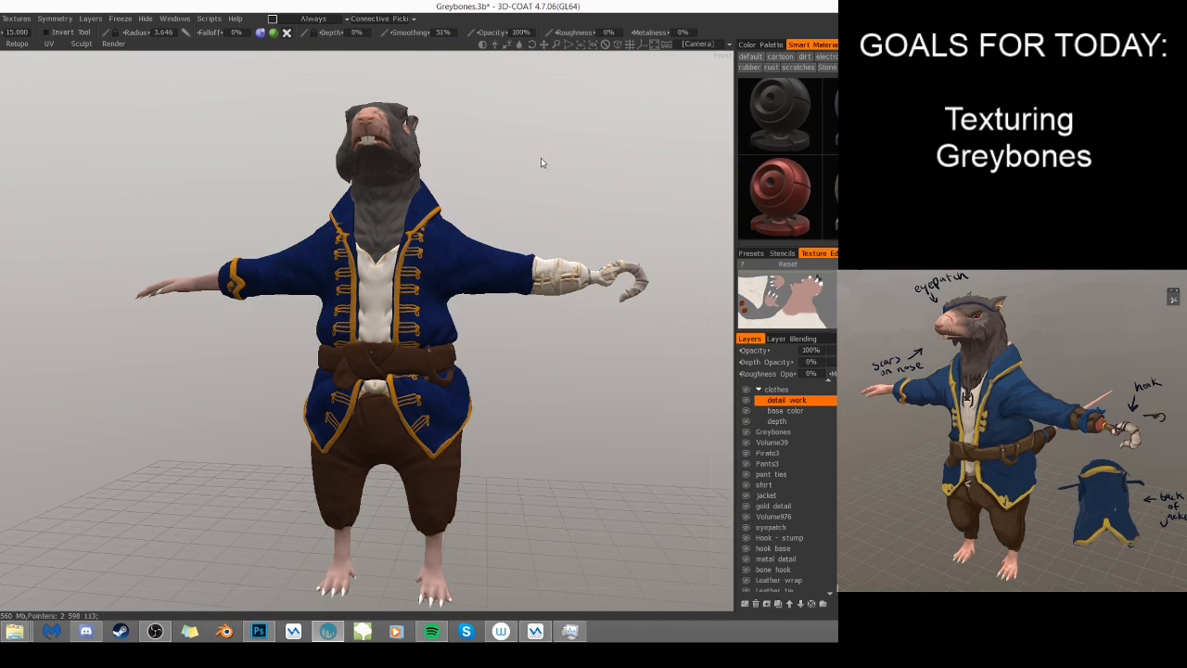
- Examine the jacket's gold trim and fastenings, the head and the hook arm from several angles
right_click_drag(580, 164, 606, 188)
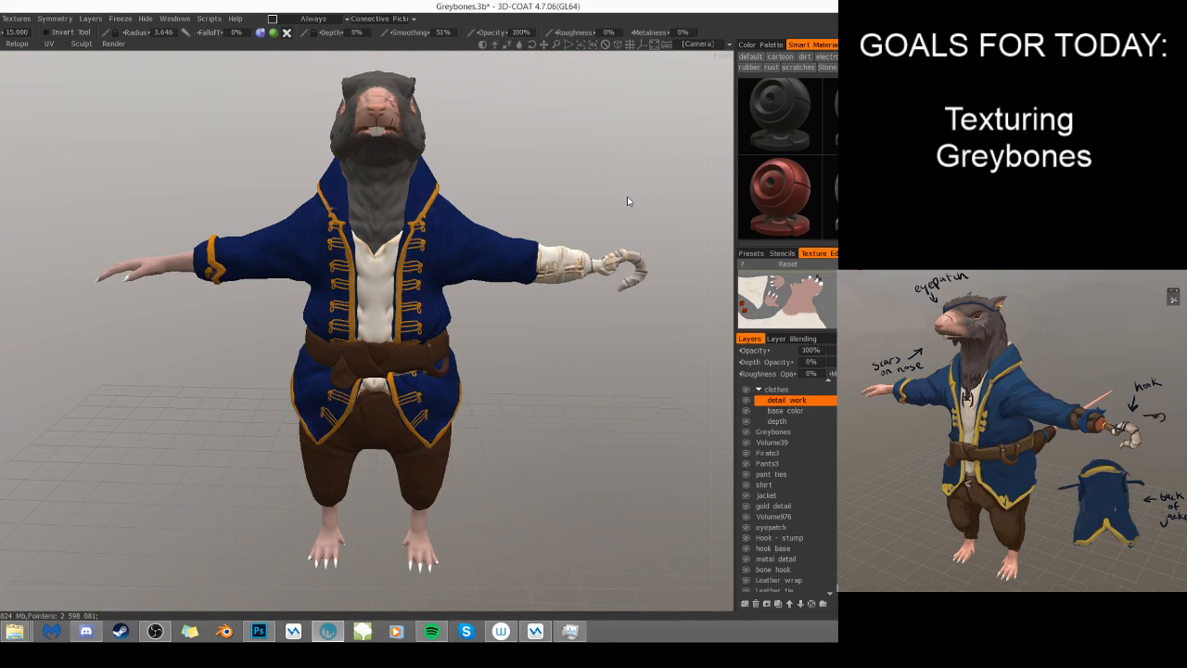
middle_click_drag(528, 155, 505, 130)
left_click_drag(516, 133, 496, 144)
middle_click_drag(495, 144, 524, 139)
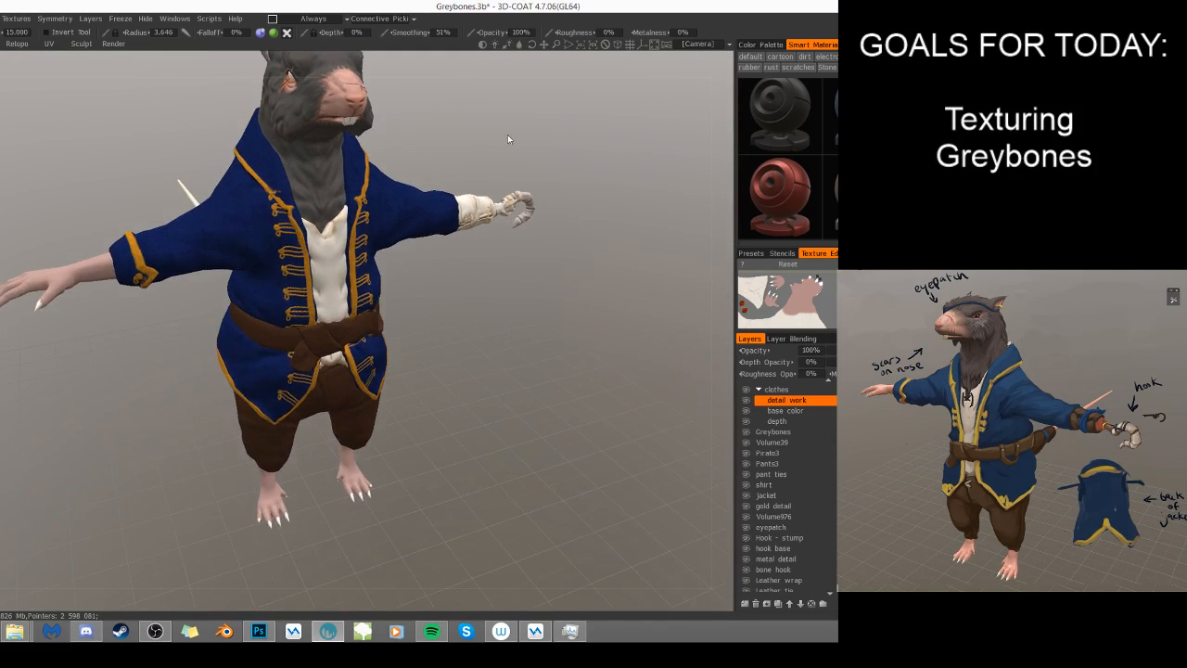
left_click_drag(524, 139, 527, 134)
middle_click_drag(526, 134, 559, 165)
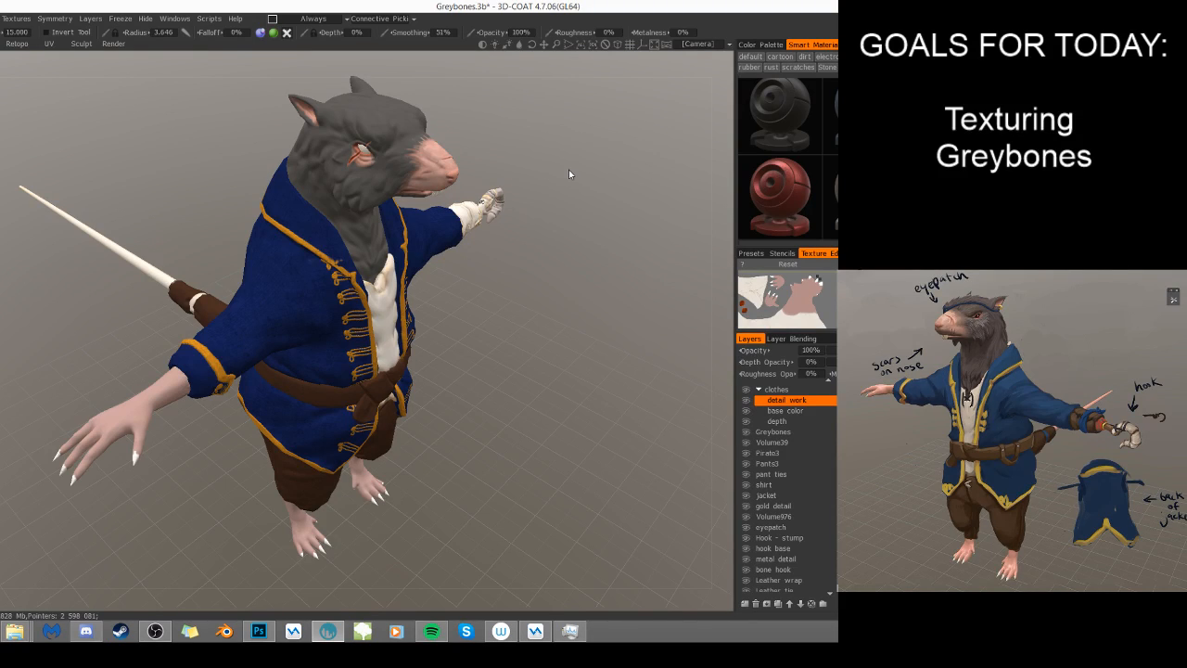
mouse_move(559, 424)
left_mouse_down()
mouse_move(520, 396)
mouse_move(529, 373)
mouse_move(719, 356)
mouse_move(564, 403)
mouse_move(604, 363)
mouse_move(771, 344)
mouse_move(721, 344)
mouse_move(547, 391)
mouse_move(628, 344)
mouse_move(648, 304)
mouse_move(556, 371)
mouse_move(545, 354)
mouse_move(577, 306)
left_mouse_up()
scroll(561, 306, "up", 6)
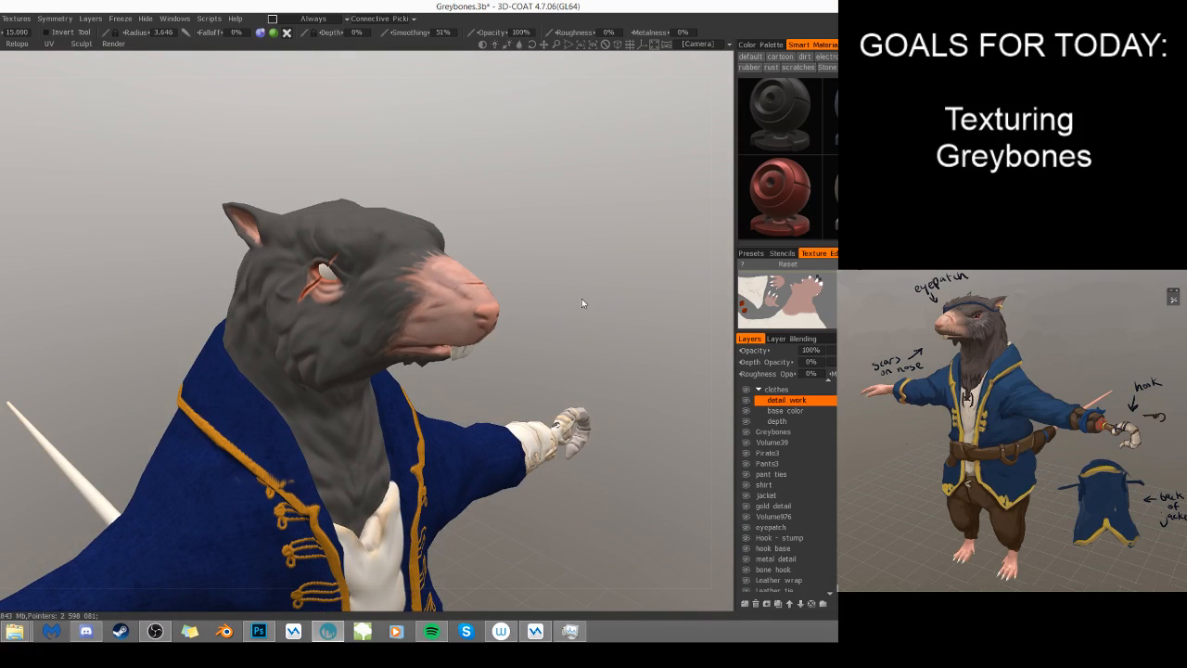
left_click_drag(620, 496, 571, 493)
left_click_drag(543, 362, 477, 343)
middle_click_drag(535, 328, 491, 336)
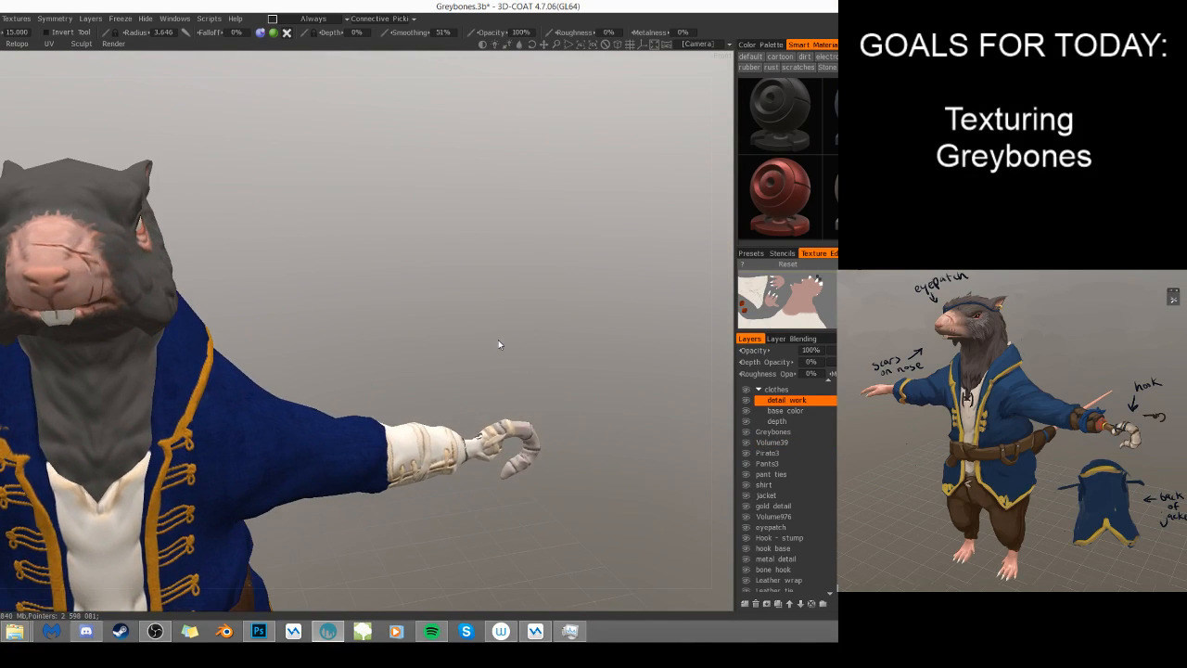
- Add a new layer above base color in the clothes group and rename it stump
left_click(810, 410)
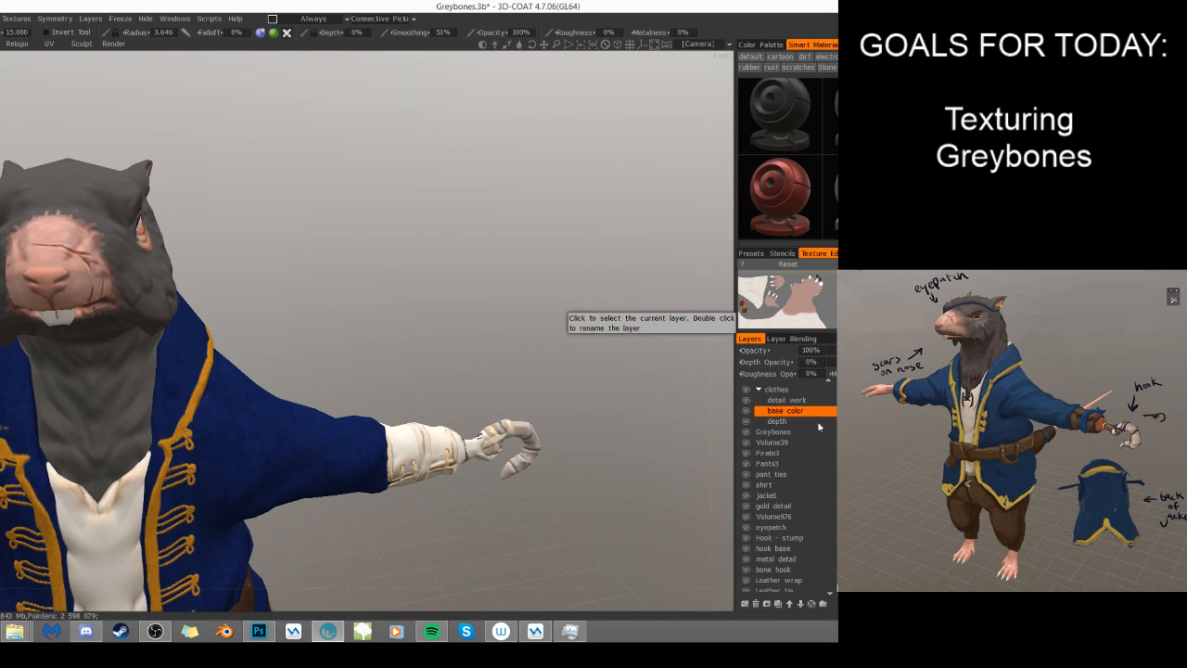
left_click(777, 538)
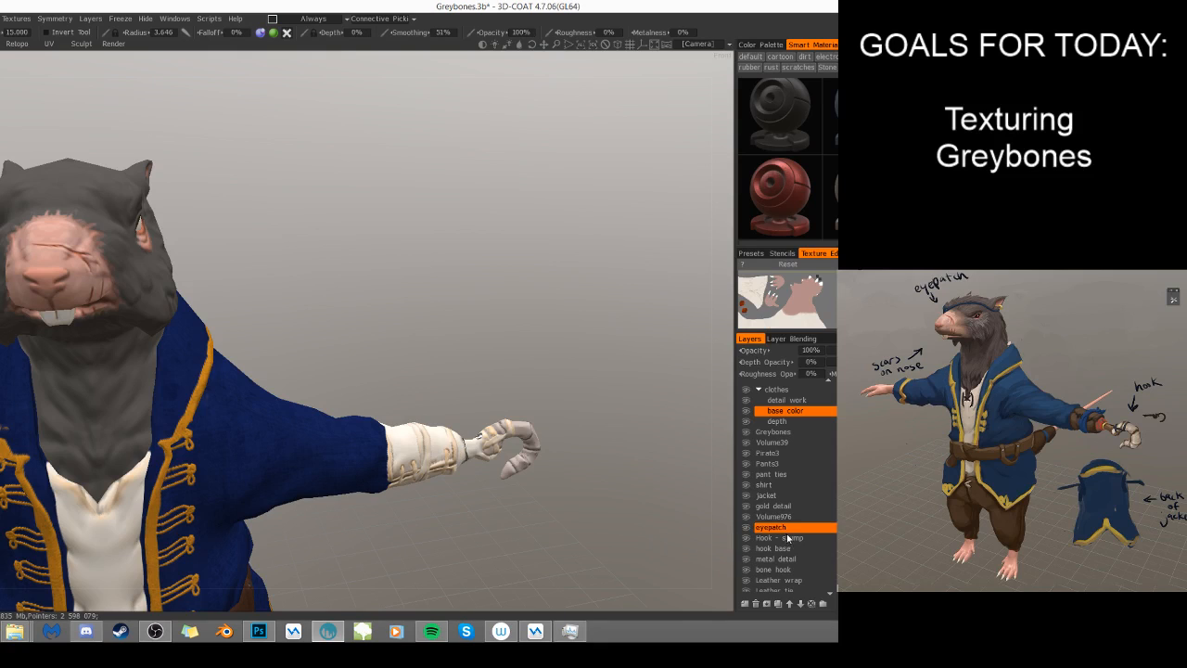
left_click(745, 603)
left_click(783, 411)
double_click(795, 410)
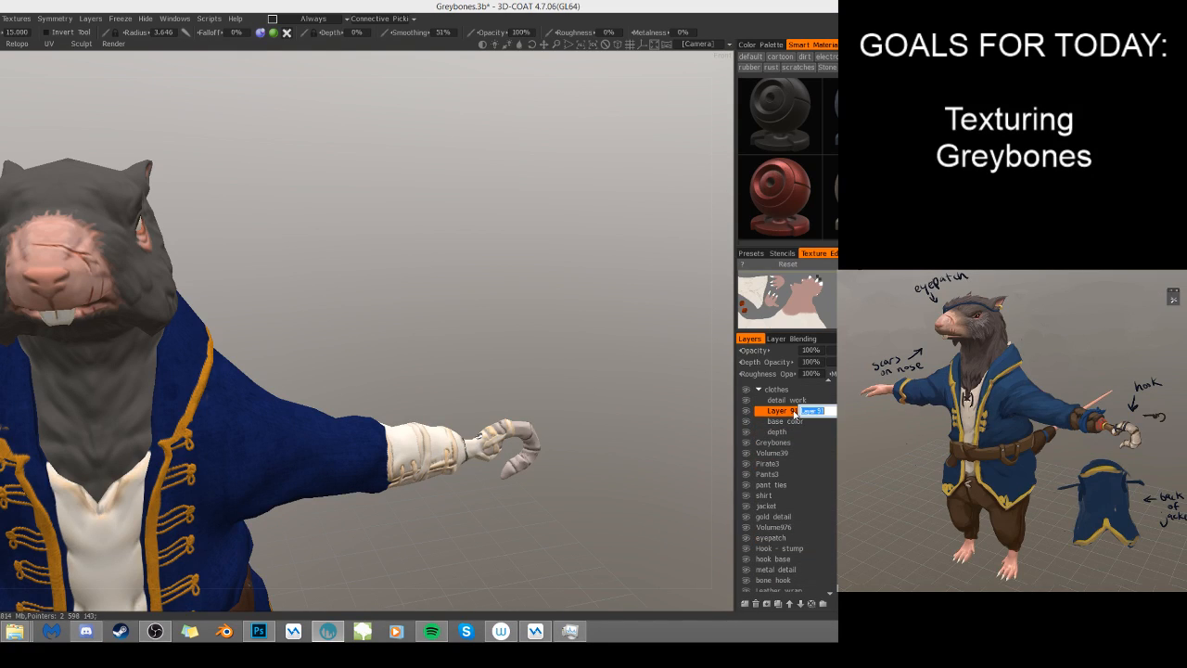
type("stump")
key("Return")
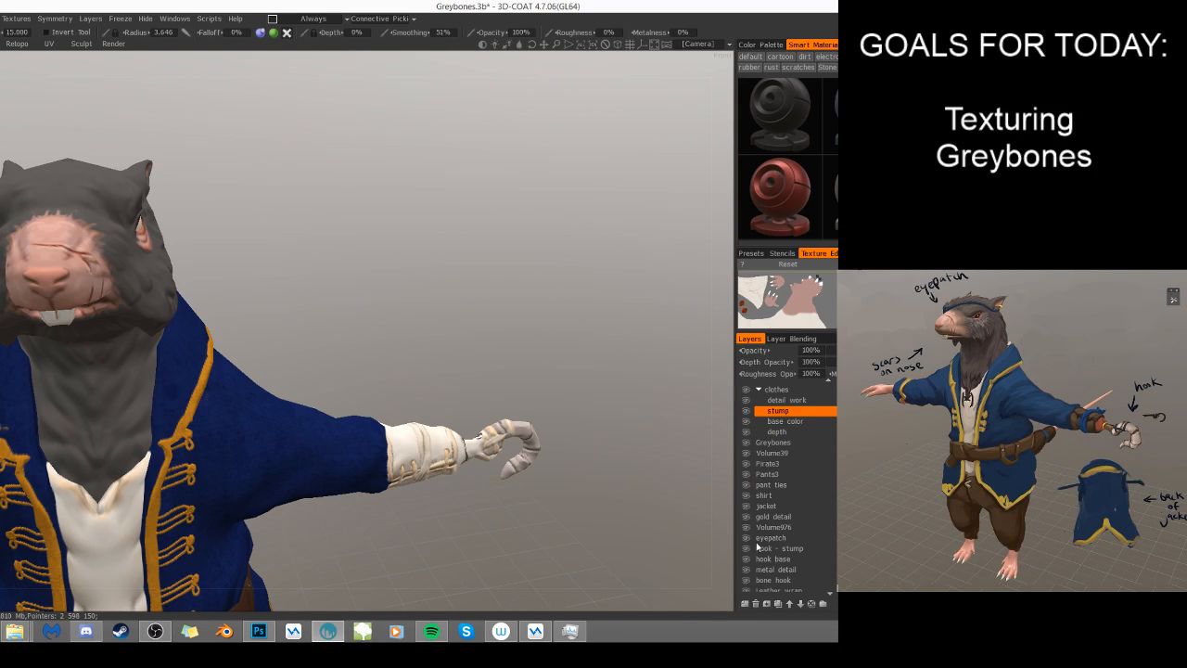
- Freeze the transparent pixels of the Hook - stump layer to isolate the stump for painting
left_click(766, 549)
right_click(766, 549)
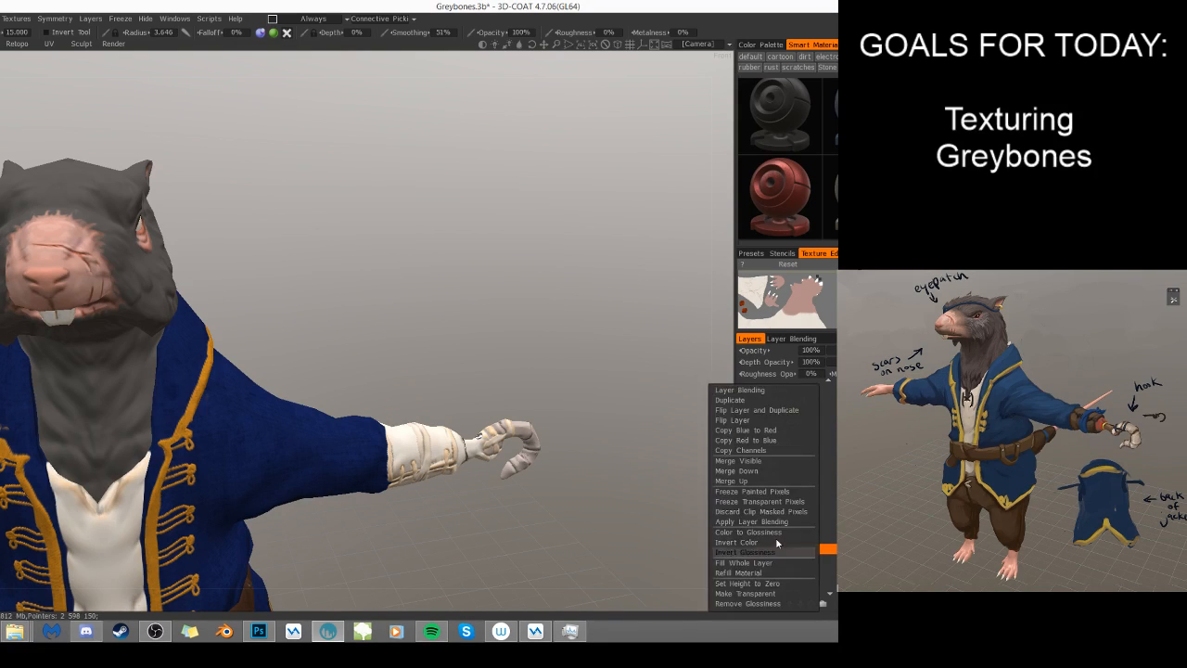
left_click(810, 501)
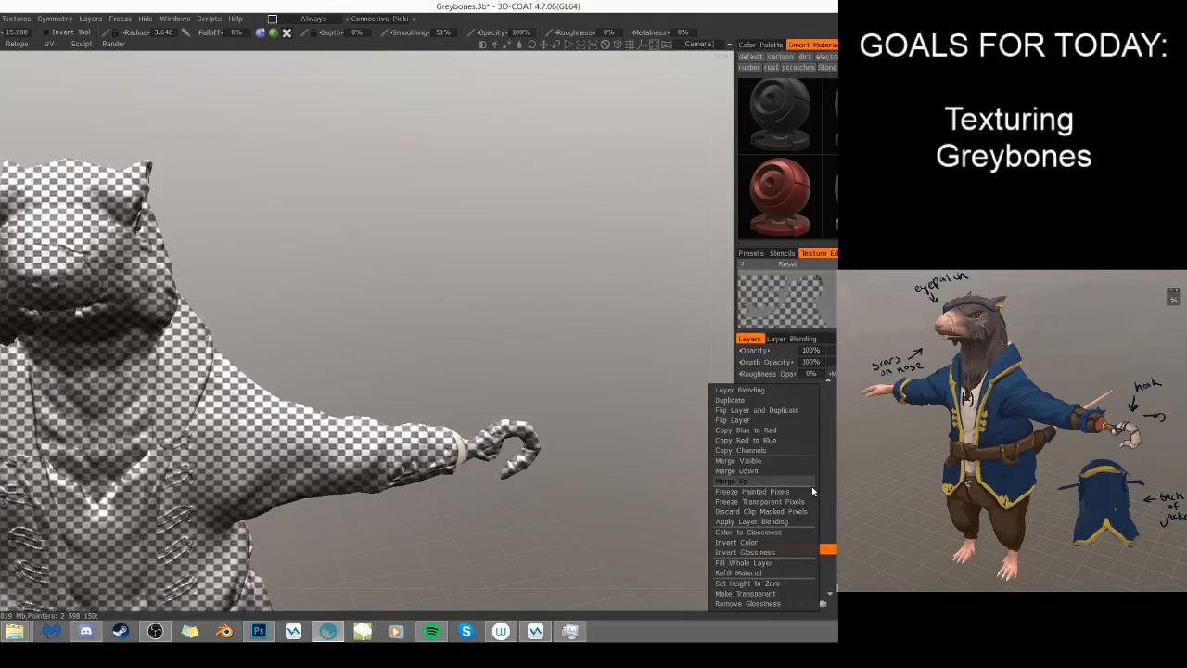
- Choose the Stylized Wood smart material and place its preview over the hook arm
left_click_drag(507, 331, 559, 306)
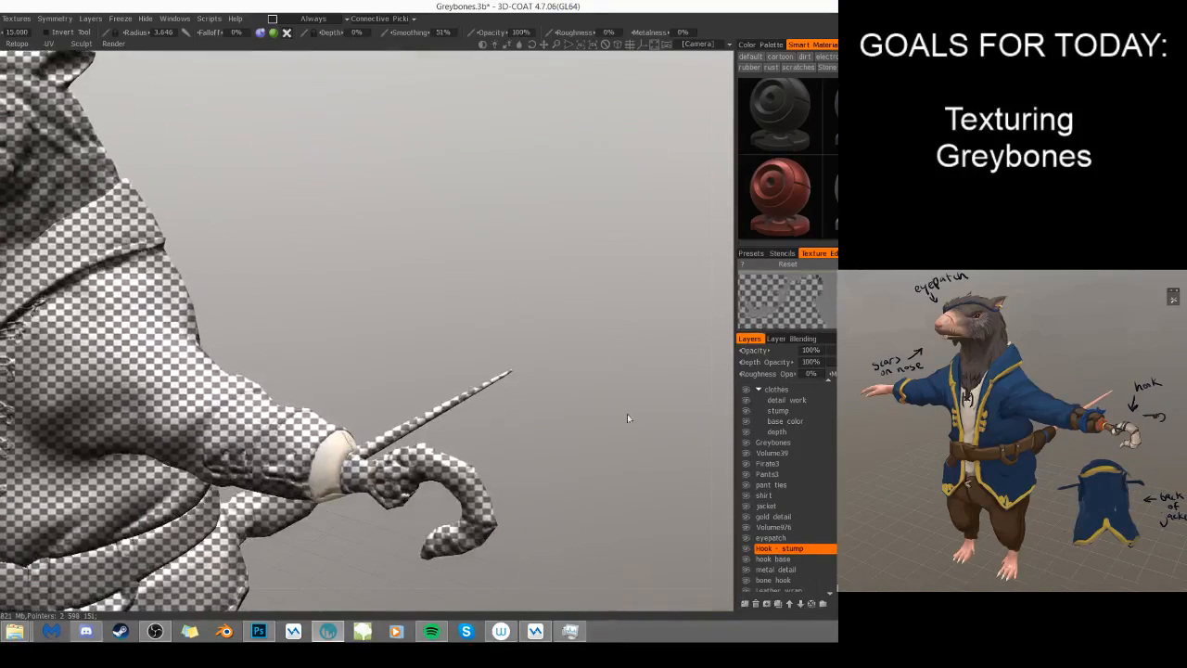
scroll(786, 159, "down", 4)
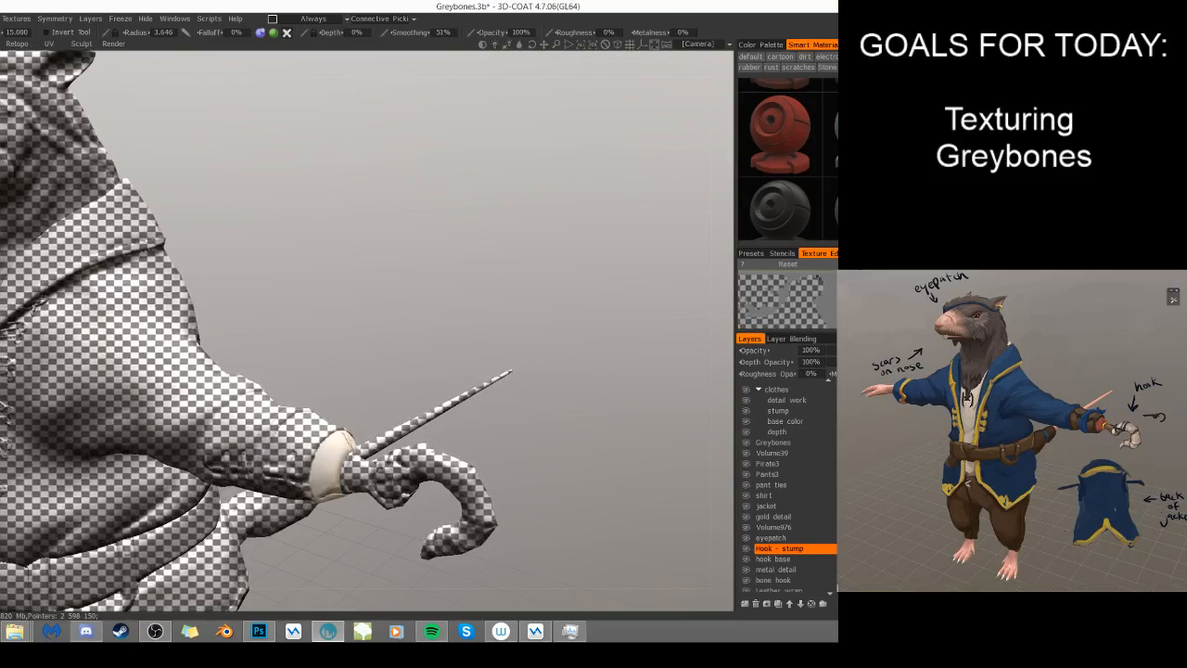
left_click(835, 57)
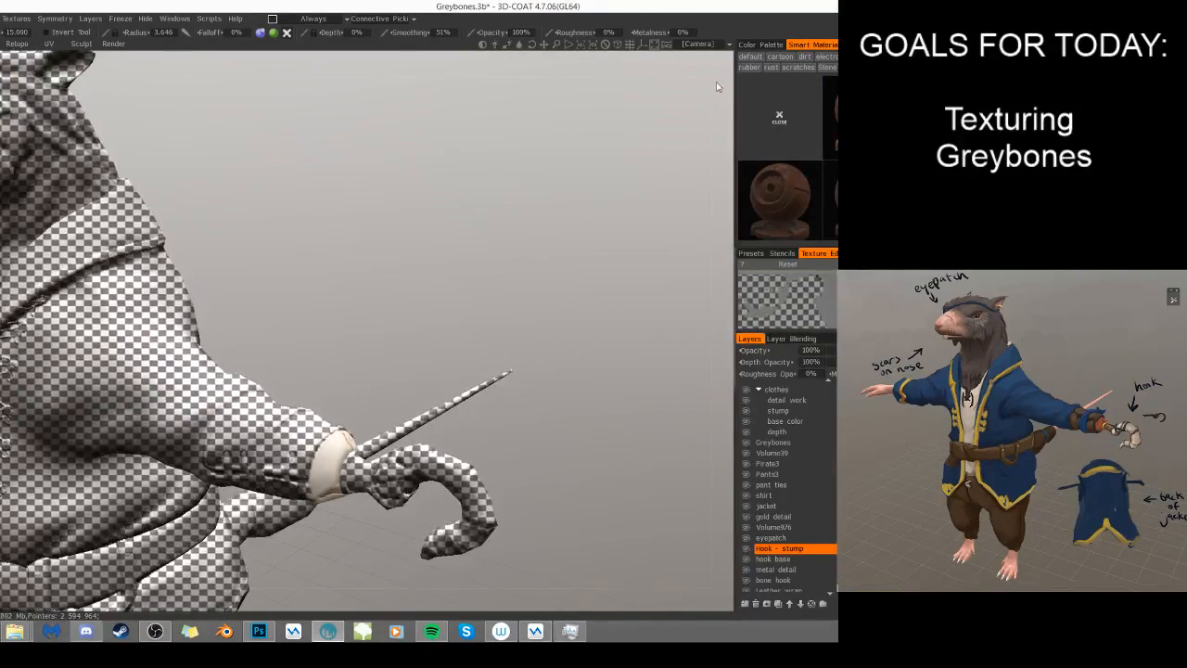
scroll(781, 158, "down", 2)
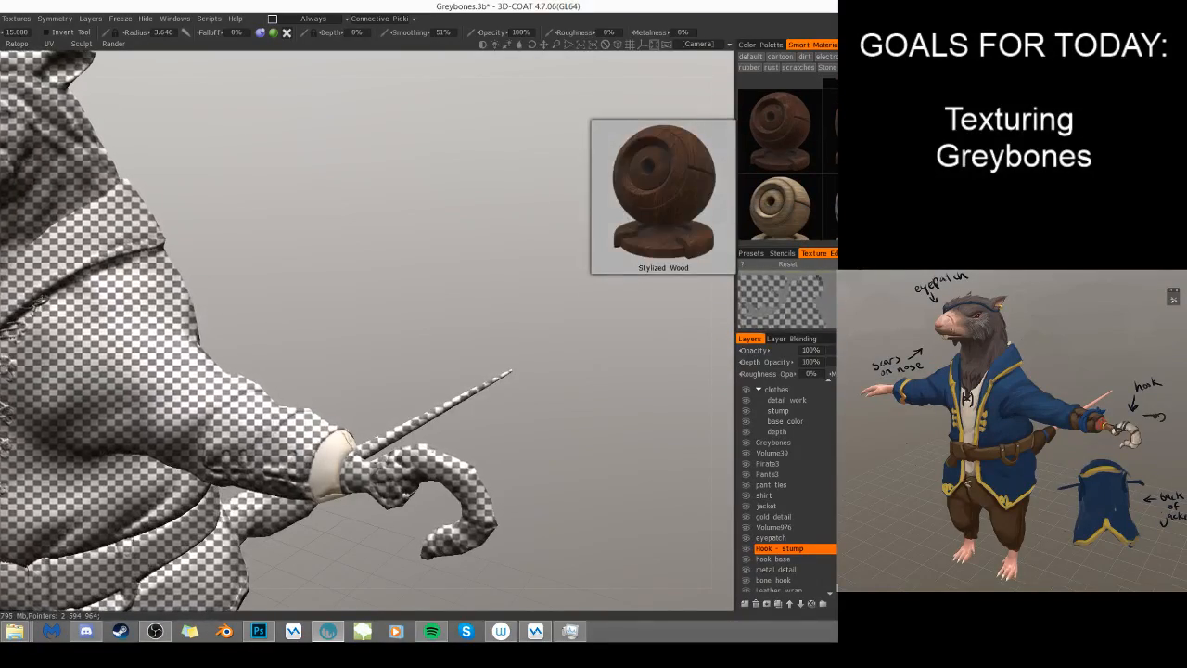
mouse_move(781, 130)
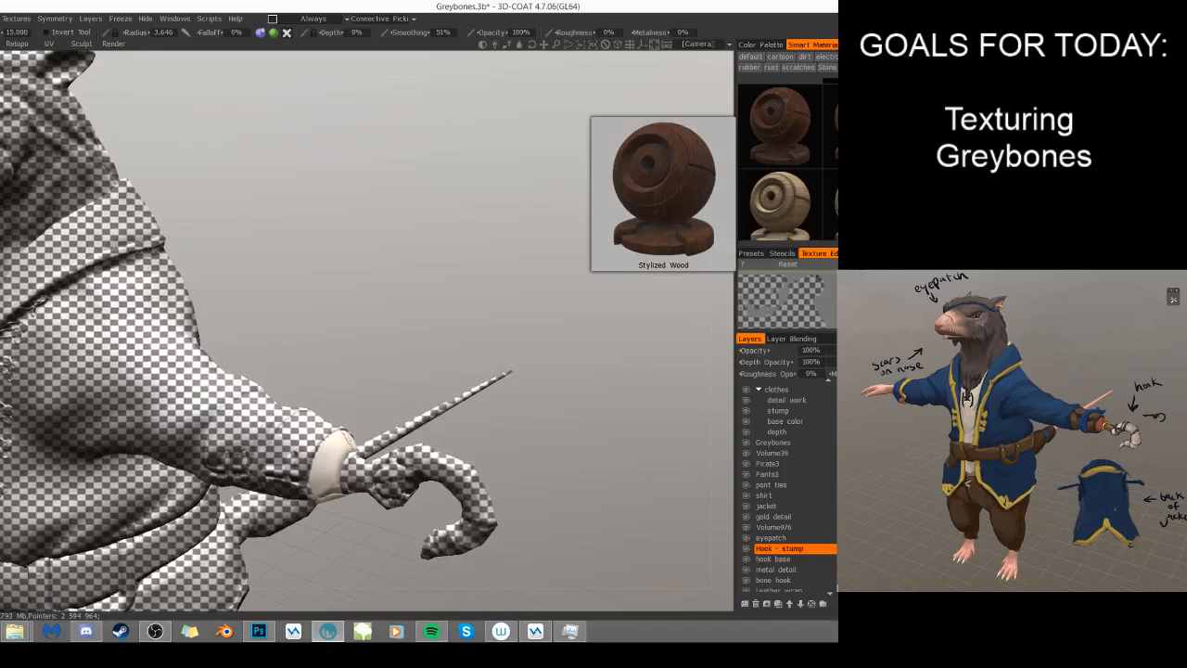
left_click(781, 130)
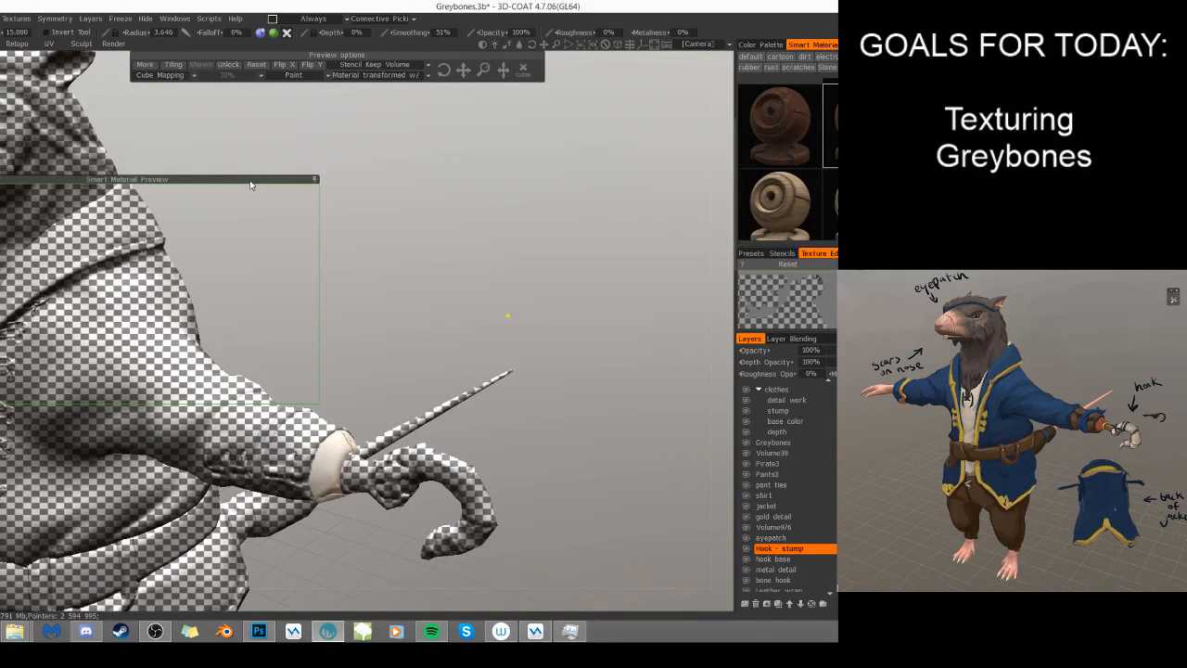
left_click_drag(250, 185, 439, 321)
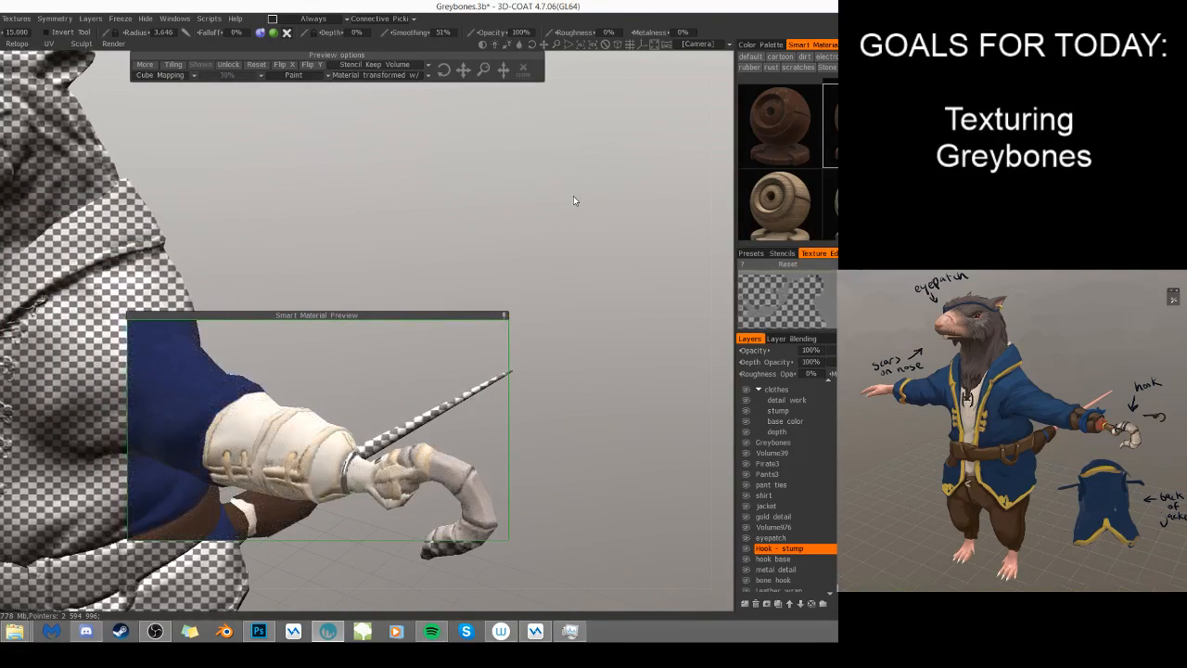
- Make the stump layer in the clothes group the active painting layer
scroll(788, 469, "up", 2)
left_click(792, 456)
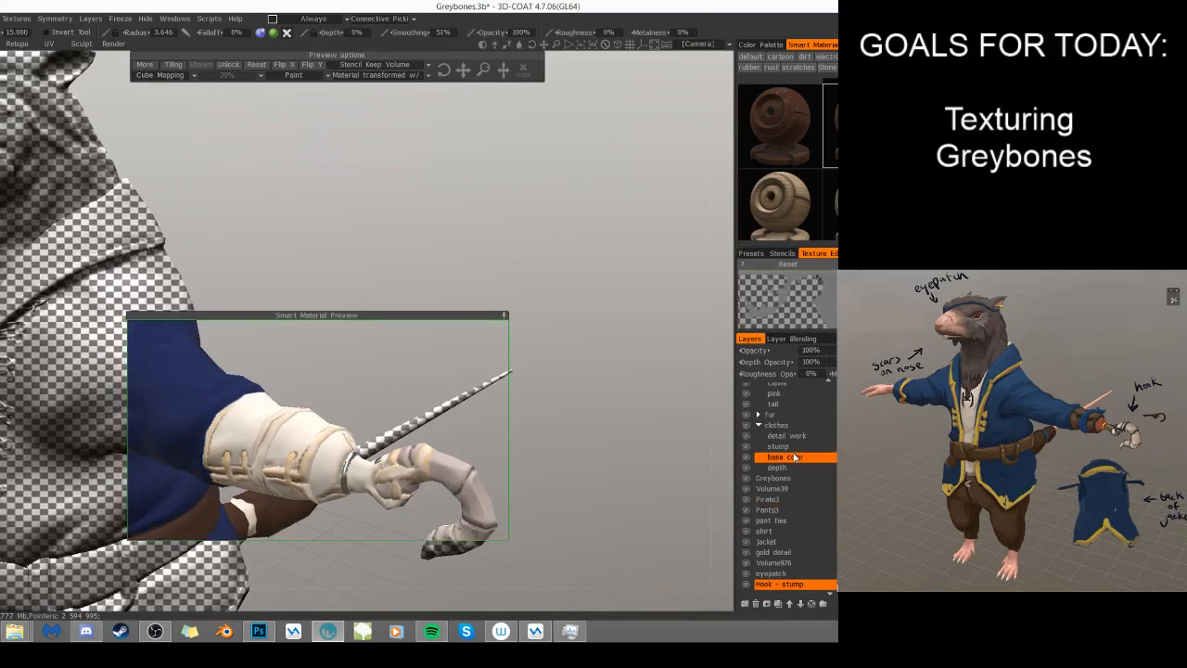
left_click(795, 446)
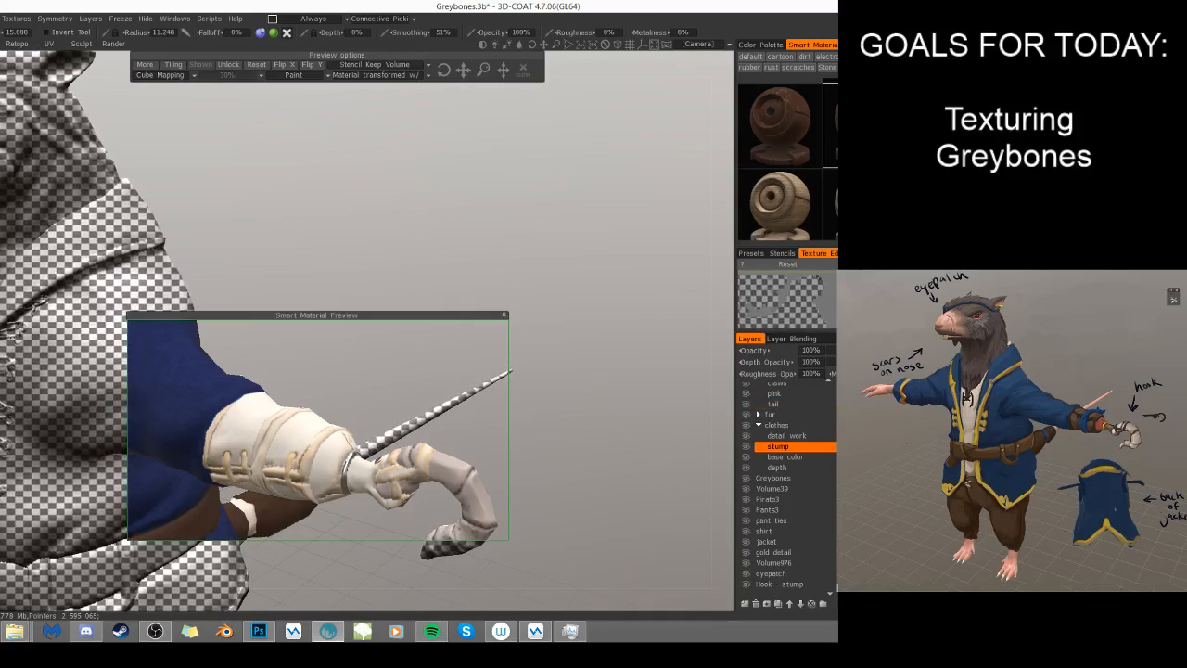
- Look through the wood smart materials, then collapse the material preview and close the active material
scroll(830, 160, "down", 1)
scroll(830, 159, "down", 2)
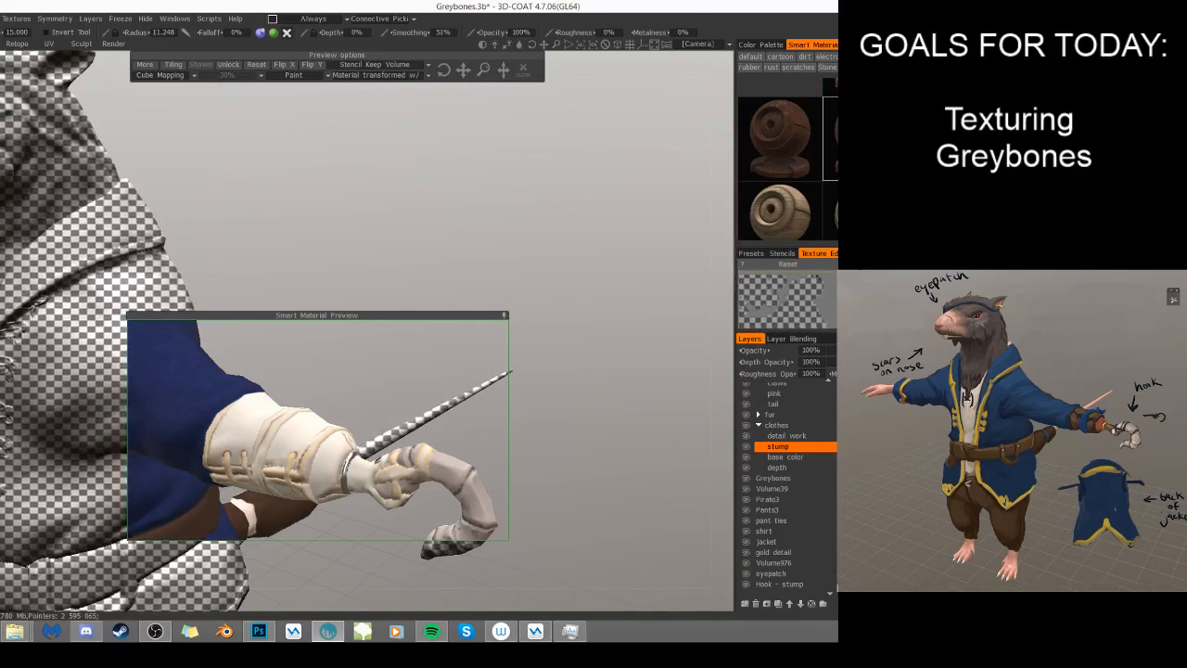
mouse_move(813, 134)
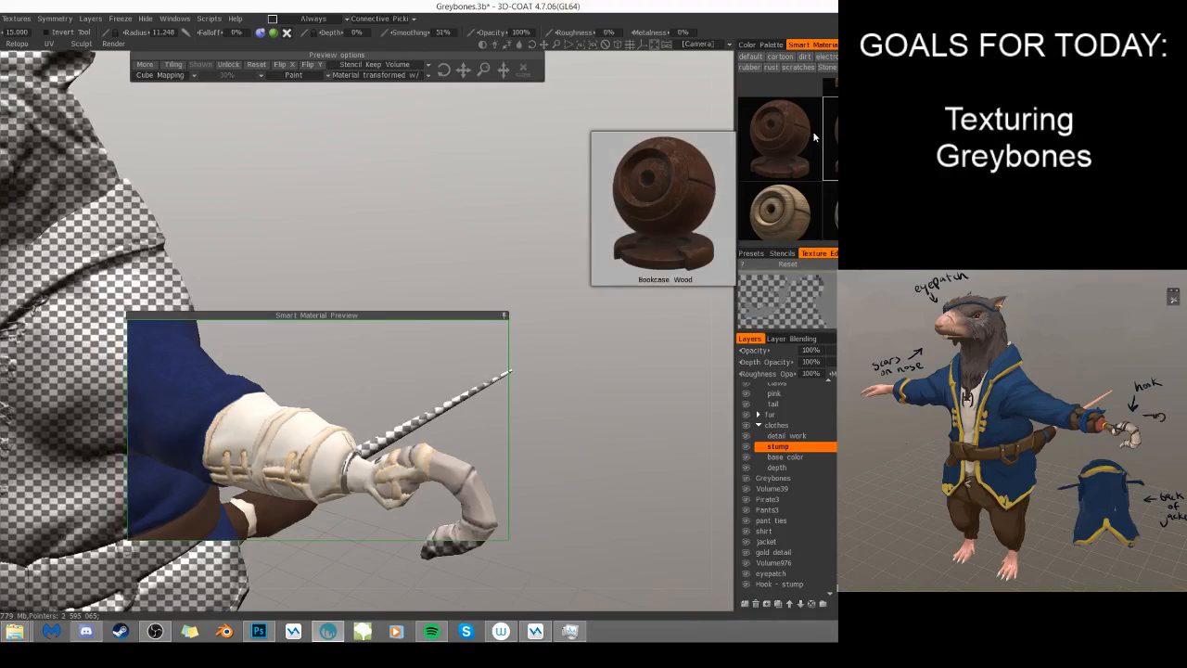
scroll(814, 135, "up", 1)
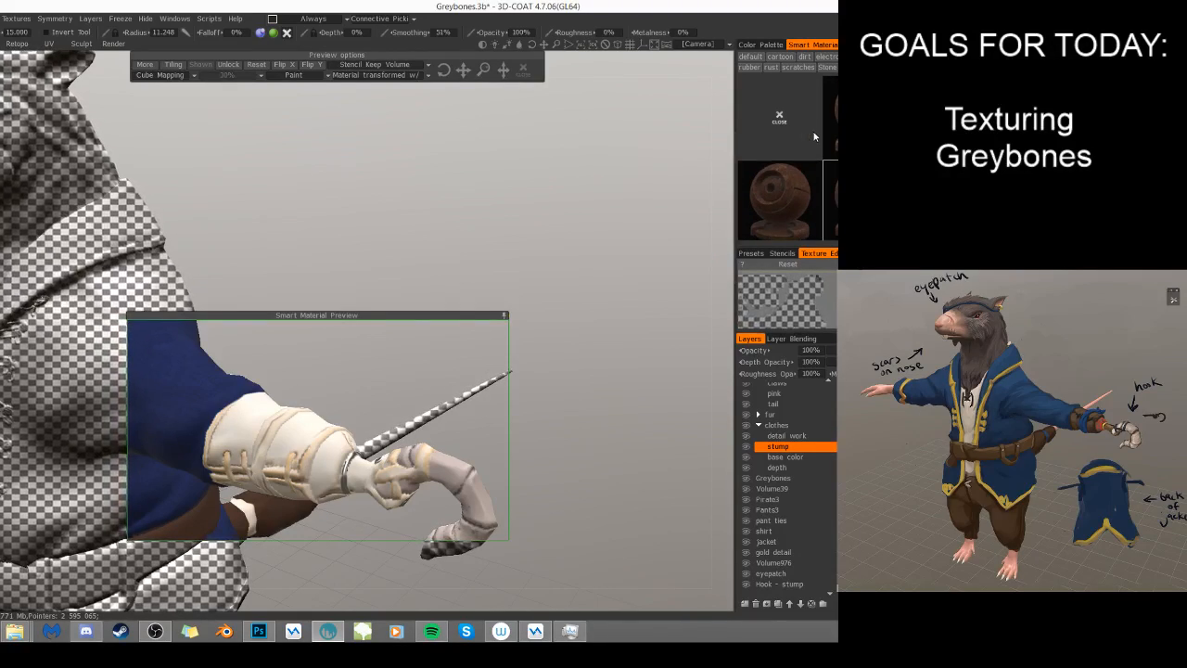
scroll(813, 134, "down", 1)
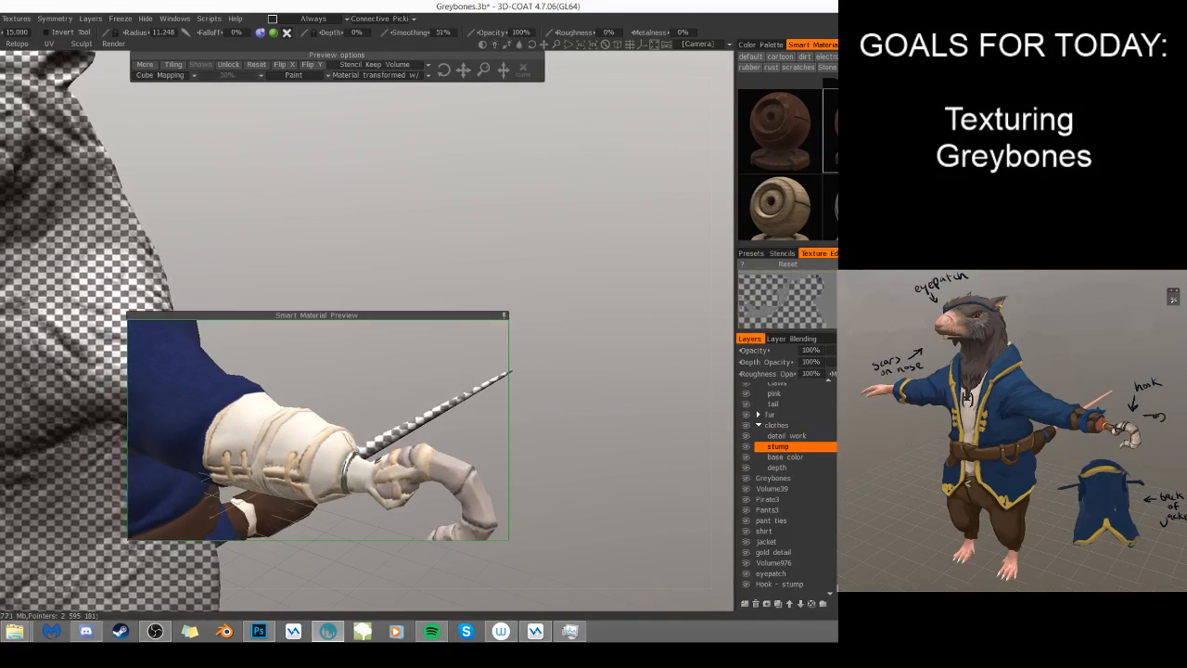
left_click(504, 316)
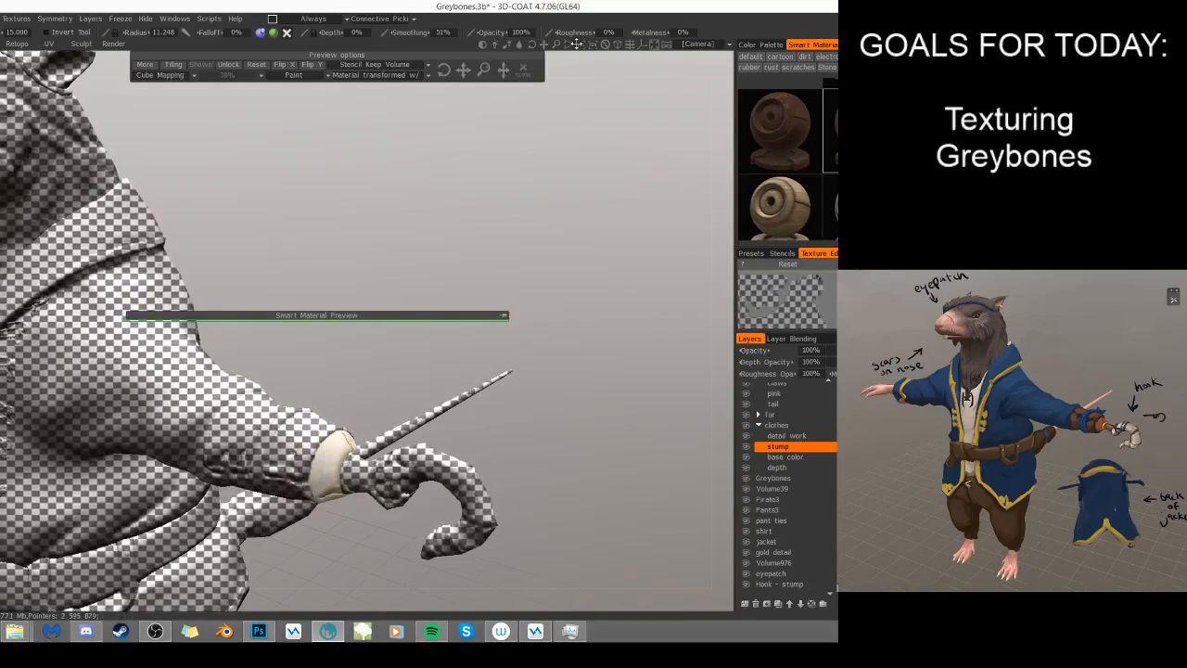
left_click(528, 74)
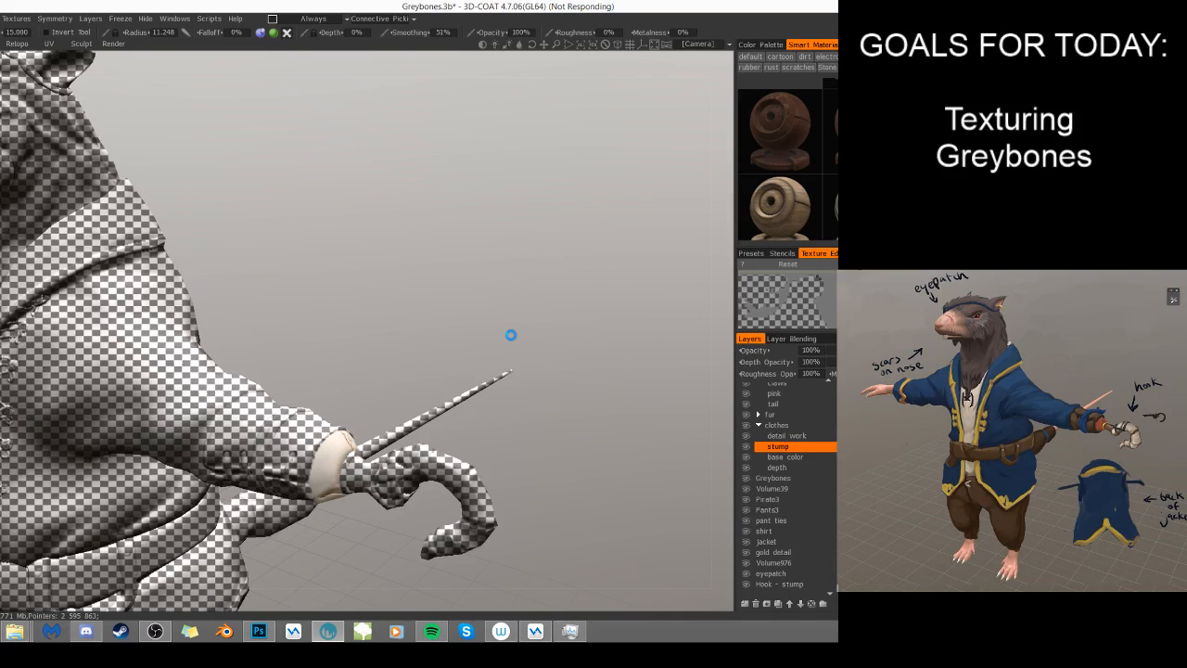
- Undo a test brush stroke on the hook arm's wrap and reactivate the Stylized Wood smart material
left_click_drag(309, 449, 319, 456)
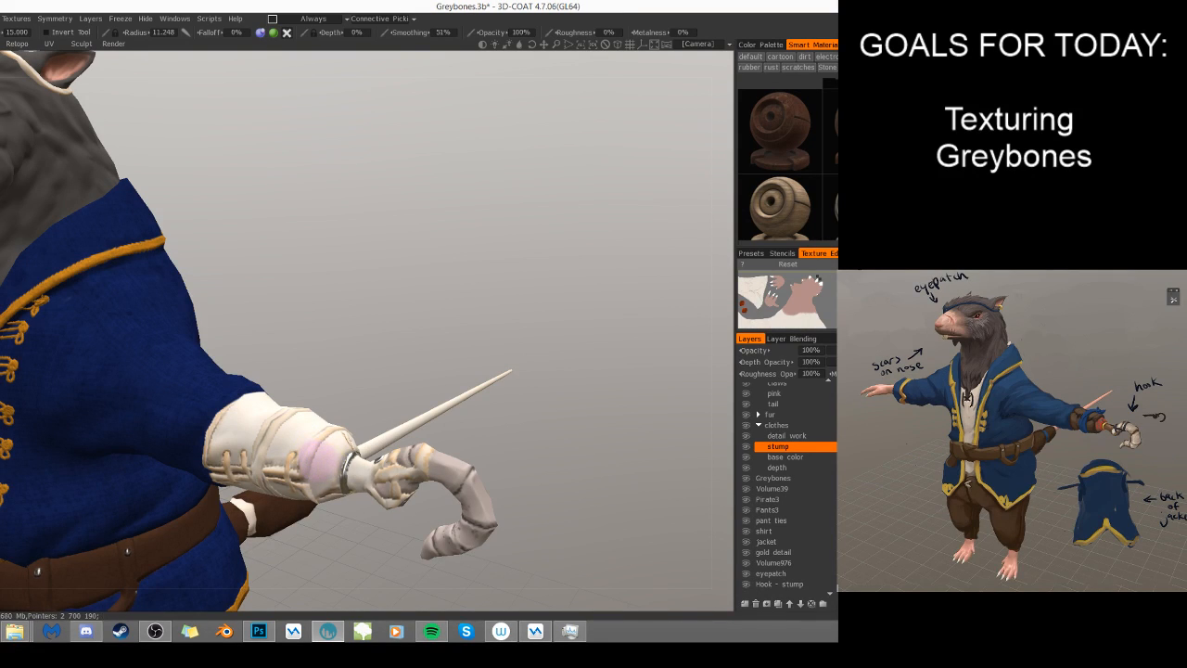
key("ctrl+z")
left_click(831, 130)
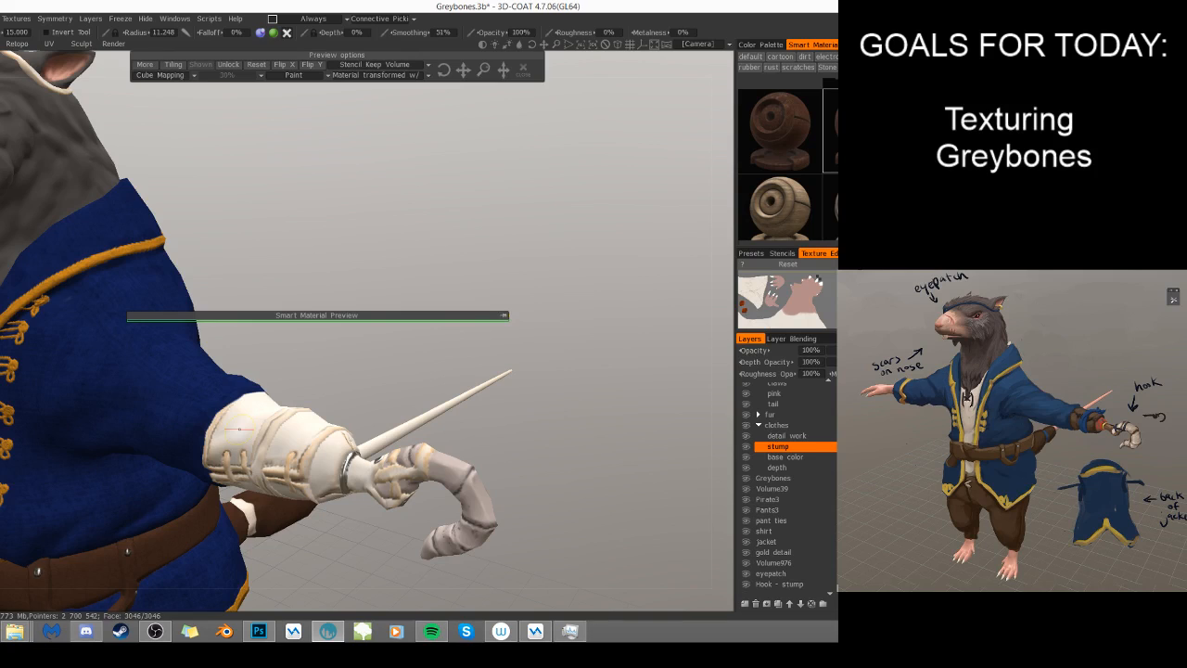
scroll(784, 186, "up", 1)
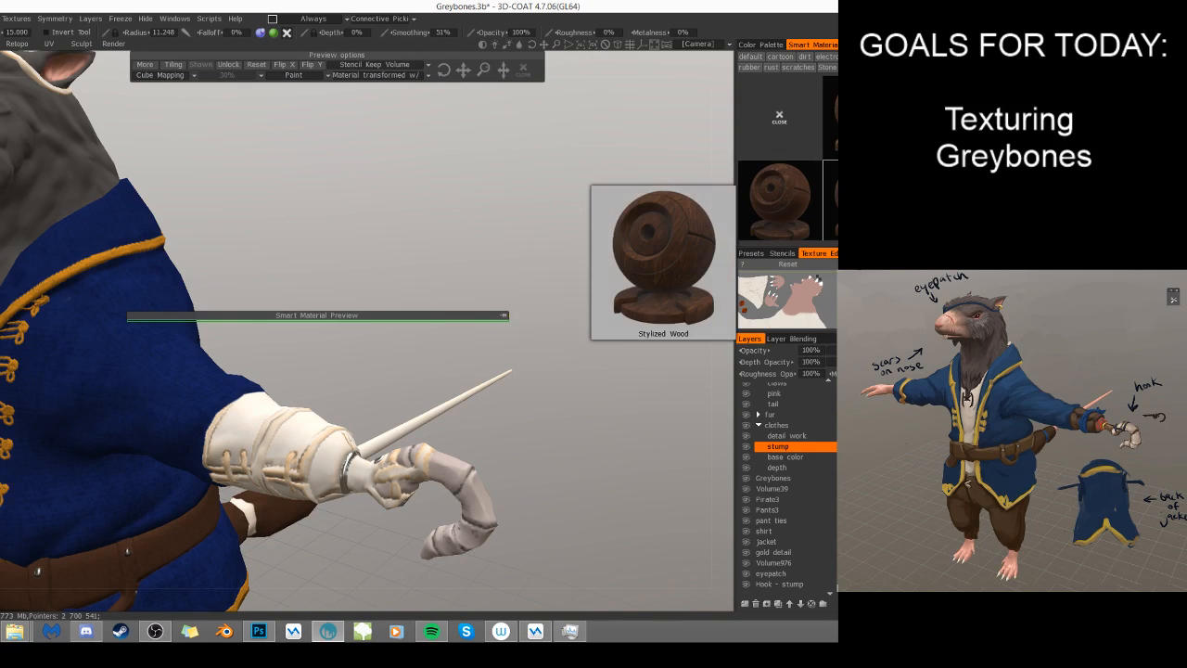
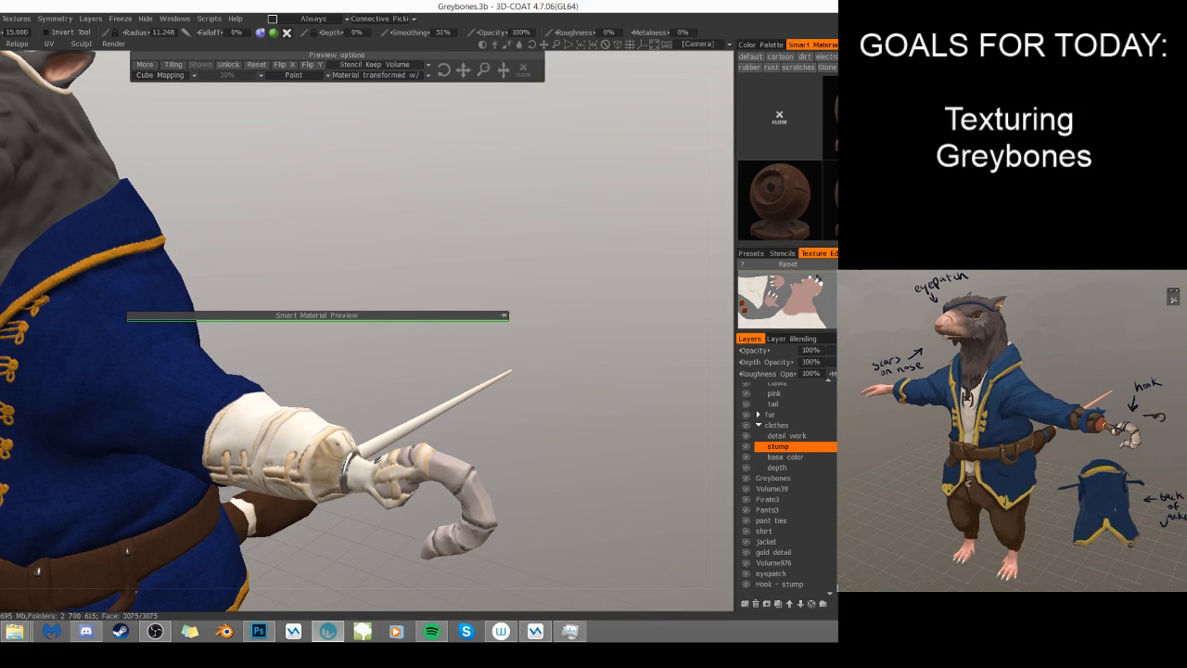
- Paint the Stylized Wood material all around the stump section between the arm wrap and the hook base
left_click(324, 471)
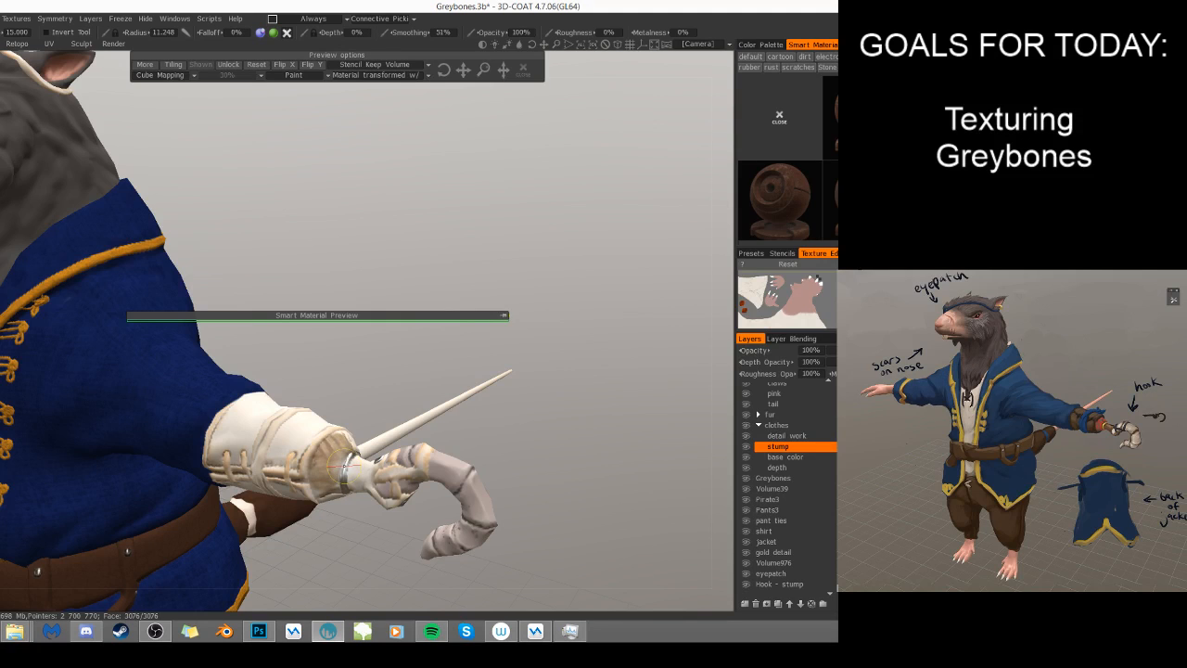
left_click_drag(366, 518, 327, 492)
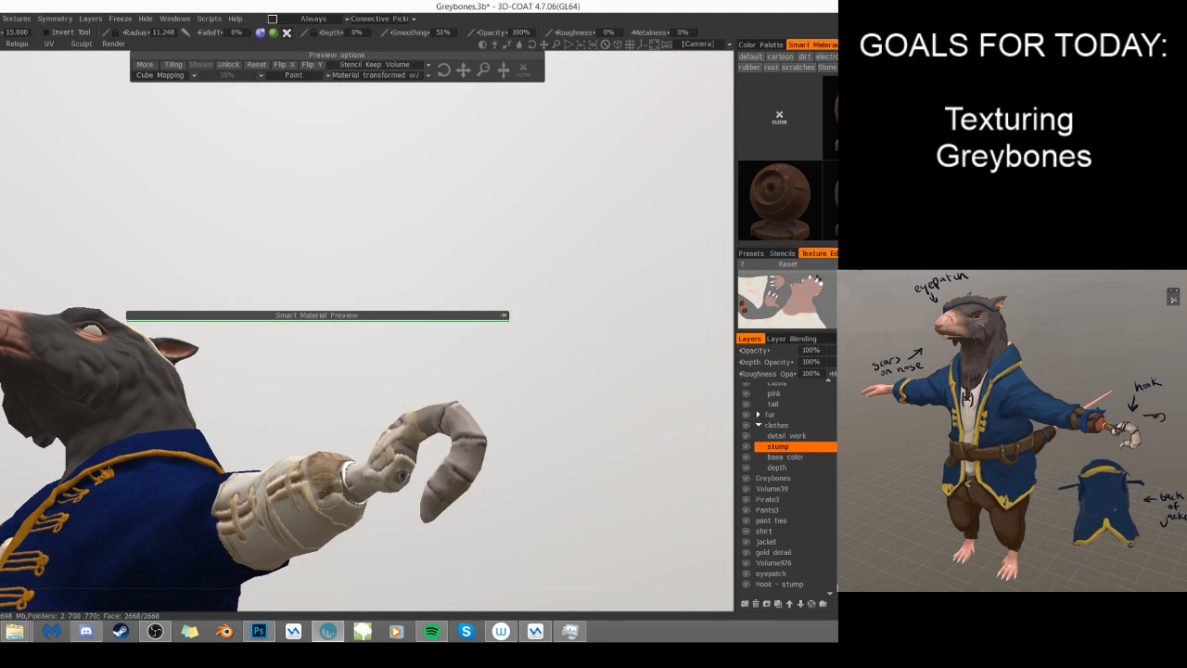
left_click_drag(334, 464, 349, 516)
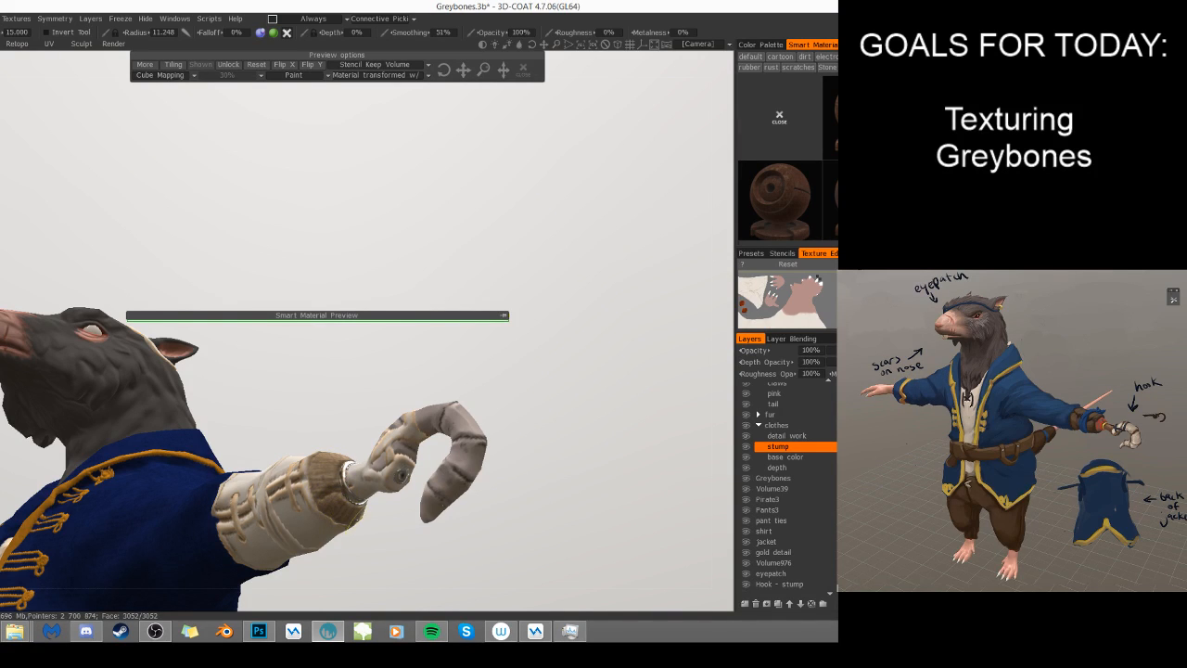
left_click_drag(416, 538, 220, 566)
left_click_drag(373, 460, 373, 500)
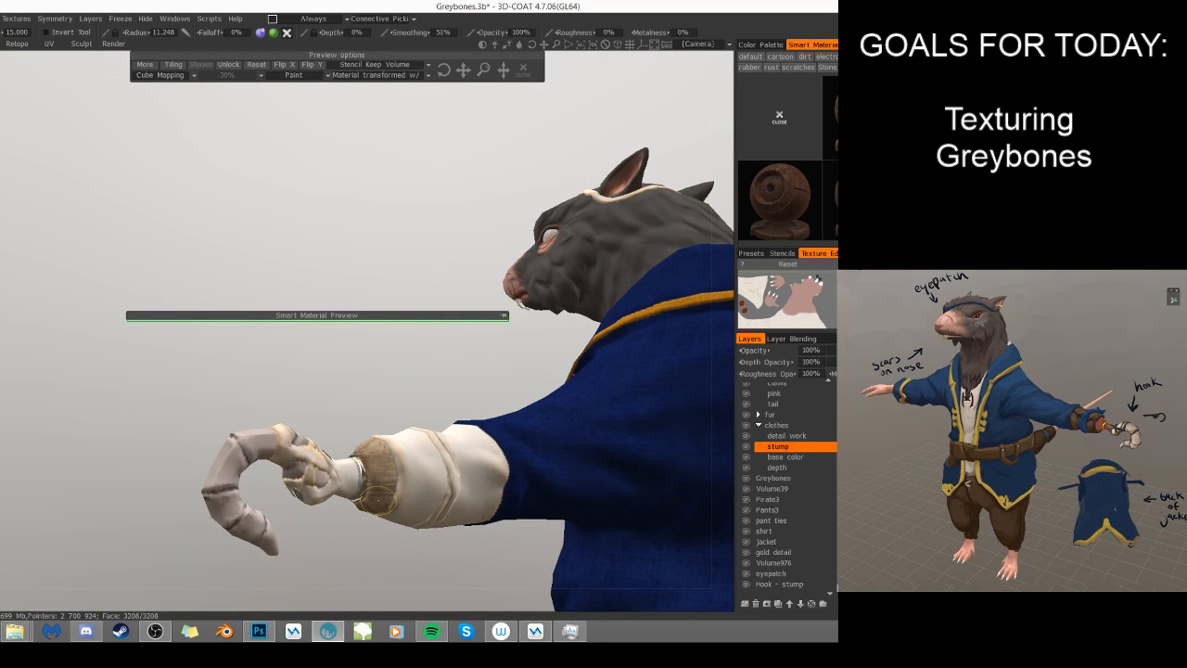
mouse_move(376, 501)
right_mouse_down()
mouse_move(405, 574)
mouse_move(598, 551)
right_mouse_up()
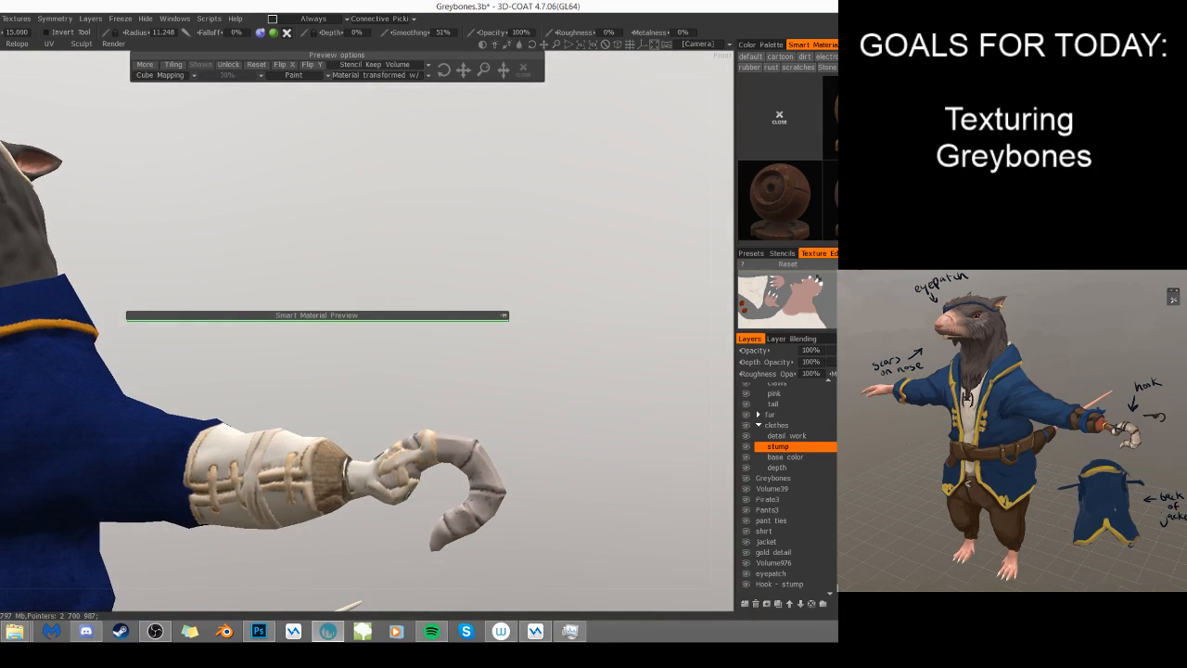
- Freeze everything outside the hook base by freezing the transparent pixels of the hook base layer
mouse_move(833, 201)
left_click_drag(592, 325, 579, 428)
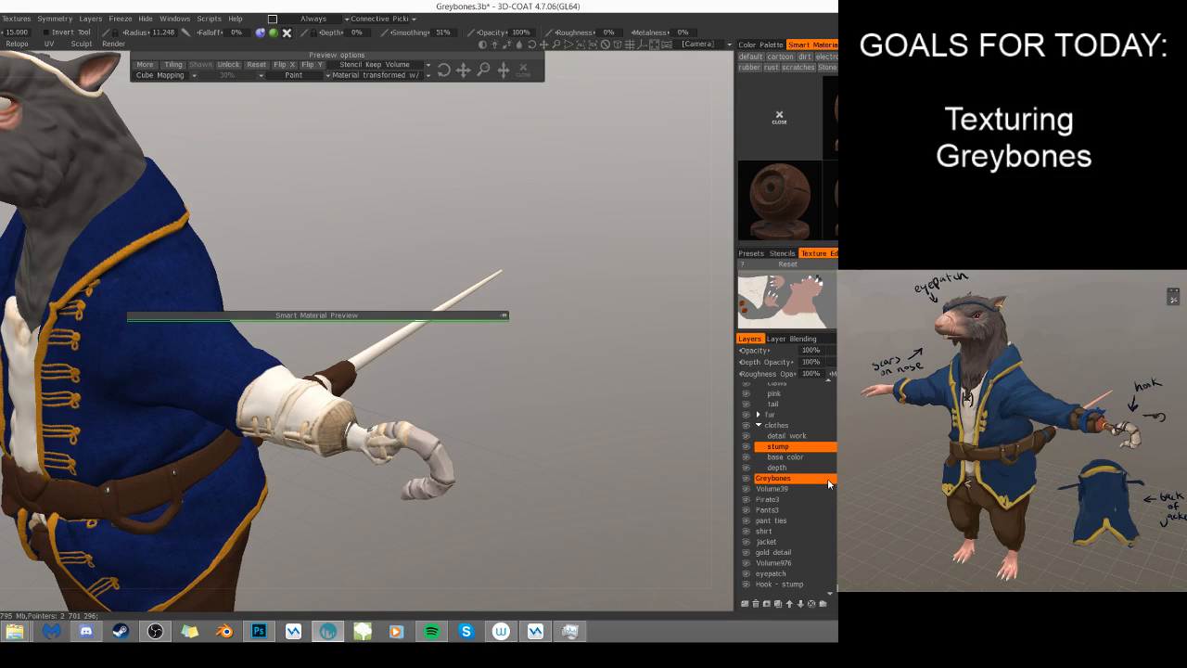
scroll(820, 505, "down", 1)
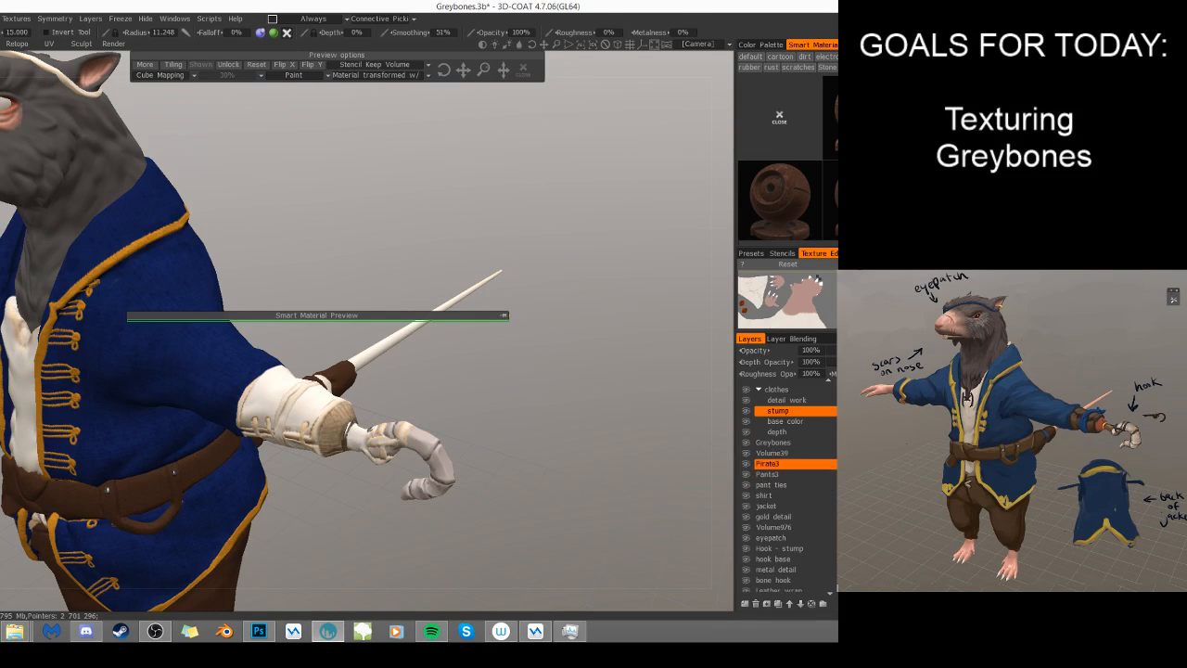
right_click(766, 561)
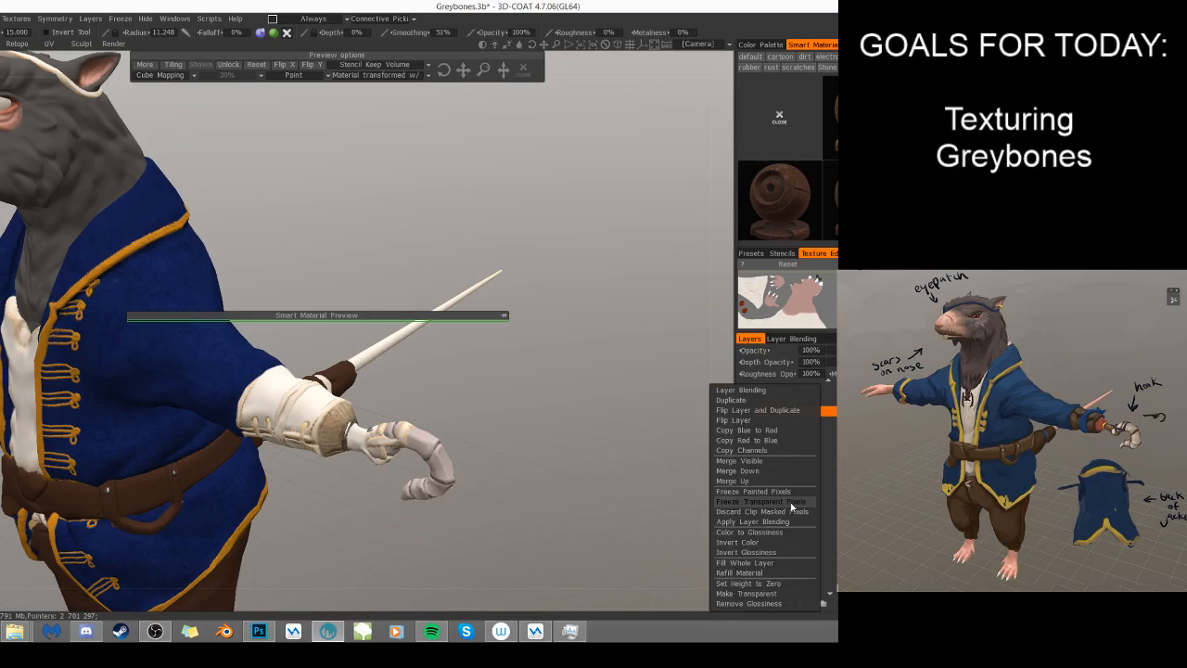
left_click(790, 502)
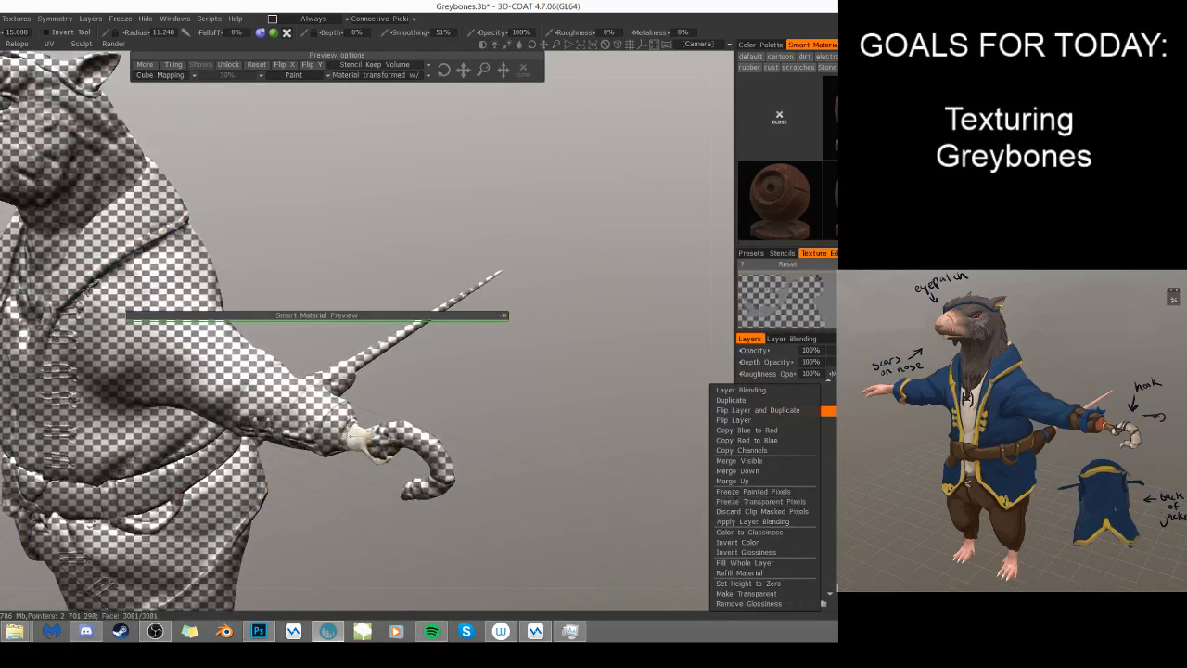
- Paint the Stylized Wood material over all sides of the unfrozen hook base, then clear the freeze mask
left_click(362, 438)
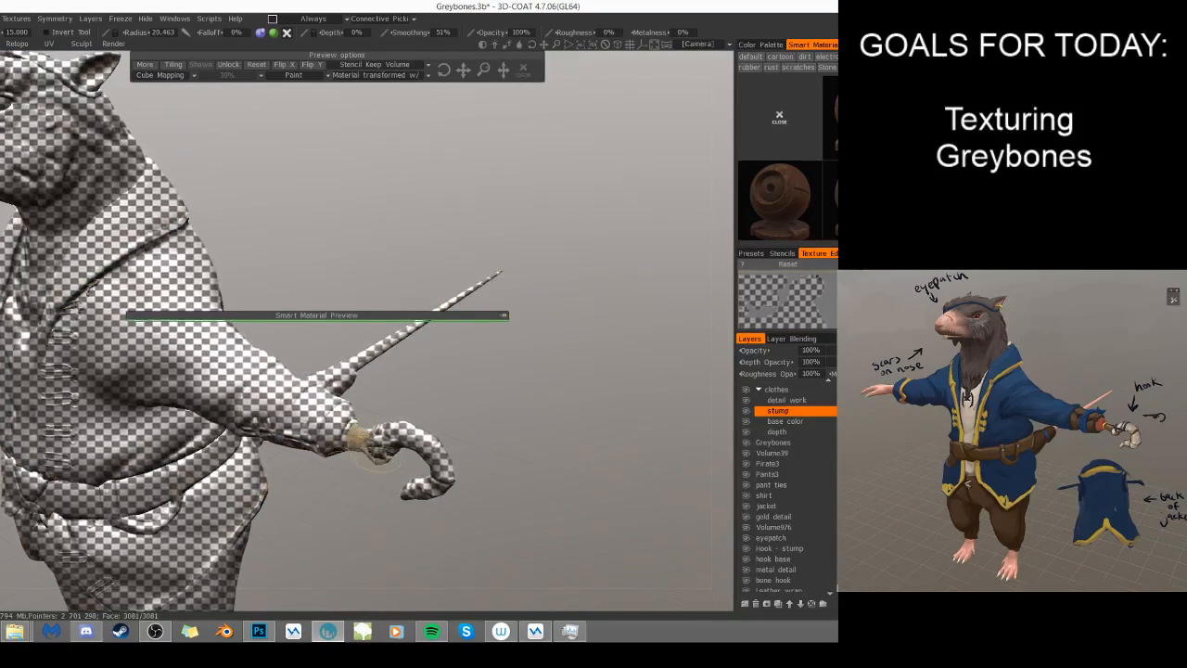
left_click_drag(390, 521, 394, 426)
left_click_drag(491, 594, 396, 627)
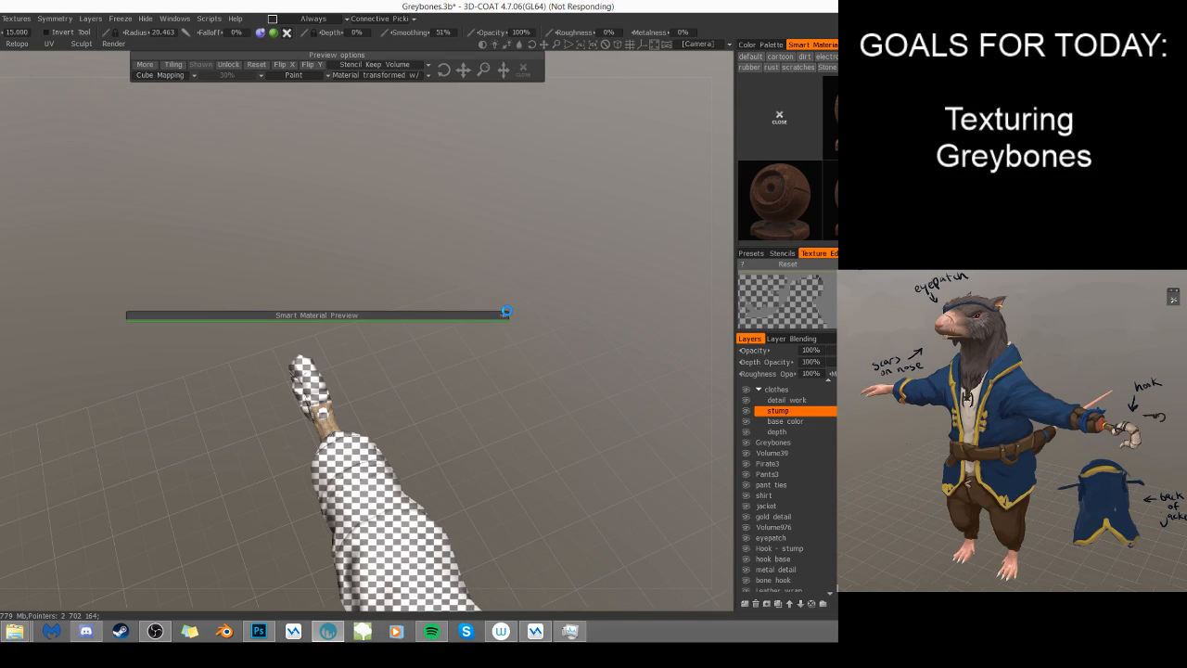
key("space")
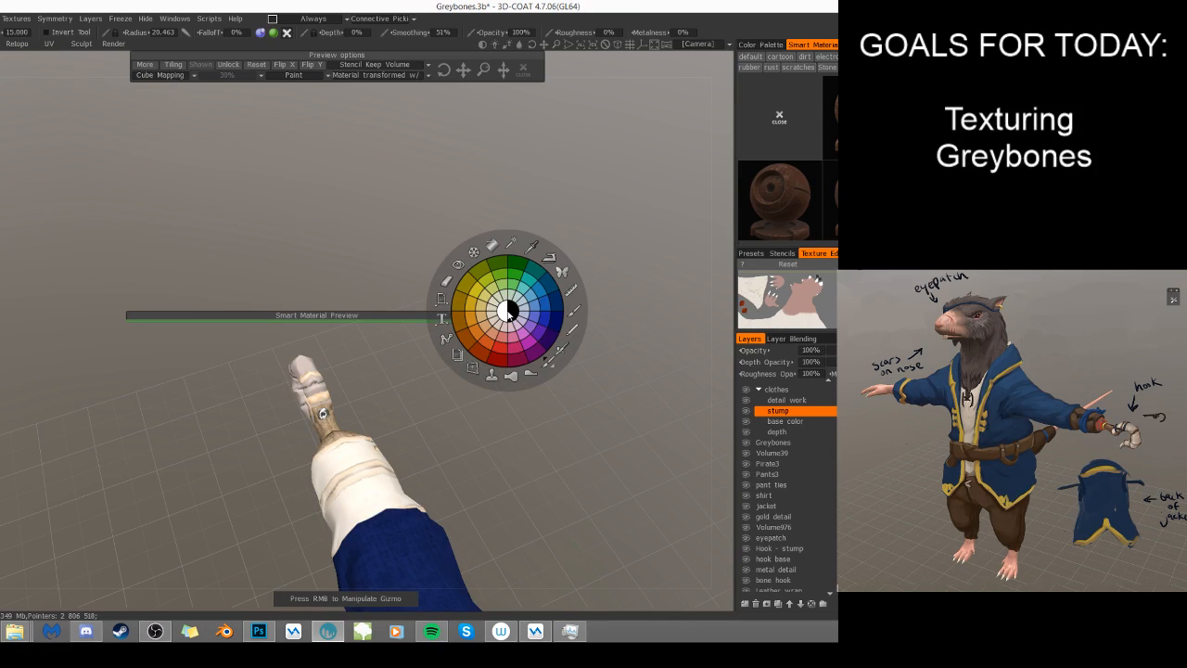
middle_click_drag(535, 435, 509, 374)
scroll(527, 368, "up", 5)
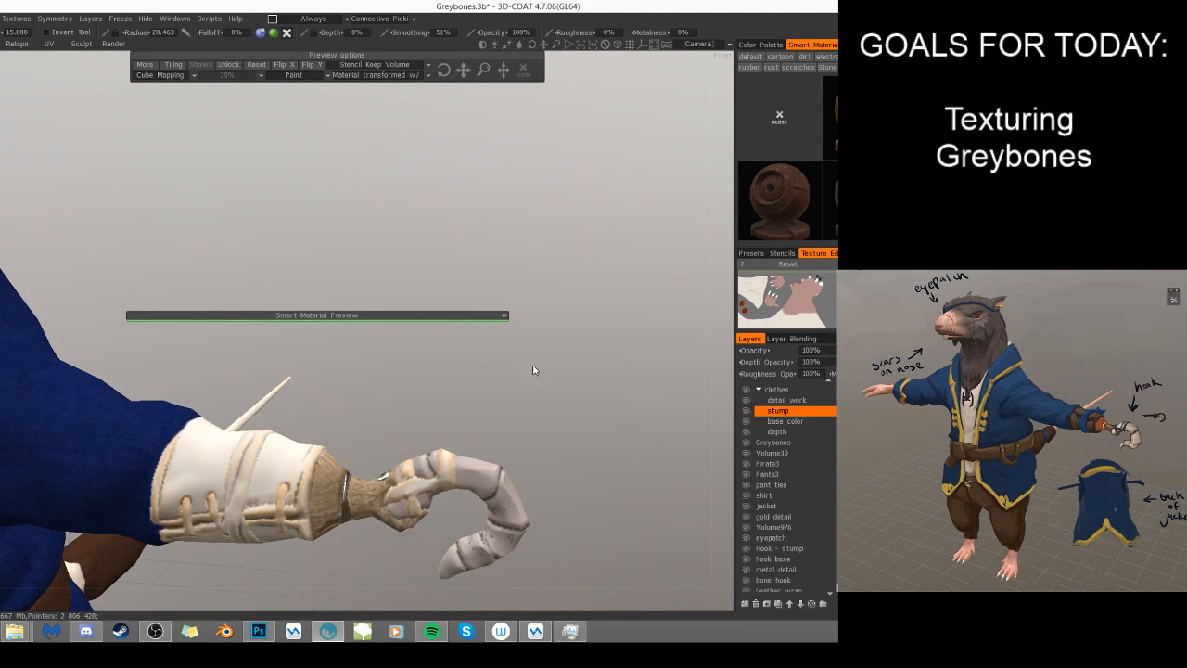
- Freeze the transparent pixels of the Leather wrap layer so that only the arm wrap can be painted
scroll(458, 402, "down", 6)
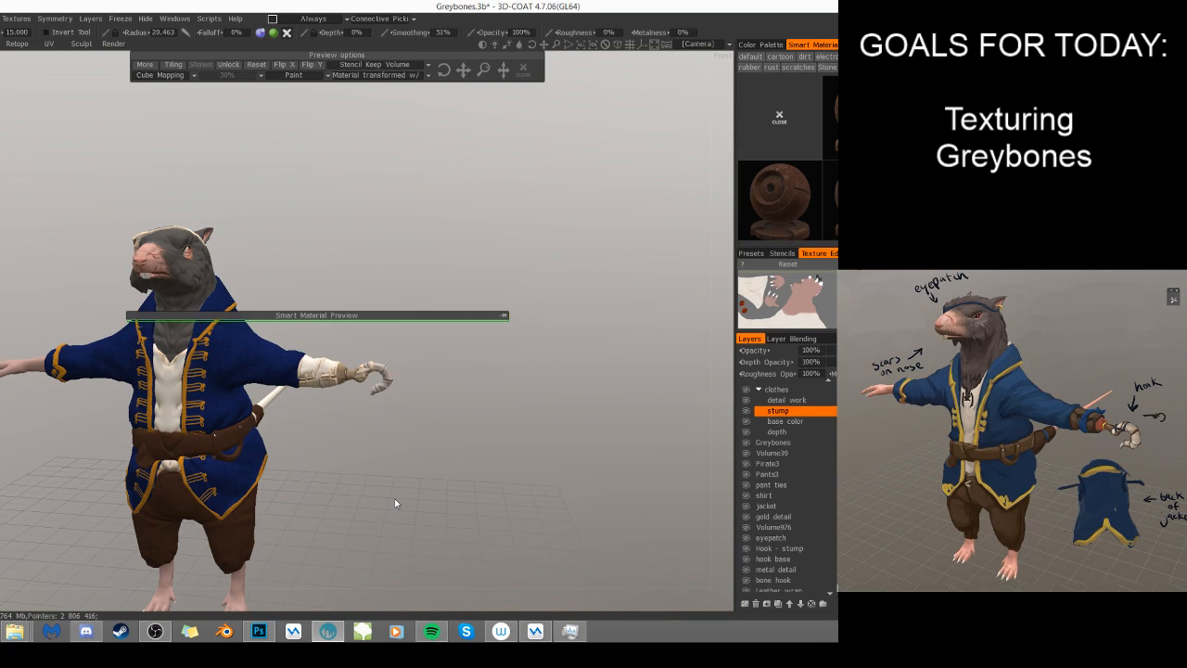
scroll(789, 562, "down", 1)
right_click(798, 554)
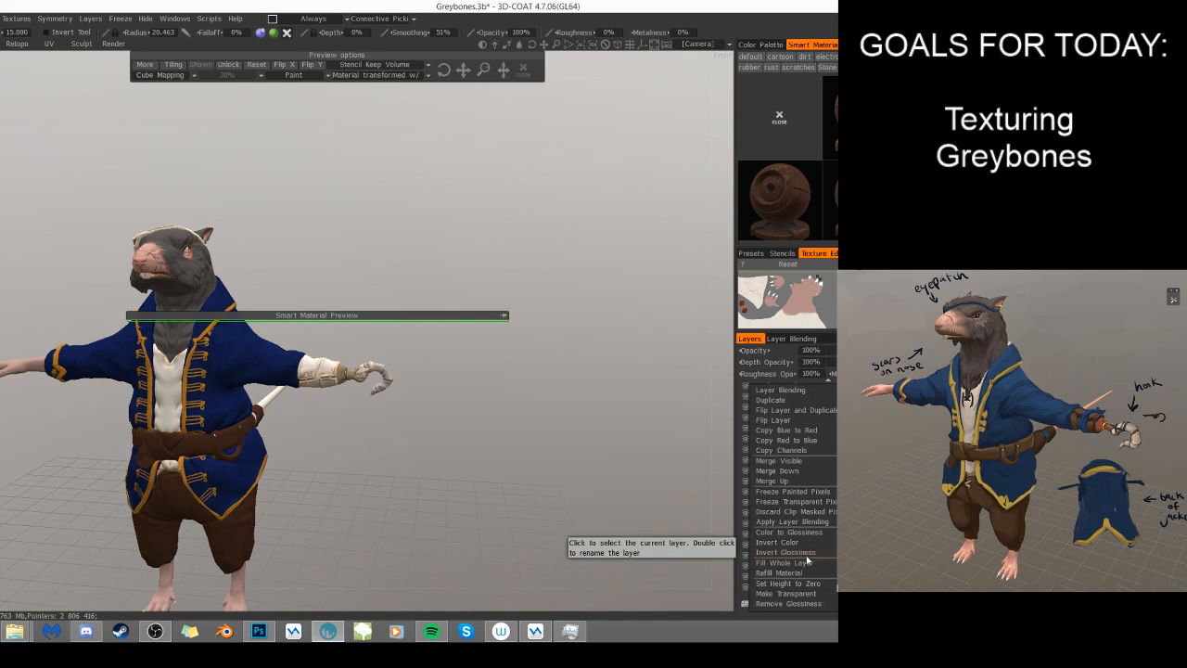
left_click(831, 502)
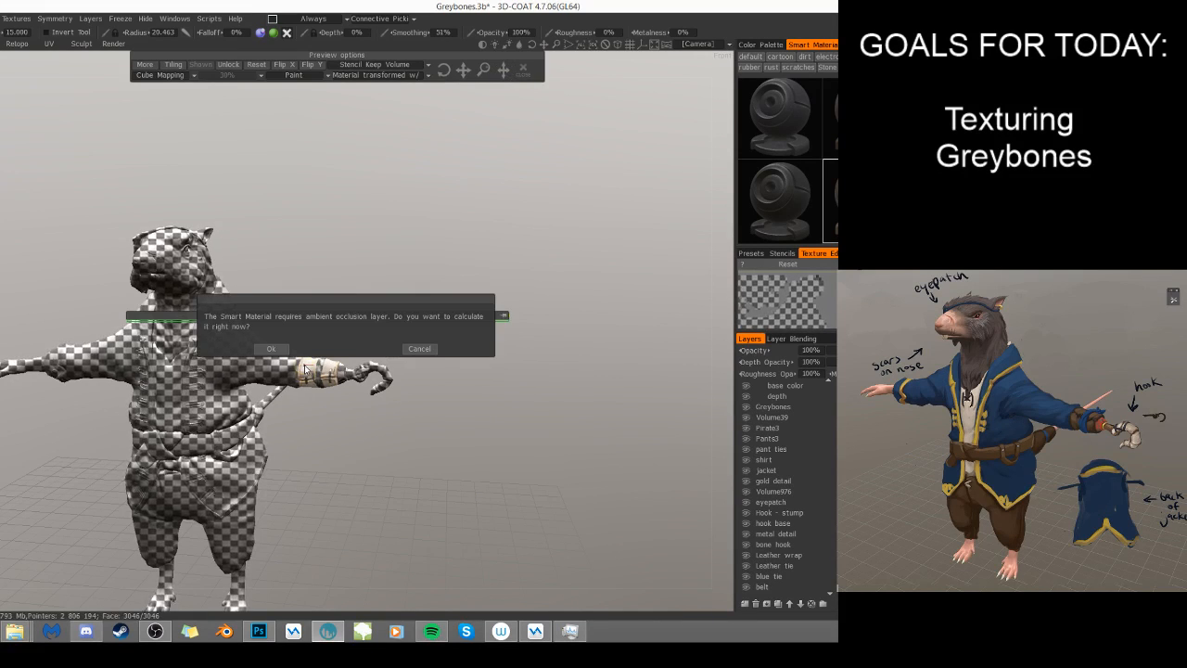
- Decline the ambient occlusion calculation, paint the dark brown smart material all around the arm wrap, and clear the freeze mask
left_click(418, 349)
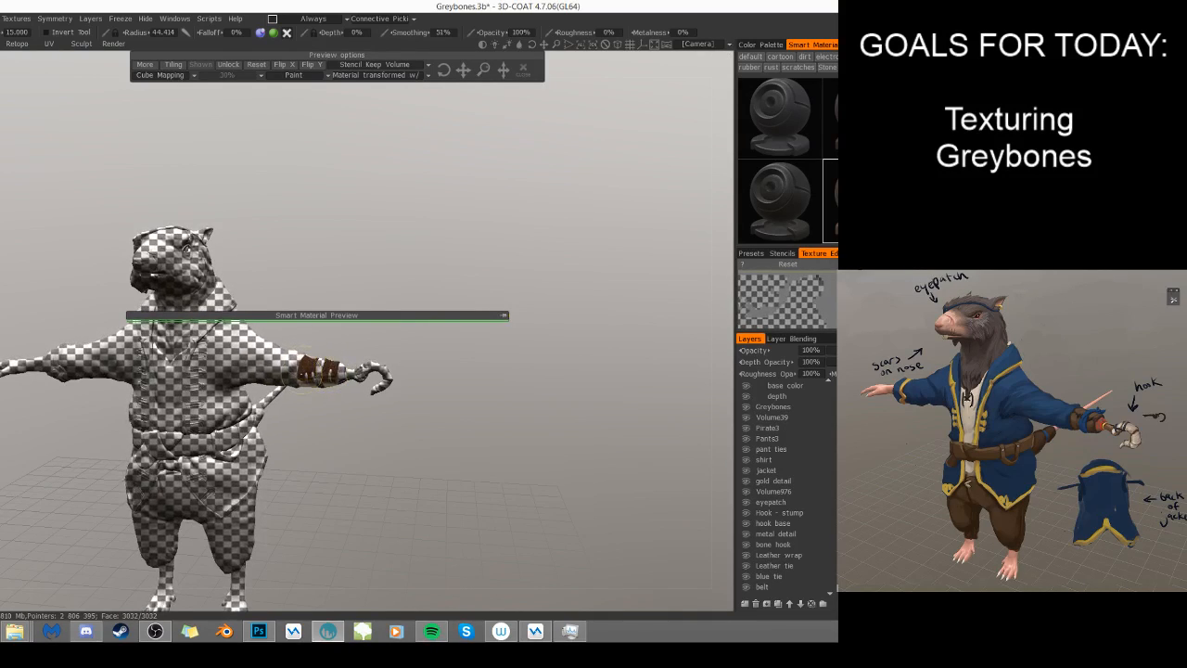
mouse_move(334, 380)
left_mouse_down("alt")
mouse_move(321, 232)
mouse_move(325, 391)
left_mouse_up("alt")
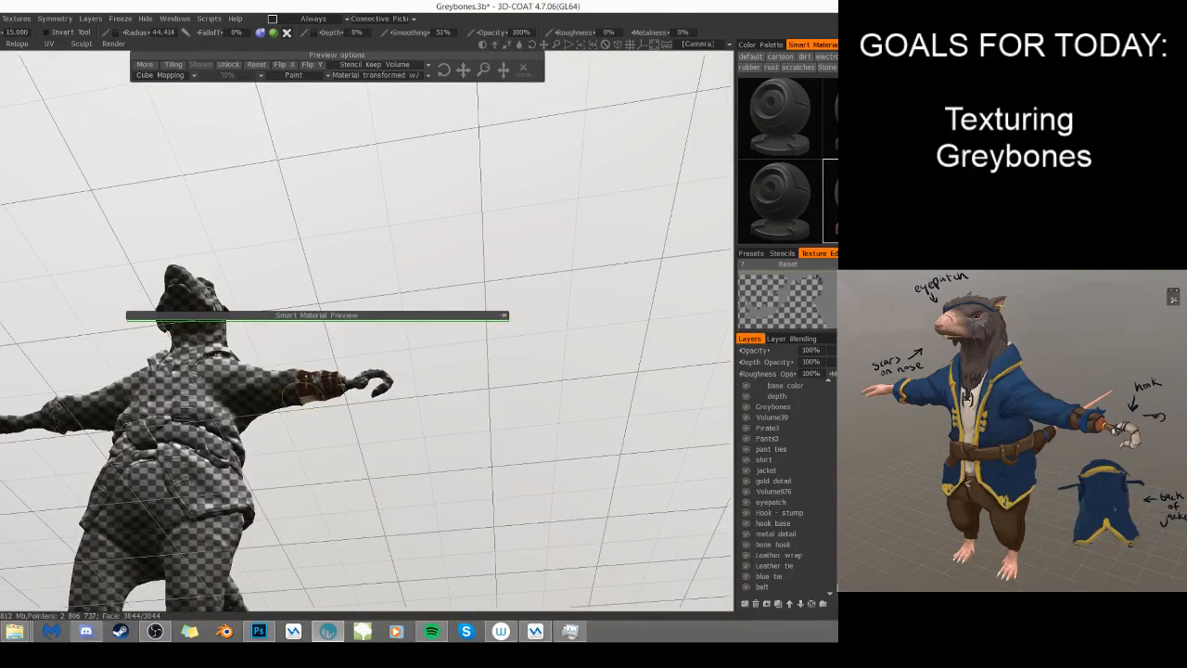
left_click_drag(442, 411, 330, 416, "alt")
mouse_move(335, 367)
left_mouse_down()
mouse_move(340, 382)
mouse_move(373, 374)
mouse_move(351, 371)
mouse_move(408, 445)
mouse_move(590, 544)
mouse_move(440, 417)
left_mouse_up()
middle_click_drag(440, 417, 434, 494, "alt")
right_click_drag(434, 495, 529, 479, "alt")
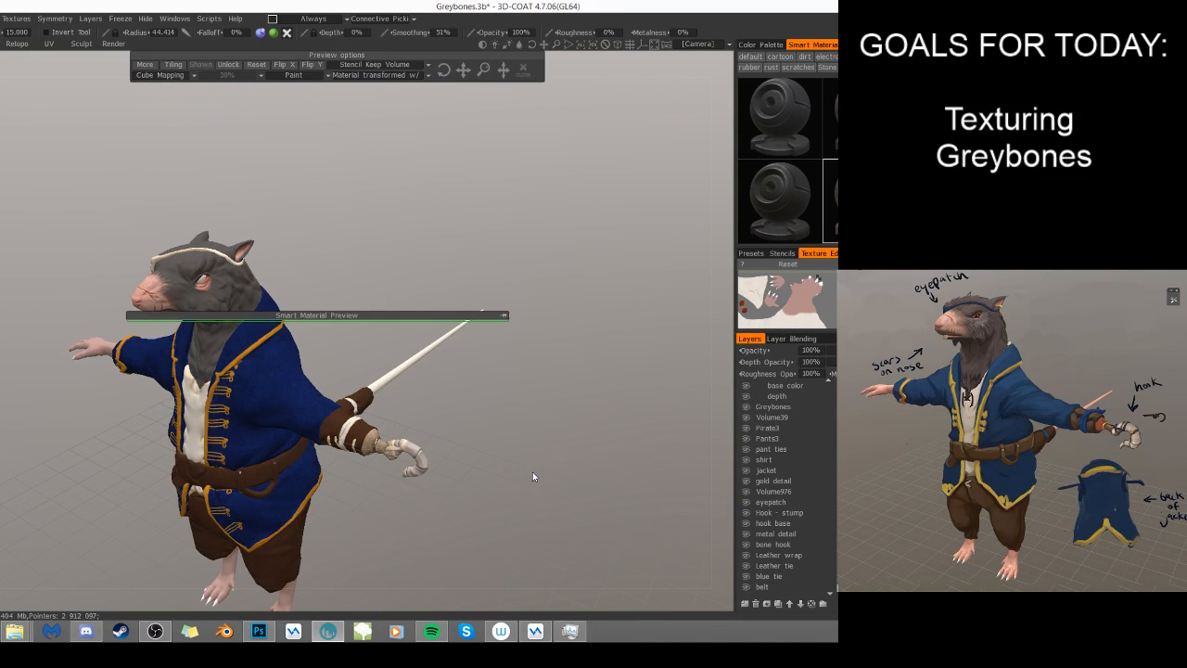
- Freeze the transparent pixels of the Leather tie layer to isolate the ties on the arm wrap and hook
right_click_drag(419, 567, 452, 549)
left_click_drag(453, 549, 505, 508)
left_click(789, 513)
left_click(786, 535)
left_click(784, 554)
left_click(786, 566)
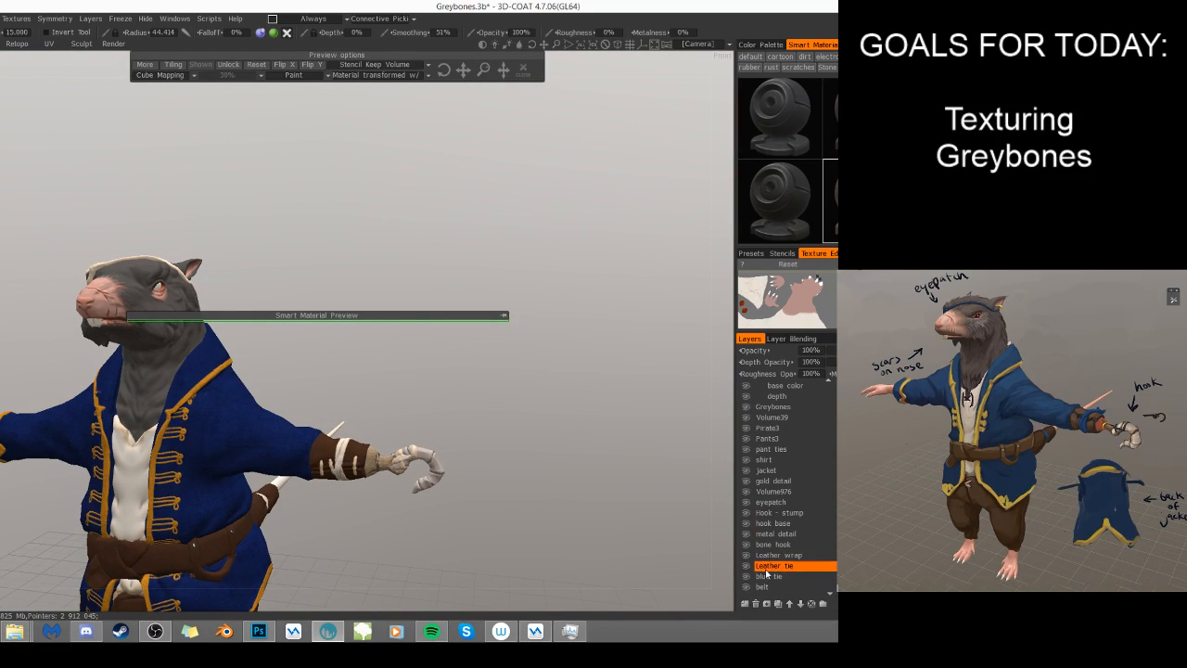
right_click(766, 567)
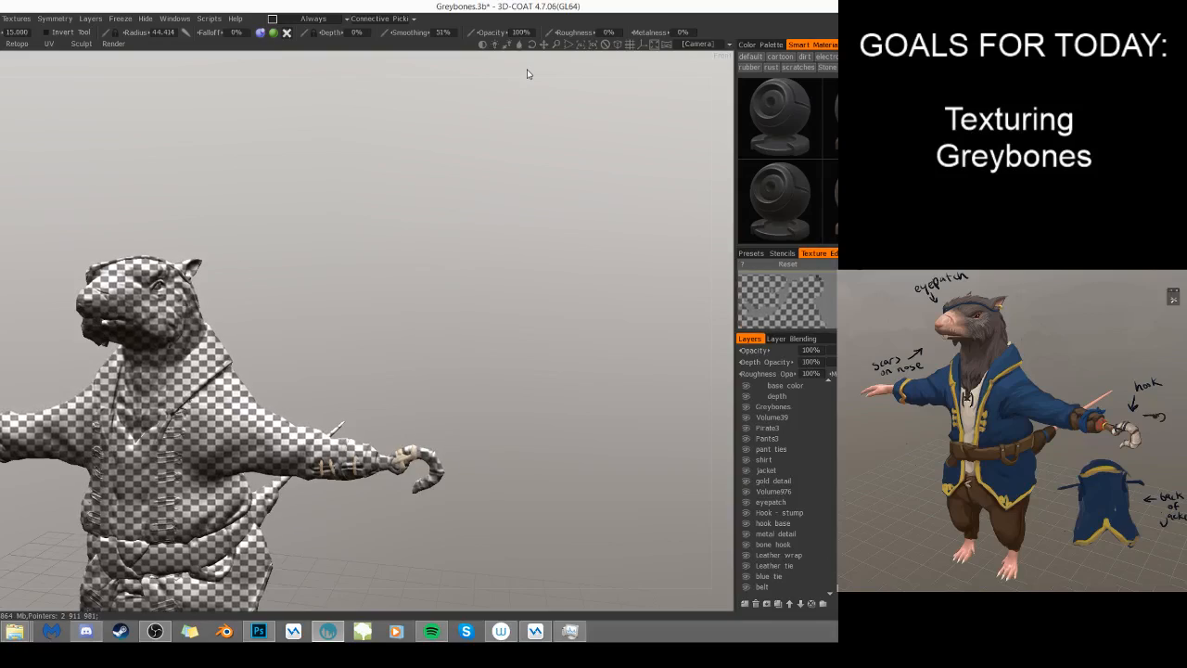
- Choose a near-black paint color, paint the leather ties on the wrap and hook from all sides, and clear the freeze mask
left_click(858, 45)
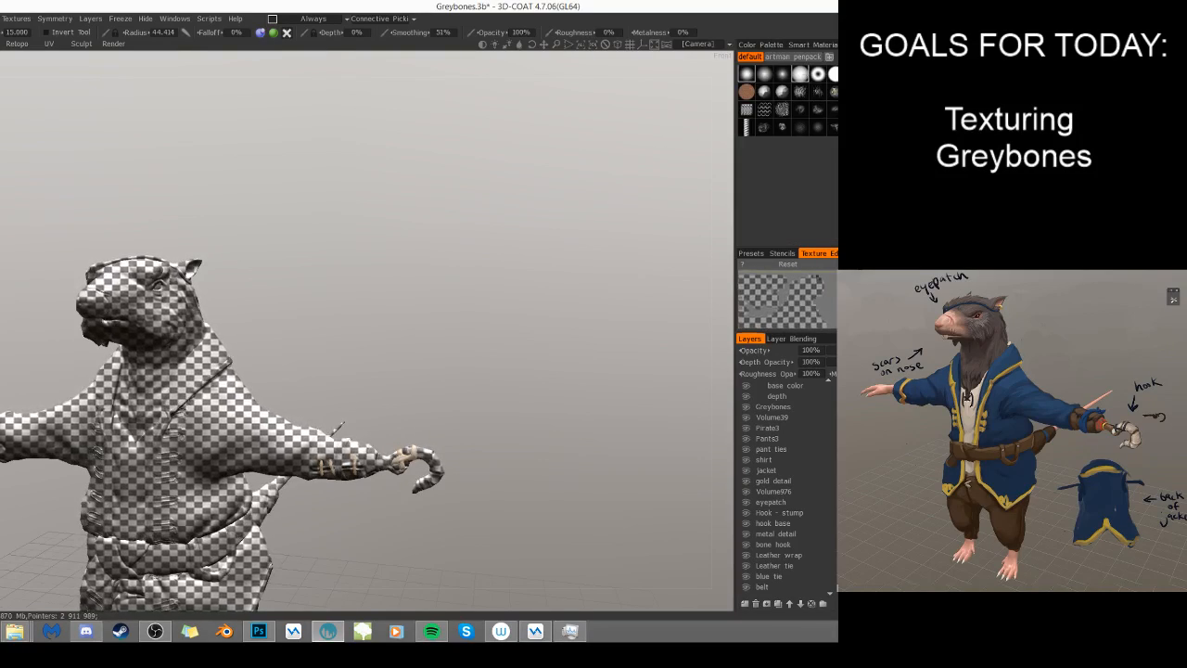
left_click(773, 44)
left_click(858, 236)
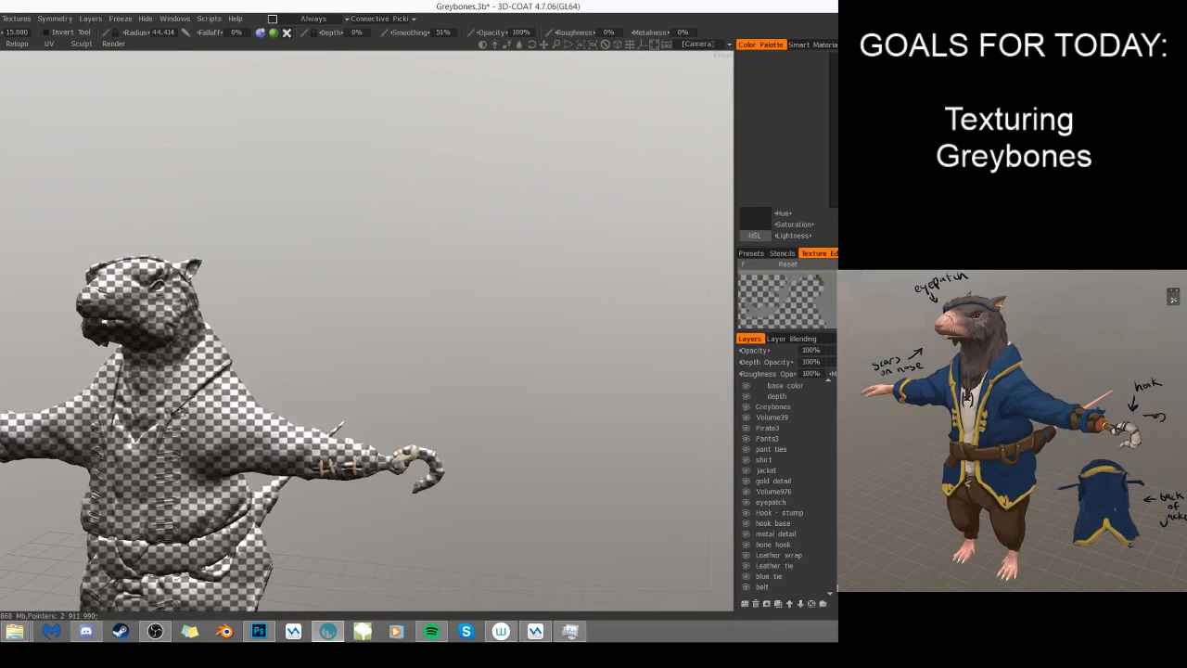
left_click(329, 465)
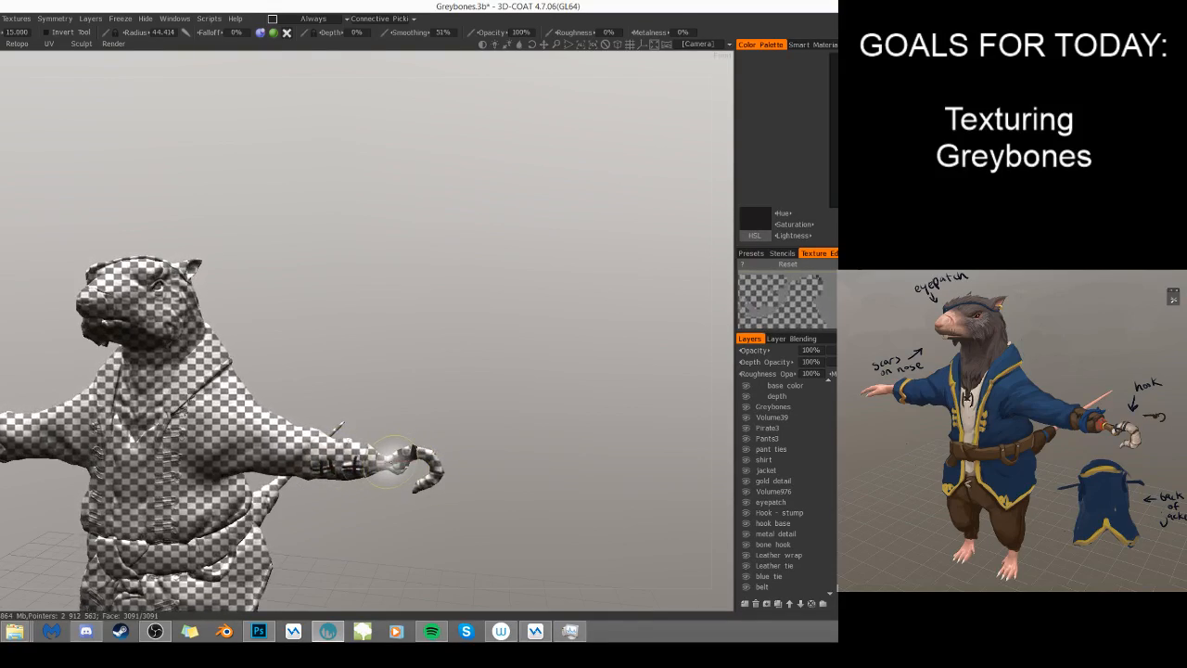
mouse_move(403, 464)
left_mouse_down("alt")
mouse_move(326, 525)
mouse_move(418, 429)
left_mouse_up("alt")
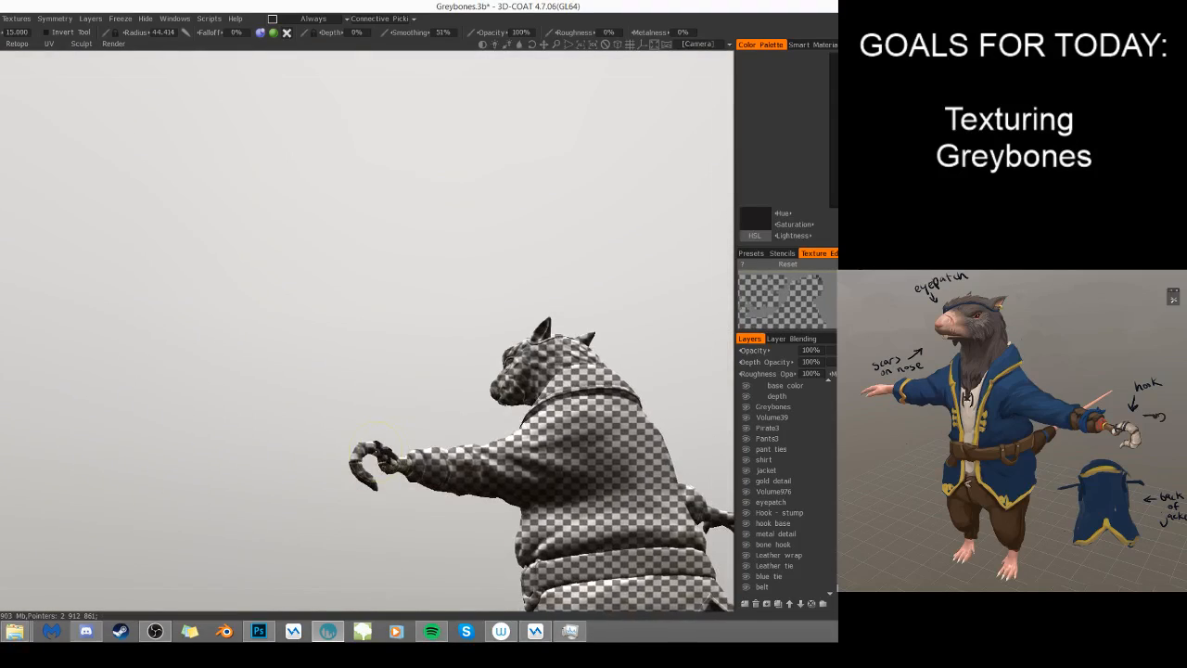
left_click_drag(355, 494, 501, 520, "alt")
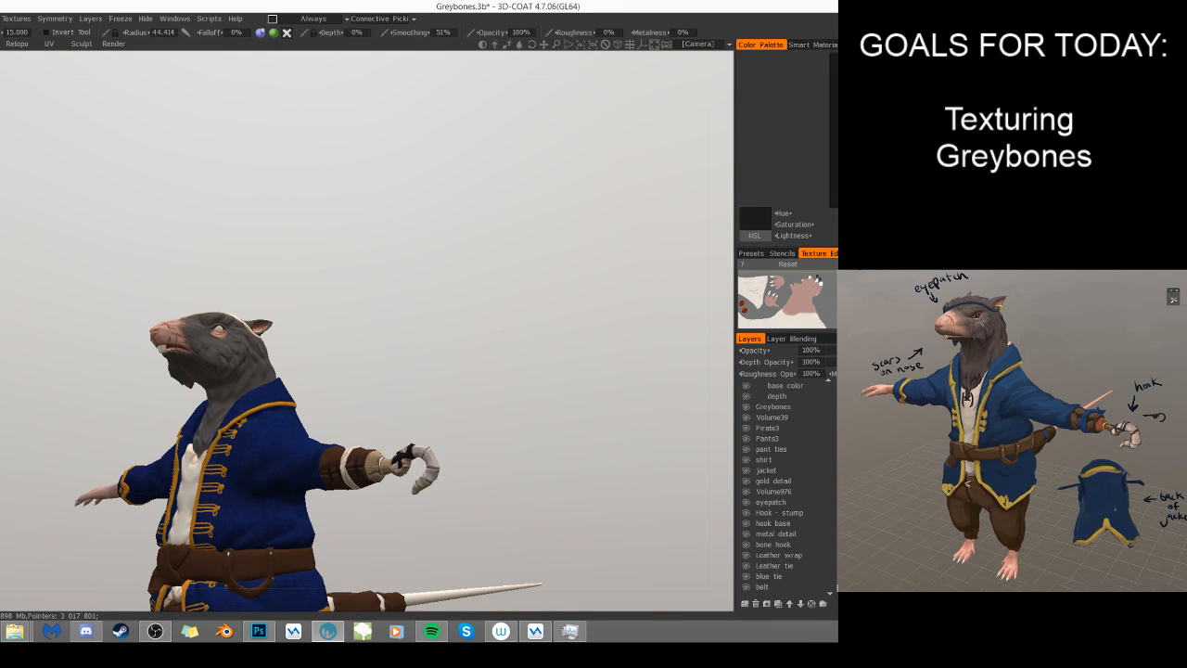
key("KP_2")
scroll(536, 448, "up", 8)
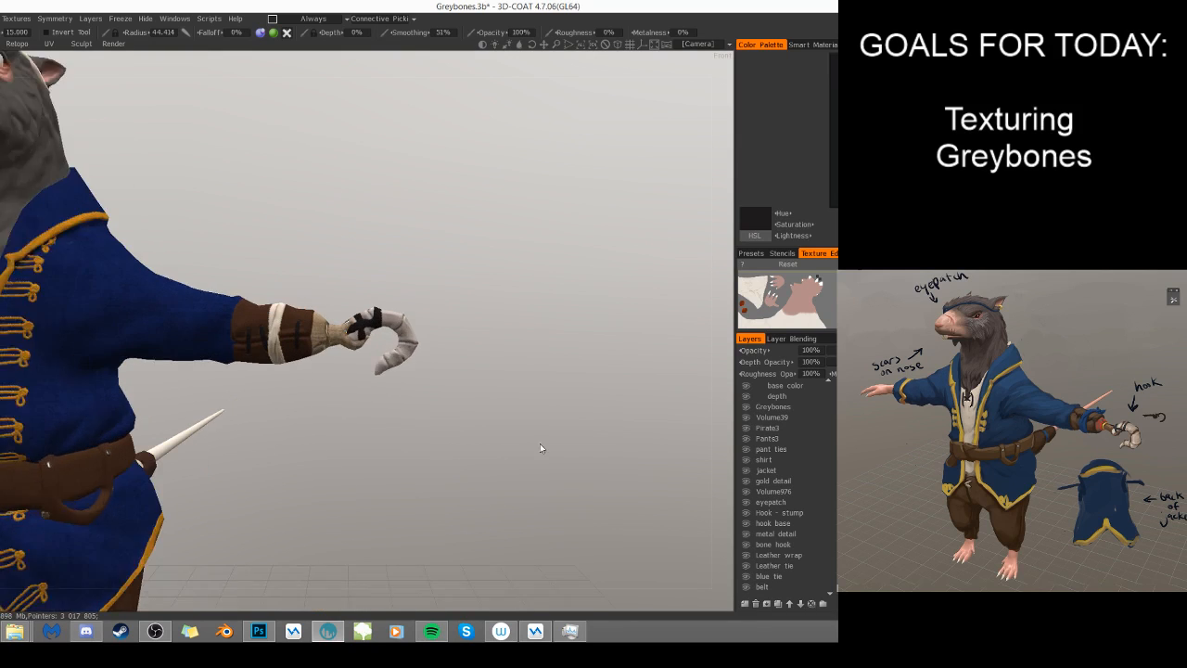
- Freeze the transparent pixels of the bone hook layer so that only the curved hook can be painted
middle_click_drag(553, 342, 503, 368)
left_click_drag(527, 412, 265, 421)
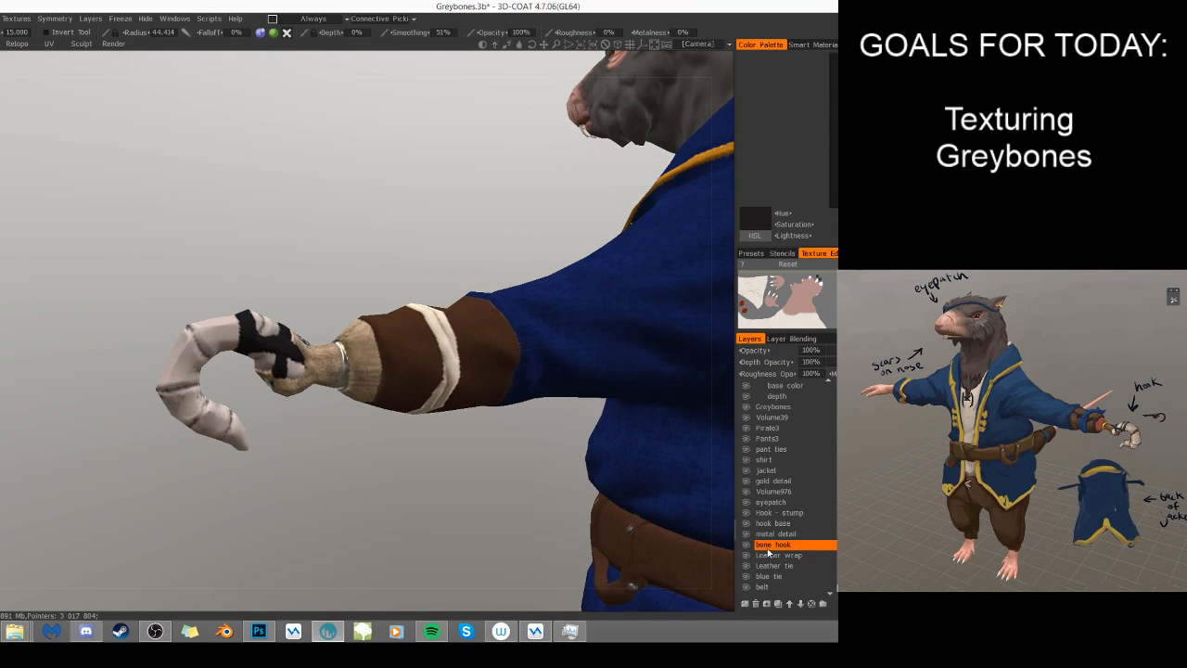
right_click(803, 548)
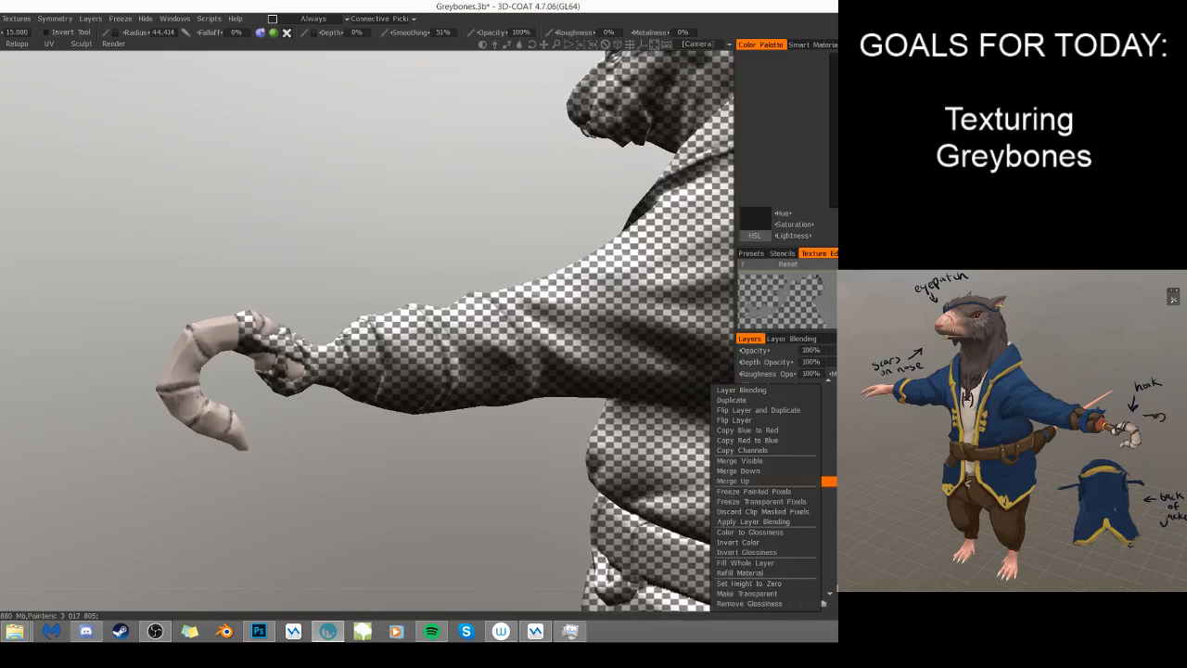
left_click(781, 501)
- Add a layer named bone hook above stump in the clothes group and set its depth opacity to 0%
scroll(813, 464, "up", 2)
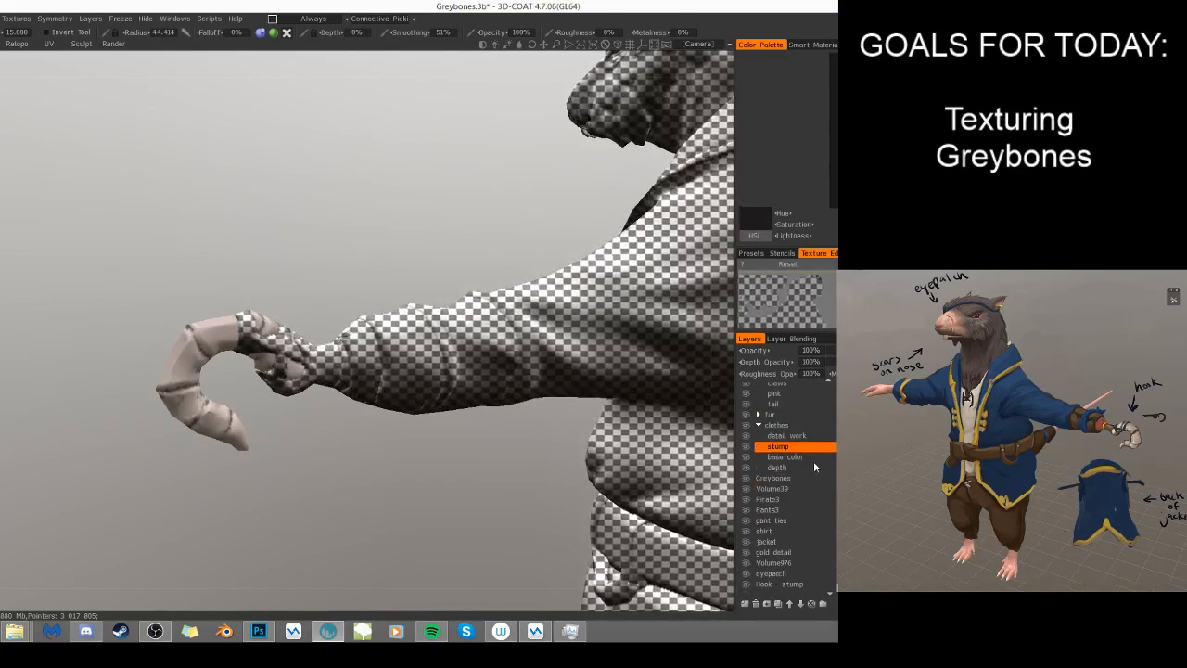
left_click(745, 604)
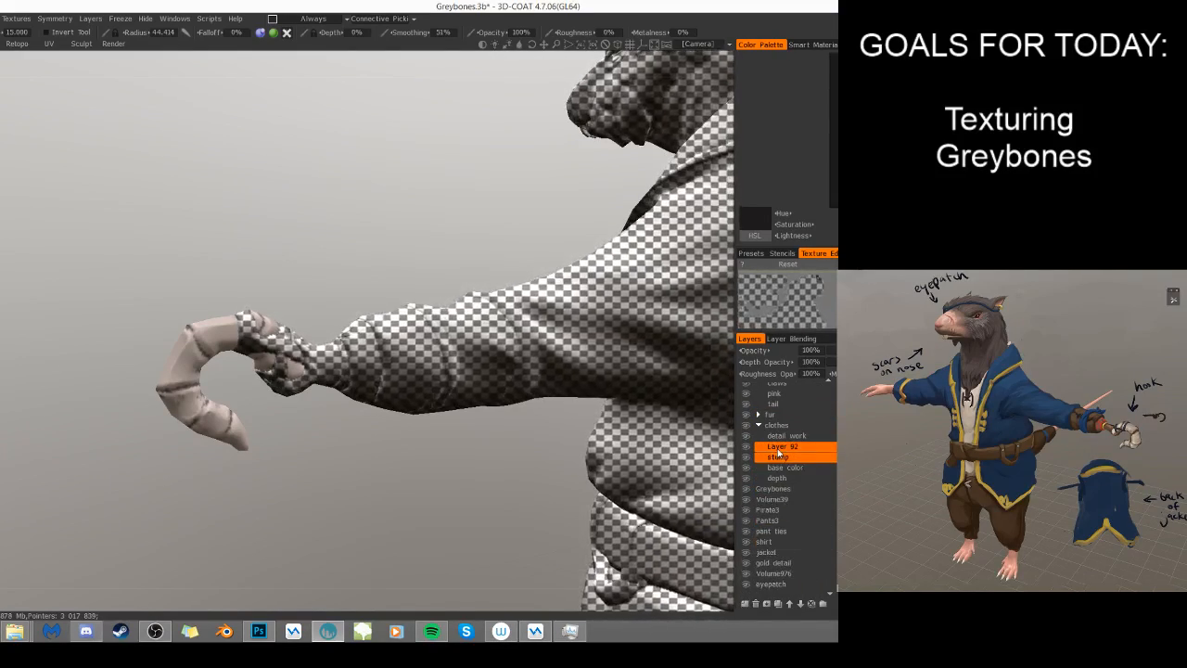
double_click(779, 448)
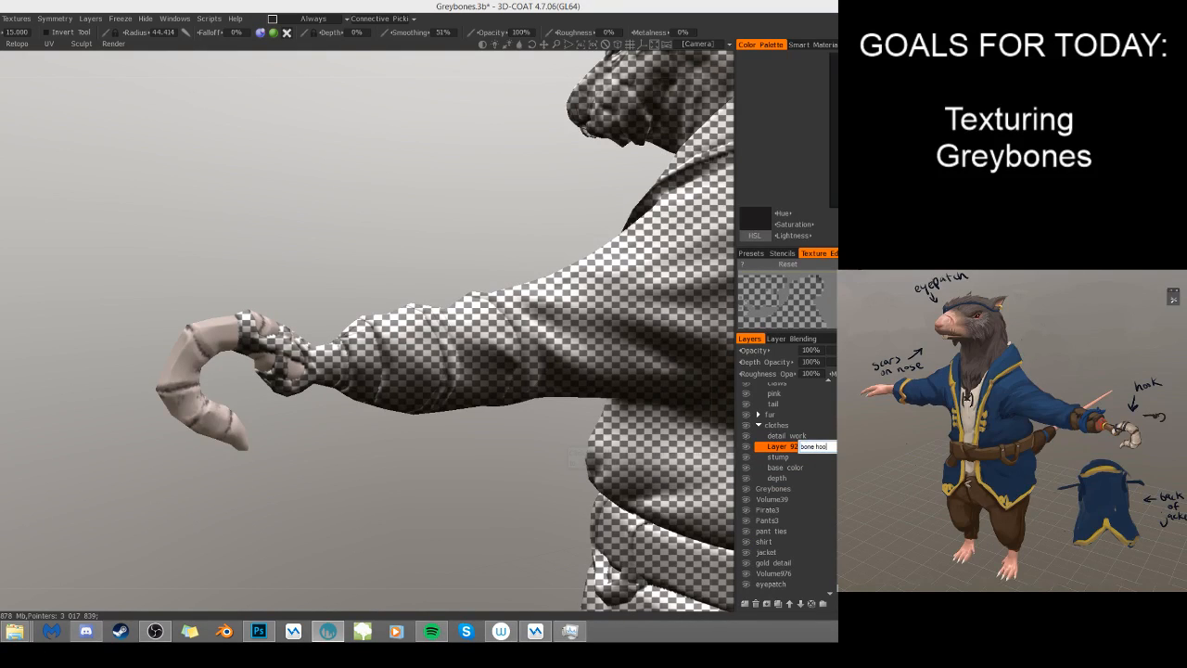
key("Return")
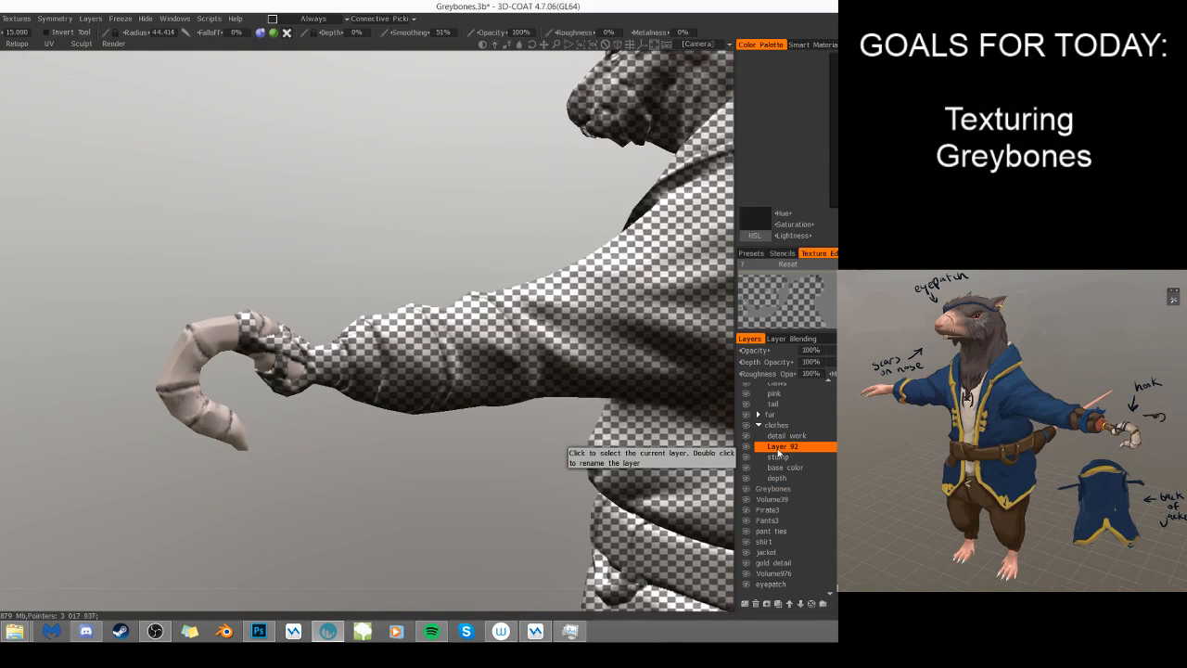
left_click(810, 364)
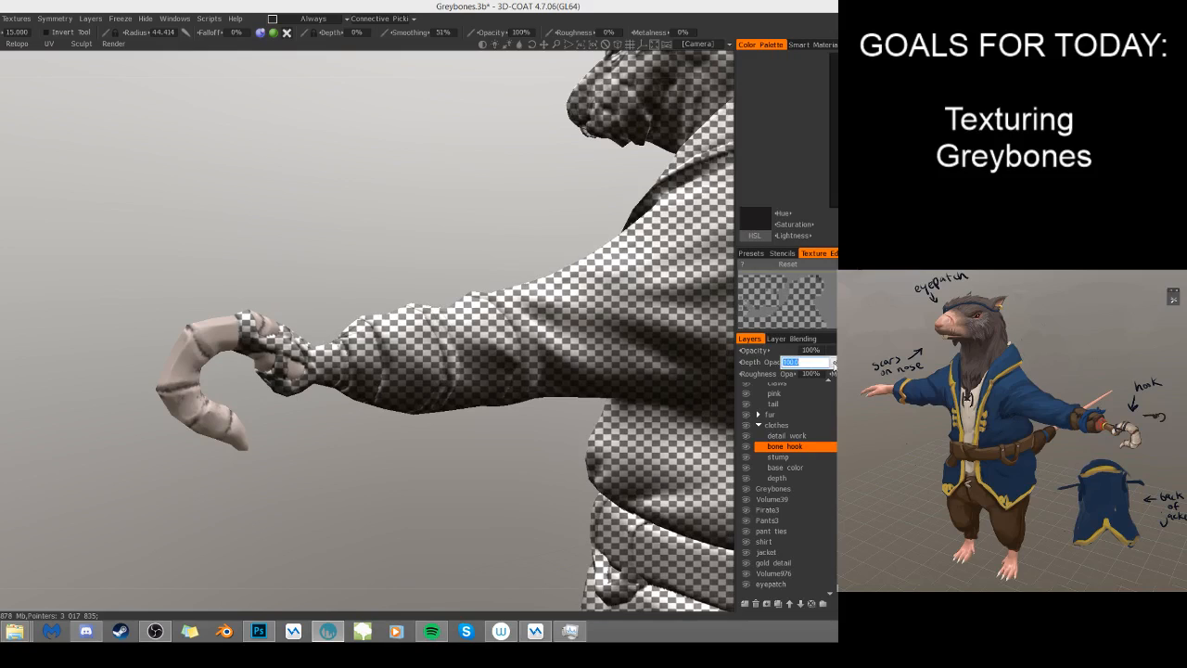
key("Return")
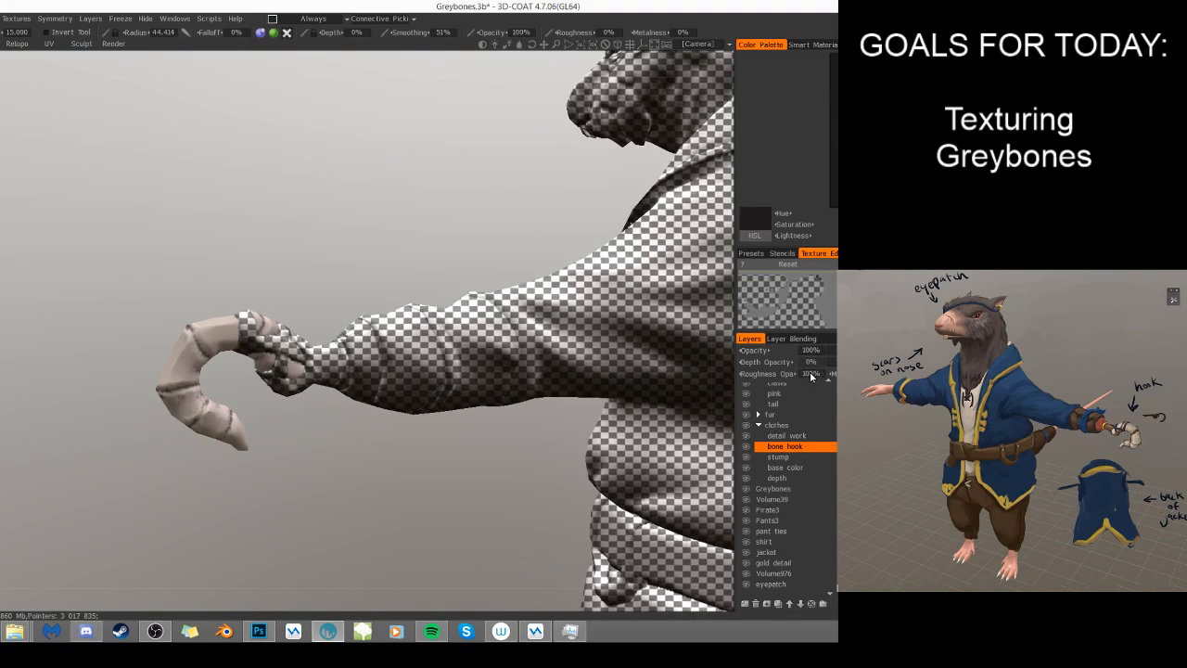
- Set the roughness opacity of the bone hook layer to 0%
left_click(810, 374)
type("0")
key("Return")
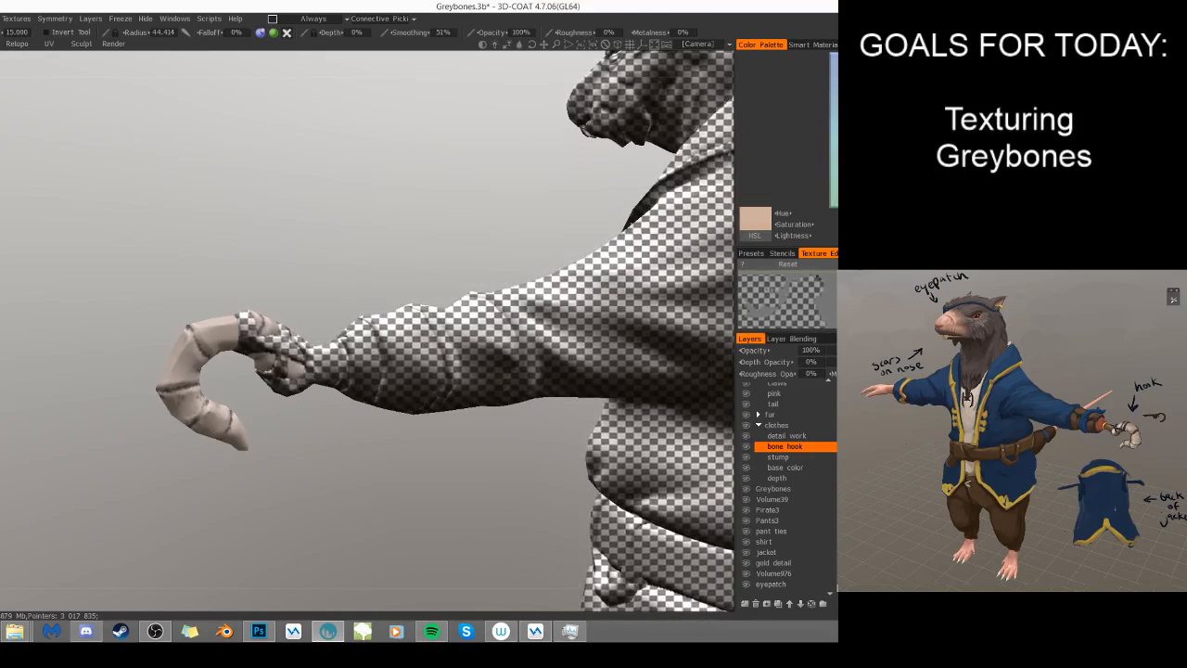
- Paint the curved bone hook with a solid light peach base color, covering it from all sides
left_click(227, 439)
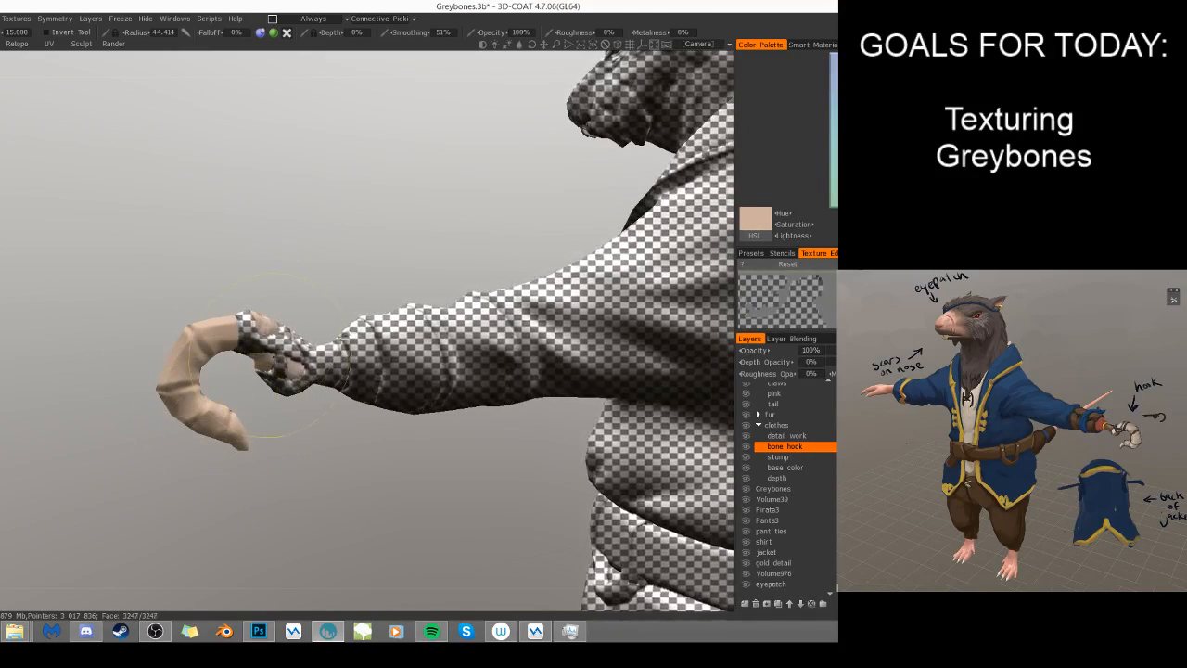
mouse_move(394, 475)
left_mouse_down()
mouse_move(549, 486)
mouse_move(521, 490)
left_mouse_up()
mouse_move(519, 445)
left_mouse_down()
mouse_move(573, 489)
mouse_move(562, 501)
mouse_move(440, 477)
left_mouse_up()
key("s")
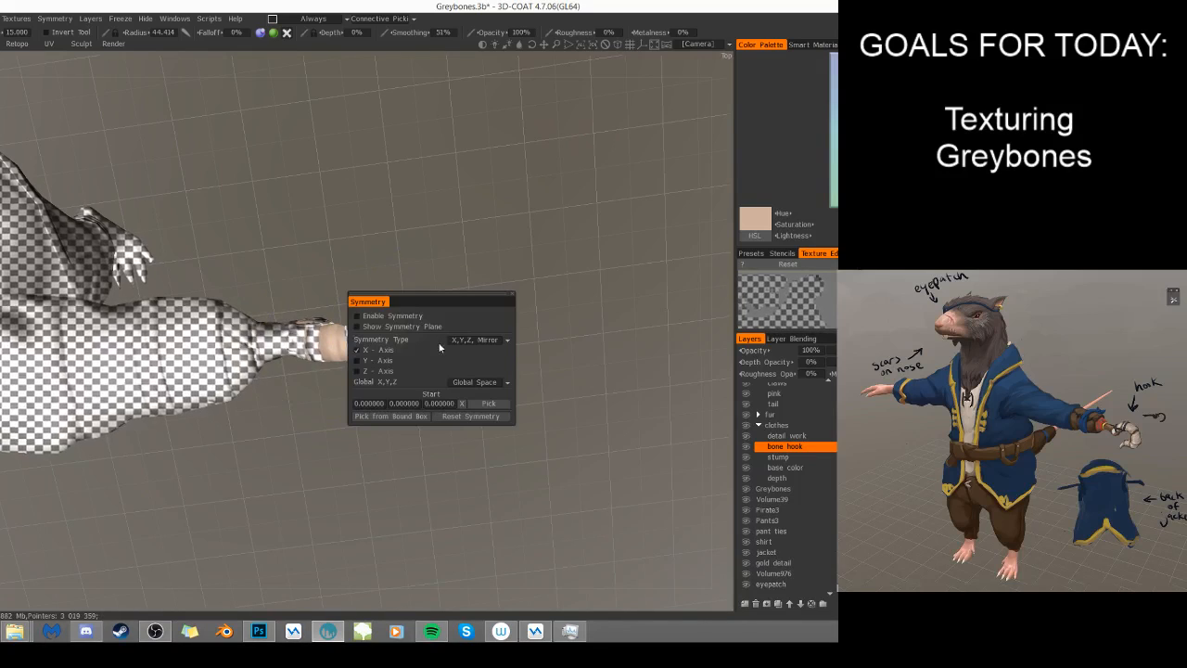
left_click_drag(570, 332, 556, 375)
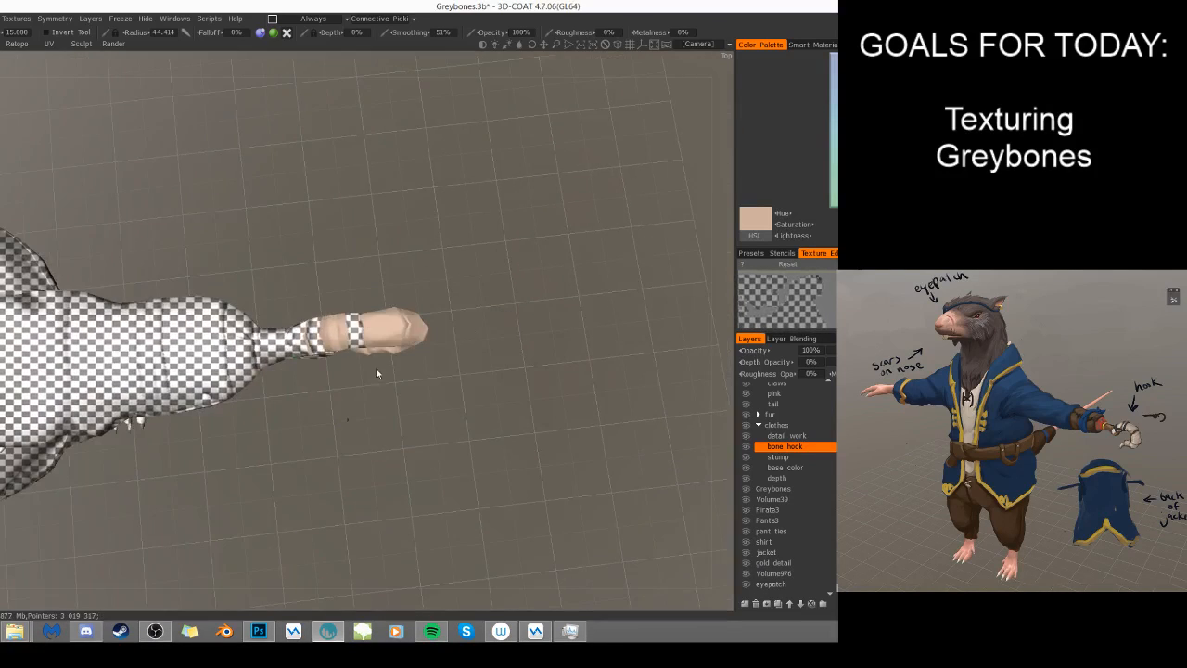
key("s")
left_click(314, 358)
left_click(324, 311)
left_click(305, 337)
left_click(445, 283)
left_click_drag(516, 387, 340, 383)
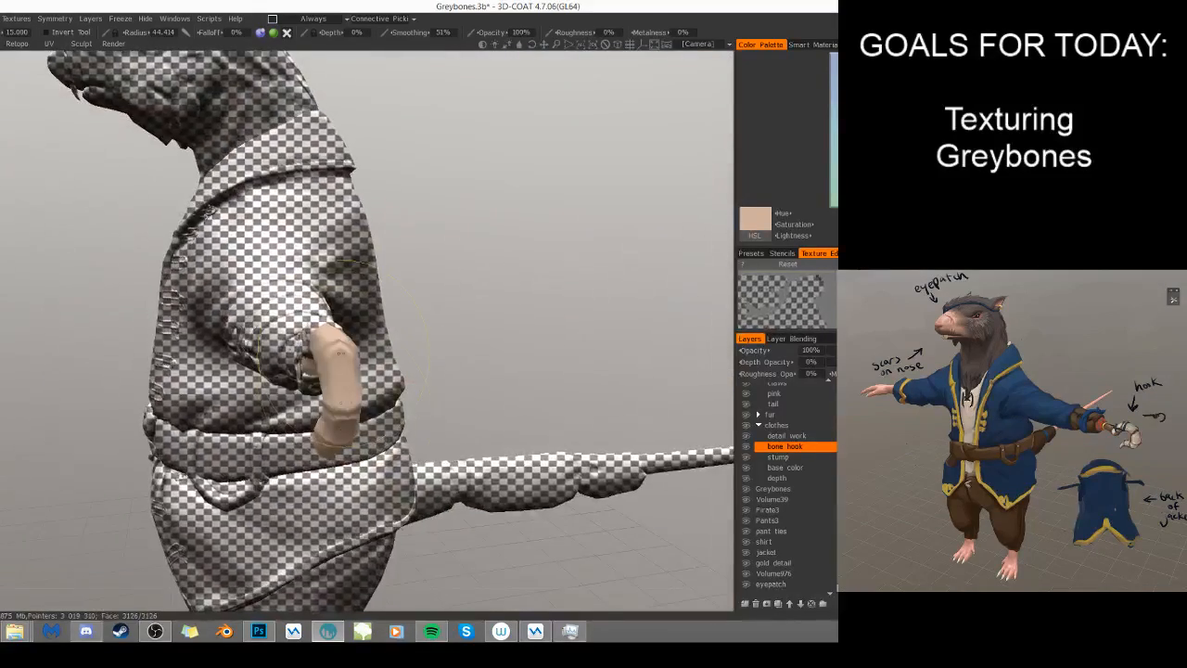
right_click_drag(340, 383, 334, 380)
- Choose a darker grey-brown color and shade the first ridge creases on the hook's outer bend with a small brush
key("v")
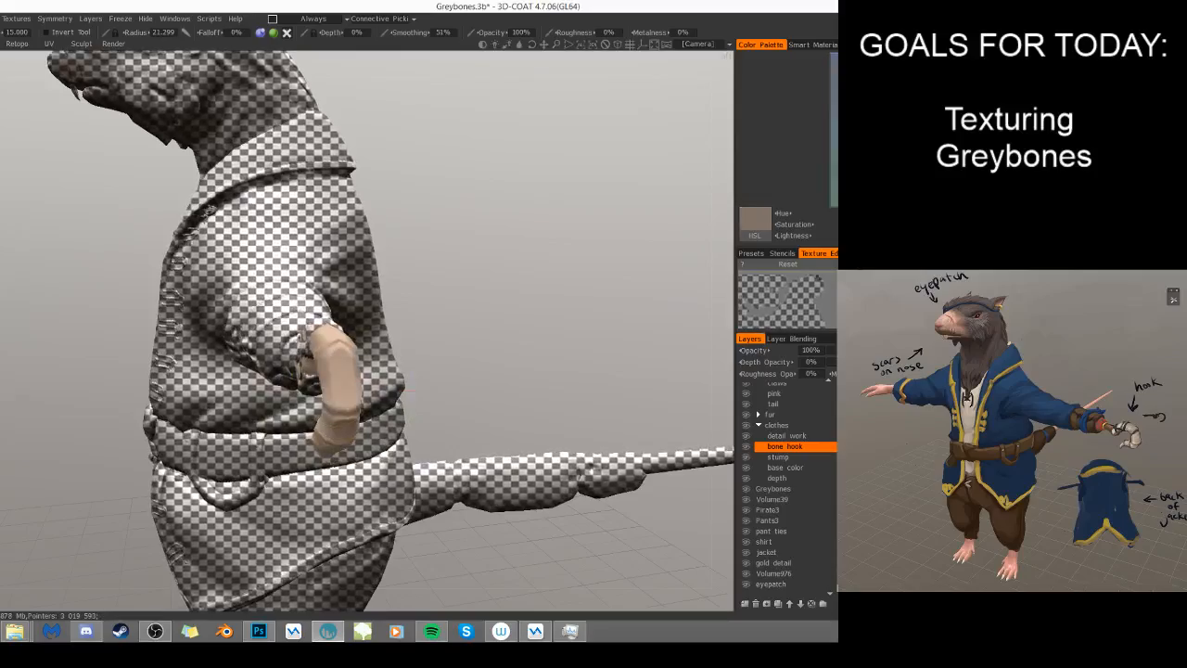
right_click_drag(516, 336, 537, 348)
mouse_move(537, 349)
left_mouse_down()
mouse_move(561, 370)
mouse_move(549, 410)
left_mouse_up()
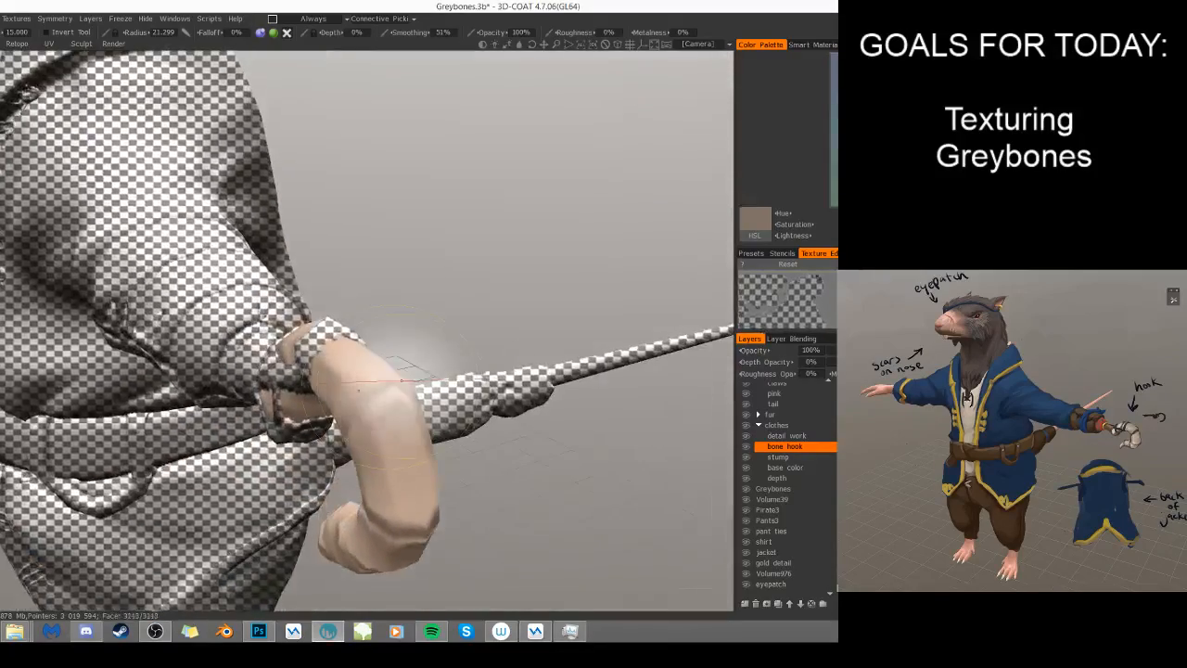
right_click_drag(399, 364, 371, 371)
left_click_drag(374, 391, 405, 385)
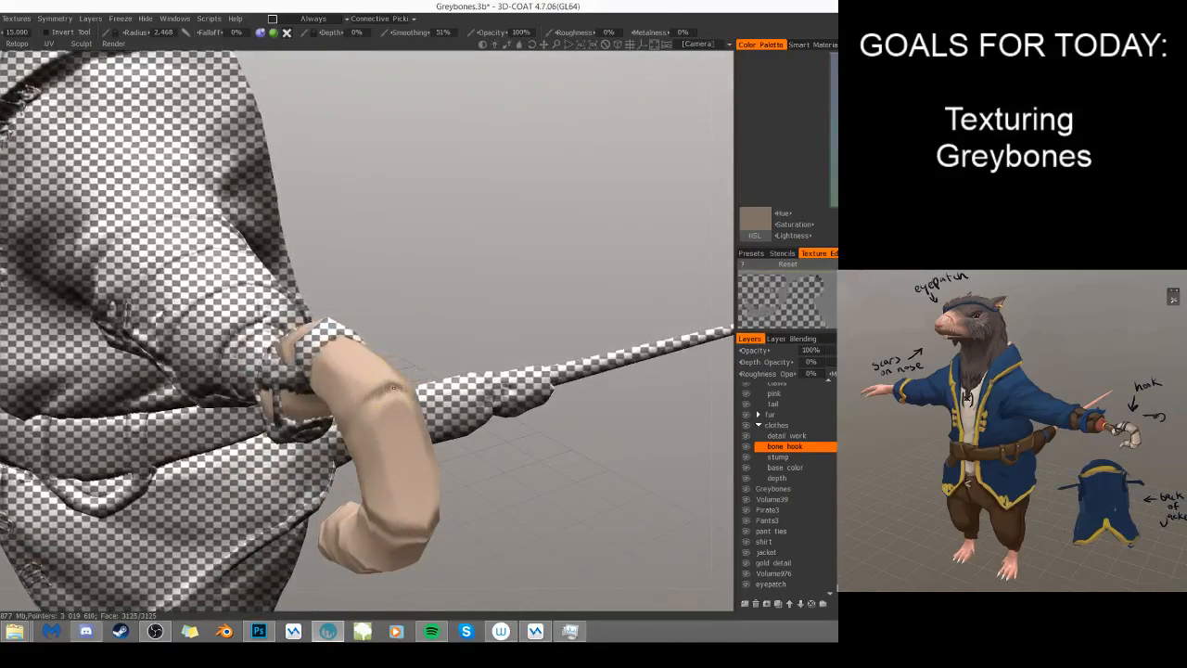
mouse_move(576, 499)
left_mouse_down()
mouse_move(476, 538)
mouse_move(344, 500)
mouse_move(466, 481)
left_mouse_up()
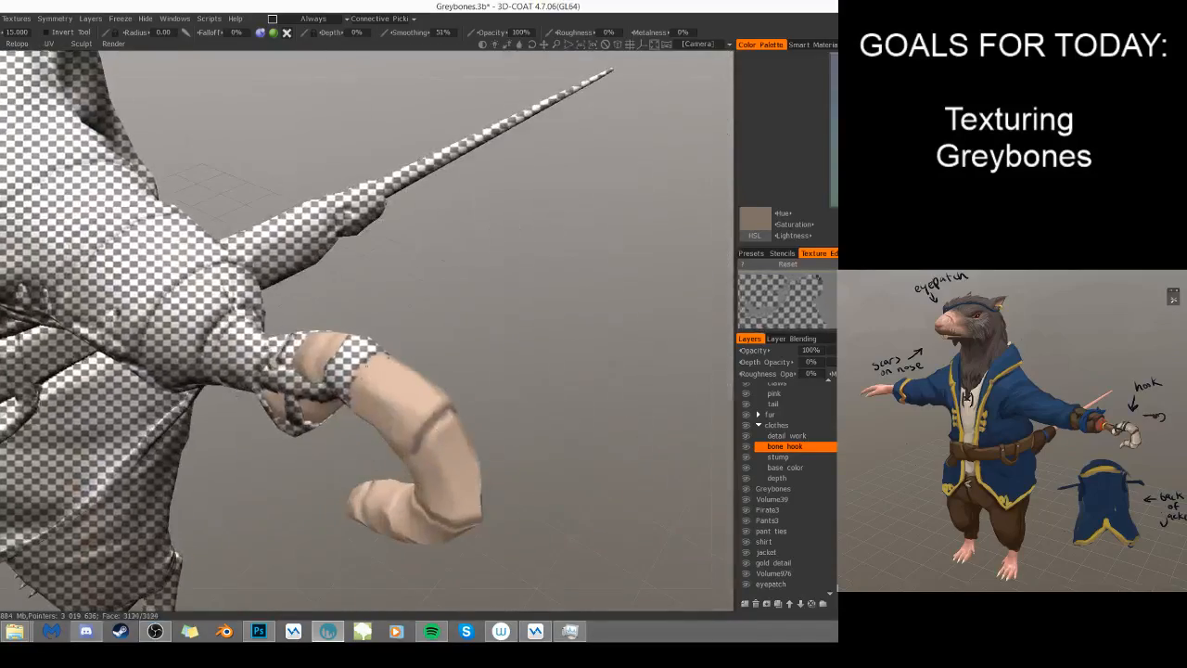
left_click_drag(376, 356, 348, 398)
right_click_drag(356, 389, 389, 390)
- Lower the brush opacity to 64% and darken the ridge creases on the upper bend of the bone hook
left_click_drag(494, 33, 461, 34)
right_click_drag(477, 349, 479, 390)
left_click_drag(480, 389, 404, 302)
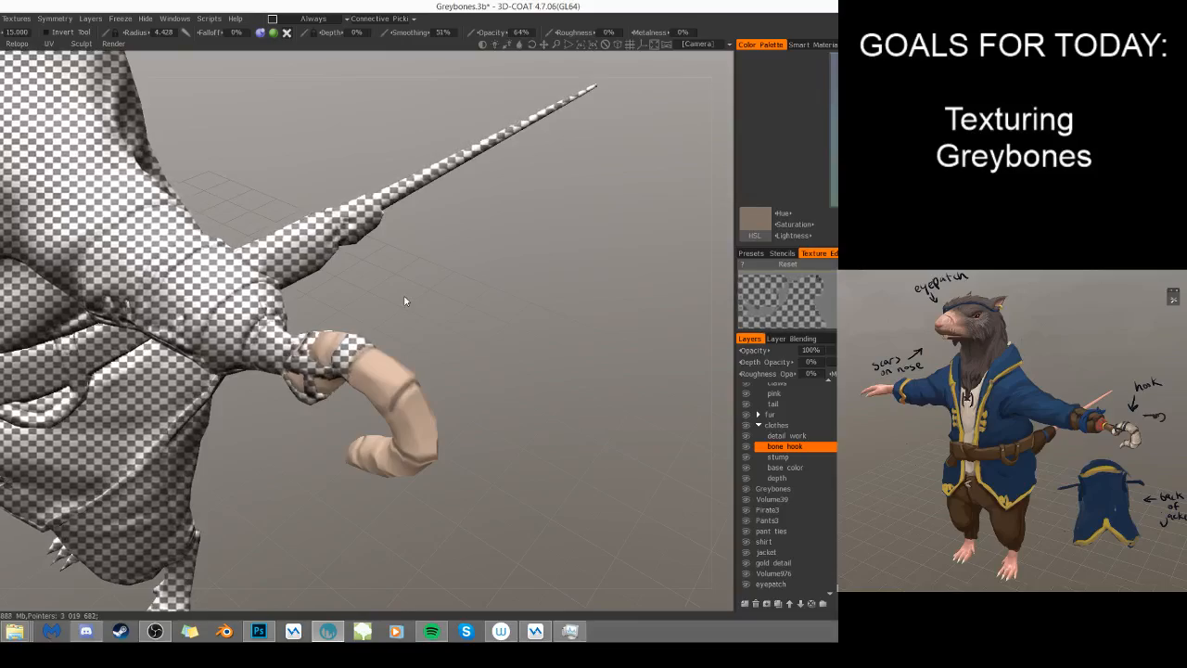
left_click_drag(470, 275, 453, 258)
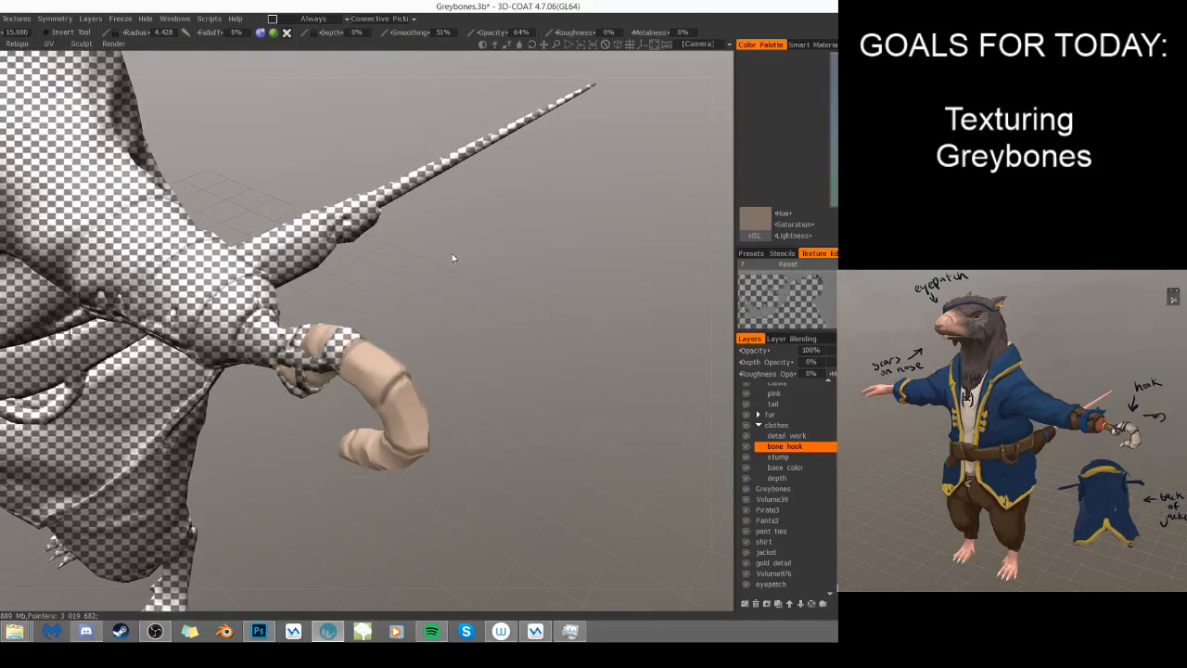
left_click_drag(493, 388, 487, 286)
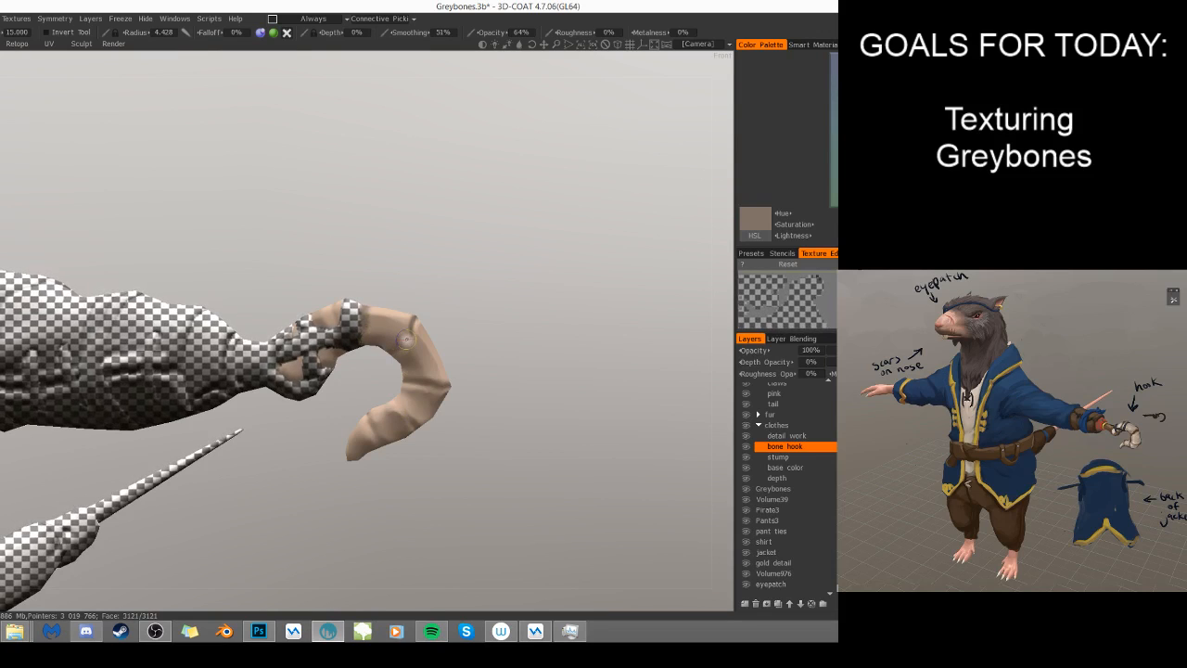
left_click_drag(416, 331, 404, 342)
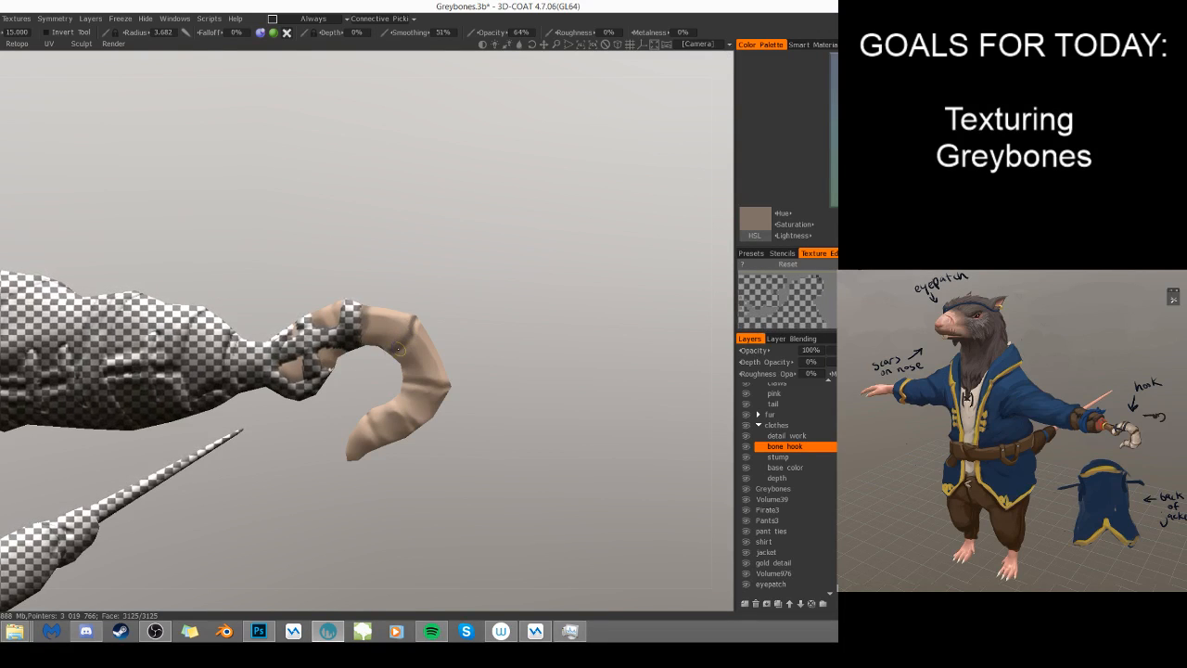
- Continue the grey-brown shading in the remaining creases around the hook's underside, inner curve and tip
left_click_drag(482, 421, 562, 346)
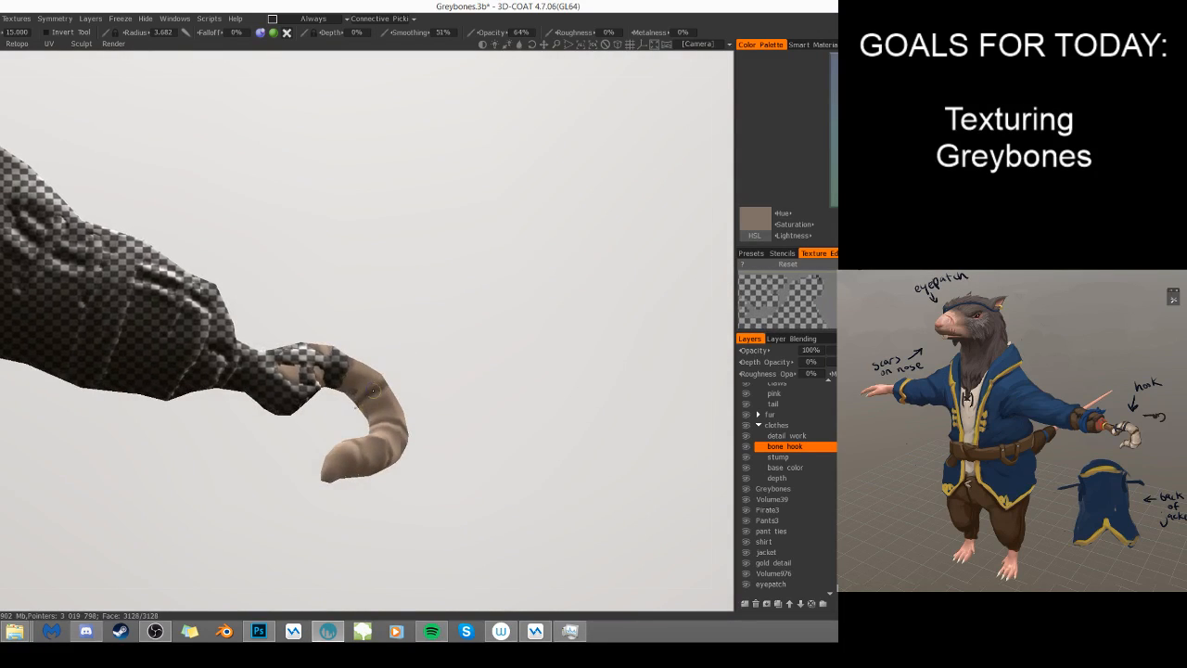
left_click_drag(472, 377, 443, 413)
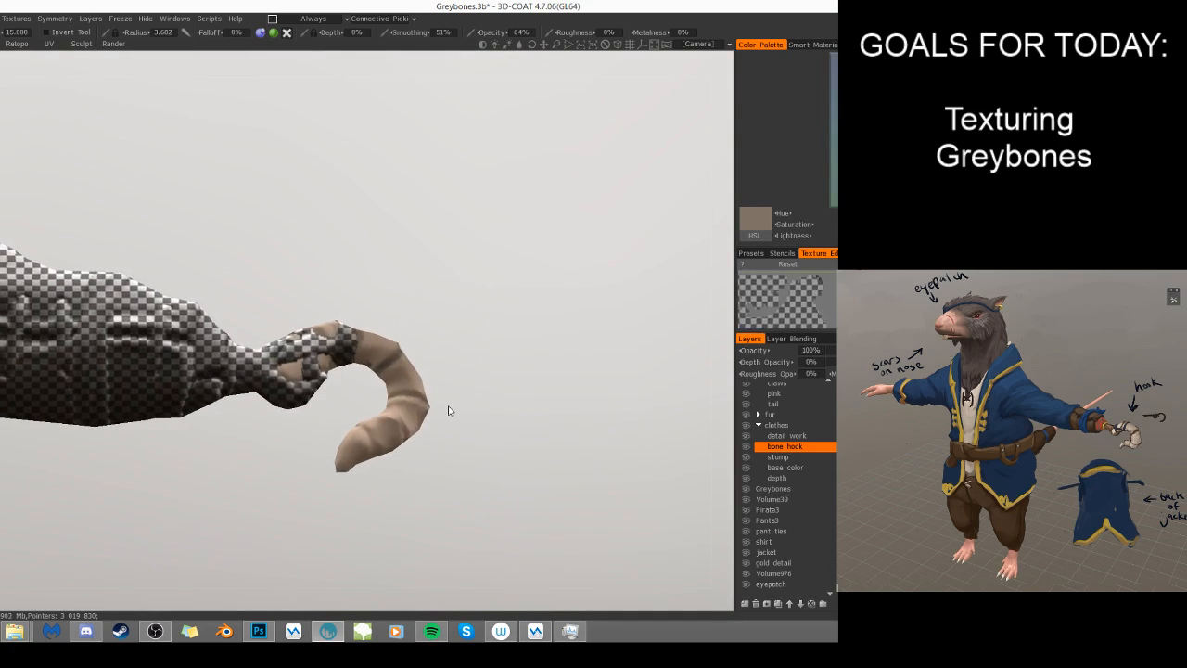
left_click_drag(447, 362, 458, 437)
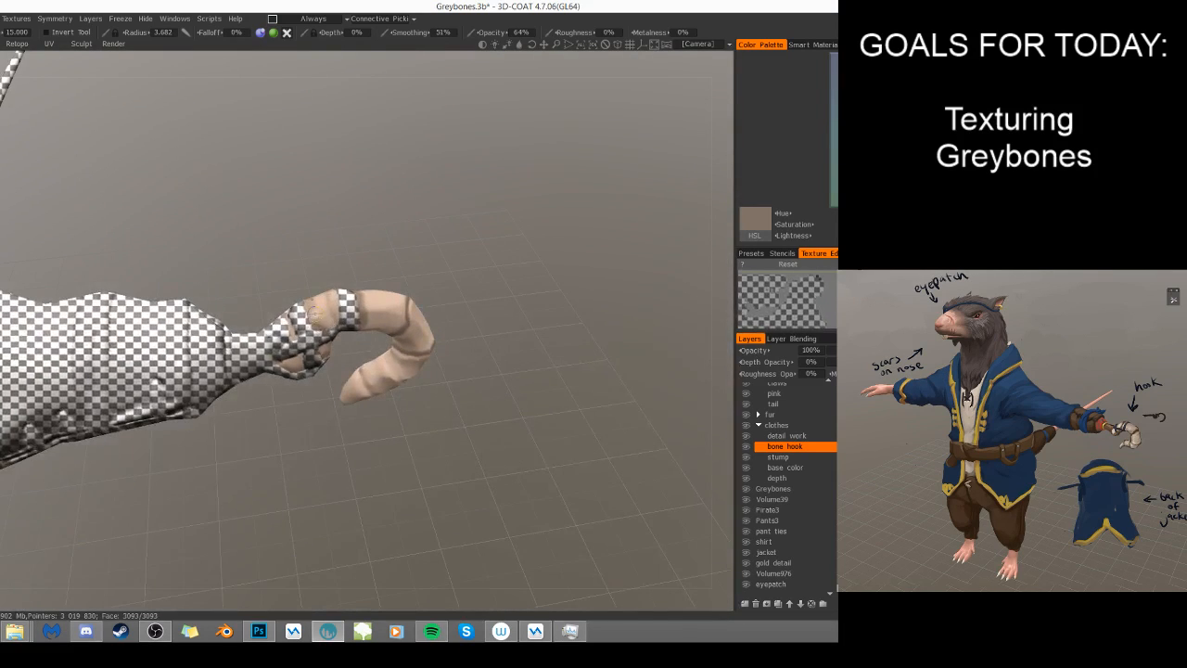
left_click_drag(368, 360, 360, 298)
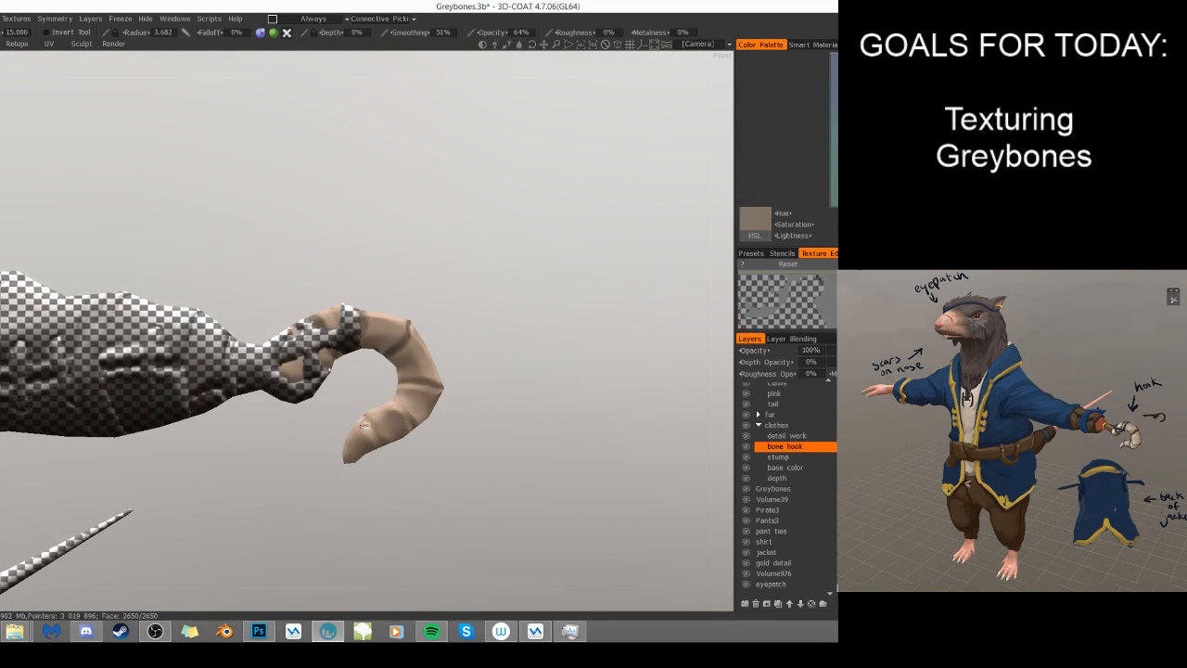
left_click_drag(401, 417, 387, 406)
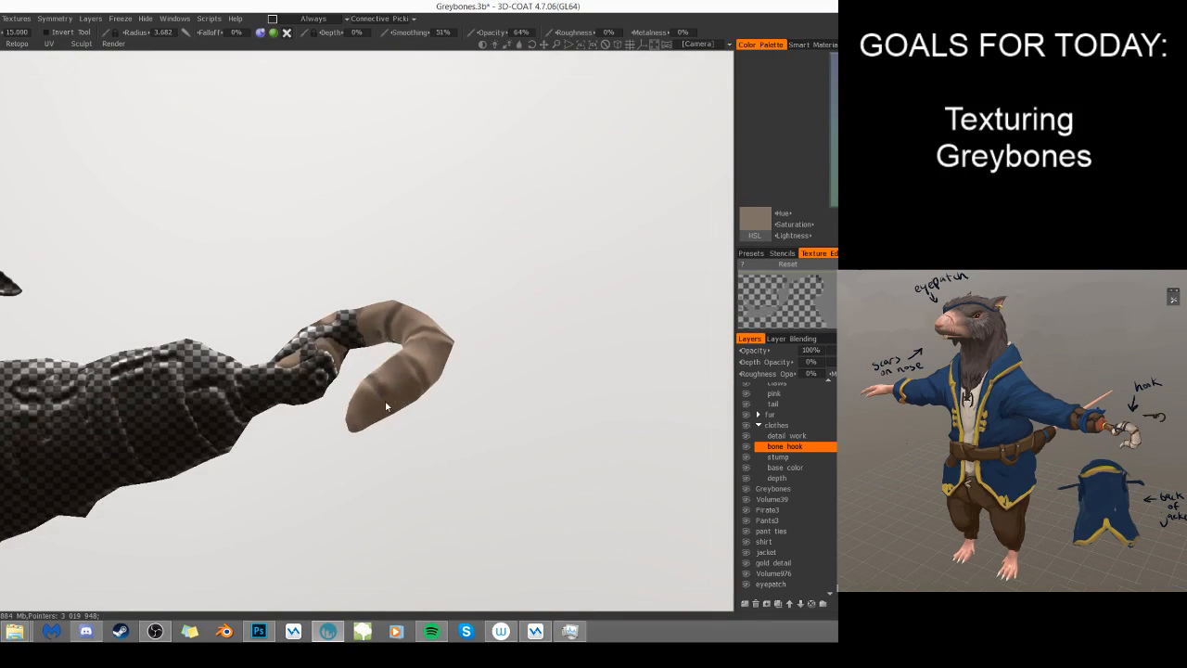
left_click_drag(458, 494, 409, 394)
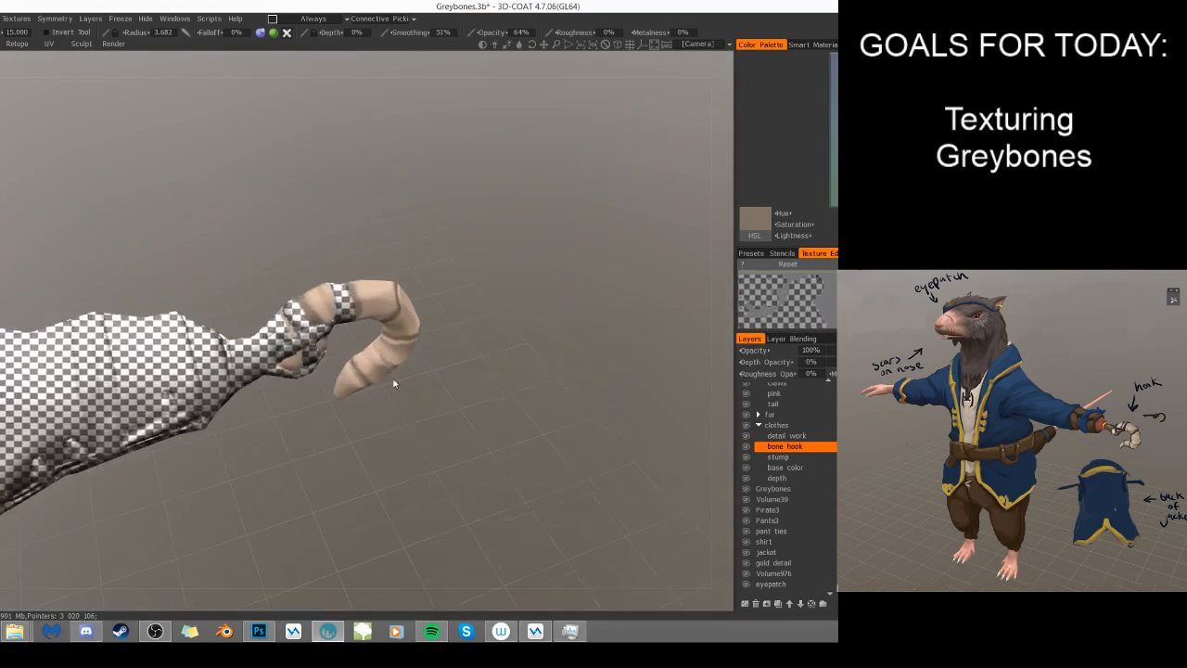
left_click_drag(405, 336, 439, 387)
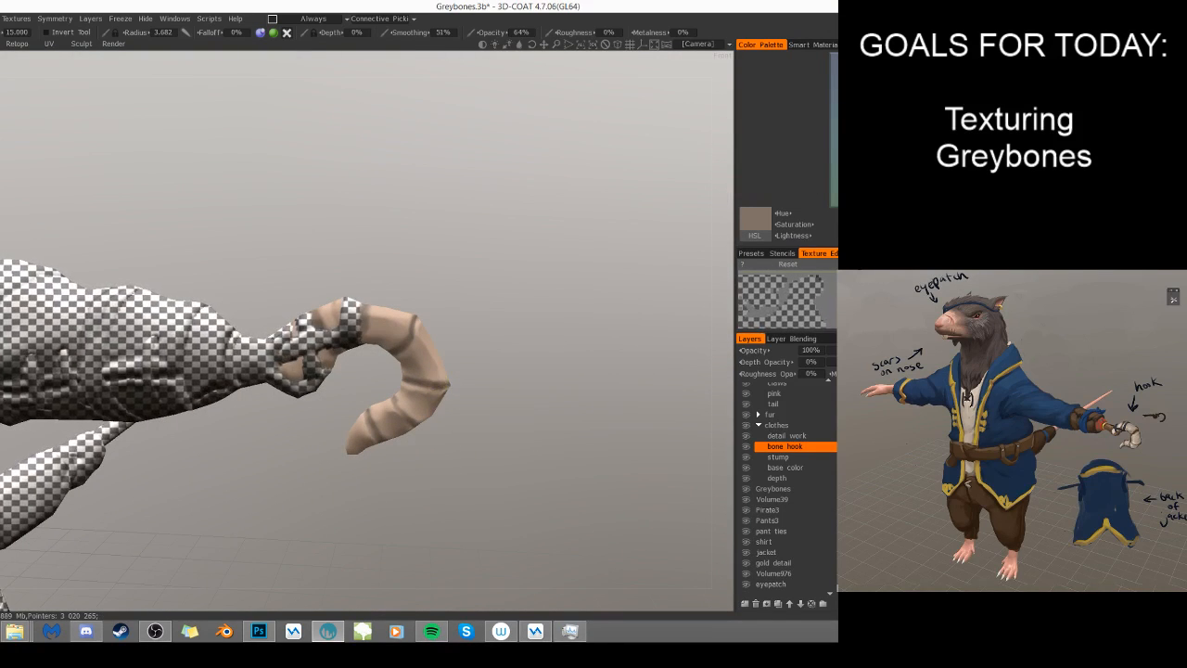
- Choose a pale greyish-beige color and lighten the hook's segments between the dark creases with a larger brush
key("v")
left_click_drag(617, 260, 369, 362)
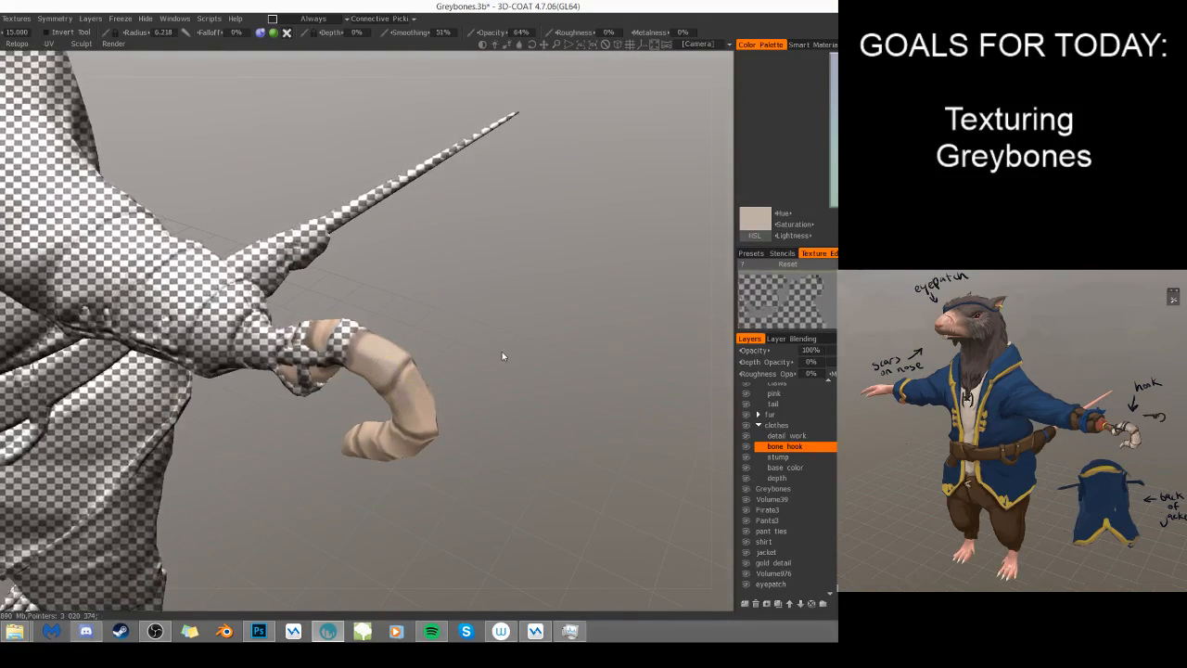
left_click_drag(498, 359, 426, 353)
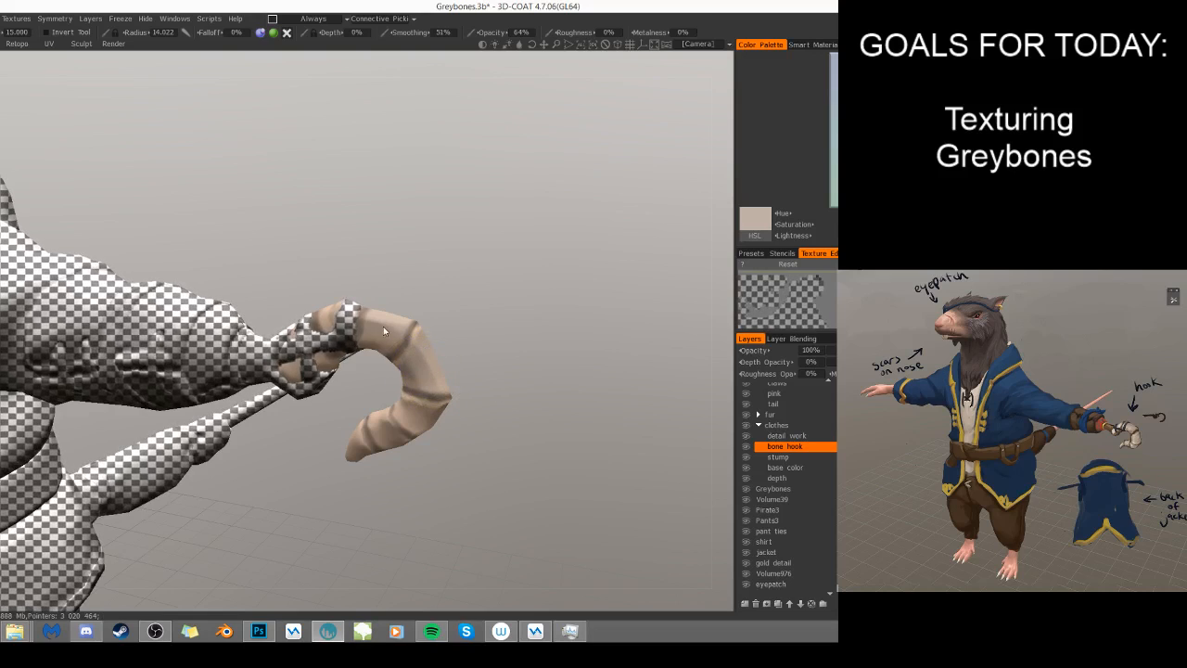
key("[")
key("[")
key("[")
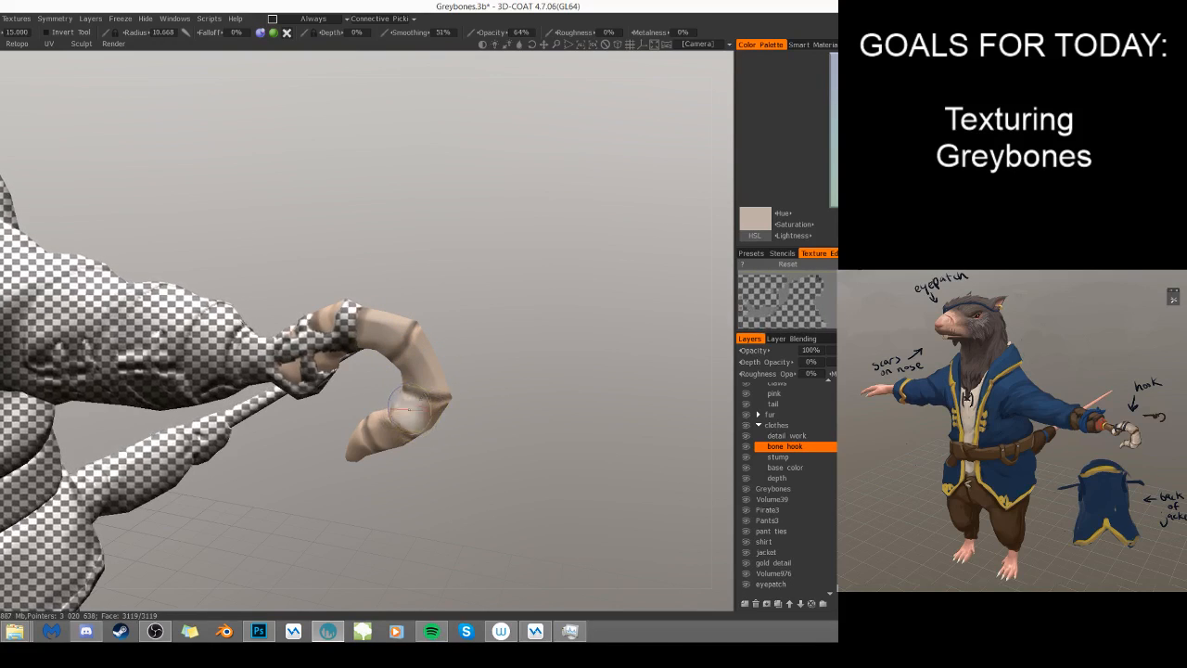
- Reduce the brush size and carry the greyish-beige color along the hook's lower curve to its tip
left_click_drag(540, 477, 524, 422)
key("[")
key("[")
key("[")
key("[")
key("[")
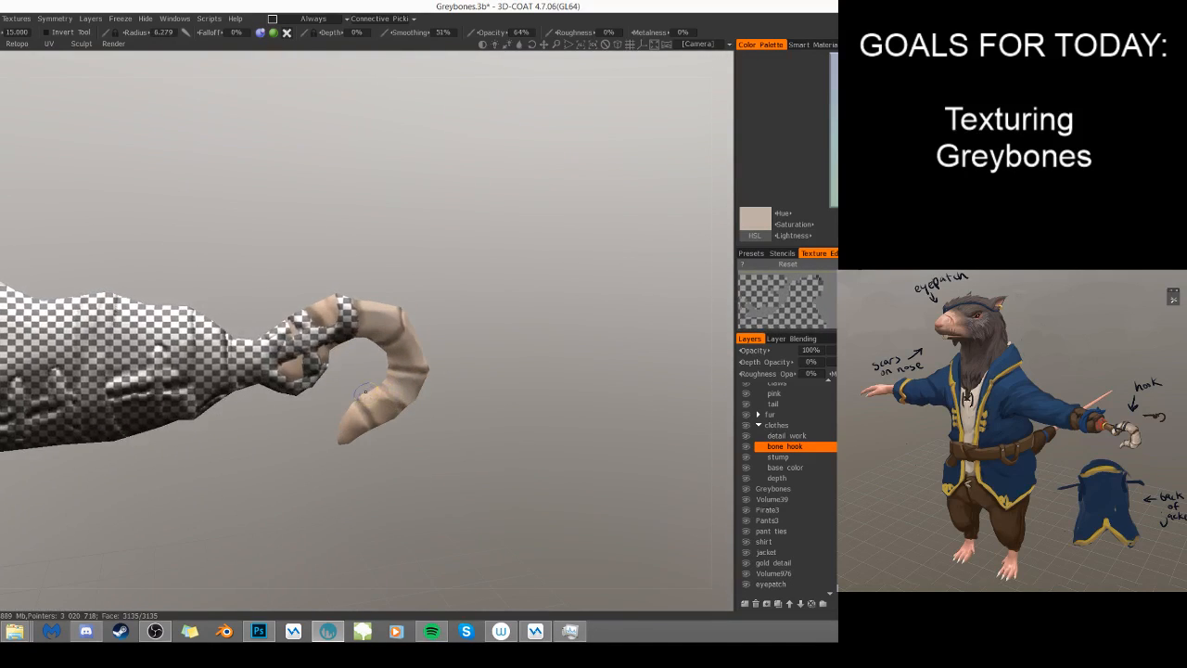
left_click_drag(423, 435, 410, 443)
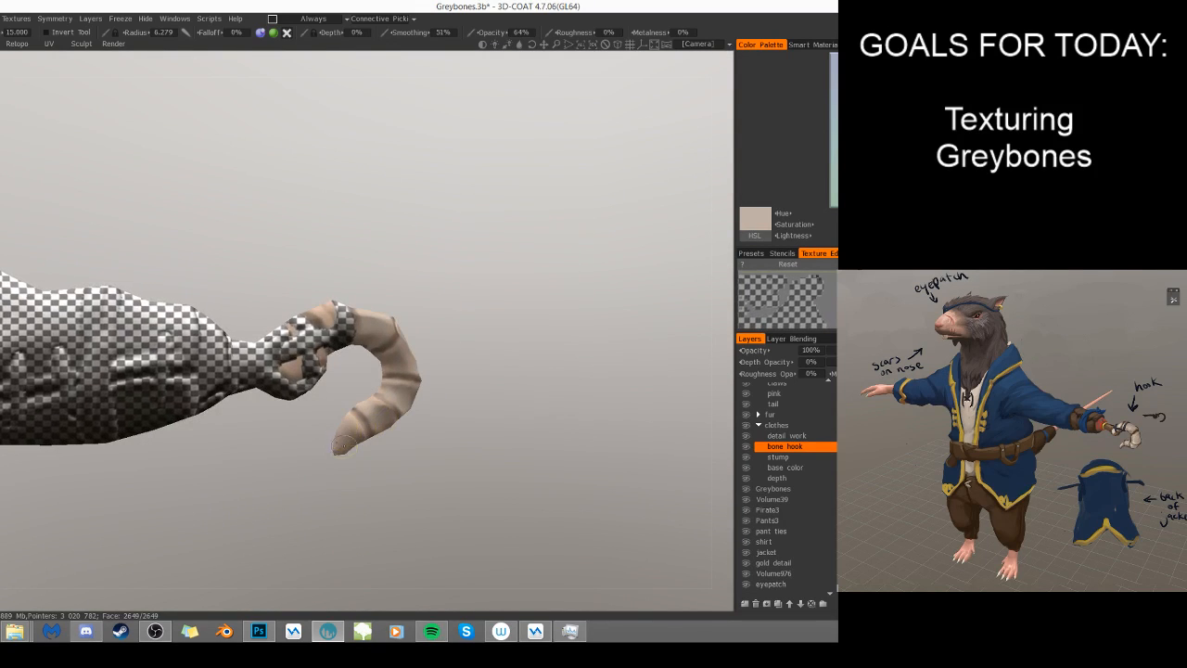
left_click_drag(435, 482, 408, 477)
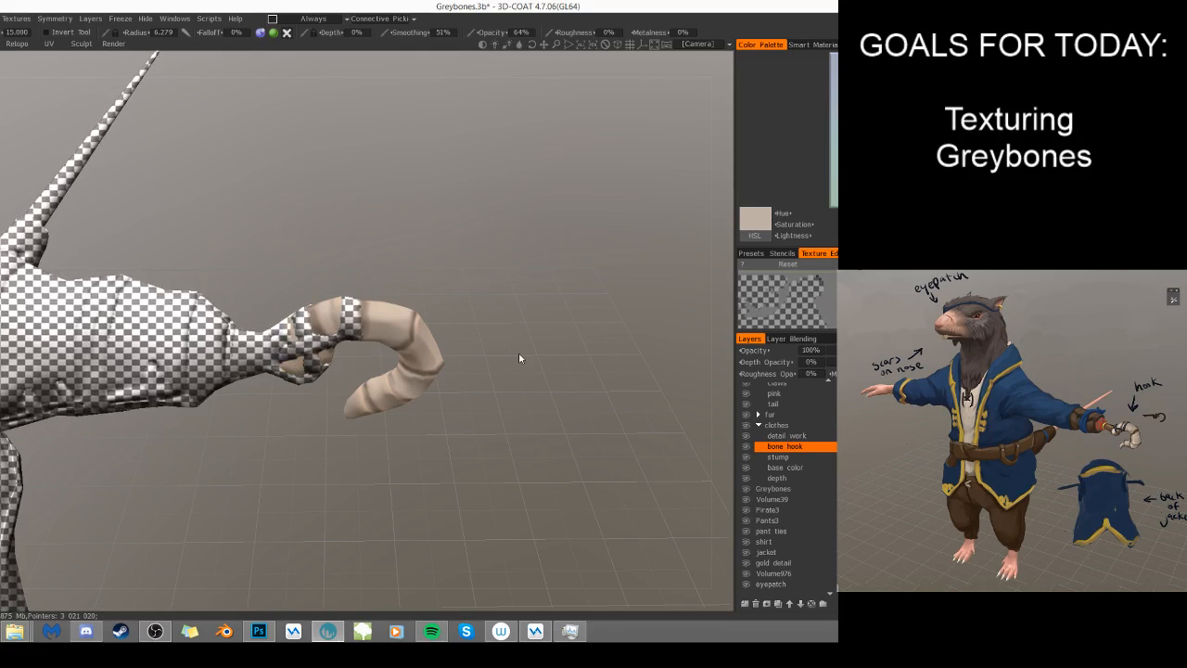
- Choose a light cream highlight color, undo the trial stroke on the hook and lower the brush opacity to 38%
key("v")
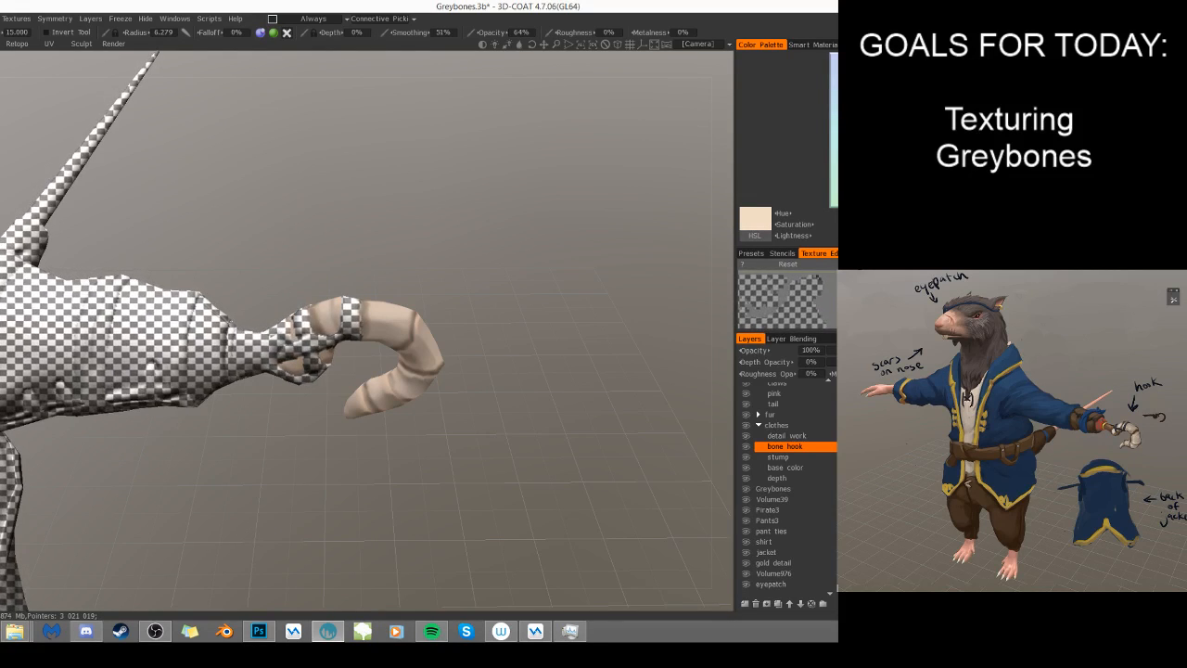
left_click_drag(443, 344, 419, 298)
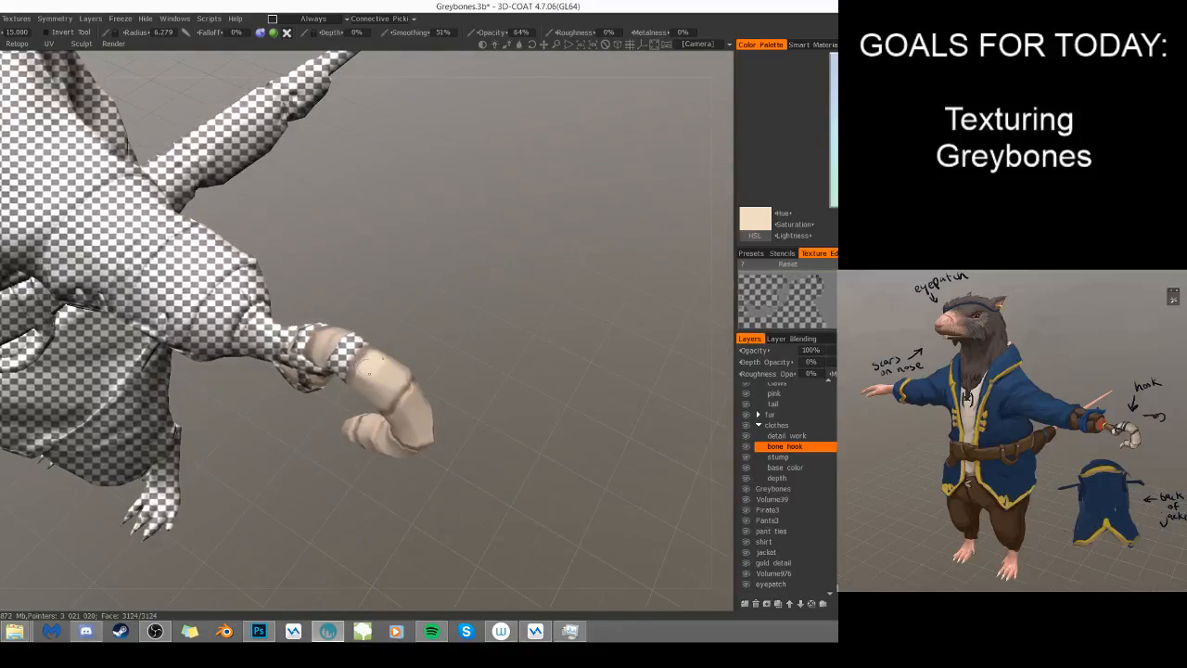
key("ctrl+z")
left_click_drag(497, 34, 471, 36)
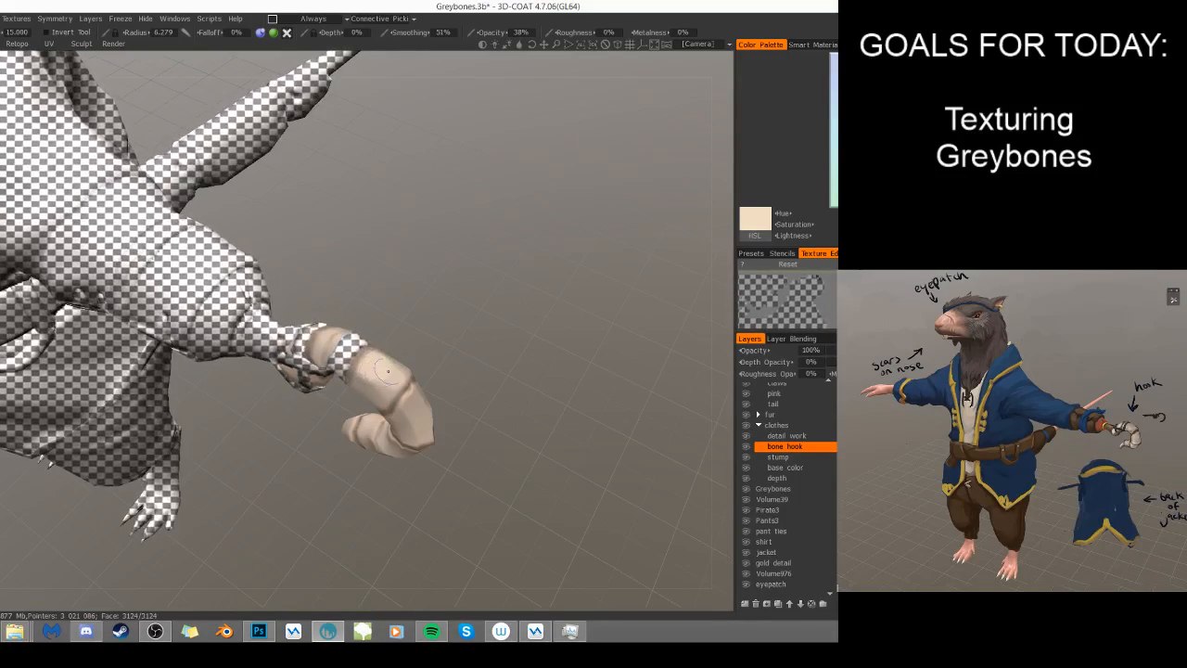
- Reduce the brush radius to 3.301 and paint light cream highlights on the hook's upper segments between the dark creases
left_click_drag(468, 340, 462, 283)
key("bracketleft")
key("bracketleft")
key("bracketleft")
key("bracketleft")
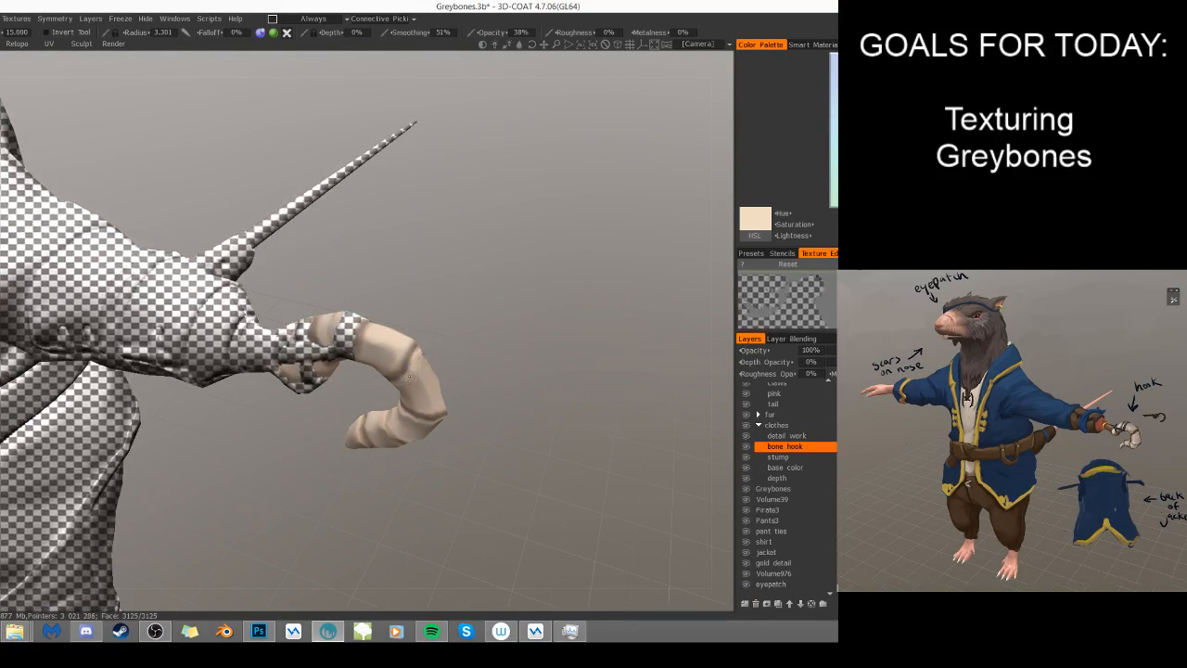
left_click_drag(530, 328, 369, 330)
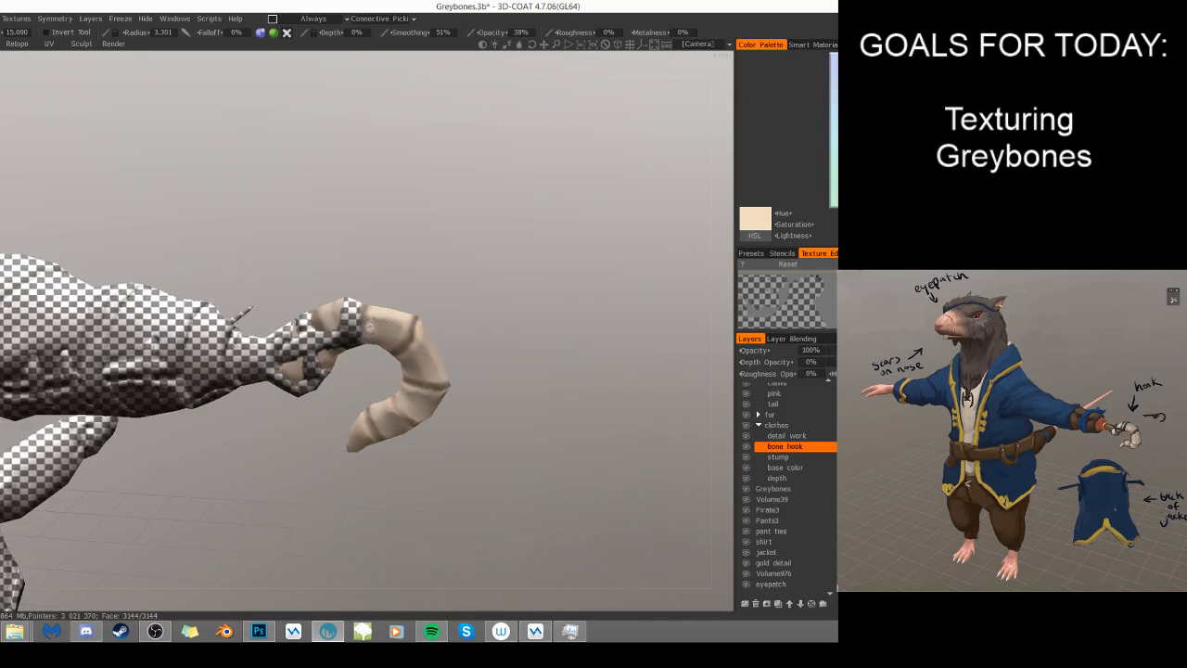
left_click_drag(497, 363, 380, 318)
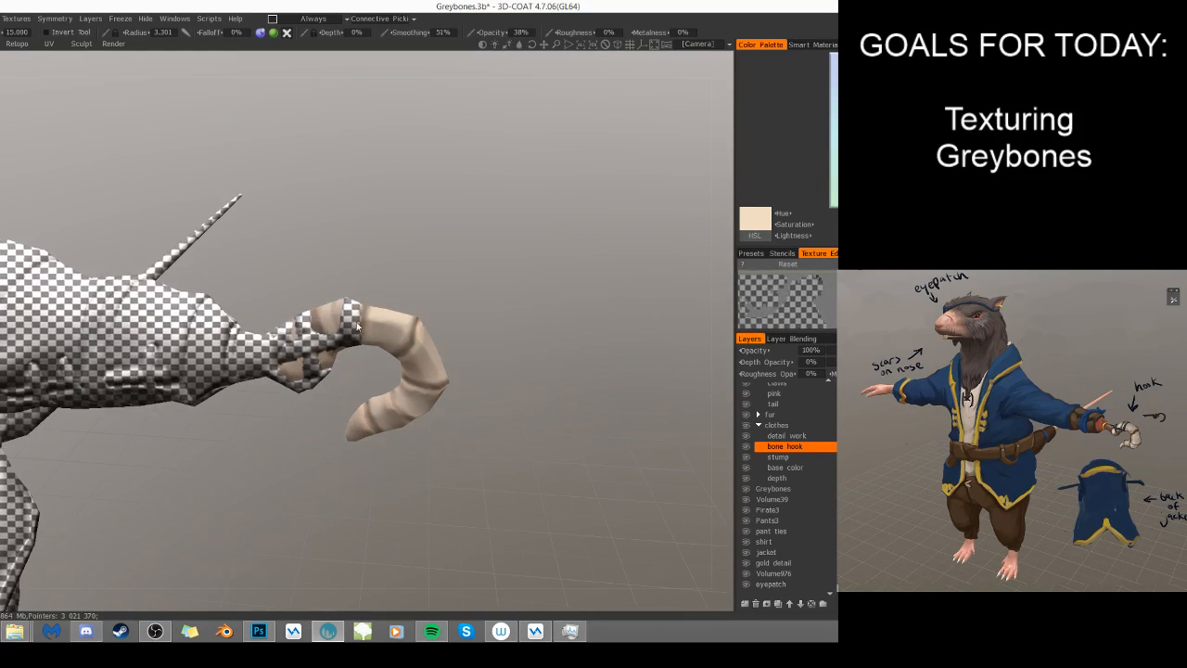
- Continue the light cream highlights around the hook's outer curve and lower segments, varying the brush size
left_click_drag(483, 349, 424, 388)
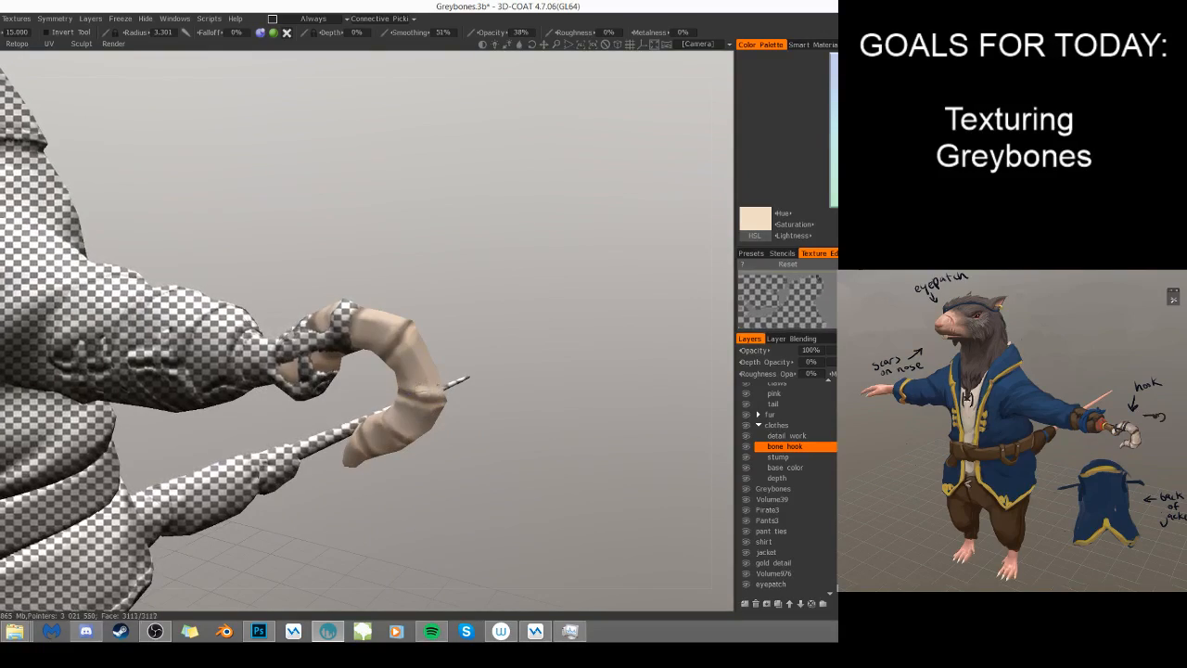
left_click_drag(513, 408, 421, 414)
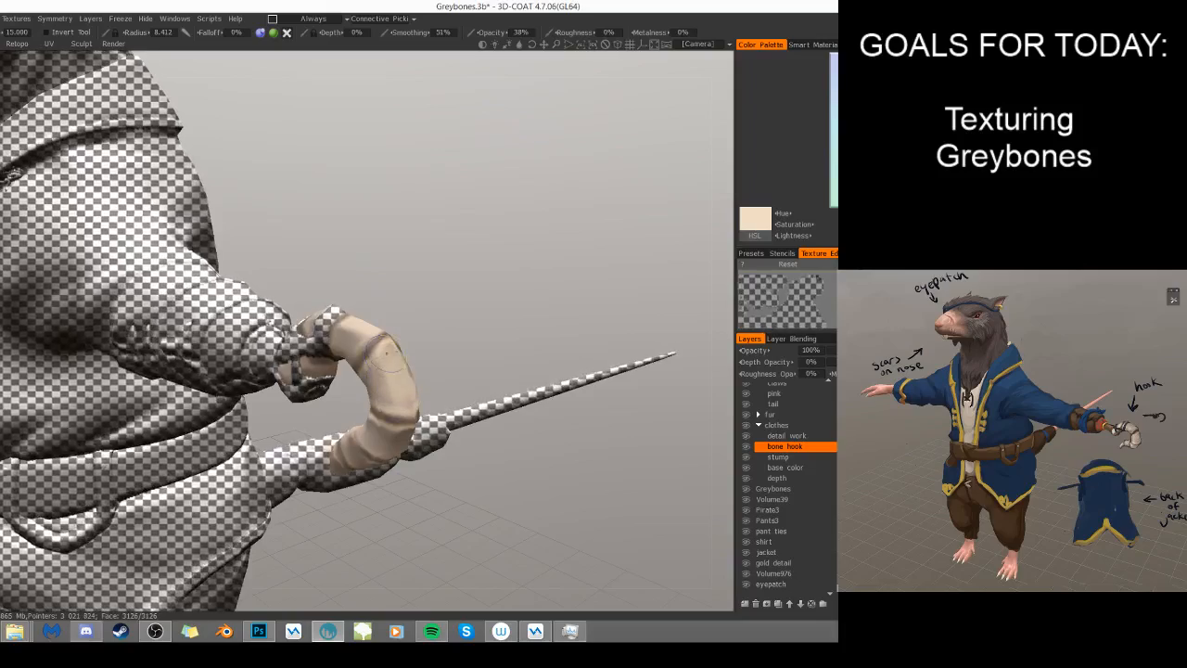
left_click_drag(310, 284, 371, 337)
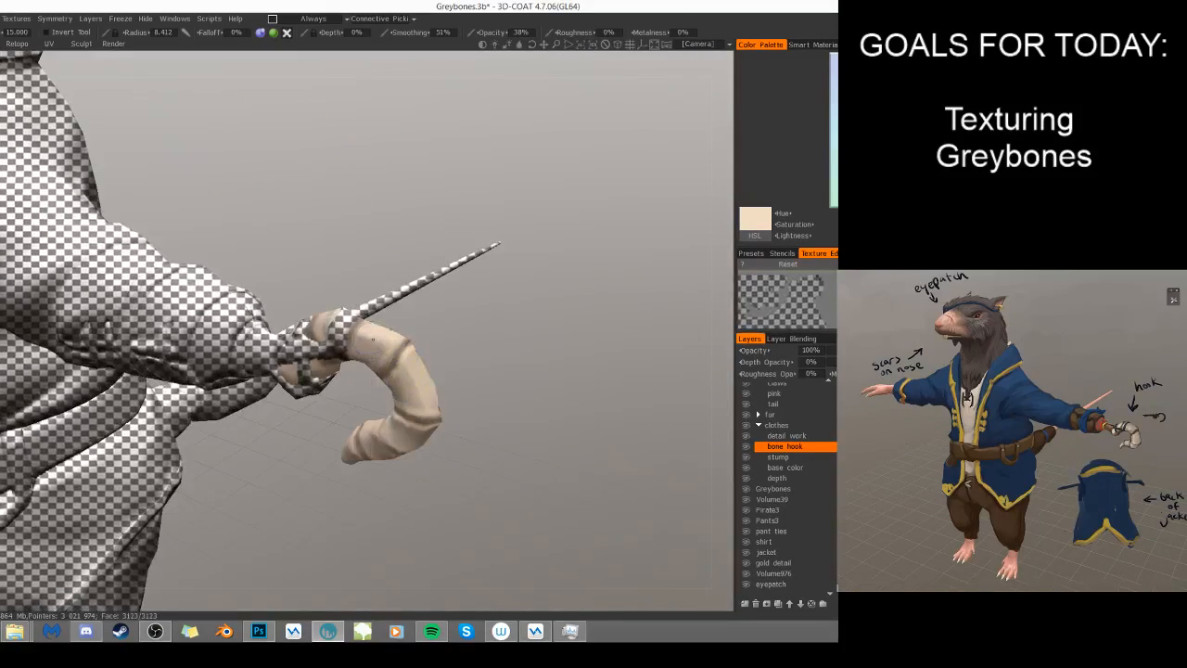
left_click_drag(505, 449, 441, 357)
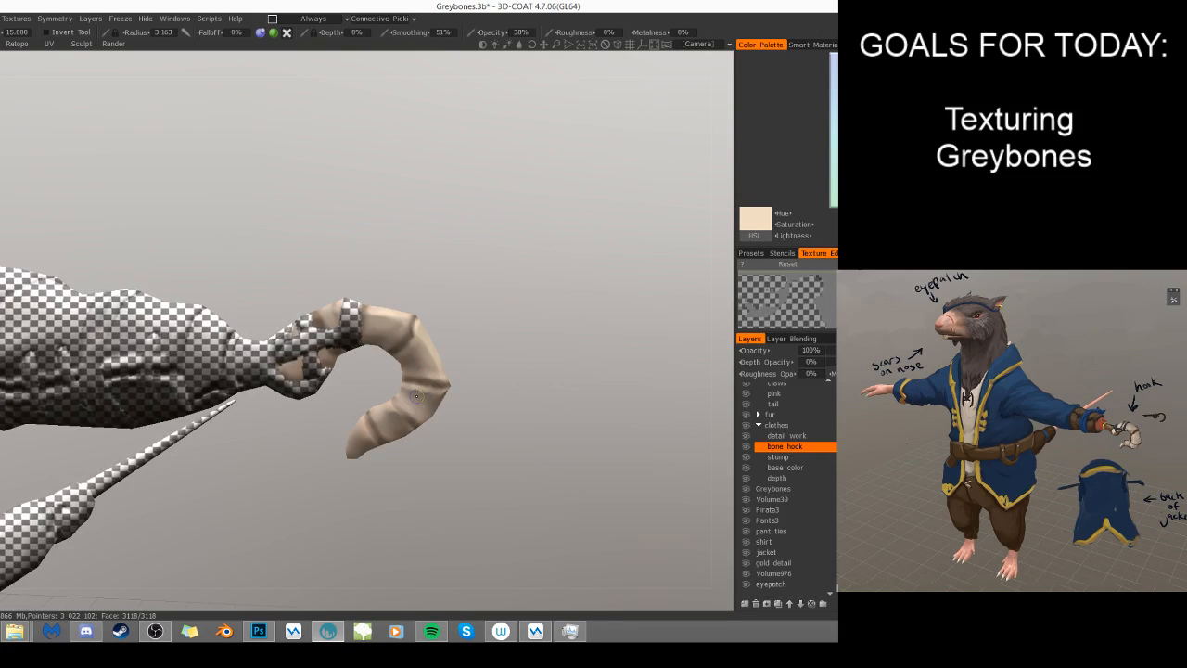
left_click_drag(425, 393, 382, 361)
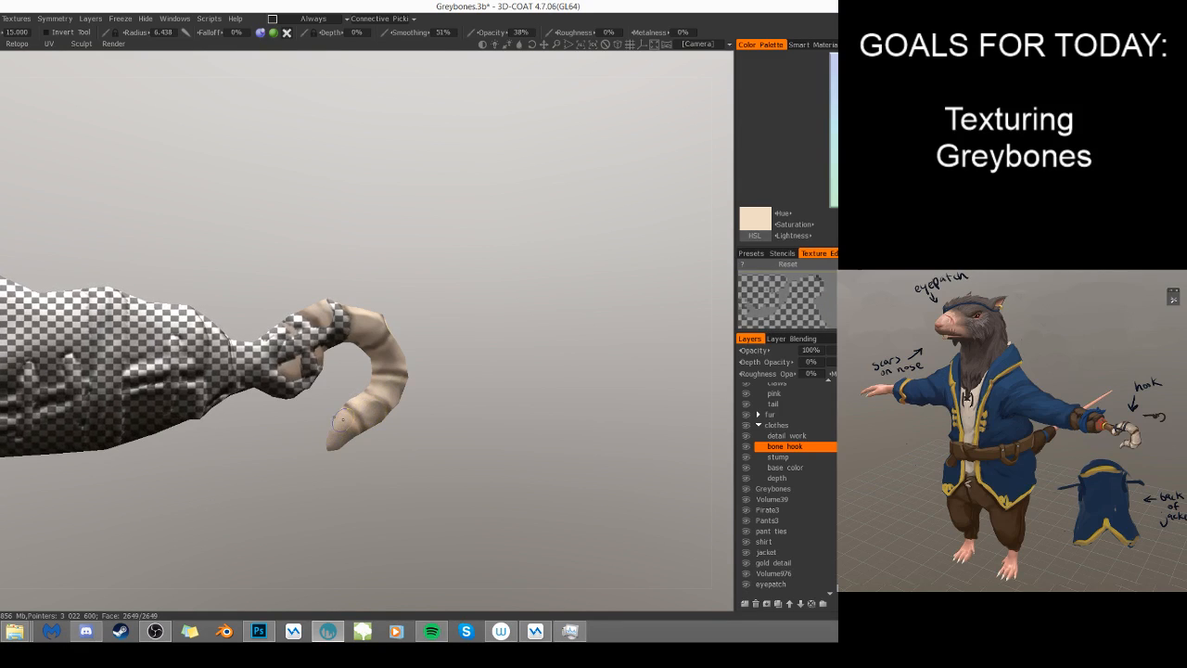
- Choose an off-white color, raise the brush opacity to 57% and paint small highlights on the hook's tip and lower segments
left_click_drag(324, 442, 386, 456)
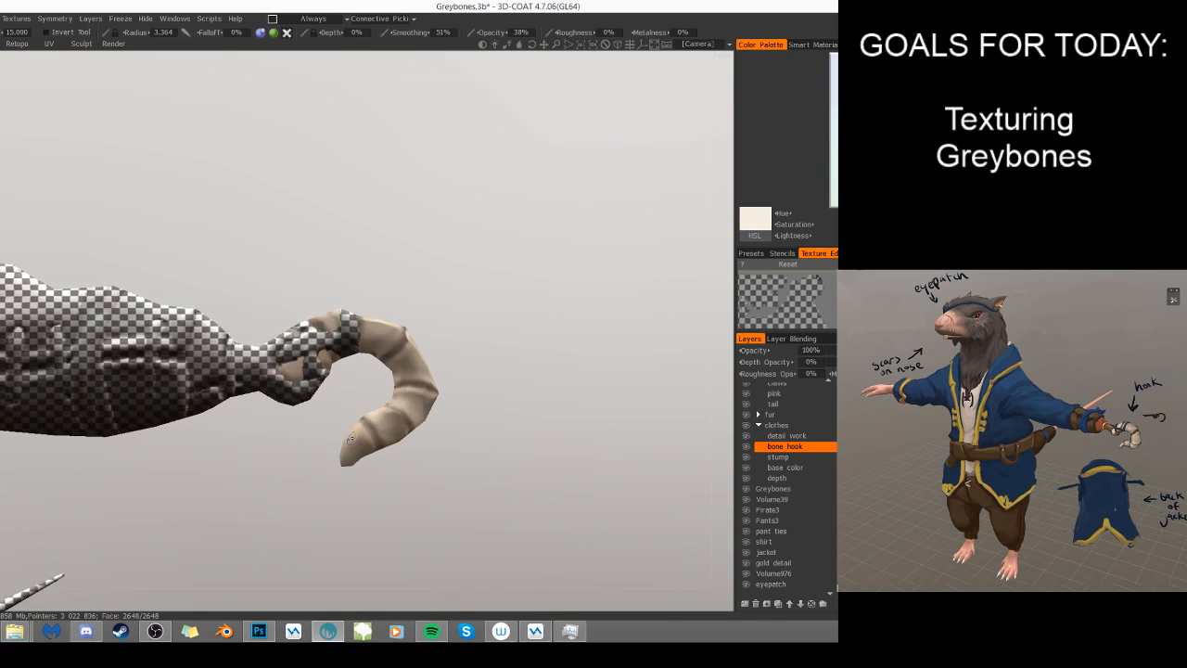
left_click_drag(373, 439, 379, 413)
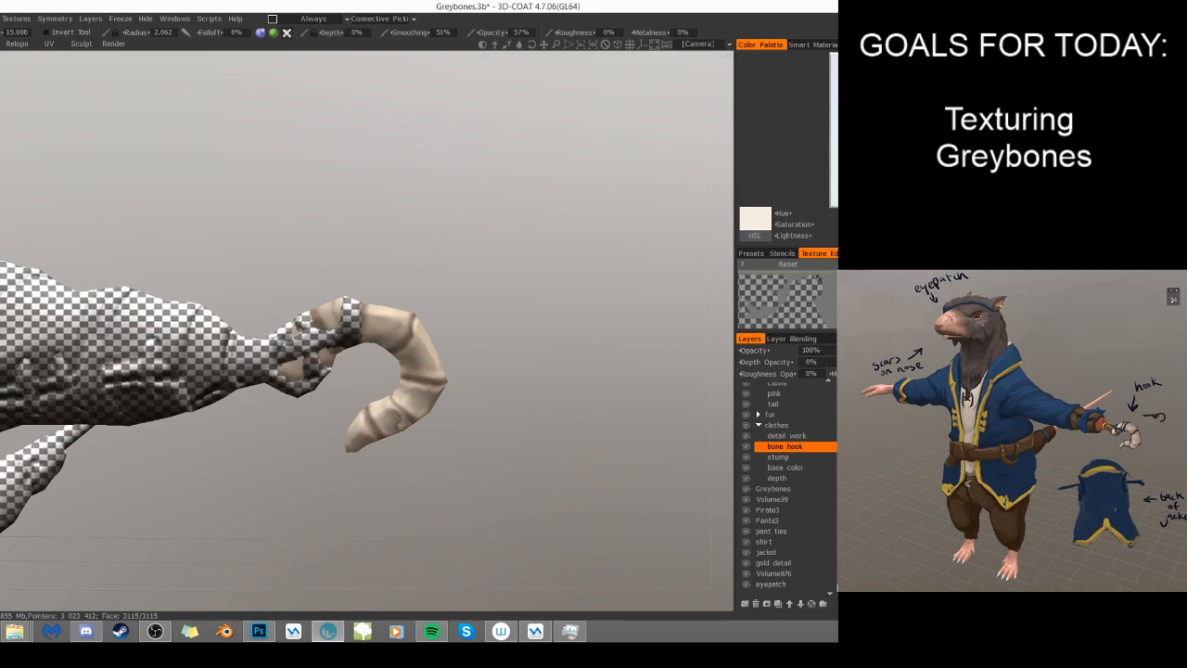
left_click_drag(505, 464, 446, 376)
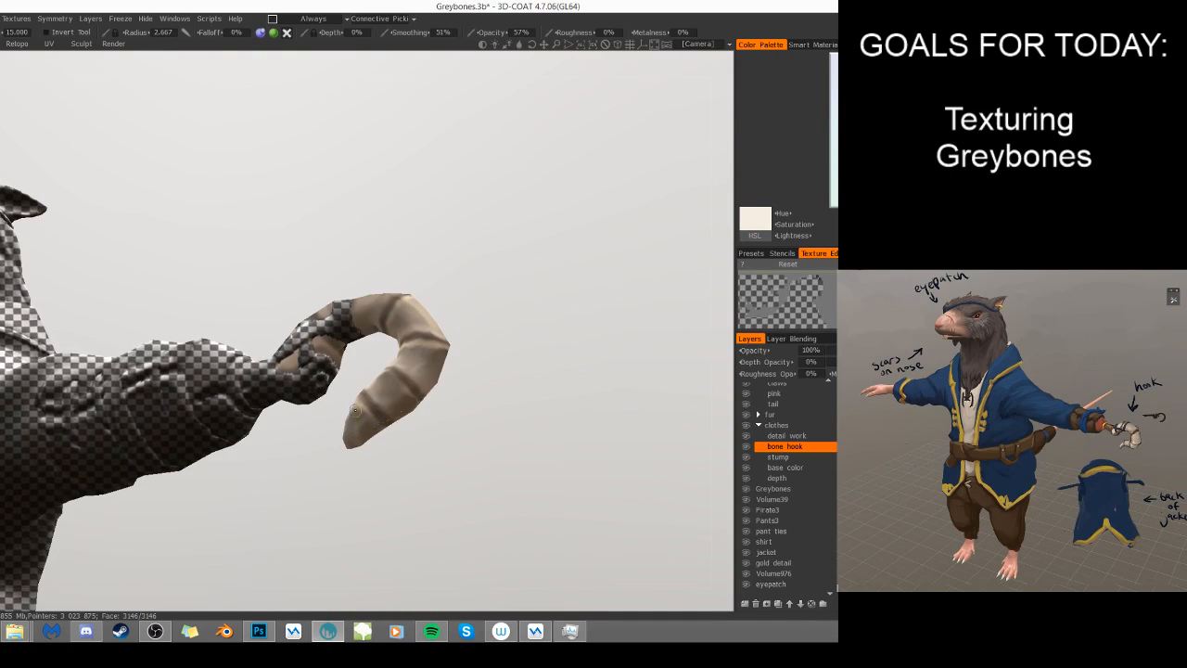
left_click_drag(509, 394, 476, 406)
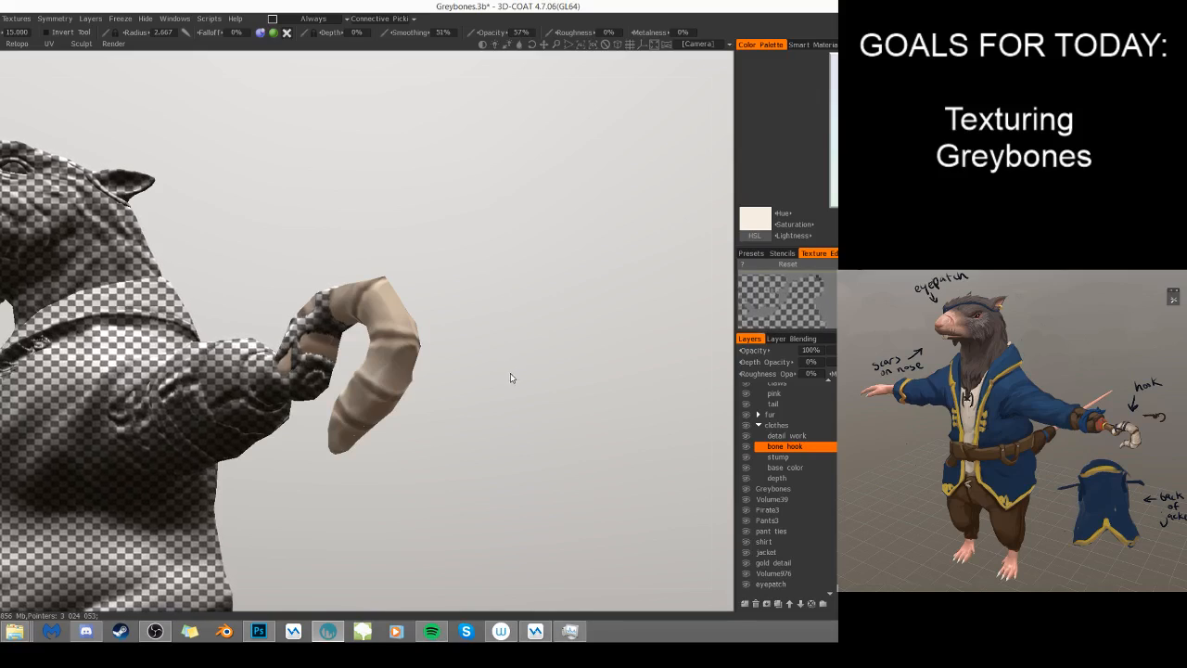
- Brighten the underside segments of the hook between its creases with off-white highlights
left_click_drag(508, 381, 406, 315)
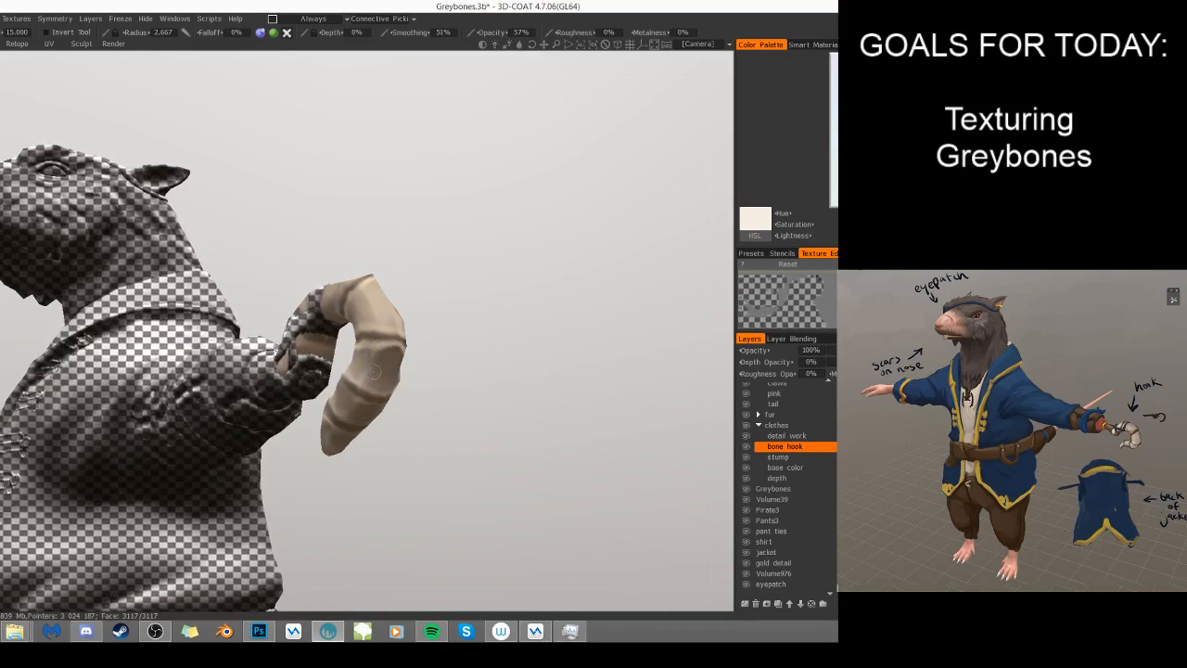
left_click_drag(422, 405, 493, 416)
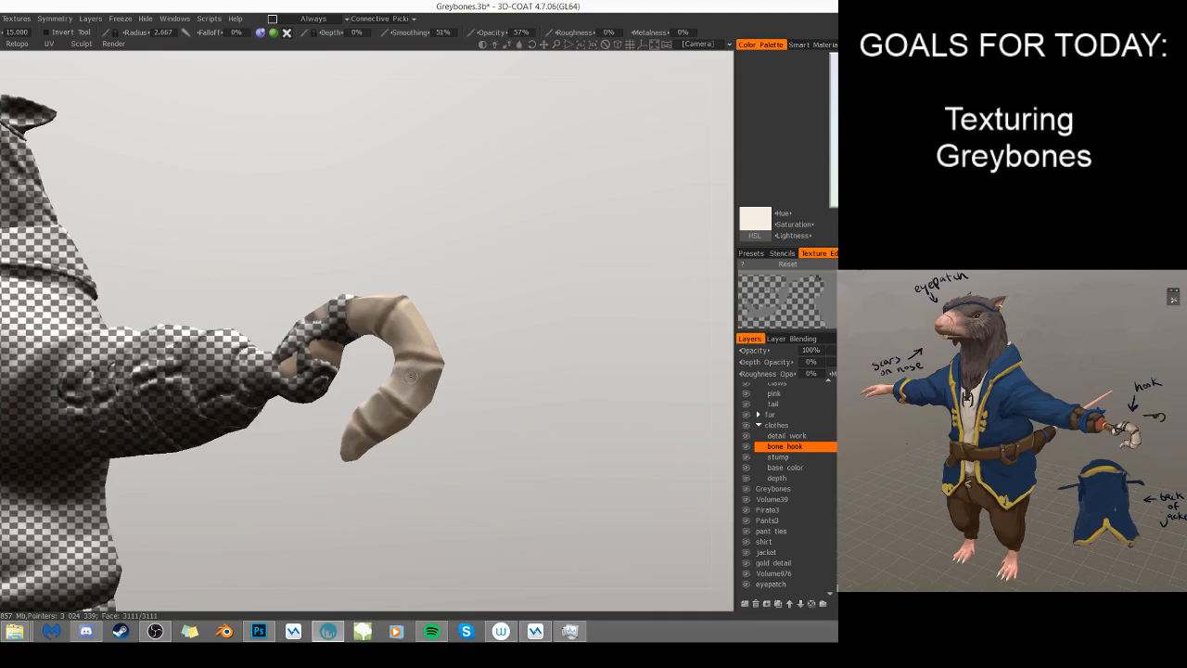
left_click_drag(432, 392, 369, 395)
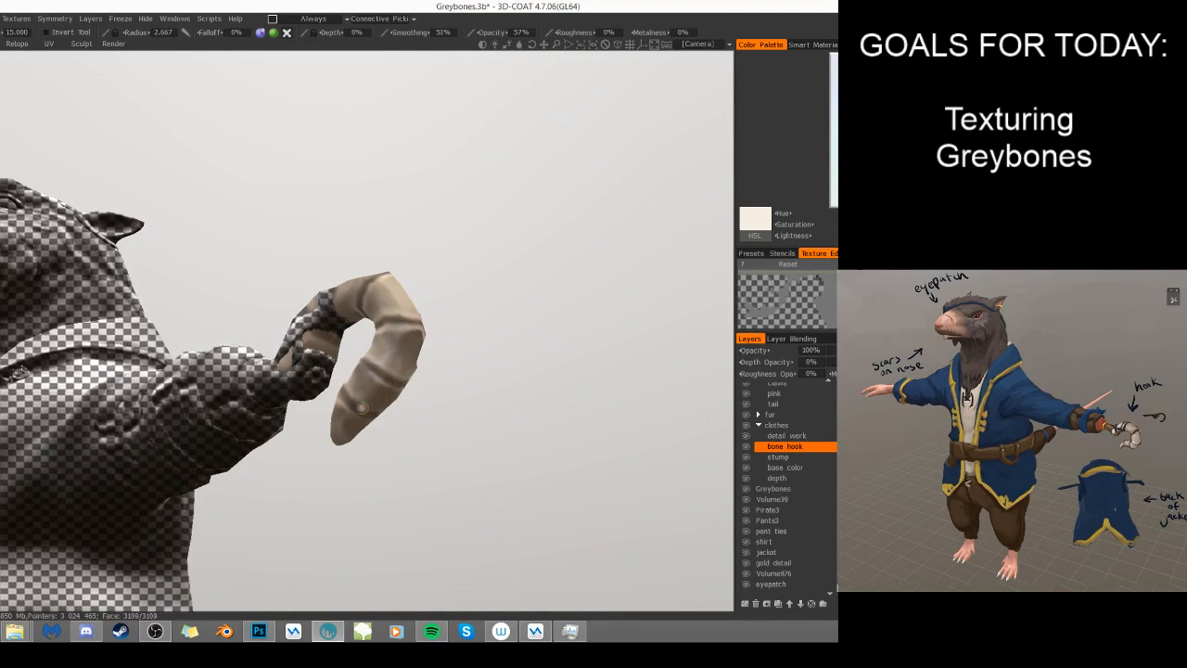
left_click_drag(397, 462, 354, 400)
mouse_move(472, 369)
left_mouse_down()
mouse_move(475, 426)
mouse_move(471, 371)
mouse_move(439, 357)
left_mouse_up()
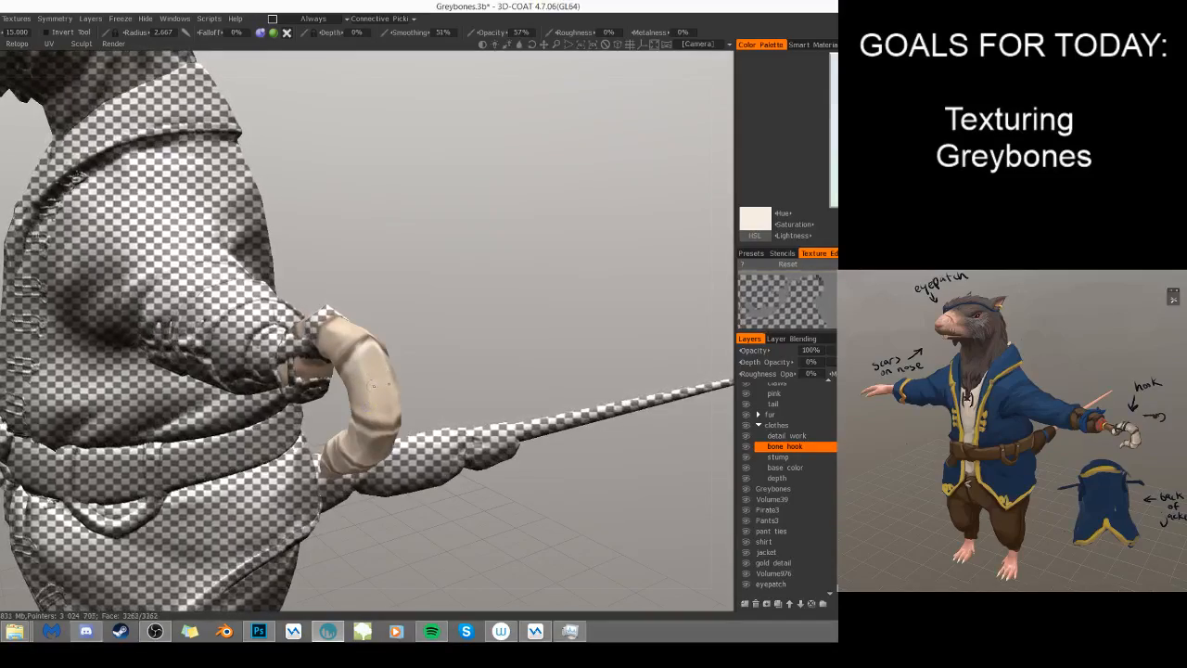
- Add off-white highlights to the hook's side, outer bend and top, checking them from several angles and distances
left_click_drag(464, 434, 416, 374)
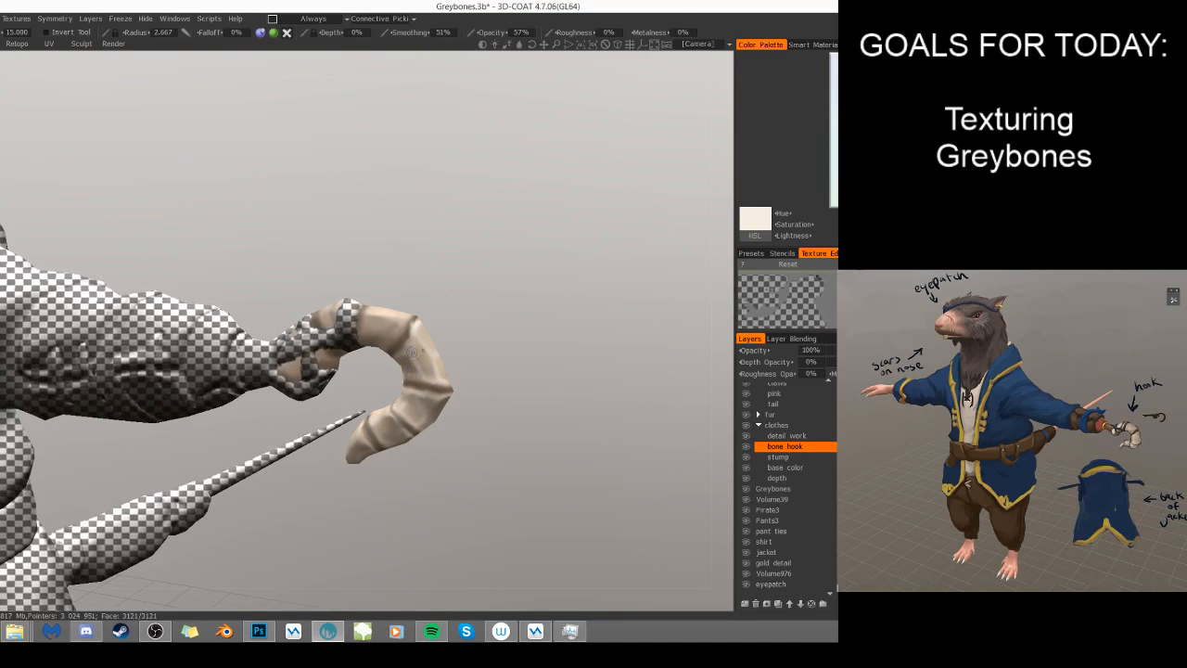
left_click_drag(583, 318, 392, 367)
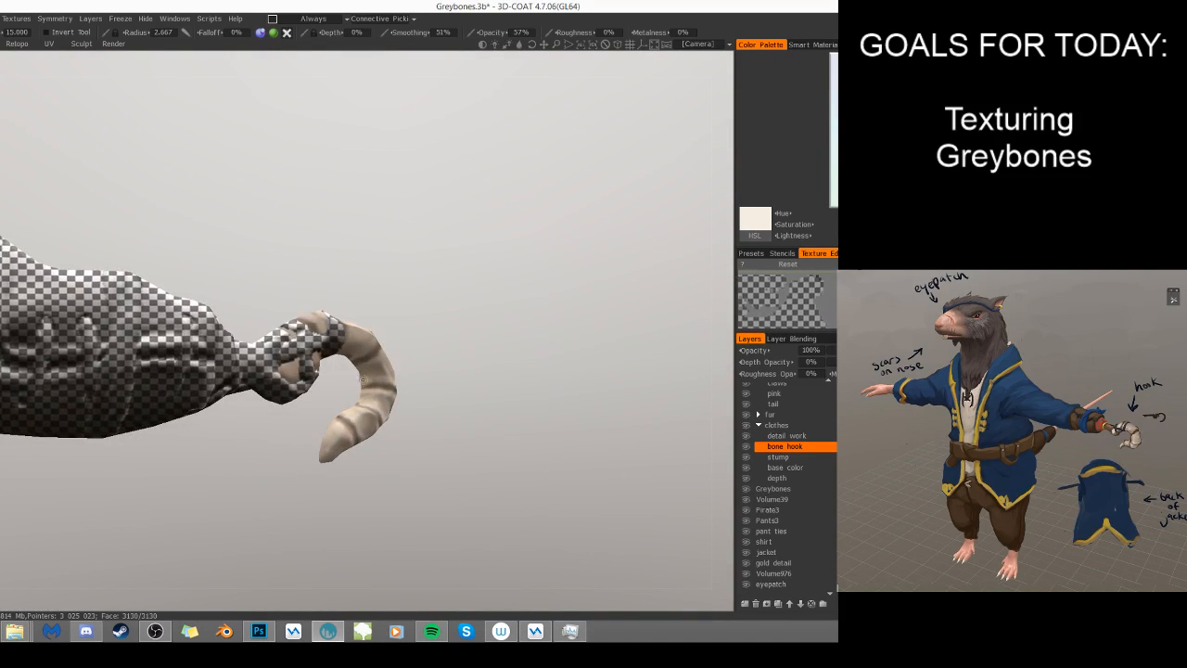
left_click_drag(464, 332, 436, 262)
right_click_drag(436, 262, 535, 314)
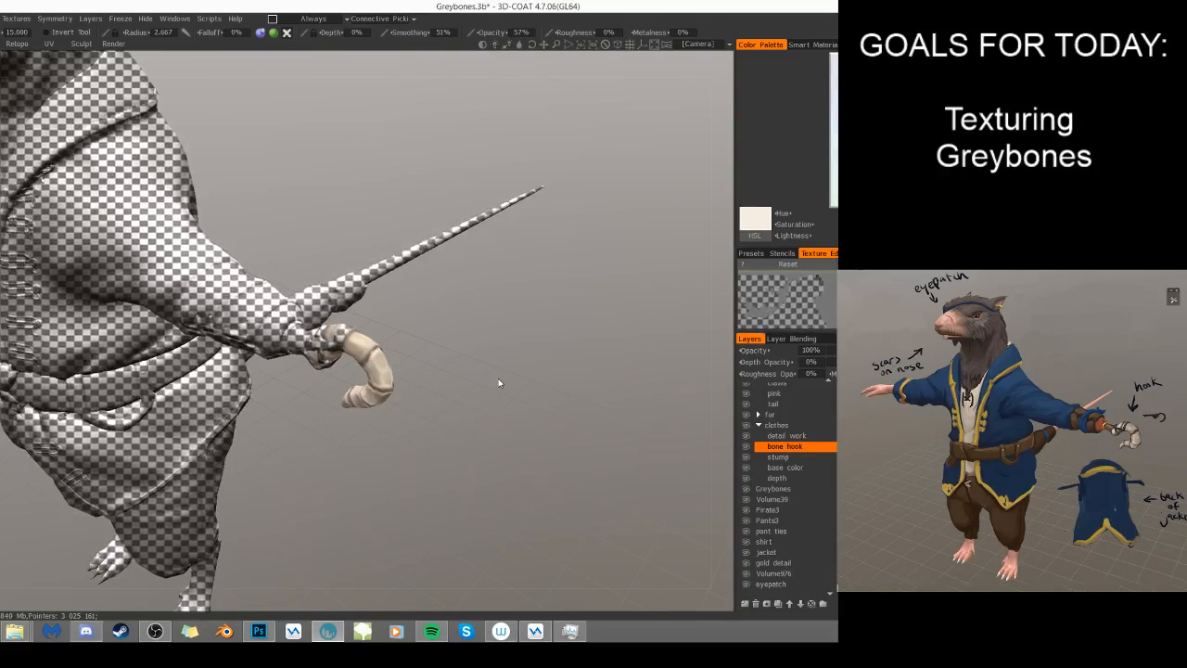
left_click_drag(455, 464, 400, 408)
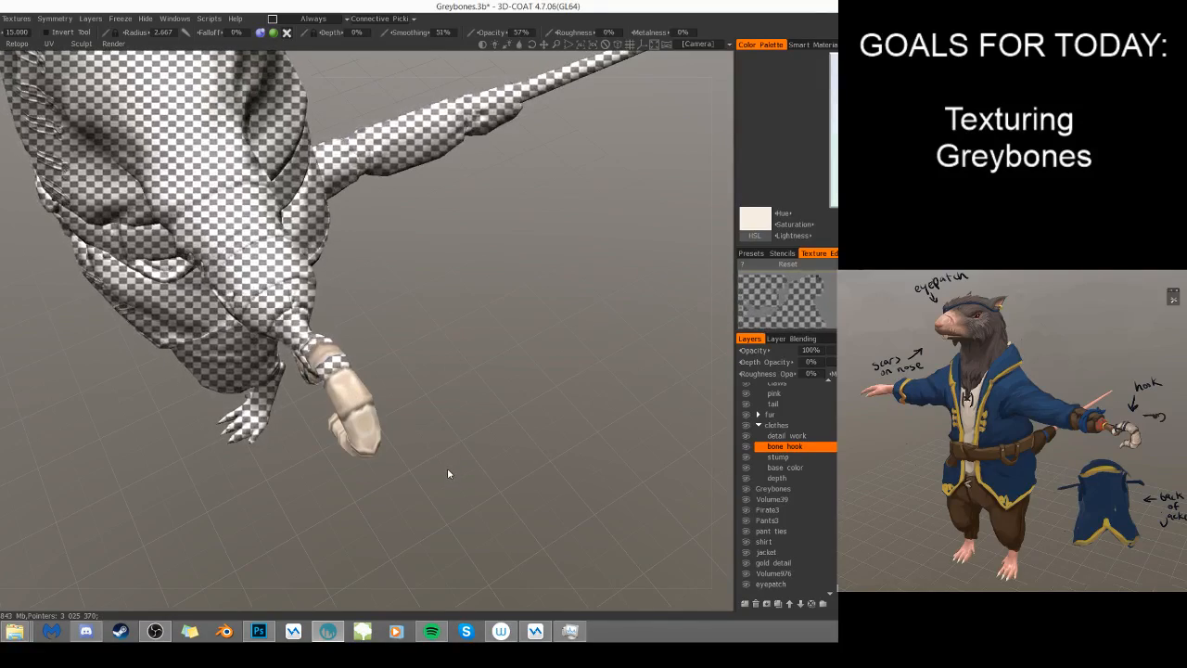
key("s")
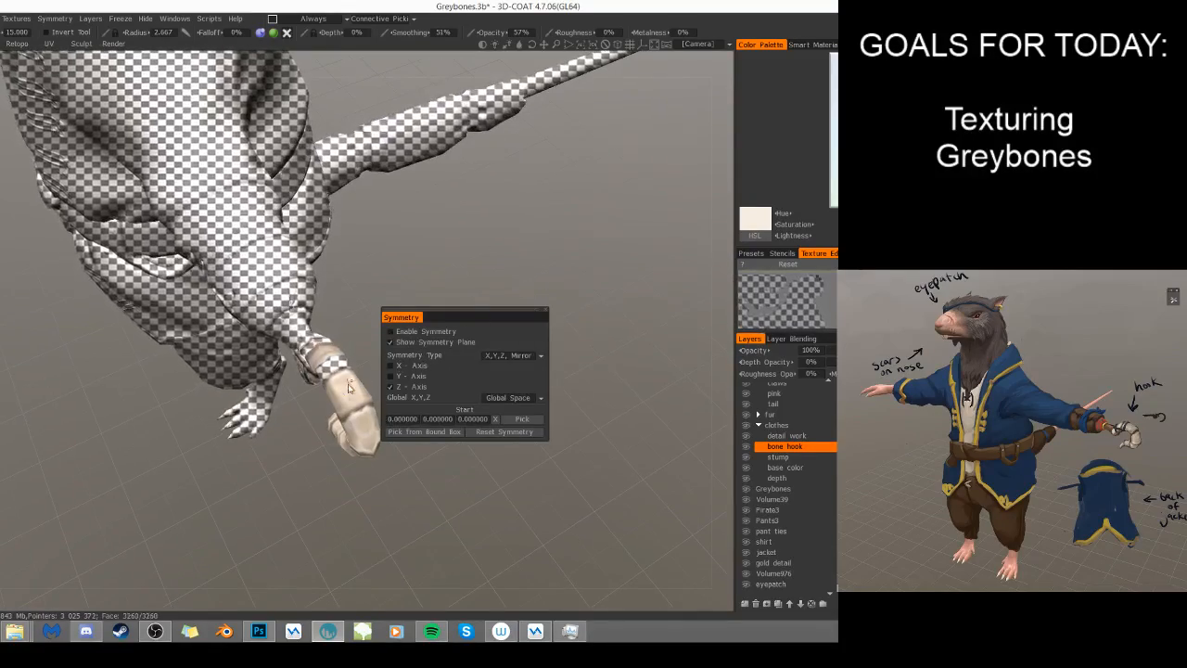
left_click(345, 399)
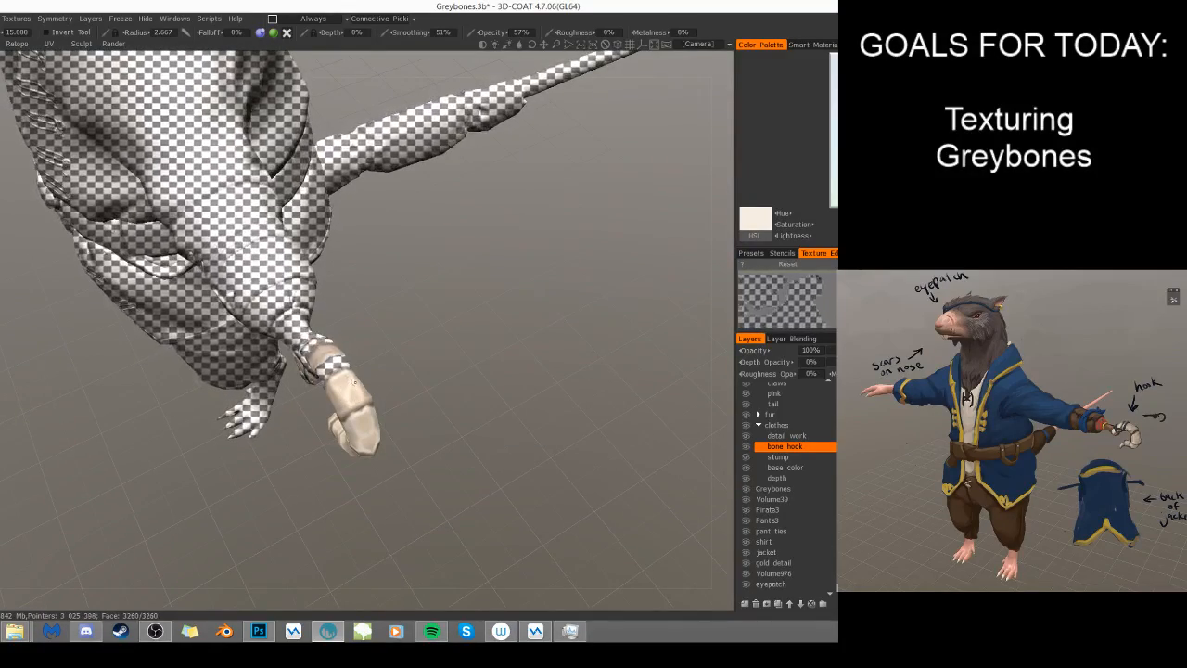
key("s")
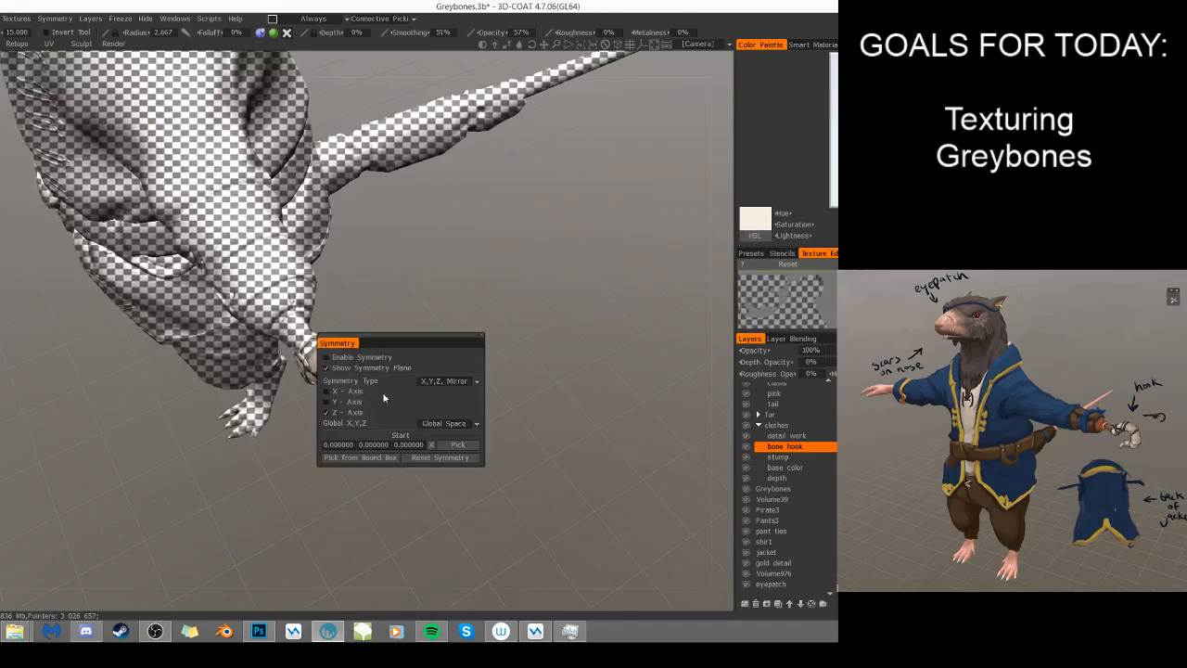
key("s")
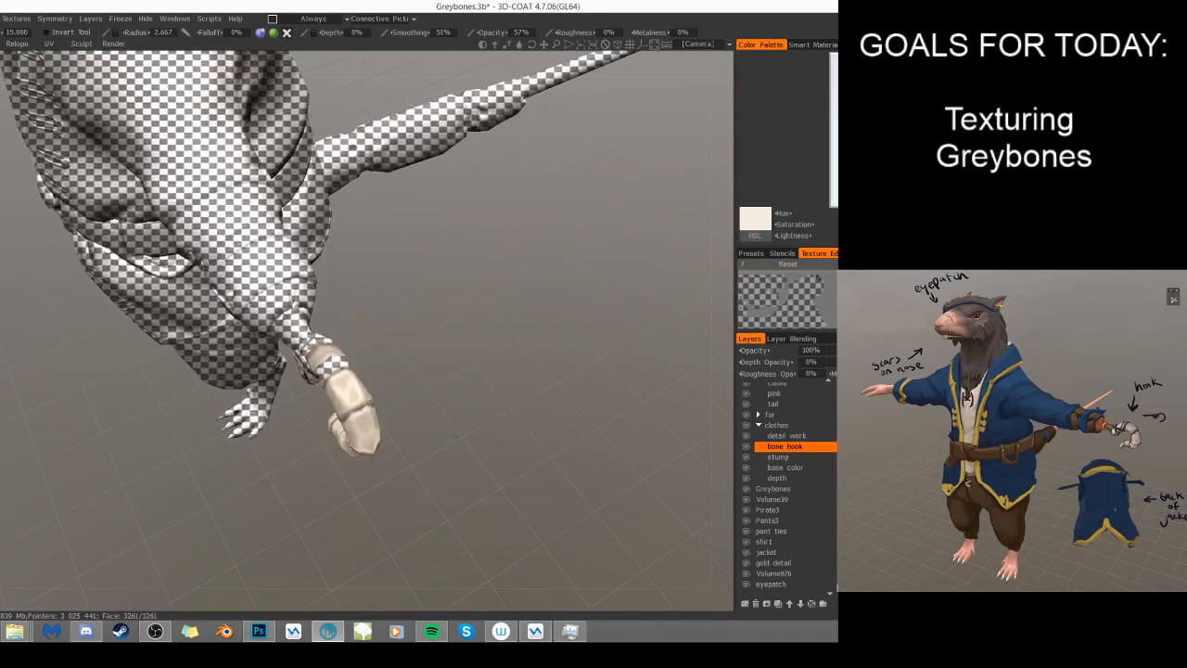
- Reduce the brush radius to about 2 and paint off-white highlights on the hook's first segment beside the wrist strap
left_click_drag(507, 413, 550, 374)
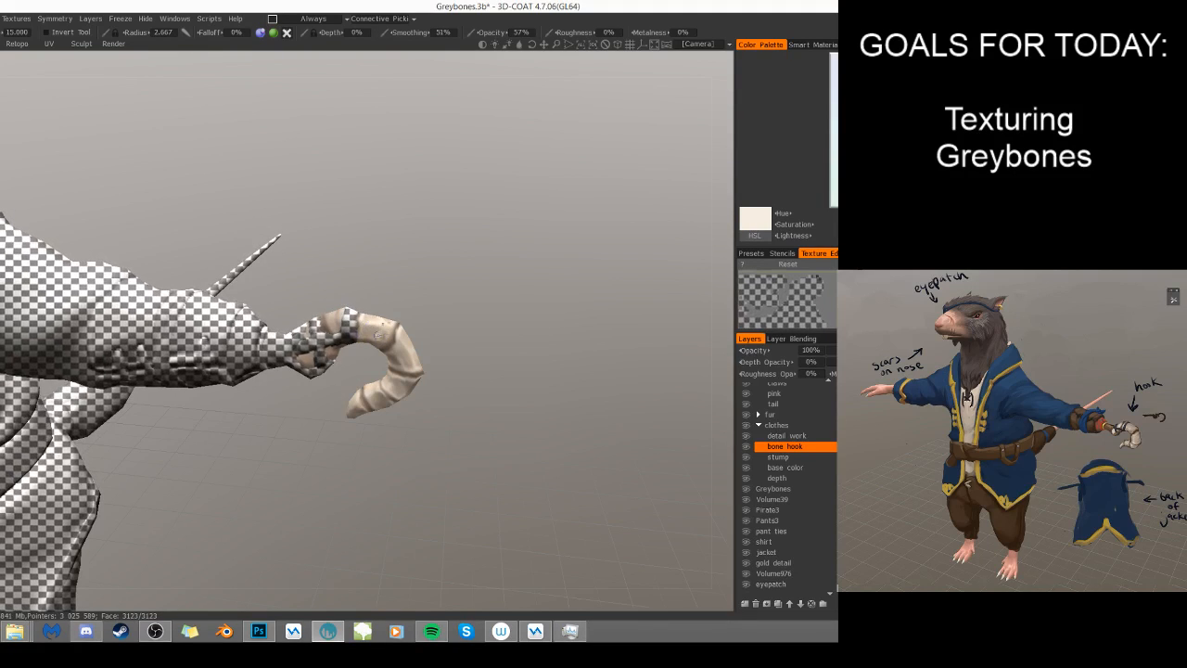
left_click_drag(555, 318, 487, 287)
right_click_drag(487, 287, 557, 304)
left_click_drag(556, 305, 562, 286)
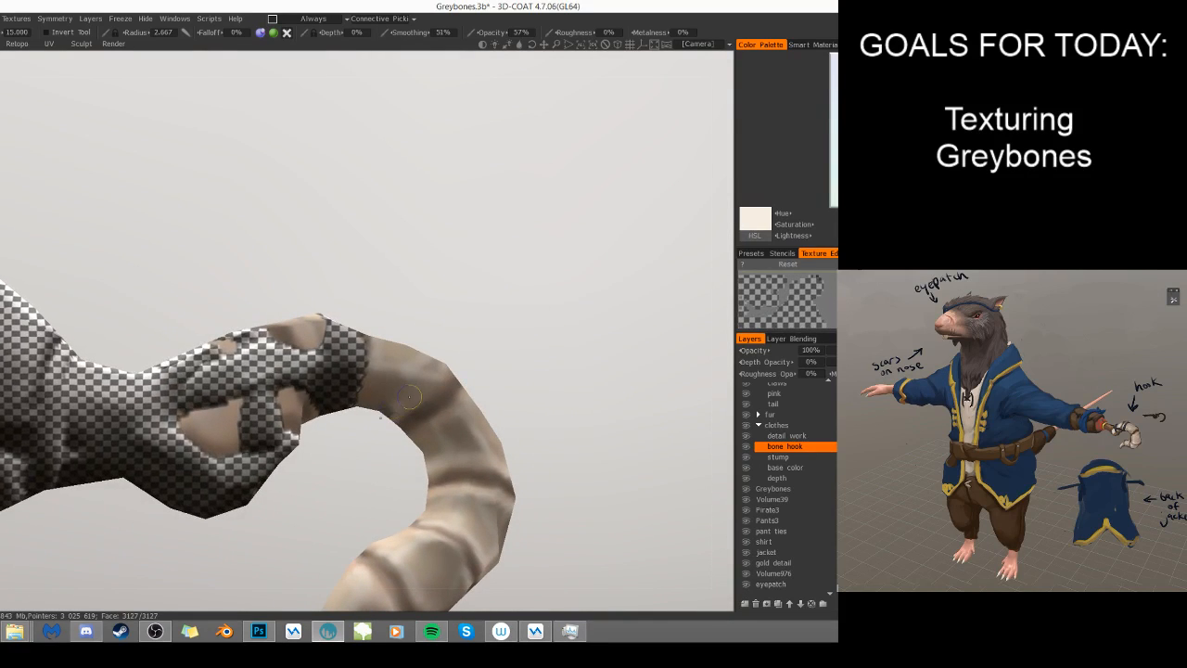
mouse_move(406, 406)
left_mouse_down()
mouse_move(404, 393)
mouse_move(375, 394)
left_mouse_up()
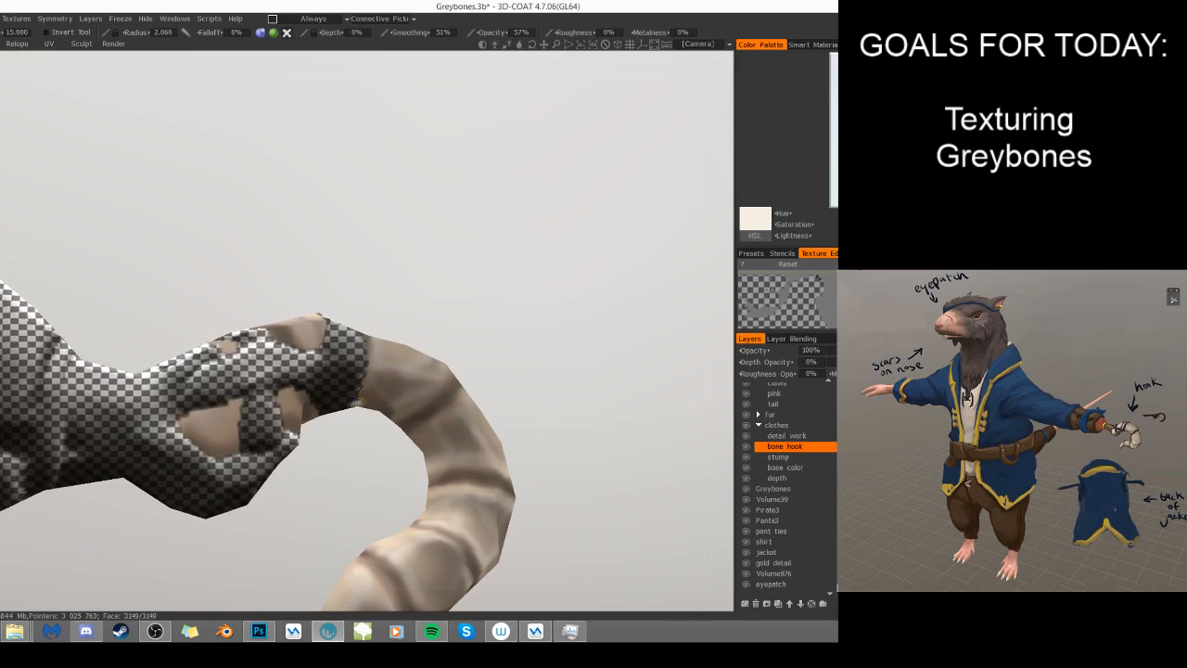
left_click_drag(450, 337, 457, 421)
- Set the brush radius to 2.422 and paint off-white highlights on the bone areas exposed between the wrist straps
right_click_drag(471, 269, 451, 219)
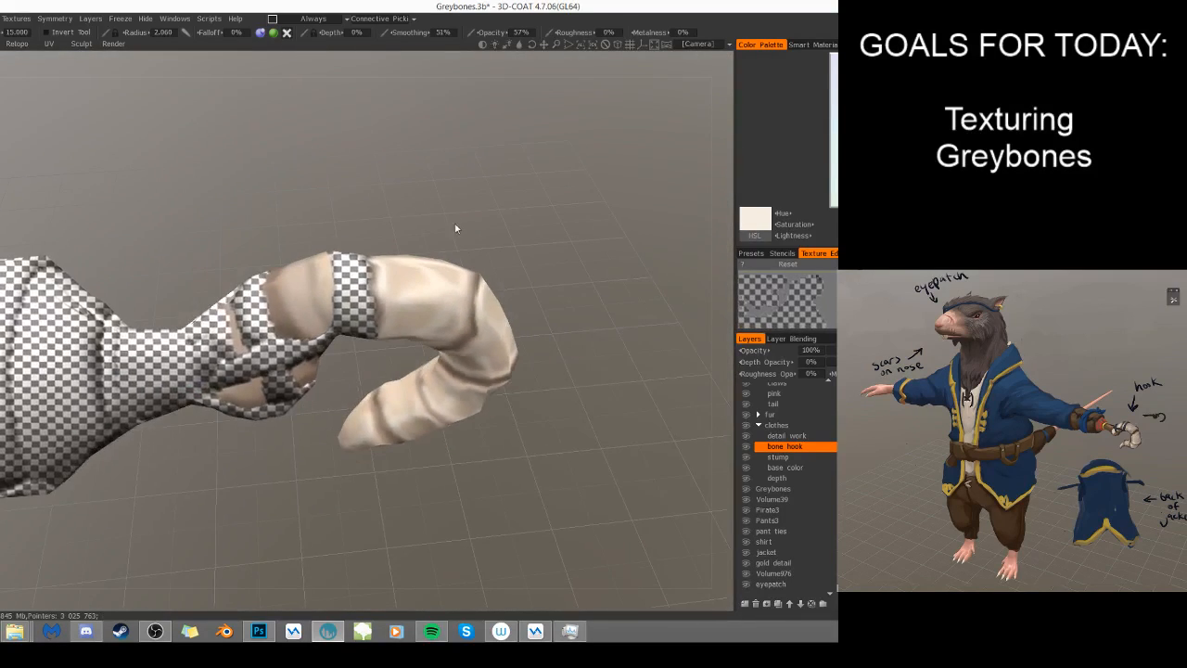
left_click_drag(450, 218, 253, 343)
mouse_move(254, 287)
left_mouse_down()
mouse_move(246, 268)
mouse_move(242, 283)
mouse_move(267, 309)
left_mouse_up()
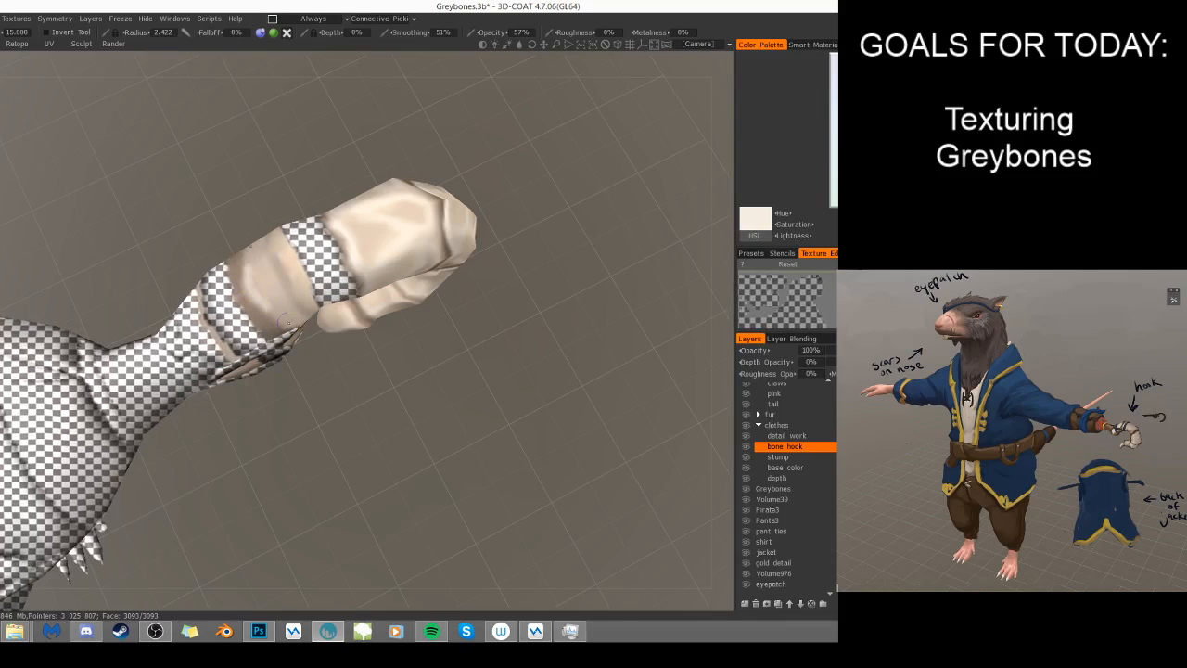
mouse_move(376, 375)
left_mouse_down()
mouse_move(317, 316)
mouse_move(324, 295)
mouse_move(311, 310)
mouse_move(314, 286)
mouse_move(304, 301)
mouse_move(320, 282)
mouse_move(321, 308)
left_mouse_up()
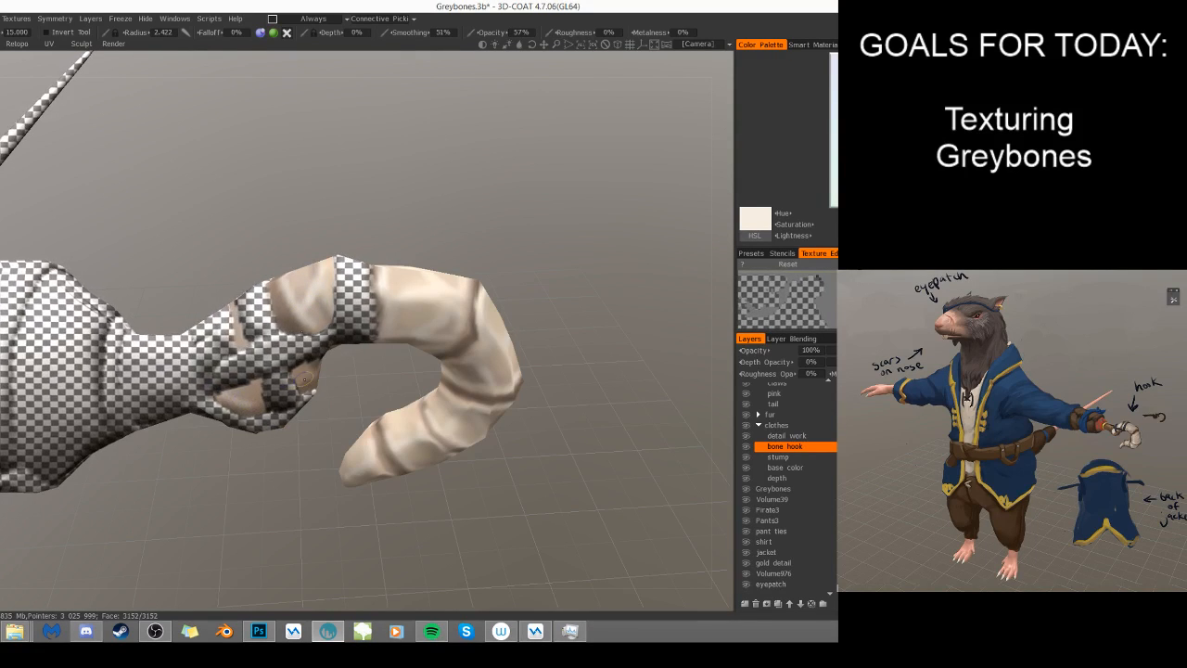
scroll(306, 380, "up", 3)
mouse_move(294, 375)
left_mouse_down()
mouse_move(328, 390)
mouse_move(330, 366)
mouse_move(344, 368)
mouse_move(310, 379)
left_mouse_up()
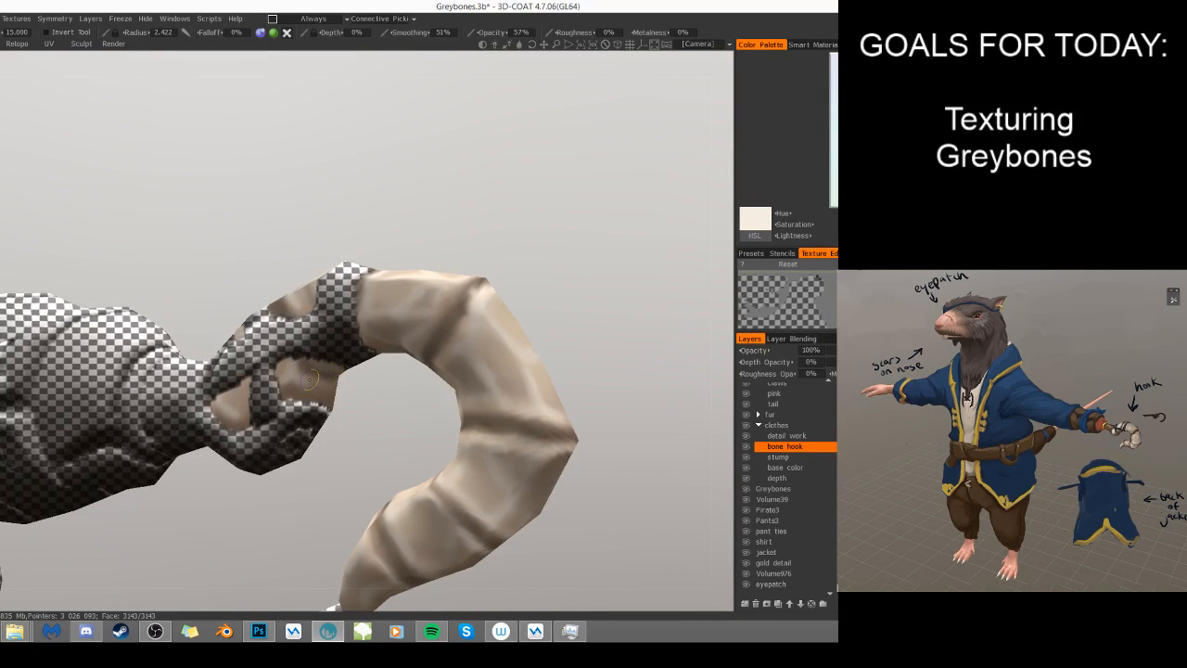
- Switch to dark brown, reduce the brush radius to 1.883 and shade the bone exposed between the wrist straps
left_click(837, 185)
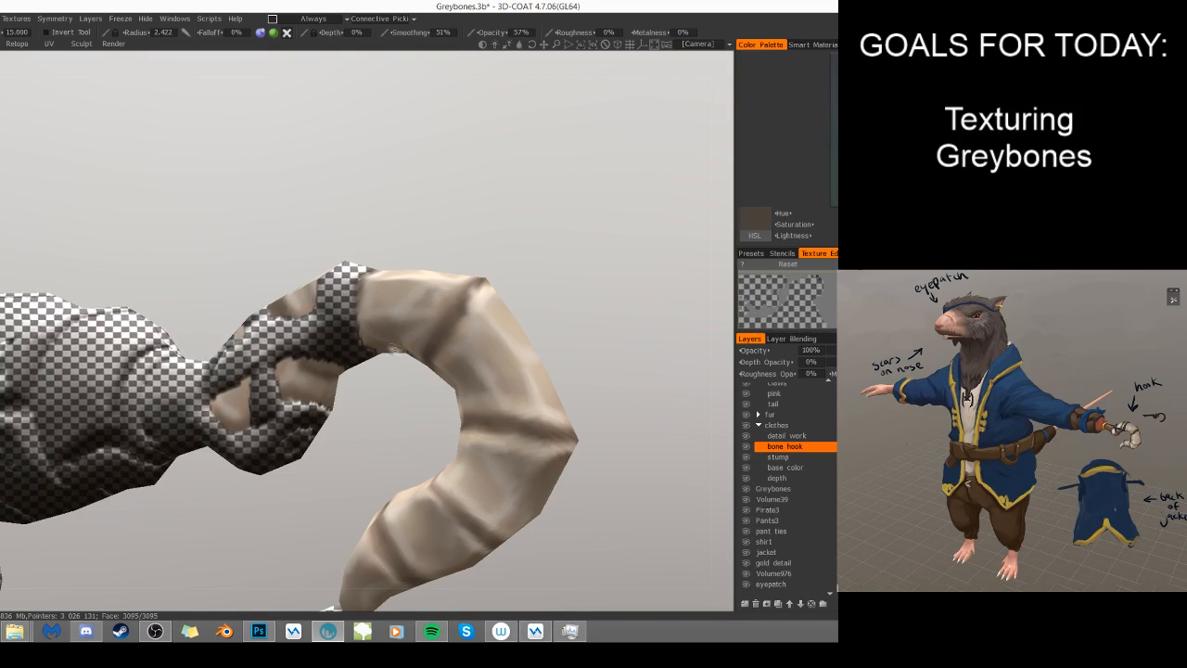
key("bracketleft")
key("bracketleft")
key("bracketleft")
left_click_drag(324, 370, 311, 364)
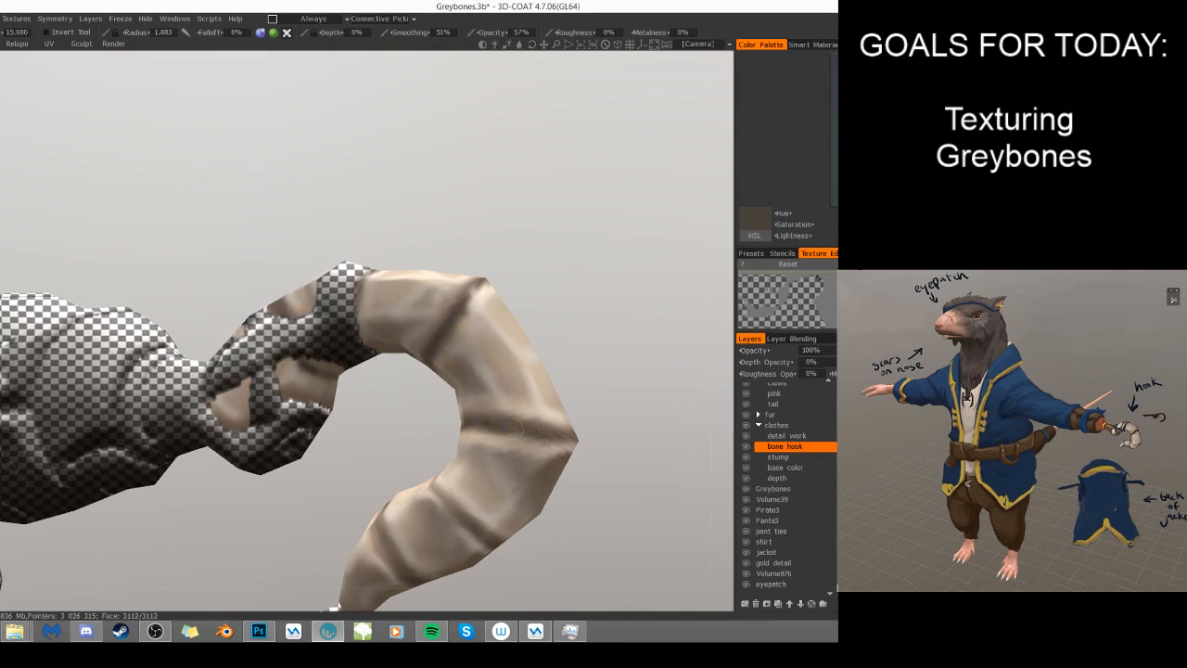
- Refine the dark brown shading along the hook's creases and strap edge, checking the hook from several angles and distances
left_click_drag(576, 496, 644, 451)
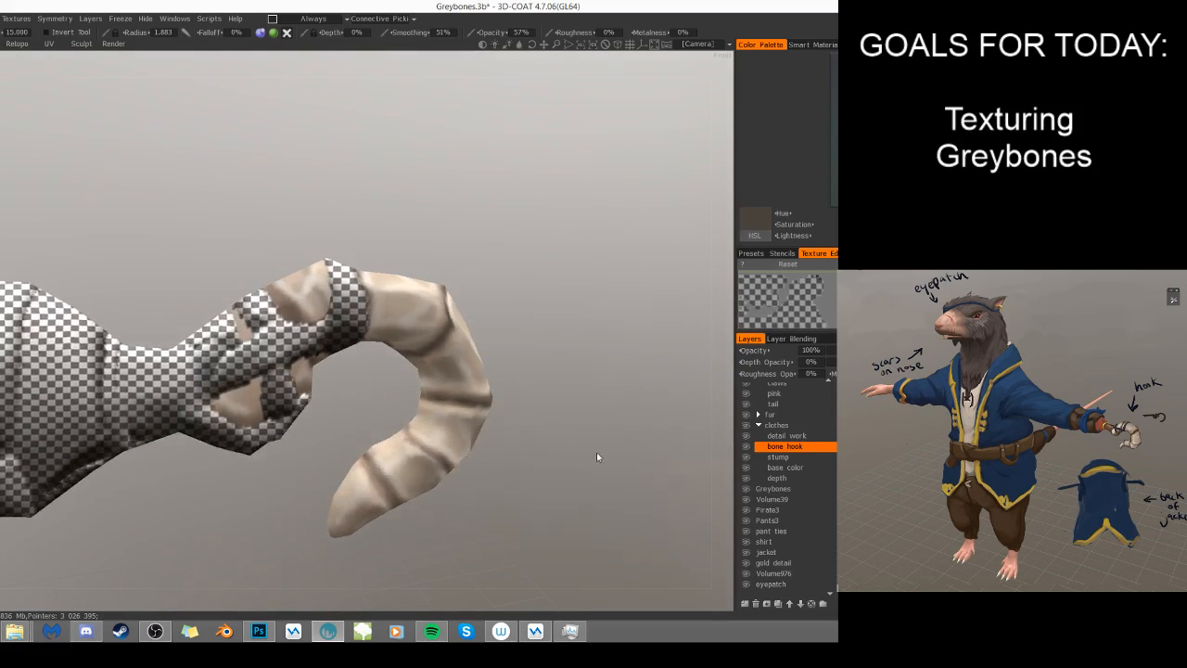
left_click_drag(458, 428, 510, 315)
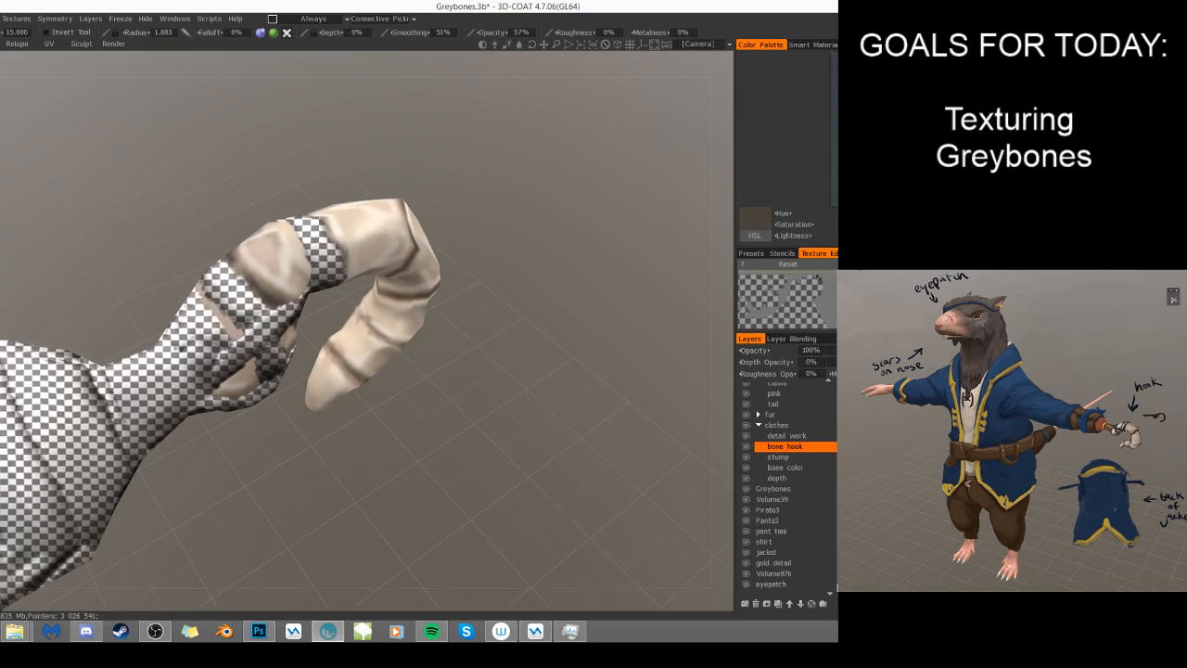
left_click_drag(365, 158, 384, 228)
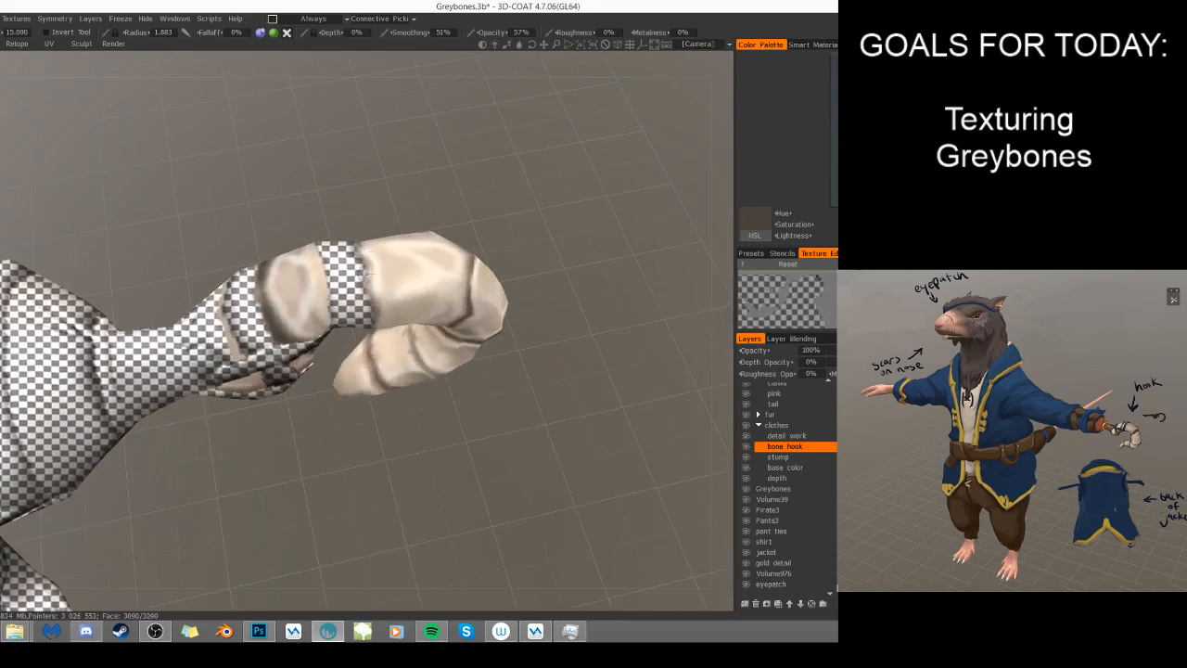
mouse_move(391, 419)
left_mouse_down()
mouse_move(363, 289)
mouse_move(410, 289)
left_mouse_up()
left_click_drag(328, 380, 427, 316)
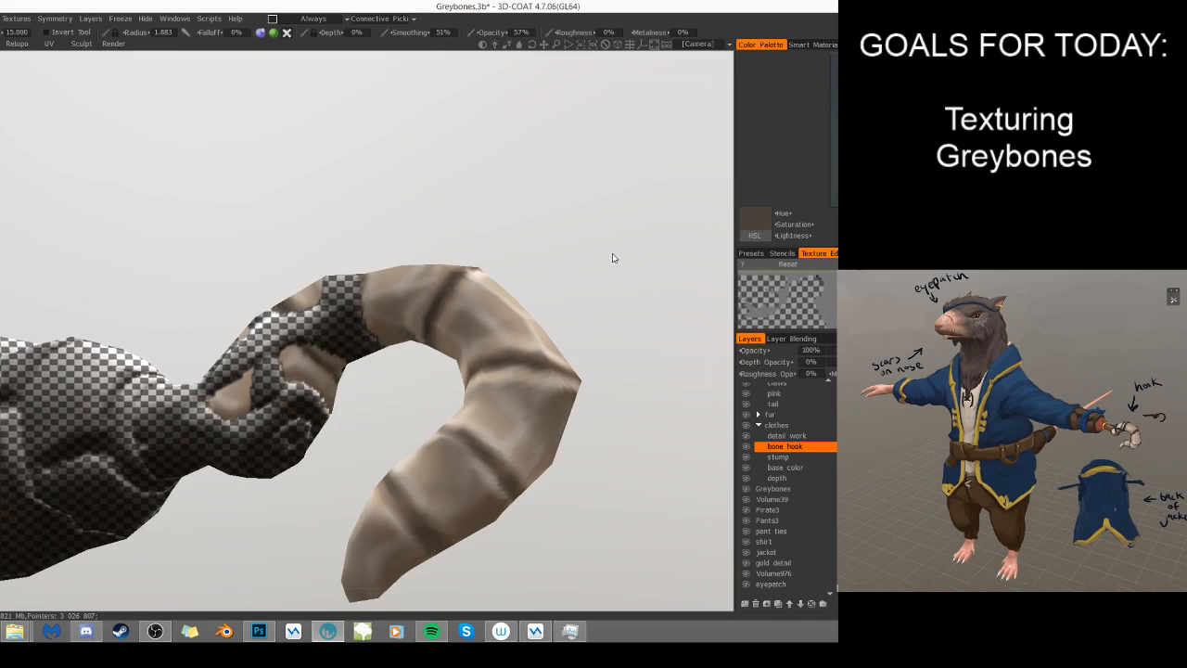
right_click_drag(551, 204, 429, 232)
left_click_drag(430, 279, 553, 532)
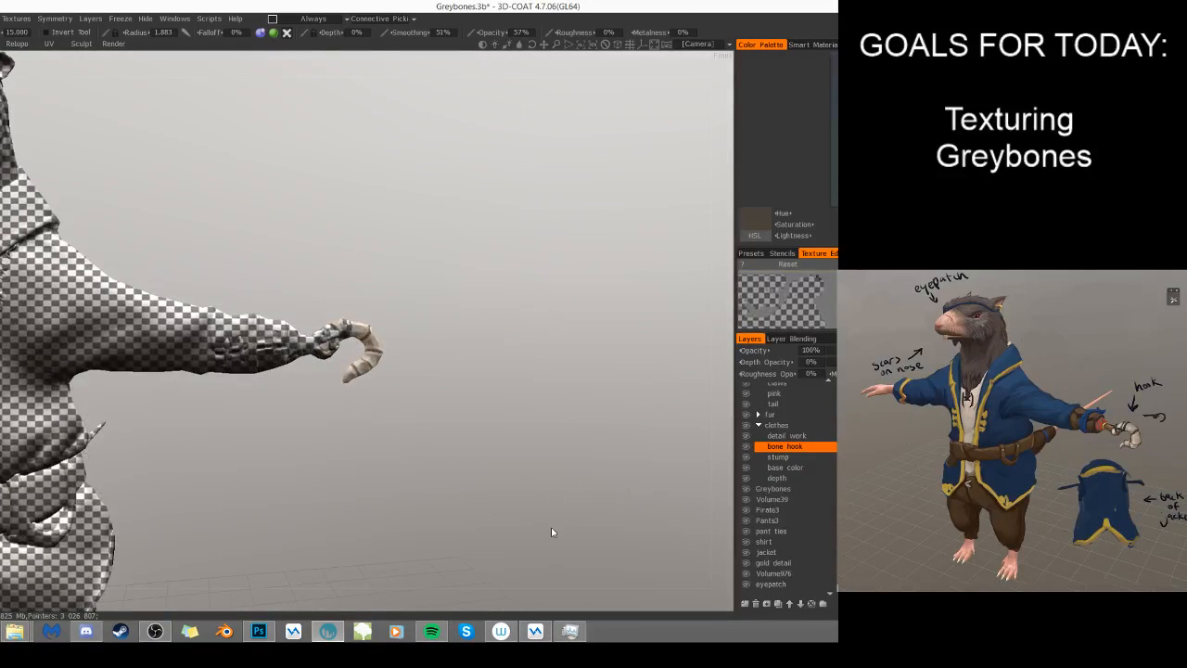
- Bring the other texture layers back into view and inspect the hook arm in full colour from several angles
left_click(746, 449)
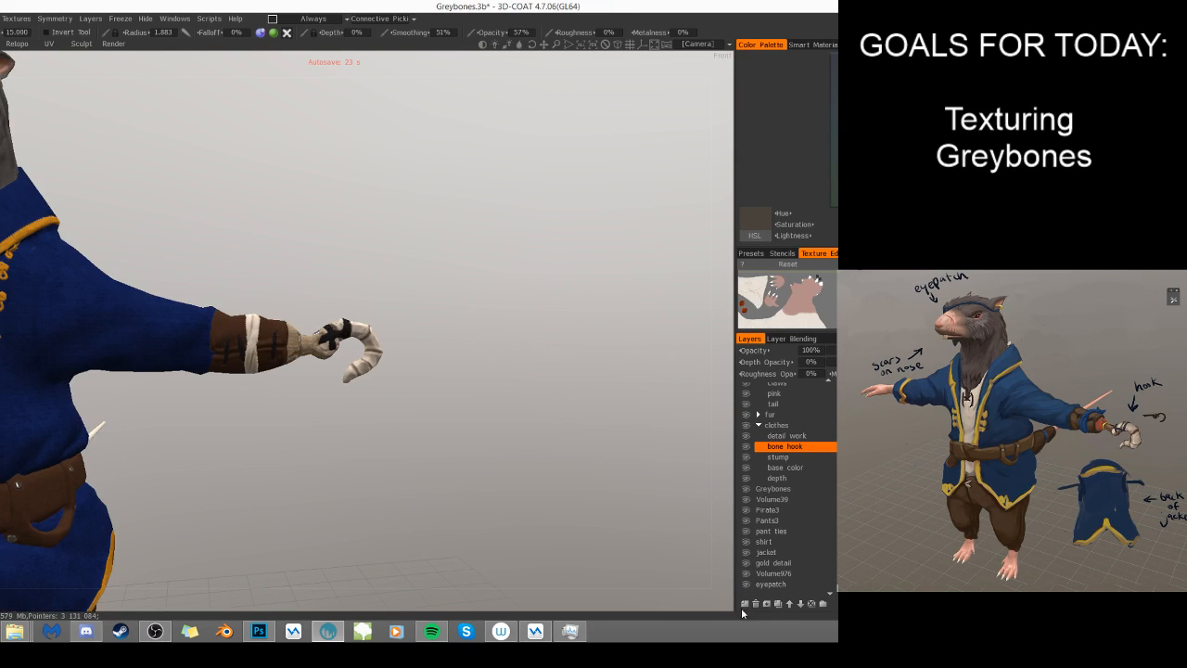
left_click_drag(383, 439, 214, 453)
right_click_drag(214, 453, 284, 450)
left_click_drag(285, 450, 423, 458)
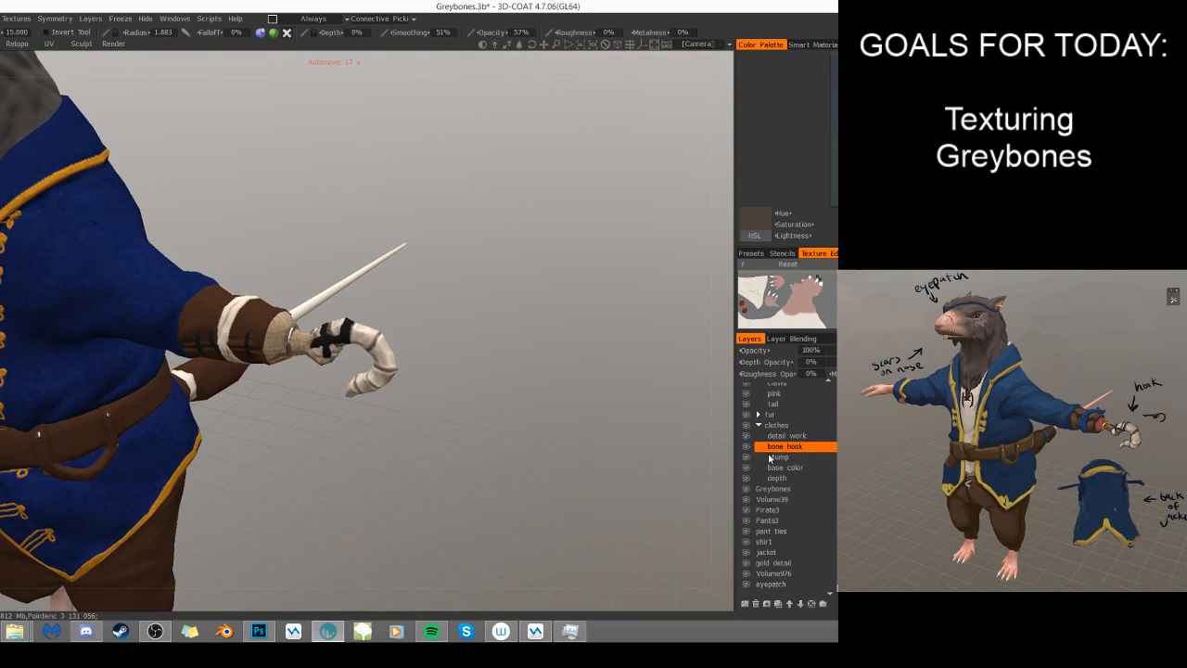
- Select the depth layer, set the brush depth to 42% and paint relief along the hook's outer bend and middle creases
left_click(788, 478)
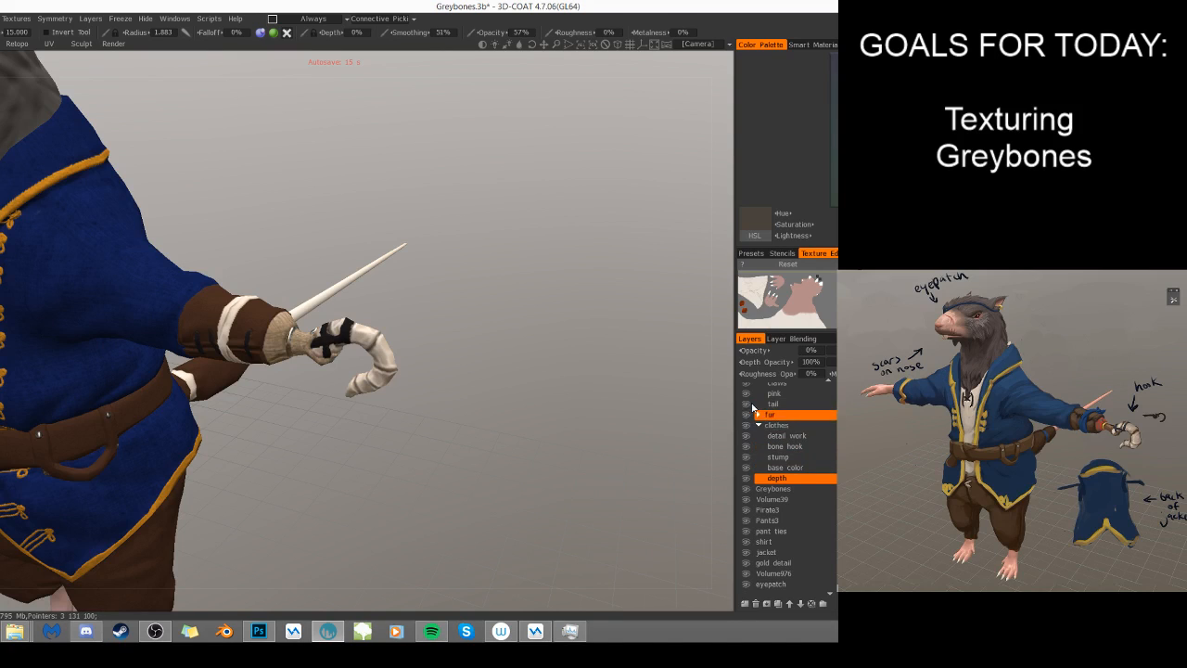
scroll(593, 410, "up", 3)
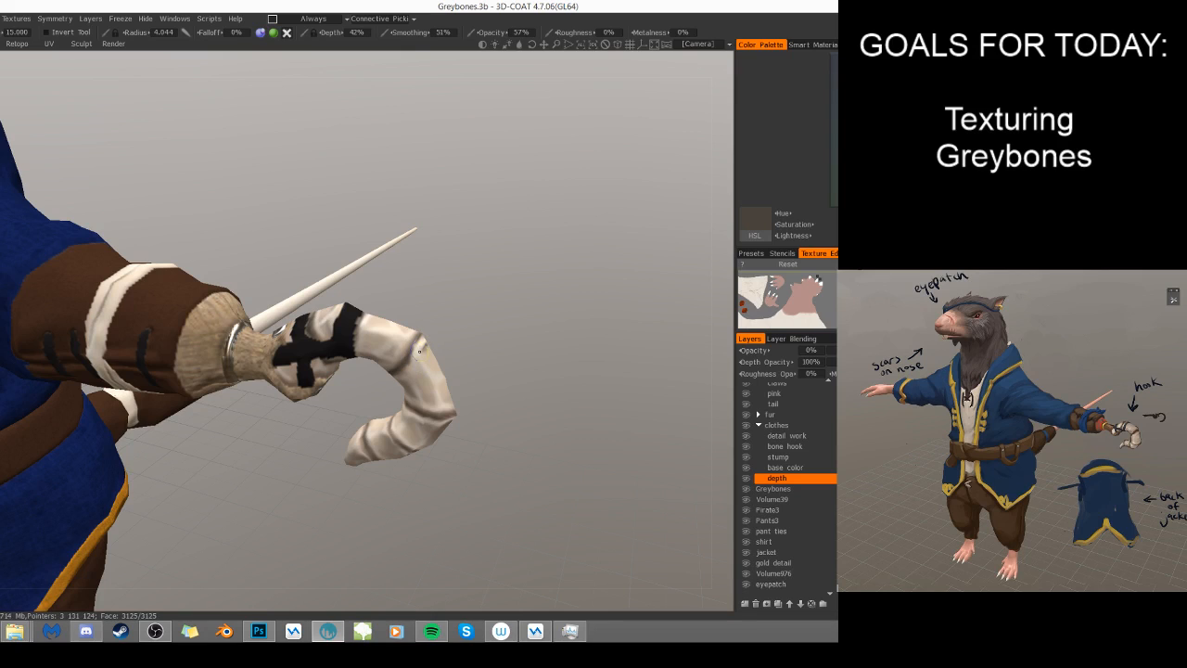
left_click_drag(510, 341, 460, 333)
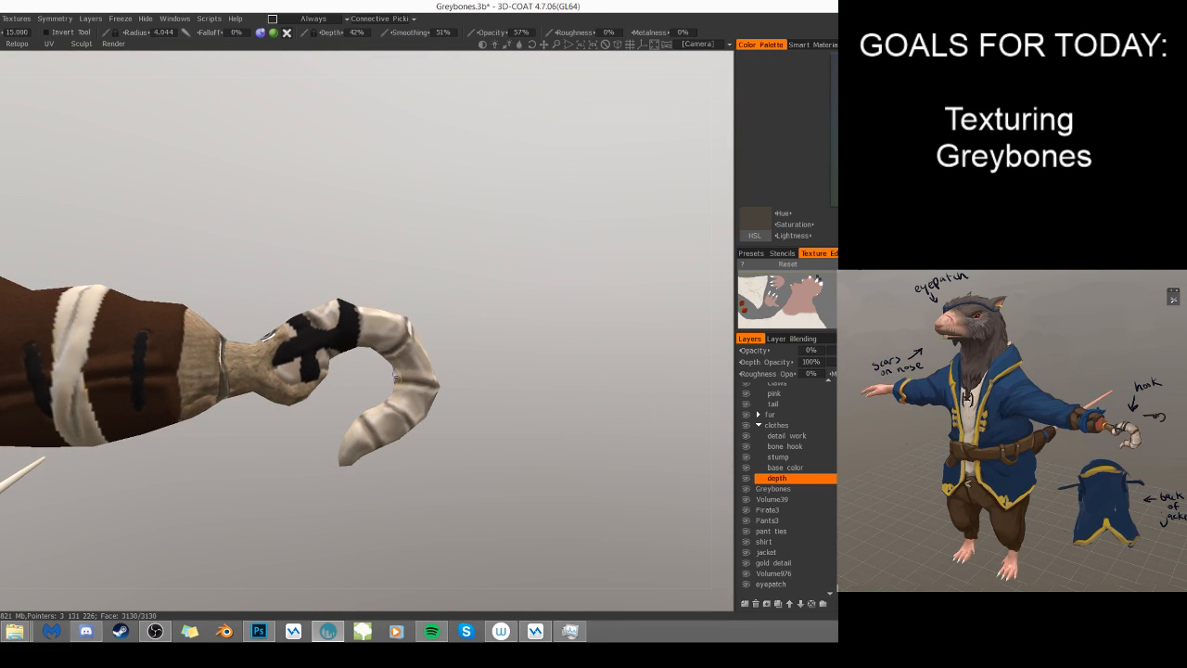
left_click_drag(470, 383, 415, 397)
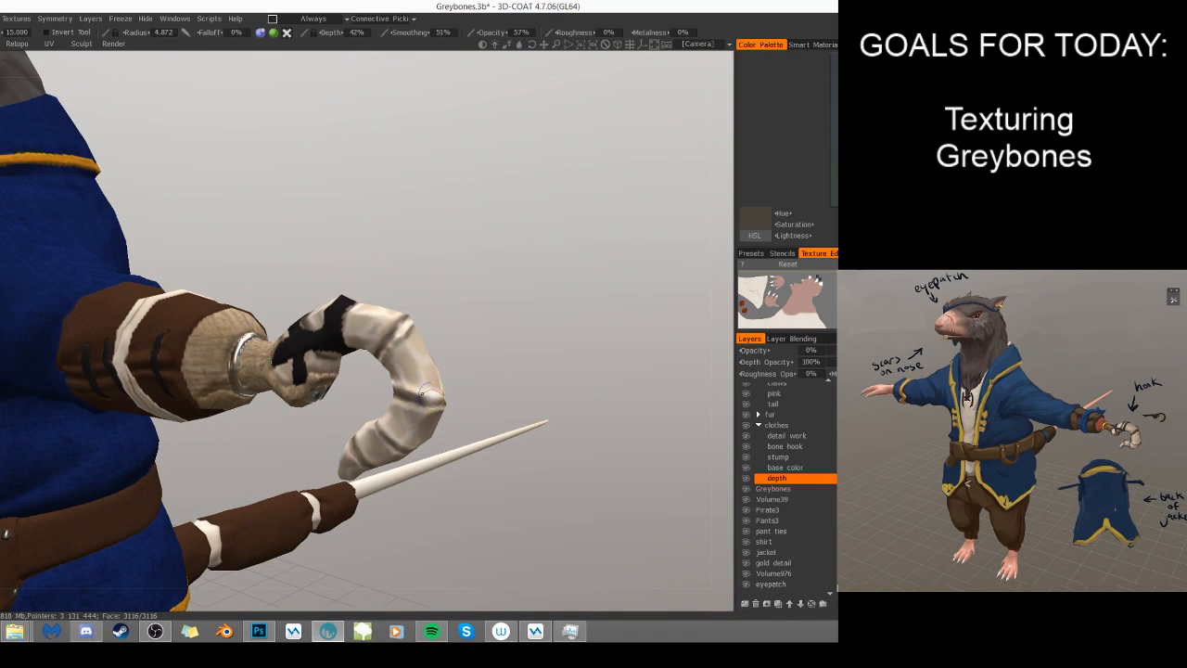
left_click_drag(408, 392, 419, 397)
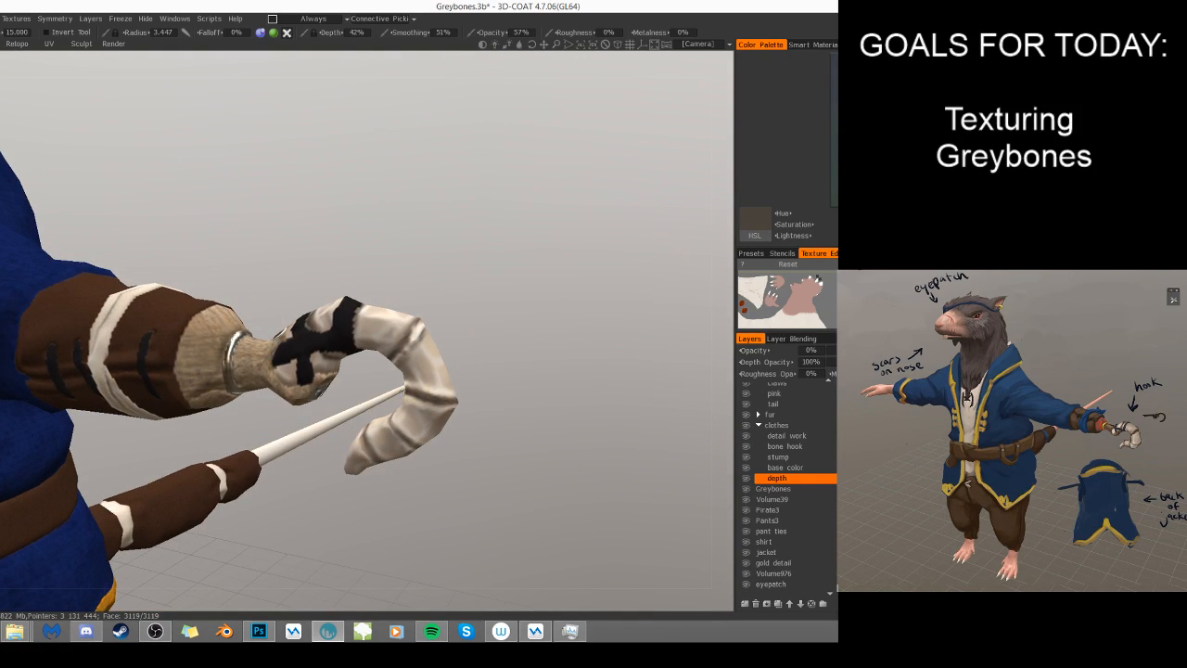
- Add depth relief to the hook's lower segments and tip, enlarging the brush radius to 5.148
left_click_drag(487, 415, 421, 366)
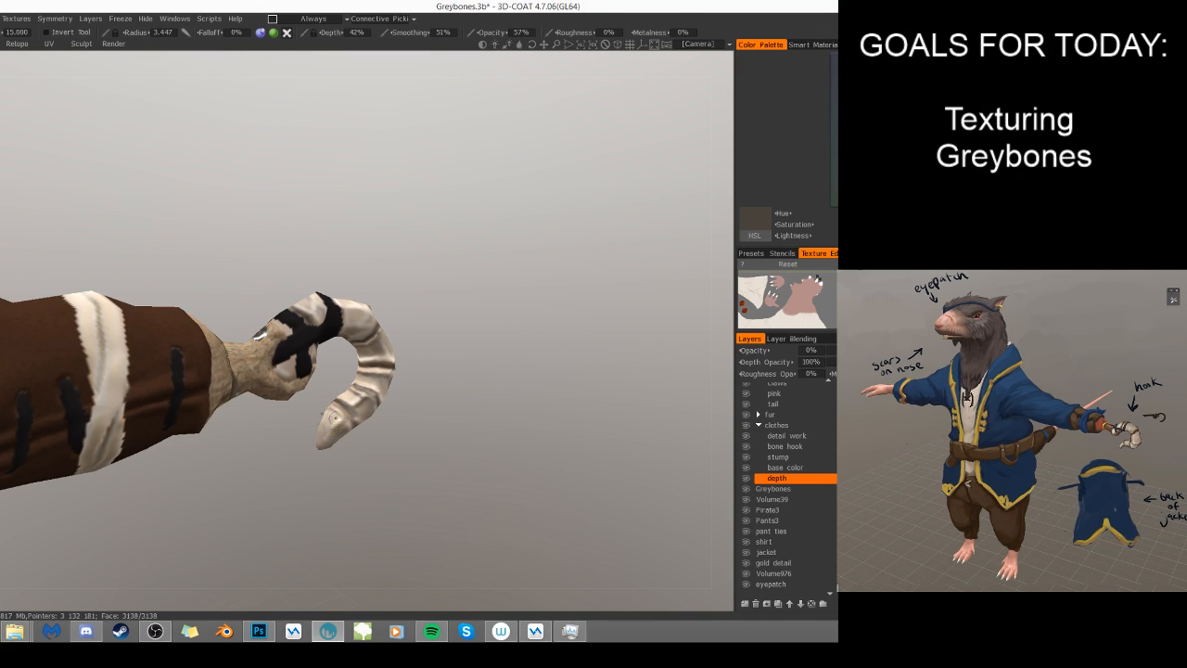
left_click_drag(326, 434, 361, 441, "alt")
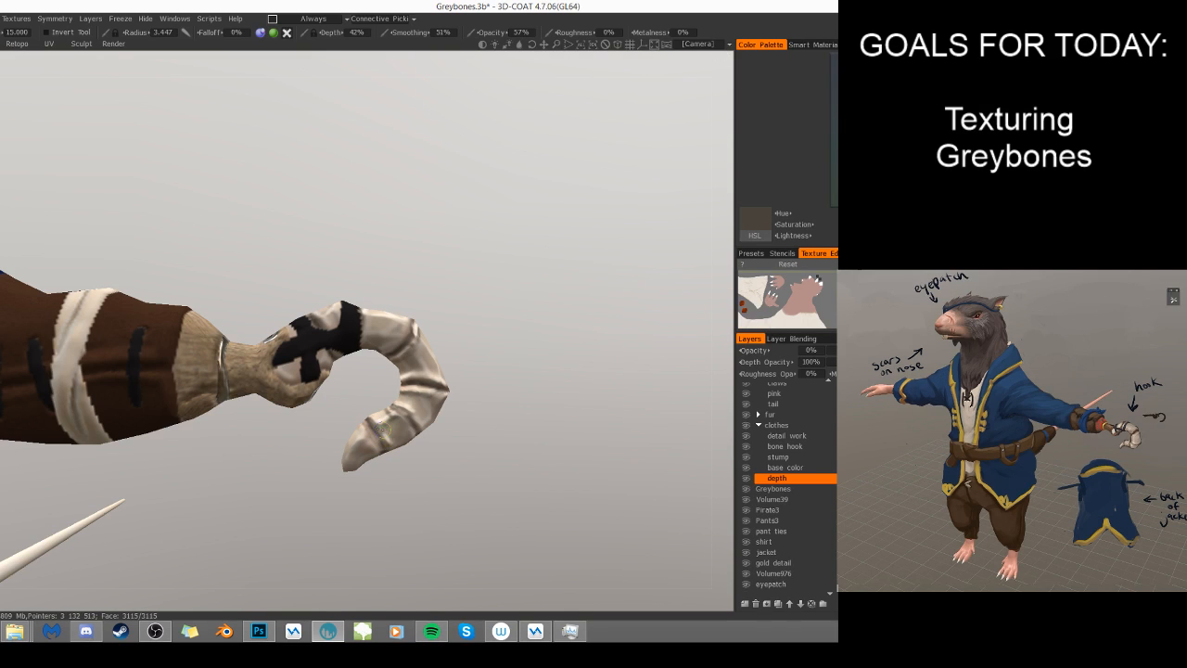
key("bracketright")
left_click_drag(395, 419, 380, 425)
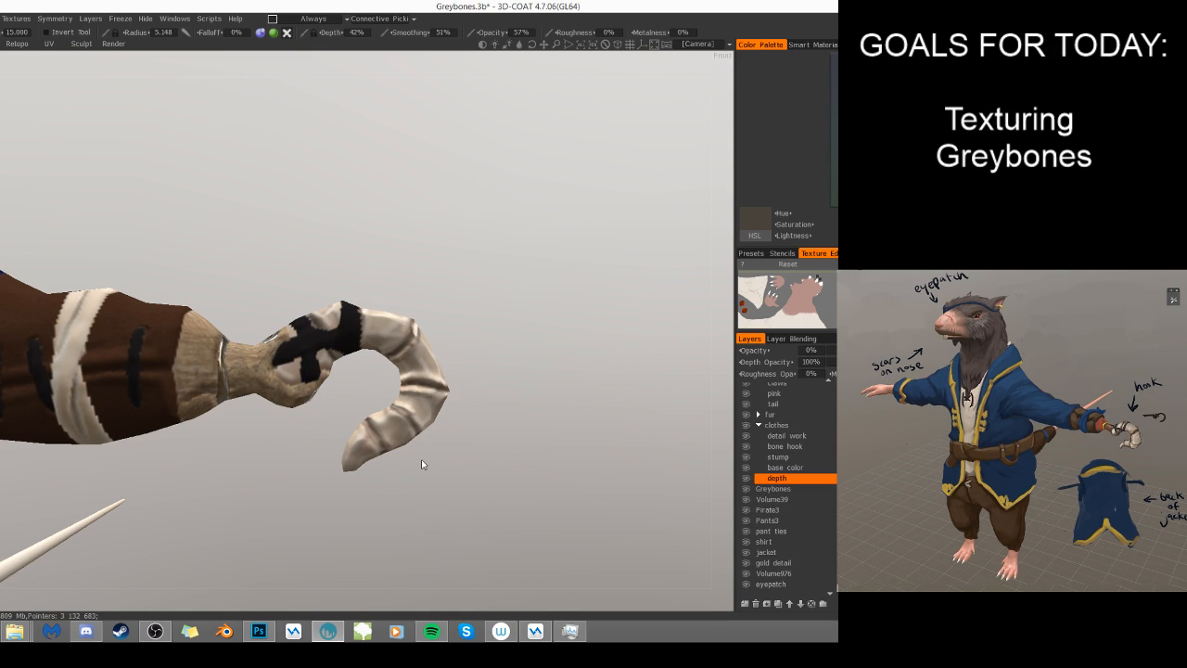
left_click_drag(471, 424, 458, 436)
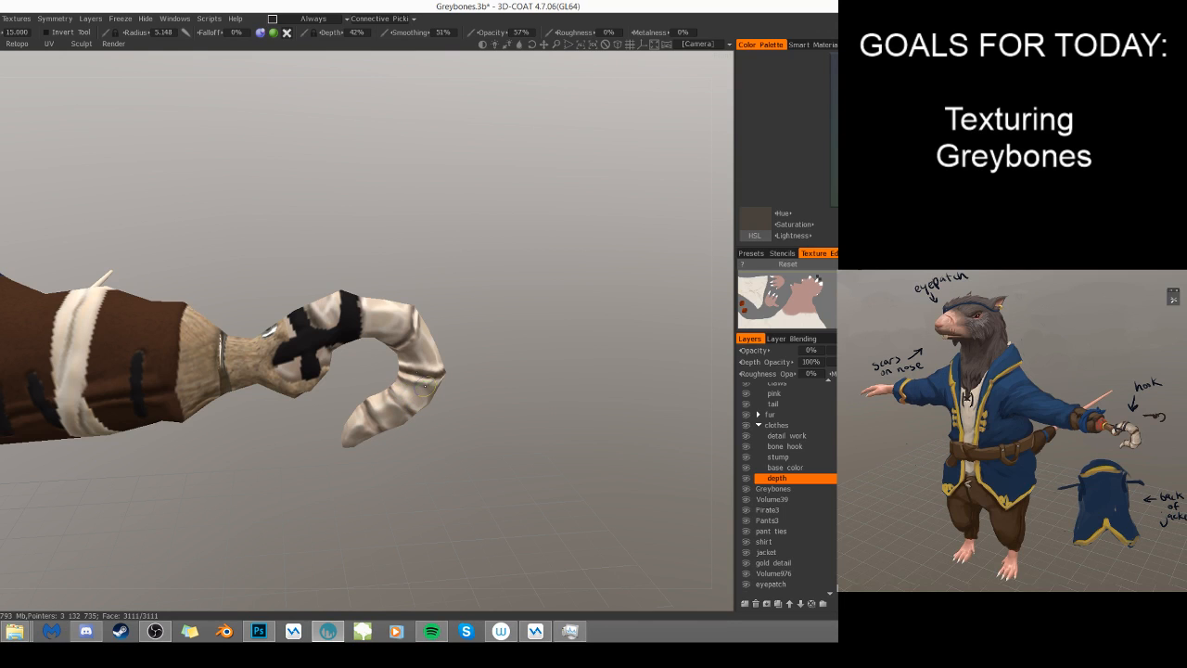
mouse_move(479, 416)
left_mouse_down()
mouse_move(363, 383)
mouse_move(380, 390)
left_mouse_up()
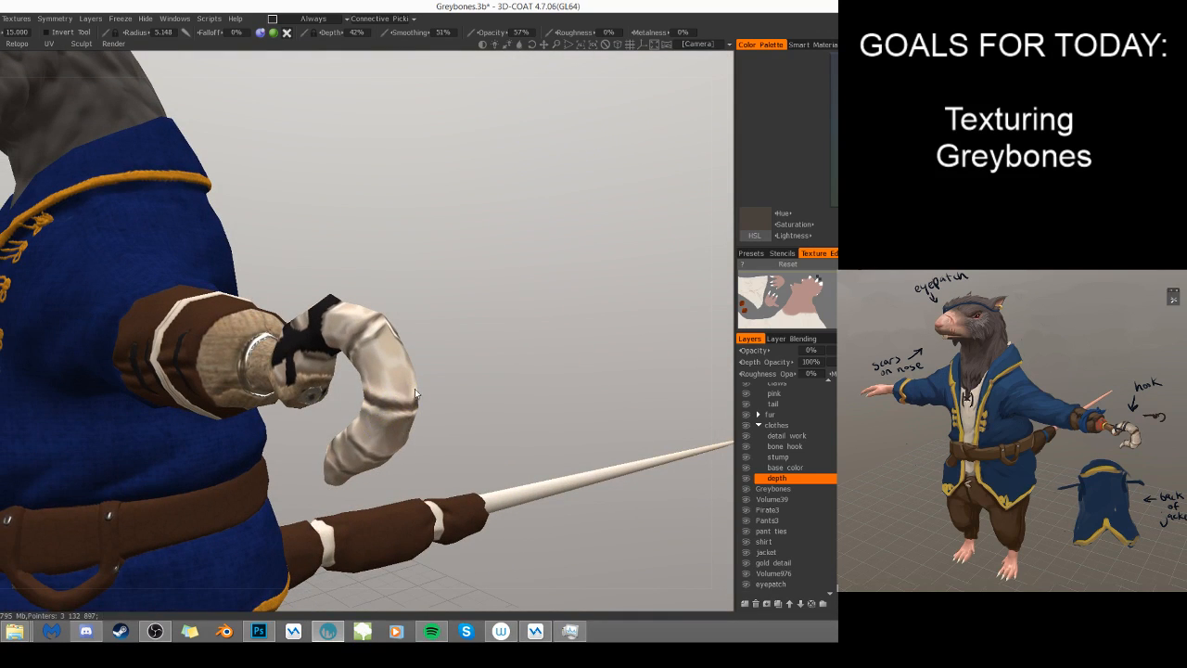
left_click_drag(445, 398, 478, 337)
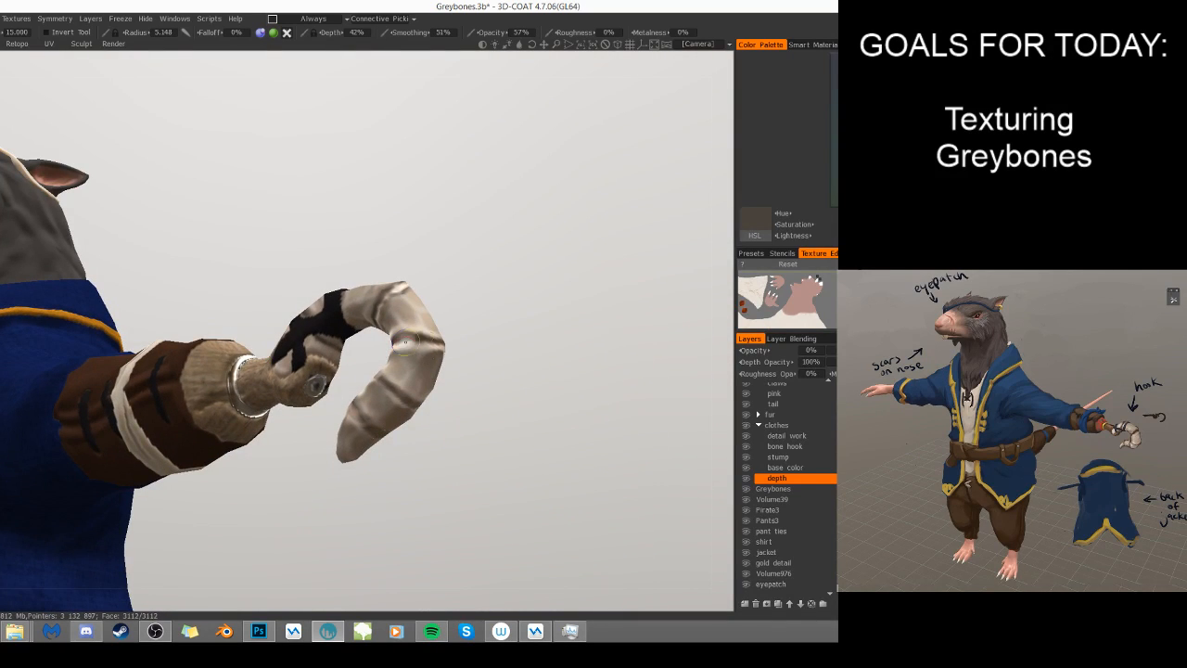
- Reduce the brush radius to 2.765 and paint finer depth detail around the hook's creases and tip
key("[")
key("[")
key("[")
left_click_drag(484, 452, 499, 474)
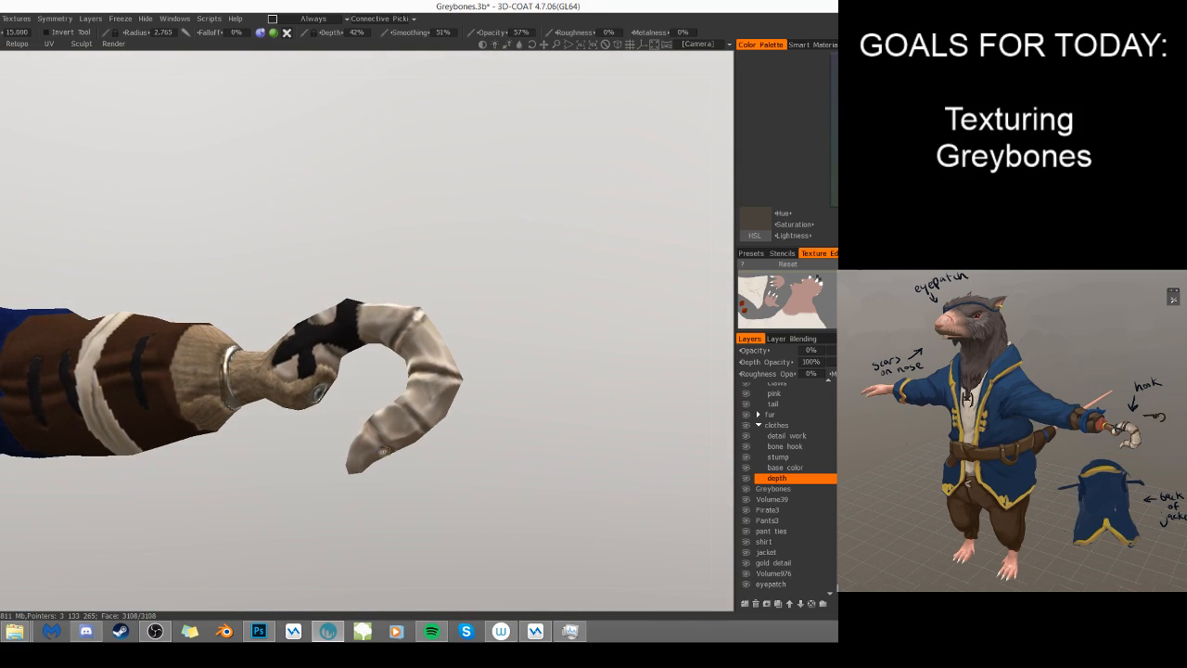
left_click_drag(388, 462, 411, 360)
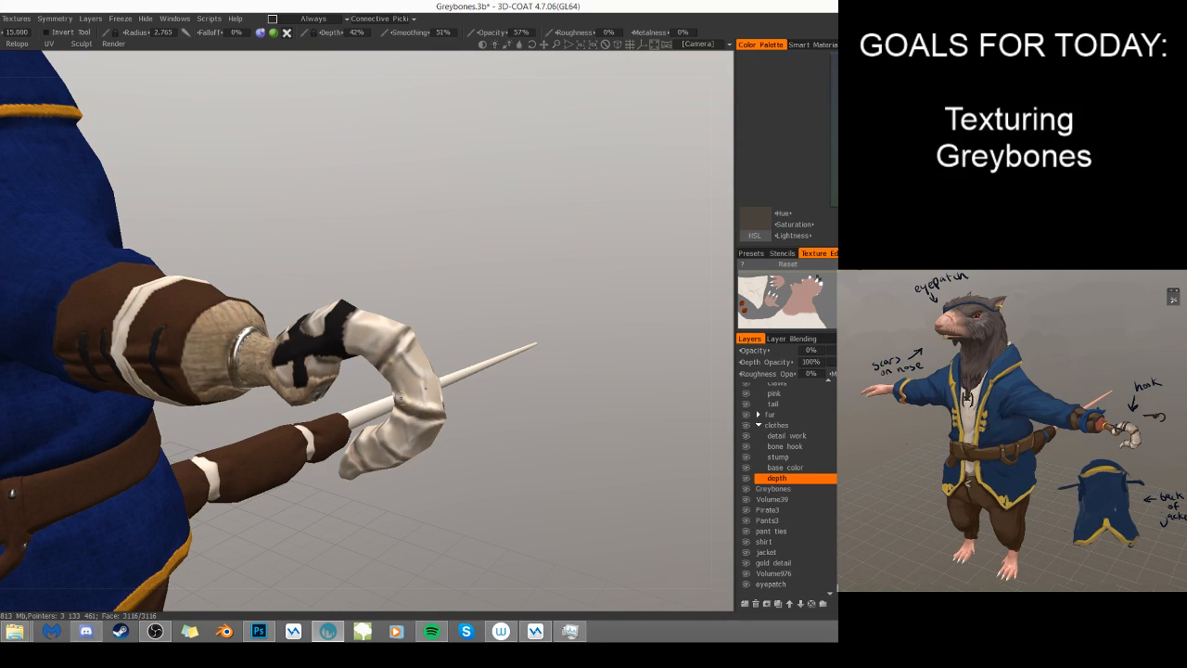
- Set the brush radius to 3.753 and add further depth relief to the hook's bone segments
key("bracketright")
key("bracketright")
key("bracketright")
key("bracketleft")
key("bracketleft")
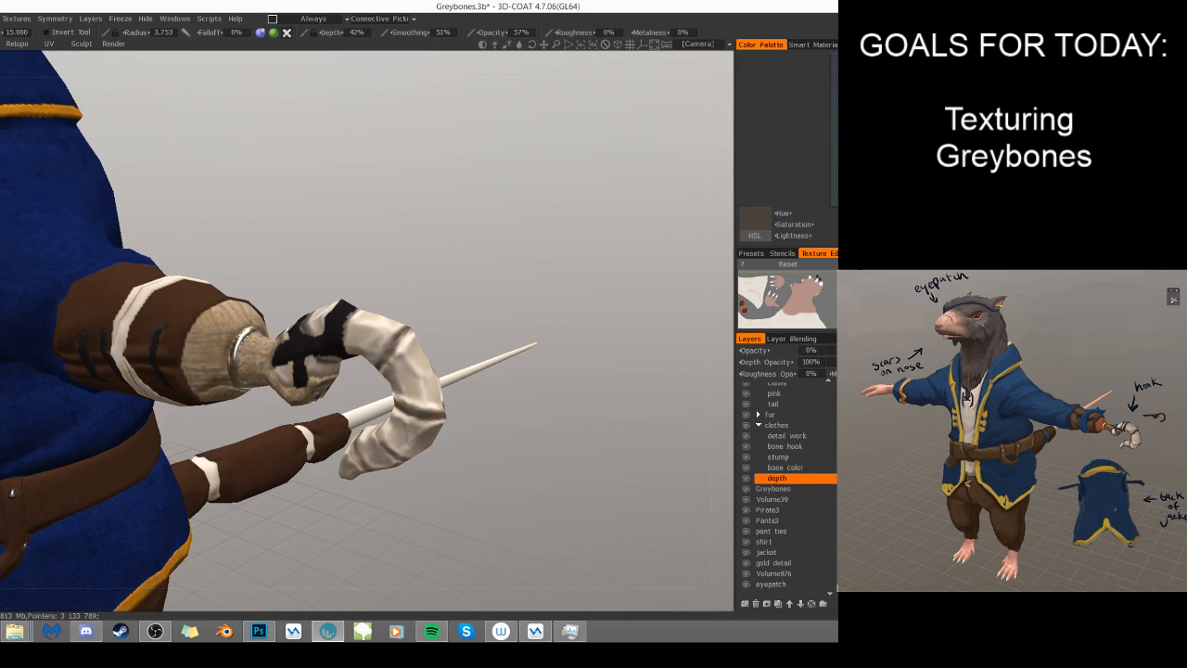
left_click_drag(394, 345, 466, 322, "alt")
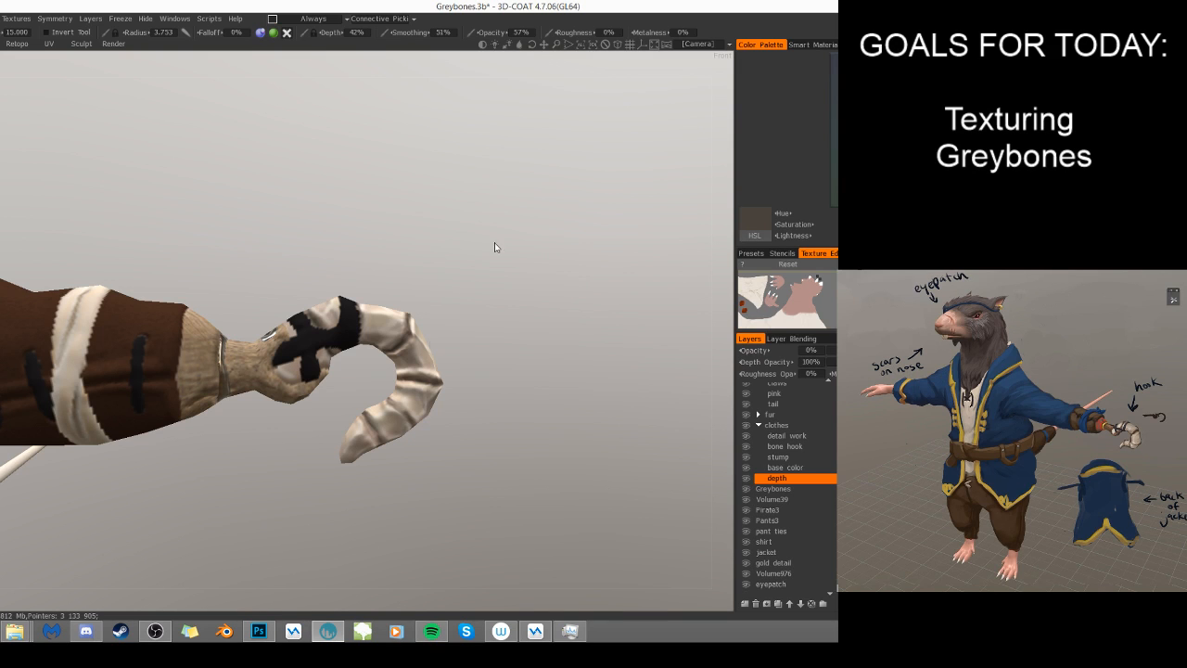
left_click_drag(480, 304, 488, 303)
- Set the brush radius to 5.530 and paint depth along the black straps wrapped around the base of the hook
scroll(487, 304, "up", 3)
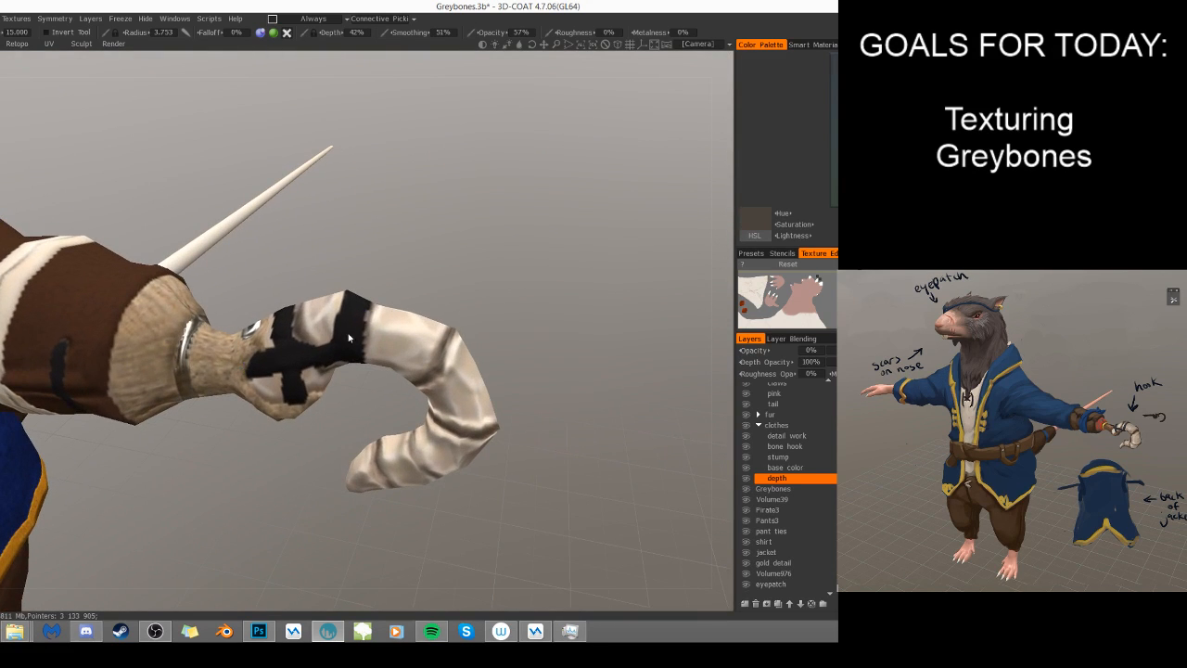
right_click_drag(352, 322, 341, 334)
right_click_drag(254, 365, 259, 362)
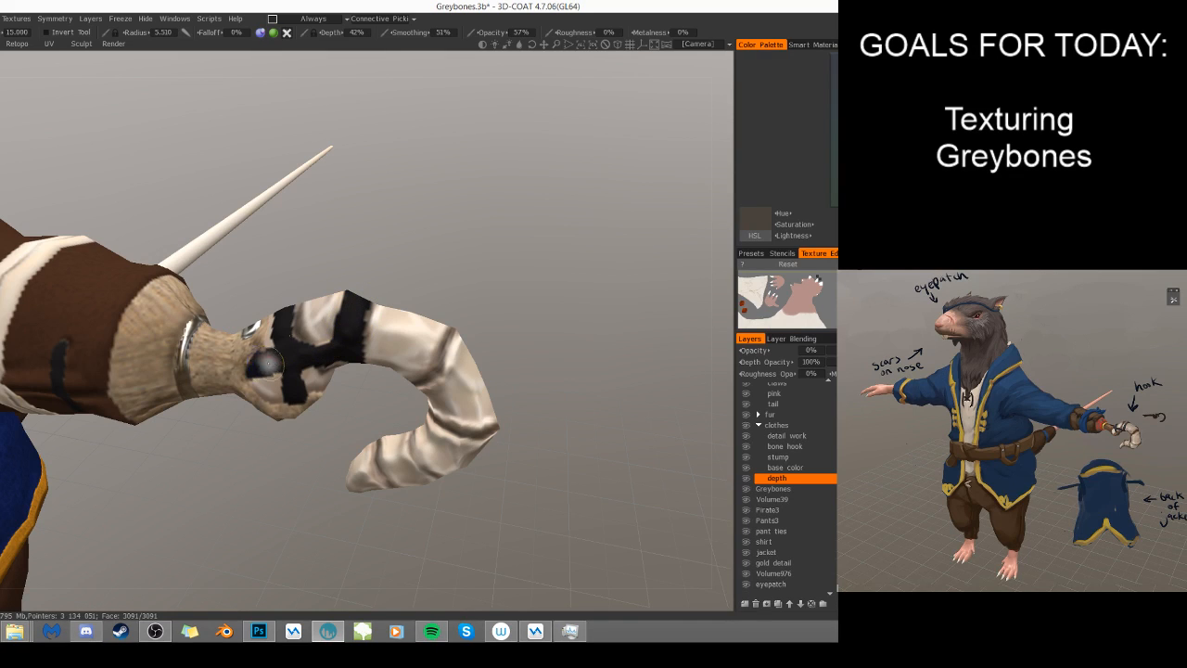
left_click_drag(292, 389, 292, 381)
left_click_drag(402, 243, 427, 279)
left_click_drag(283, 305, 281, 319)
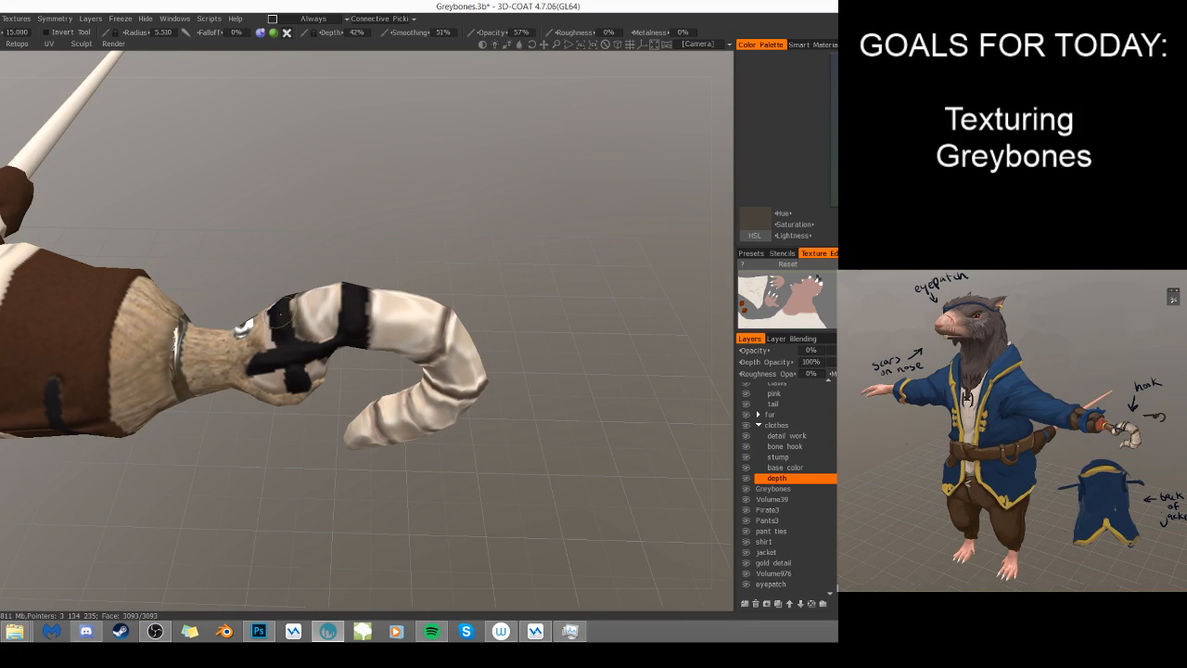
- Reduce the brush radius to 4.012 and add depth relief to the bone between the straps and the hook's first segment
right_click_drag(300, 329, 297, 325)
mouse_move(298, 313)
left_mouse_down()
mouse_move(313, 330)
mouse_move(304, 297)
mouse_move(341, 292)
mouse_move(336, 329)
mouse_move(318, 336)
mouse_move(338, 298)
left_mouse_up()
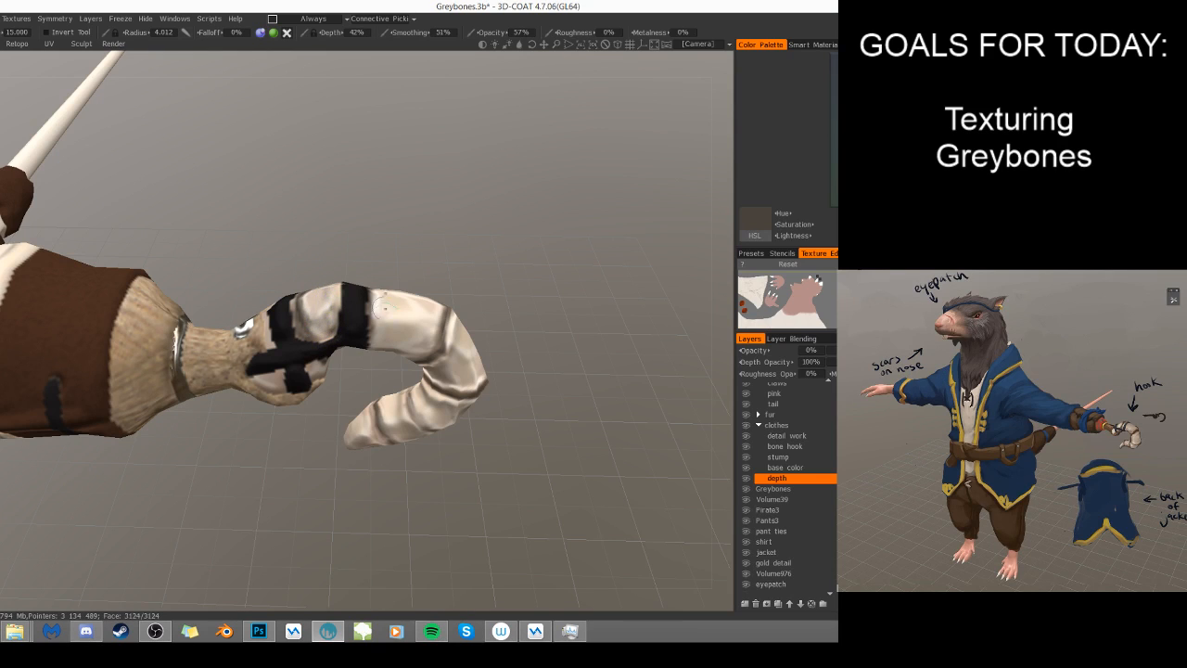
mouse_move(282, 461)
left_mouse_down()
mouse_move(396, 357)
mouse_move(384, 364)
mouse_move(398, 389)
mouse_move(408, 380)
mouse_move(397, 386)
left_mouse_up()
mouse_move(374, 425)
left_mouse_down()
mouse_move(414, 353)
mouse_move(373, 354)
mouse_move(421, 350)
mouse_move(374, 345)
left_mouse_up()
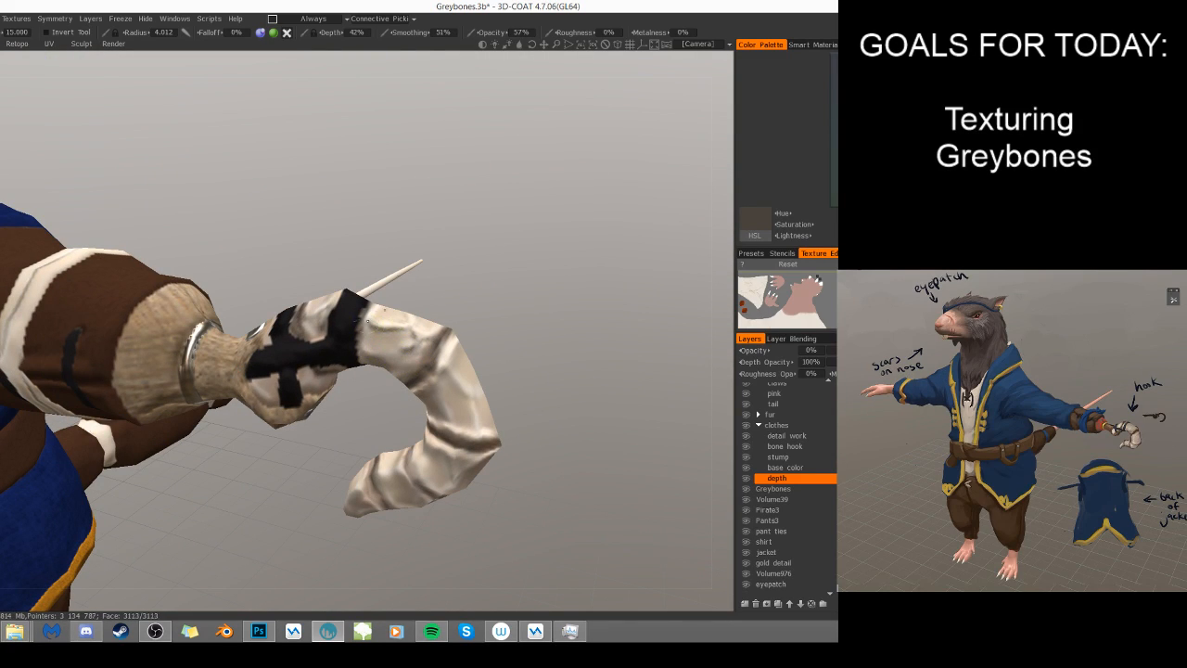
mouse_move(379, 329)
left_mouse_down()
mouse_move(387, 307)
mouse_move(364, 327)
mouse_move(379, 303)
mouse_move(383, 347)
mouse_move(393, 323)
mouse_move(383, 338)
mouse_move(368, 328)
mouse_move(589, 345)
left_mouse_up()
- Set the brush radius to 4.468 and paint depth around the strap ends and exposed bone beside the wooden socket
key("bracketright")
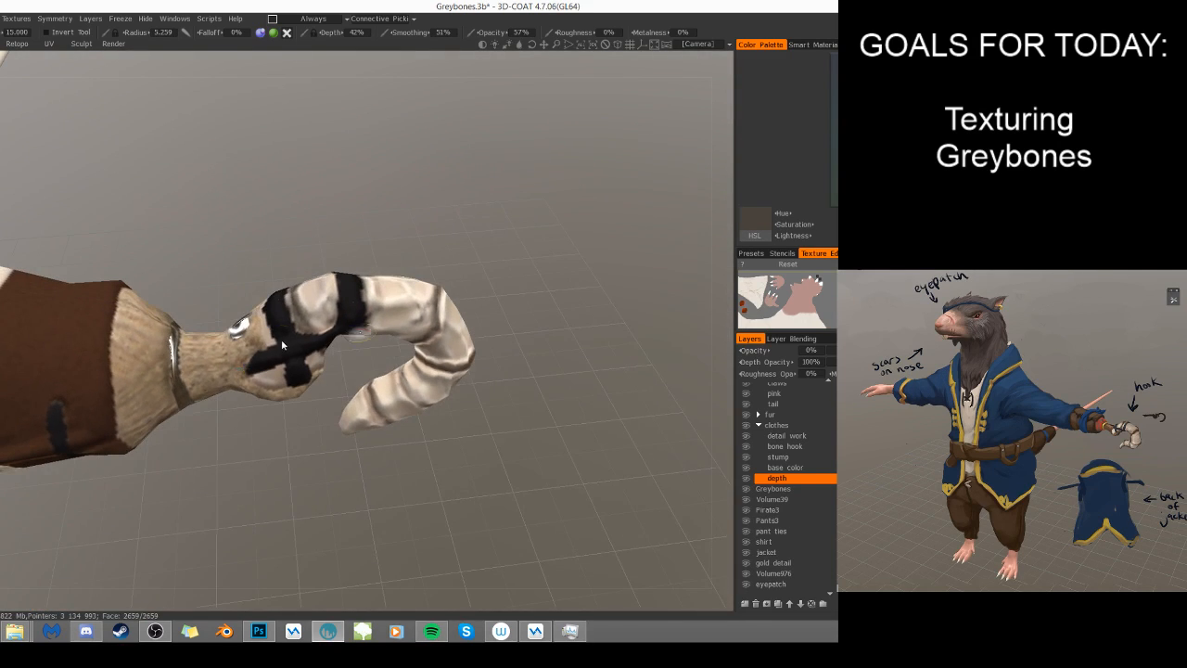
key("bracketleft")
key("bracketleft")
mouse_move(255, 324)
left_mouse_down()
mouse_move(237, 368)
mouse_move(273, 386)
mouse_move(253, 324)
mouse_move(238, 362)
left_mouse_up()
key("bracketright")
key("bracketright")
key("bracketright")
key("bracketright")
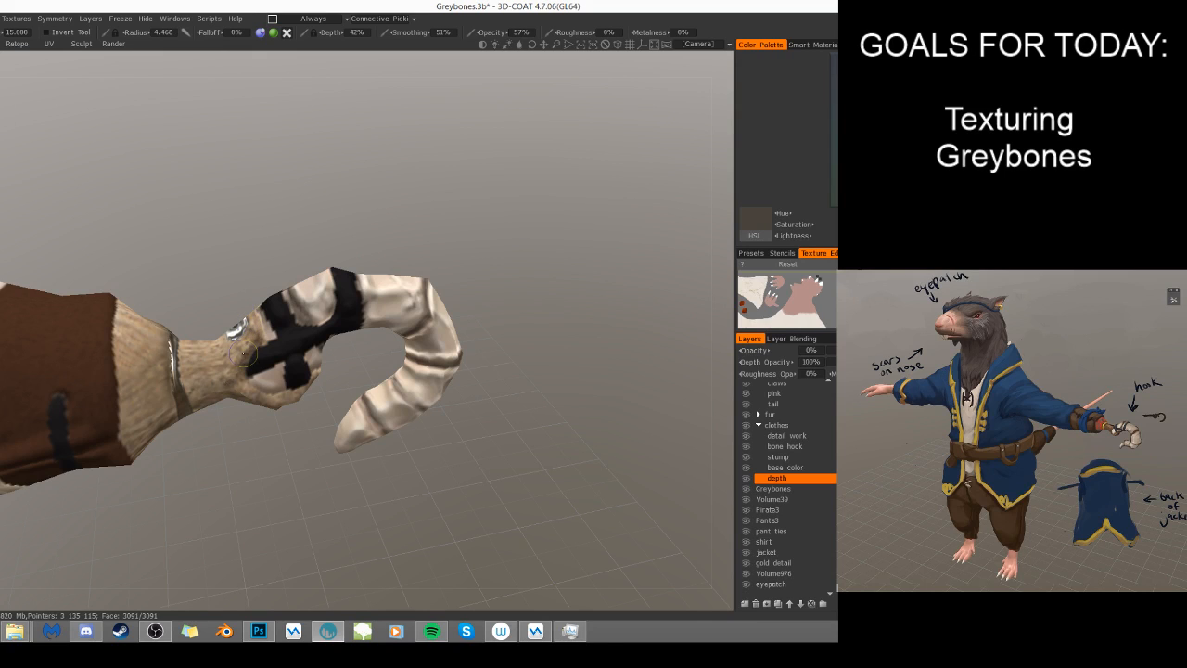
left_click_drag(288, 459, 267, 388)
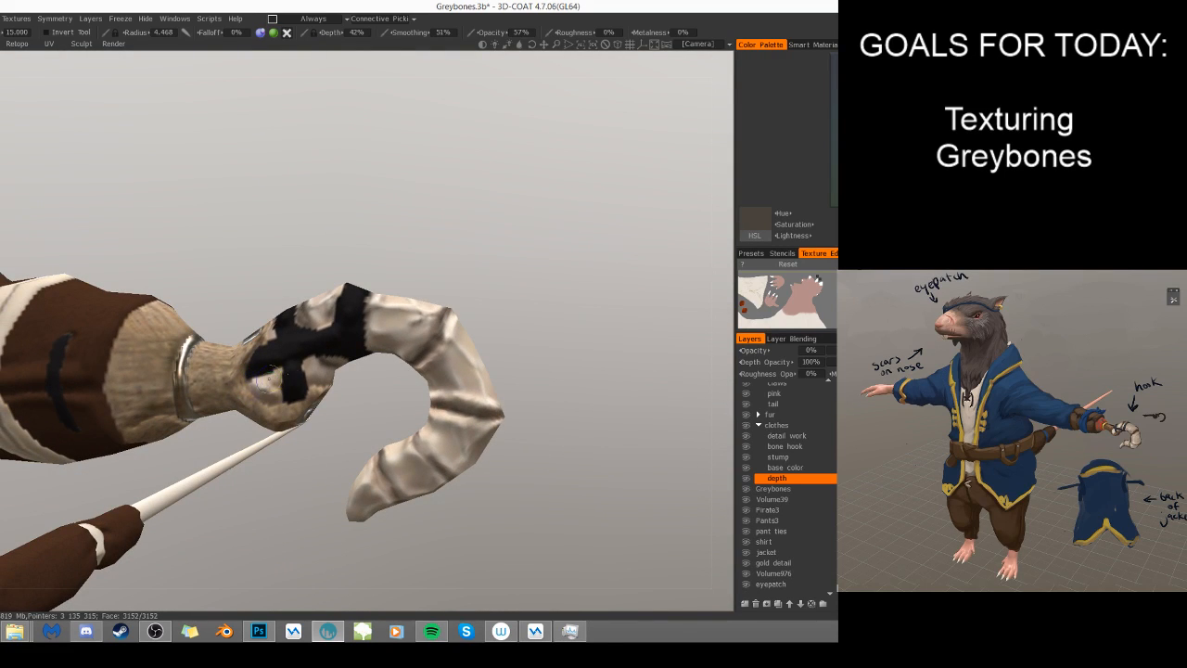
right_click_drag(259, 394, 250, 396)
- Raise the brush depth to 102% and paint relief on the bone under the straps and the metal pin, using radii 4.305 and 3.172
mouse_move(296, 460)
left_mouse_down()
mouse_move(282, 441)
mouse_move(317, 390)
left_mouse_up()
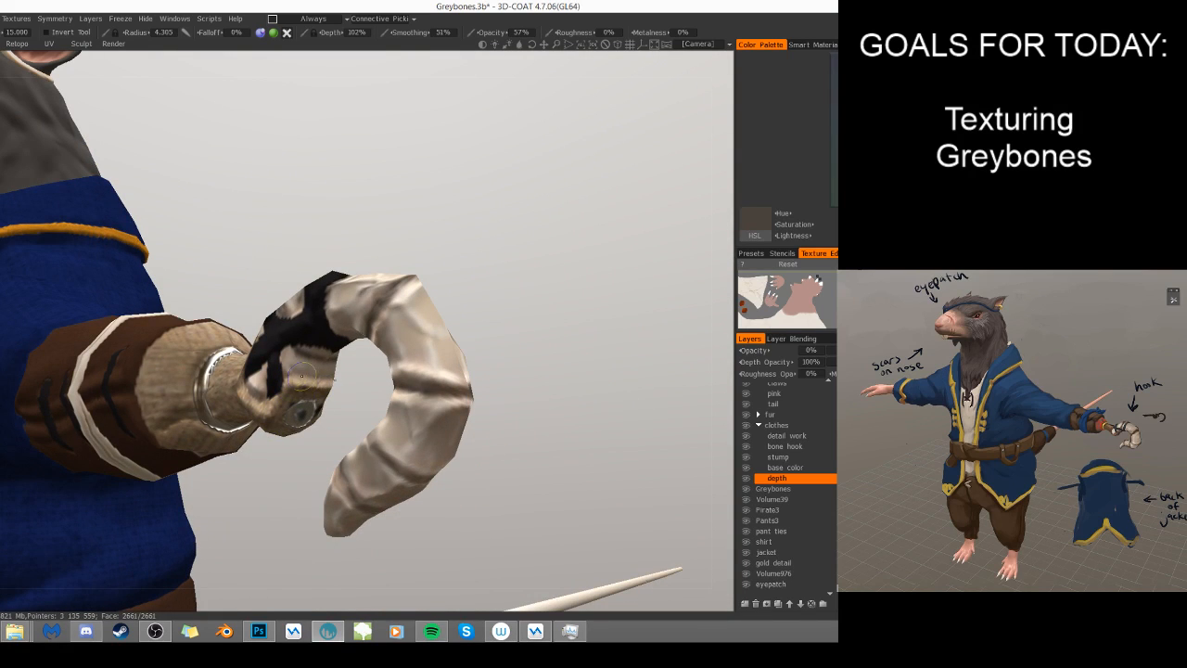
right_click_drag(316, 376, 295, 376)
mouse_move(302, 362)
left_mouse_down()
mouse_move(328, 357)
mouse_move(329, 368)
mouse_move(288, 361)
mouse_move(308, 392)
mouse_move(298, 384)
mouse_move(300, 416)
left_mouse_up()
left_click_drag(363, 394, 349, 527)
left_click_drag(245, 341, 239, 324)
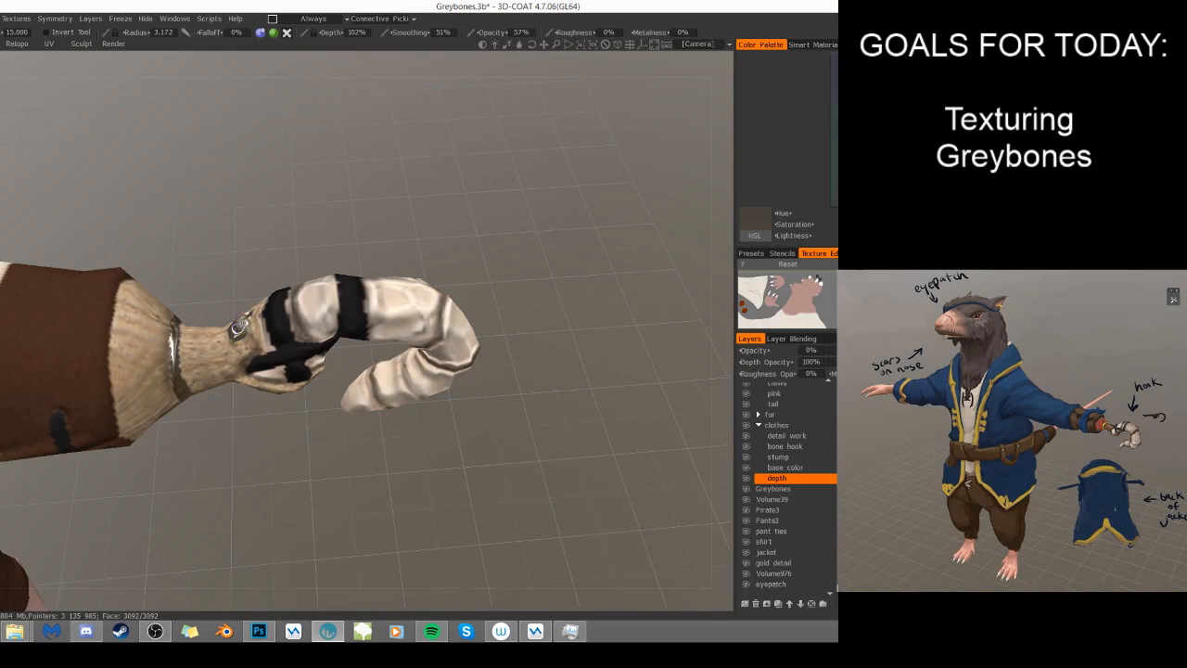
left_click_drag(233, 455, 209, 376)
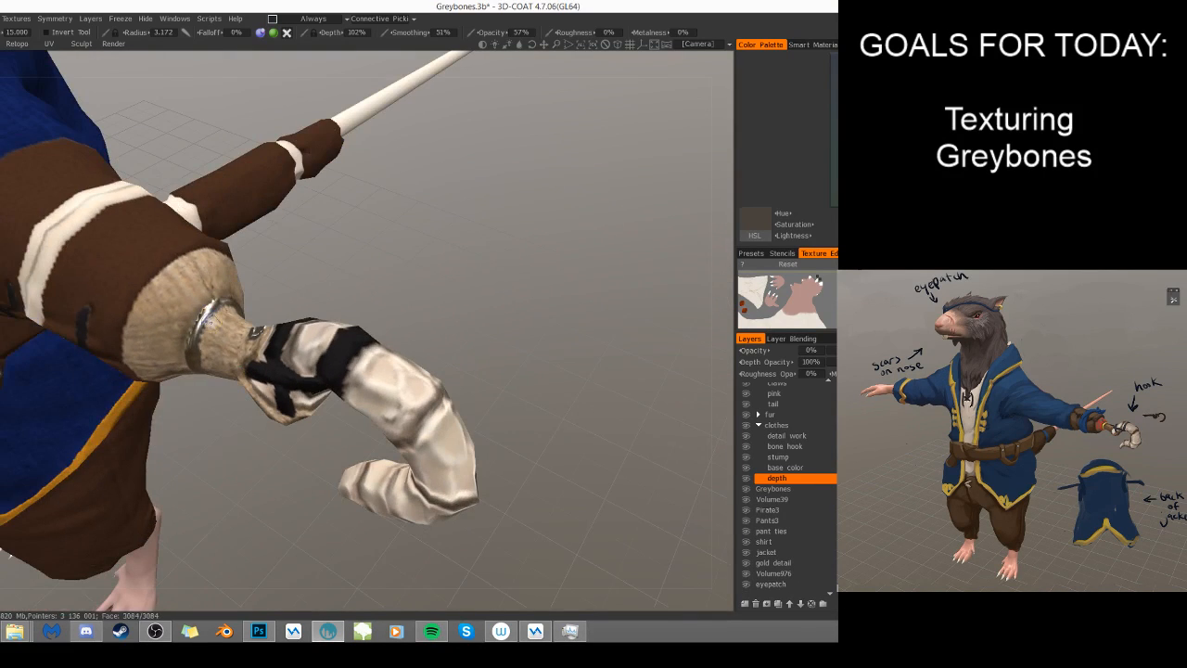
- Examine the bone hook's depth relief from several sides and compare it with the whole character
left_click_drag(227, 519, 220, 432)
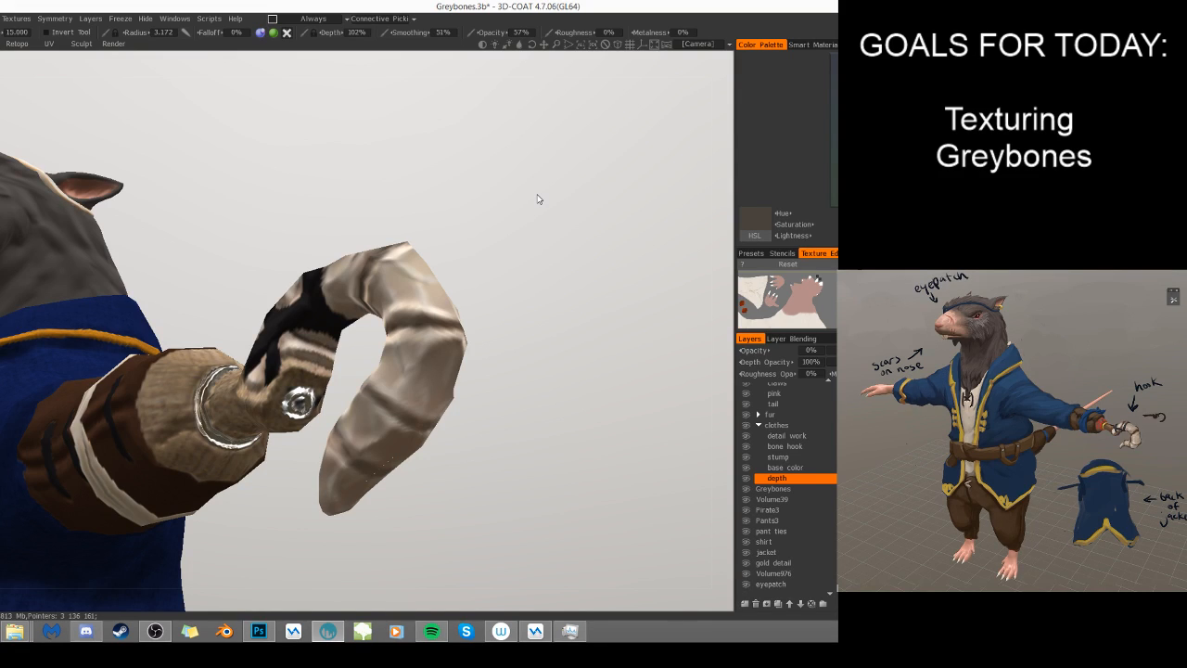
left_click_drag(594, 334, 358, 508)
left_click_drag(549, 347, 615, 317)
left_click_drag(605, 359, 552, 369)
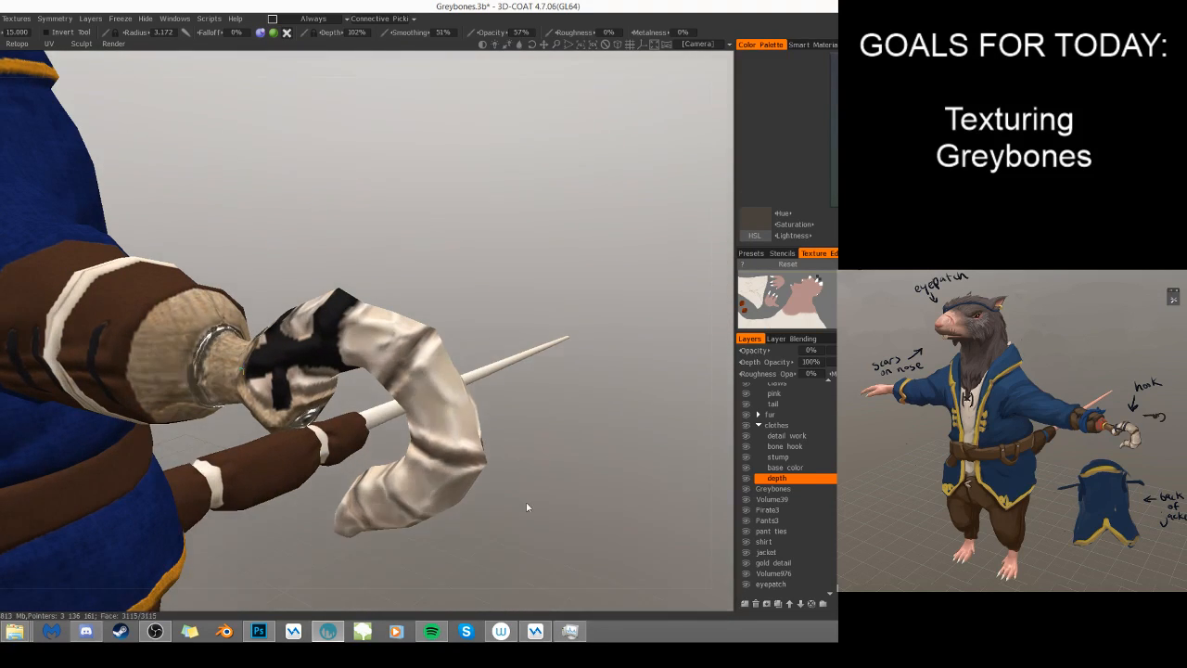
right_click_drag(555, 349, 511, 379)
left_click_drag(466, 409, 575, 426)
left_click_drag(452, 409, 587, 465)
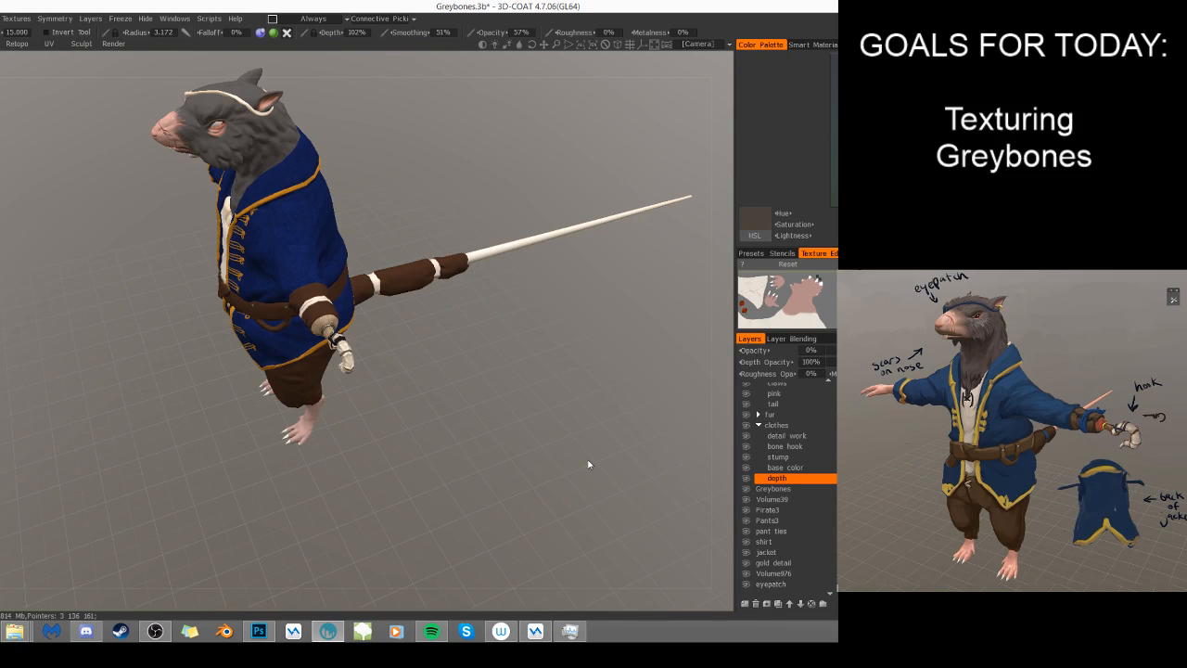
left_click_drag(375, 508, 439, 451)
right_click_drag(356, 455, 450, 456)
right_click_drag(314, 460, 375, 463)
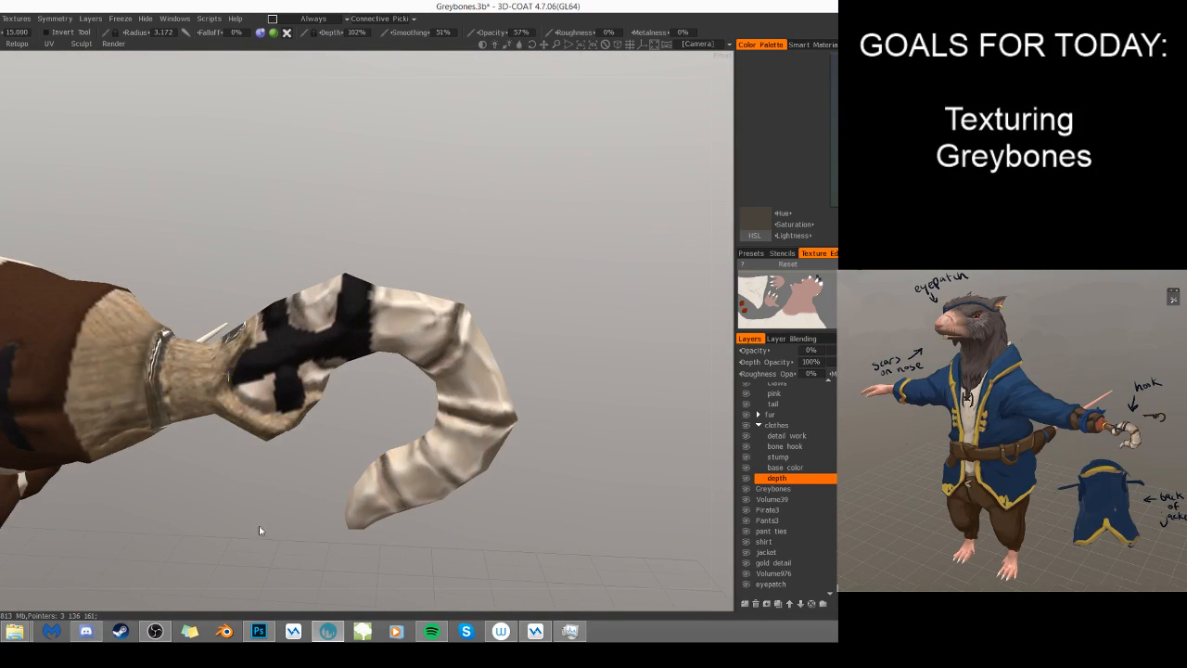
left_click_drag(376, 463, 336, 482)
- Paint depth folds on the leather wrap around the black stitches beside the stump, using radii 6.409 and 2.532
key("KP_2")
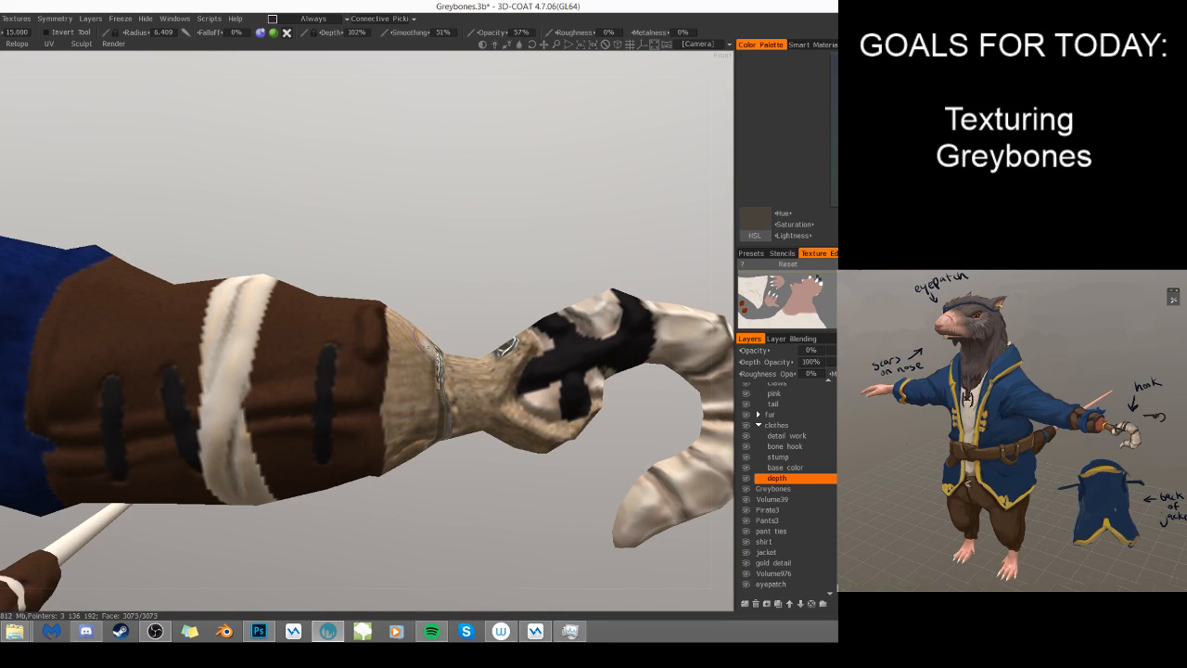
key("s")
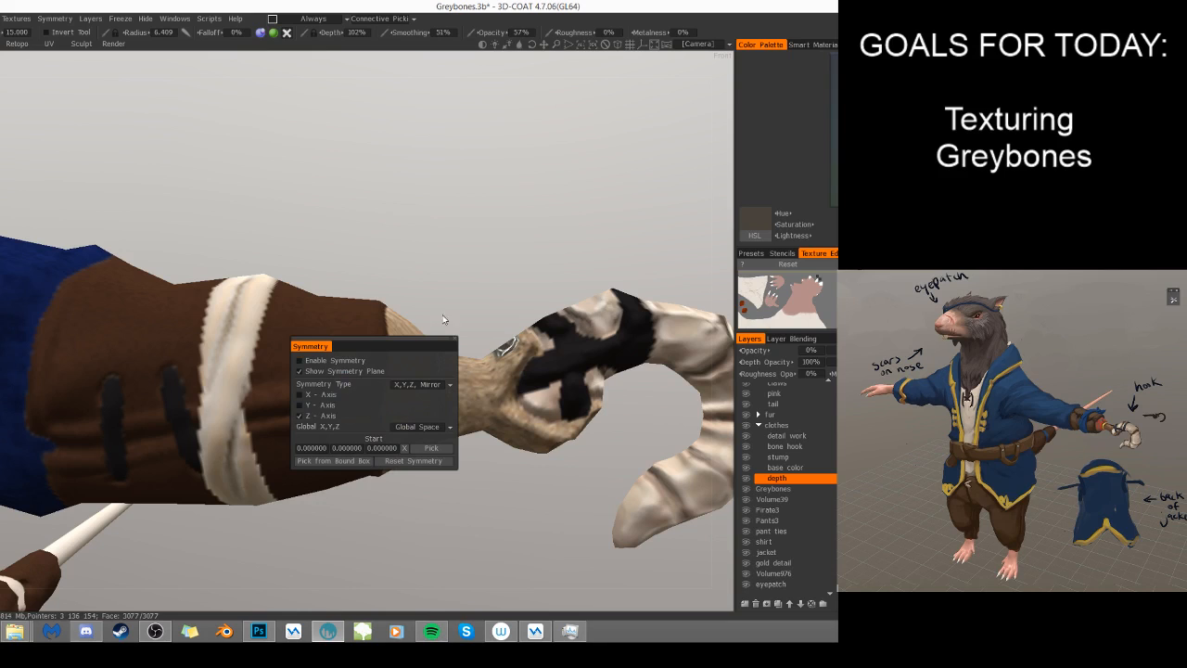
left_click_drag(491, 263, 500, 260)
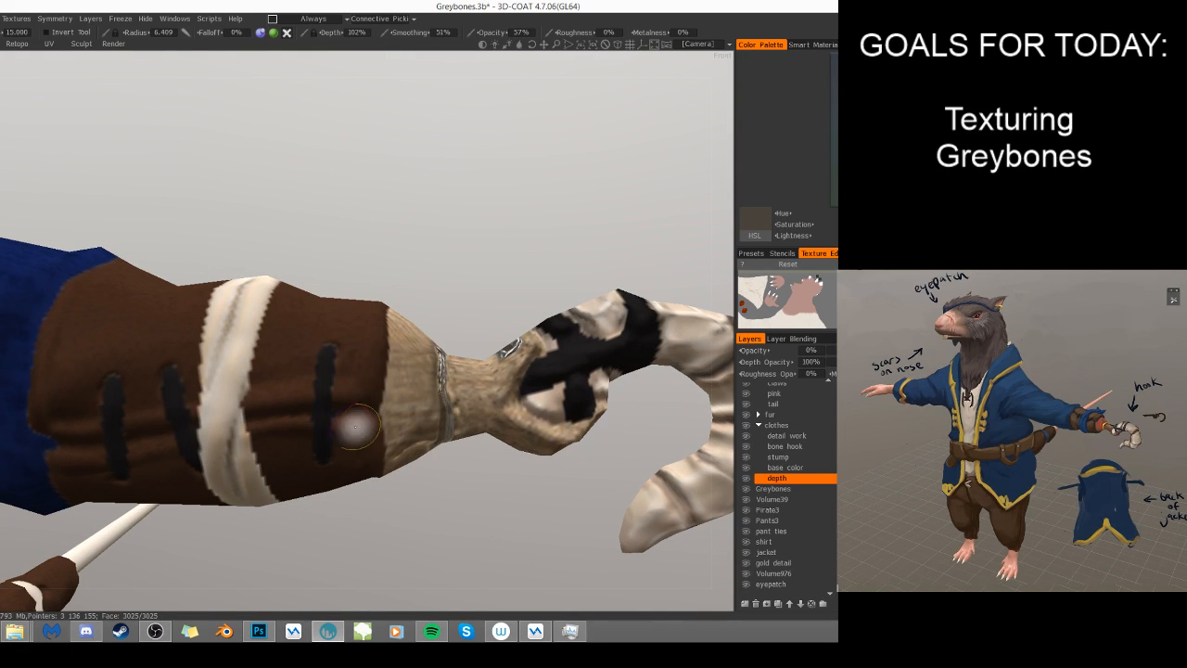
scroll(458, 285, "down", 4)
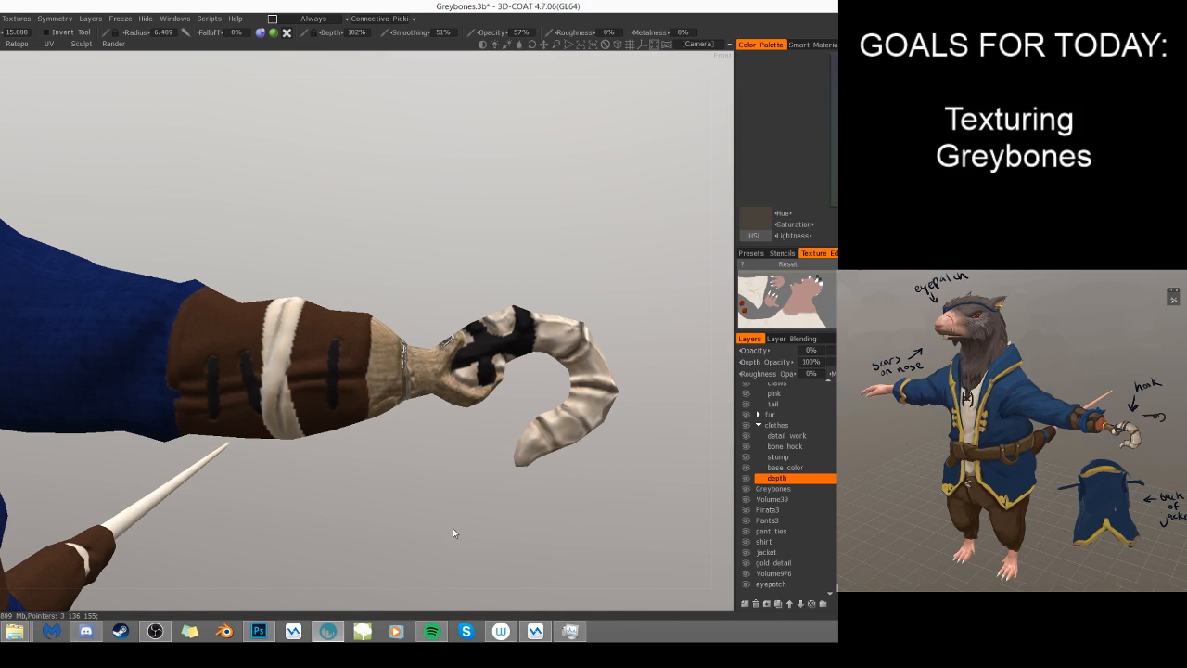
left_click_drag(501, 557, 396, 468)
scroll(396, 471, "up", 3)
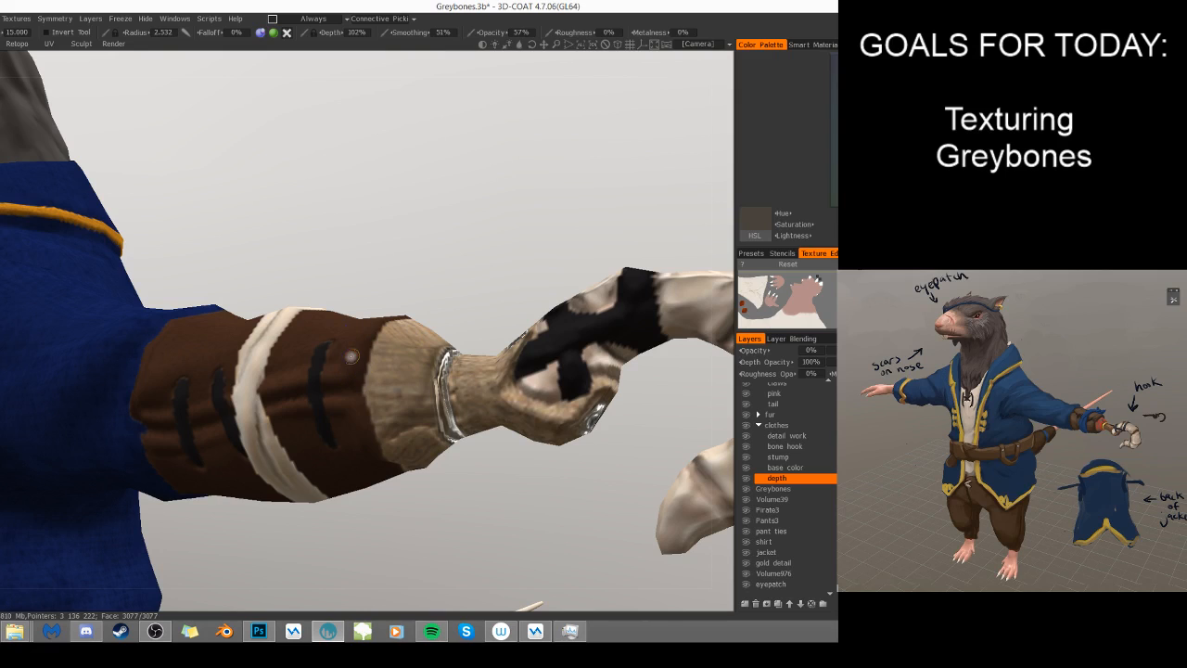
right_click_drag(340, 375, 357, 374)
left_click_drag(346, 375, 329, 384)
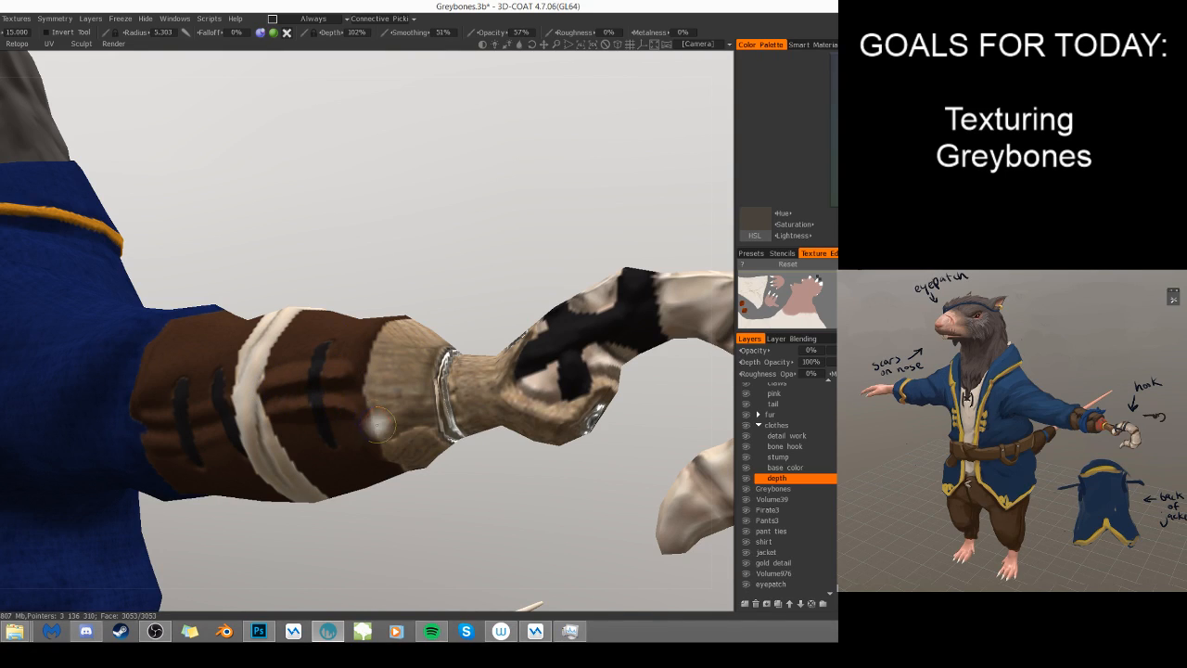
- Paint depth relief on the underside of the stump and along its border with the leather, using radii 5.303 and 3.253
mouse_move(385, 464)
middle_mouse_down()
mouse_move(387, 503)
mouse_move(380, 453)
middle_mouse_up()
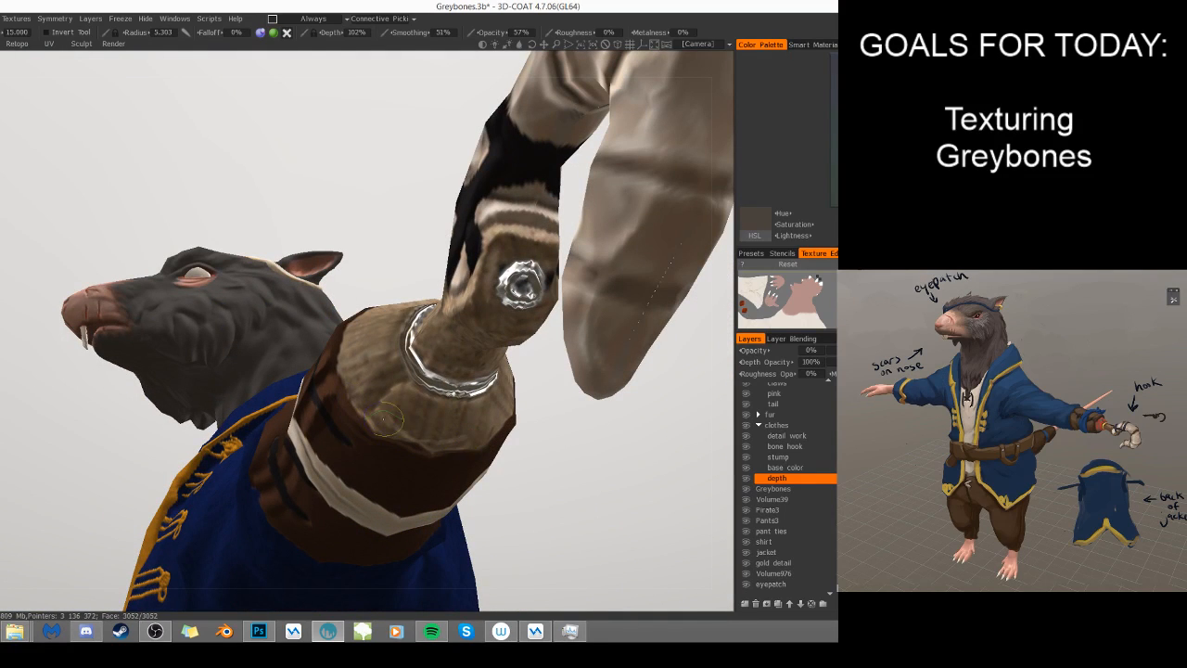
right_click_drag(405, 398, 390, 396)
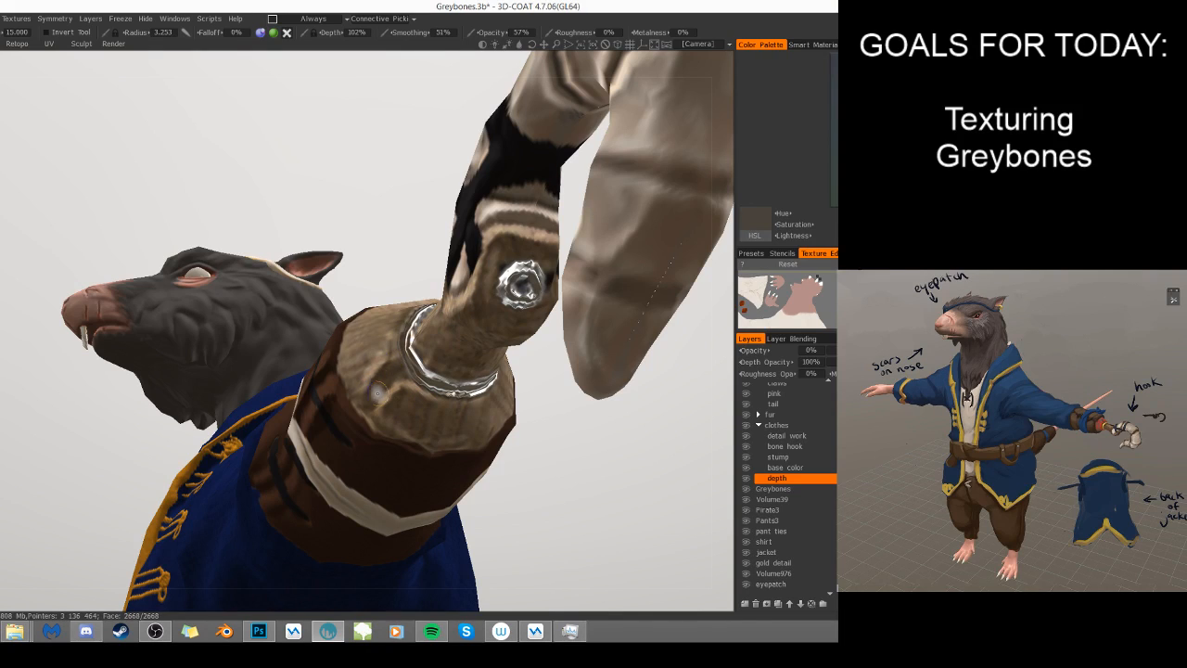
right_click_drag(381, 353, 396, 351)
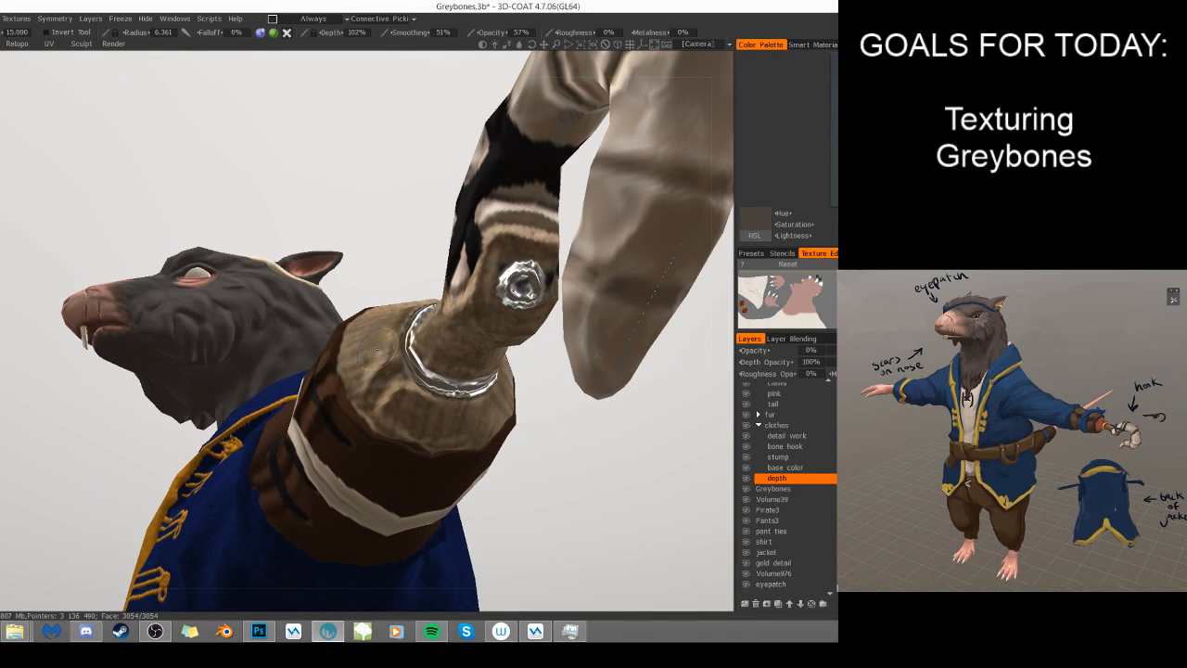
mouse_move(572, 483)
left_mouse_down()
mouse_move(452, 427)
mouse_move(434, 374)
left_mouse_up()
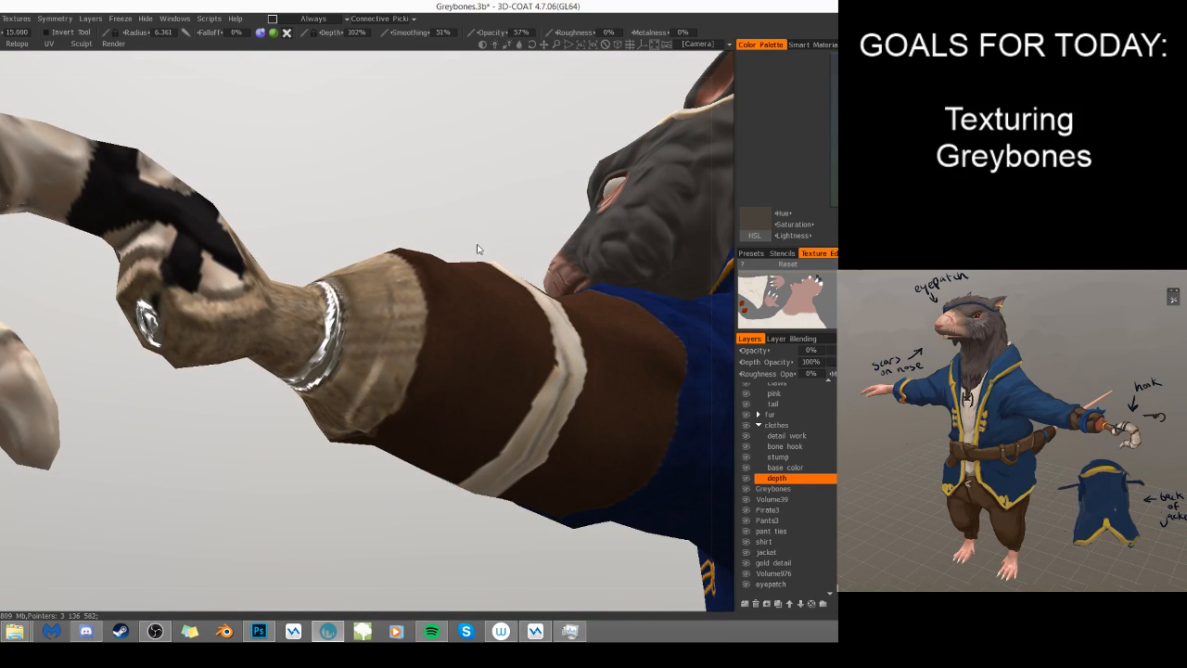
- Set the brush radius to 4.759 and paint depth along the leather wrap's rim all around the stump
left_click_drag(477, 233, 393, 371)
mouse_move(373, 331)
left_mouse_down()
mouse_move(399, 356)
mouse_move(410, 403)
left_mouse_up()
right_click_drag(386, 317, 378, 317)
mouse_move(377, 316)
left_mouse_down()
mouse_move(416, 356)
mouse_move(429, 448)
left_mouse_up()
left_click_drag(442, 529, 432, 371)
mouse_move(353, 491)
left_mouse_down()
mouse_move(485, 506)
mouse_move(536, 590)
left_mouse_up()
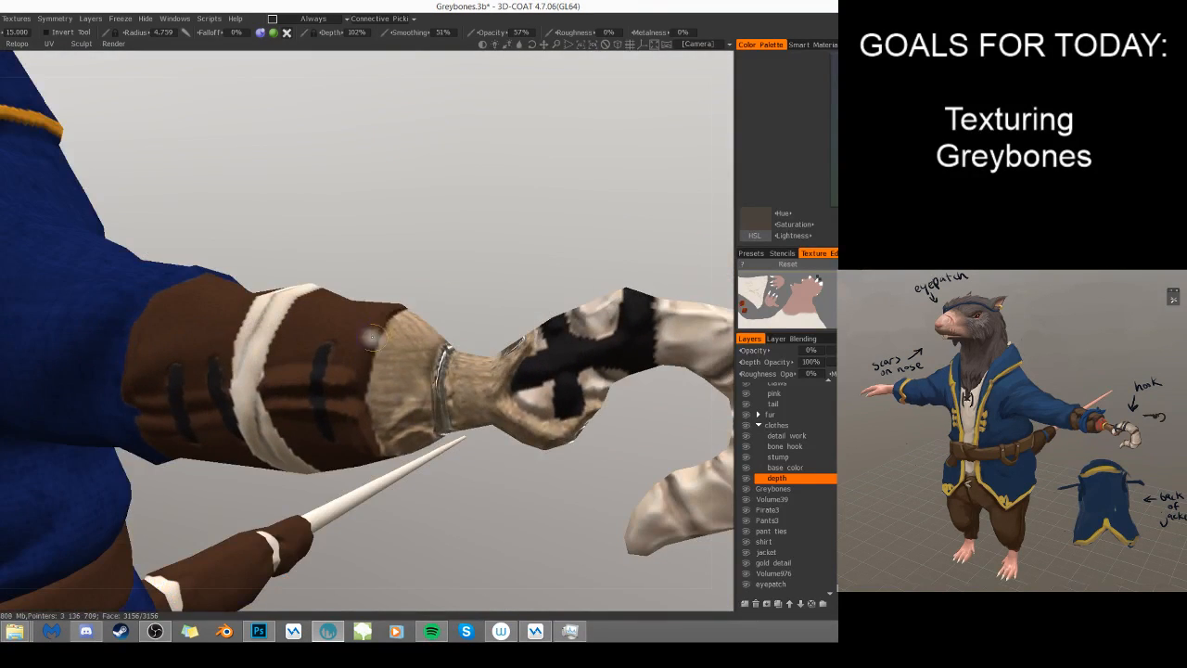
mouse_move(482, 281)
left_mouse_down()
mouse_move(416, 343)
mouse_move(359, 338)
mouse_move(343, 376)
mouse_move(419, 304)
left_mouse_up()
left_click_drag(575, 357, 412, 394)
left_click_drag(515, 411, 439, 419, "alt")
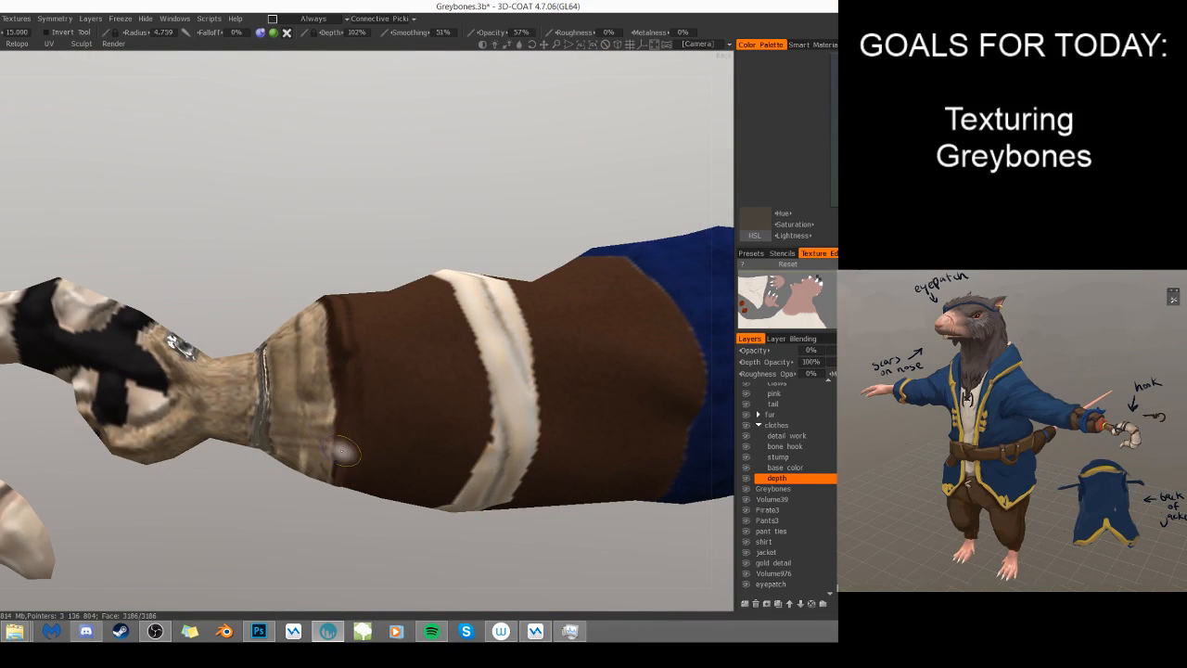
- Reduce the brush radius to 3.722 and add depth relief to the stump between the metal ring and the leather rim
left_click_drag(379, 559, 440, 584)
key("bracketleft")
key("bracketleft")
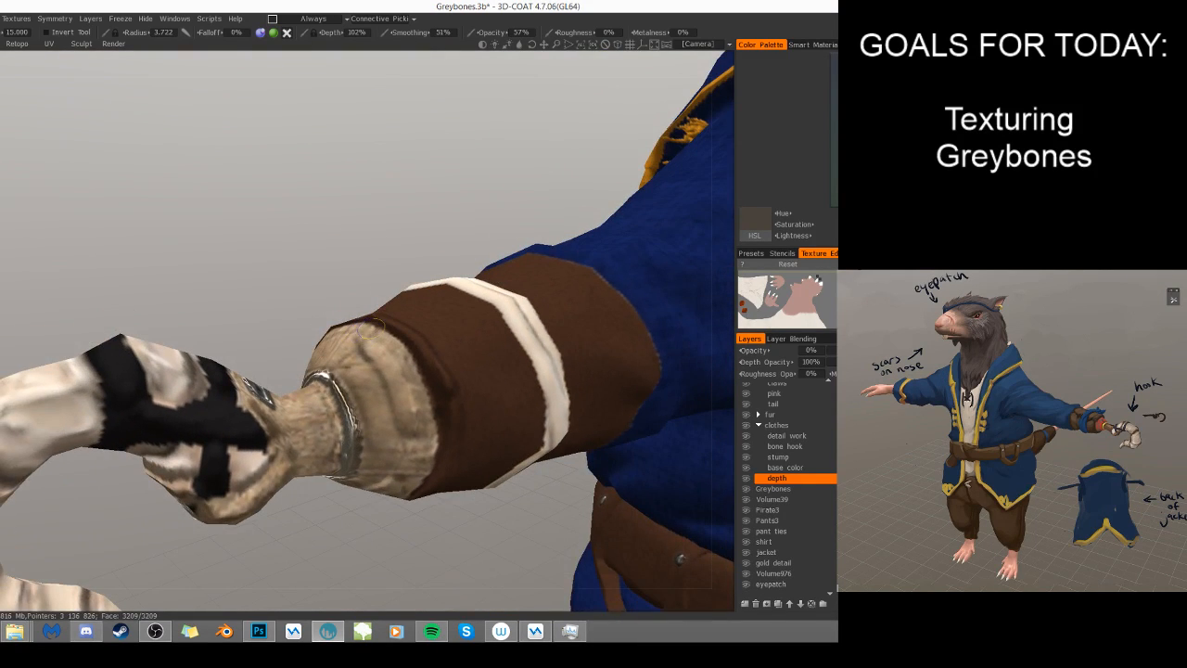
left_click_drag(431, 410, 414, 420, "alt")
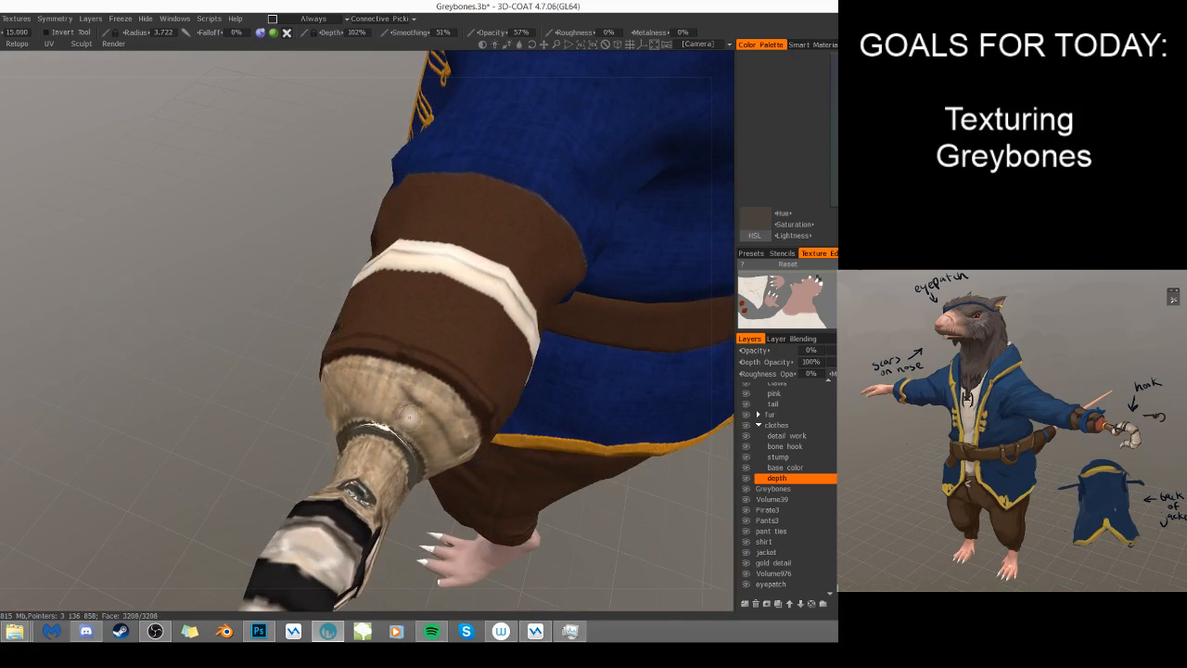
mouse_move(403, 408)
right_mouse_down()
mouse_move(441, 424)
mouse_move(436, 386)
right_mouse_up()
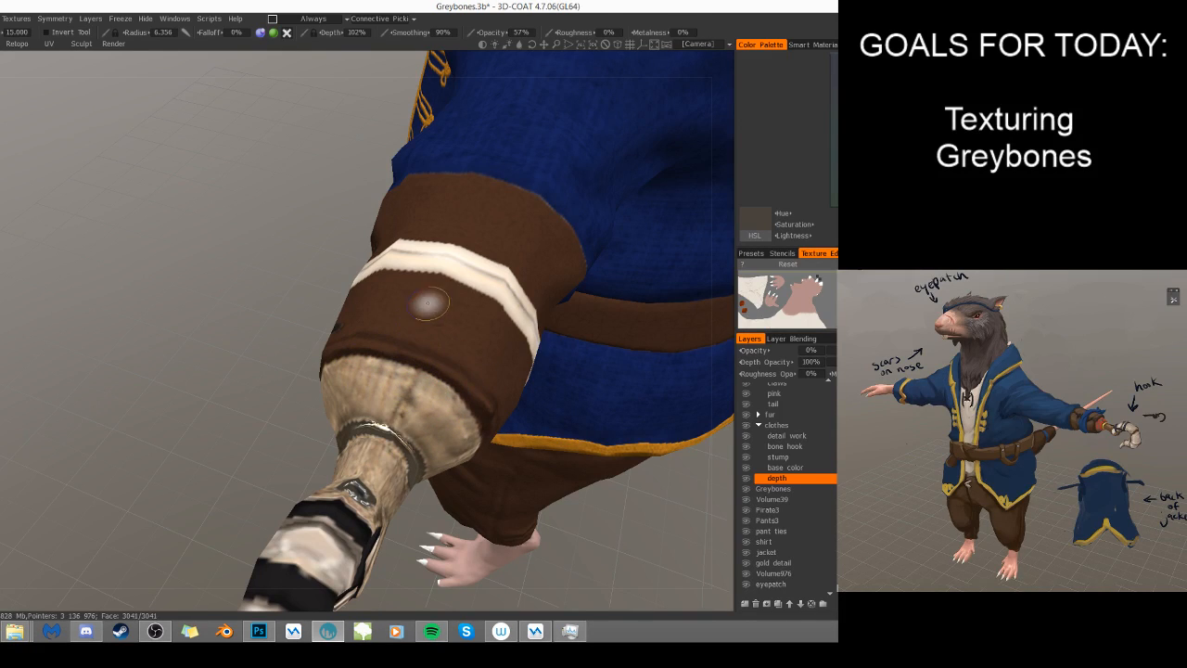
- Set the brush smoothing to 90% and soften the relief on the leather wrap, using radii 6.356 and 8.278
right_click_drag(418, 335, 424, 336)
left_click_drag(285, 428, 360, 392)
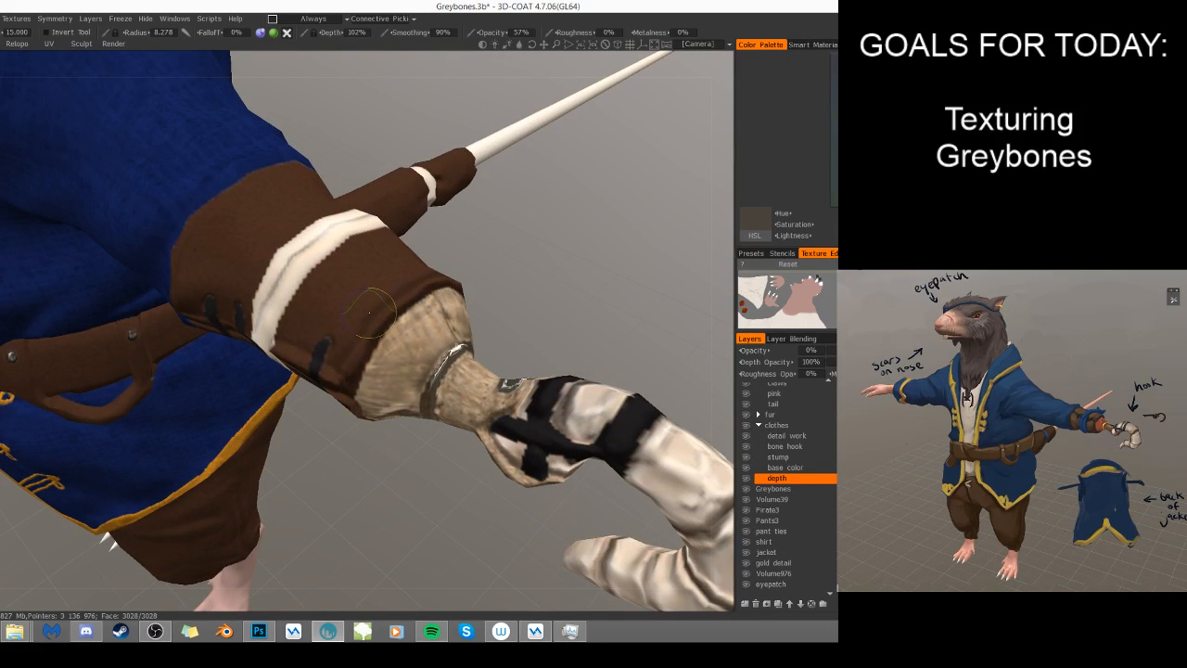
left_click_drag(408, 492, 402, 422)
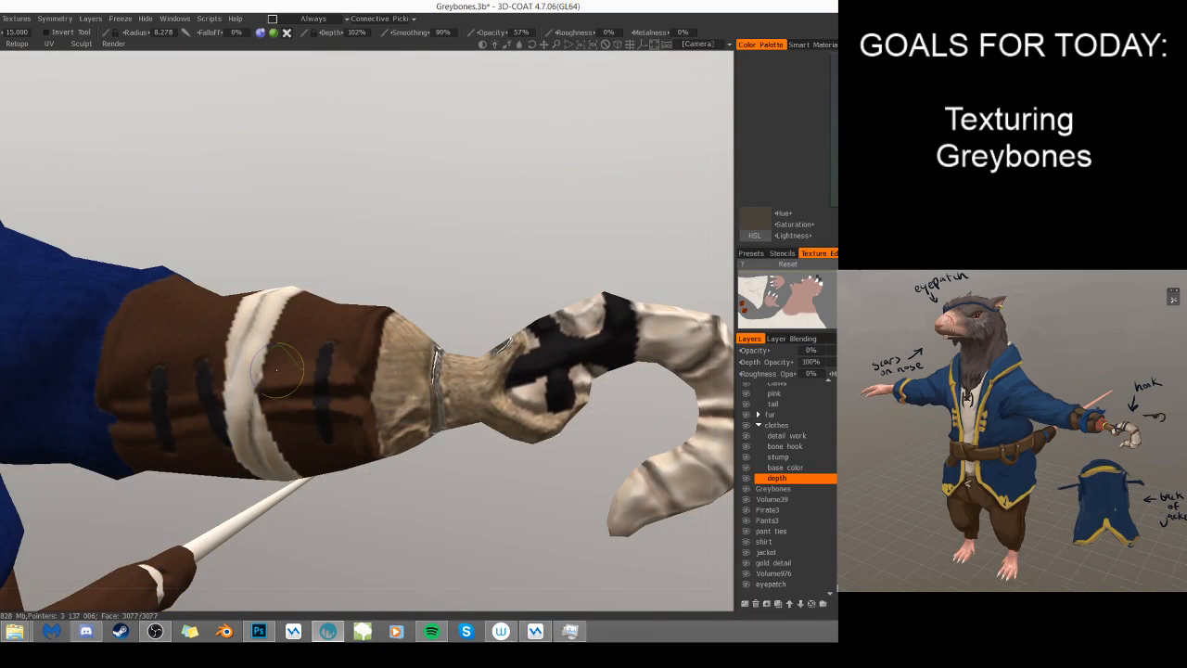
left_click_drag(394, 489, 383, 410)
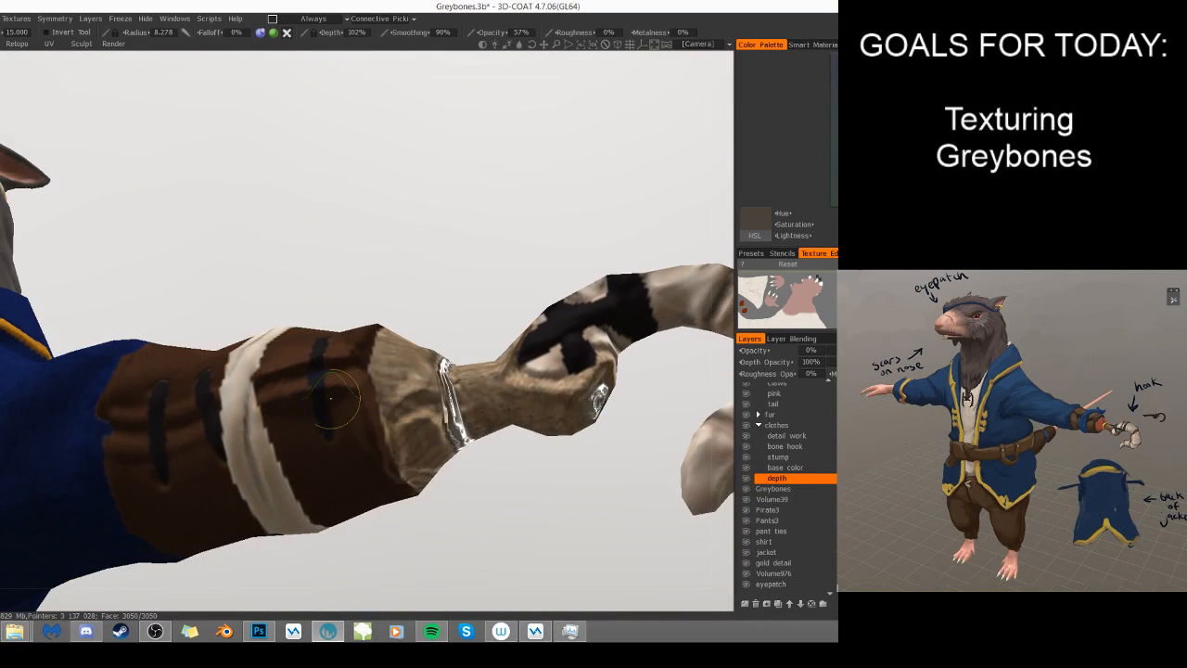
left_click_drag(481, 497, 417, 445)
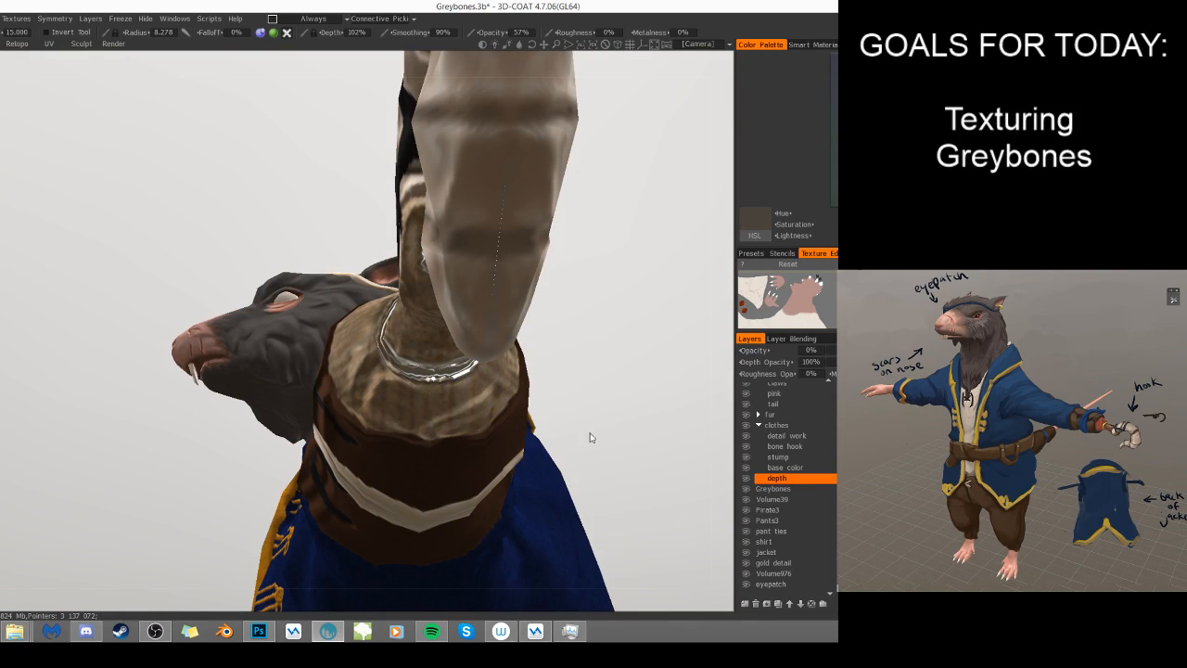
- Enlarge the brush radius to 10.167 and soften the relief on the underside and back of the leather wrap
left_click_drag(406, 418, 554, 441)
left_click_drag(442, 402, 391, 434)
key("]")
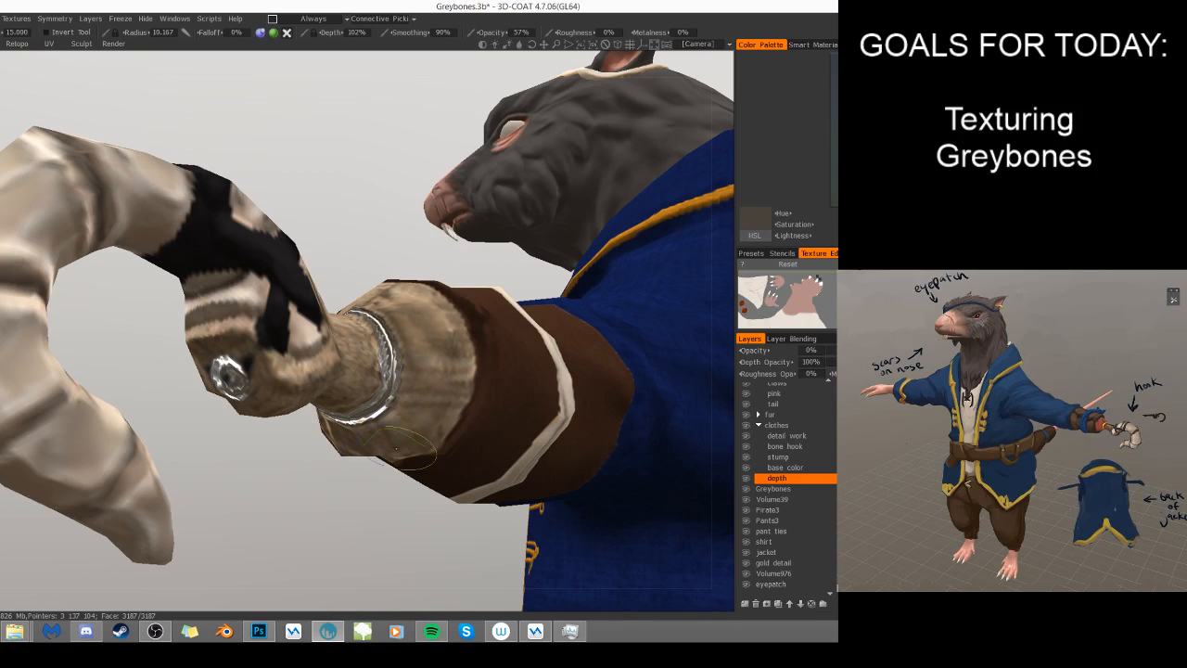
mouse_move(429, 233)
left_mouse_down()
mouse_move(371, 371)
mouse_move(417, 473)
mouse_move(420, 416)
mouse_move(393, 450)
left_mouse_up()
scroll(418, 459, "down", 5)
scroll(391, 447, "up", 5)
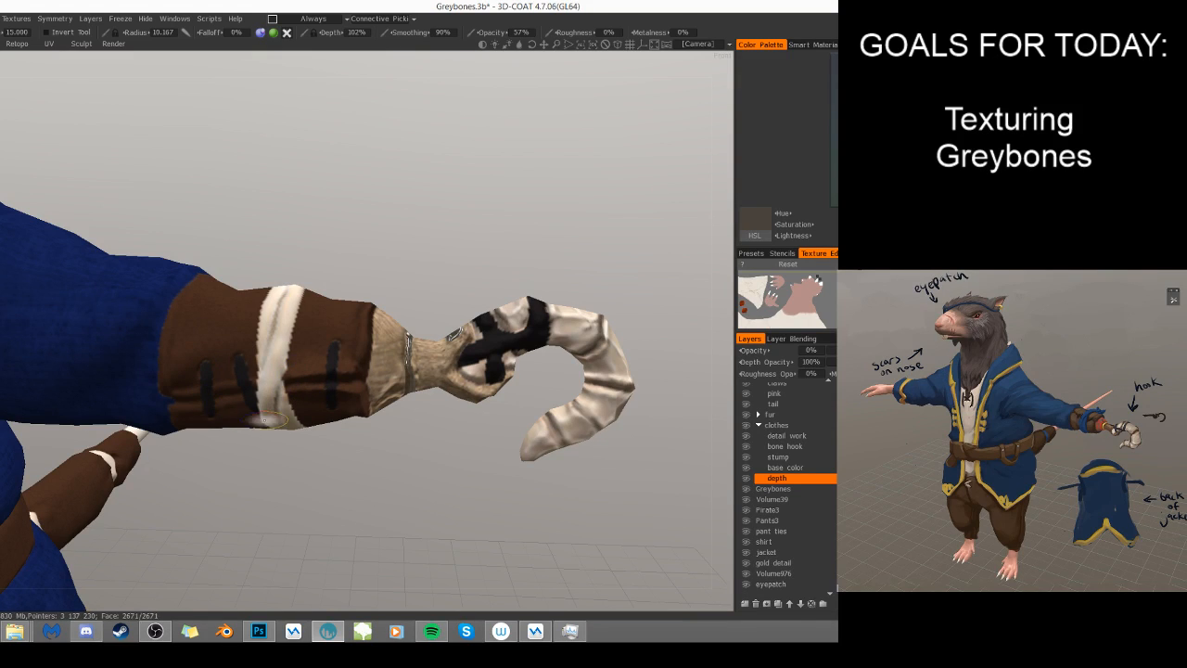
- Reduce the brush radius to 4.467 and paint depth folds on the leather wrap next to the blue sleeve
key("bracketleft")
key("bracketleft")
key("bracketleft")
key("bracketleft")
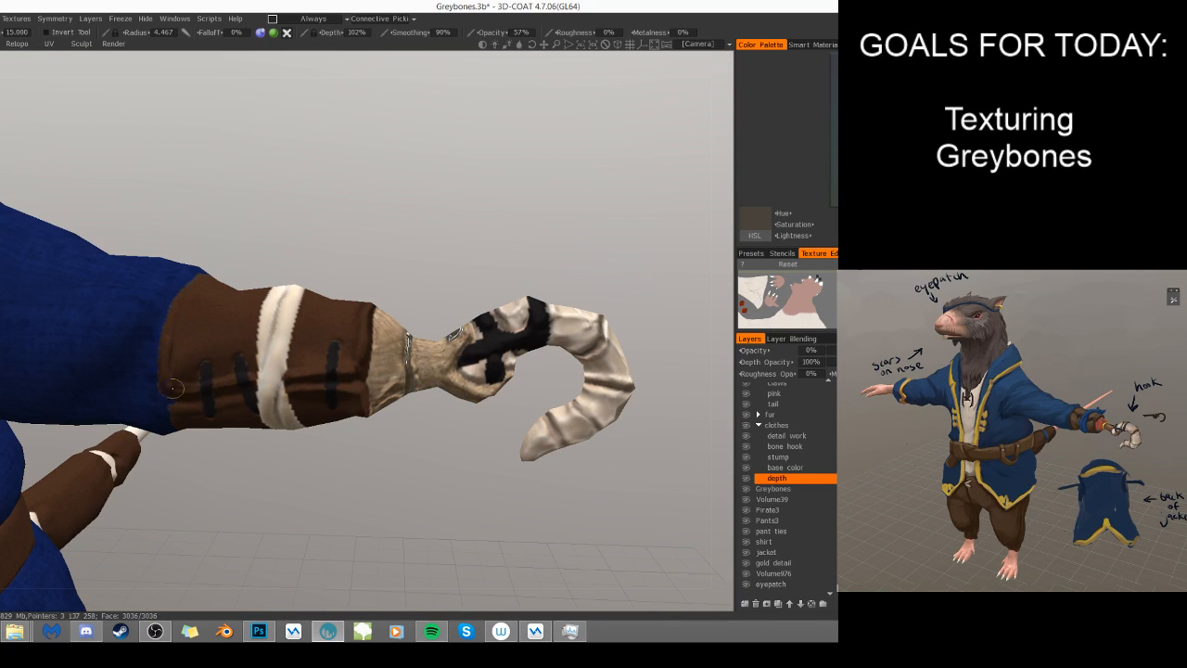
mouse_move(176, 384)
left_mouse_down()
mouse_move(216, 352)
mouse_move(219, 368)
mouse_move(221, 328)
left_mouse_up()
- Soften the folds on the leather between the sleeve and the white band, using radii 8.536 and 11.535
key("bracketright")
key("bracketright")
key("bracketright")
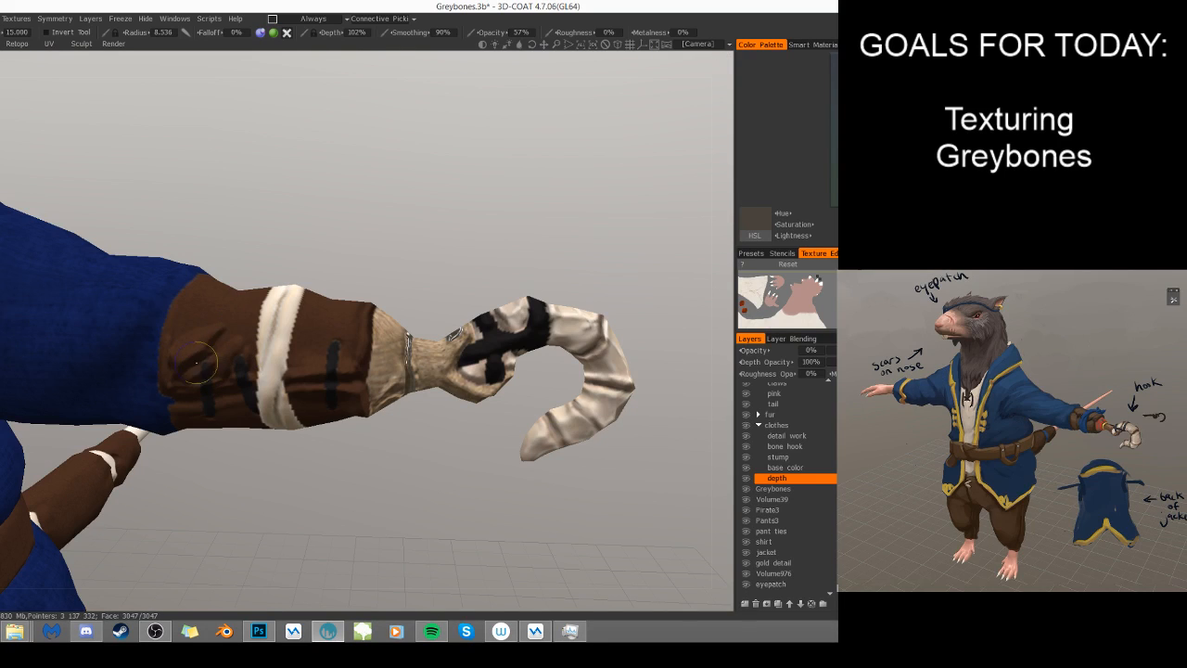
right_click_drag(221, 336, 232, 334)
left_click_drag(221, 332, 199, 334, "shift")
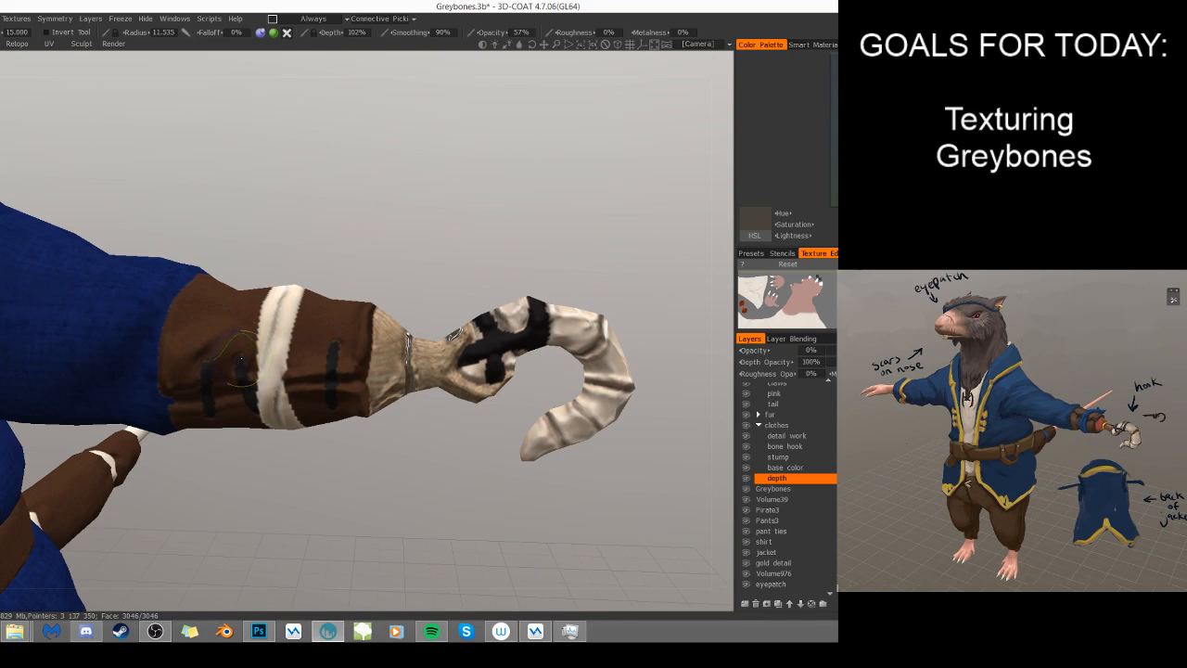
right_click_drag(237, 310, 208, 317)
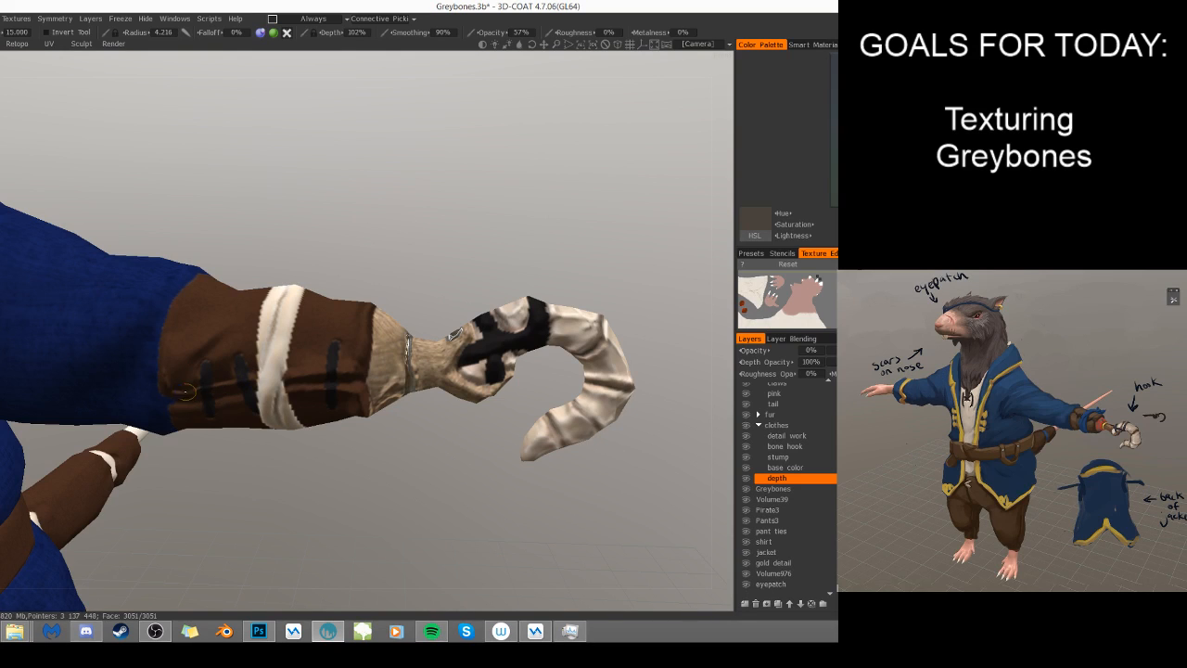
- Add depth with a 4.216 radius brush where the underside of the leather wrap meets the blue sleeve
left_click_drag(245, 502, 249, 400)
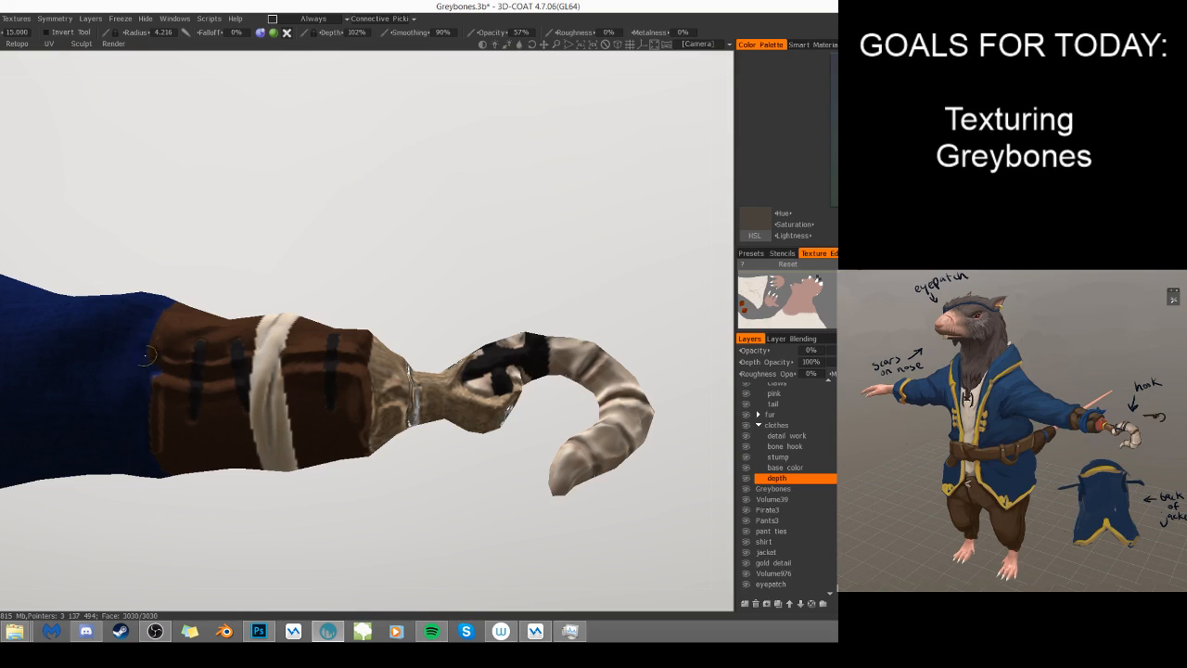
right_click_drag(151, 351, 155, 364)
left_click_drag(155, 363, 140, 360)
scroll(296, 369, "down", 10)
left_click_drag(484, 462, 507, 359)
scroll(506, 359, "up", 3)
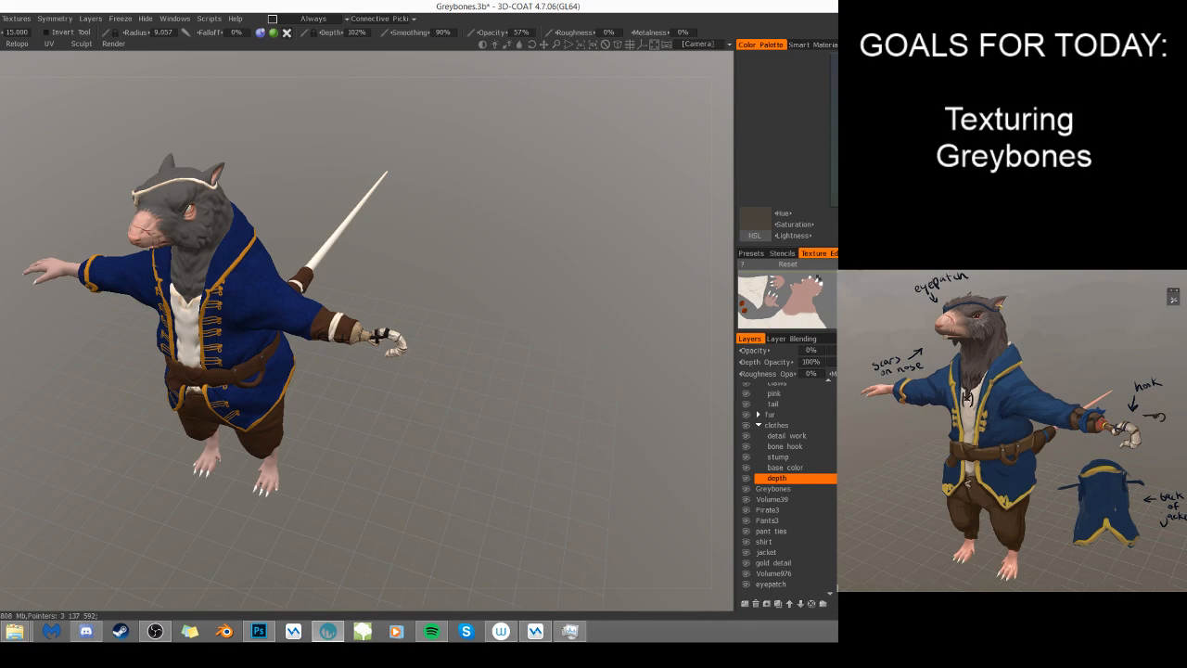
- Collapse the clothes layer group, expand the fur group and select the fur color layer for work on the head
left_click(759, 426)
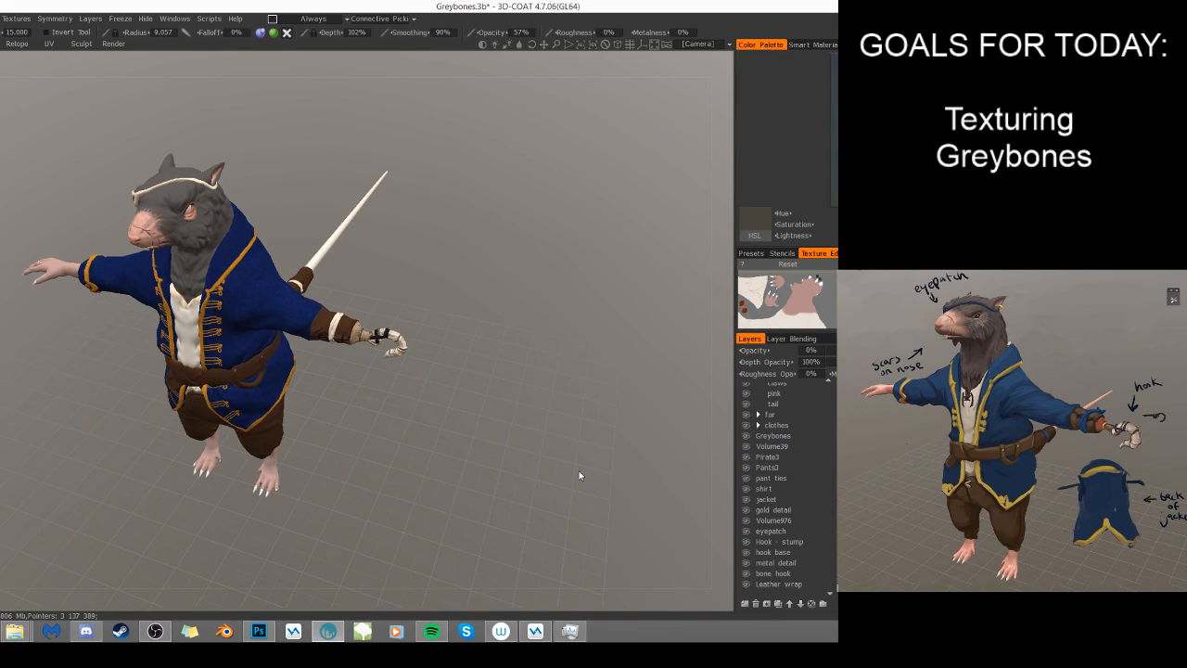
left_click(759, 415)
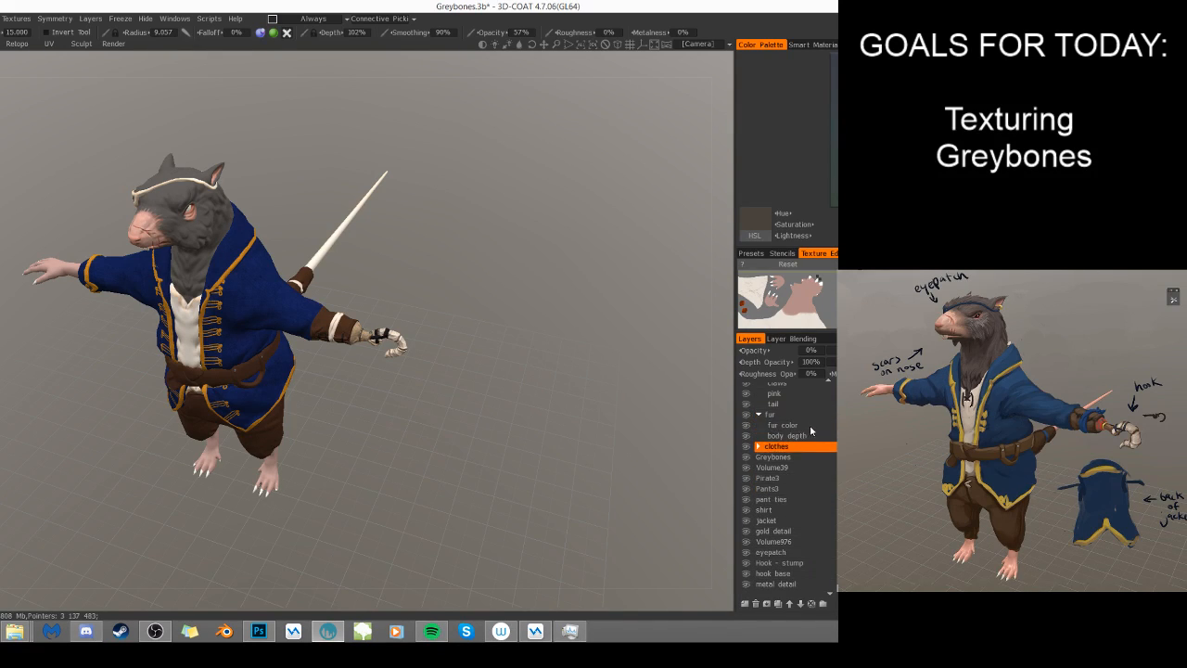
left_click(789, 425)
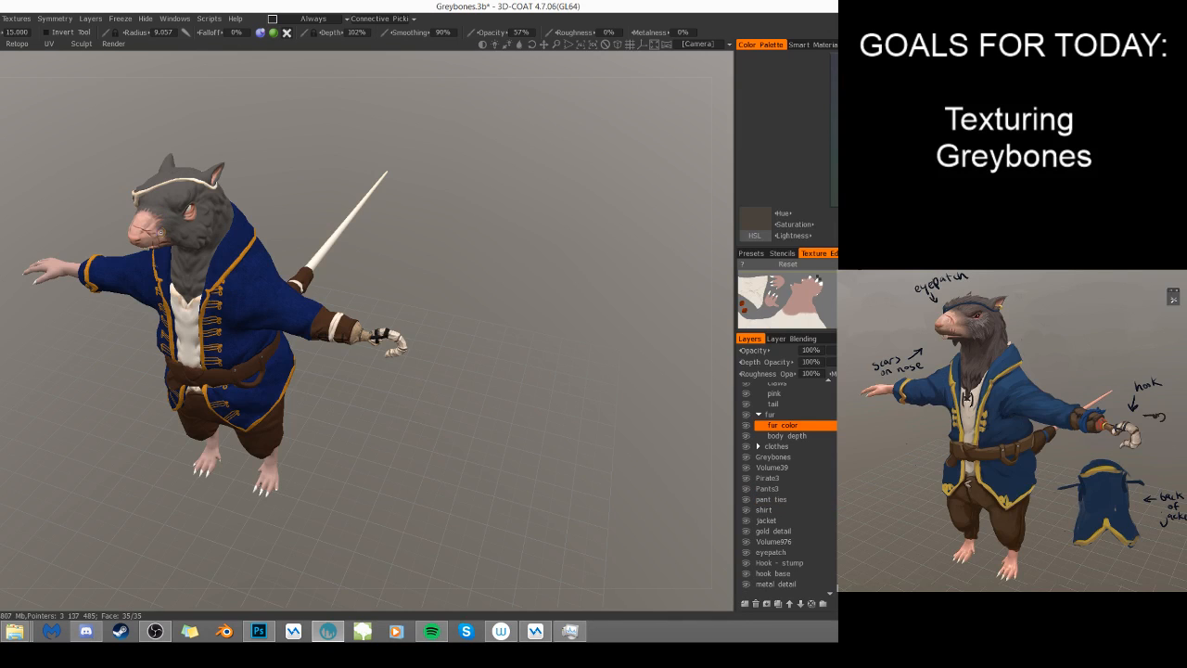
key("KP_2")
scroll(565, 357, "up", 8)
mouse_move(579, 357)
left_mouse_down()
mouse_move(546, 377)
mouse_move(471, 382)
mouse_move(476, 392)
left_mouse_up()
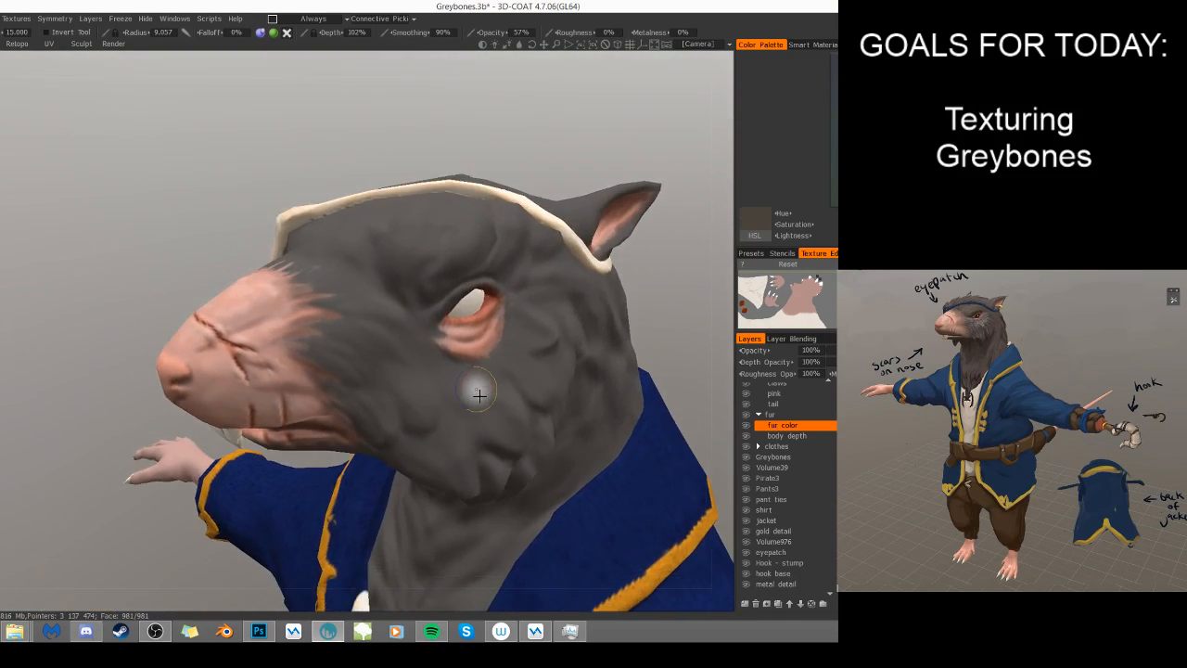
- Set the fur color layer's depth opacity and roughness opacity to 0%
middle_click_drag(306, 336, 237, 336)
left_click(809, 361)
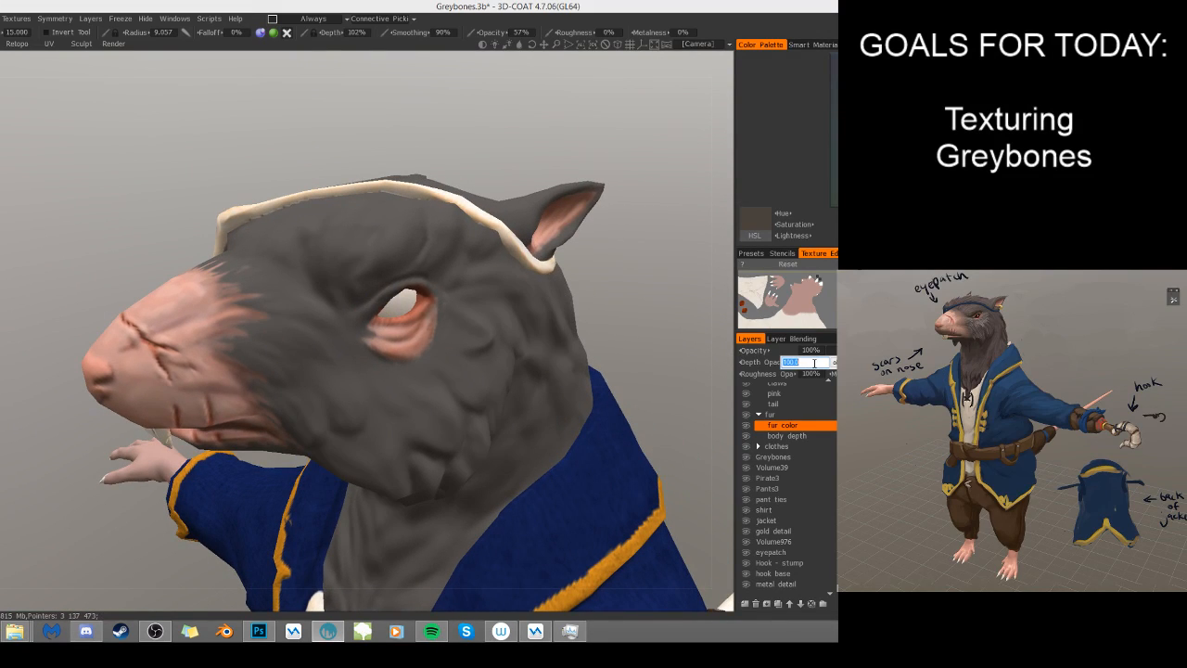
type("0")
key("Return")
left_click(818, 373)
type("0")
key("Return")
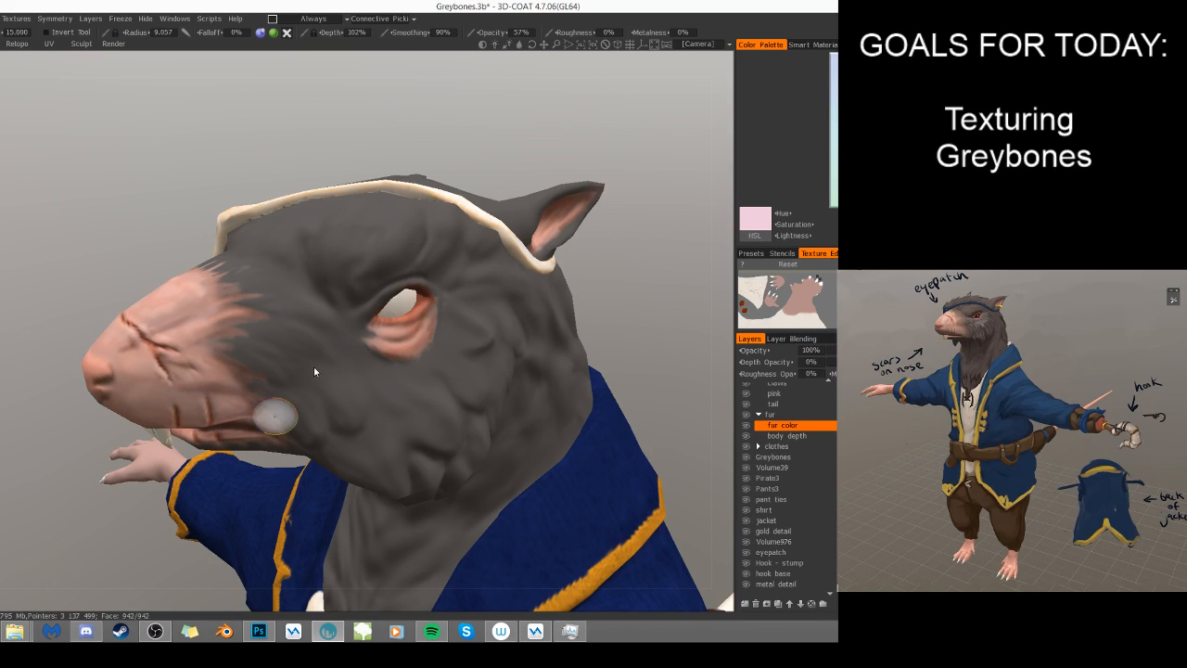
- Sample the grey fur, choose a darker shade and paint a fold at the inner brow with a 6.181 radius brush
left_click(2, 372)
left_click(348, 389)
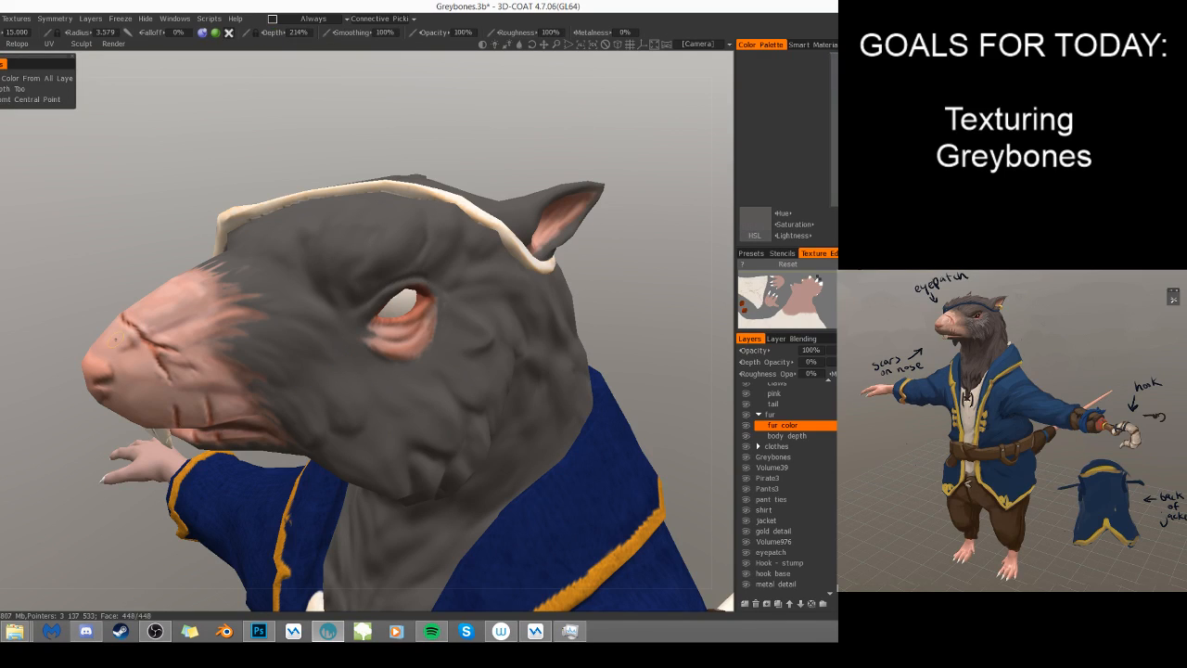
left_click(2, 260)
left_click(835, 148)
right_click_drag(398, 301, 357, 301)
mouse_move(316, 293)
left_mouse_down()
mouse_move(336, 296)
mouse_move(309, 260)
mouse_move(343, 292)
left_mouse_up()
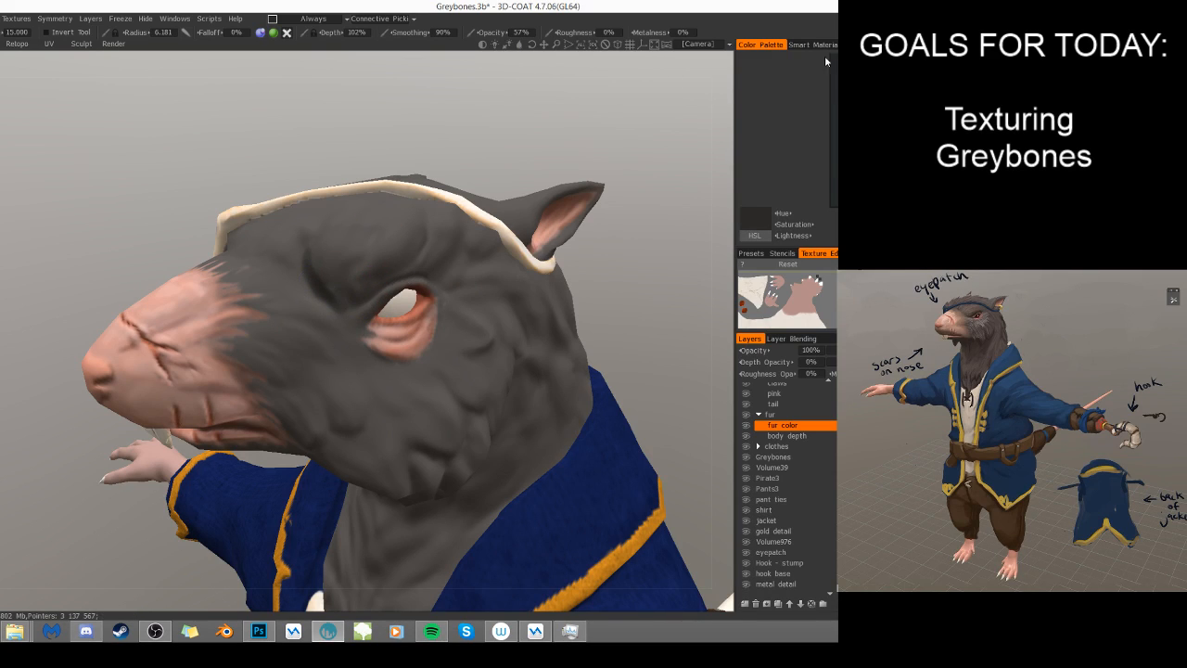
left_click(857, 44)
left_click(758, 44)
mouse_move(315, 275)
left_mouse_down()
mouse_move(309, 259)
mouse_move(333, 298)
left_mouse_up()
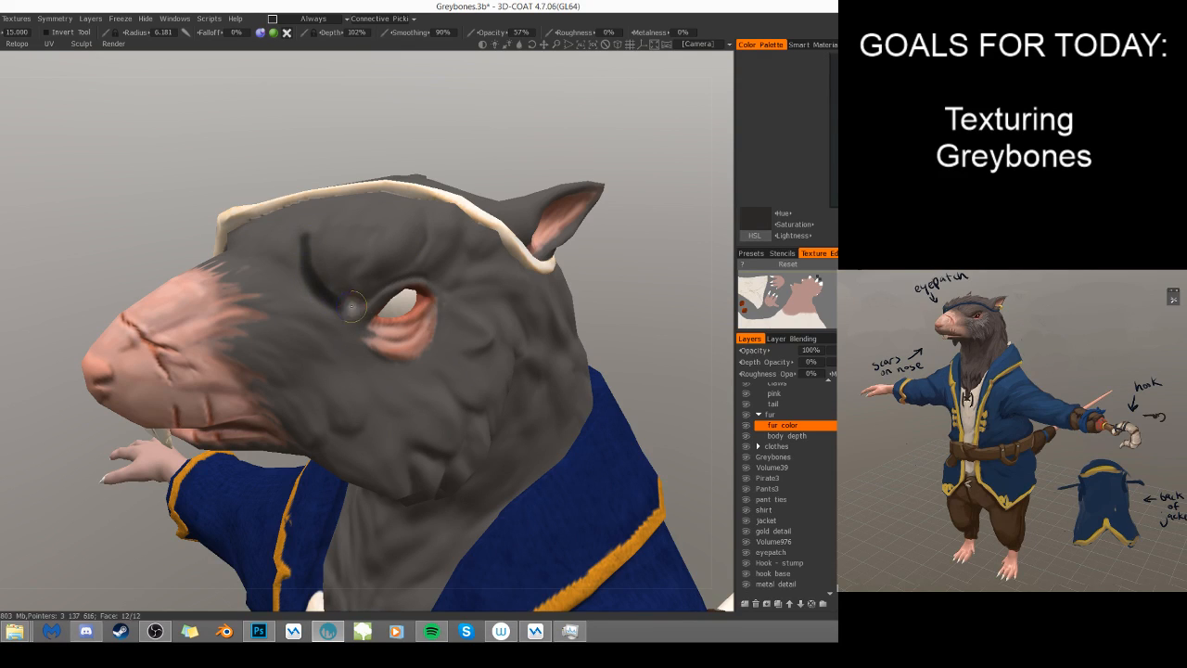
- Paint dark folds above the eye, across the temple and down the cheek on the fur color layer
mouse_move(409, 271)
left_mouse_down("alt")
mouse_move(371, 302)
mouse_move(468, 303)
left_mouse_up("alt")
left_click_drag(461, 231, 428, 278)
left_click_drag(506, 251, 485, 299)
left_click_drag(562, 279, 516, 278)
left_click_drag(493, 327, 496, 390)
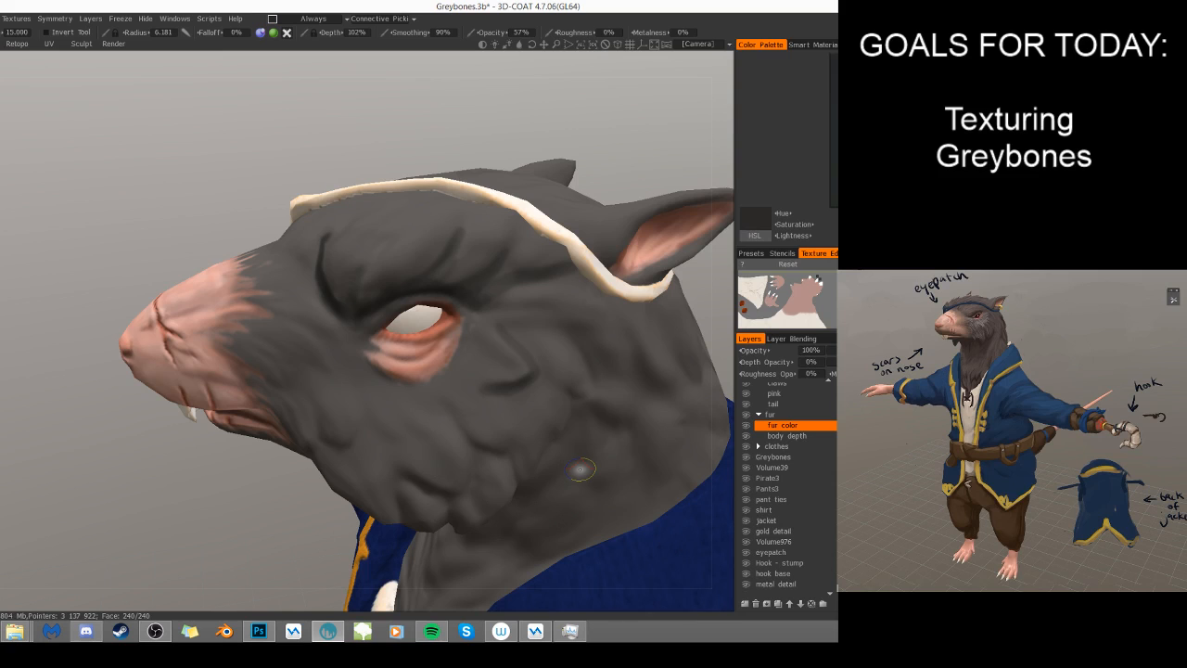
middle_click_drag(580, 469, 502, 369)
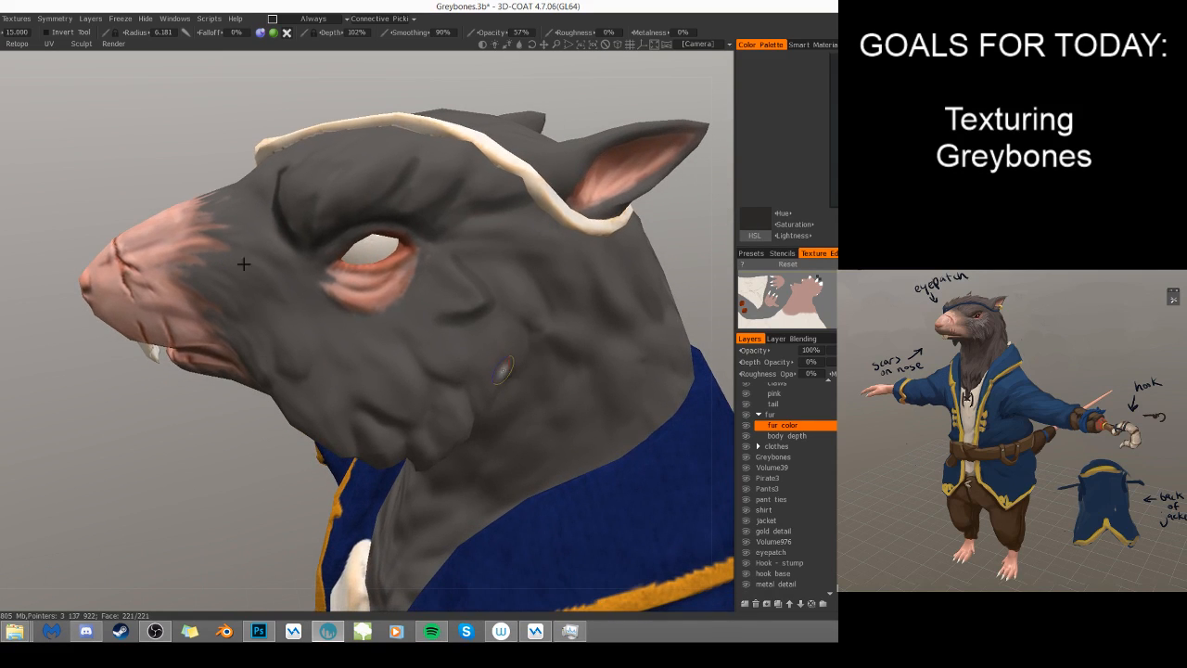
- Paint dark fur strokes behind the pink muzzle and toward the mouth corner, using radii 6.181 and 6.893
mouse_move(246, 287)
left_mouse_down()
mouse_move(260, 303)
mouse_move(290, 302)
left_mouse_up()
left_click_drag(252, 253, 282, 307)
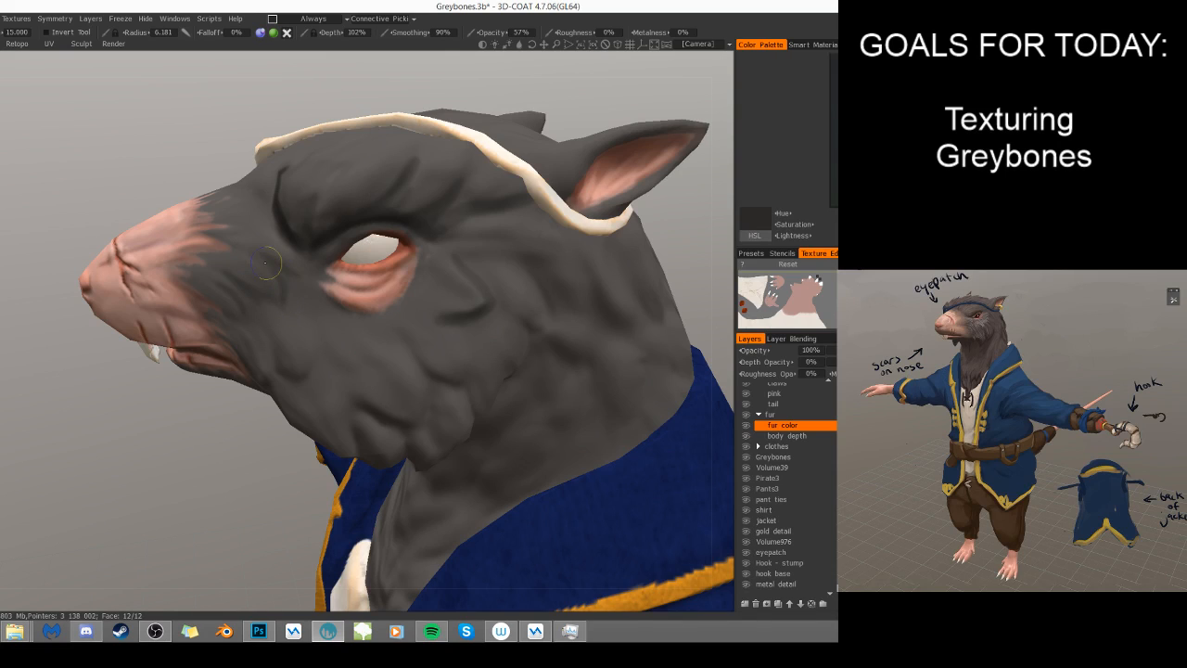
left_click_drag(266, 250, 236, 280)
left_click_drag(362, 417, 495, 376, "alt")
right_click_drag(244, 374, 235, 372)
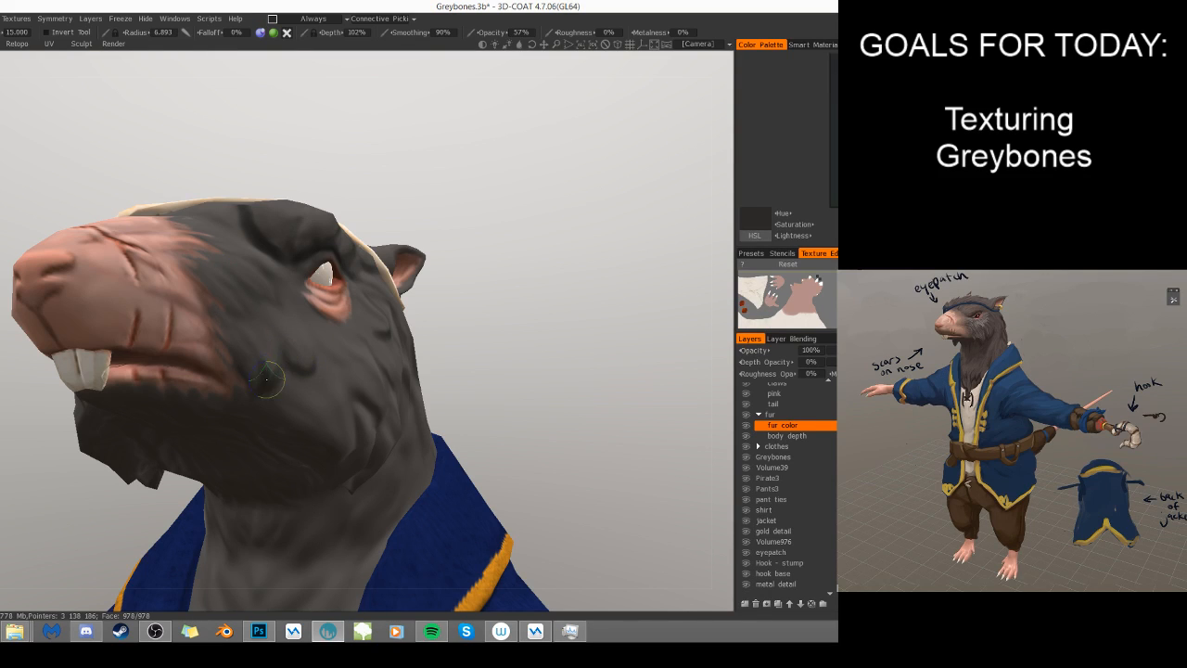
- Shade the folds of the lower cheek with dark strokes, using radii 6.946 and 4.394
mouse_move(361, 435)
left_mouse_down("alt")
mouse_move(413, 451)
mouse_move(478, 336)
left_mouse_up("alt")
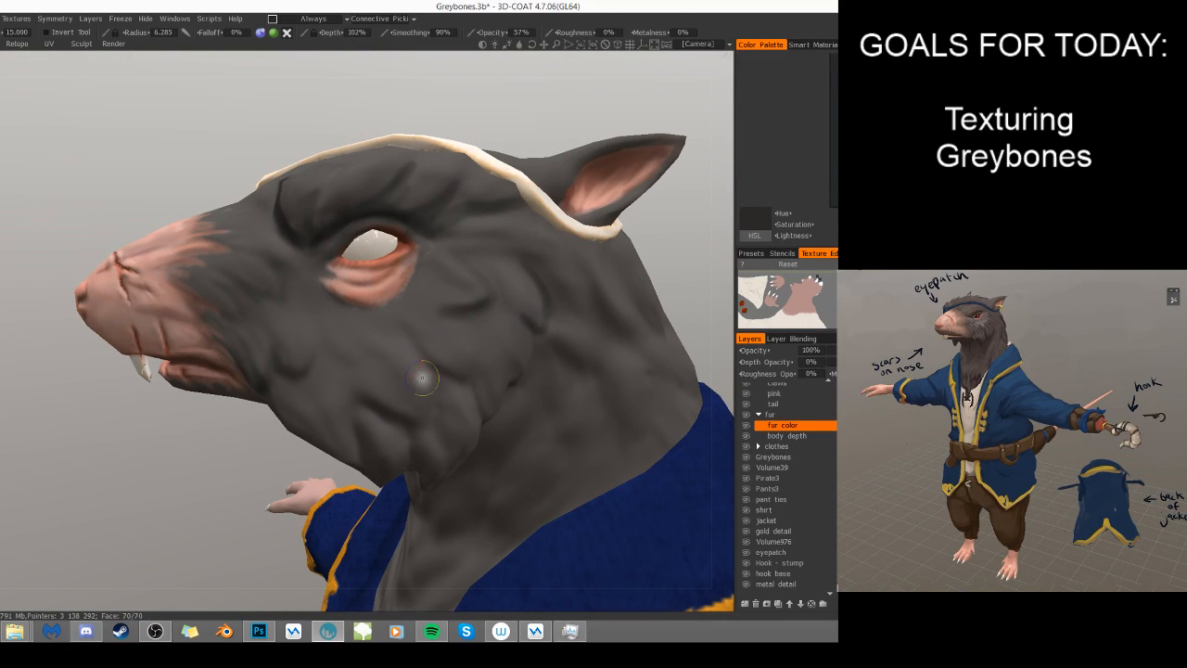
mouse_move(469, 423)
left_mouse_down("alt")
mouse_move(430, 409)
mouse_move(383, 436)
left_mouse_up("alt")
right_click_drag(384, 383, 338, 384)
left_click_drag(337, 386, 368, 424)
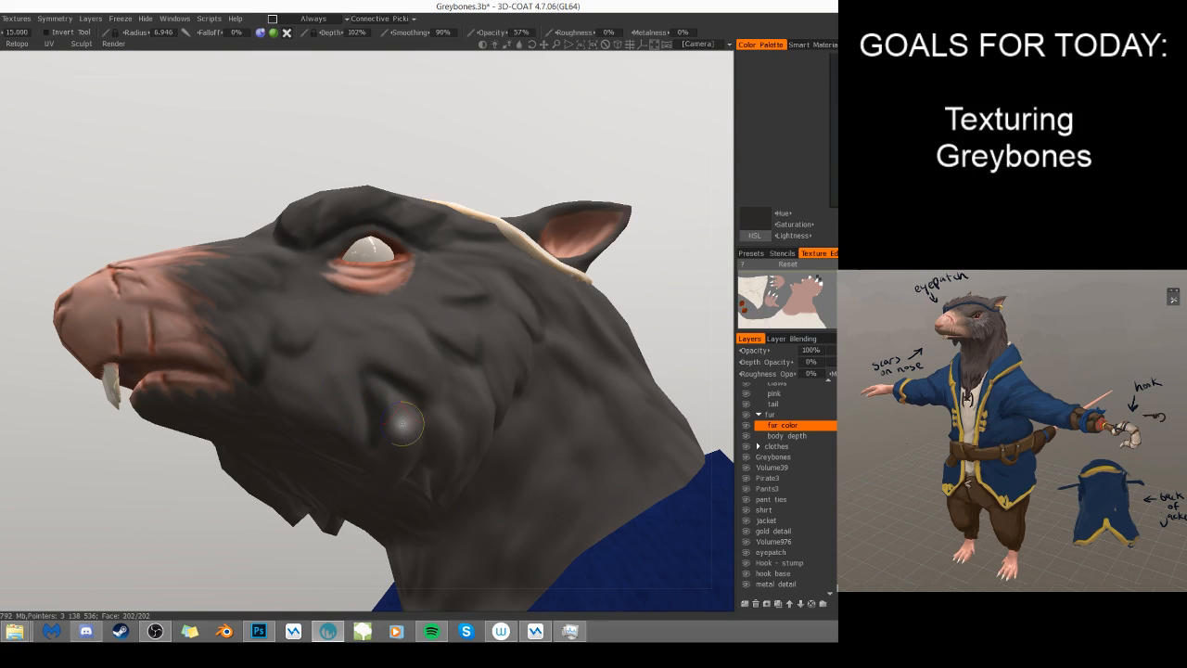
left_click_drag(227, 262, 243, 320, "alt")
right_click_drag(354, 356, 346, 356)
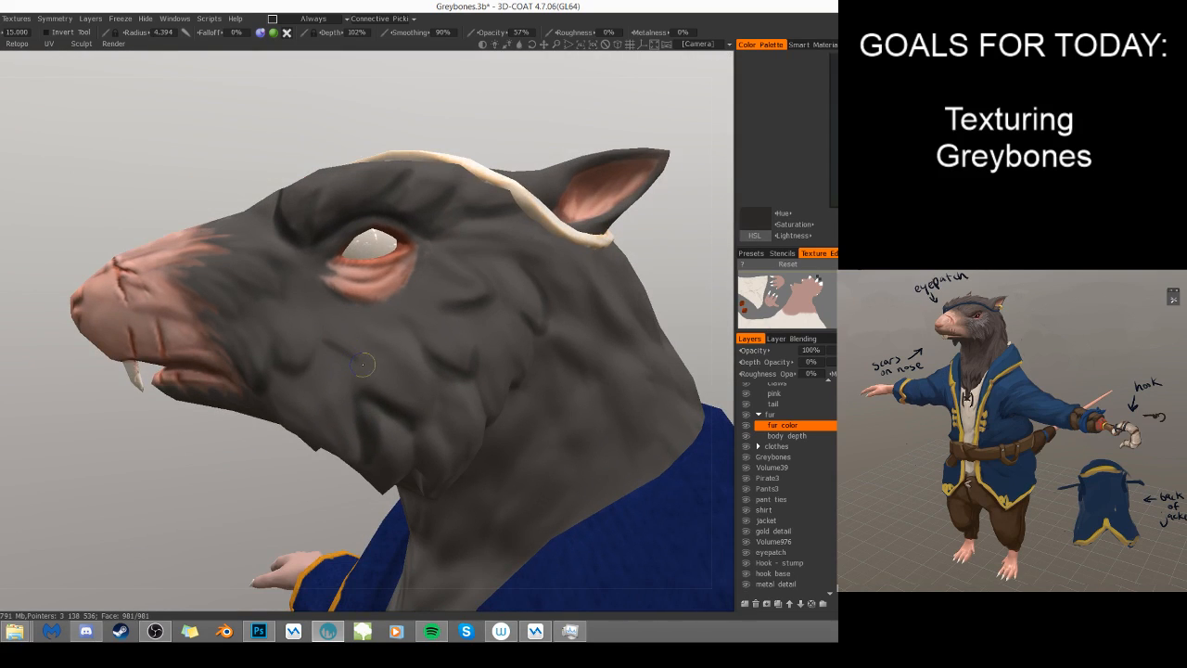
left_click_drag(368, 340, 390, 356)
- Sample the base fur grey and paint over the dark shading on the head with a 23.816 radius brush at 100% opacity
key("v")
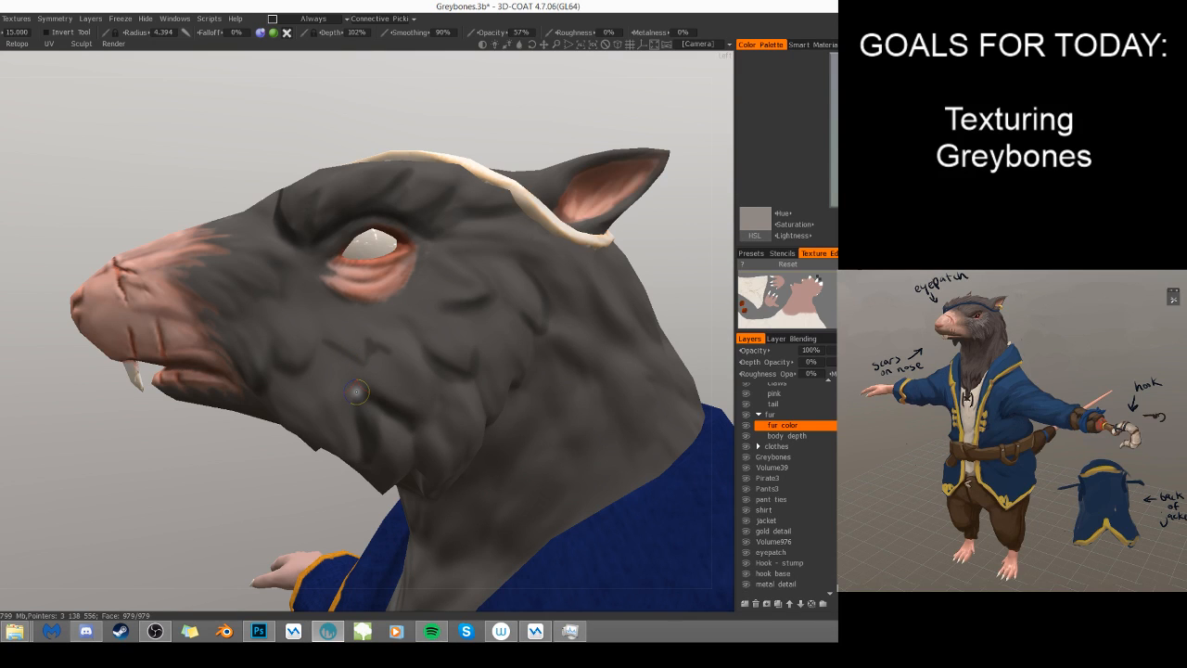
left_click_drag(498, 458, 577, 482, "alt")
left_click_drag(431, 430, 532, 454, "alt")
scroll(532, 454, "down", 3)
scroll(449, 385, "down", 2)
left_click_drag(459, 371, 407, 449, "alt")
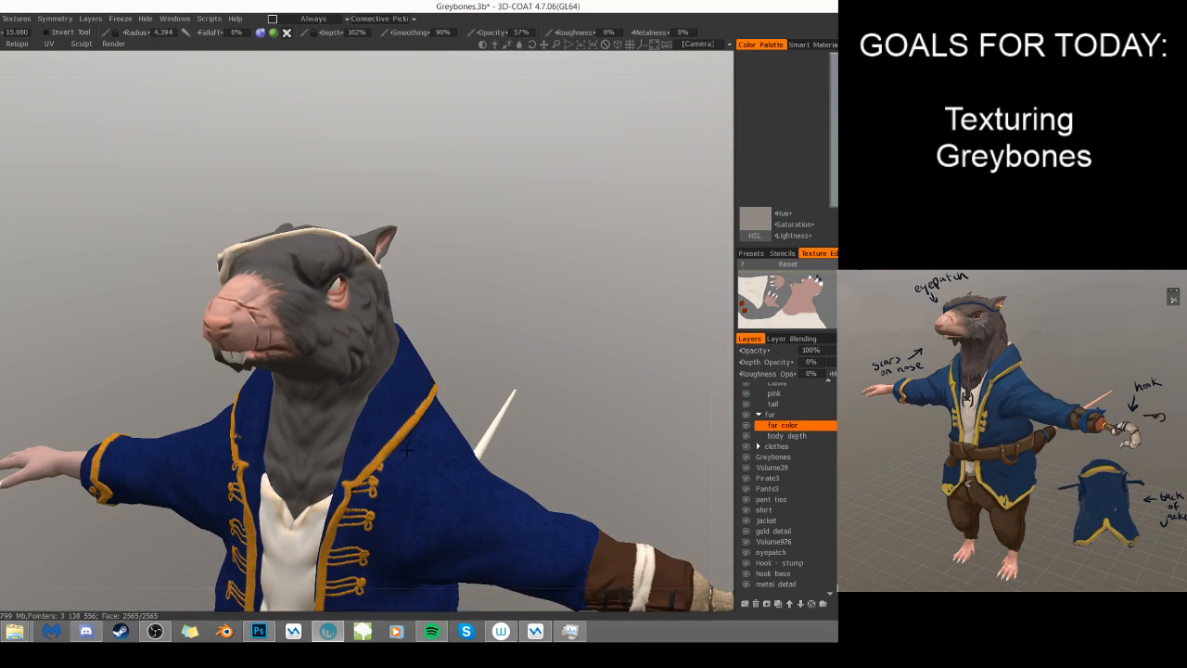
right_click_drag(332, 333, 347, 326)
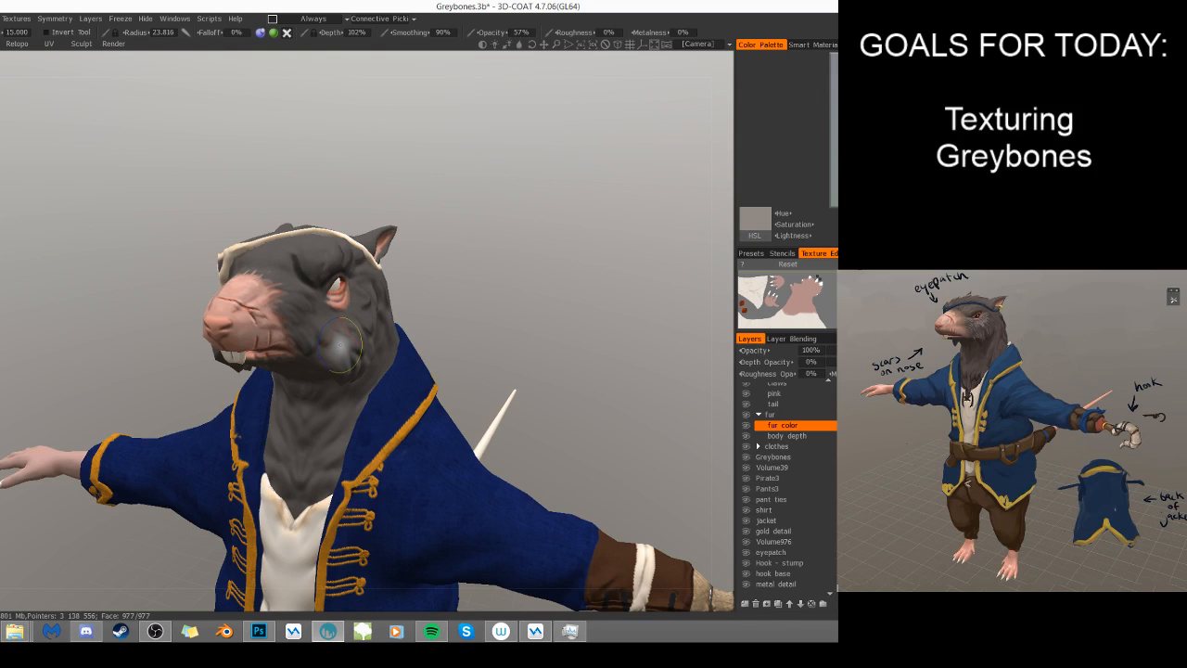
key("v")
mouse_move(546, 327)
left_mouse_down("alt")
mouse_move(488, 329)
mouse_move(436, 311)
left_mouse_up("alt")
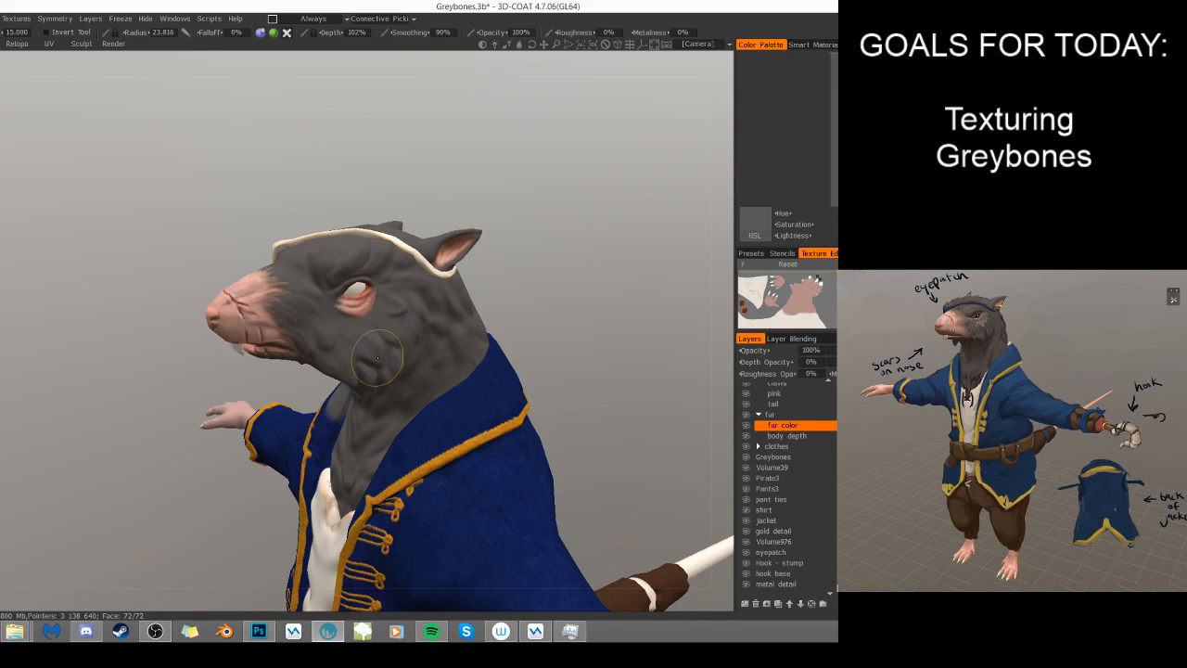
left_click_drag(487, 351, 332, 370, "alt")
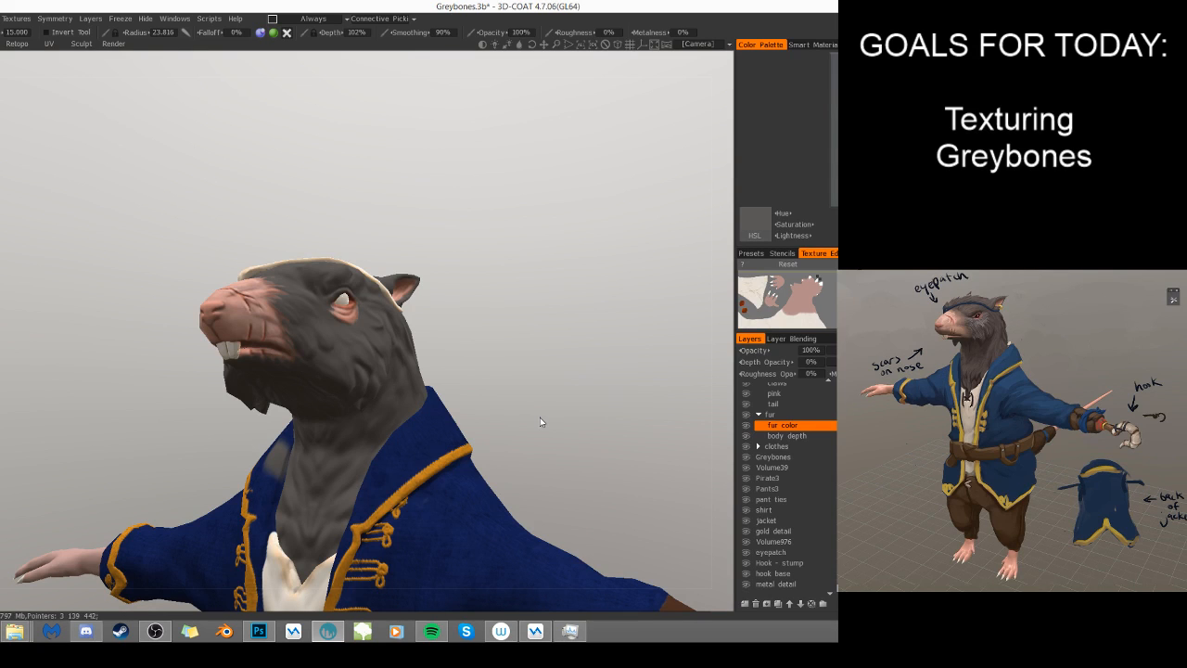
left_click_drag(496, 228, 449, 308)
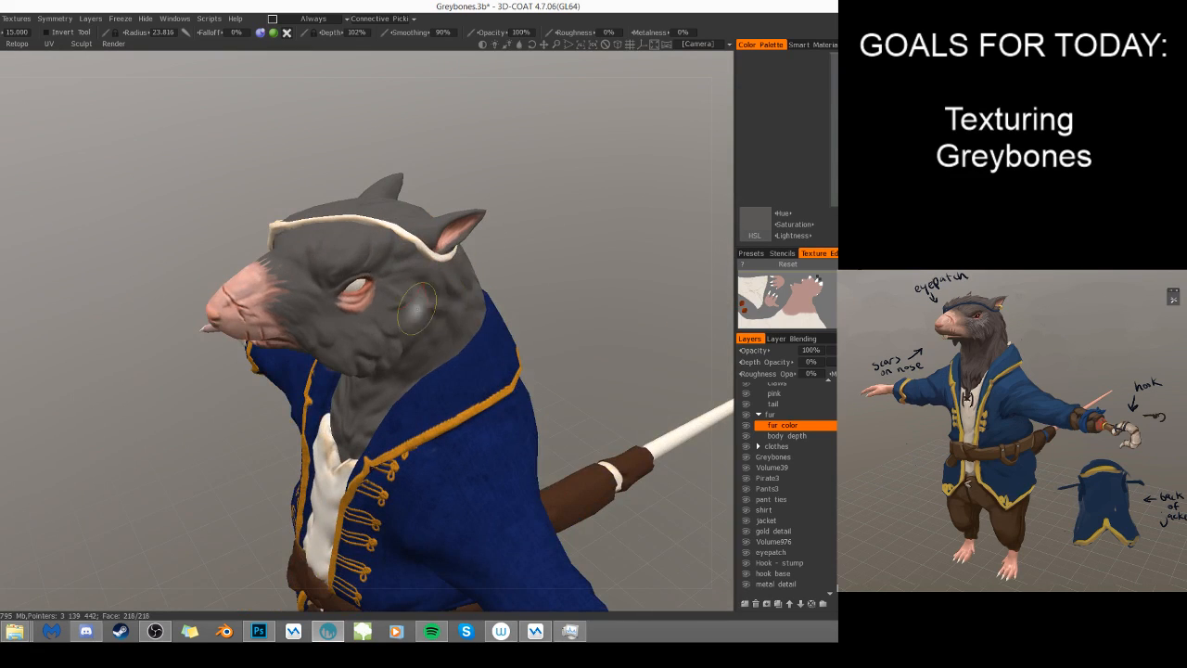
- Enable symmetry on the X axis, turn off the Z axis and hide the symmetry plane
key("s")
left_click(385, 271)
left_click(351, 305)
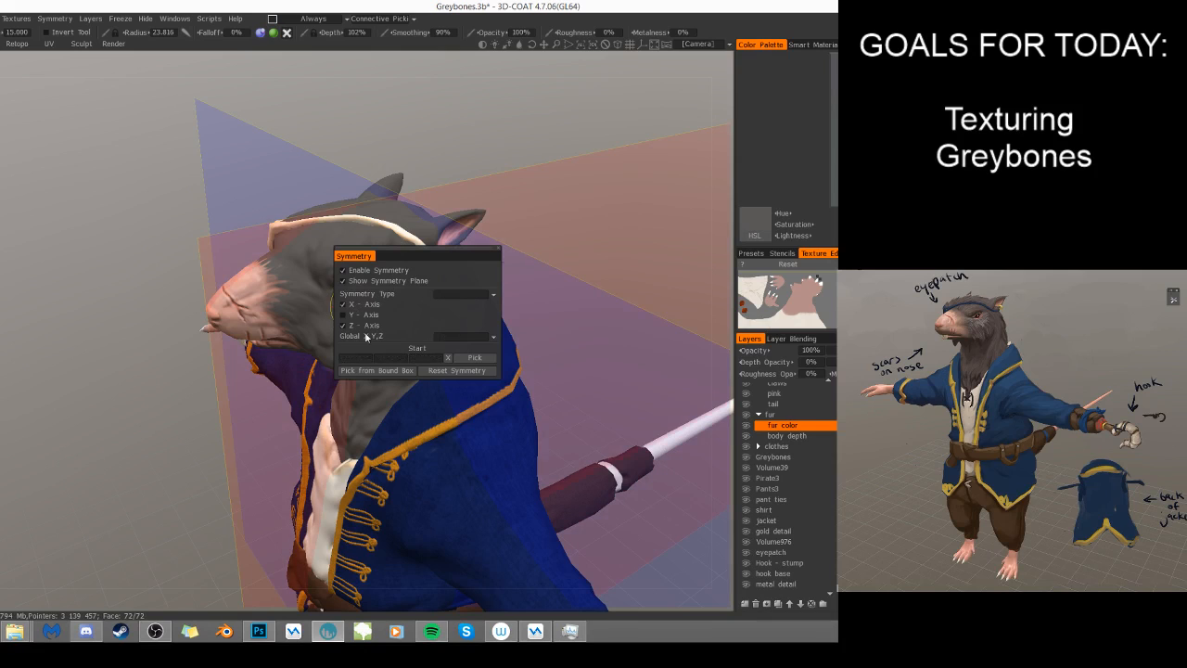
left_click(353, 325)
left_click(388, 281)
left_click(389, 281)
left_click(389, 281)
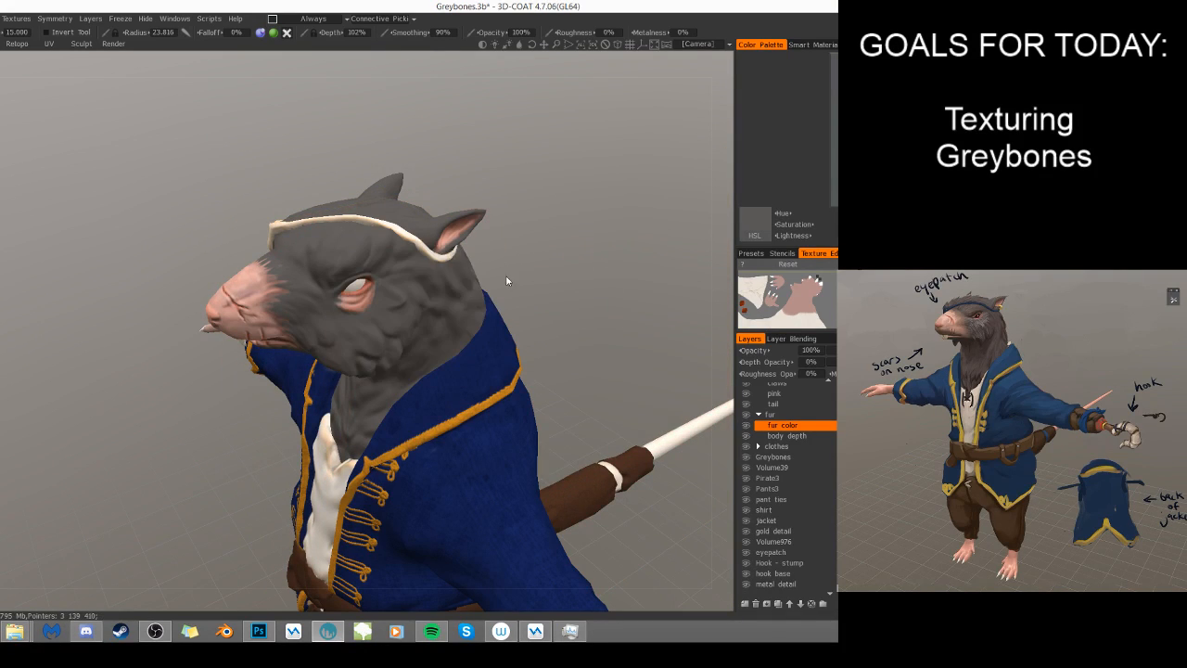
- Cover the remaining dark strokes around the brow and muzzle with base grey, using radii 34.182 and 12.822
right_click_drag(412, 285, 438, 282)
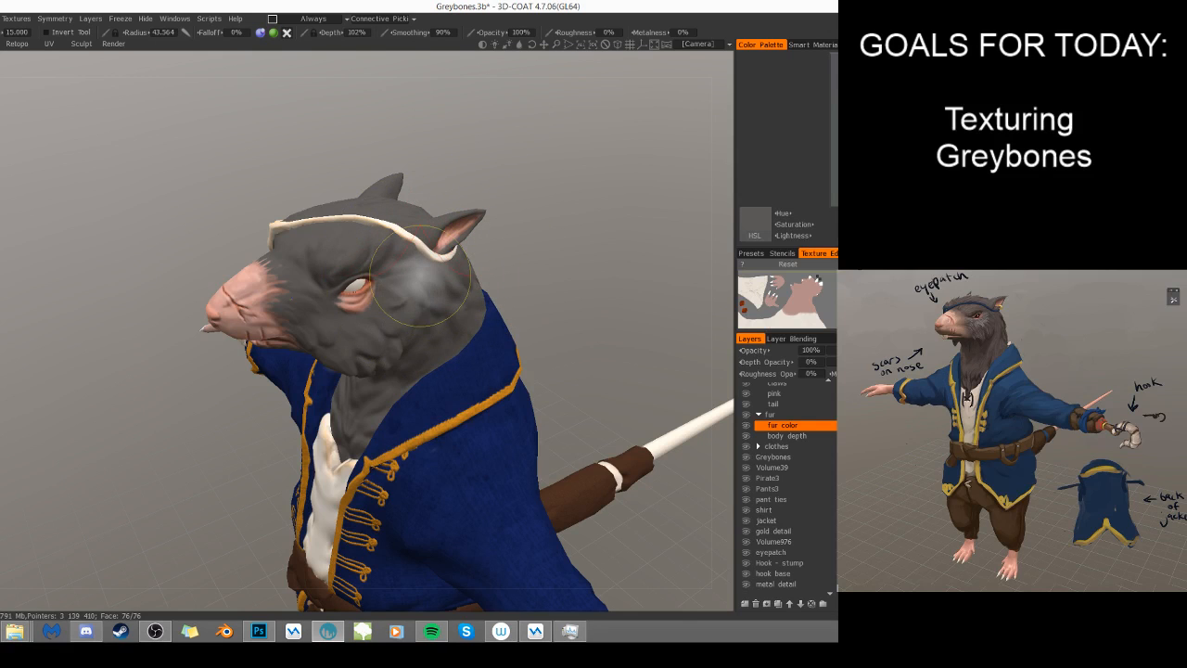
right_click_drag(546, 239, 616, 230, "alt")
mouse_move(456, 306)
left_mouse_down("alt")
mouse_move(497, 286)
mouse_move(480, 278)
mouse_move(480, 297)
left_mouse_up("alt")
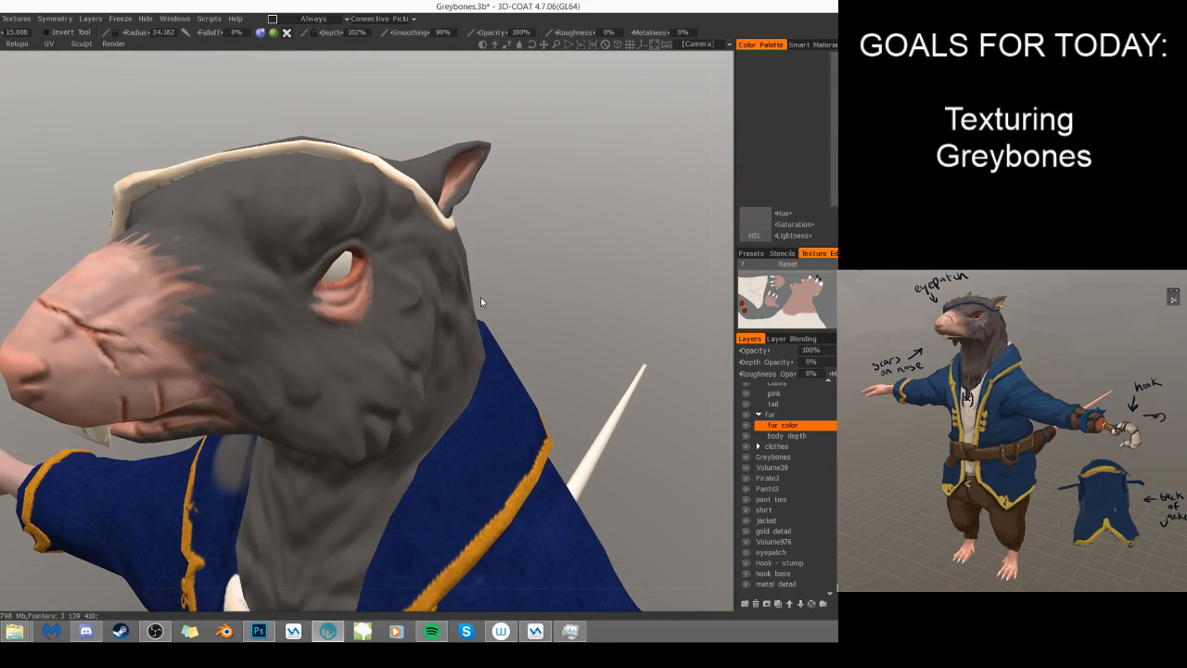
right_click_drag(324, 319, 276, 318)
mouse_move(271, 245)
left_mouse_down()
mouse_move(246, 204)
mouse_move(252, 224)
left_mouse_up()
mouse_move(618, 298)
left_mouse_down("alt")
mouse_move(643, 320)
mouse_move(522, 318)
mouse_move(371, 269)
left_mouse_up("alt")
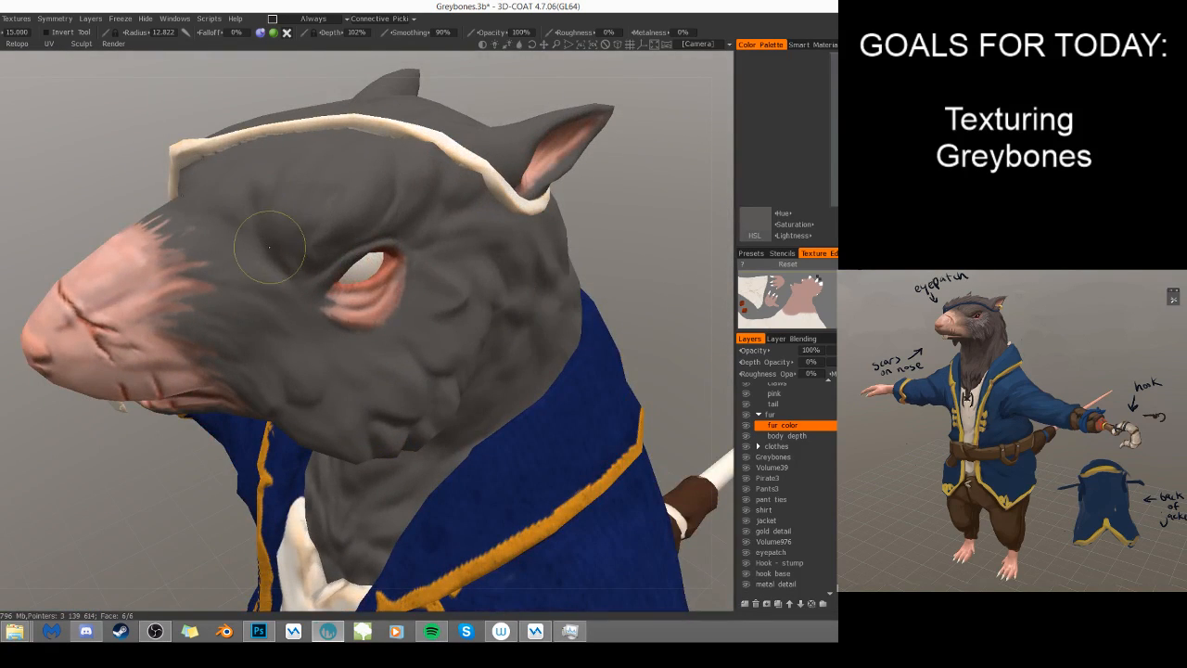
left_click(786, 435, "ctrl")
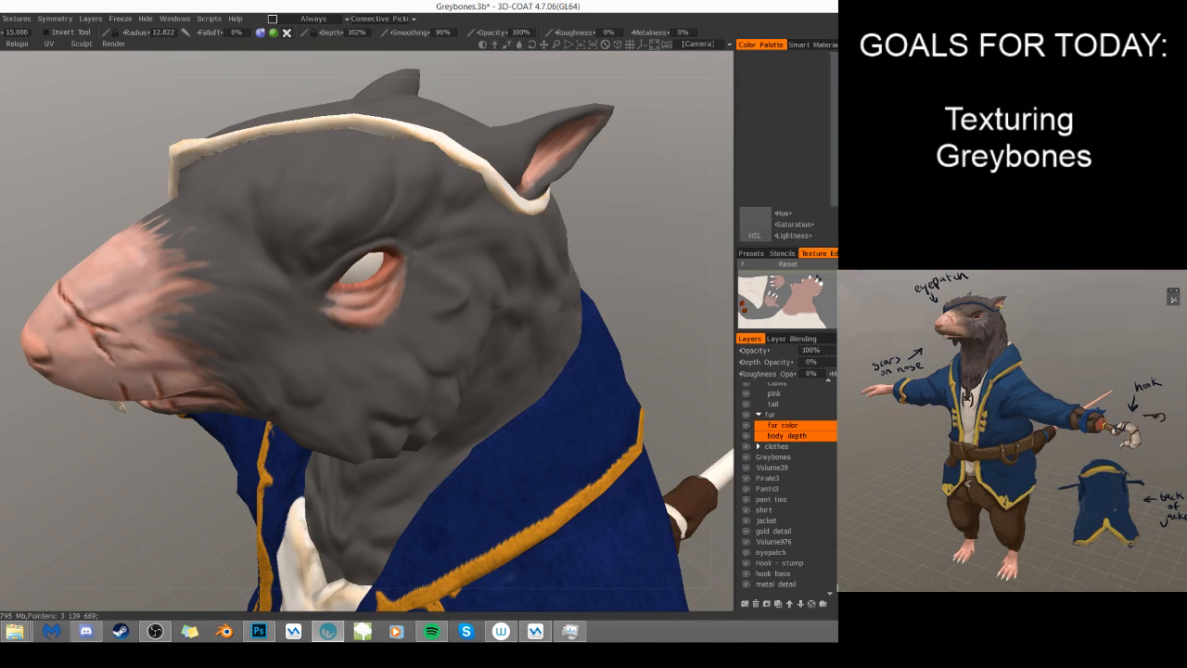
left_click(797, 435, "ctrl")
left_click(820, 403, "ctrl")
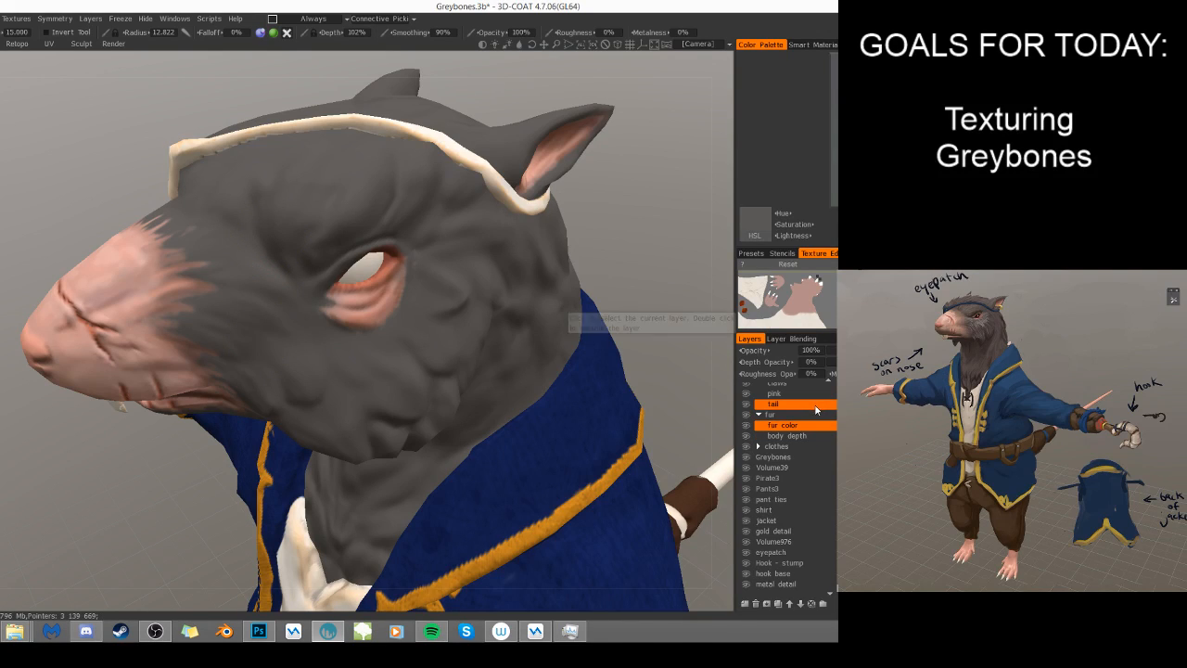
left_click(775, 402, "ctrl")
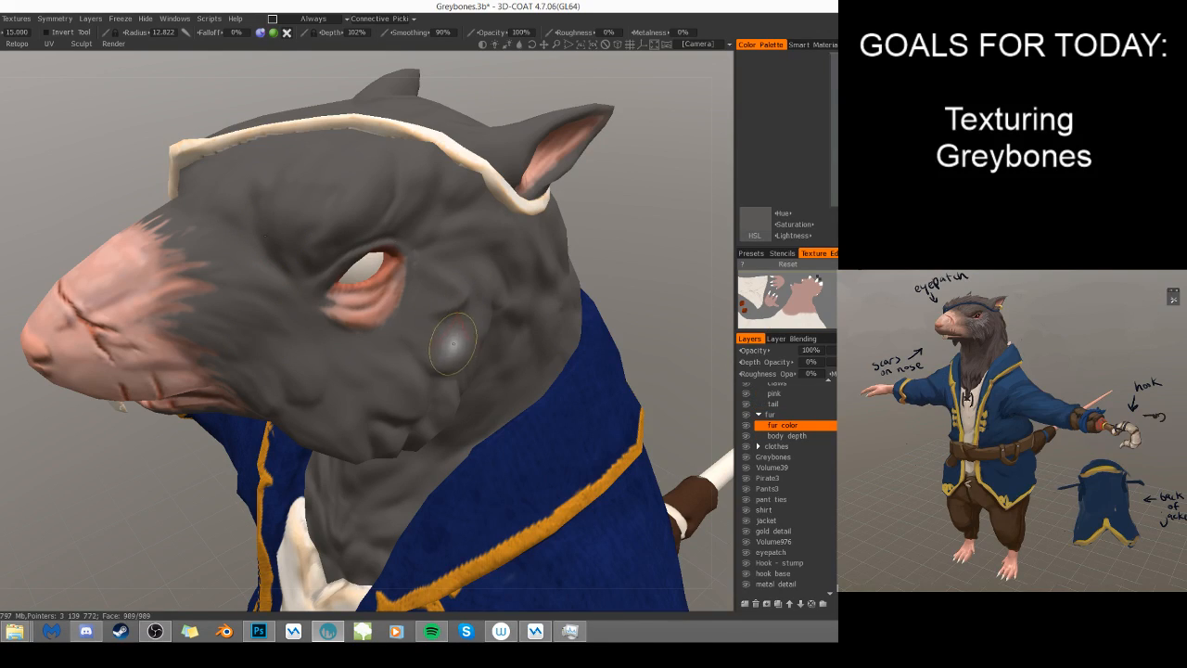
- Choose a darker fur shade and paint the inner brow beside the eye with a 12.822 radius brush
key("v")
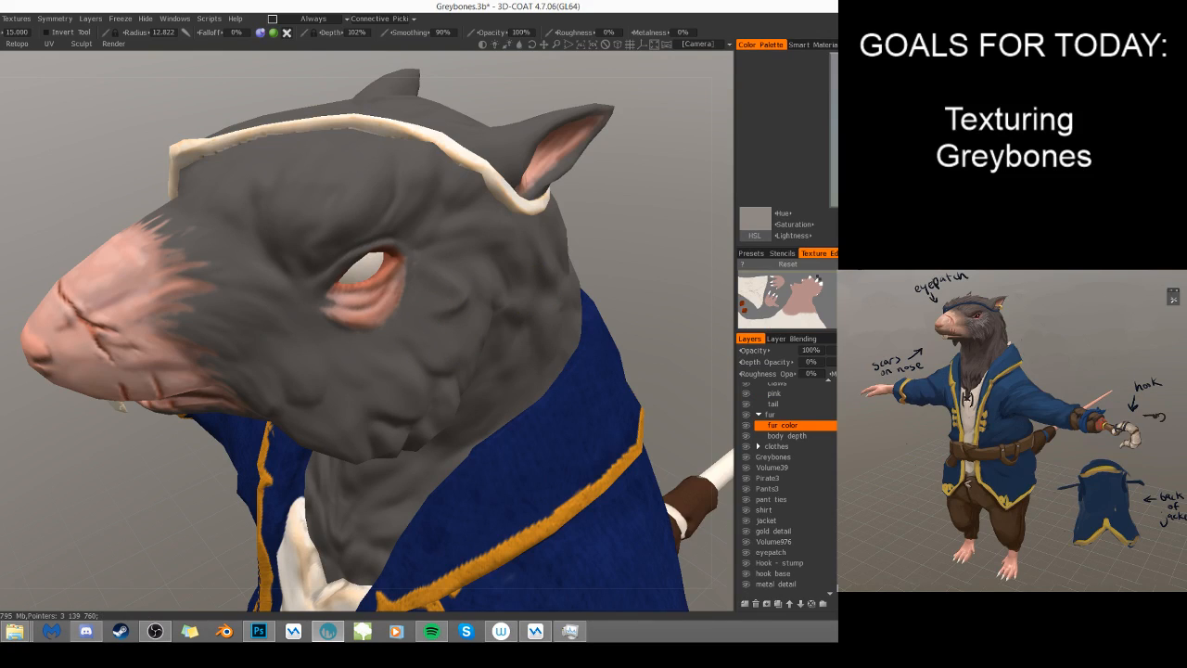
key("v")
left_click_drag(274, 206, 300, 260)
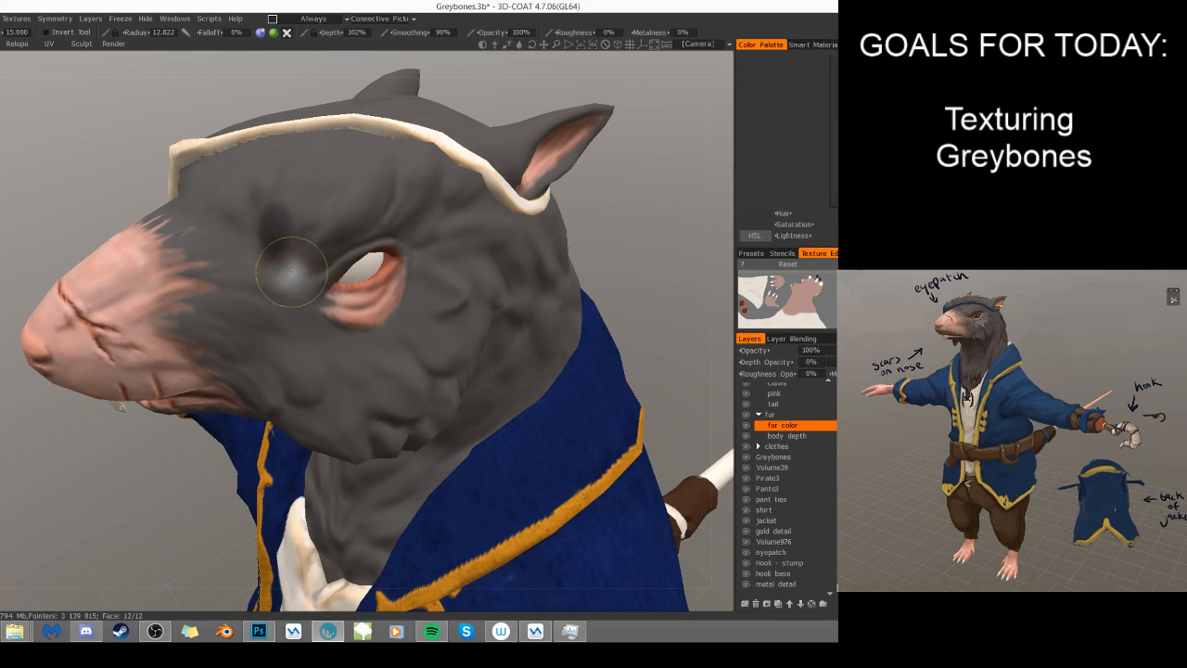
mouse_move(256, 218)
left_mouse_down()
mouse_move(290, 265)
mouse_move(255, 195)
mouse_move(270, 239)
left_mouse_up()
left_click_drag(413, 309, 509, 320, "alt")
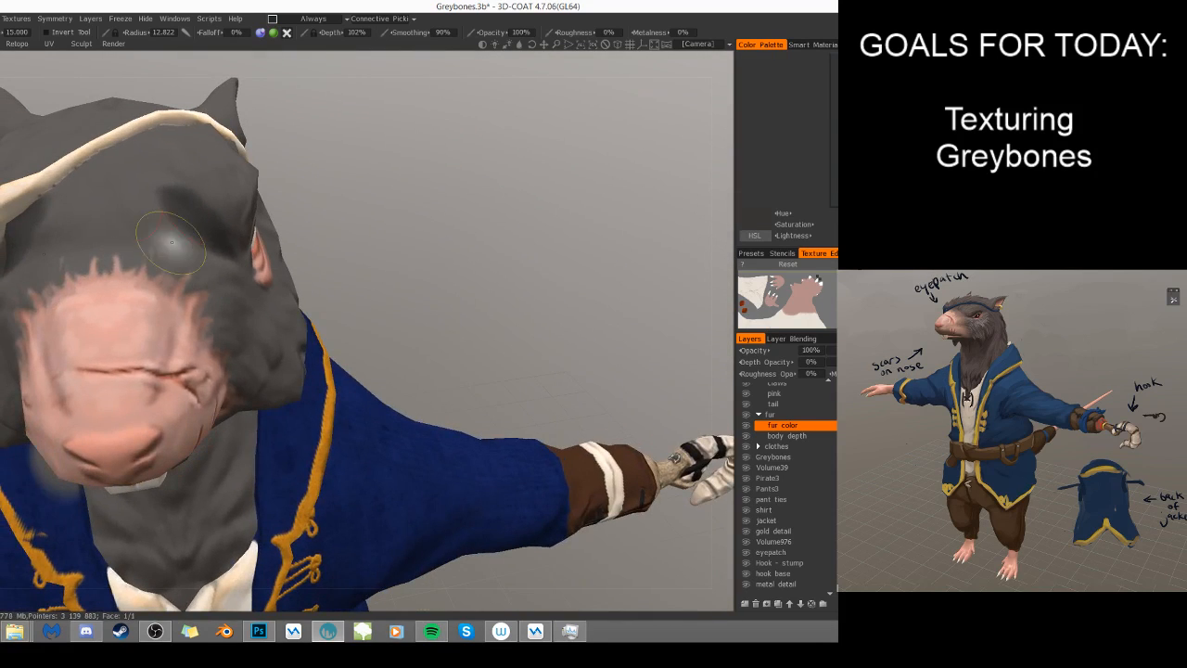
- Spread the dark shading across the brow above the muzzle from the front, reducing the brush radius to 7.721
right_click_drag(137, 232, 132, 238)
left_click_drag(135, 217, 183, 235)
right_click_drag(165, 215, 171, 217)
mouse_move(166, 217)
left_mouse_down()
mouse_move(181, 230)
mouse_move(139, 234)
mouse_move(160, 239)
mouse_move(154, 223)
left_mouse_up()
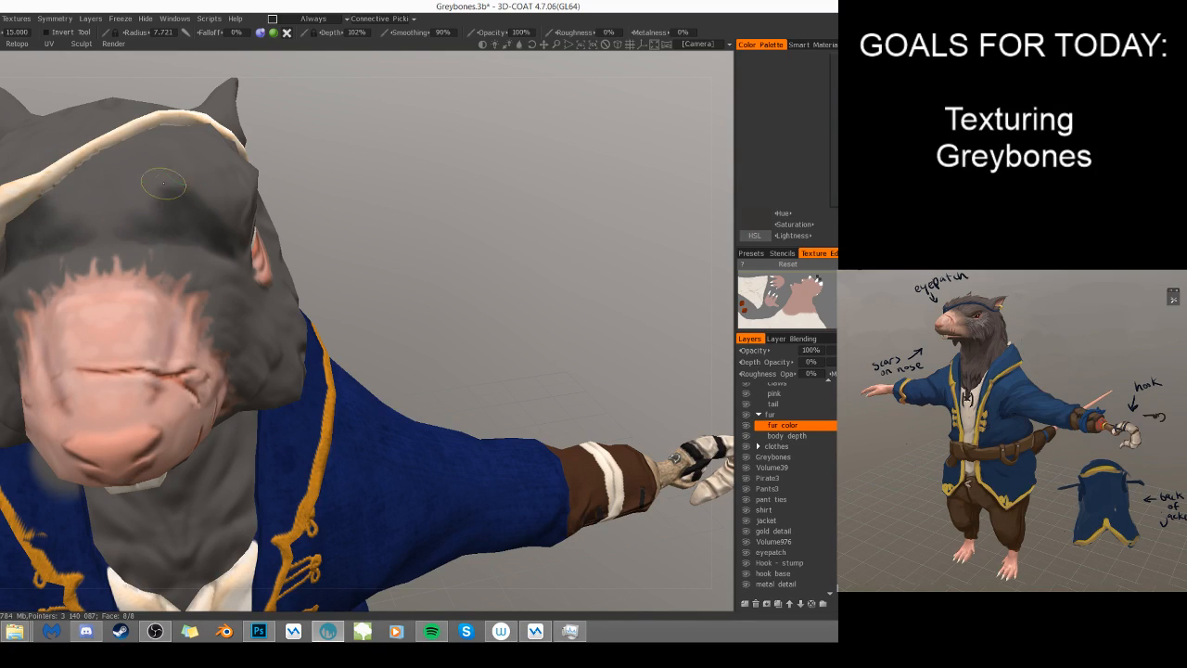
- Darken the fur between the eye and muzzle, reducing the brush radius to 5.712 and the opacity to 50%
mouse_move(674, 457)
left_mouse_down()
mouse_move(408, 422)
mouse_move(357, 343)
left_mouse_up()
mouse_move(197, 239)
left_mouse_down("shift")
mouse_move(243, 234)
mouse_move(279, 277)
left_mouse_up("shift")
key("[")
left_click_drag(499, 33, 437, 37)
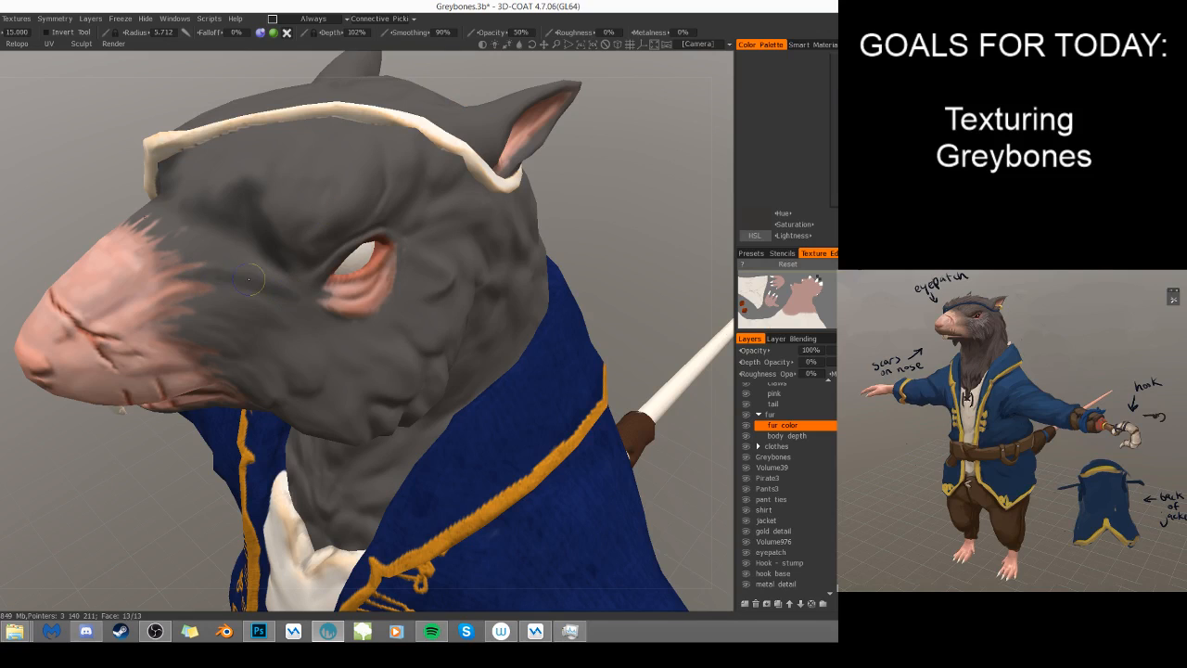
- Shade the brow ridge above the eye with a 9.928 radius brush at 50% opacity
left_click_drag(604, 230, 455, 176)
key("]")
mouse_move(318, 272)
left_mouse_down()
mouse_move(316, 243)
mouse_move(445, 251)
mouse_move(370, 243)
left_mouse_up()
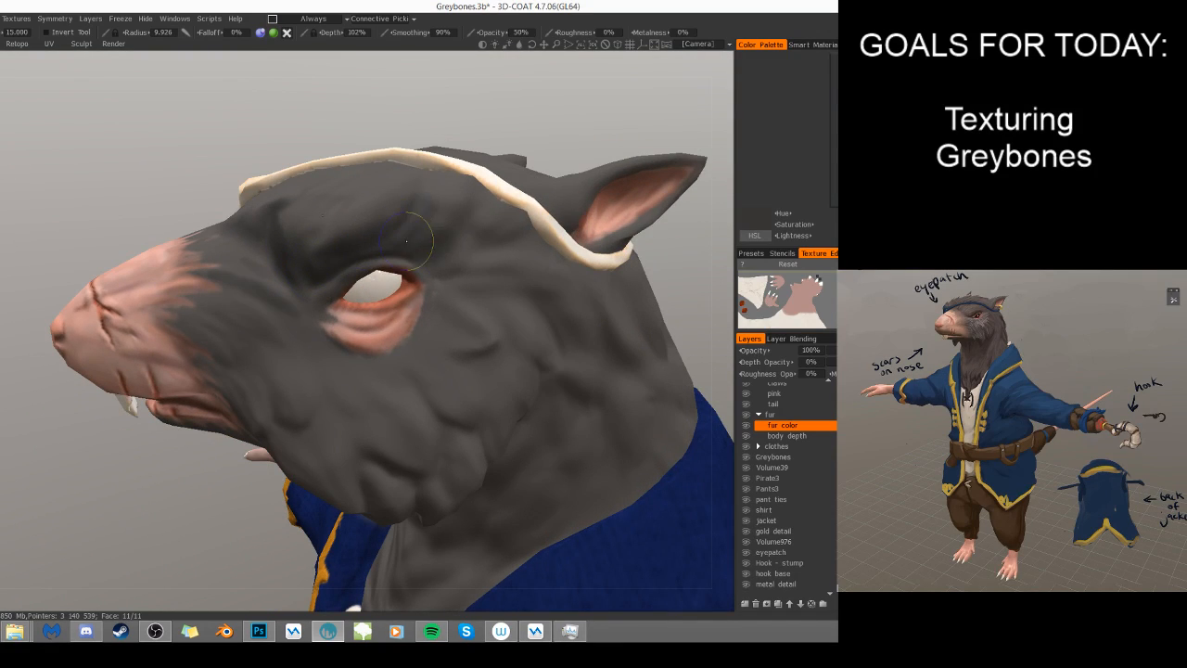
- Darken the cheek folds and the fur behind the mouth corner, using radii 7.990 and 3.484
key("[")
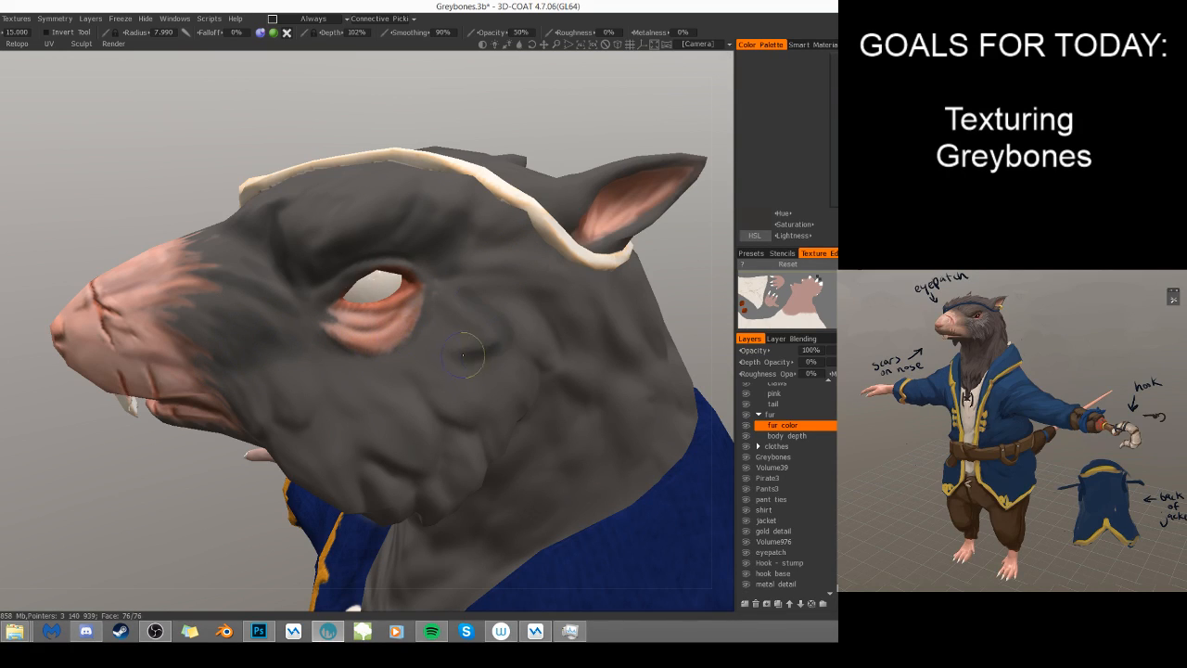
right_click_drag(521, 420, 581, 373, "alt")
mouse_move(581, 373)
left_mouse_down("alt")
mouse_move(590, 351)
mouse_move(608, 349)
left_mouse_up("alt")
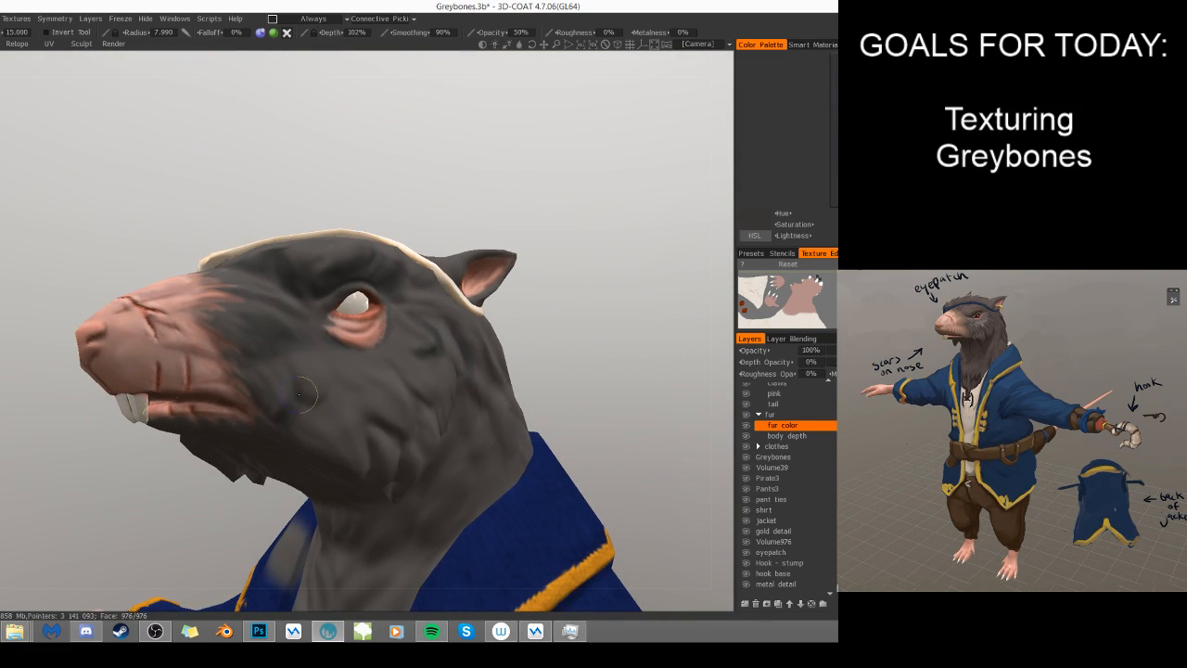
right_click_drag(364, 389, 347, 385)
left_click_drag(465, 384, 383, 396, "alt")
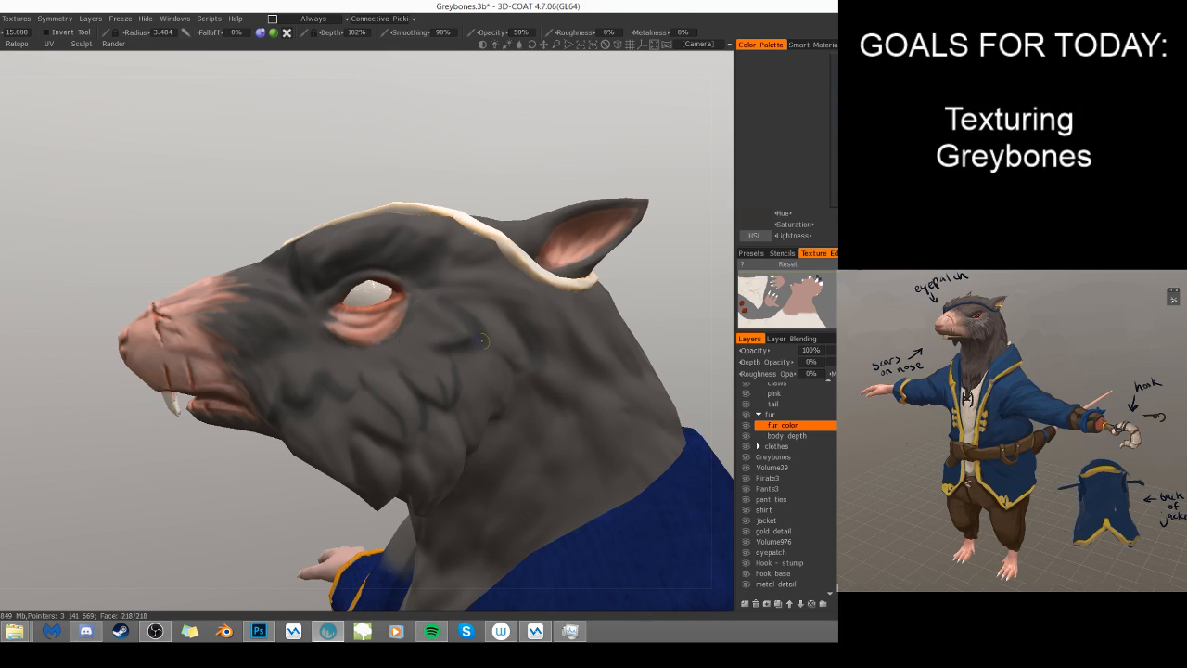
- Darken the lower cheek folds and jaw fur with a 3.484 radius brush at 50% opacity
left_click_drag(543, 391, 337, 431, "alt")
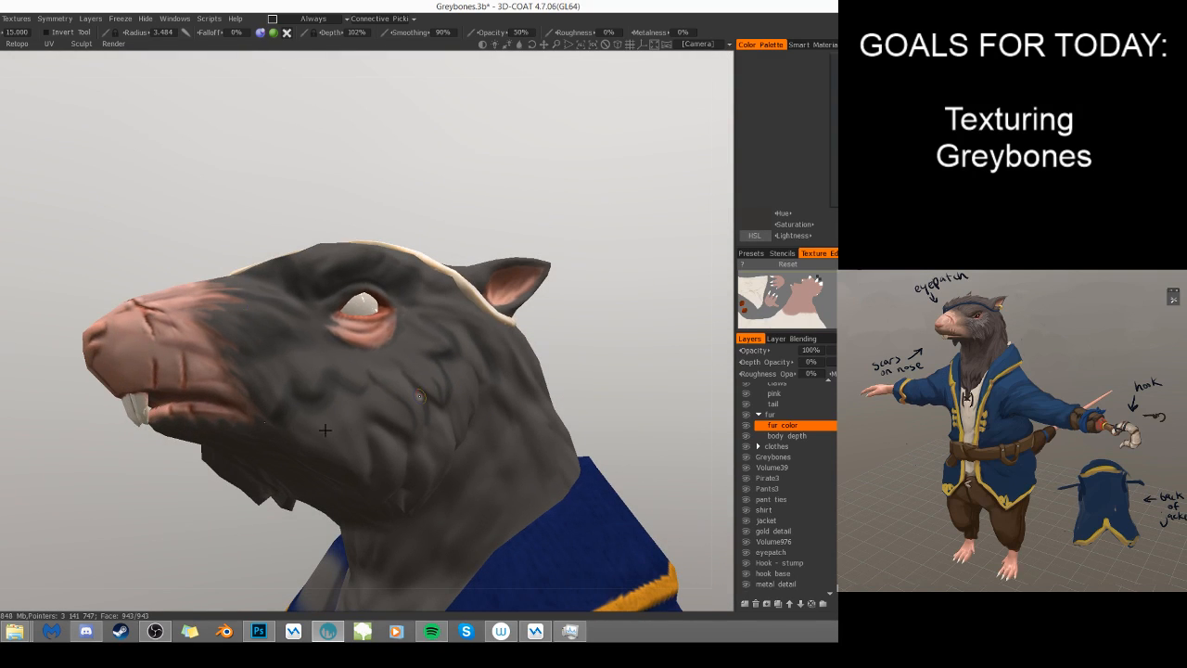
left_click_drag(325, 531, 302, 444, "alt")
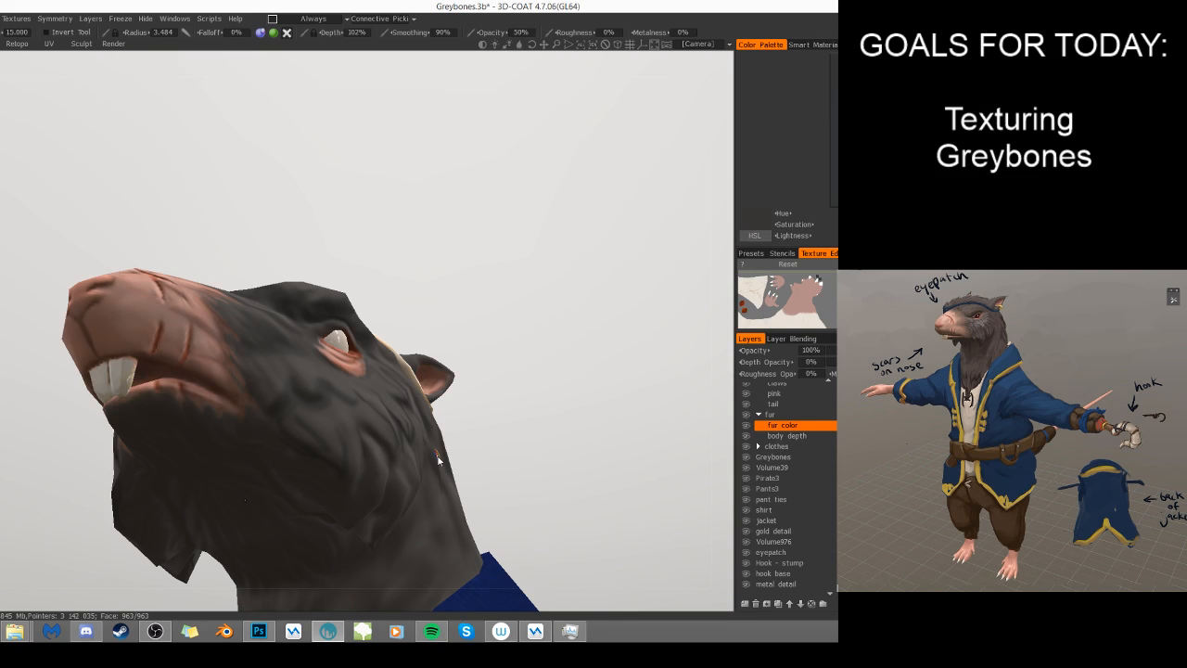
- Inspect the head's flat, unlit fur color and the stray gray spot on the jacket collar from several angles
key("1")
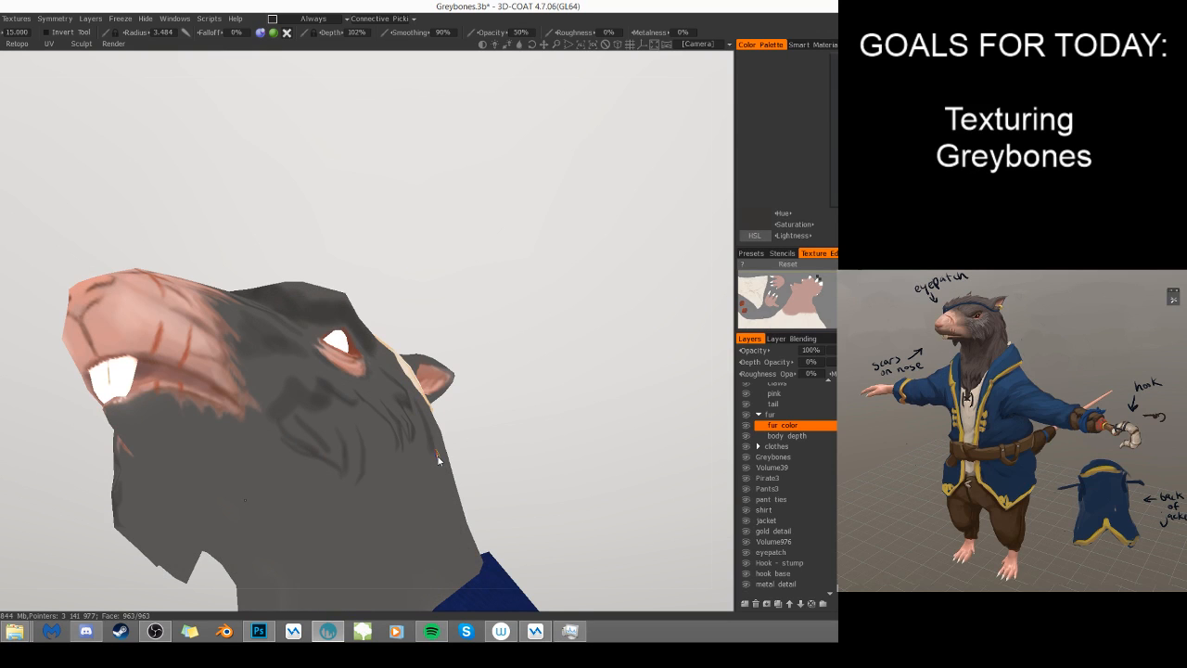
left_click_drag(504, 452, 577, 486)
scroll(582, 424, "down", 5)
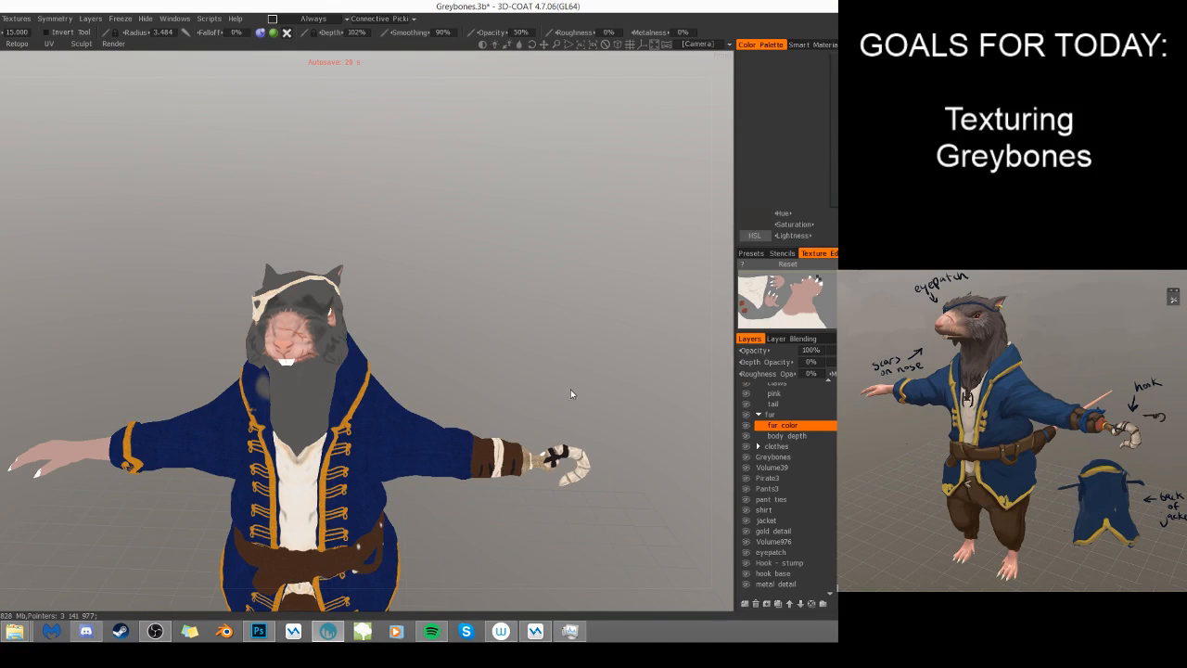
left_click_drag(529, 402, 553, 432)
mouse_move(432, 409)
left_mouse_down()
mouse_move(466, 377)
mouse_move(552, 403)
mouse_move(422, 398)
left_mouse_up()
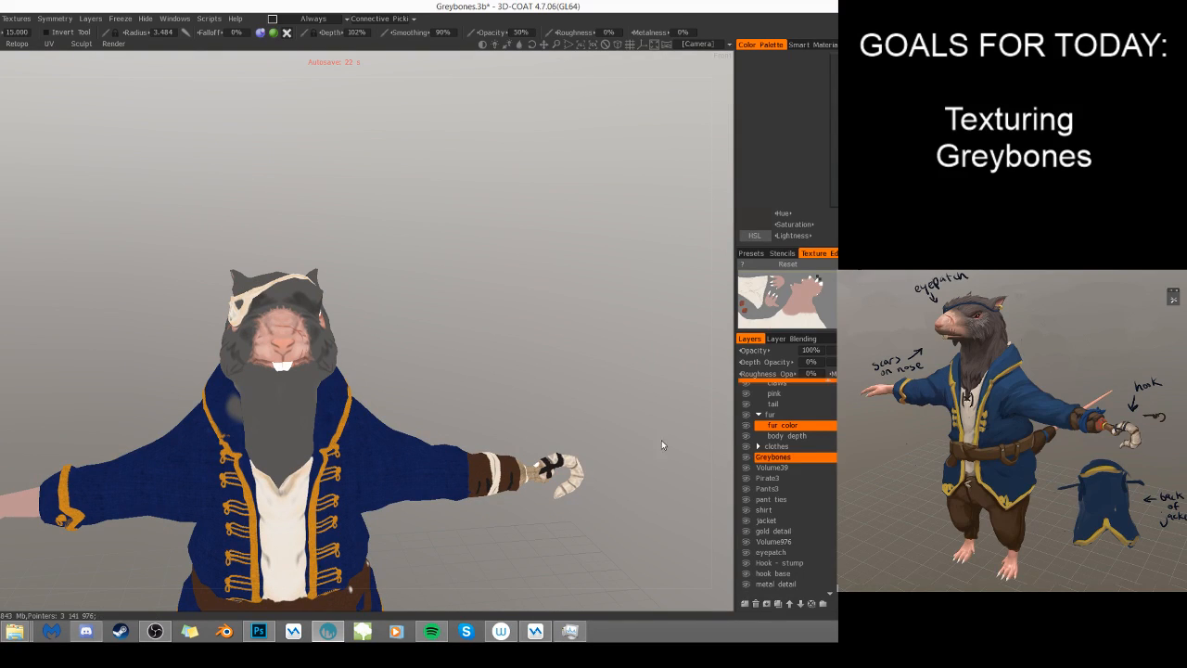
left_click_drag(238, 397, 236, 409)
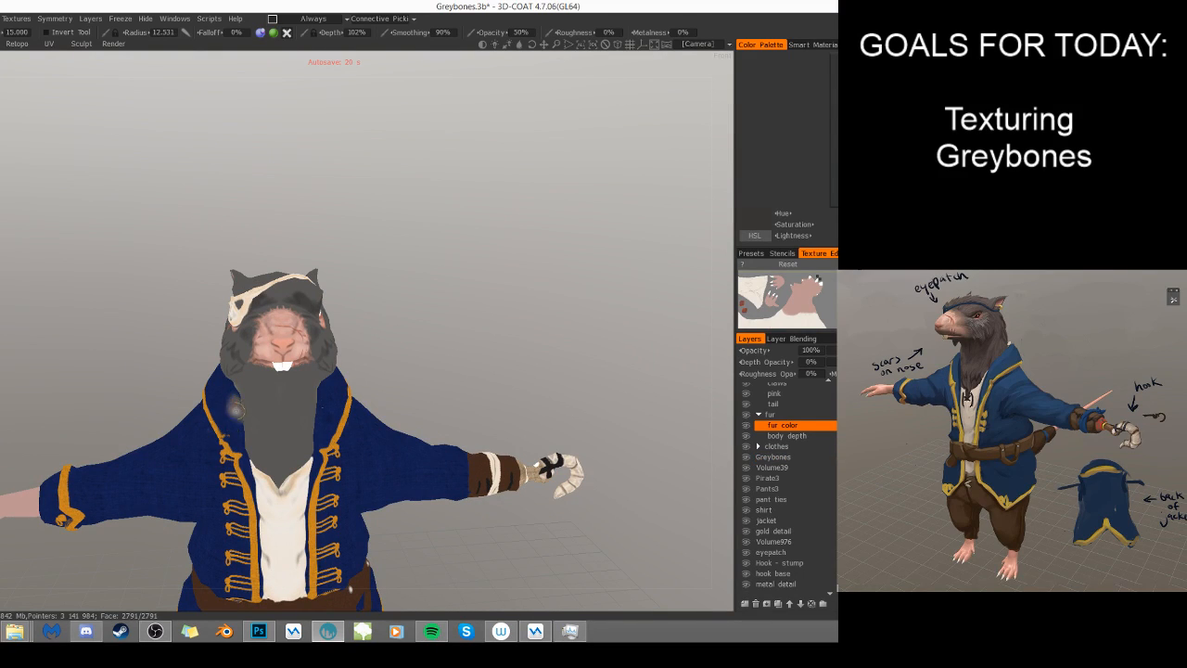
left_click_drag(465, 335, 404, 298)
left_click_drag(555, 358, 628, 344)
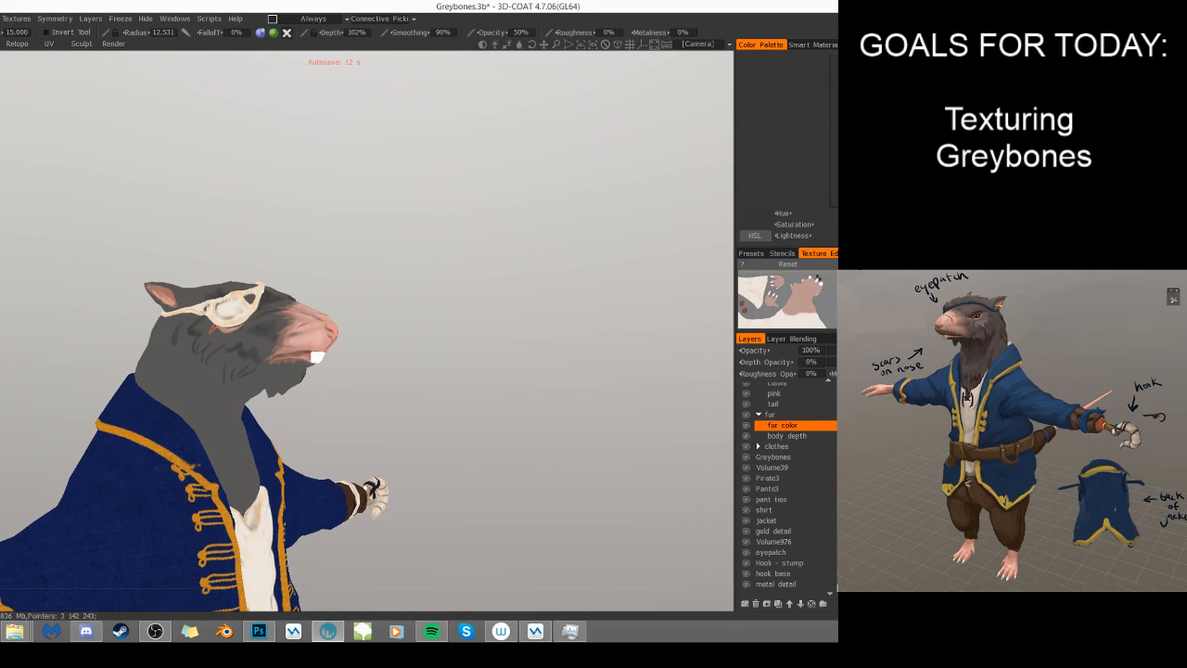
left_click_drag(525, 348, 527, 285)
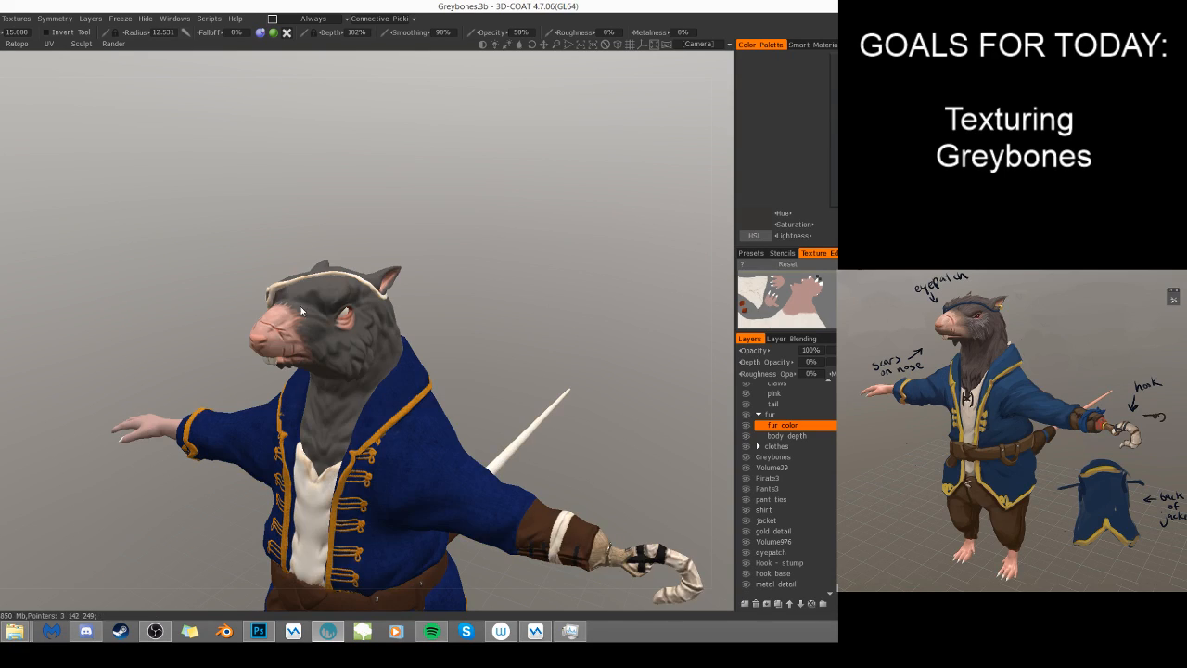
- Deepen the dark cheek folds below and behind the eye, reducing the brush radius to 7.298
scroll(428, 242, "up", 5)
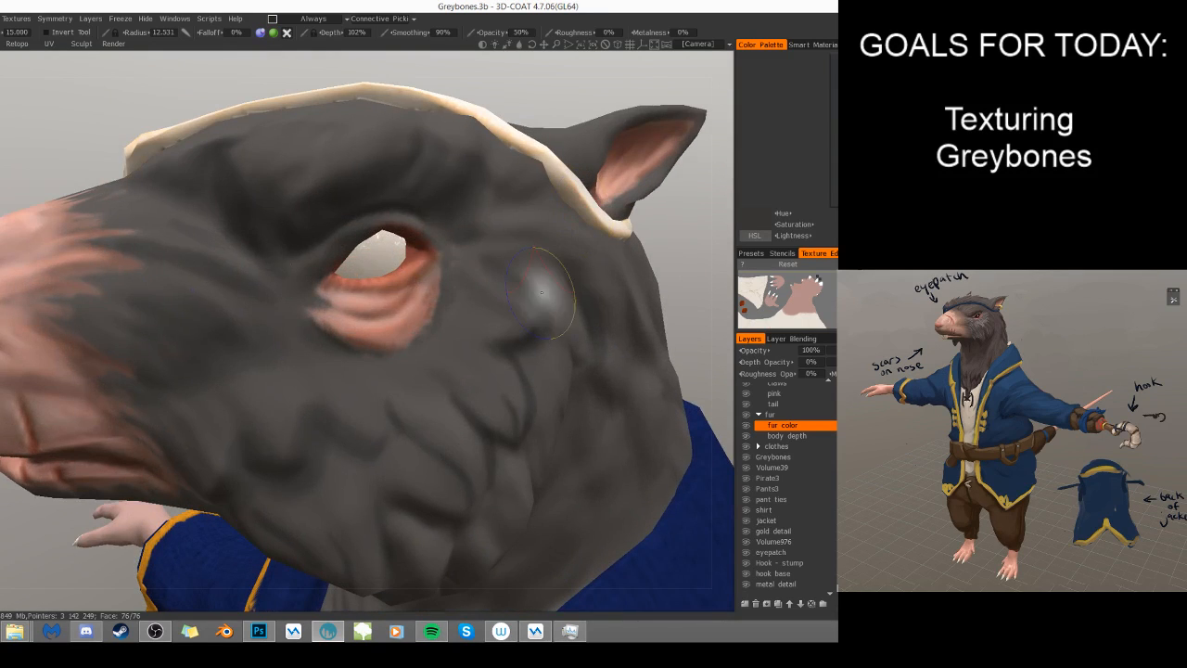
right_click_drag(585, 289, 584, 288, "alt")
left_click_drag(382, 399, 369, 434)
right_click_drag(462, 390, 440, 401, "alt")
mouse_move(491, 391)
left_mouse_down("alt")
mouse_move(503, 448)
mouse_move(552, 443)
mouse_move(547, 415)
mouse_move(479, 428)
left_mouse_up("alt")
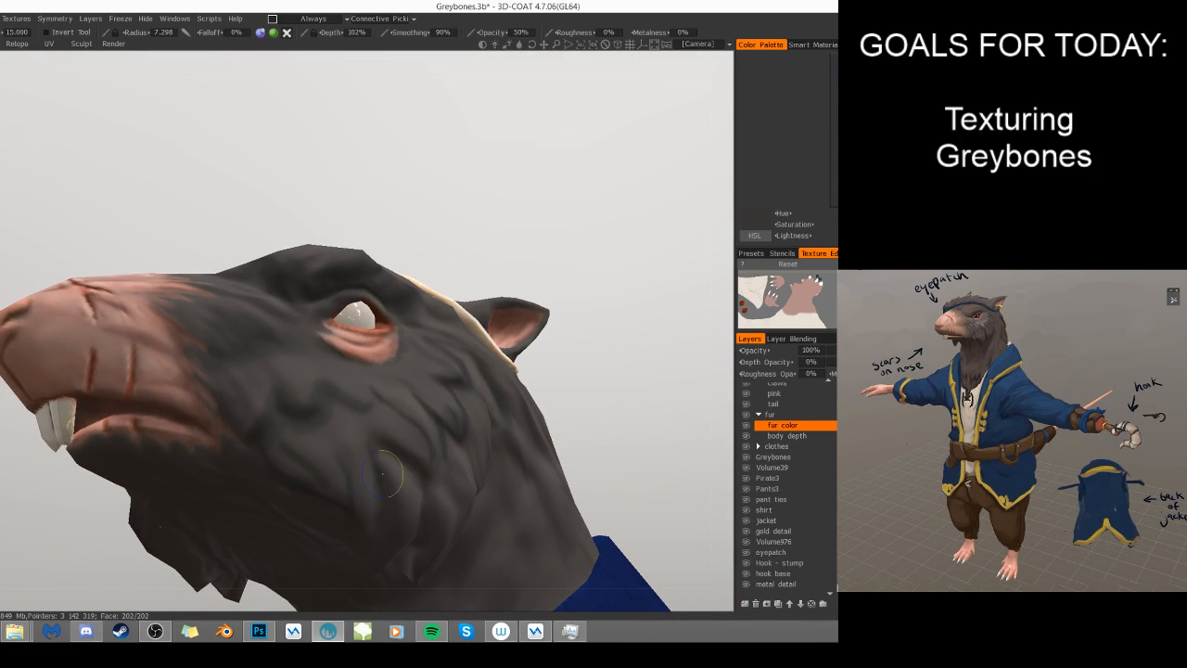
- Darken the fur beneath the jaw and chin with broad strokes, using brush radii 12.368 and 30.101
left_click_drag(464, 491, 329, 481, "alt")
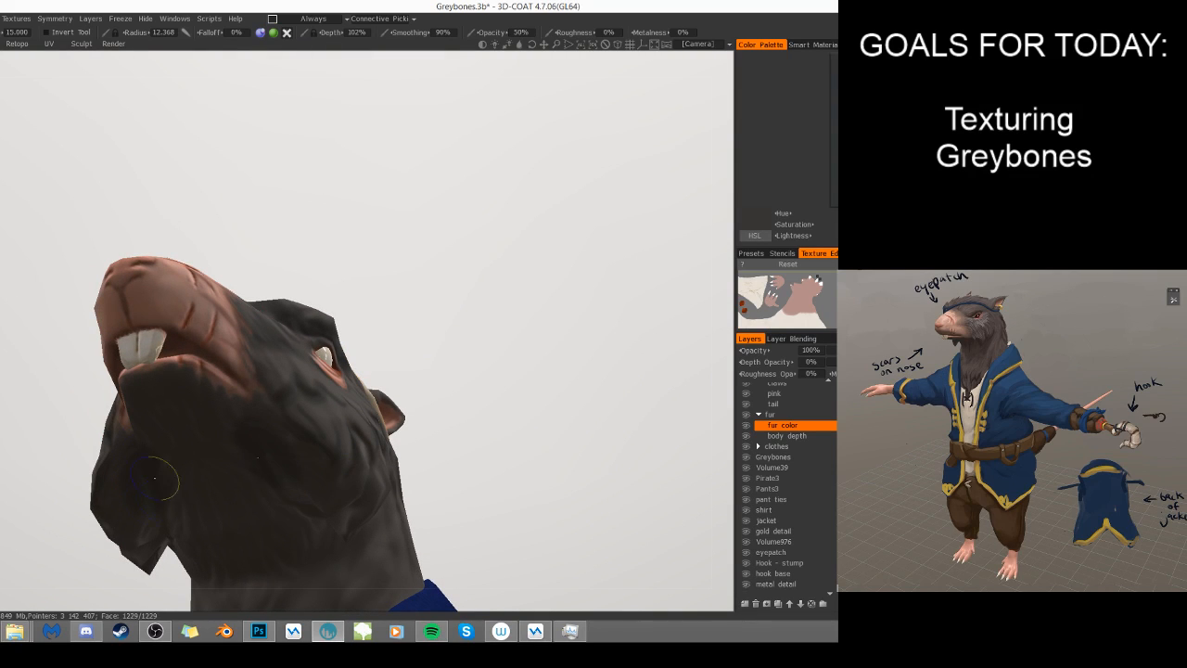
right_click_drag(174, 492, 207, 501)
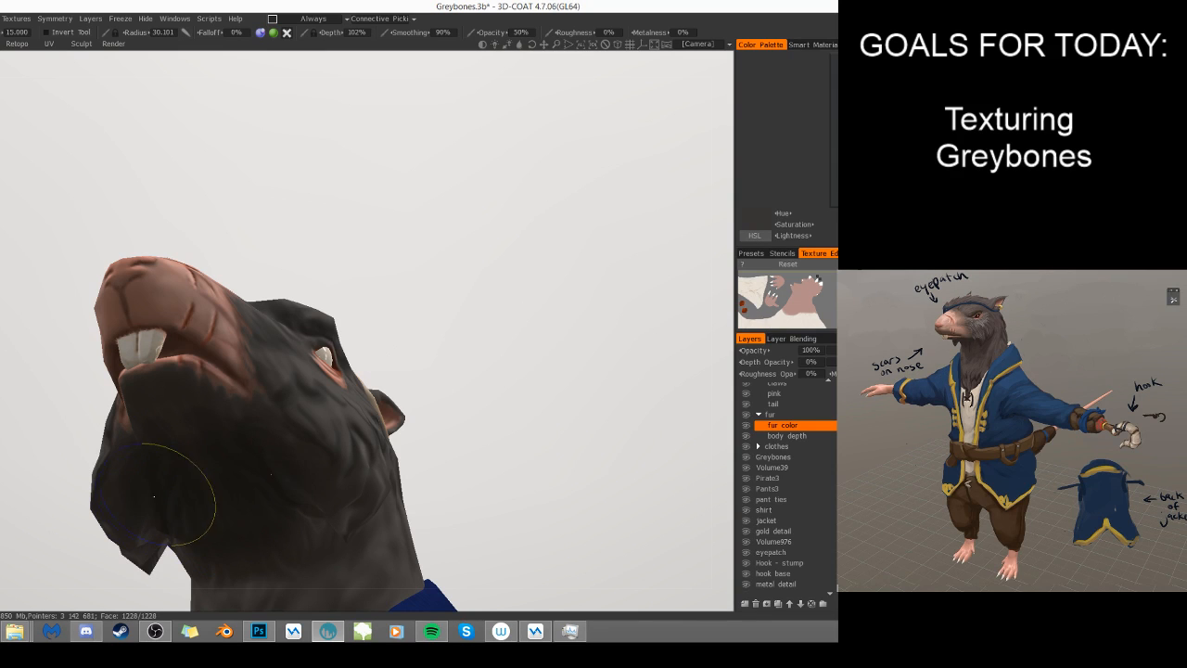
right_click_drag(343, 478, 327, 488)
- Shade the rear cheek folds and the fur where the jaw meets the neck, using radii 3.209 and 8.345
mouse_move(434, 417)
left_mouse_down("alt")
mouse_move(393, 492)
mouse_move(411, 474)
left_mouse_up("alt")
right_click_drag(411, 474, 366, 443)
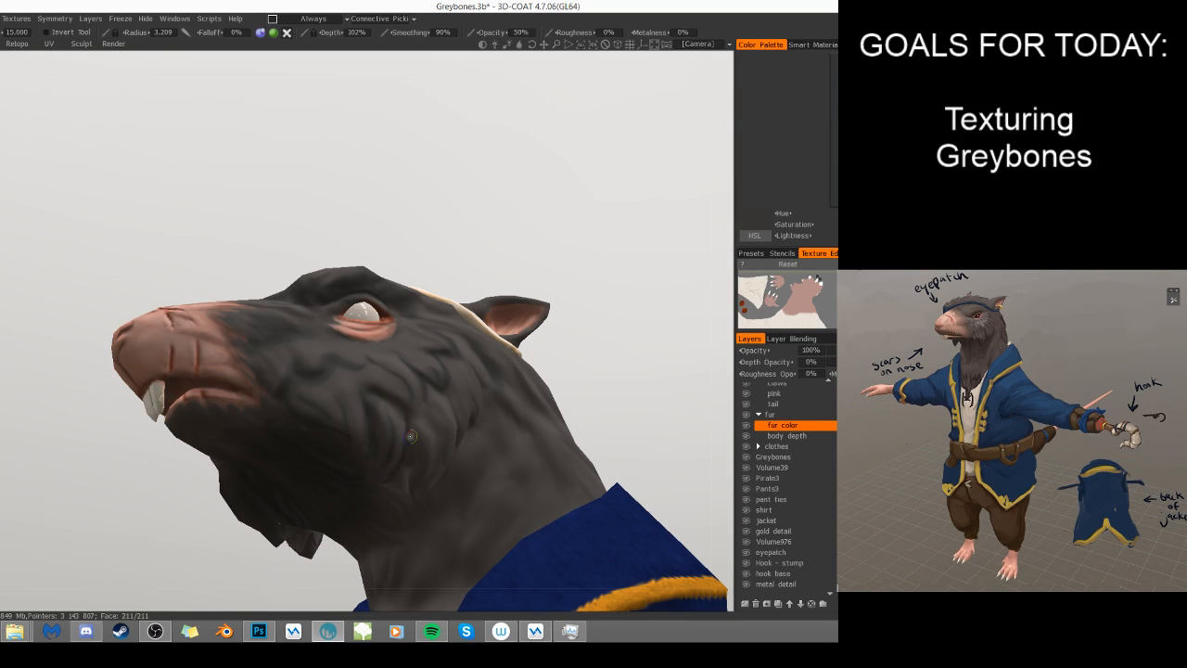
right_click_drag(415, 473, 407, 468)
mouse_move(483, 497)
left_mouse_down("alt")
mouse_move(426, 540)
mouse_move(356, 521)
mouse_move(331, 392)
left_mouse_up("alt")
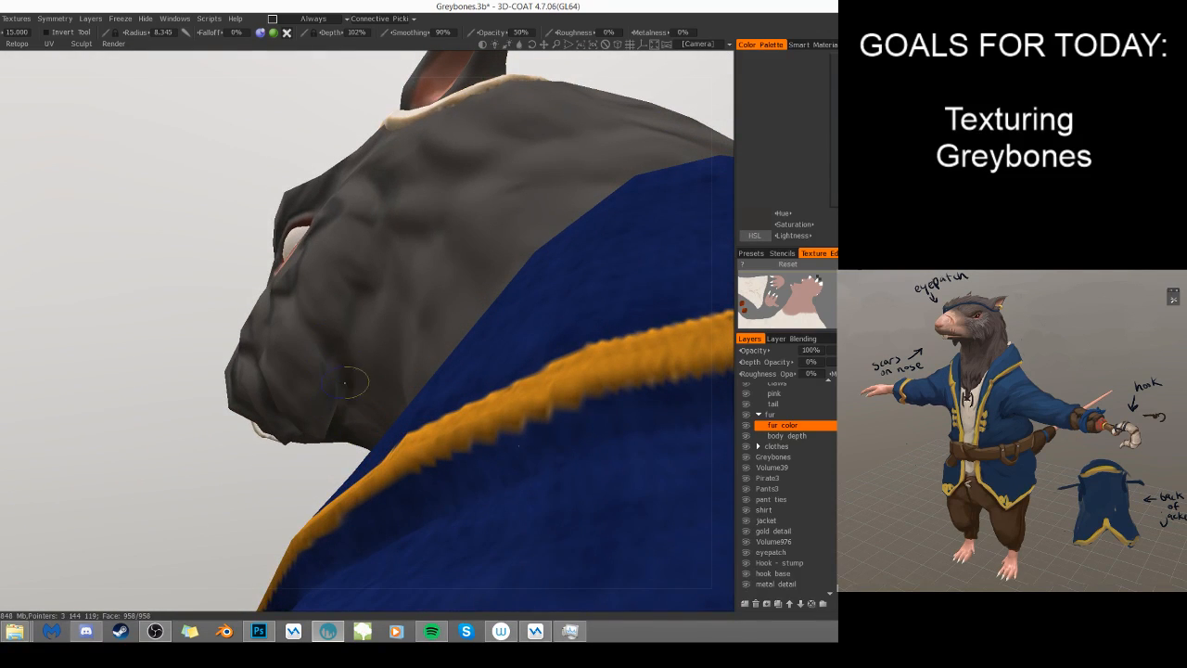
mouse_move(360, 395)
left_mouse_down("alt")
mouse_move(429, 442)
mouse_move(416, 443)
mouse_move(437, 414)
left_mouse_up("alt")
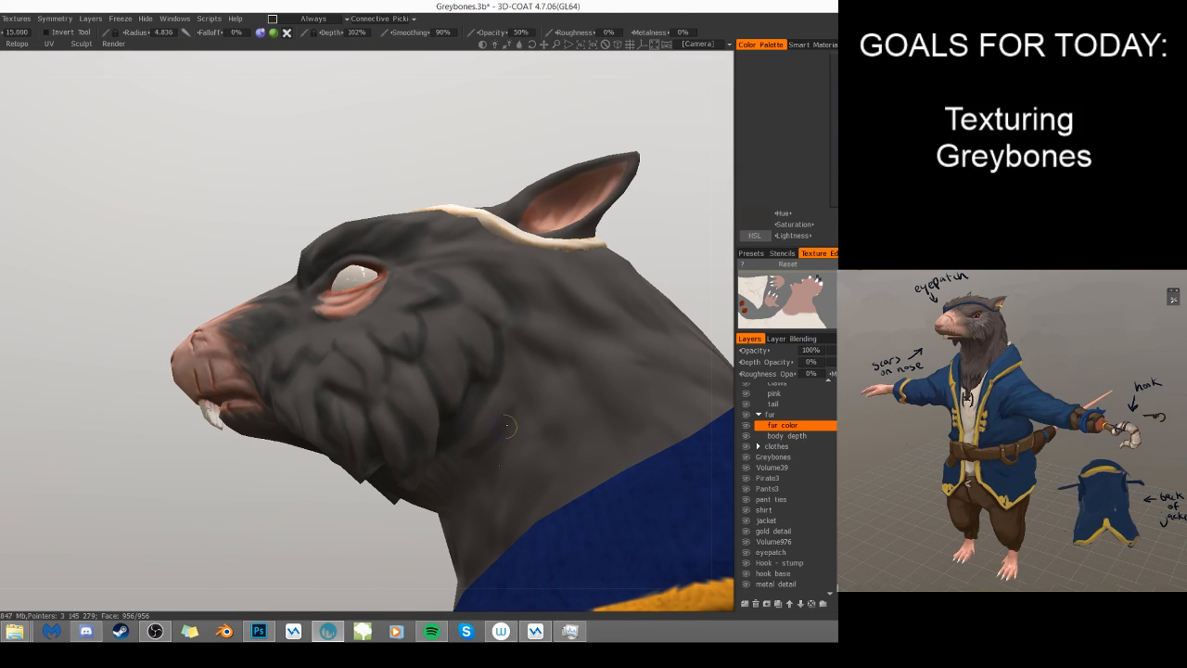
- Define the cheek tufts from the neck forward to the mouth corner, using brush radii 4.836 and 6.299
mouse_move(497, 454)
left_mouse_down("alt")
mouse_move(501, 431)
mouse_move(445, 426)
mouse_move(423, 397)
left_mouse_up("alt")
right_click_drag(423, 395, 449, 386)
mouse_move(385, 406)
left_mouse_down("shift")
mouse_move(306, 373)
mouse_move(328, 396)
left_mouse_up("shift")
right_click_drag(335, 397, 301, 387)
left_click_drag(289, 386, 297, 399)
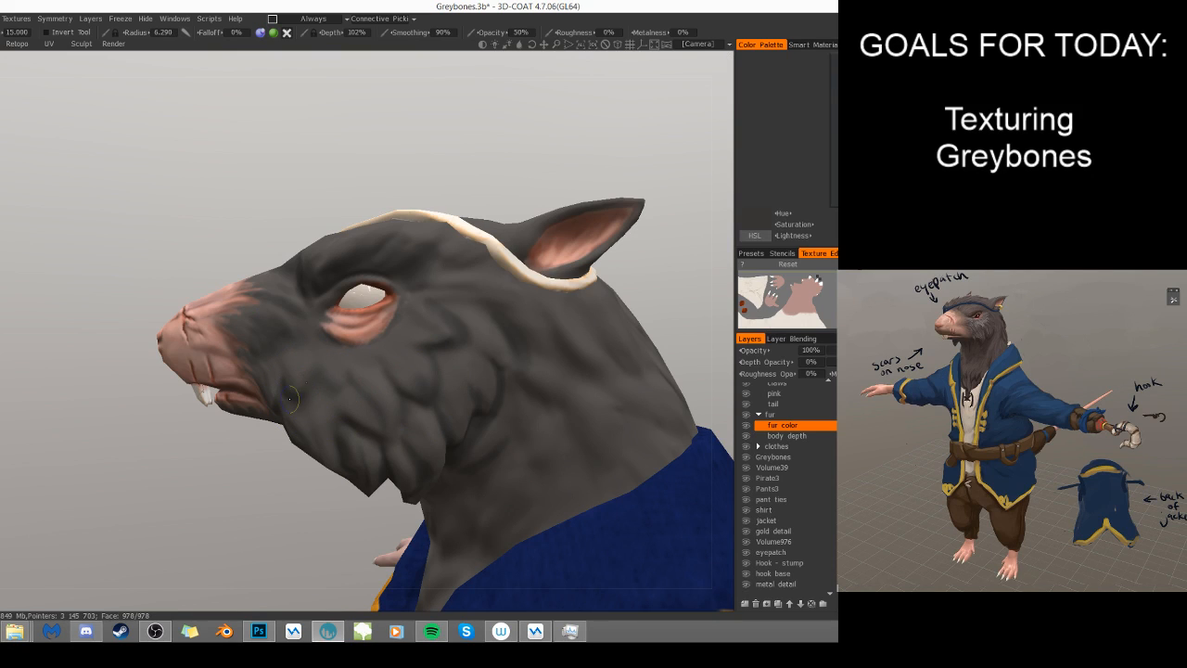
right_click_drag(307, 392, 305, 392)
left_click_drag(299, 392, 296, 373)
- Sample a mid gray from the fur and soften the cheek and neck shading, using radii 5.519 and 11.293
key("v")
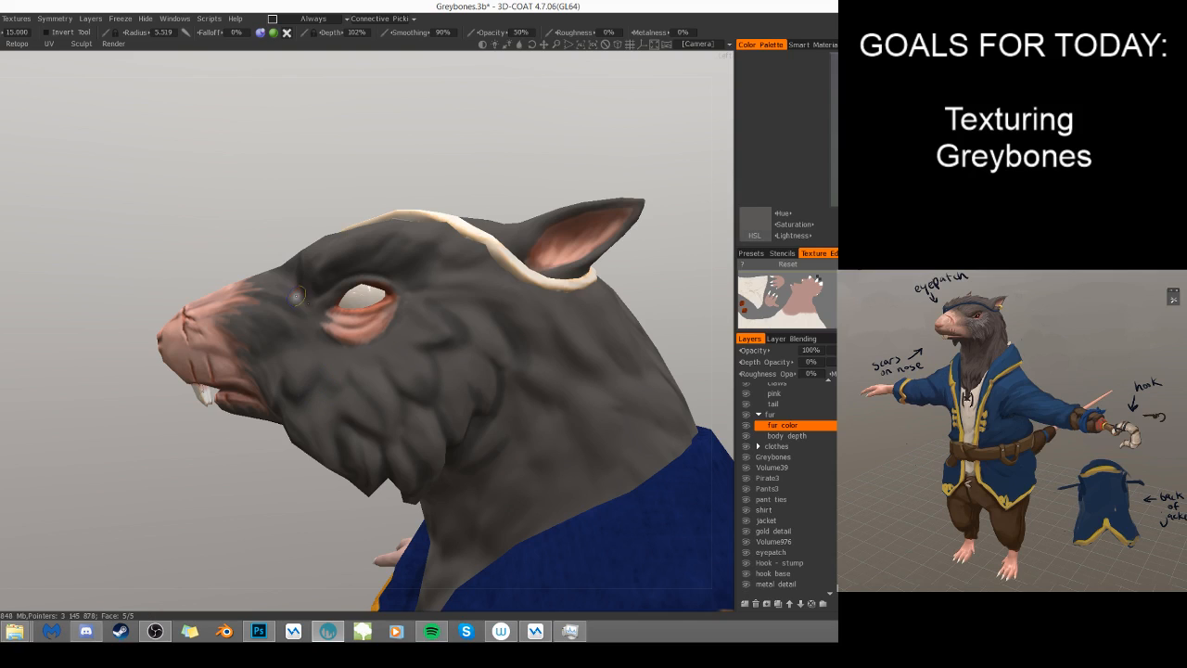
mouse_move(291, 382)
left_mouse_down()
mouse_move(295, 392)
mouse_move(308, 359)
mouse_move(313, 377)
left_mouse_up()
left_click_drag(432, 321, 474, 326)
right_click_drag(498, 384, 508, 389)
mouse_move(465, 386)
left_mouse_down()
mouse_move(449, 352)
mouse_move(513, 375)
mouse_move(487, 489)
left_mouse_up()
left_click_drag(320, 528, 400, 482)
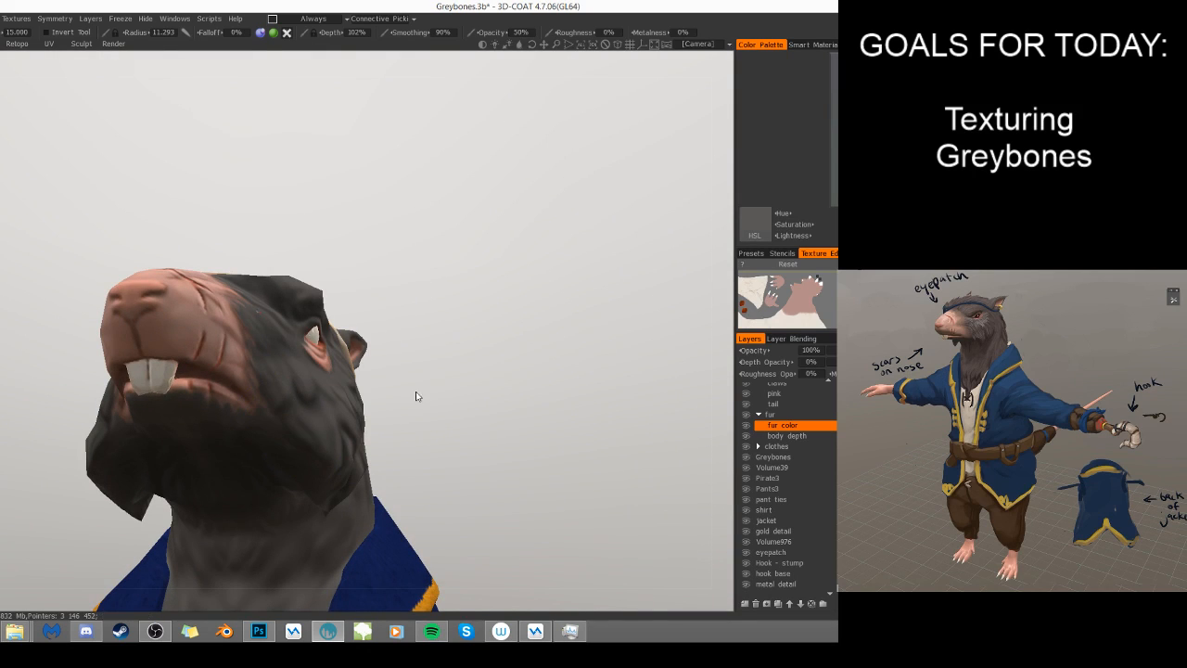
- Review the head shading from below and the side, hiding and reshowing the fur color layer to compare
left_click_drag(410, 398, 284, 420)
right_click_drag(206, 423, 222, 419)
left_click_drag(436, 380, 380, 424)
right_click_drag(568, 313, 448, 359)
left_click(746, 427)
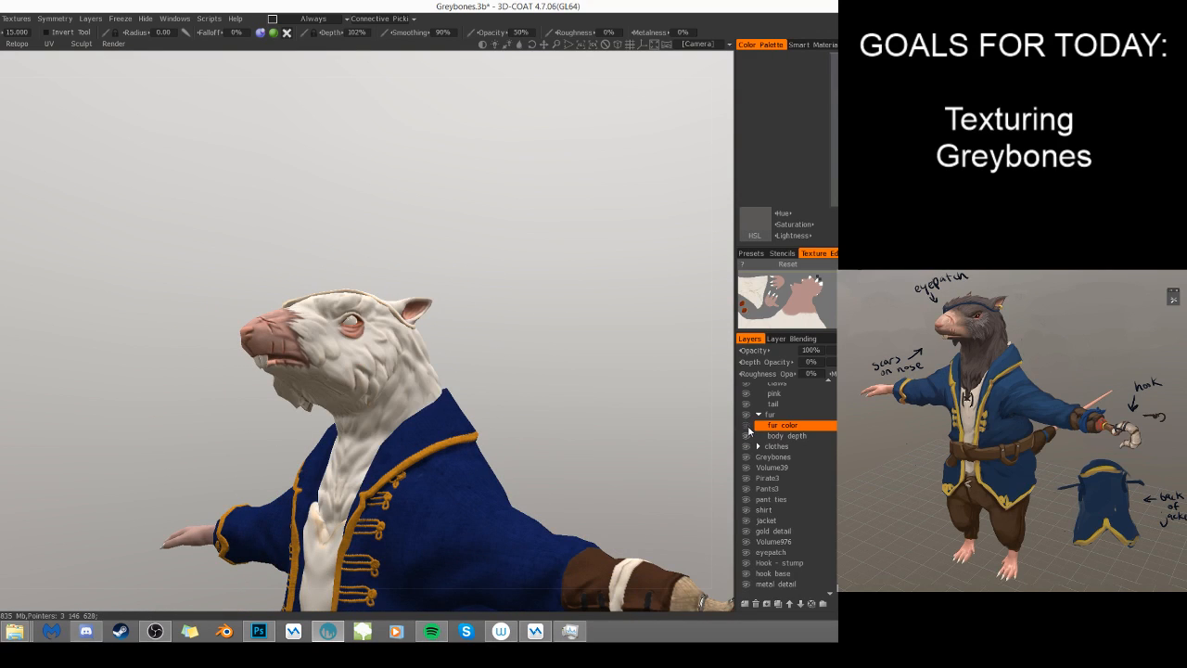
left_click(746, 425)
right_click_drag(601, 393, 615, 375)
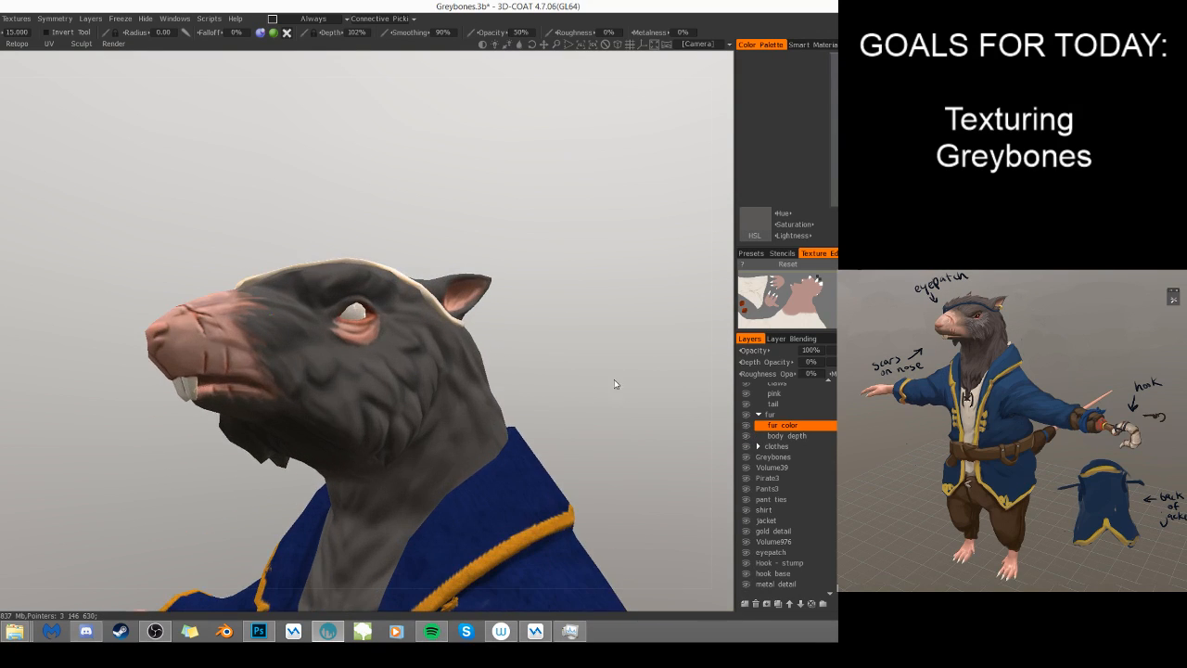
left_click_drag(615, 375, 573, 418)
- Pick a light warm gray and paint fine fur strands behind the side of the muzzle with a 3.385 radius brush
key("v")
key("v")
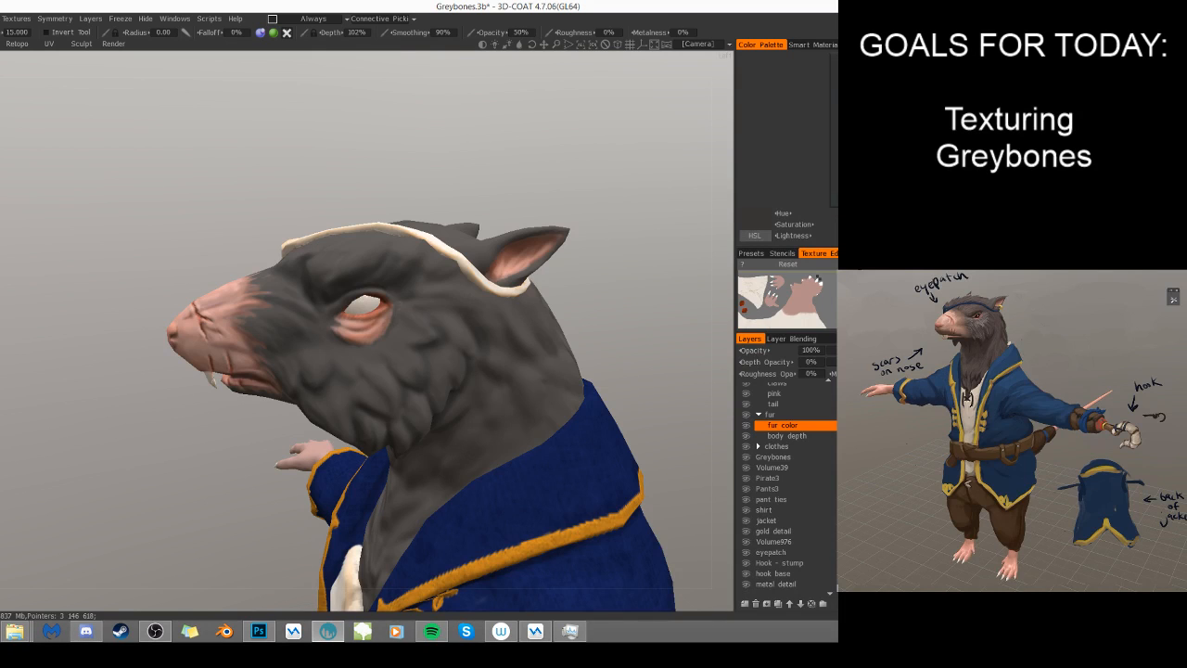
right_click_drag(630, 266, 649, 270)
right_click_drag(261, 364, 272, 368)
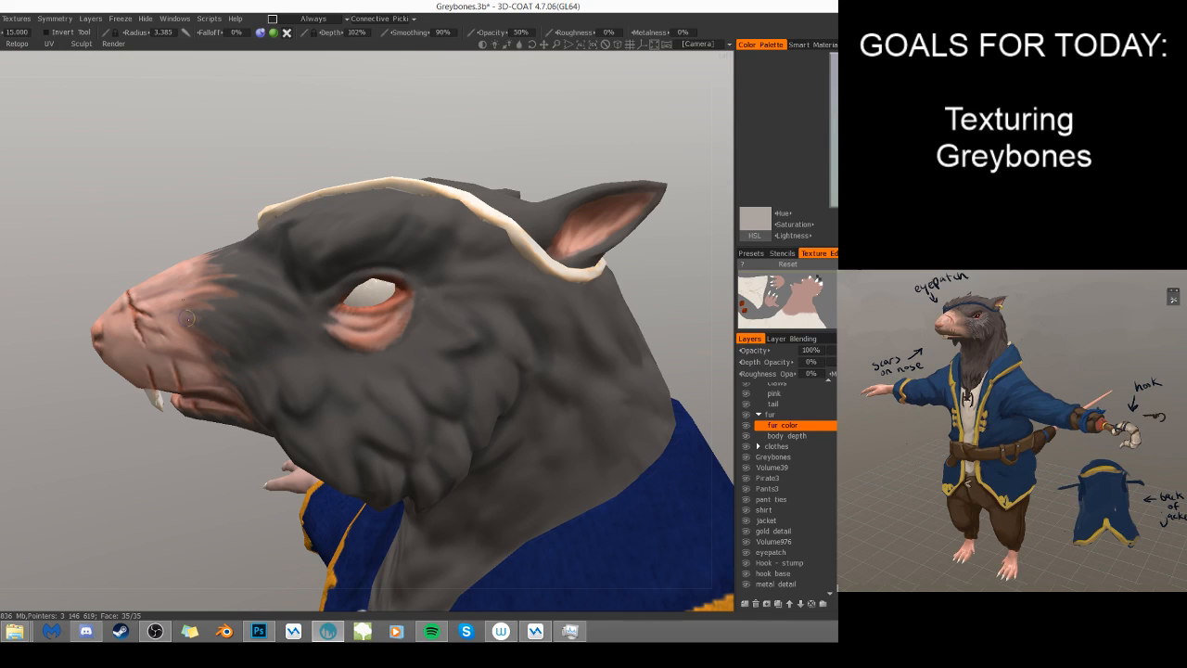
mouse_move(195, 319)
left_mouse_down()
mouse_move(231, 340)
mouse_move(229, 317)
mouse_move(242, 313)
mouse_move(216, 302)
mouse_move(269, 312)
mouse_move(232, 292)
mouse_move(301, 330)
mouse_move(269, 322)
mouse_move(232, 352)
mouse_move(291, 326)
left_mouse_up()
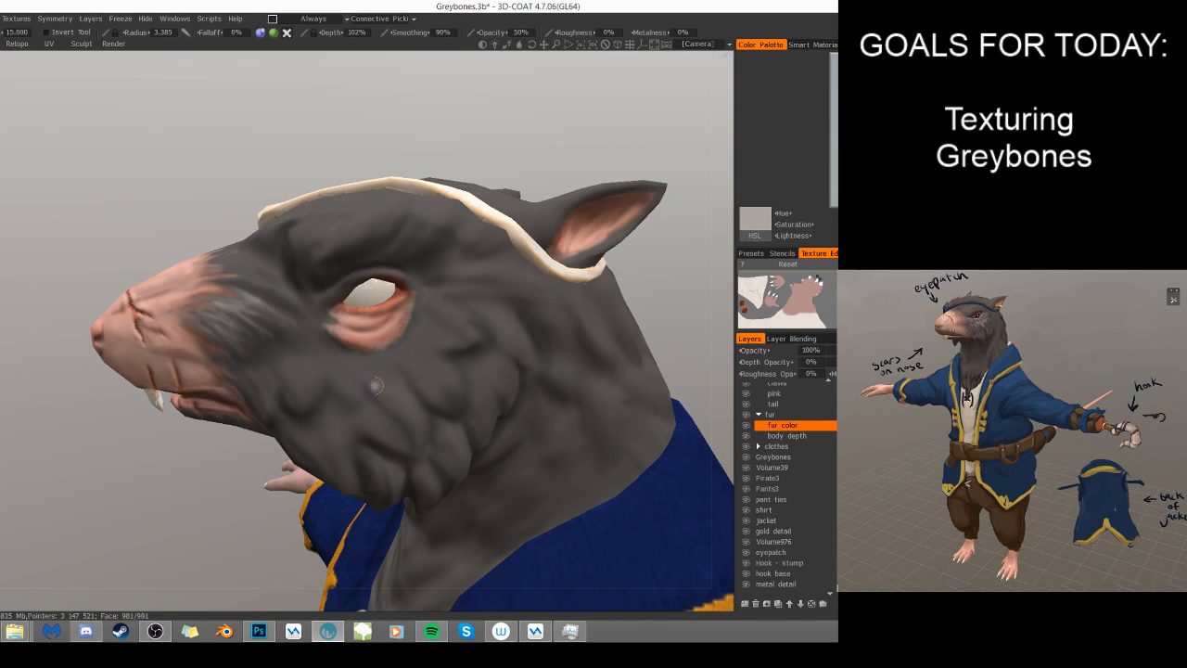
- Extend the light gray fur strands toward the inner corner of the eye
mouse_move(310, 312)
left_mouse_down()
mouse_move(352, 278)
mouse_move(408, 269)
left_mouse_up()
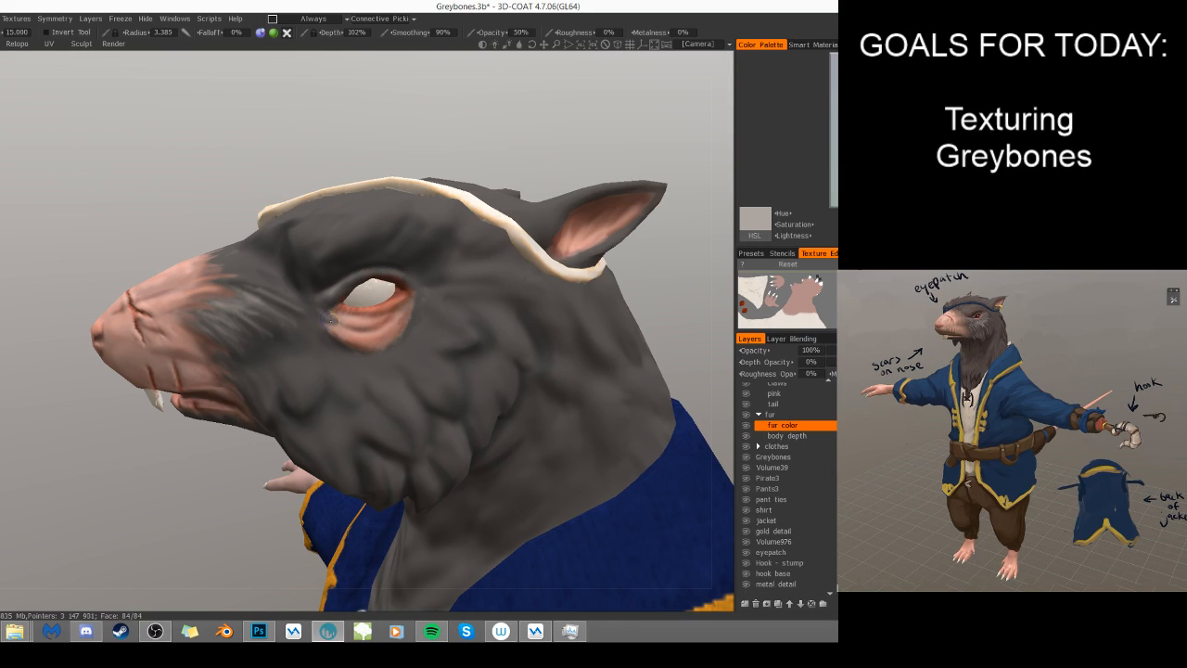
left_click_drag(312, 314, 313, 415)
right_click_drag(317, 328, 332, 327)
left_click_drag(316, 327, 322, 320)
- Paint light fur strands over the top edge of the pink muzzle with a 4.726 radius brush
mouse_move(396, 455)
left_mouse_down("alt")
mouse_move(522, 470)
mouse_move(555, 520)
mouse_move(497, 521)
left_mouse_up("alt")
right_click_drag(175, 277, 163, 279)
mouse_move(137, 266)
left_mouse_down()
mouse_move(149, 285)
mouse_move(165, 274)
mouse_move(167, 286)
mouse_move(187, 265)
mouse_move(157, 293)
mouse_move(143, 275)
mouse_move(139, 287)
left_mouse_up()
right_click_drag(146, 284, 177, 284)
left_click_drag(485, 207, 428, 165)
right_click_drag(221, 257, 196, 258)
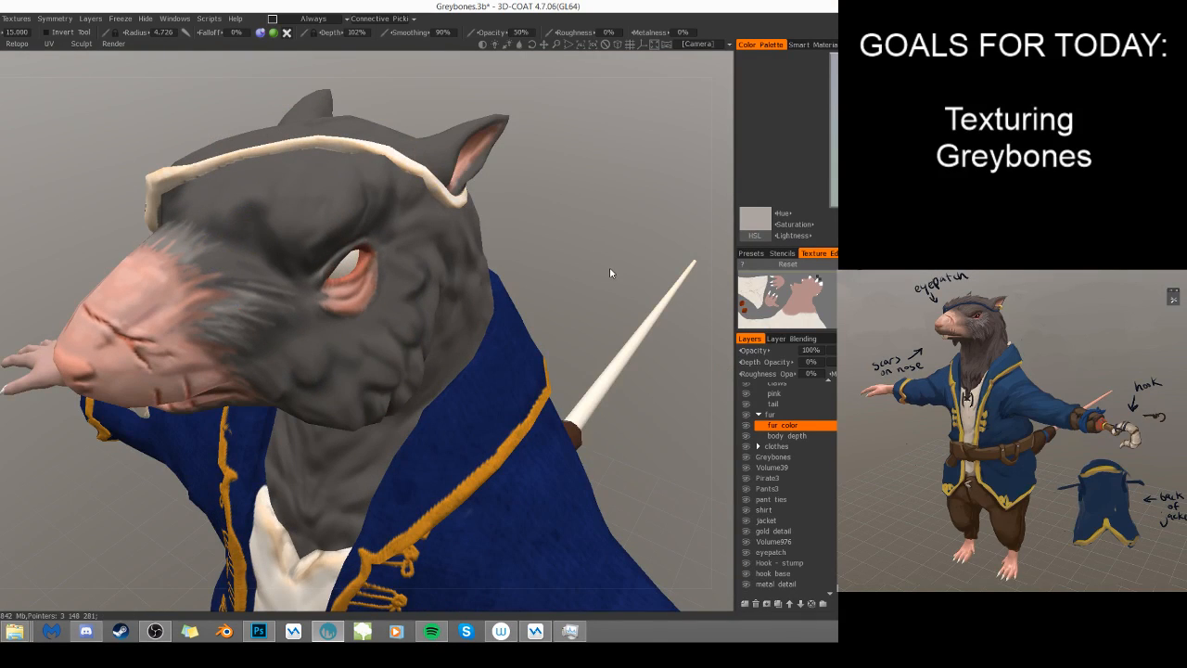
- Refine the light strands across the muzzle's fur edge, reducing the brush radius to 2.945
left_click_drag(606, 264, 593, 221)
mouse_move(191, 267)
left_mouse_down()
mouse_move(243, 251)
mouse_move(227, 262)
left_mouse_up()
right_click_drag(201, 263, 192, 265)
left_click_drag(195, 268, 270, 263)
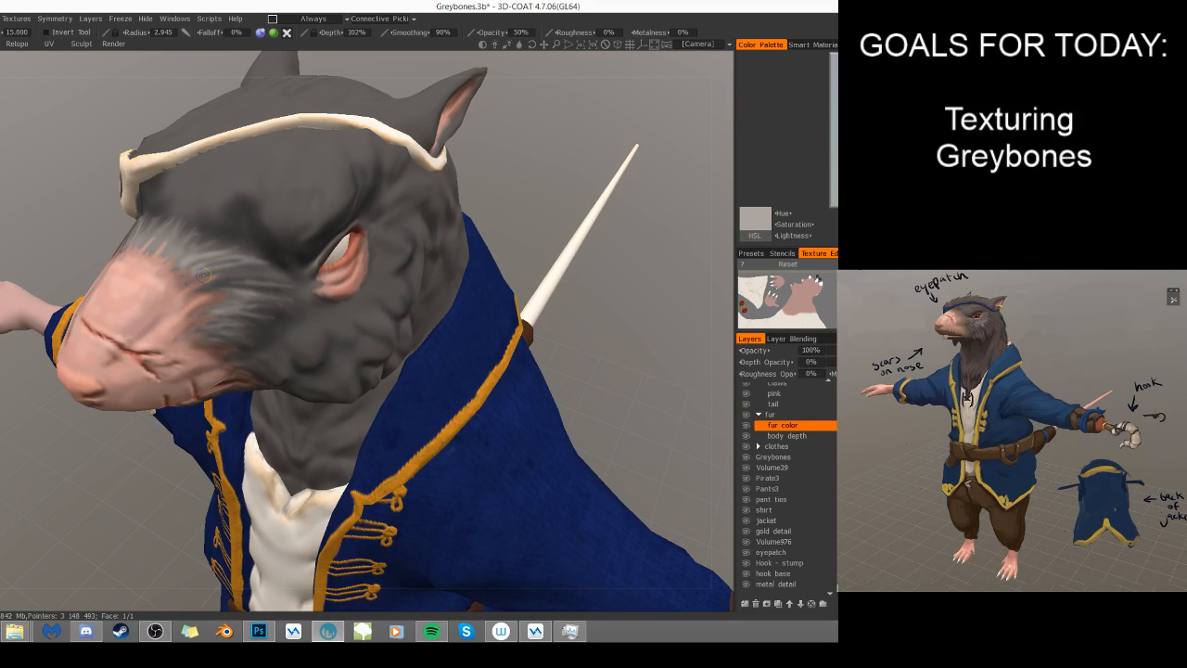
left_click_drag(226, 280, 241, 288)
- Paint light gray fur strands on the brow between the muzzle and the eyepatch strap with a 6.053 radius brush
right_click_drag(527, 173, 489, 187)
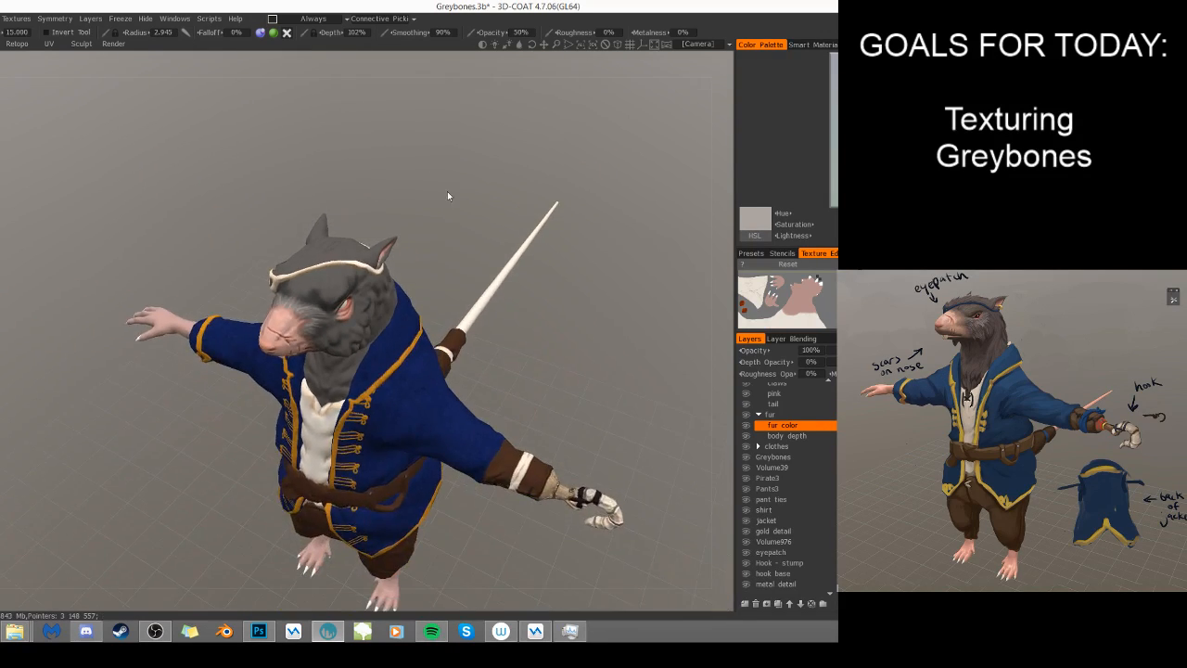
left_click_drag(448, 197, 495, 227)
right_click_drag(495, 227, 526, 252)
left_click_drag(525, 250, 521, 255)
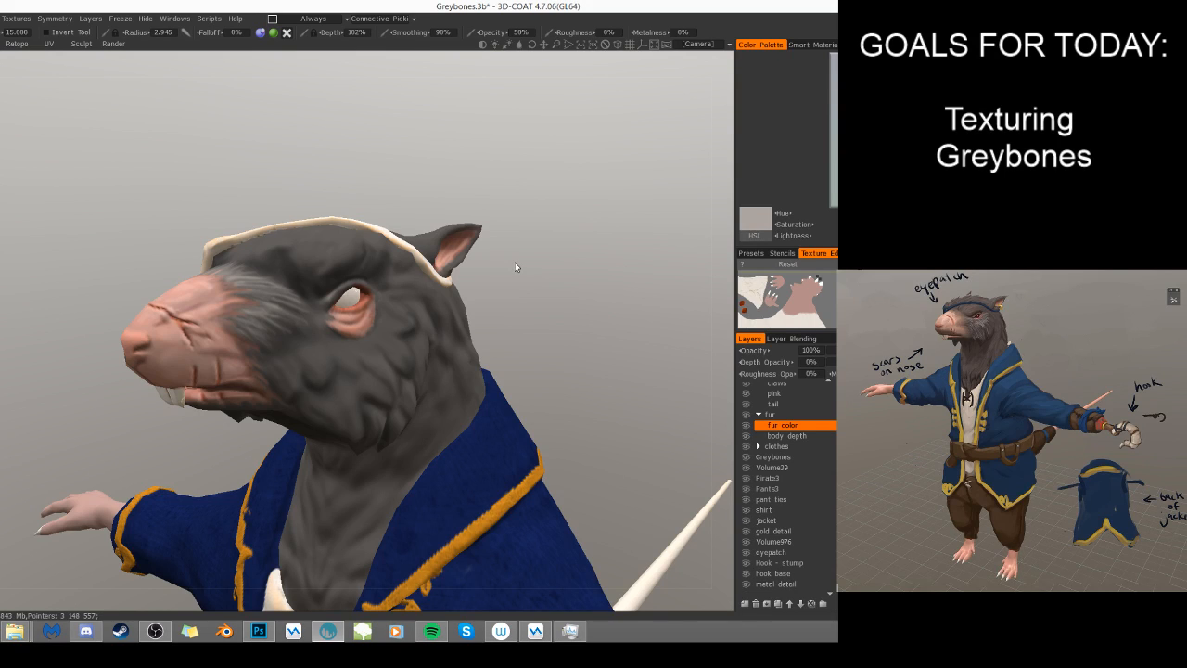
left_click_drag(533, 328, 473, 384)
left_click_drag(657, 347, 714, 431)
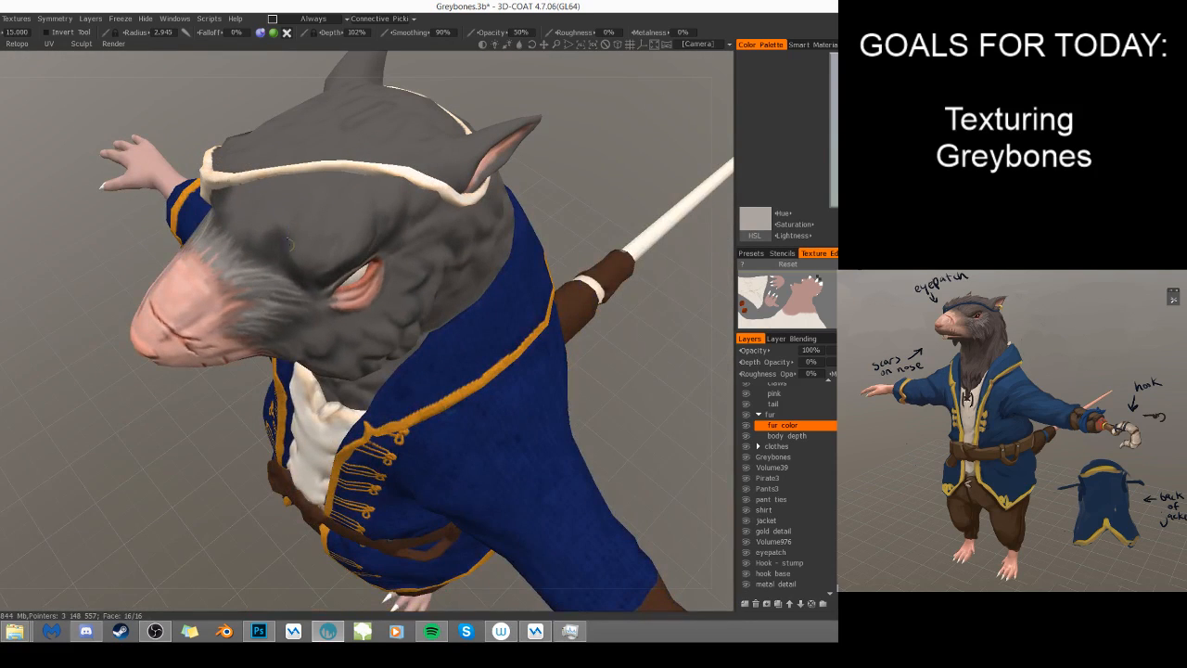
left_click_drag(305, 215, 301, 263)
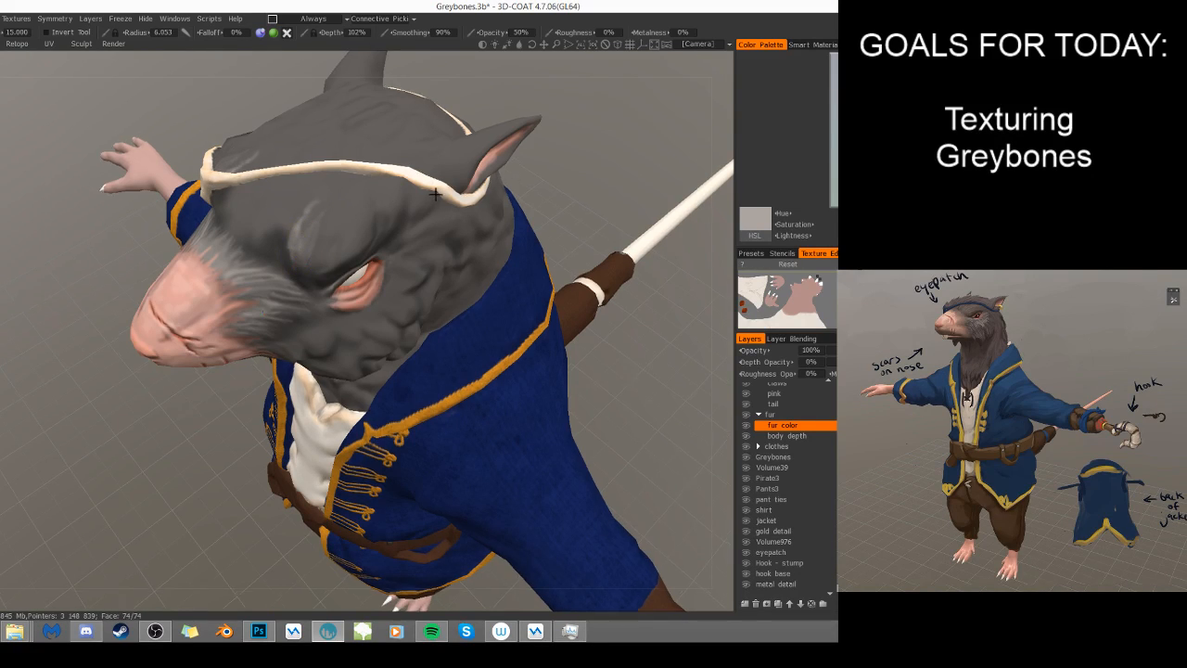
left_click_drag(431, 200, 415, 153, "alt")
mouse_move(307, 212)
left_mouse_down()
mouse_move(292, 264)
mouse_move(313, 261)
mouse_move(302, 265)
mouse_move(309, 284)
left_mouse_up()
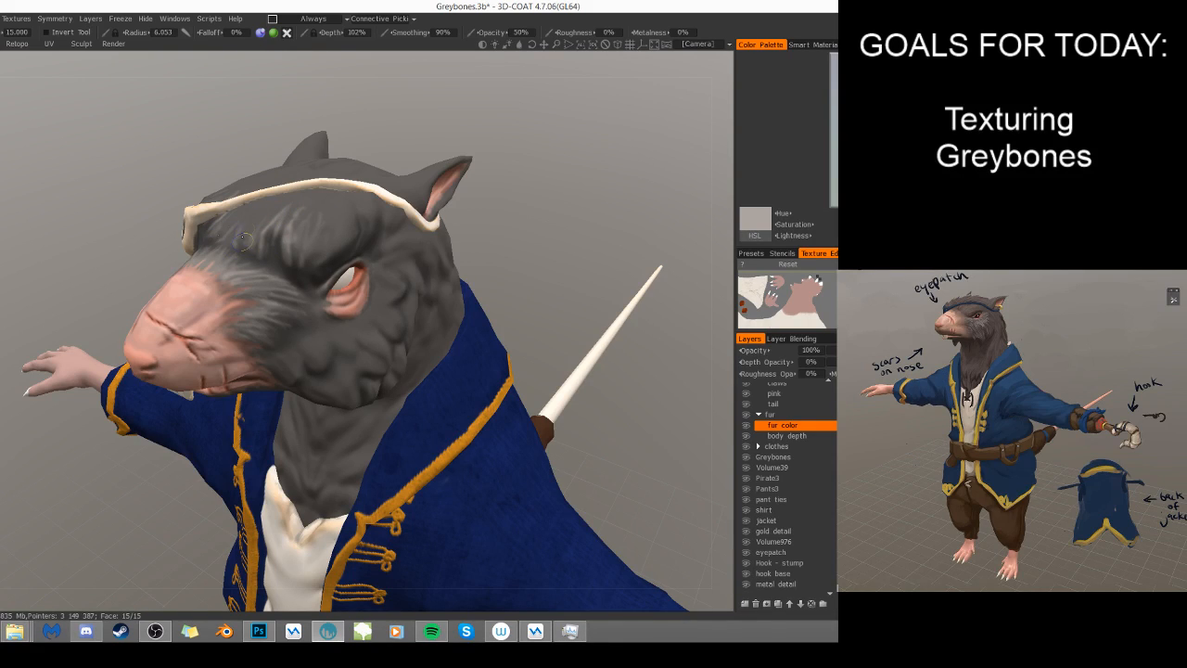
- Extend the light strands along the brow ridge above the eye and onto the cheek, raising the radius to 7.773
left_click_drag(520, 275, 340, 259)
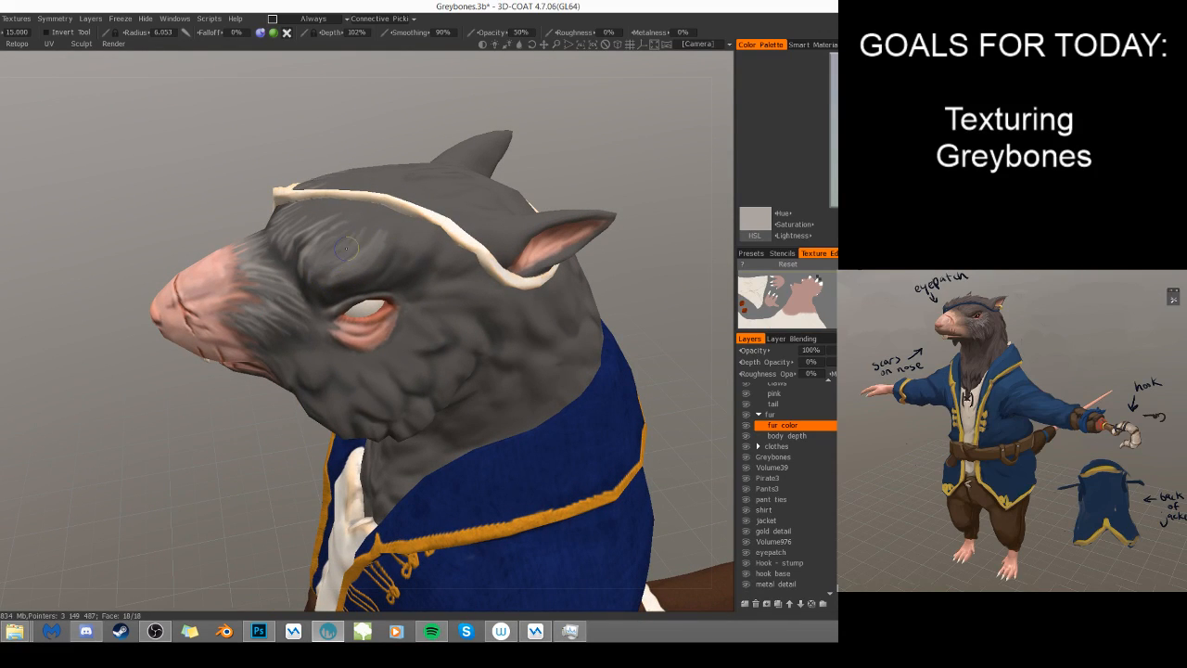
mouse_move(394, 257)
left_mouse_down()
mouse_move(407, 232)
mouse_move(466, 245)
left_mouse_up()
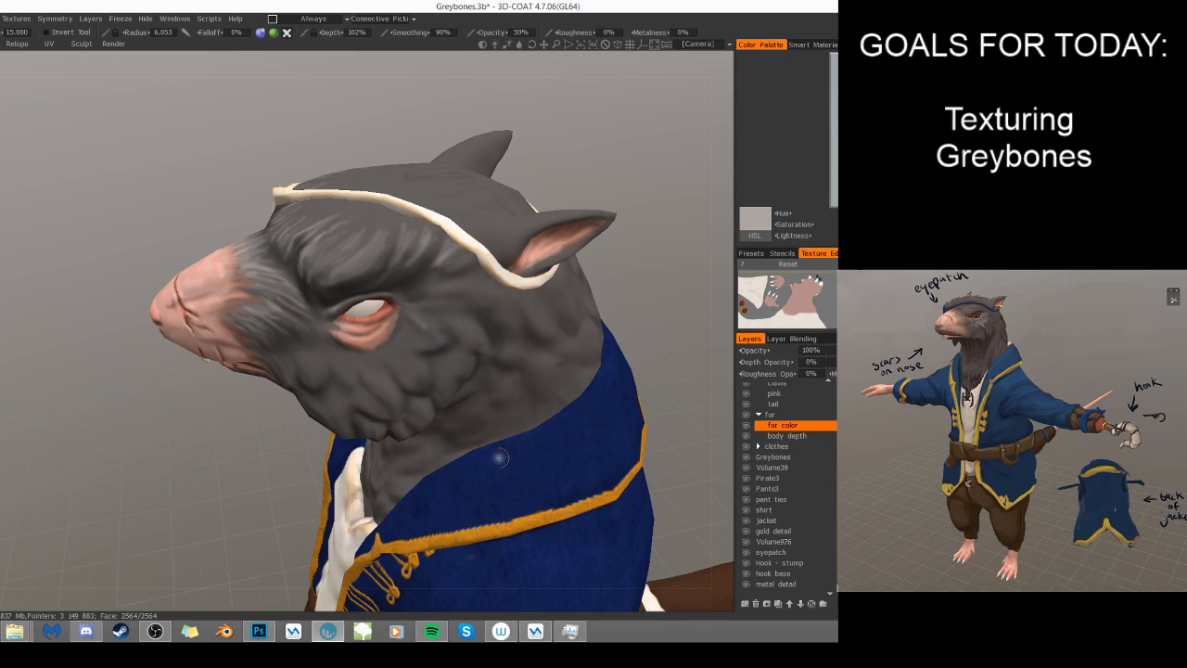
left_click_drag(501, 460, 503, 446, "alt")
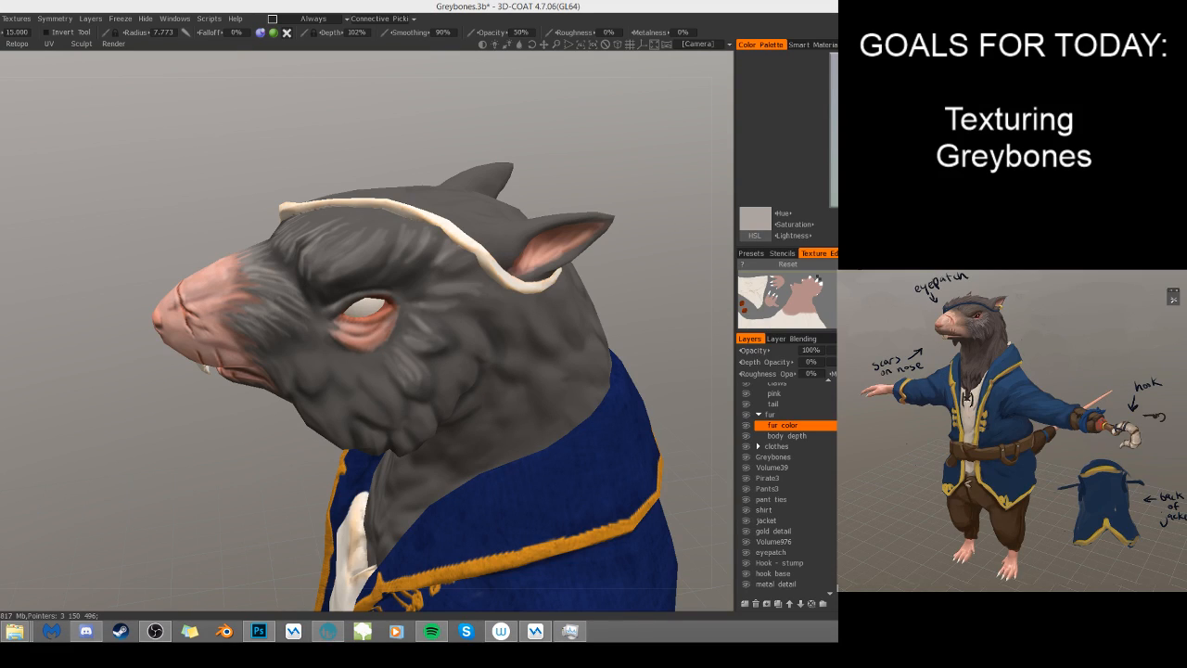
key("alt+Tab")
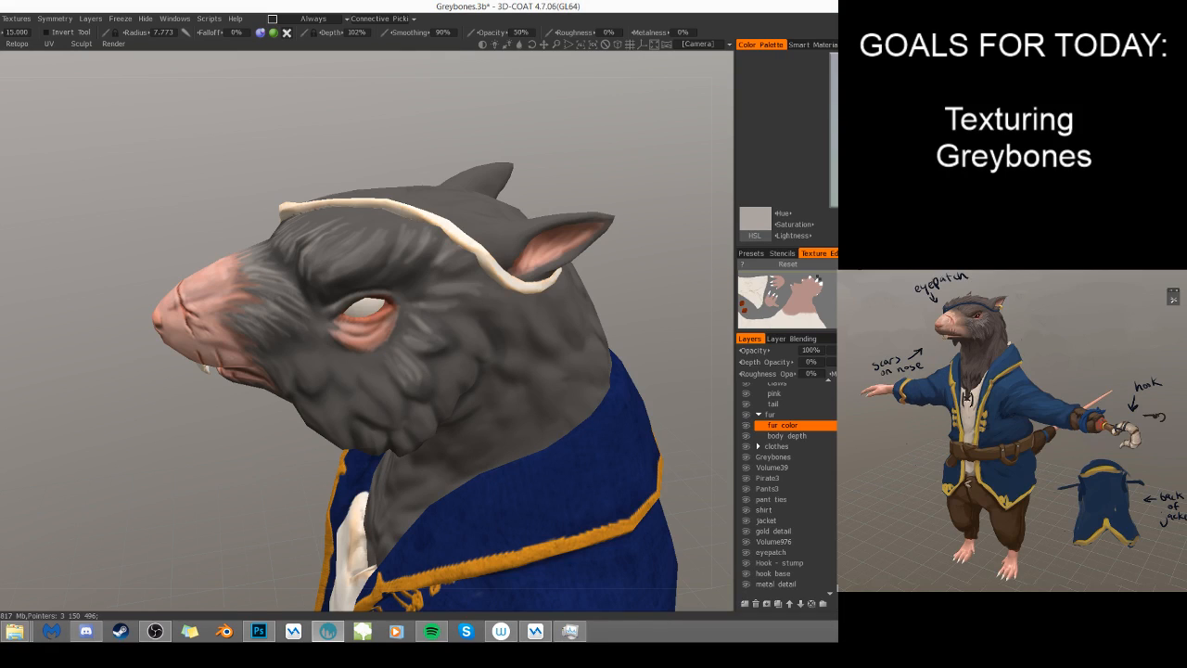
- Paint light gray fur strands on the cheek below the eye, reducing the brush radius to 5.704
left_click_drag(302, 359, 312, 375)
key("bracketleft")
key("bracketleft")
key("bracketleft")
key("bracketleft")
key("bracketleft")
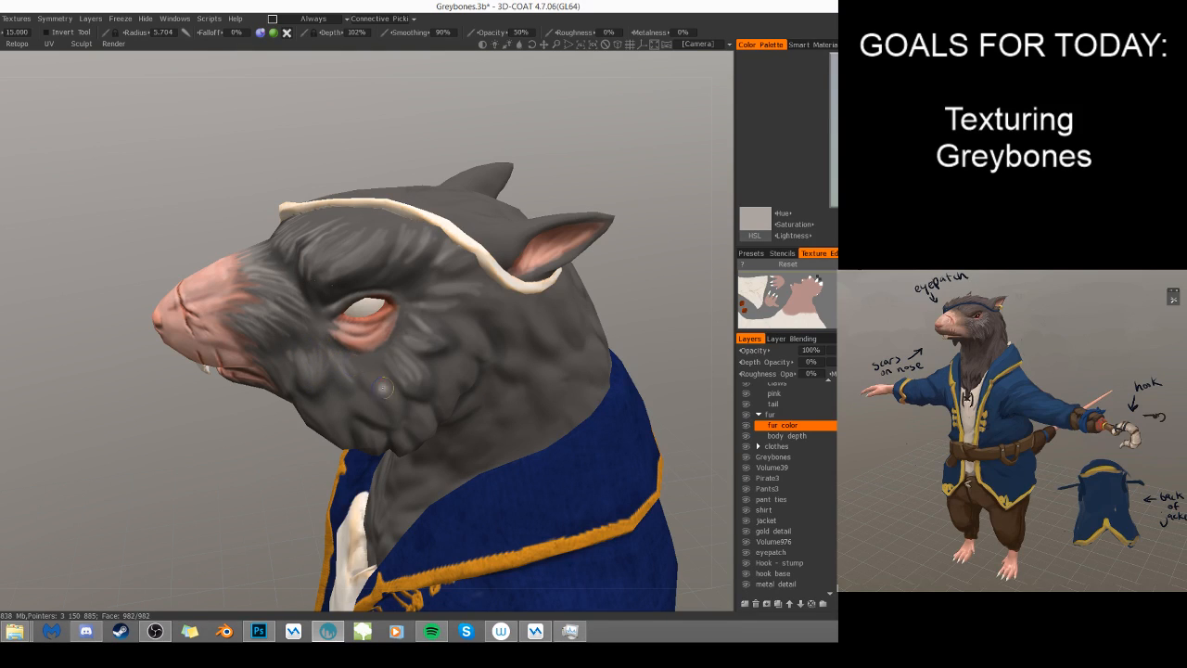
middle_click_drag(419, 384, 454, 357)
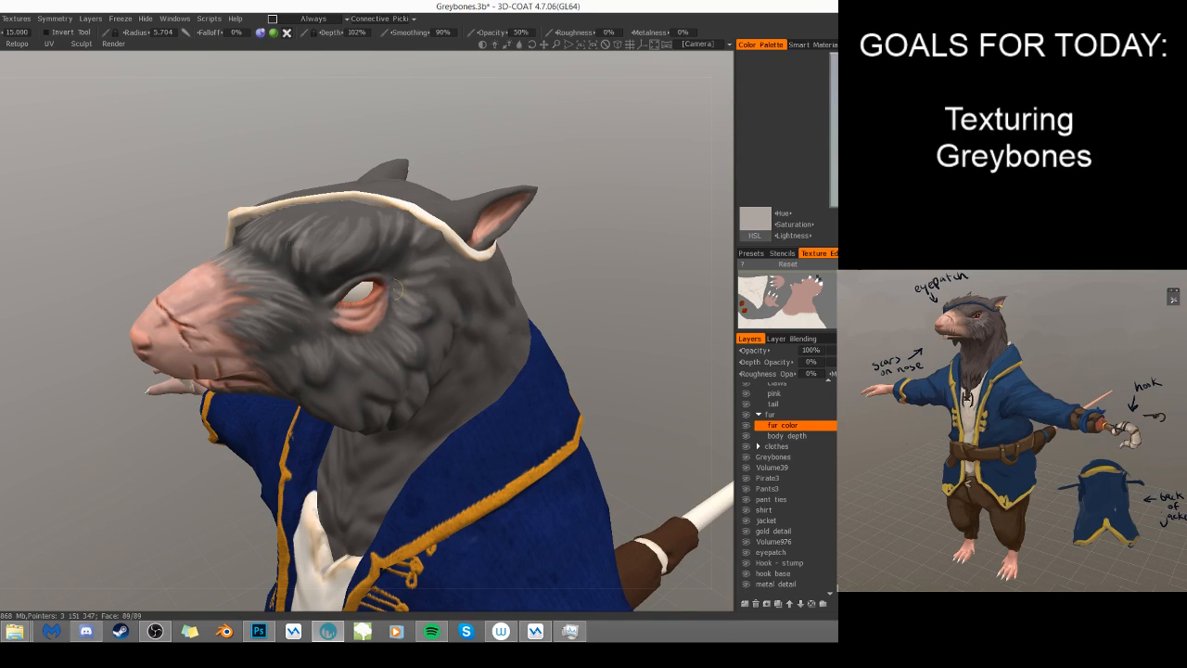
- Extend the light fur strands across the cheek and behind the eye with the 5.704 radius brush
left_click_drag(470, 439, 470, 454, "alt")
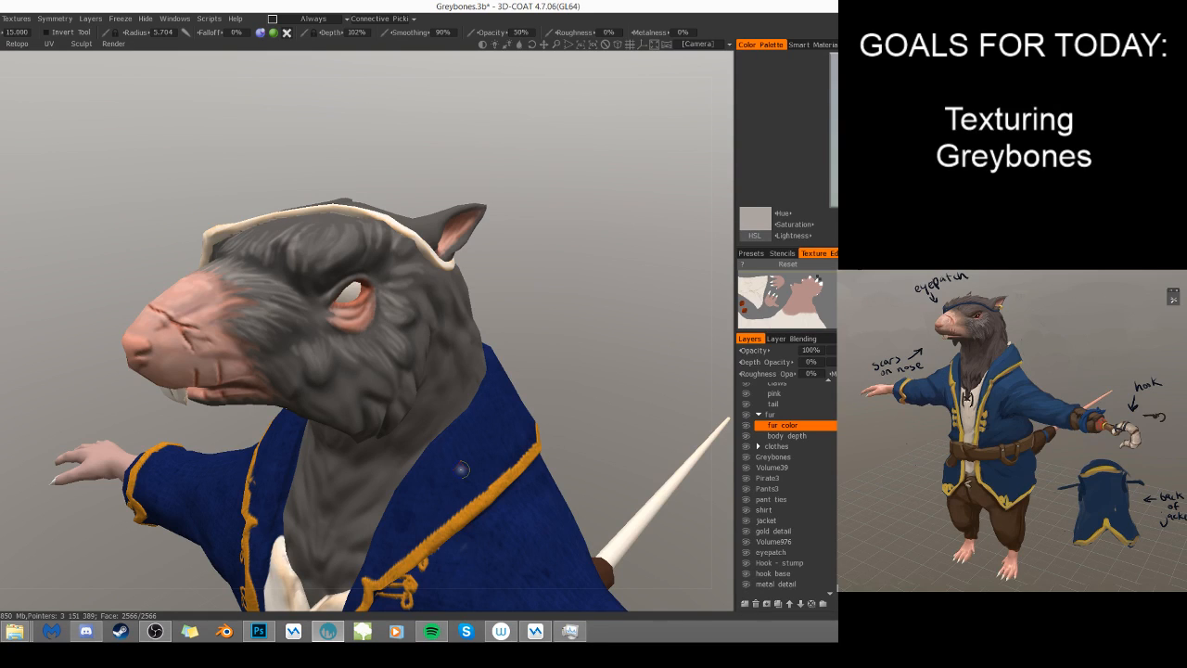
left_click_drag(532, 375, 579, 251)
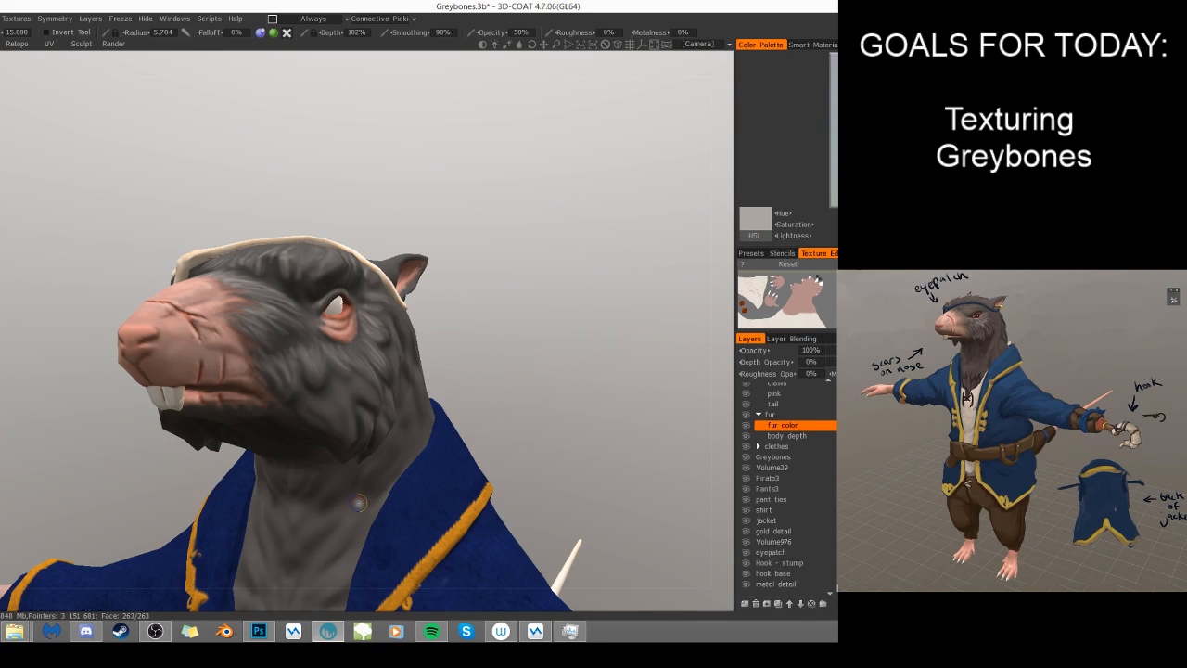
left_click_drag(503, 335, 431, 374)
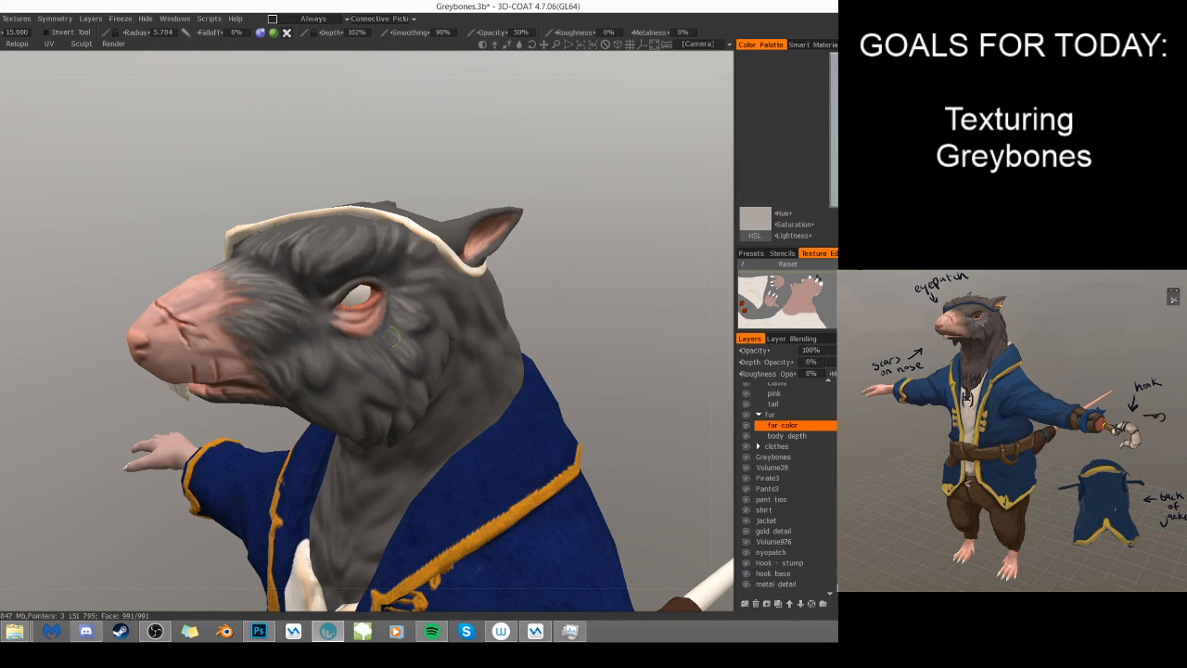
left_click_drag(538, 313, 516, 318)
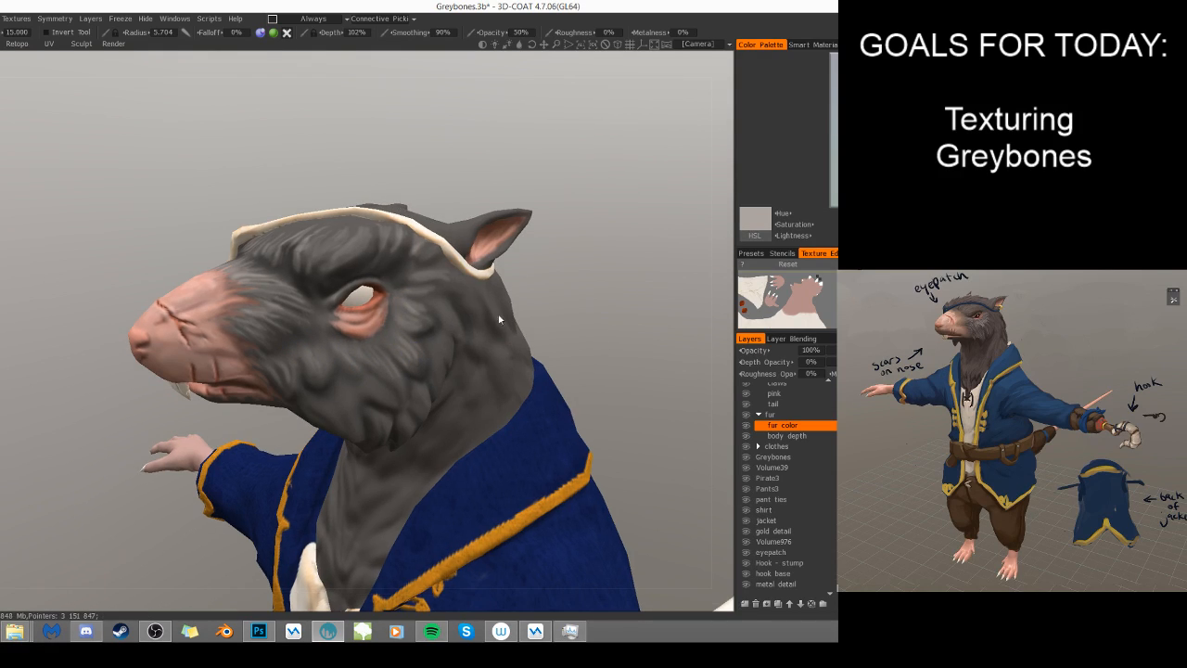
- Brush the fur between the muzzle and eye at radius 11.943, and refine the cheek strands at radius 4.264
right_click_drag(290, 325, 302, 311)
right_click_drag(329, 353, 291, 329)
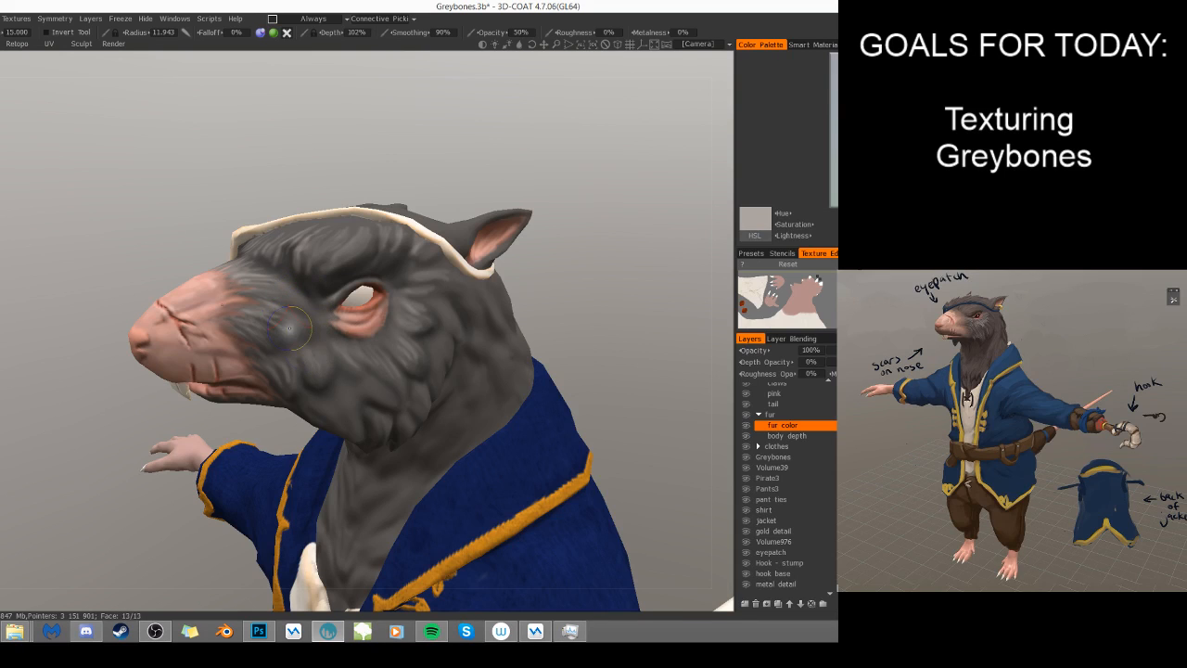
left_click_drag(601, 334, 529, 319)
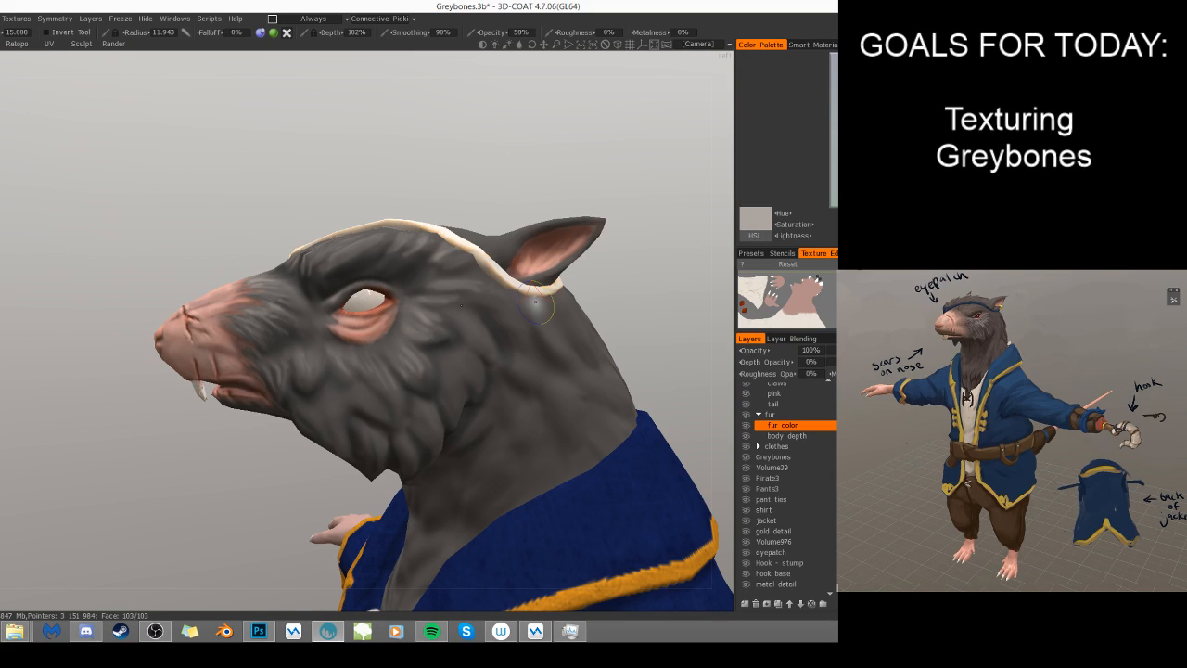
right_click_drag(310, 364, 295, 365)
mouse_move(296, 362)
left_mouse_down()
mouse_move(309, 383)
mouse_move(298, 388)
mouse_move(309, 387)
mouse_move(281, 388)
left_mouse_up()
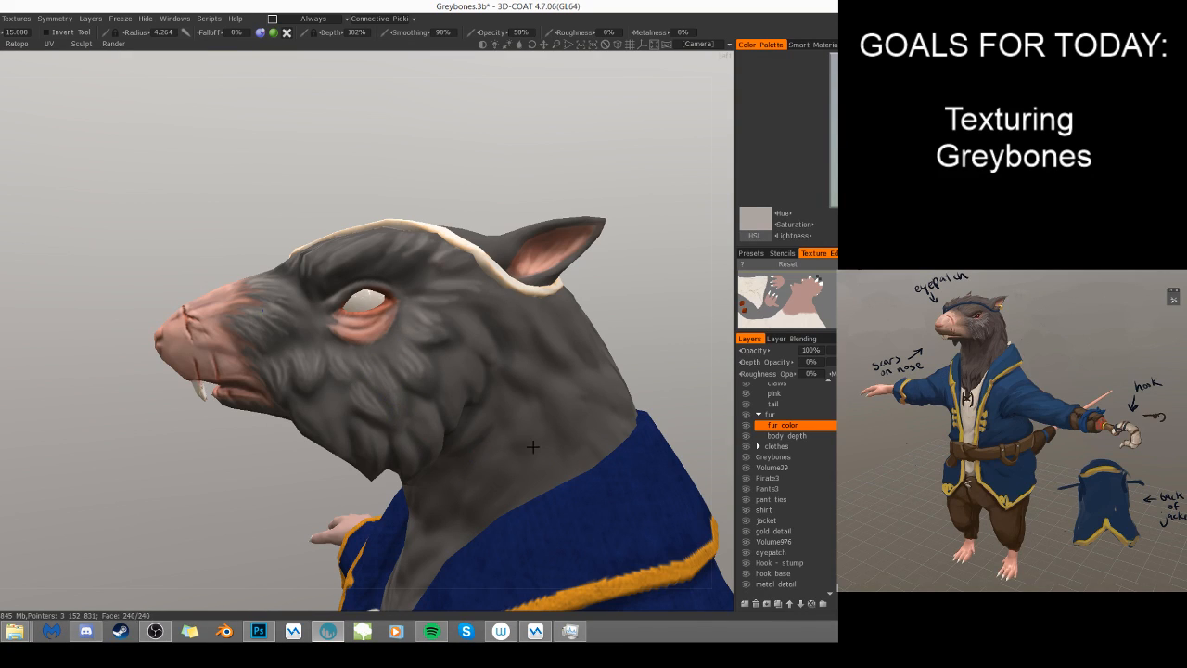
left_click_drag(478, 453, 500, 415, "alt")
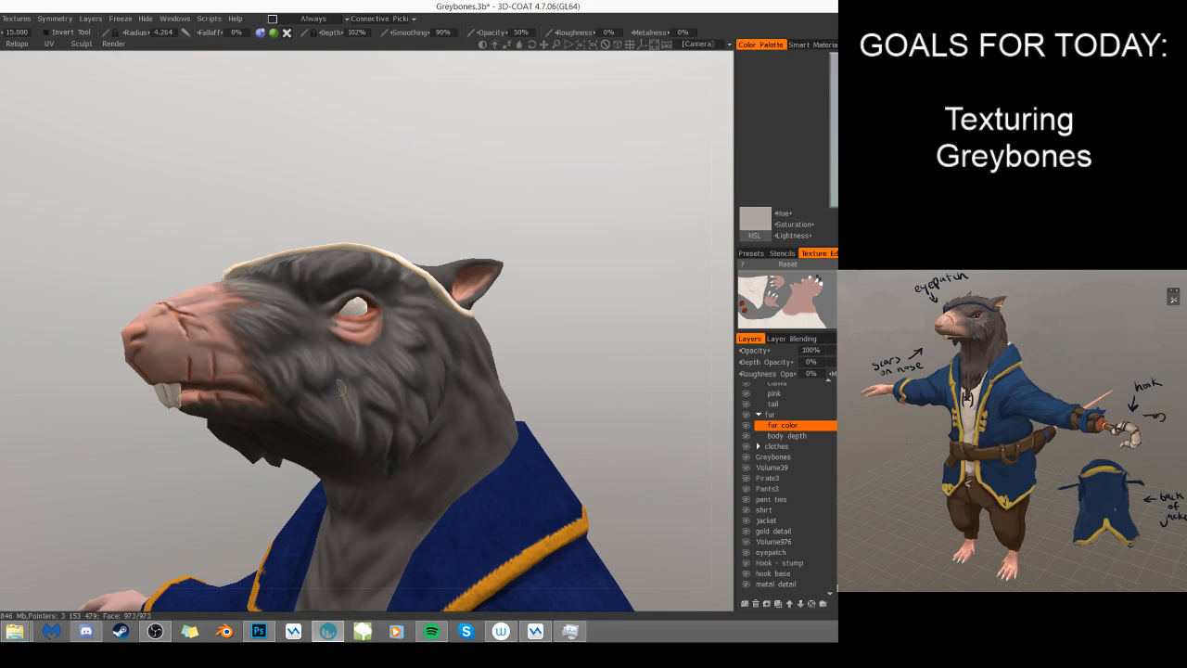
- Paint light gray strands over the rear cheek tufts, from behind the eye down toward the jaw, with the 4.264 radius brush
scroll(528, 282, "down", 5)
left_click_drag(505, 286, 468, 364)
scroll(455, 299, "down", 4)
scroll(561, 281, "up", 4)
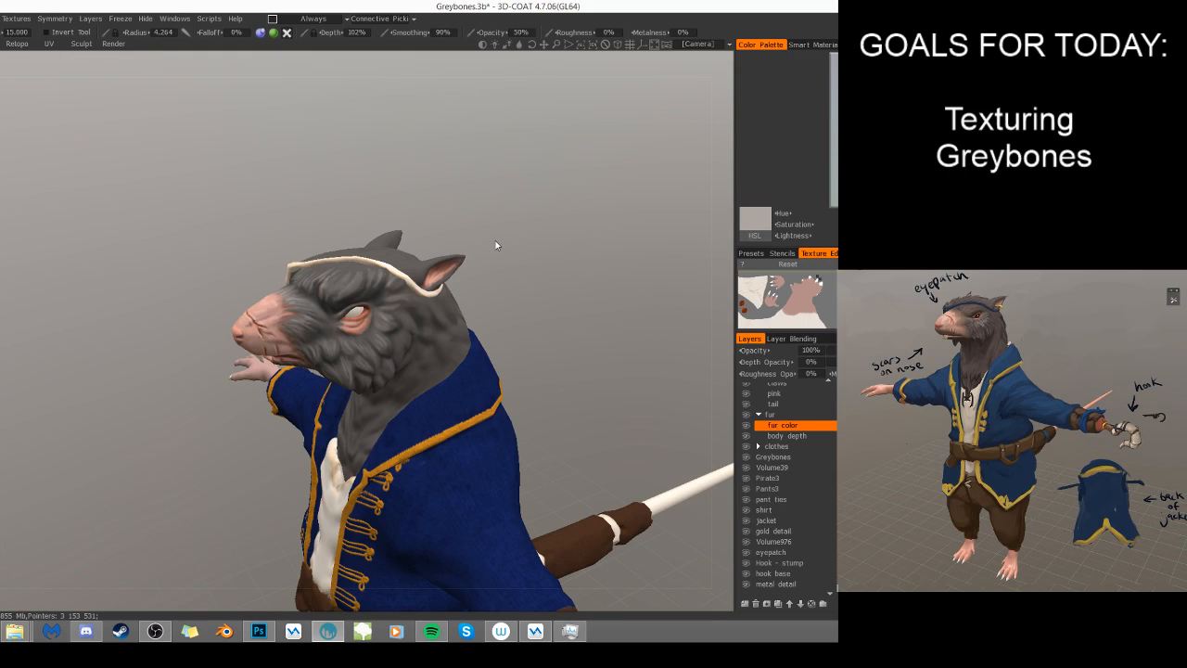
scroll(519, 269, "up", 5)
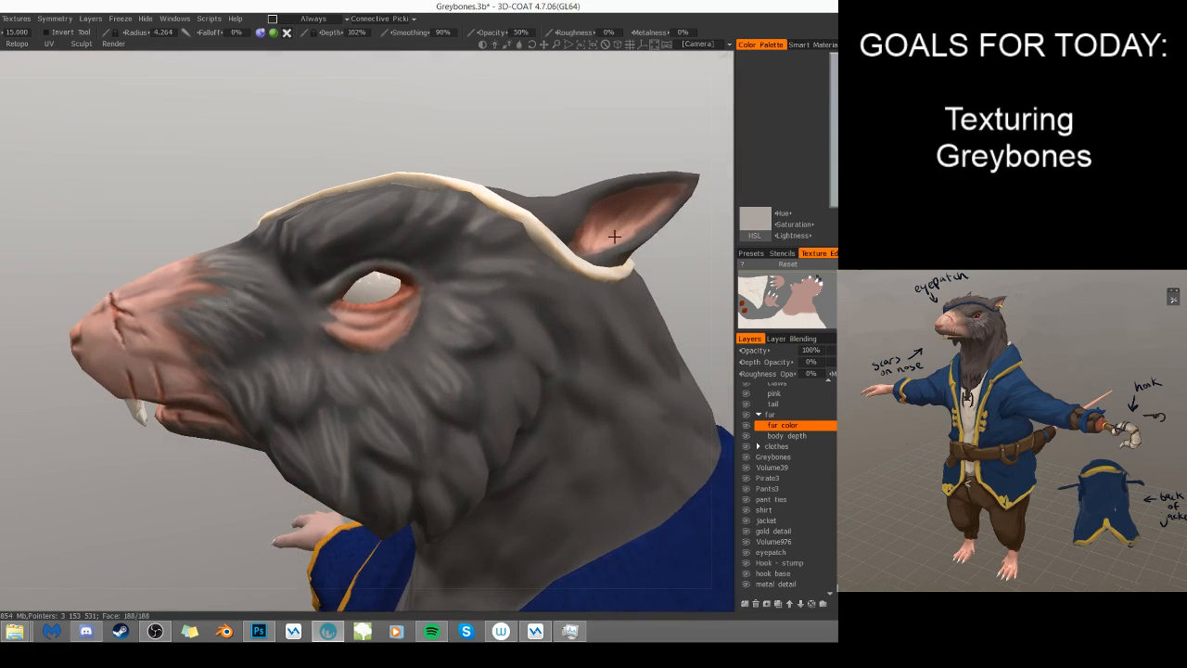
left_click_drag(614, 237, 626, 239, "alt")
left_click_drag(503, 315, 540, 356)
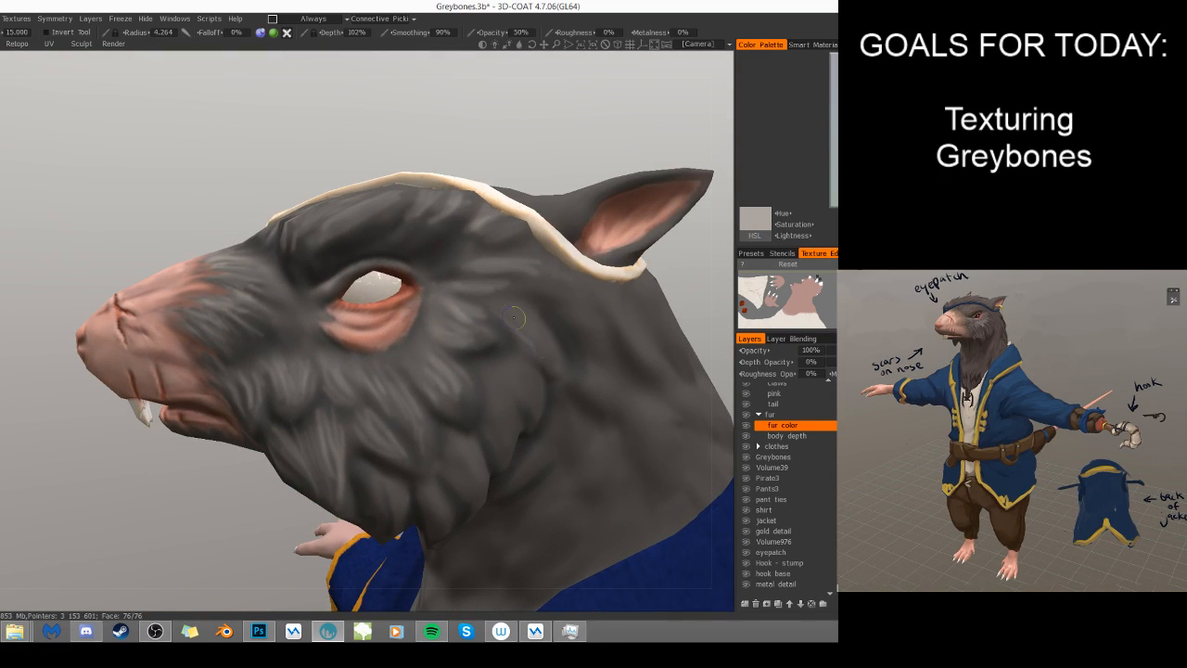
mouse_move(515, 318)
left_mouse_down()
mouse_move(557, 357)
mouse_move(552, 343)
mouse_move(532, 390)
mouse_move(516, 394)
left_mouse_up()
mouse_move(483, 356)
left_mouse_down()
mouse_move(533, 398)
mouse_move(522, 368)
mouse_move(547, 402)
left_mouse_up()
left_click_drag(482, 378, 509, 461)
mouse_move(449, 440)
left_mouse_down()
mouse_move(466, 493)
mouse_move(481, 492)
left_mouse_up()
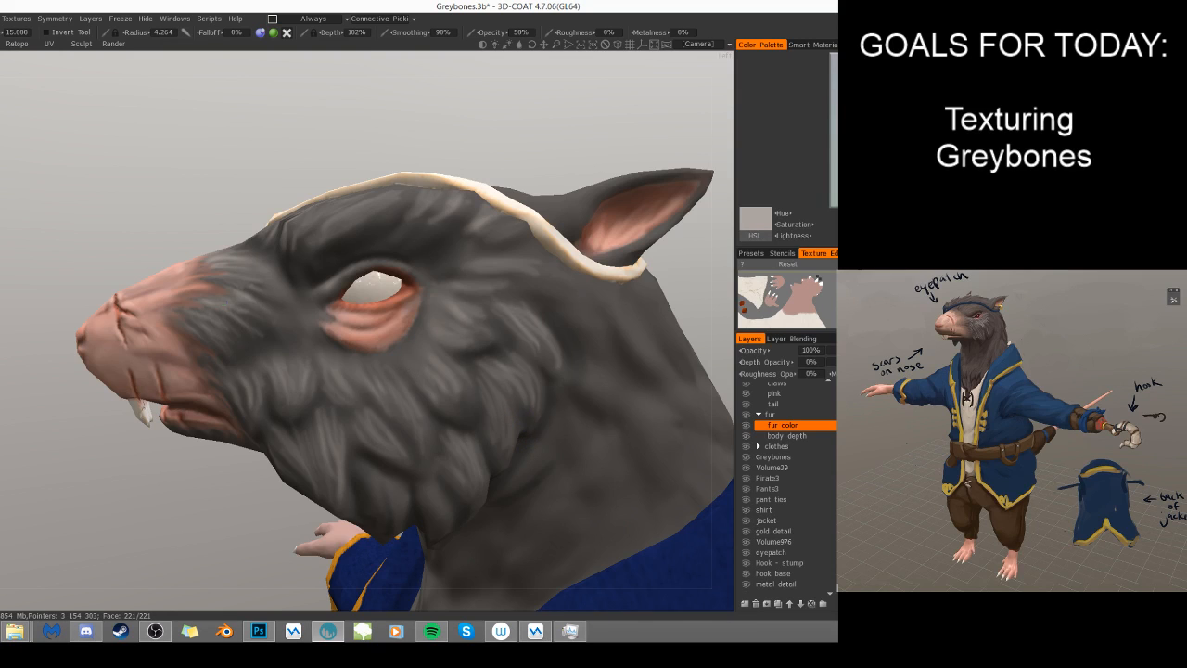
- Add light fur strands along the lower cheek and jawline behind the mouth
scroll(526, 418, "down", 2)
left_click_drag(526, 404, 530, 373, "alt")
left_click_drag(371, 430, 380, 462)
left_click_drag(368, 409, 400, 473)
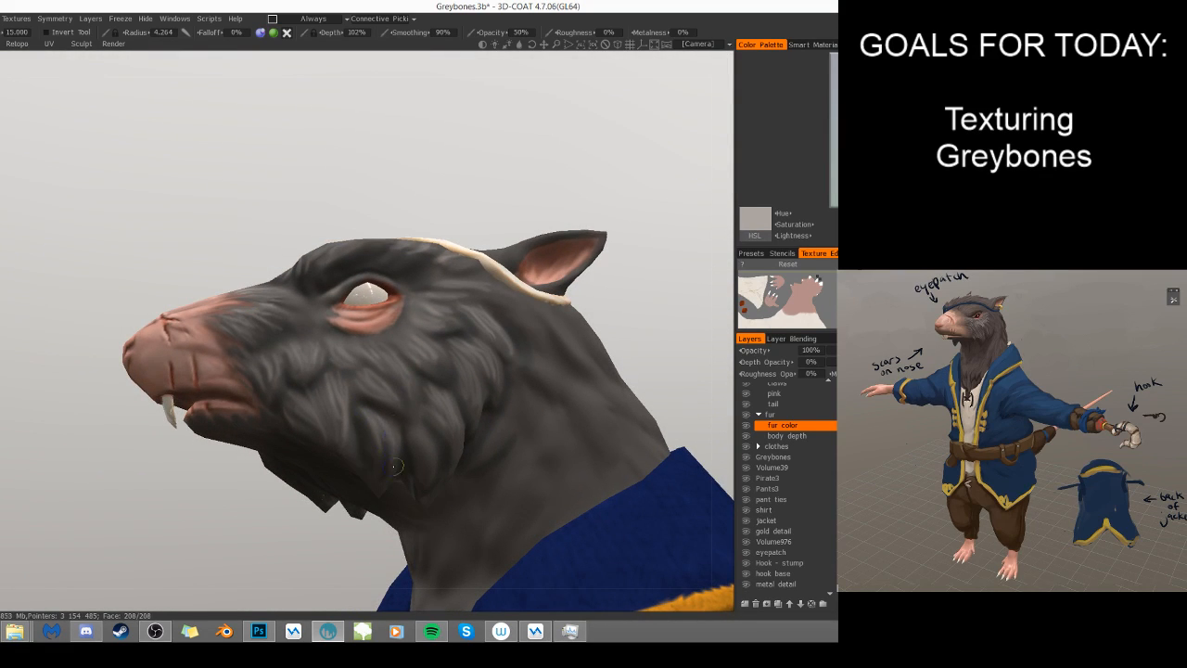
left_click_drag(348, 403, 350, 456)
left_click_drag(313, 418, 356, 439)
- Switch to the dark gray fur color and shade the fur on the eyepatch side of the head with brush depth at 84%
key("v")
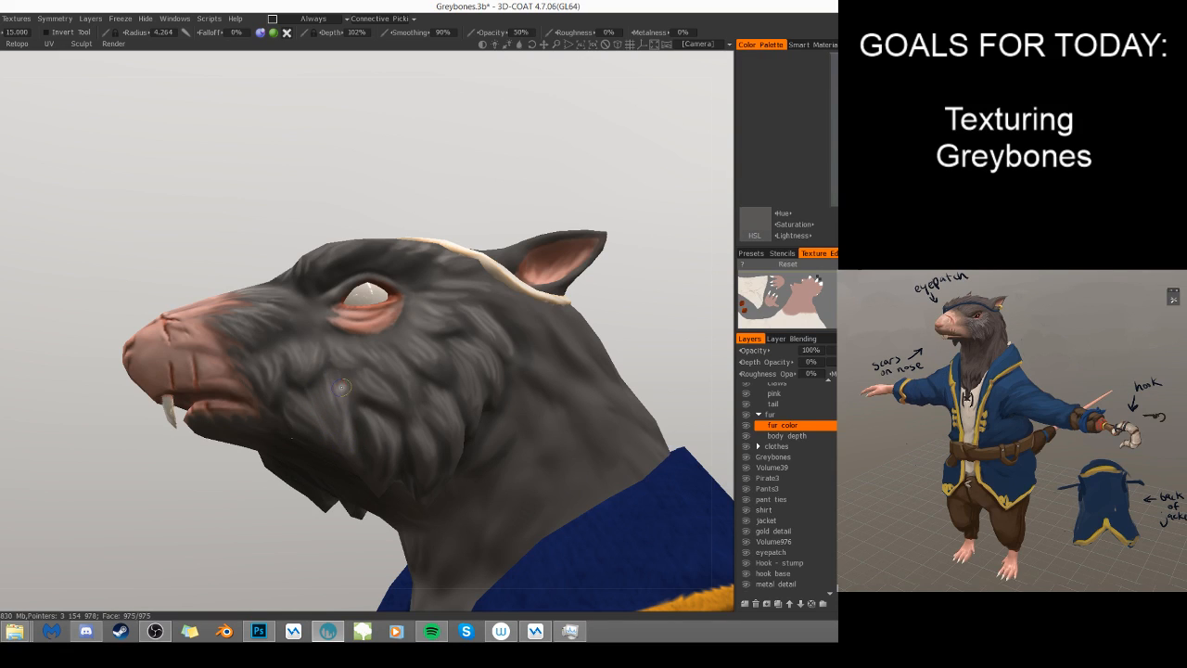
right_click_drag(674, 304, 589, 335)
left_click_drag(590, 335, 716, 392)
left_click_drag(566, 378, 678, 371)
right_click_drag(525, 367, 515, 406)
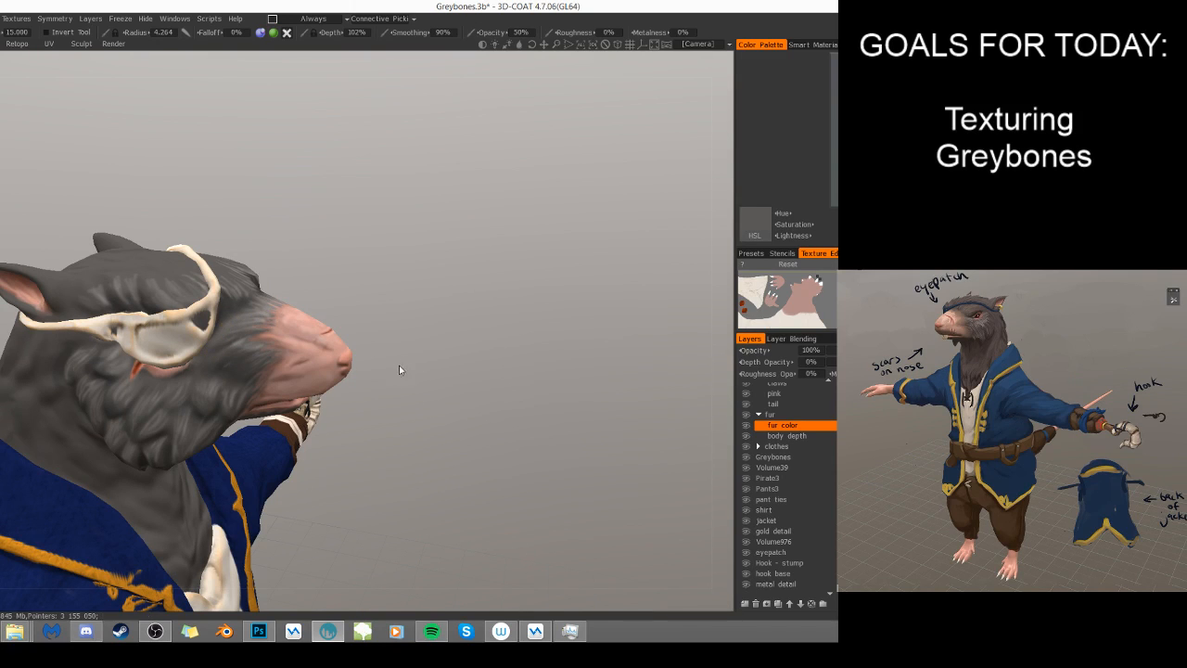
left_click_drag(402, 362, 223, 320)
right_click_drag(221, 289, 222, 289)
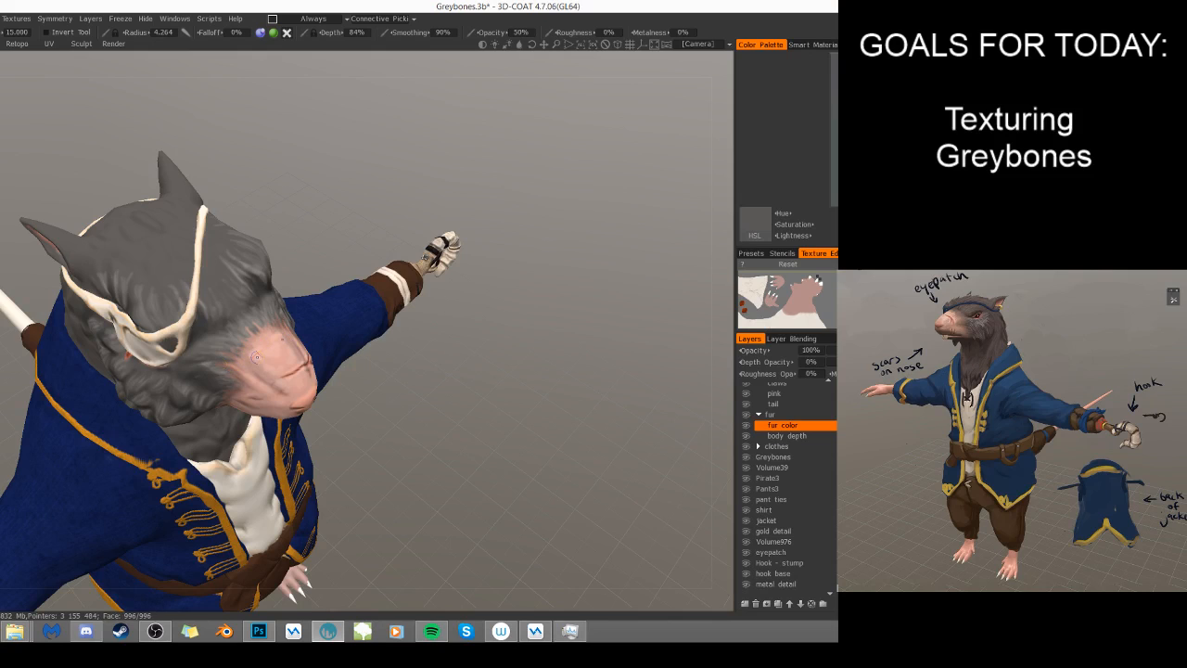
left_click_drag(488, 355, 412, 316)
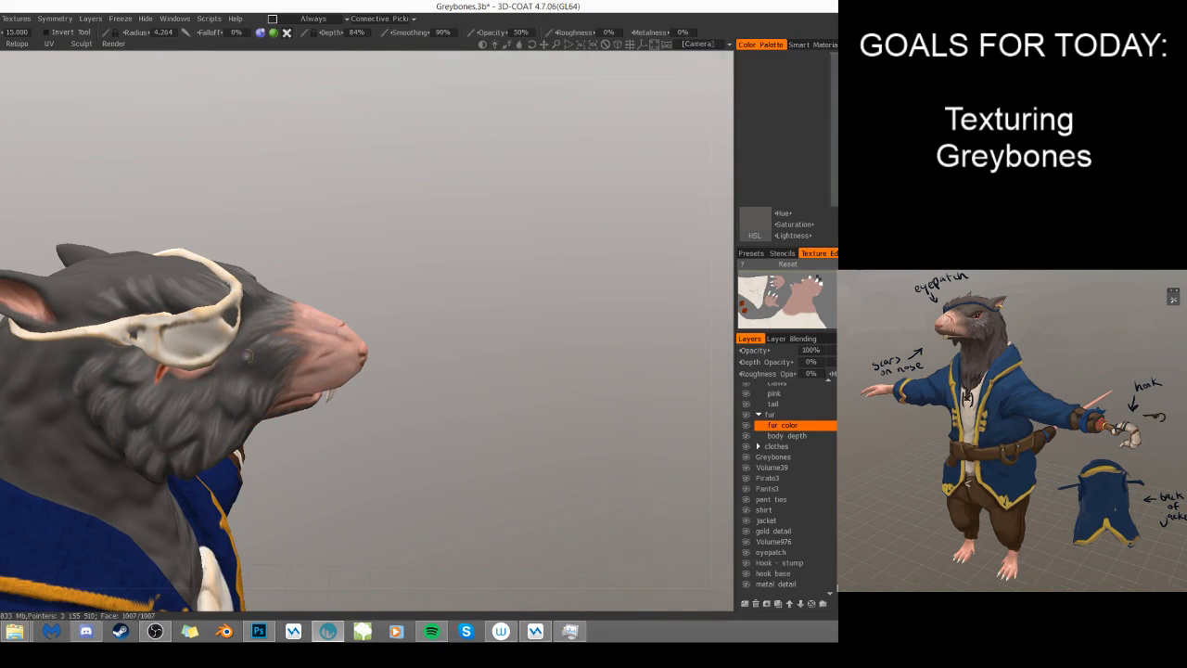
- Hide the eyepatch, paint light strands around the scarred eye, and refine the fur with dark gray at radius 4.539
key("x")
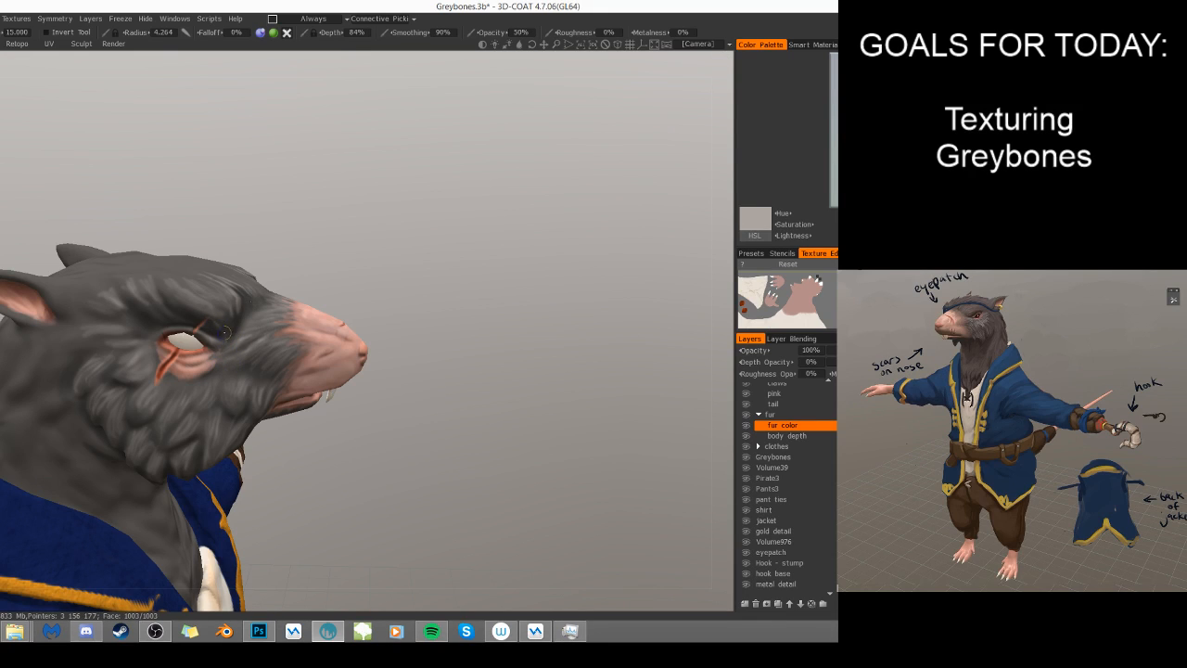
key("v")
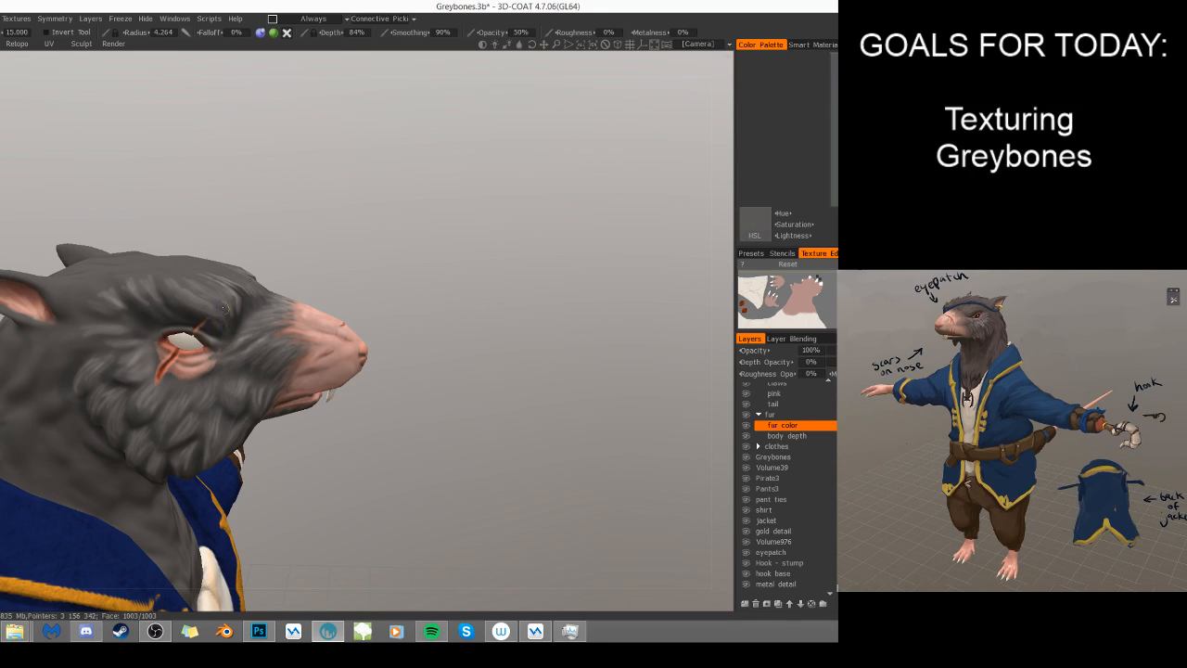
left_click_drag(371, 275, 275, 314)
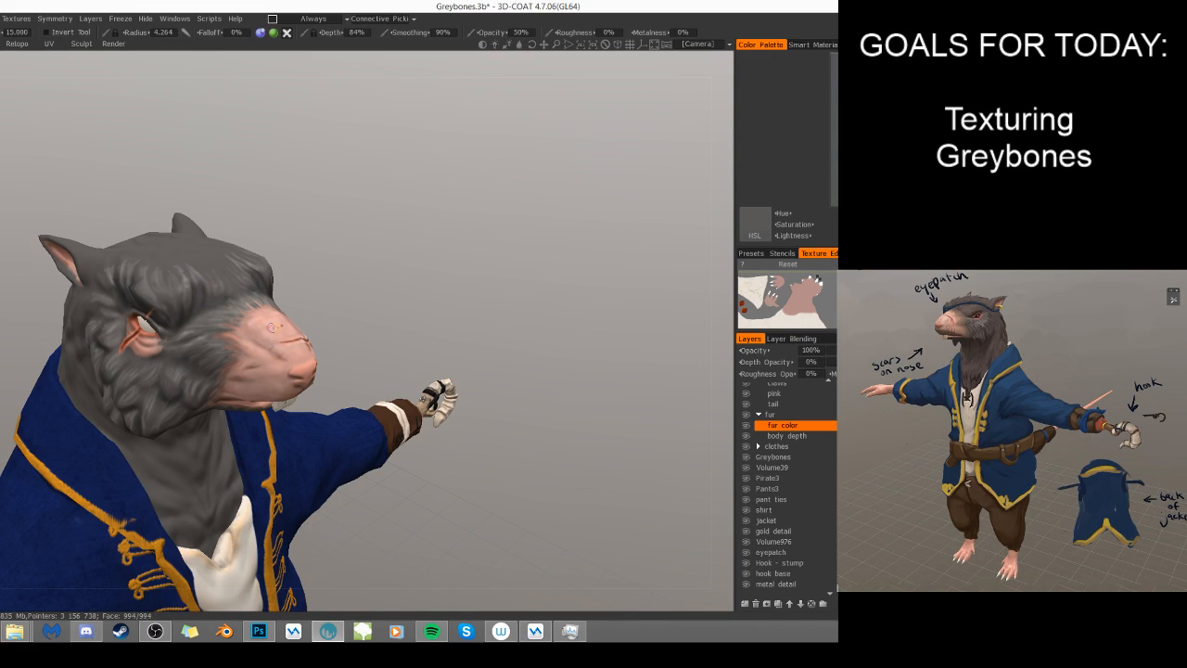
left_click_drag(349, 321, 420, 293)
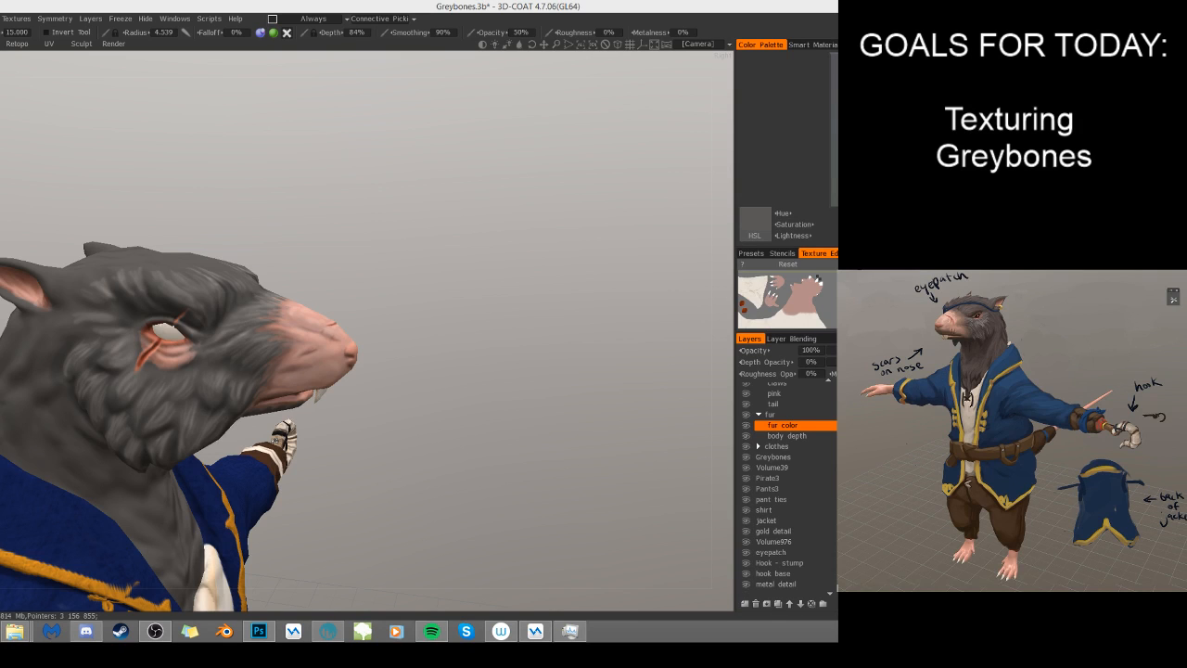
mouse_move(432, 445)
left_mouse_down()
mouse_move(464, 464)
mouse_move(580, 430)
mouse_move(416, 429)
left_mouse_up()
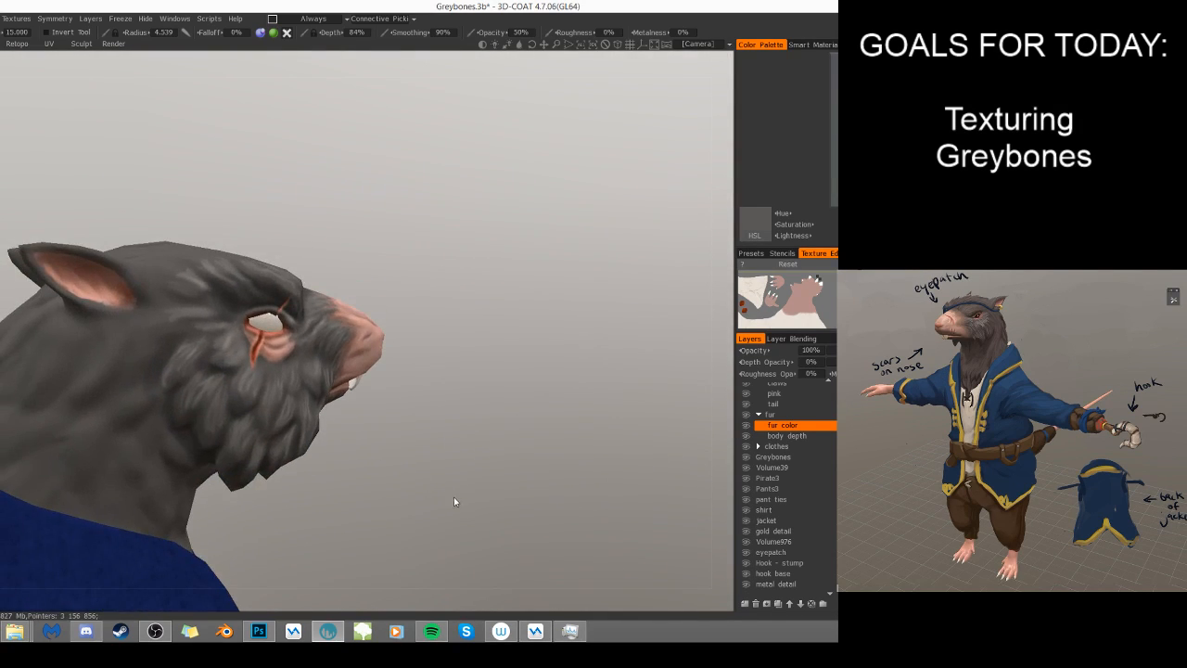
left_click_drag(454, 498, 424, 406)
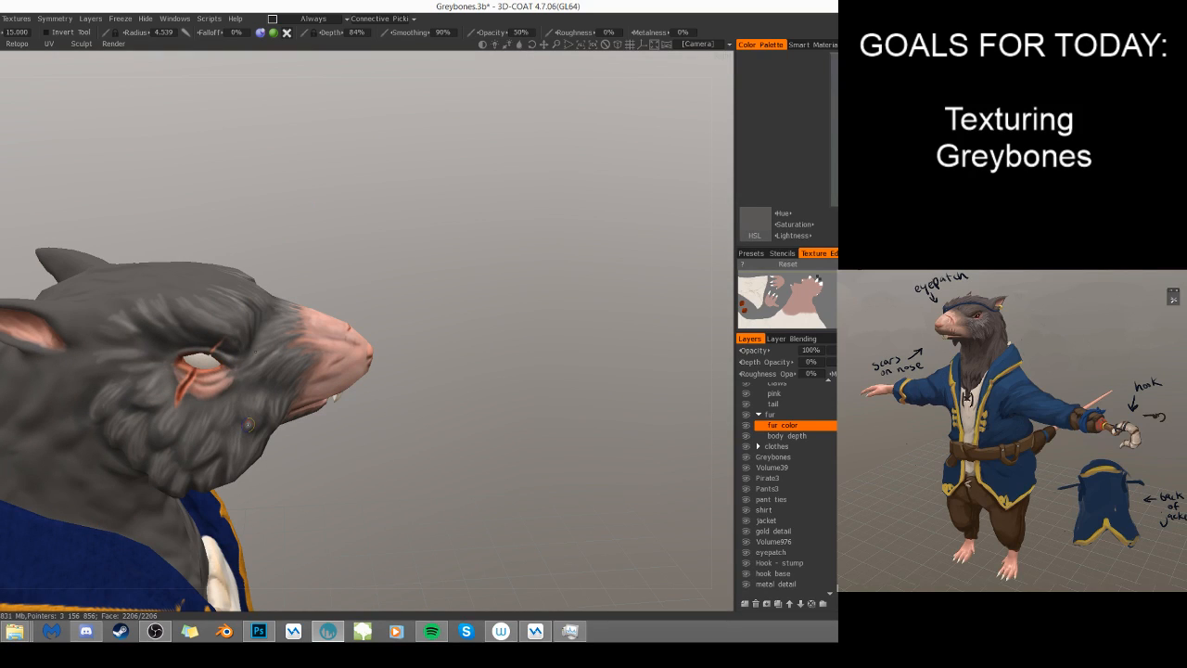
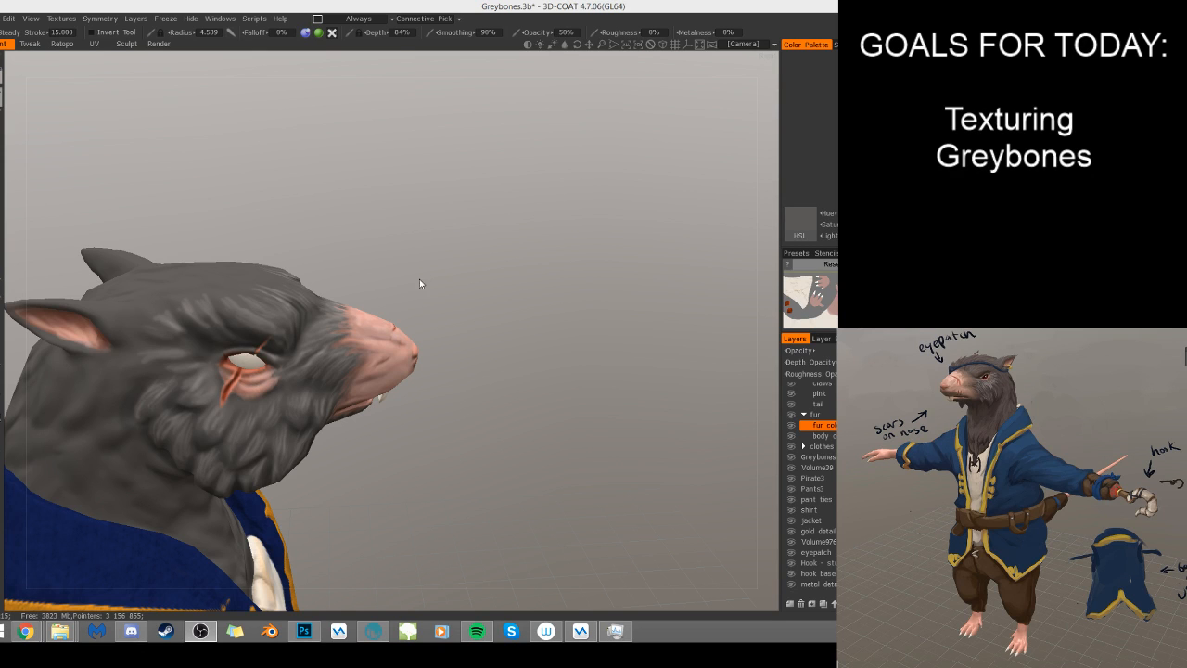
- Switch to the light gray fur color and paint strands across the brow and forehead above the unscarred eye
left_click_drag(440, 371, 318, 497)
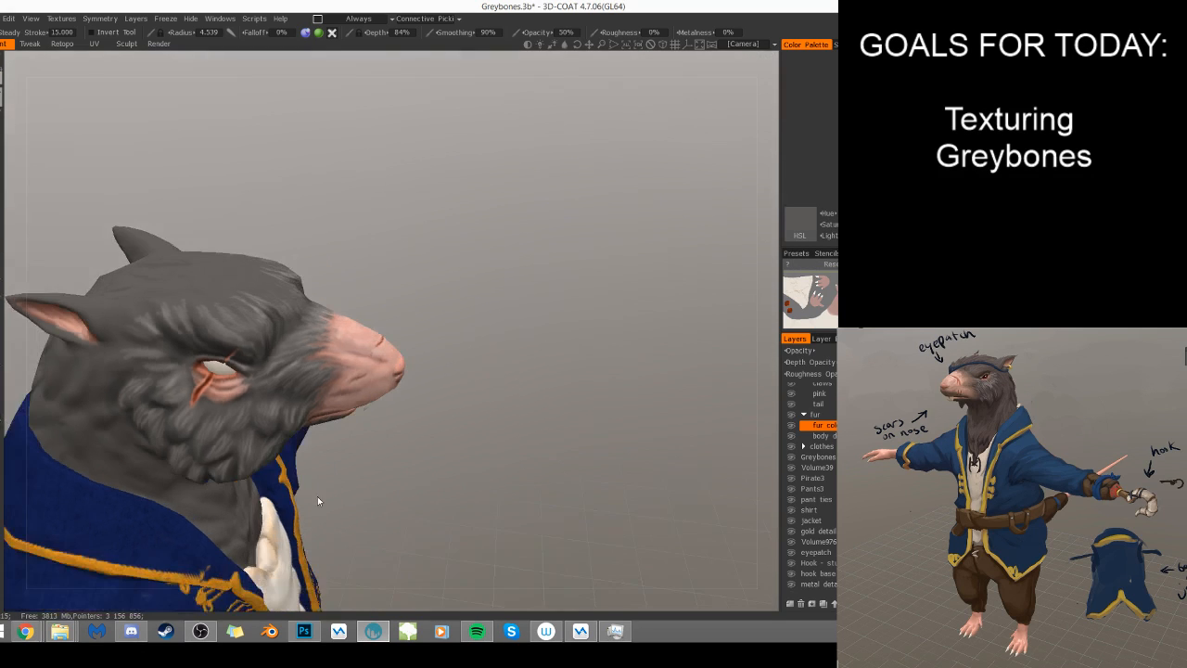
left_click_drag(424, 487, 618, 184)
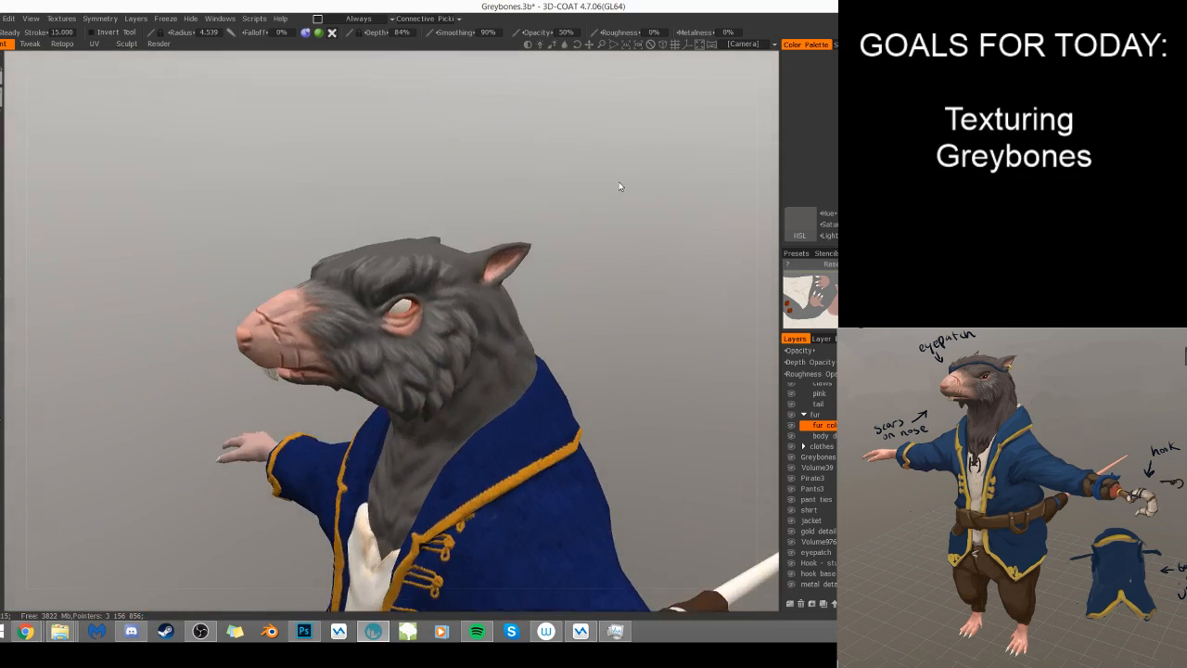
middle_click_drag(535, 285, 537, 291)
left_click_drag(538, 367, 568, 438)
key("v")
right_click_drag(219, 365, 239, 363)
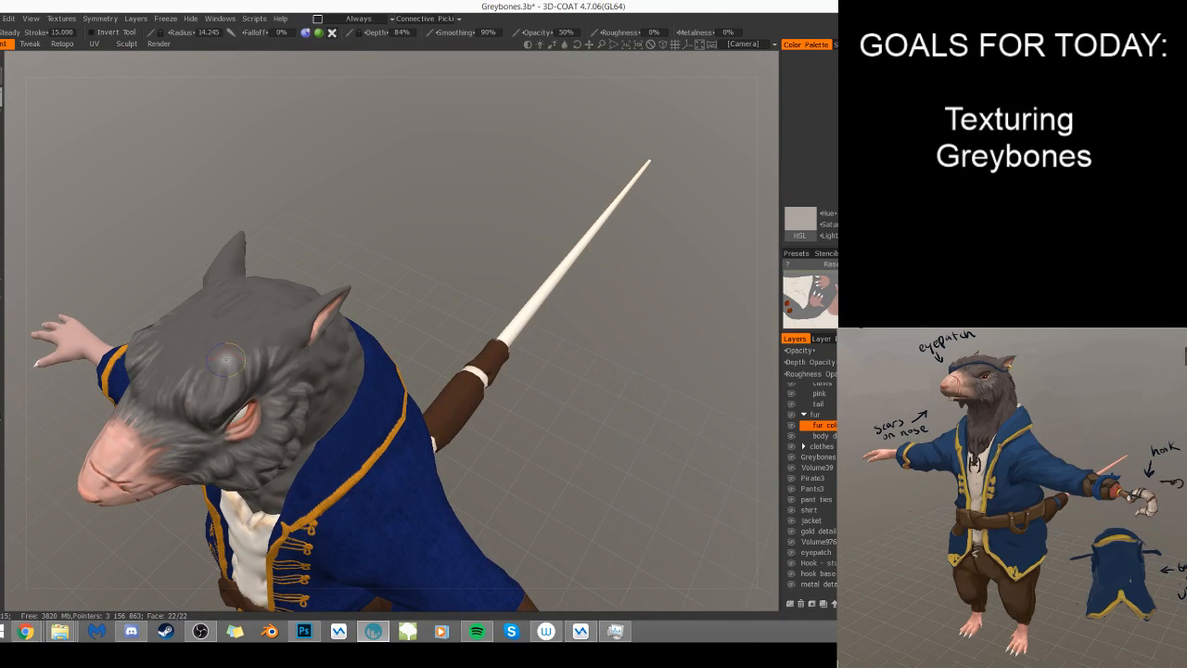
left_click_drag(212, 378, 223, 345)
right_click_drag(220, 358, 208, 360)
left_click_drag(216, 344, 195, 381)
mouse_move(213, 340)
left_mouse_down()
mouse_move(196, 373)
mouse_move(155, 372)
mouse_move(140, 355)
mouse_move(143, 369)
mouse_move(154, 363)
mouse_move(151, 380)
mouse_move(169, 380)
mouse_move(160, 387)
mouse_move(189, 374)
mouse_move(176, 370)
mouse_move(202, 406)
left_mouse_up()
left_click_drag(188, 356, 160, 391)
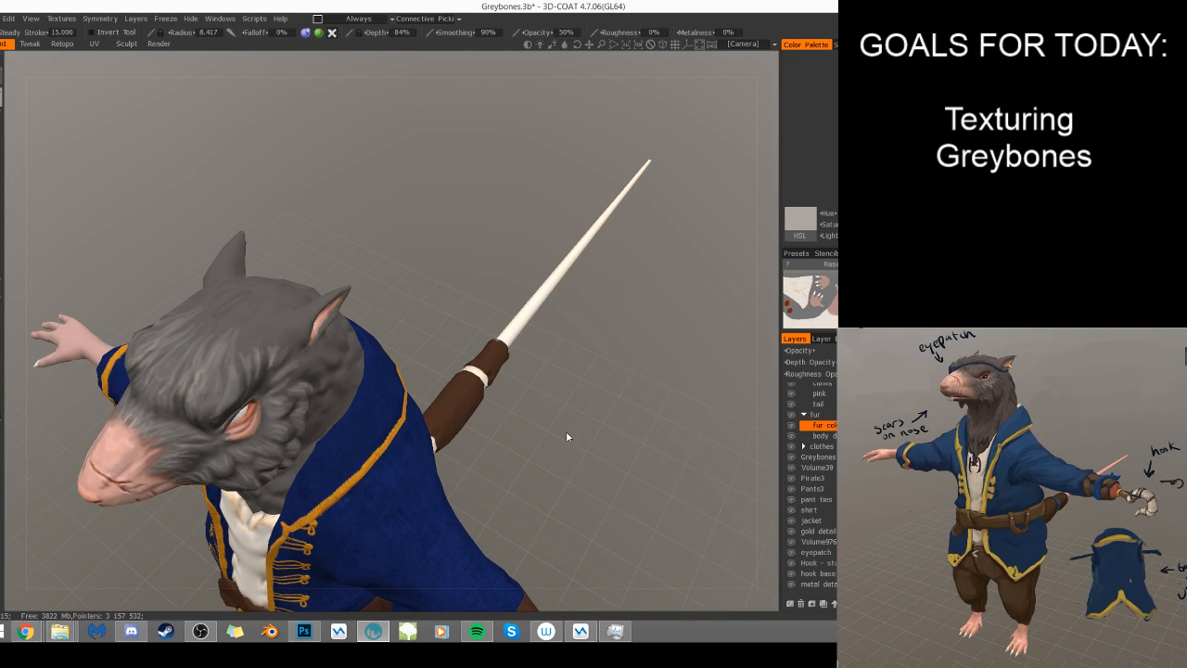
- Add finer light gray strands over the forehead and behind the brow toward the ear with the 5.150 radius brush
left_click_drag(564, 437, 649, 442)
mouse_move(181, 386)
left_mouse_down()
mouse_move(184, 406)
mouse_move(227, 381)
left_mouse_up()
mouse_move(463, 357)
left_mouse_down()
mouse_move(411, 319)
mouse_move(250, 381)
left_mouse_up()
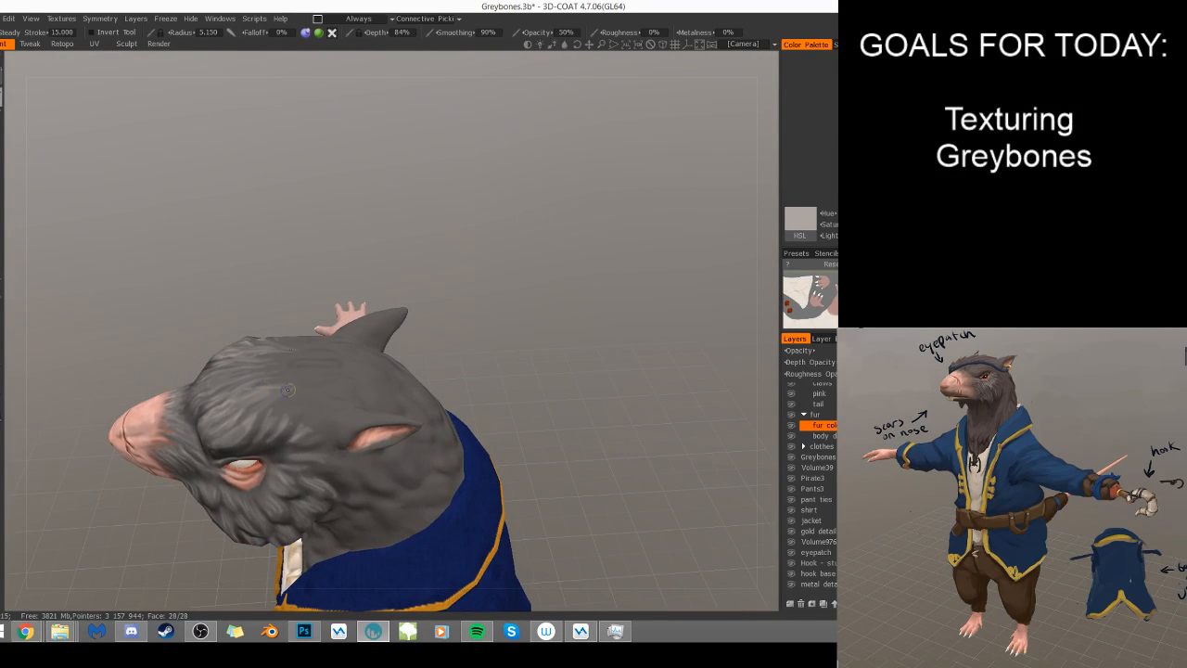
left_click_drag(547, 288, 533, 413)
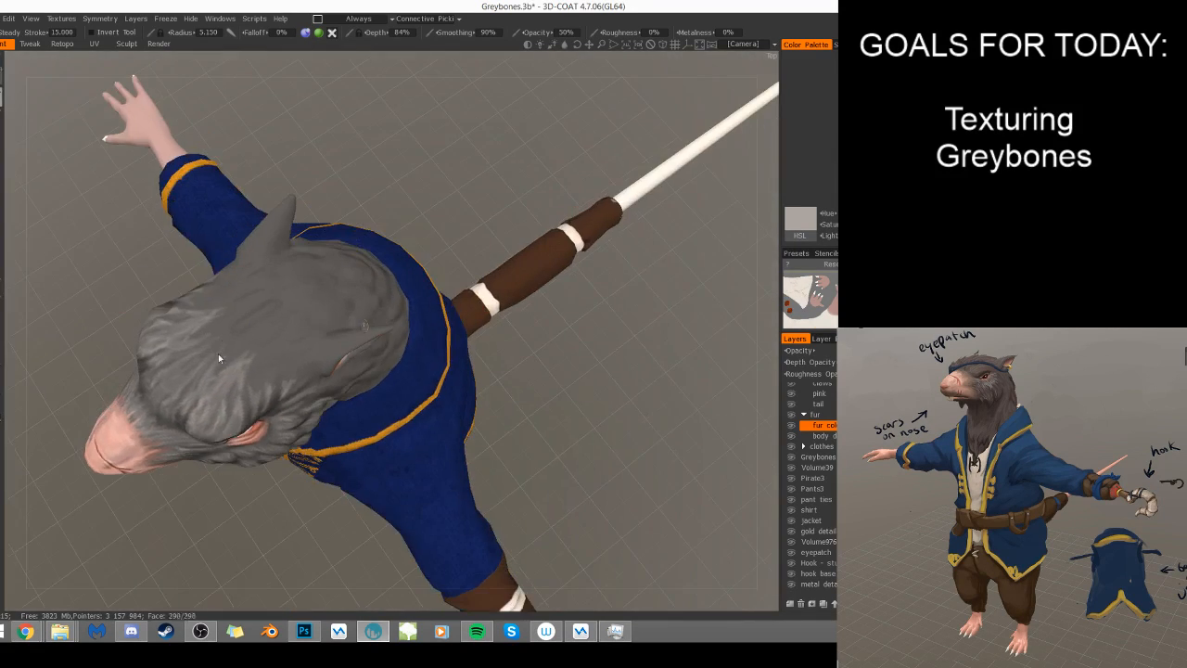
left_click_drag(213, 334, 202, 350)
mouse_move(228, 353)
left_mouse_down()
mouse_move(216, 371)
mouse_move(199, 356)
mouse_move(205, 373)
mouse_move(225, 356)
mouse_move(197, 354)
mouse_move(218, 385)
left_mouse_up()
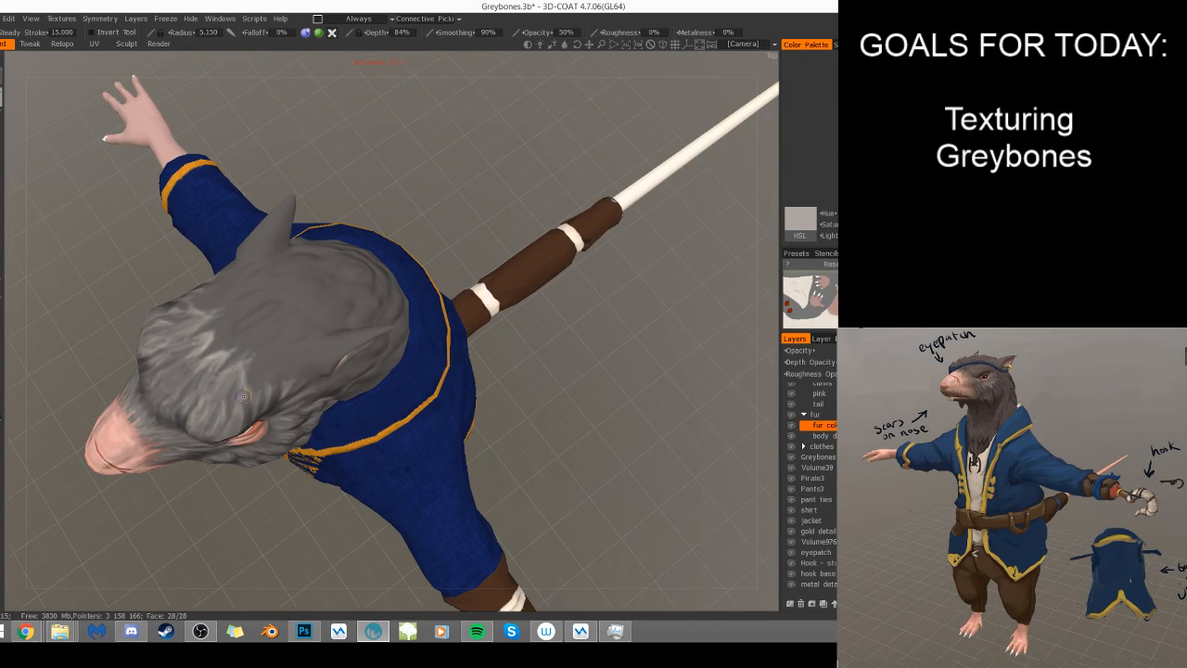
left_click_drag(492, 393, 478, 282)
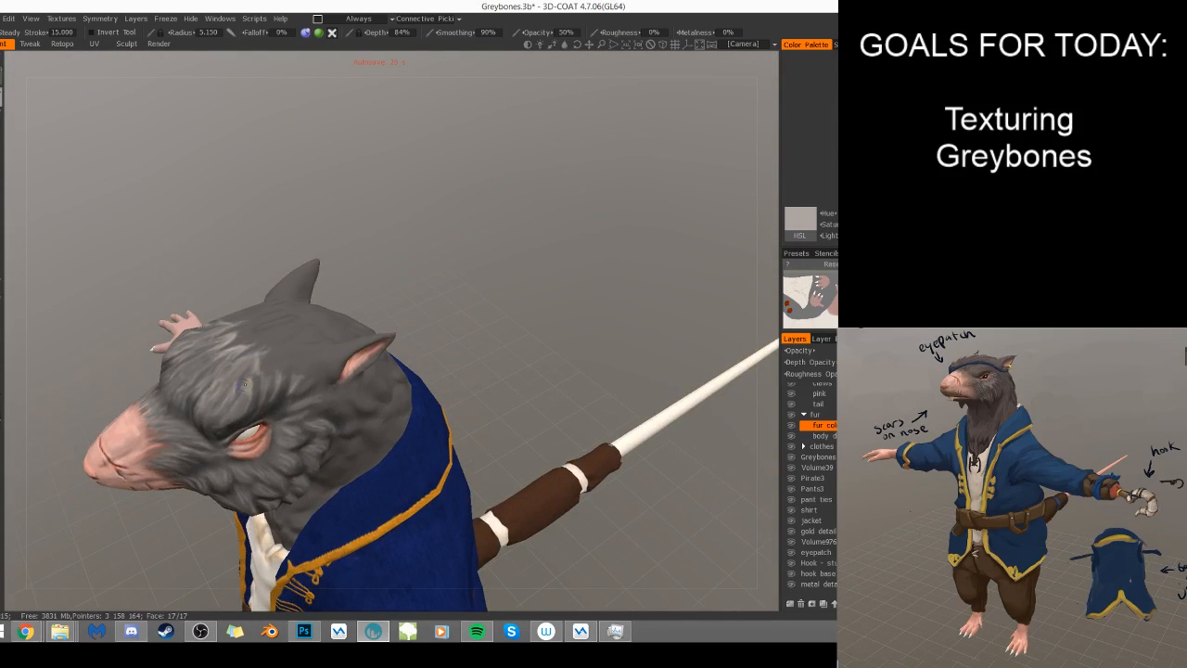
mouse_move(265, 379)
left_mouse_down()
mouse_move(265, 397)
mouse_move(281, 379)
mouse_move(275, 395)
left_mouse_up()
left_click_drag(301, 445, 314, 374, "alt")
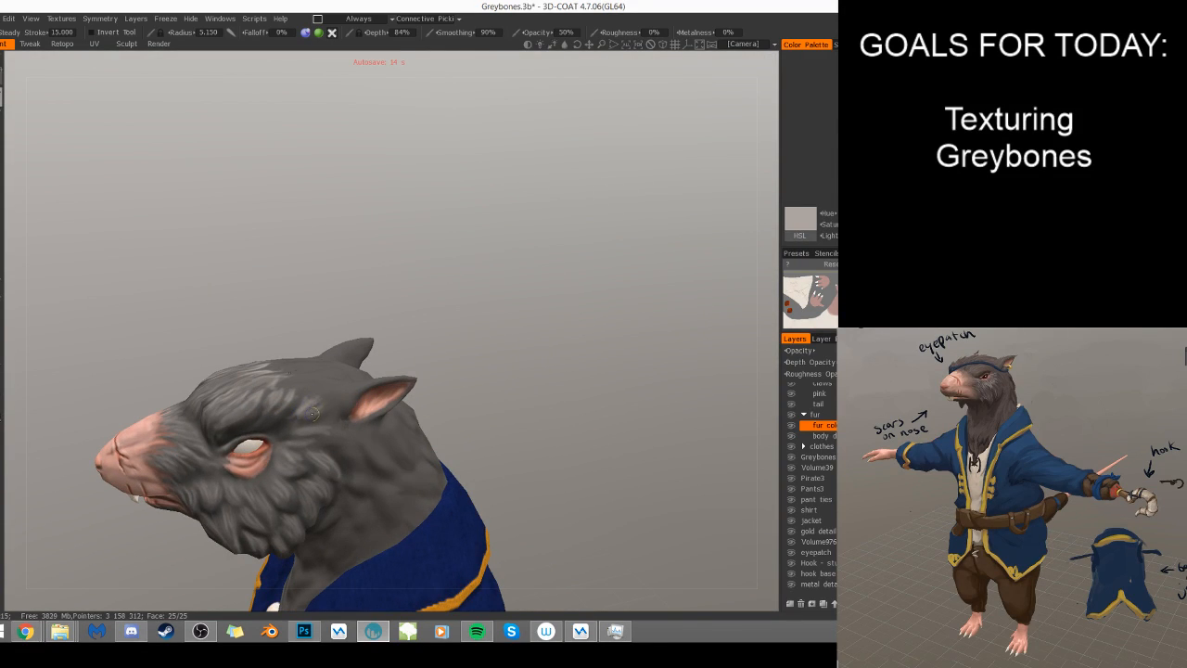
- Switch to dark gray and shade the fur between the brow, ear and rear cheek with a brush radius of about 11
key("v")
right_click_drag(287, 385, 306, 384)
left_click_drag(488, 318, 459, 460)
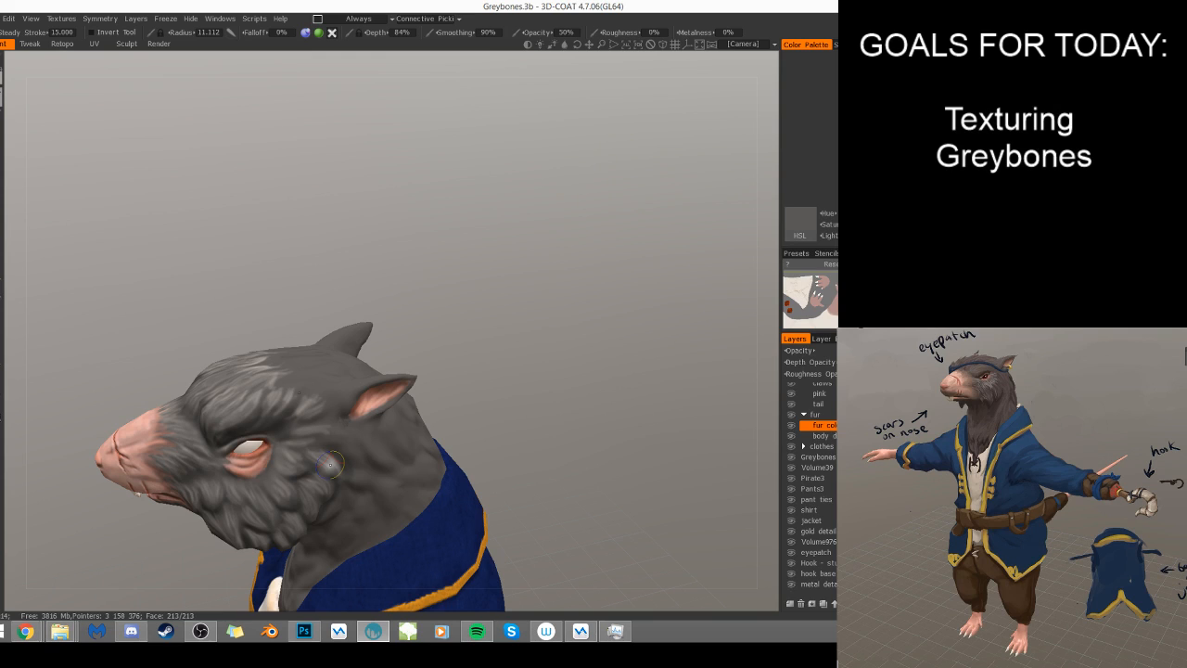
mouse_move(313, 380)
left_mouse_down("alt")
mouse_move(309, 418)
mouse_move(330, 437)
left_mouse_up("alt")
key("bracketright")
key("bracketright")
key("bracketright")
key("bracketleft")
key("bracketleft")
key("bracketleft")
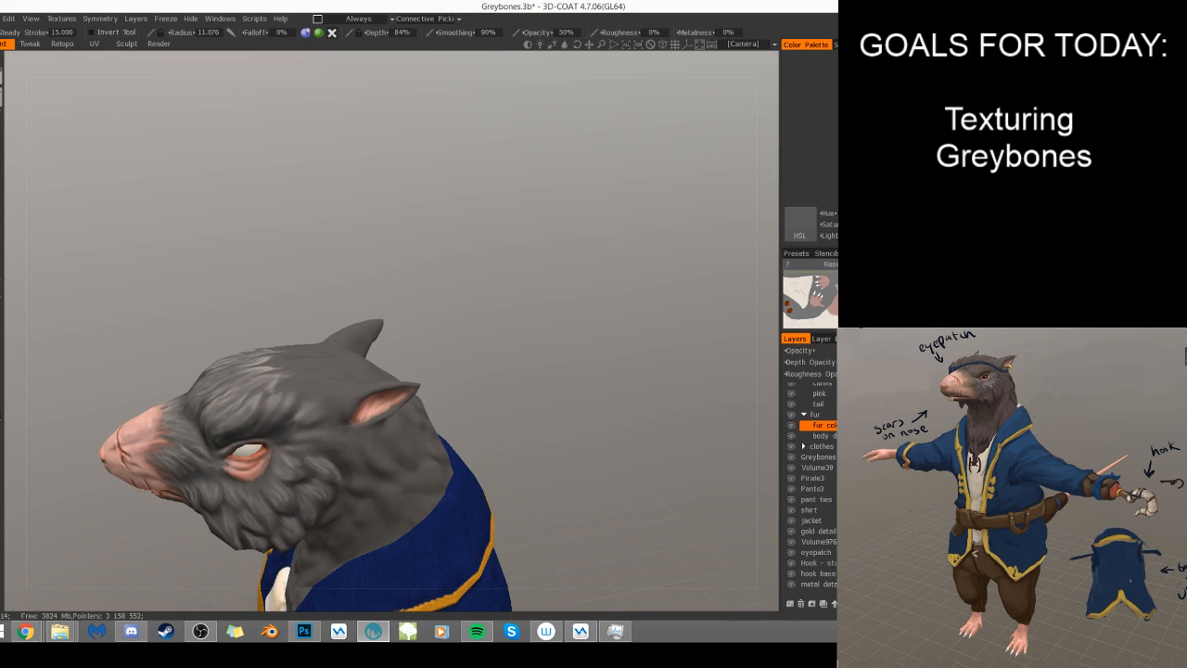
left_click_drag(293, 394, 278, 416, "alt")
- Reduce the brush radius to about 4 and paint dark gray gaps between the light strands on the forehead
key("bracketleft")
key("bracketleft")
key("bracketleft")
key("bracketleft")
key("bracketleft")
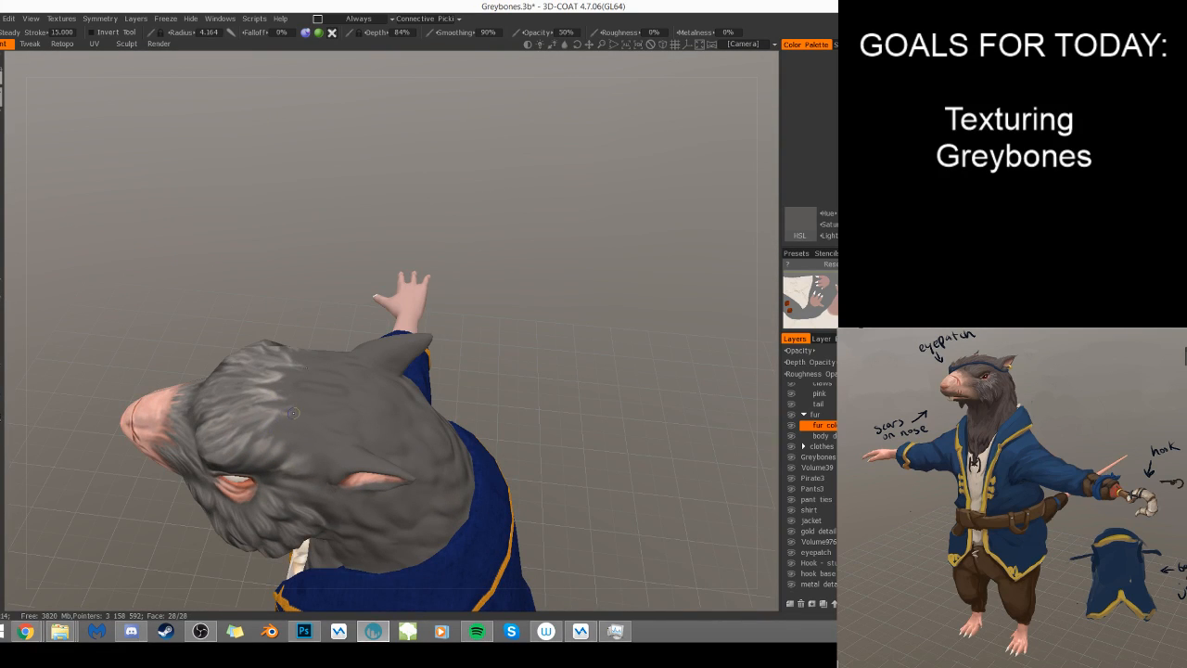
left_click_drag(270, 406, 348, 339, "alt")
left_click_drag(197, 379, 205, 358)
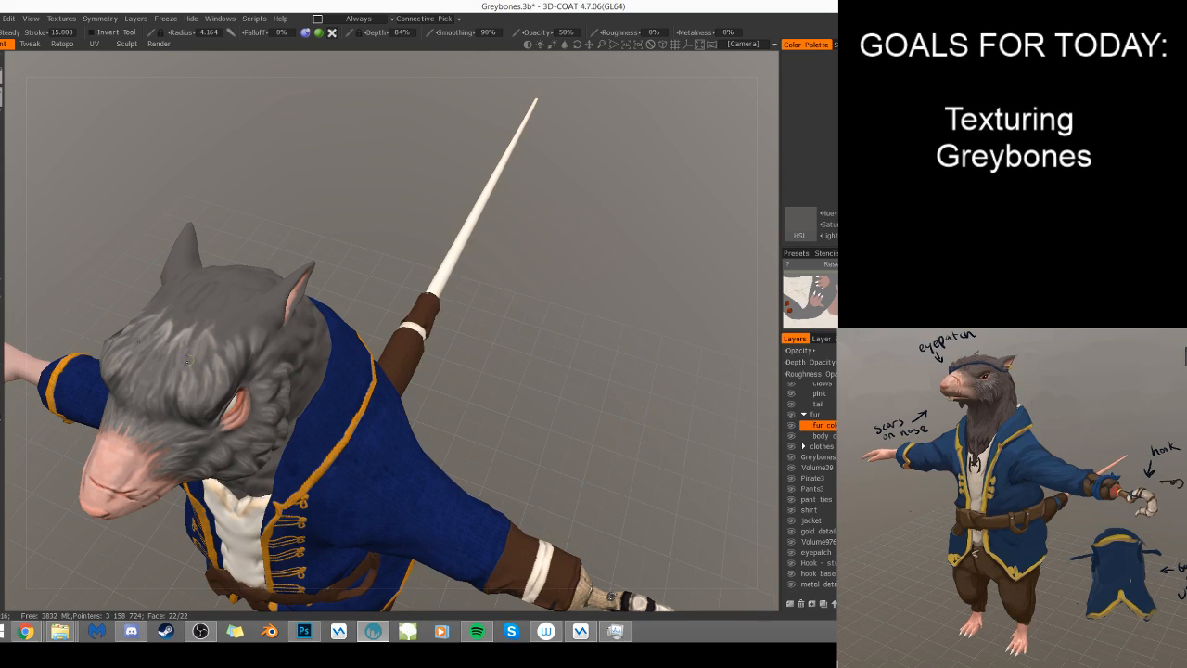
mouse_move(162, 387)
left_mouse_down()
mouse_move(157, 371)
mouse_move(209, 357)
left_mouse_up()
left_click_drag(188, 360, 205, 335)
right_click_drag(218, 324, 210, 322)
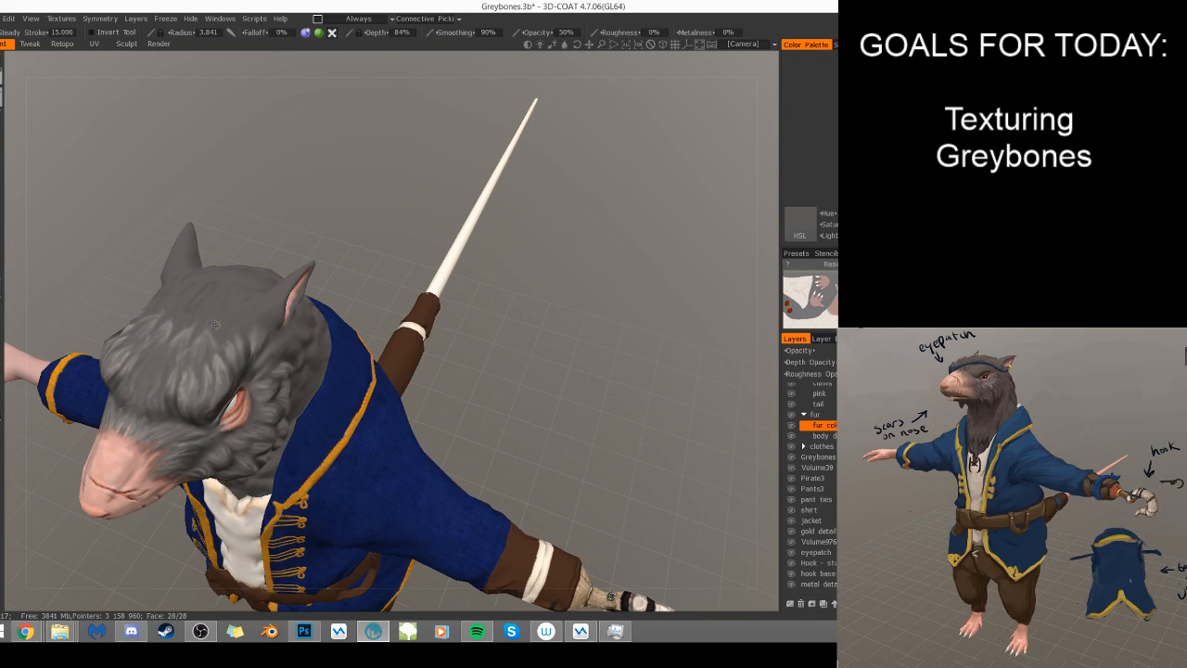
- Hide the fur color layer, add a new layer above the body detail layer, and set its roughness opacity to 0
left_click_drag(363, 233, 488, 363)
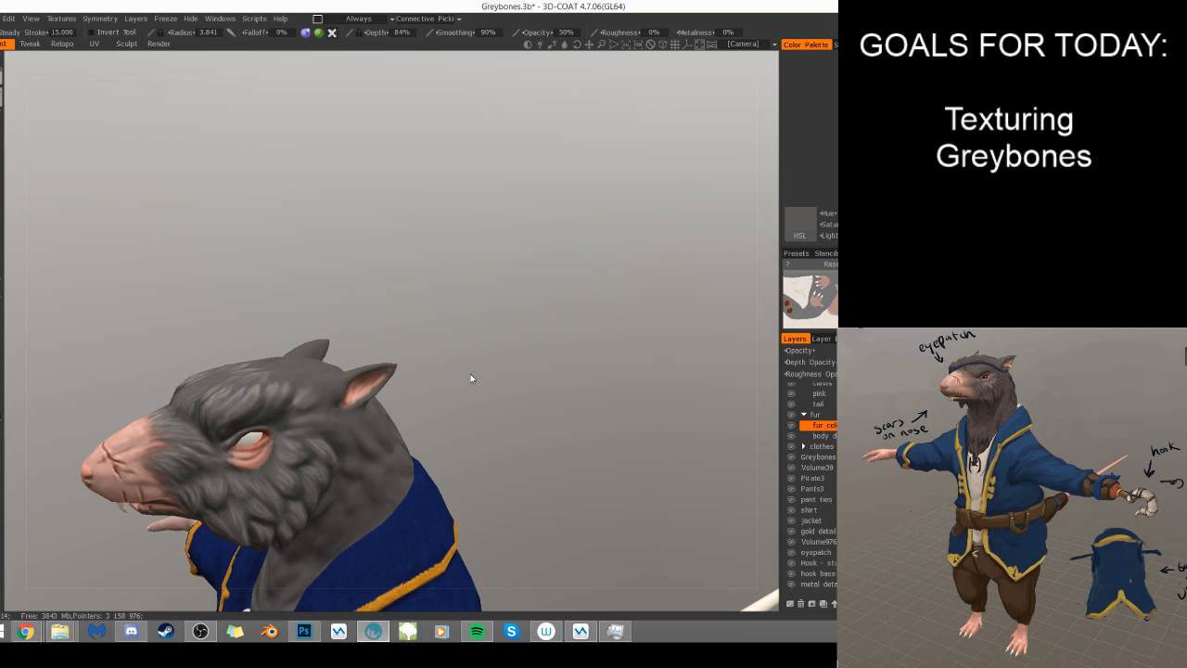
middle_click_drag(367, 461, 439, 258, "alt")
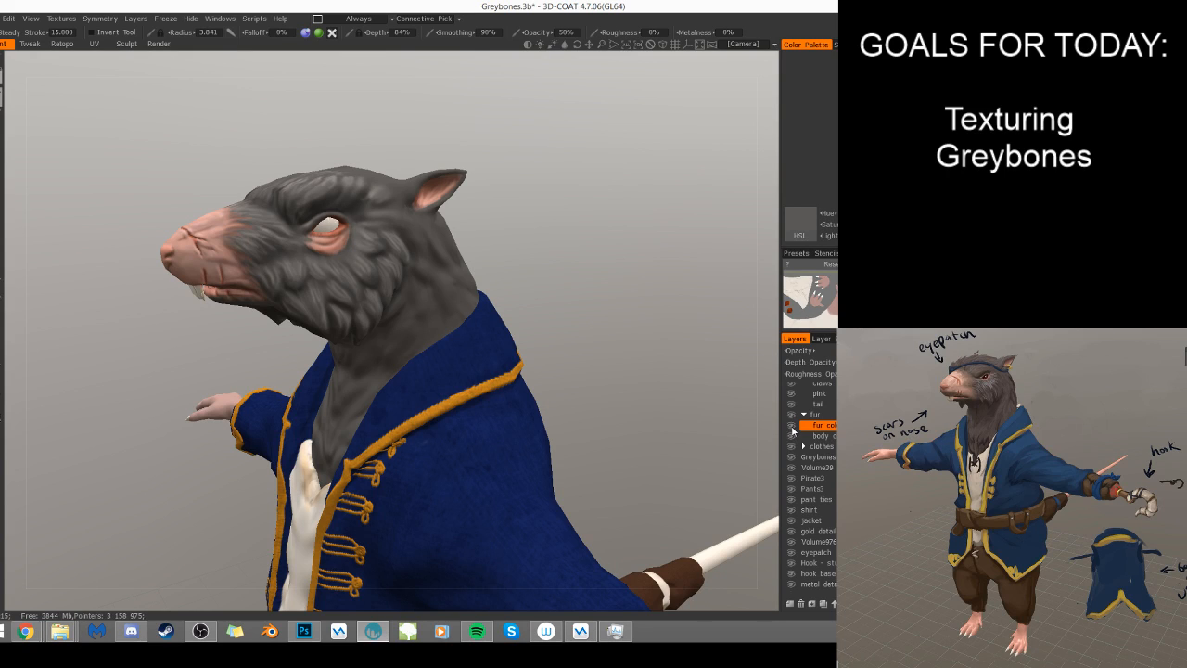
left_click(791, 425)
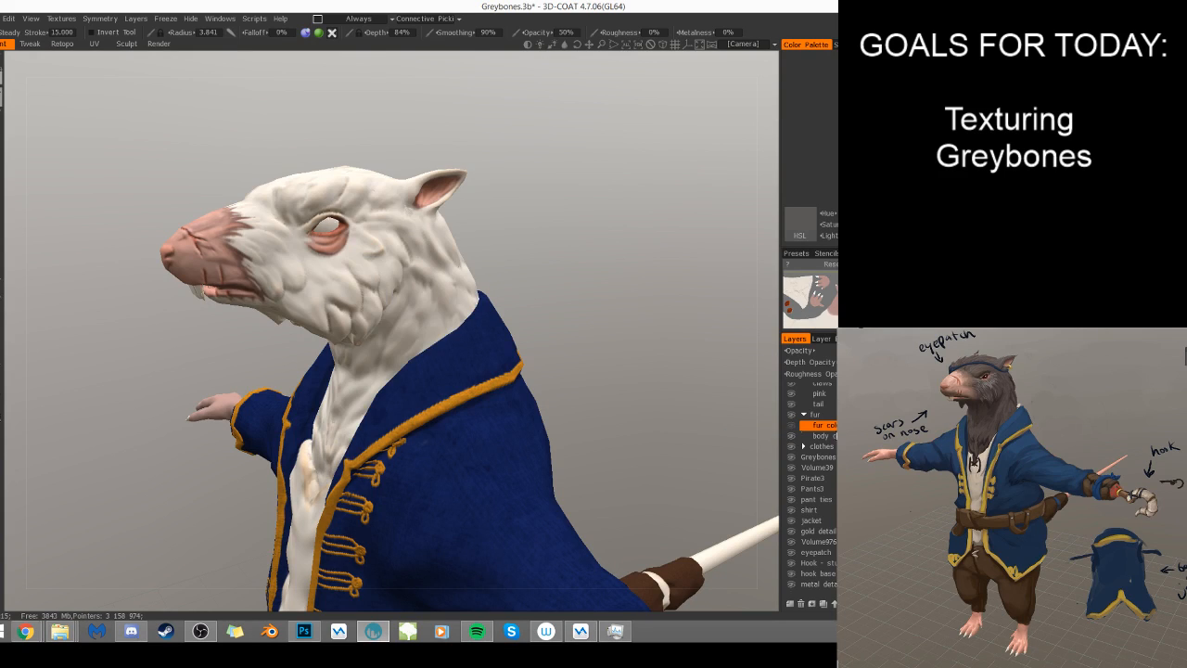
left_click(828, 435)
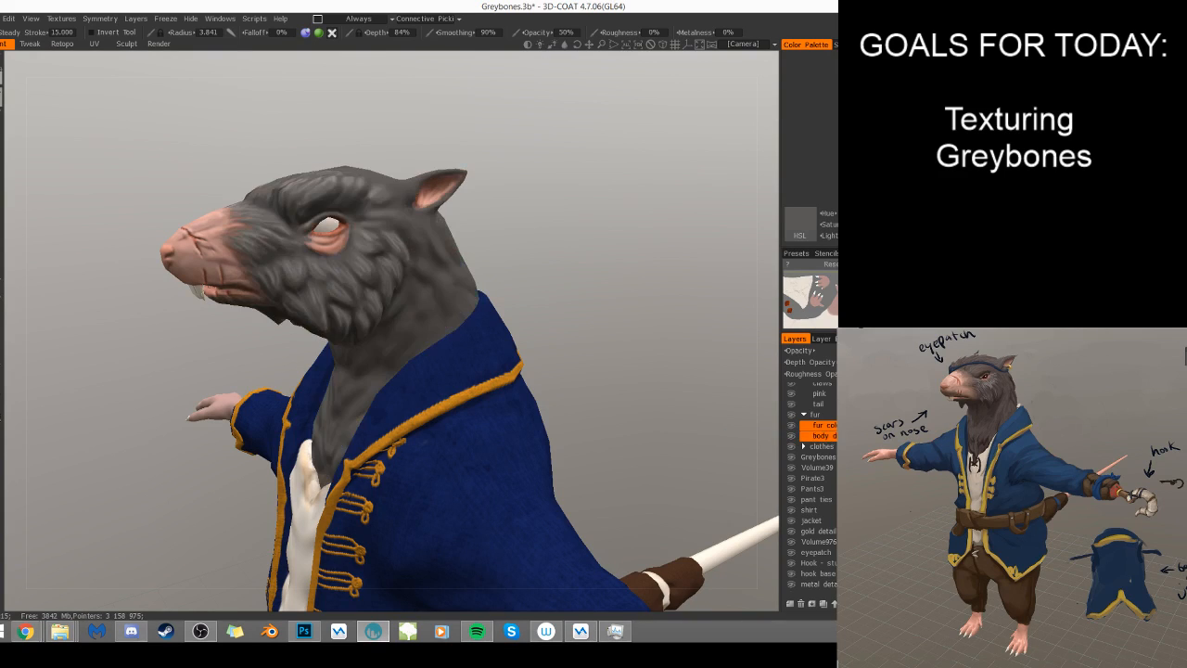
left_click(790, 604)
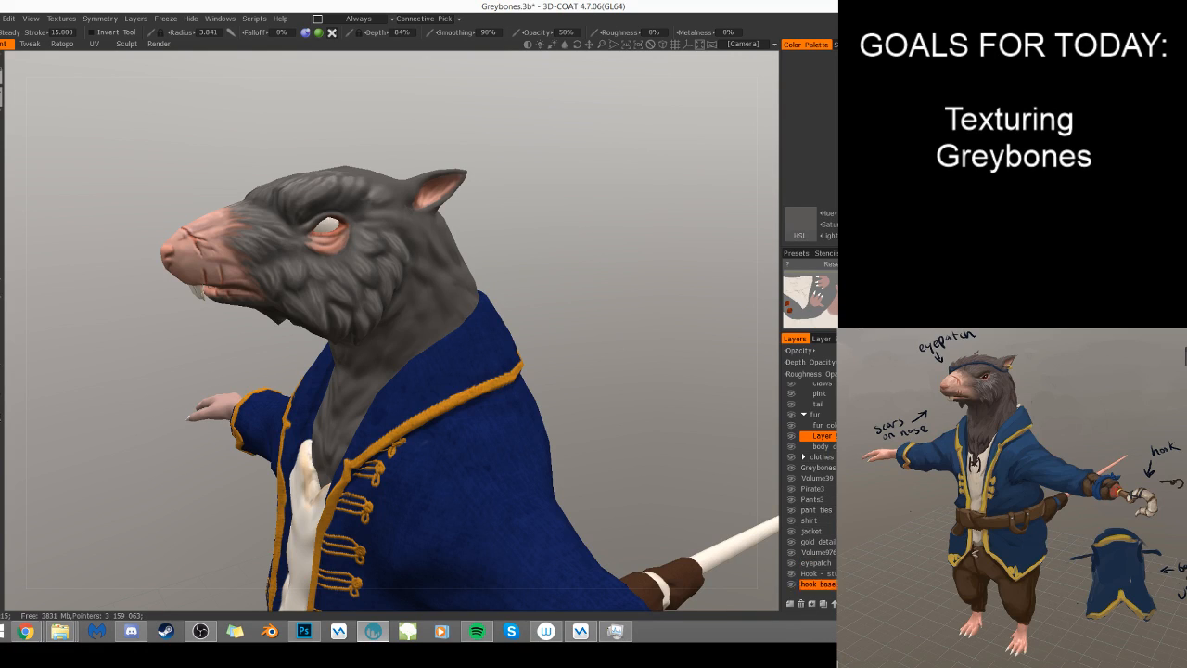
left_click(831, 361)
key("Return")
left_click(831, 374)
type("0")
key("Return")
left_click(816, 436)
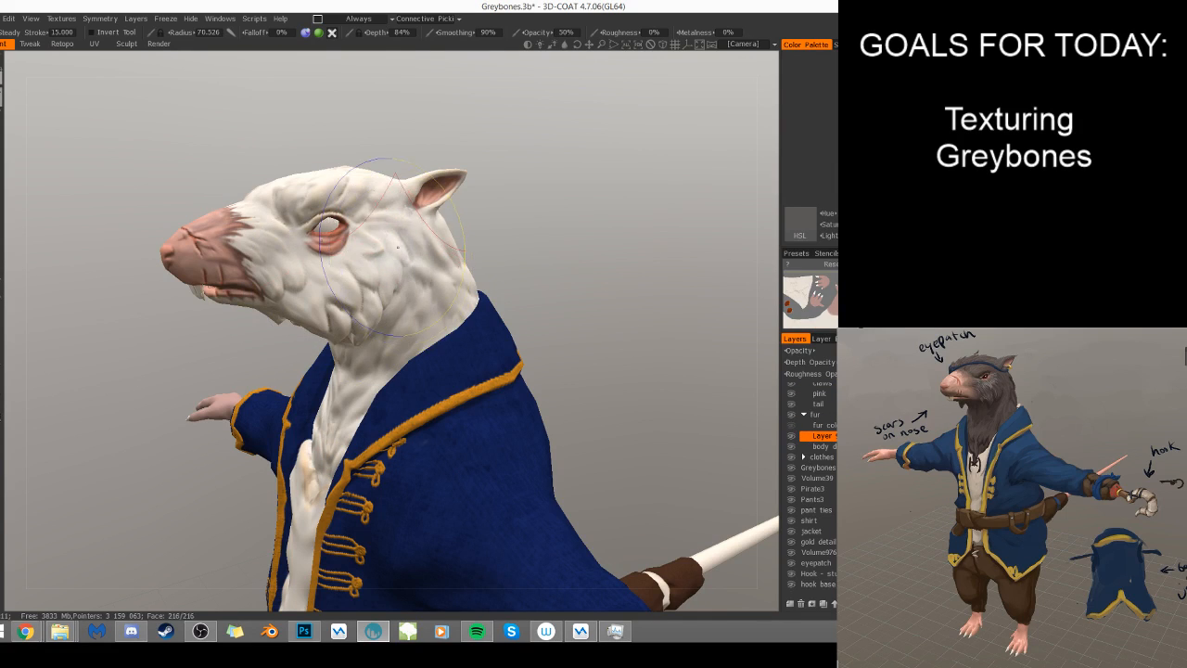
- Cover the head, neck and ears' fur with dark gray on the new layer using 0% depth and 100% opacity
mouse_move(364, 196)
left_mouse_down()
mouse_move(225, 185)
mouse_move(264, 251)
mouse_move(260, 213)
mouse_move(278, 279)
mouse_move(315, 306)
mouse_move(371, 227)
mouse_move(408, 269)
mouse_move(422, 316)
mouse_move(368, 379)
mouse_move(357, 436)
mouse_move(343, 408)
mouse_move(371, 315)
mouse_move(231, 301)
left_mouse_up()
left_click_drag(542, 277, 556, 297)
mouse_move(188, 345)
left_mouse_down()
mouse_move(167, 352)
mouse_move(190, 389)
mouse_move(223, 357)
mouse_move(252, 376)
mouse_move(166, 519)
left_mouse_up()
mouse_move(443, 343)
left_mouse_down()
mouse_move(369, 317)
mouse_move(318, 349)
mouse_move(354, 338)
left_mouse_up()
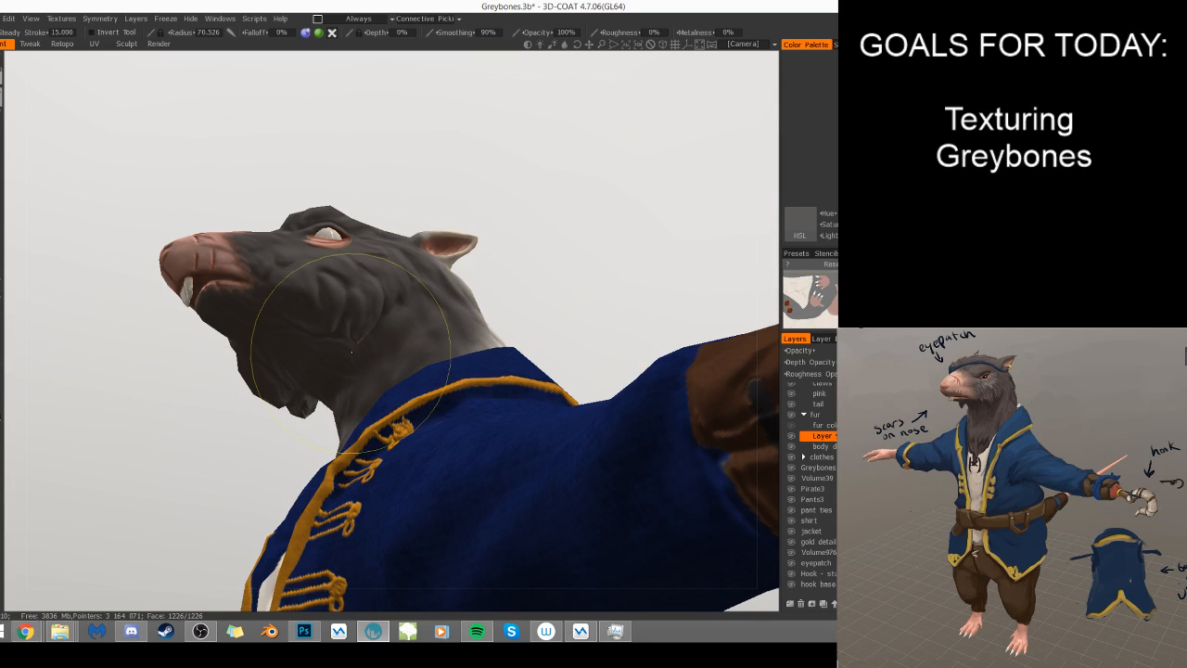
scroll(495, 273, "down", 5)
mouse_move(495, 273)
left_mouse_down()
mouse_move(615, 355)
mouse_move(691, 376)
left_mouse_up()
mouse_move(467, 291)
left_mouse_down()
mouse_move(408, 301)
mouse_move(395, 262)
mouse_move(380, 274)
mouse_move(441, 371)
mouse_move(399, 394)
mouse_move(414, 389)
mouse_move(458, 280)
left_mouse_up()
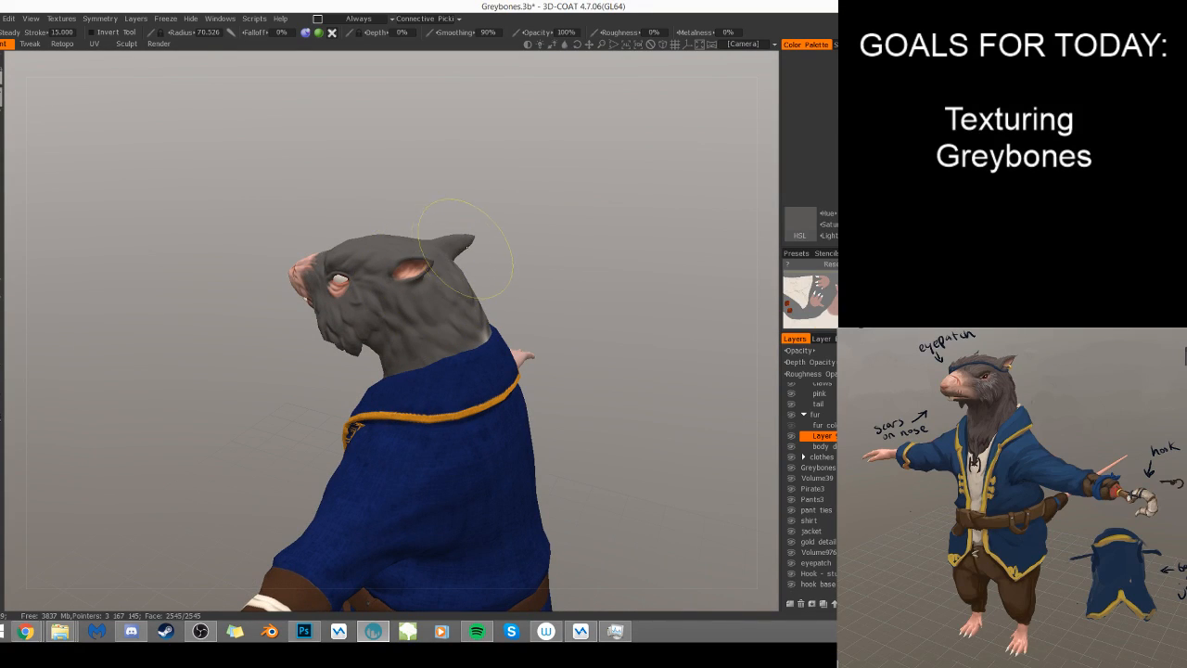
mouse_move(527, 276)
left_mouse_down()
mouse_move(434, 270)
mouse_move(522, 305)
mouse_move(572, 219)
mouse_move(554, 350)
left_mouse_up()
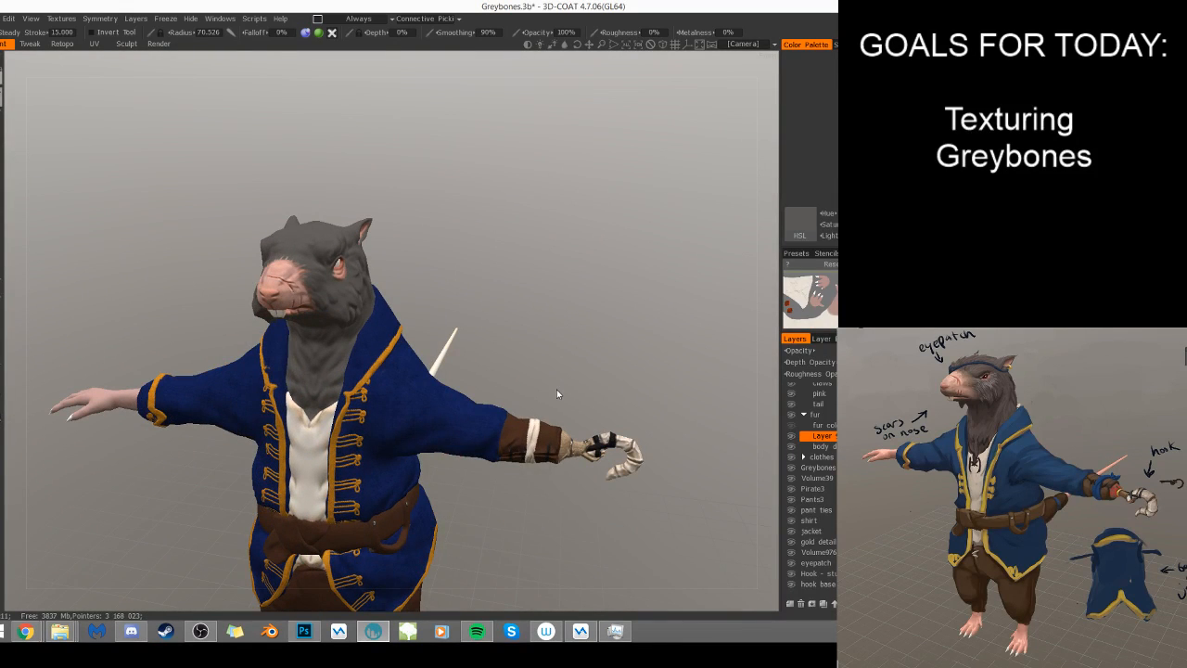
- Show the fur color layer again and inspect the head fur over the new dark gray base
left_click(794, 433)
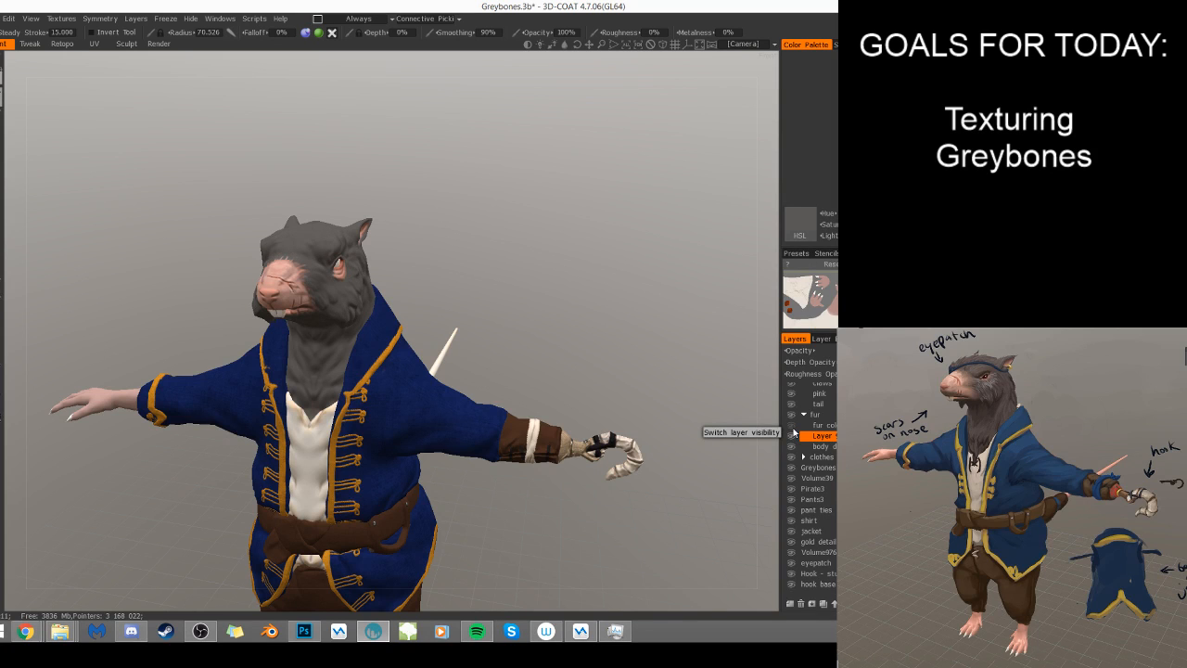
left_click(793, 429)
right_click_drag(466, 298, 660, 286)
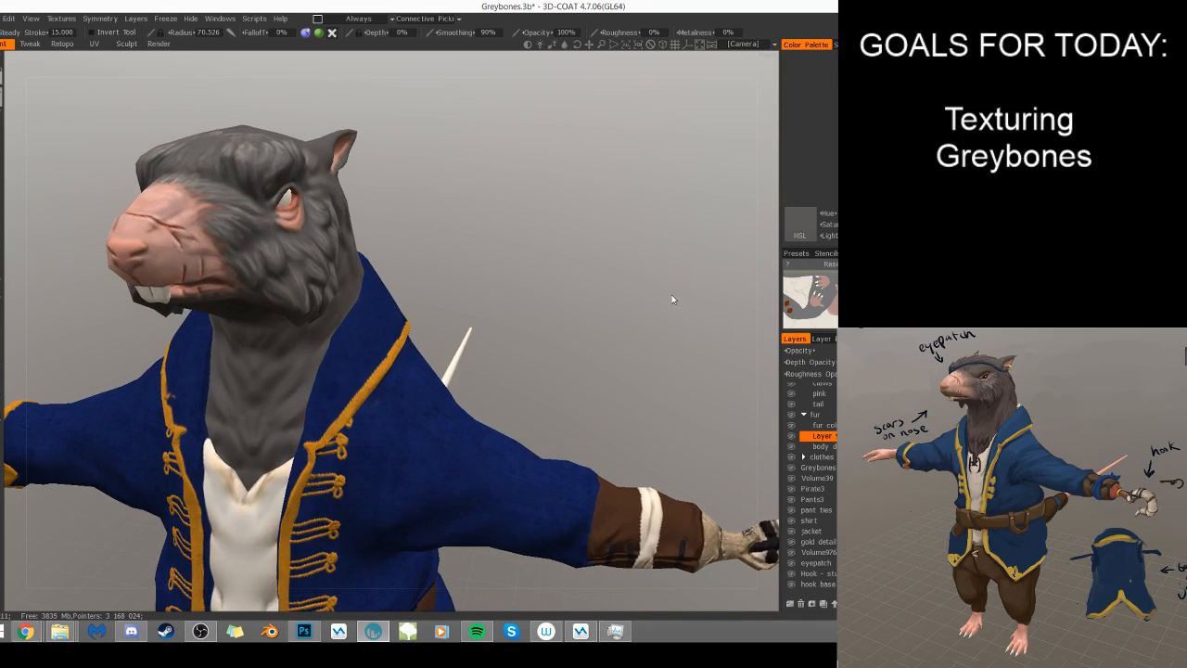
middle_click_drag(660, 287, 721, 325)
left_click_drag(720, 325, 659, 314)
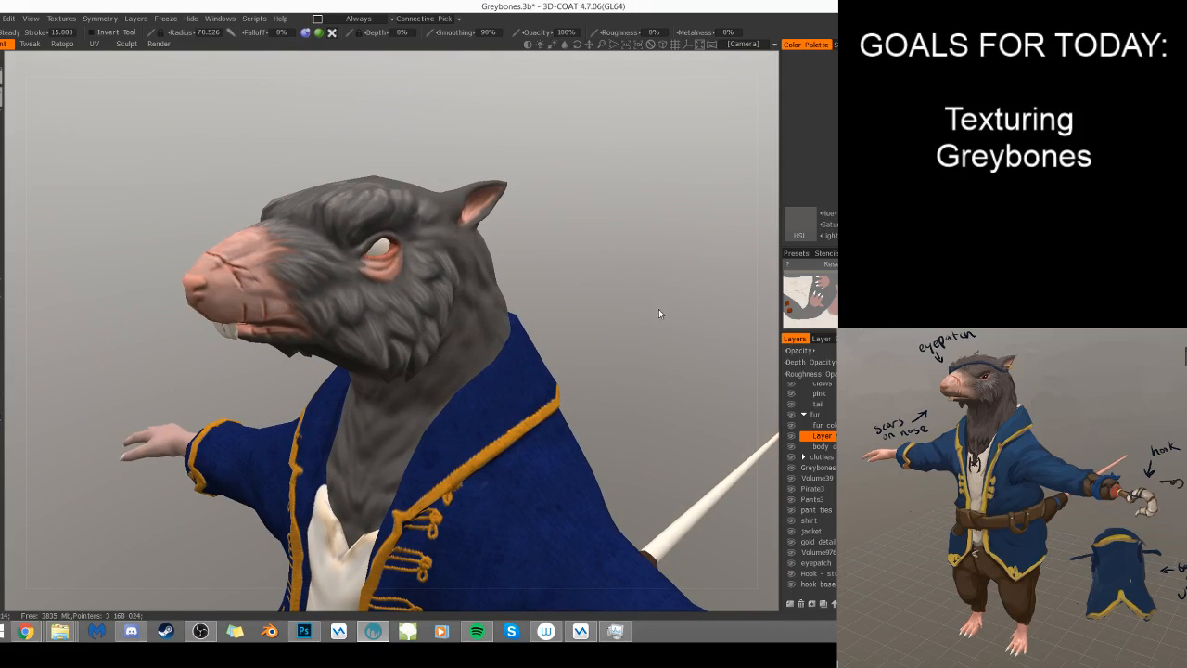
- On the body detail layer, carve wrinkles under the eye and raised fur strands behind the muzzle at 26% depth
left_click(833, 448)
right_click_drag(386, 312, 343, 309)
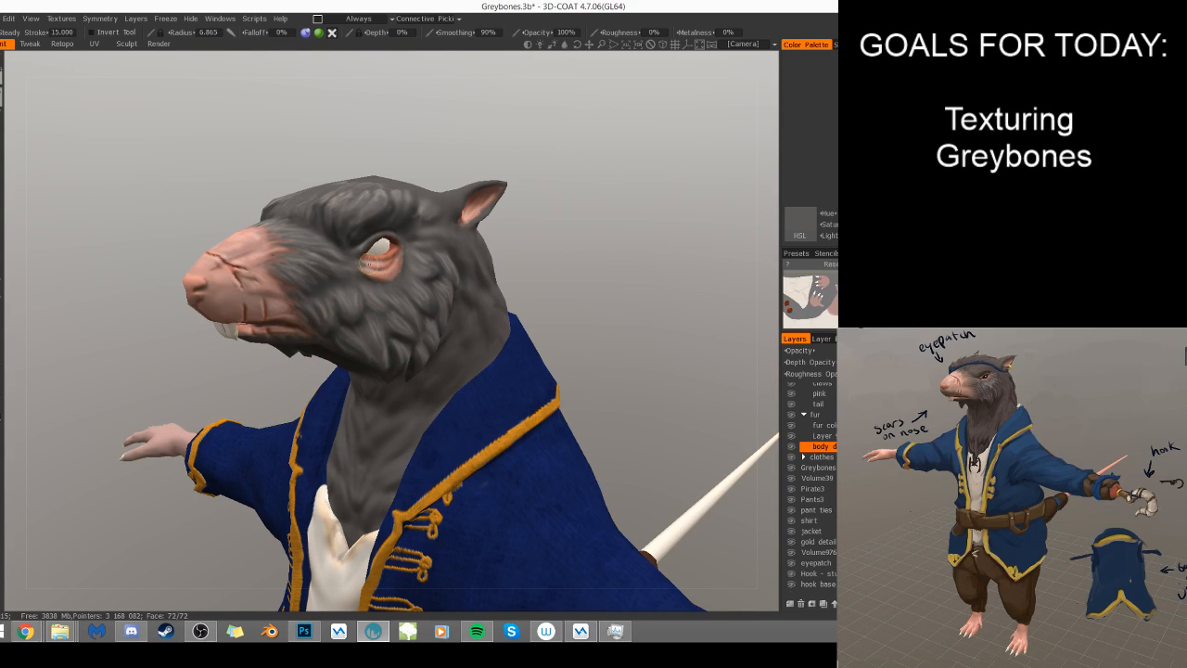
mouse_move(383, 264)
left_mouse_down()
mouse_move(363, 271)
mouse_move(383, 276)
mouse_move(400, 256)
mouse_move(358, 250)
mouse_move(375, 239)
left_mouse_up()
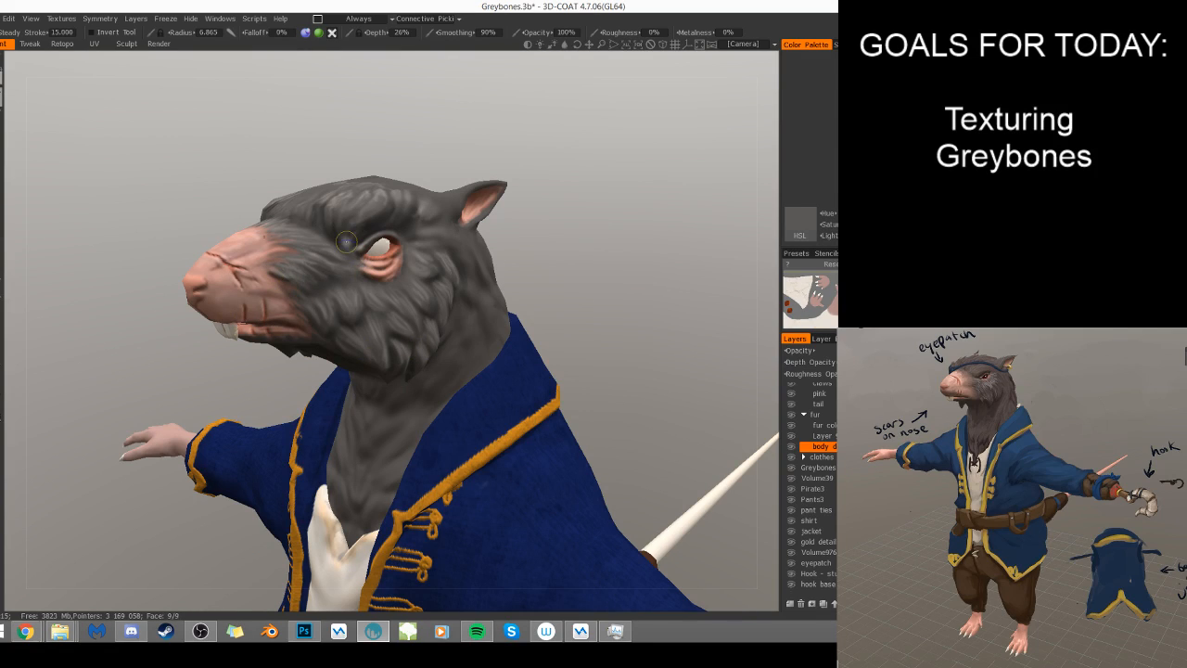
right_click_drag(285, 284, 280, 283)
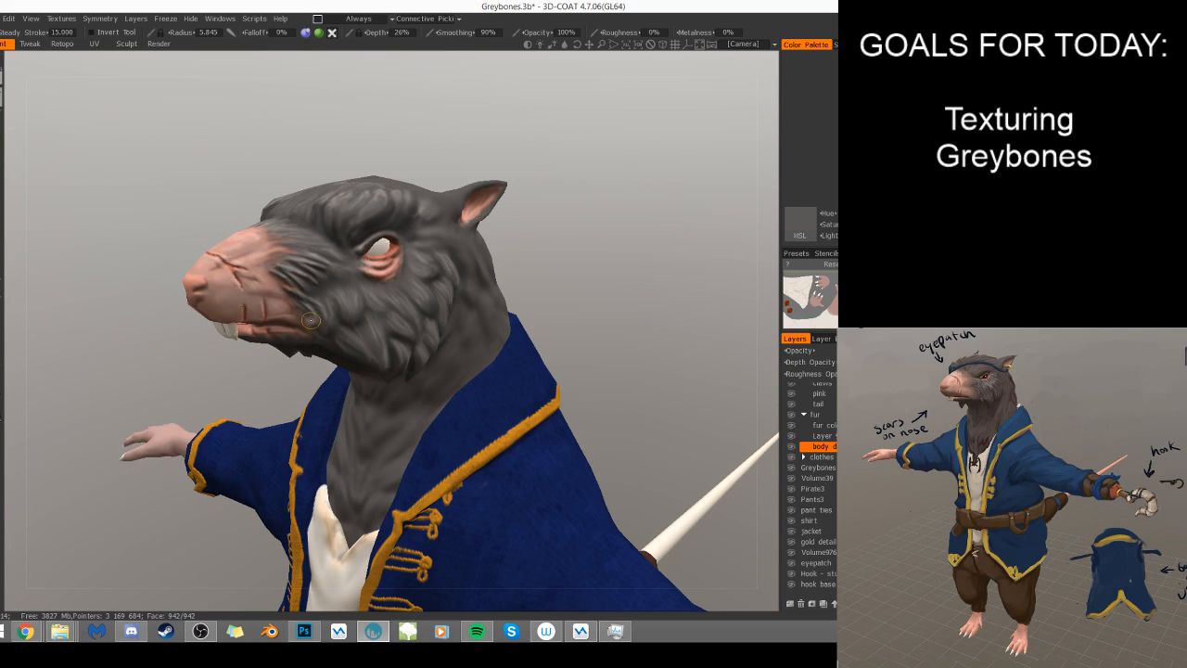
left_click_drag(570, 269, 558, 185)
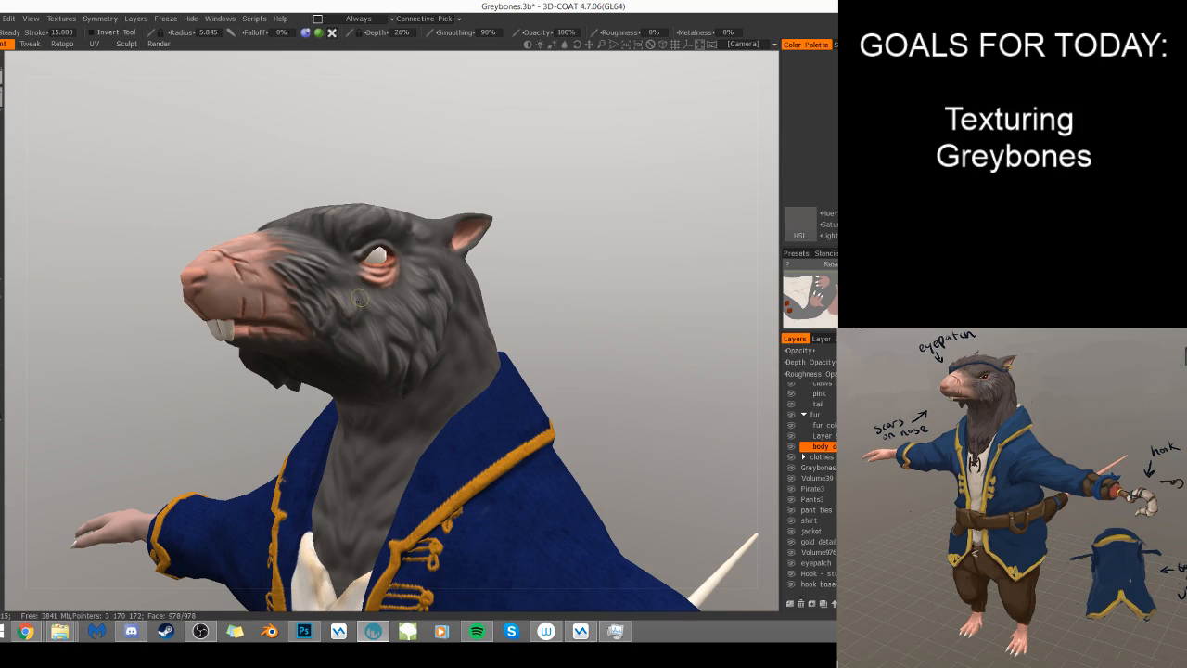
- Carve raised fur strands across the cheek and jaw on the body detail layer at 52% depth
left_click_drag(584, 253, 532, 281)
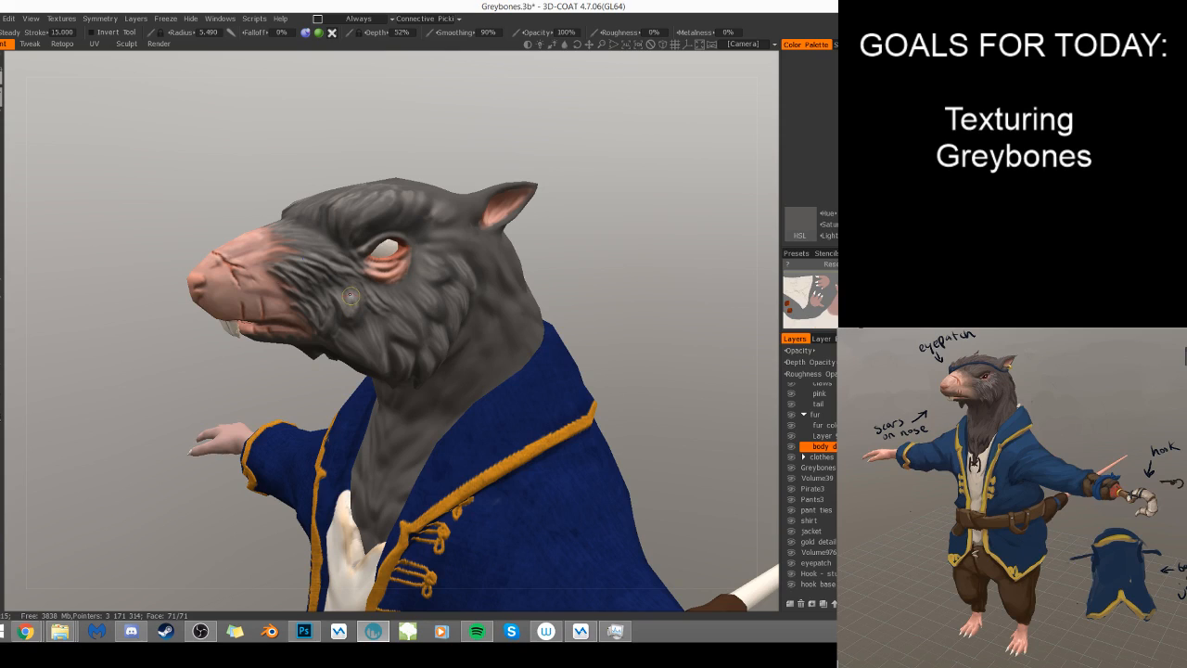
left_click_drag(348, 294, 343, 316)
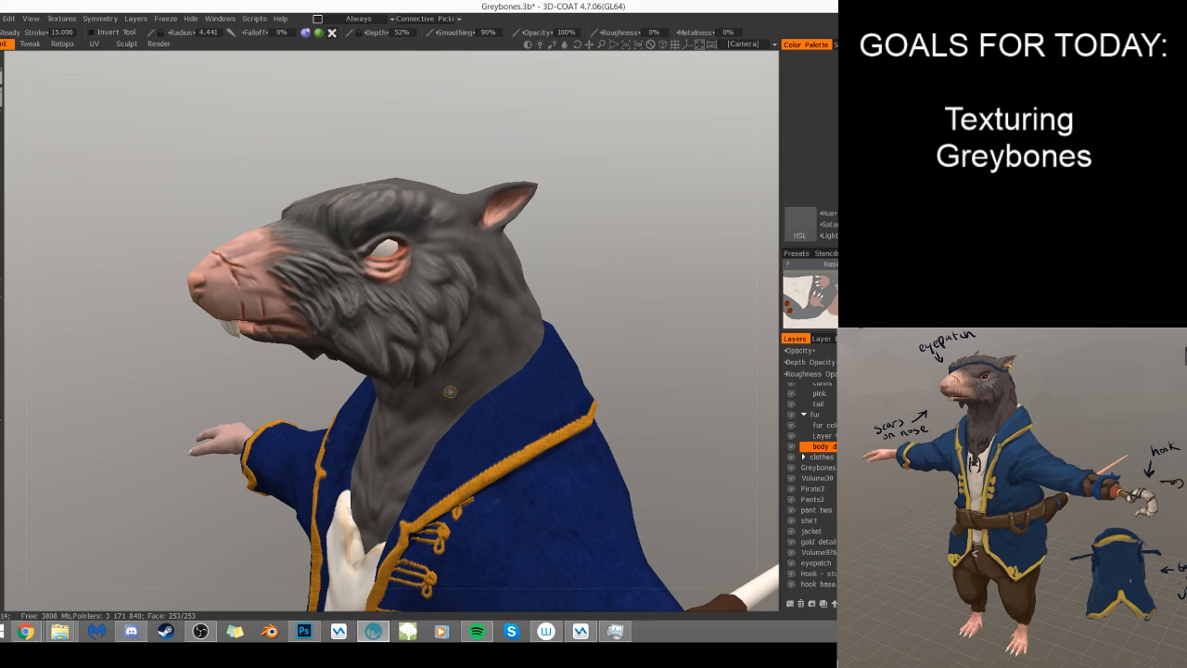
mouse_move(603, 299)
left_mouse_down()
mouse_move(622, 288)
mouse_move(589, 280)
left_mouse_up()
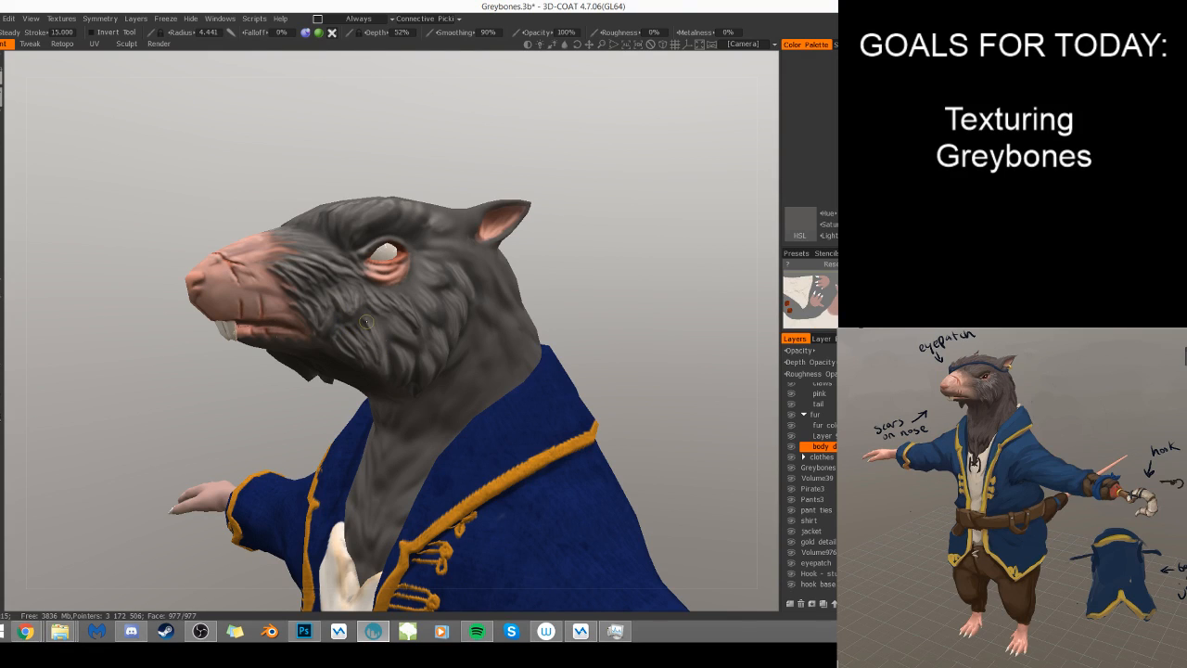
left_click_drag(570, 282, 520, 276)
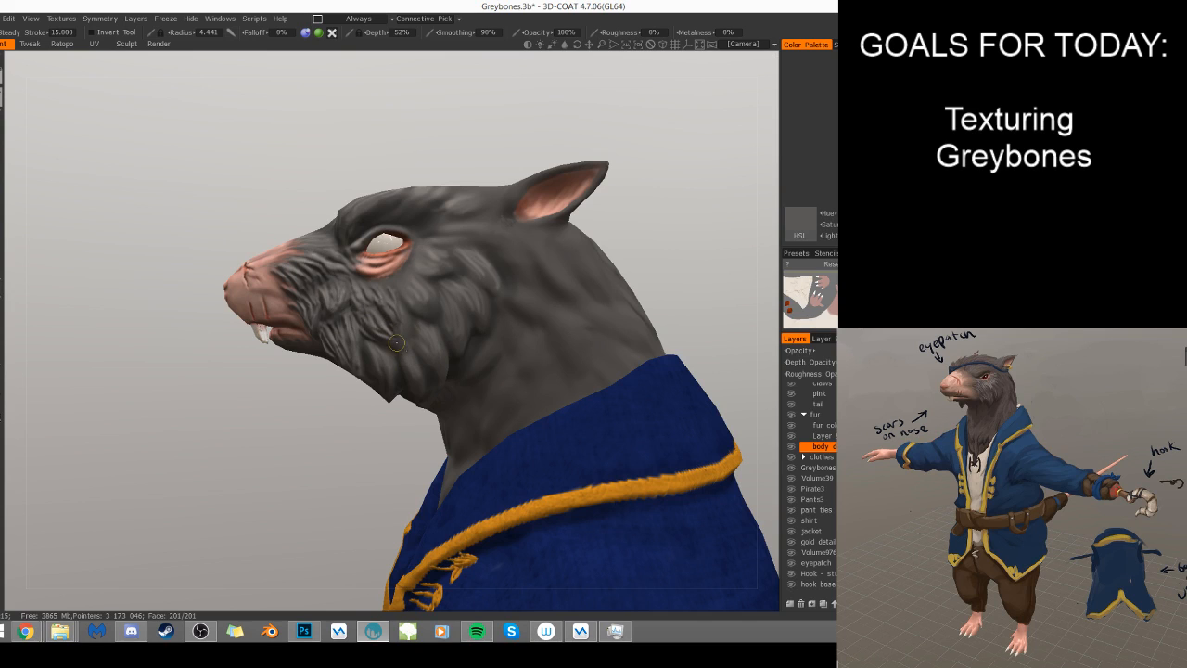
left_click_drag(439, 440, 483, 382, "alt")
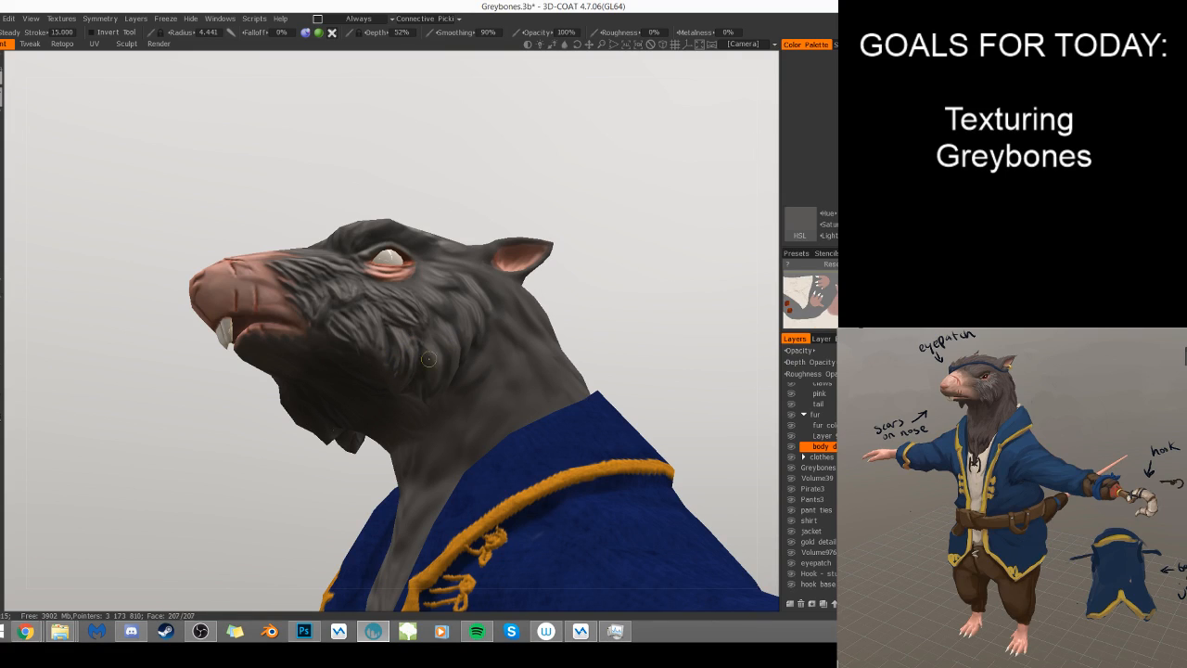
left_click_drag(436, 372, 413, 348, "alt")
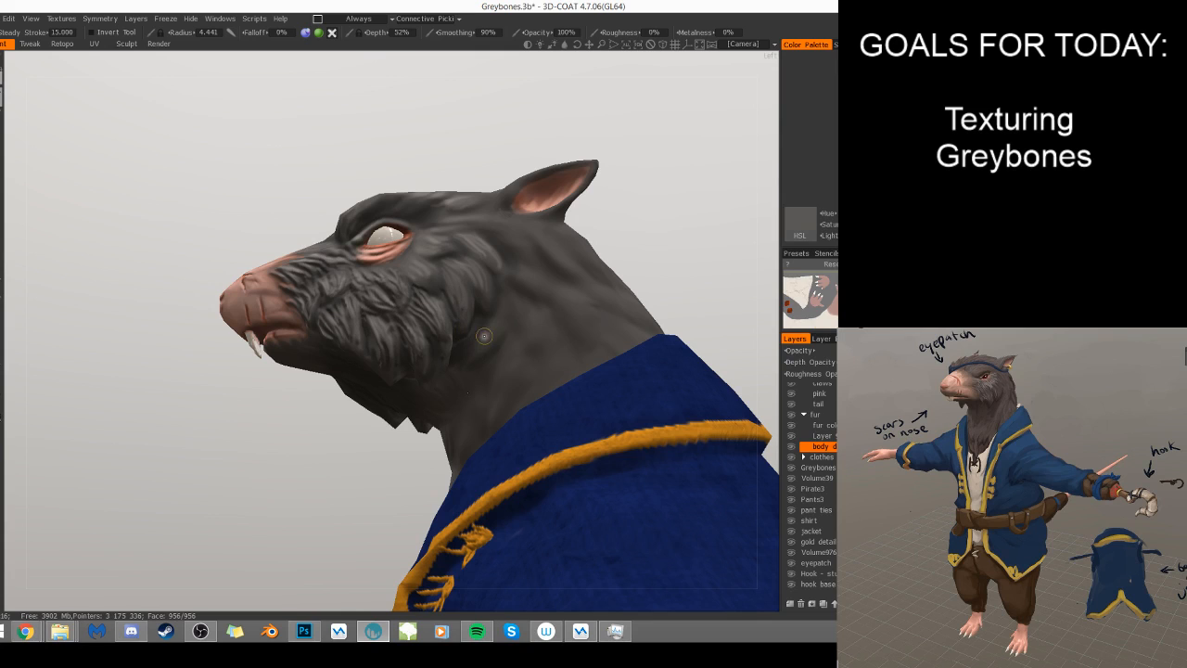
mouse_move(493, 325)
middle_mouse_down()
mouse_move(505, 361)
mouse_move(495, 324)
middle_mouse_up()
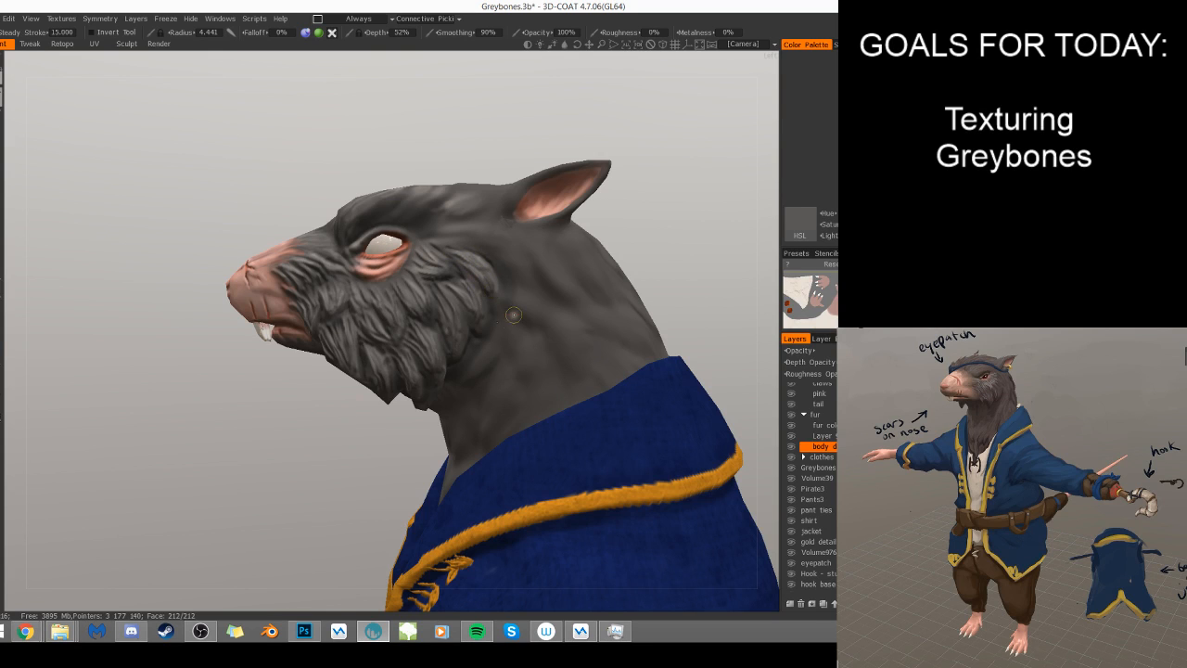
- Hide the body detail layer and show it again to compare the cheek with and without the carved strands
left_click_drag(337, 495, 311, 473)
left_click(792, 447)
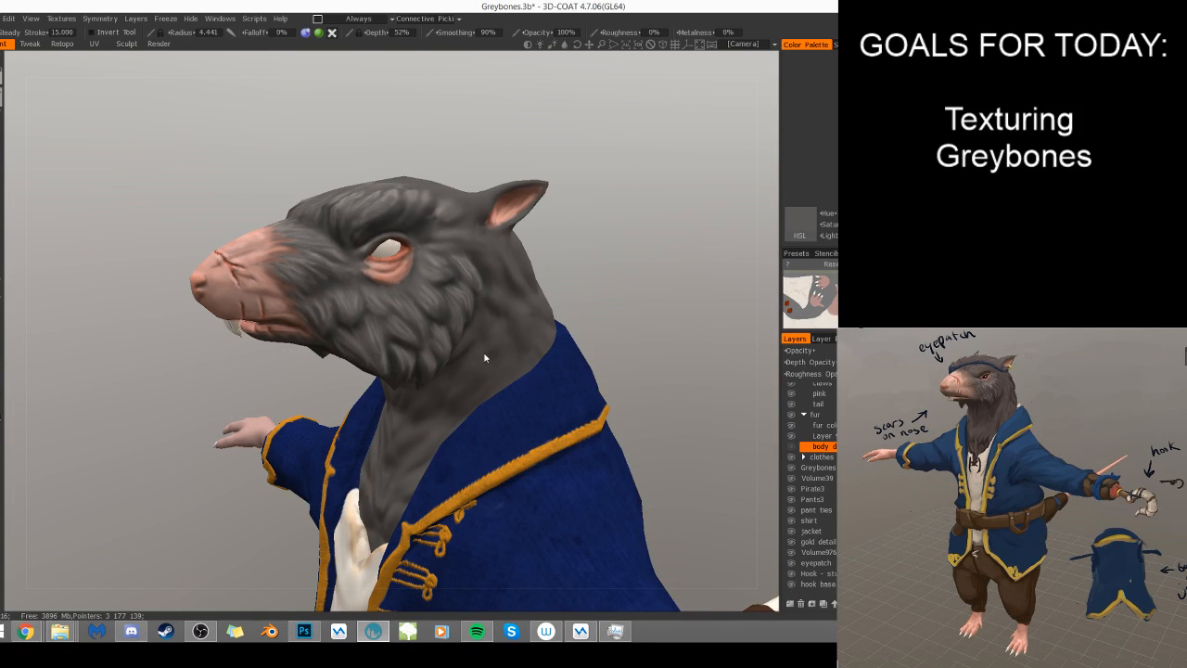
left_click_drag(628, 284, 542, 210)
left_click_drag(607, 307, 562, 262)
left_click(796, 447)
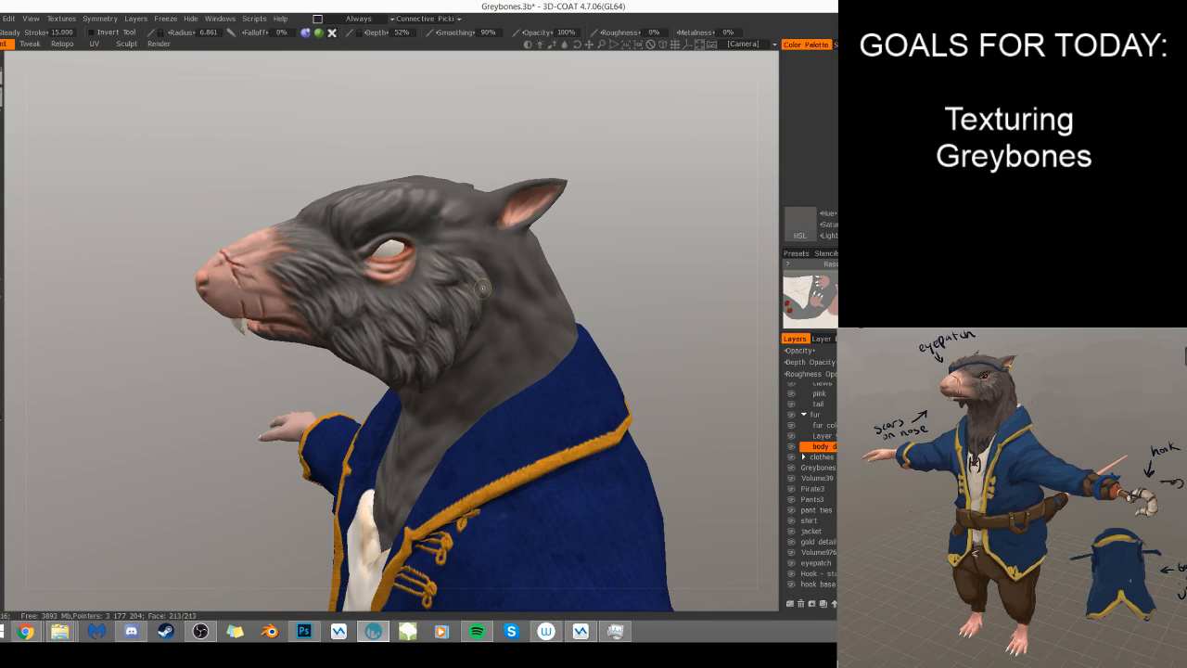
- Inspect the carved head fur from several angles, repeatedly switching the body detail layer's visibility for comparison
mouse_move(288, 265)
right_mouse_down()
mouse_move(307, 265)
mouse_move(284, 285)
right_mouse_up()
left_click_drag(555, 301, 583, 259)
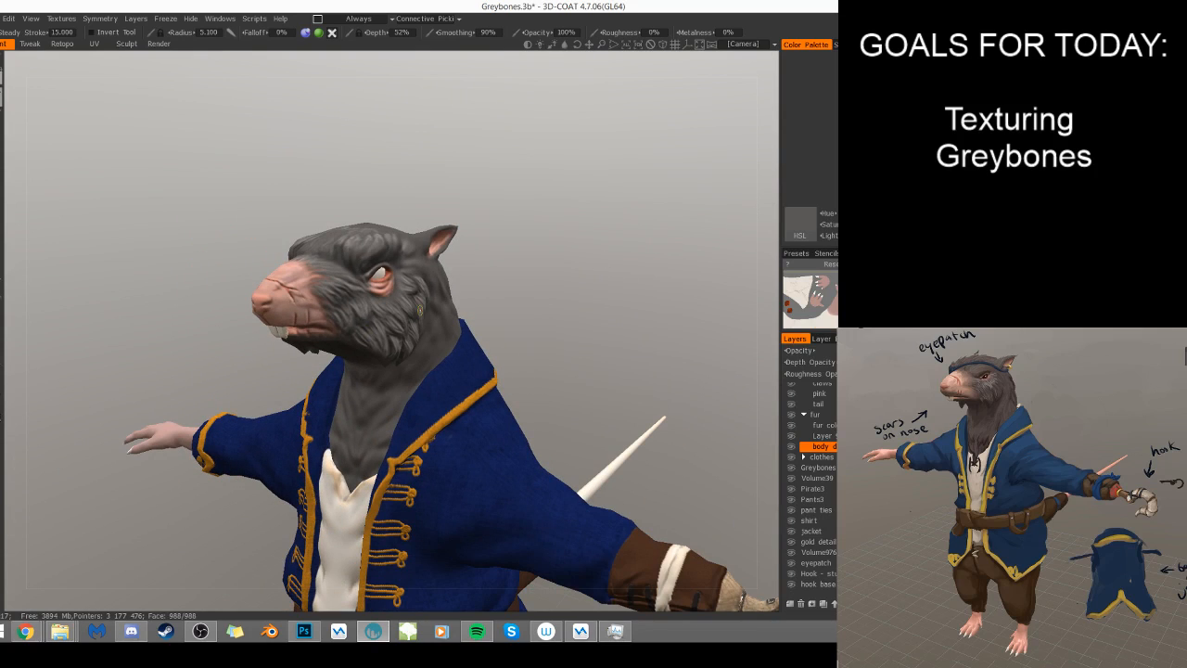
right_click_drag(535, 274, 514, 275)
left_click_drag(513, 274, 580, 278)
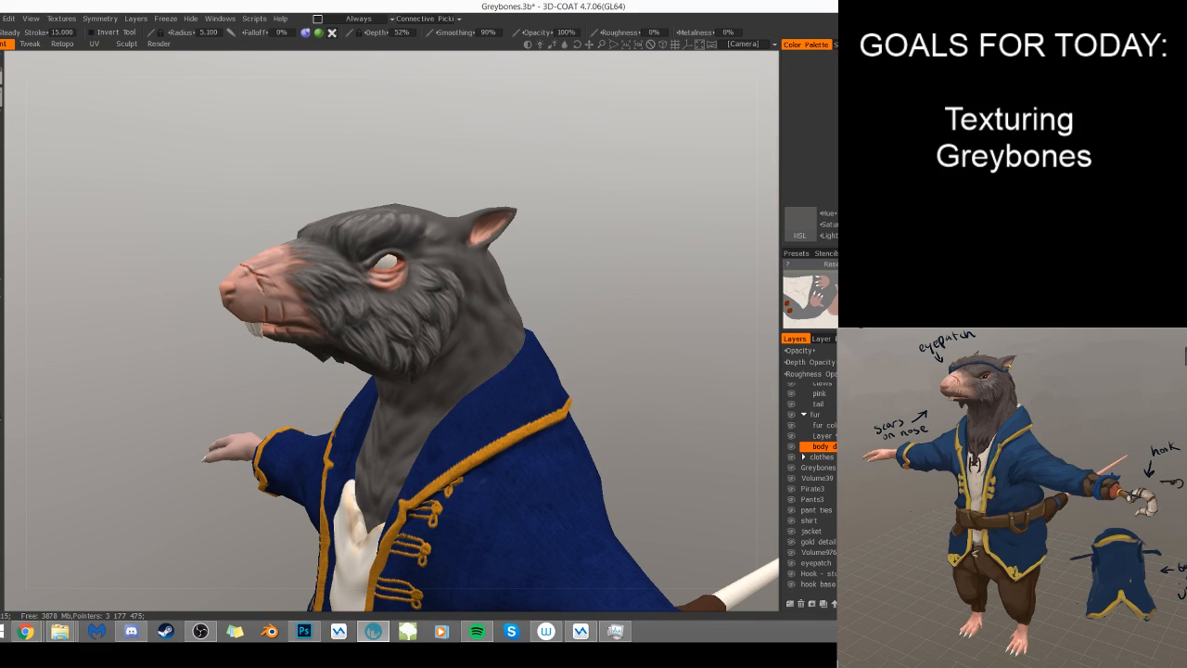
left_click_drag(635, 321, 697, 394)
left_click(794, 447)
left_click(794, 448)
left_click(794, 448)
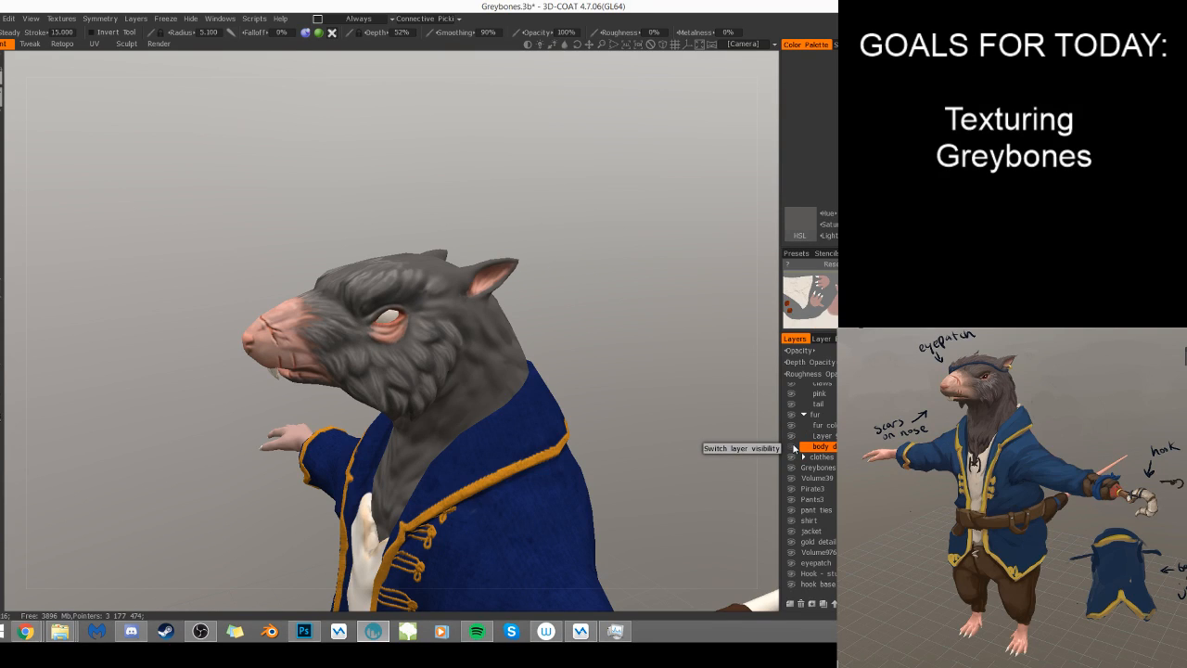
left_click(794, 448)
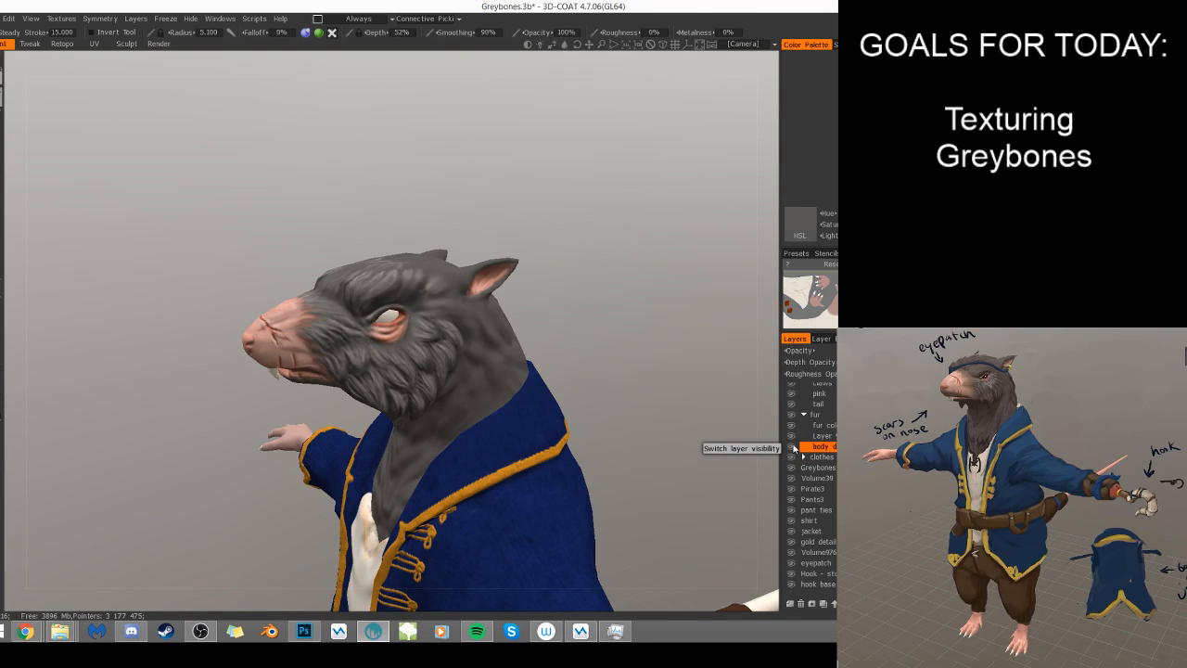
left_click(794, 448)
left_click(793, 448)
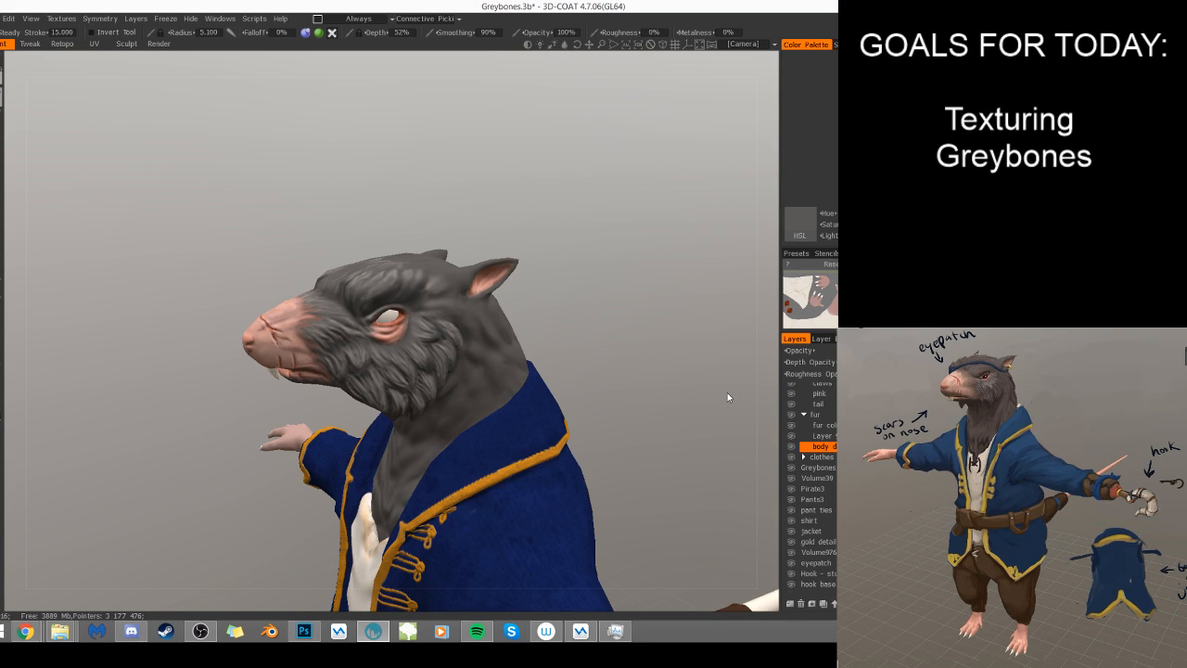
- Inspect the head and neck fur from the front and below, and switch to the Render workspace
left_click_drag(199, 232, 321, 204)
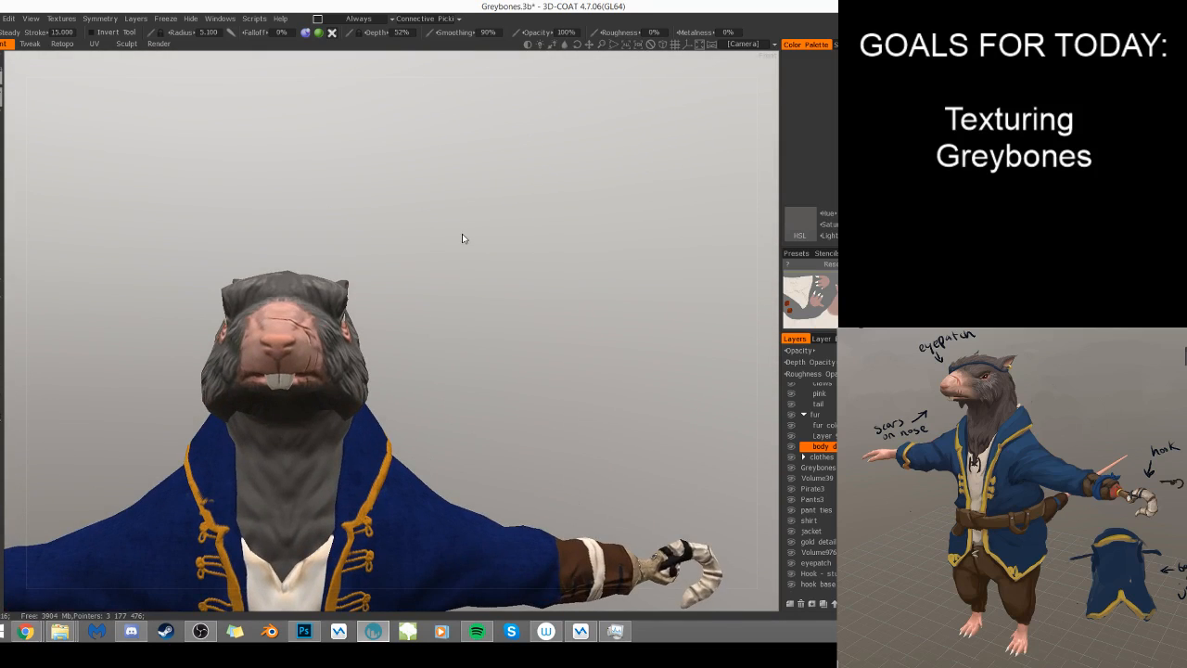
right_click_drag(463, 235, 468, 218)
left_click_drag(469, 222, 461, 295)
right_click_drag(461, 295, 575, 325)
left_click_drag(575, 325, 633, 318)
right_click_drag(633, 318, 612, 321)
left_click_drag(612, 321, 586, 313)
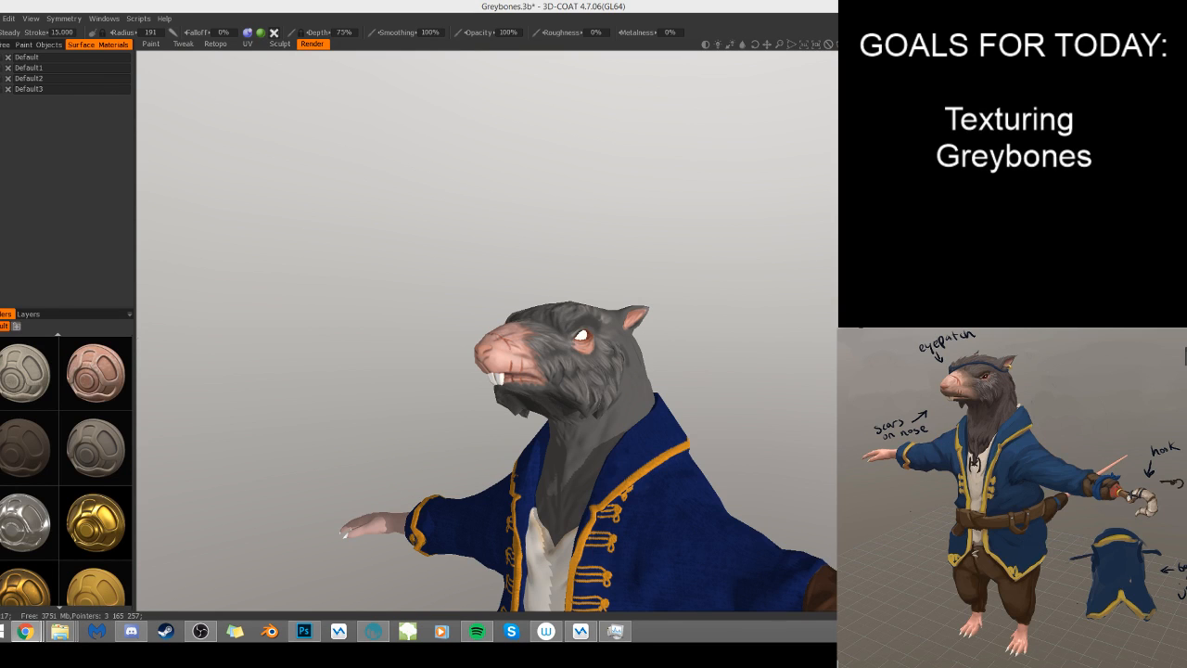
- Examine the rendered character's head fur and upper body from several angles and distances
left_click(356, 219)
middle_click_drag(356, 219, 350, 161)
left_click_drag(350, 161, 480, 199)
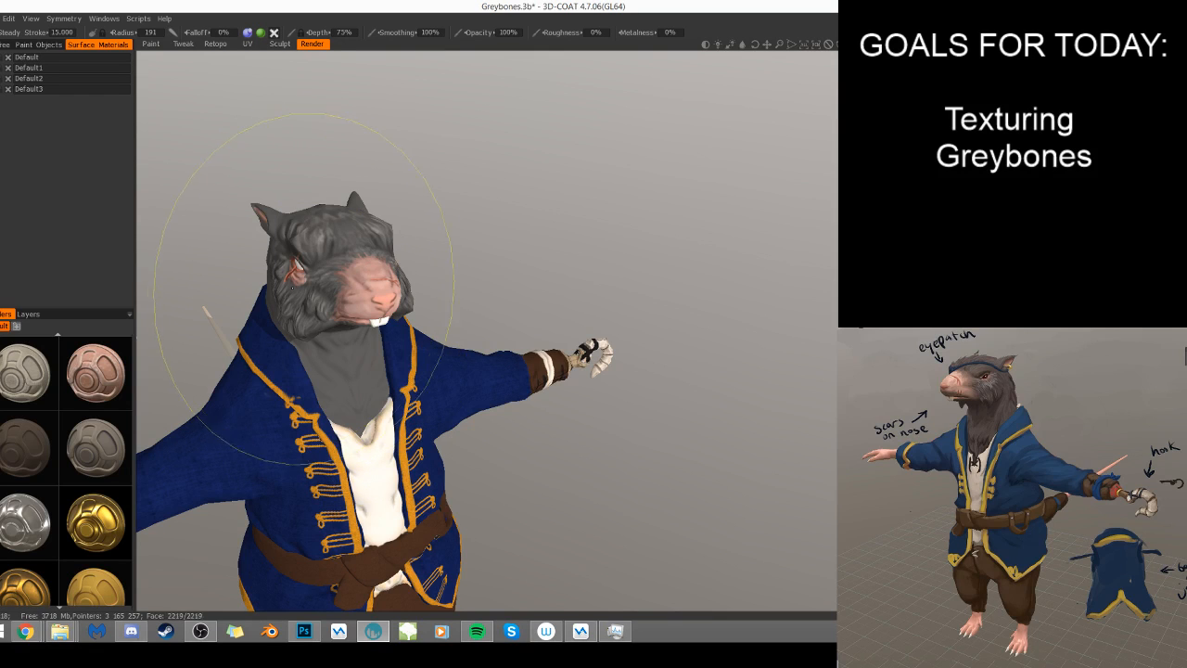
scroll(613, 193, "up", 3)
left_click_drag(591, 217, 717, 185)
middle_click_drag(716, 185, 587, 209)
scroll(587, 209, "down", 1)
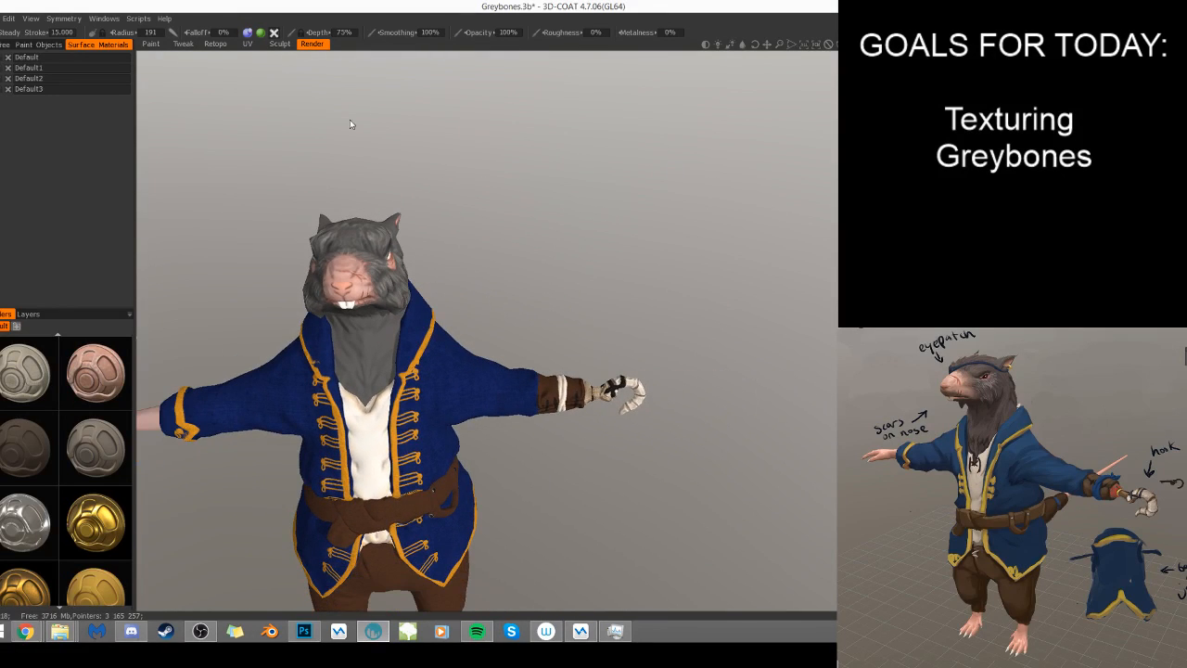
- Return to the Paint workspace and examine the head fur close up and the whole character from several sides
left_click(161, 43)
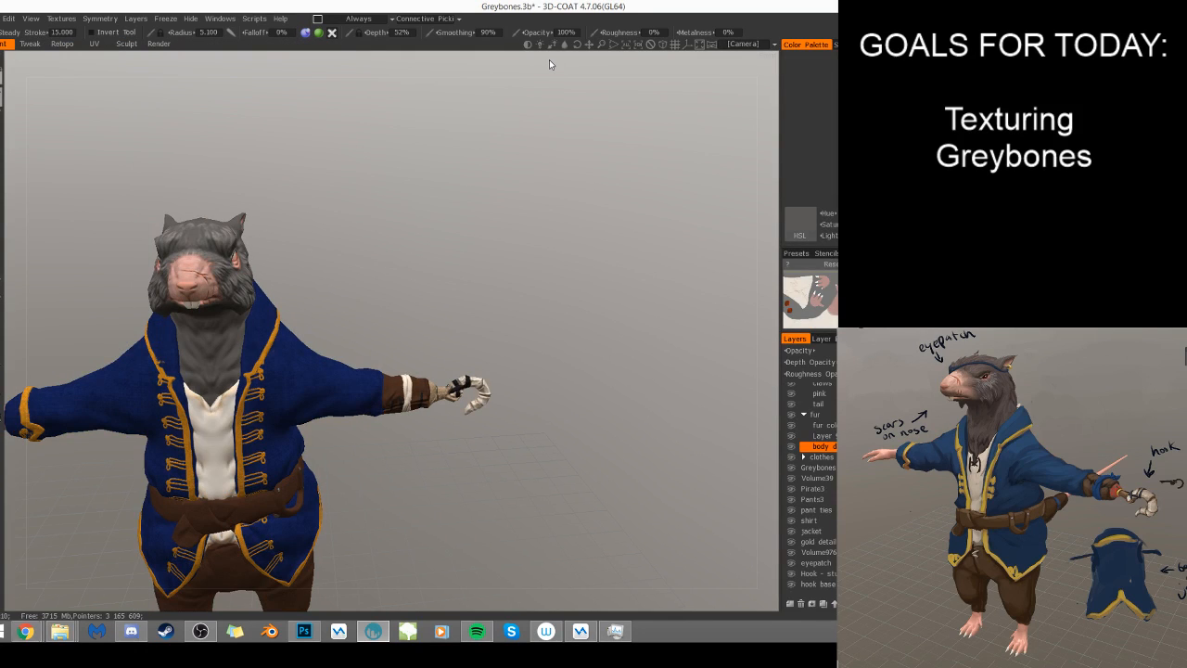
middle_click_drag(292, 181, 425, 201)
left_click_drag(724, 190, 626, 185)
right_click_drag(626, 186, 635, 224)
left_click_drag(635, 224, 568, 239)
left_click_drag(672, 184, 683, 217)
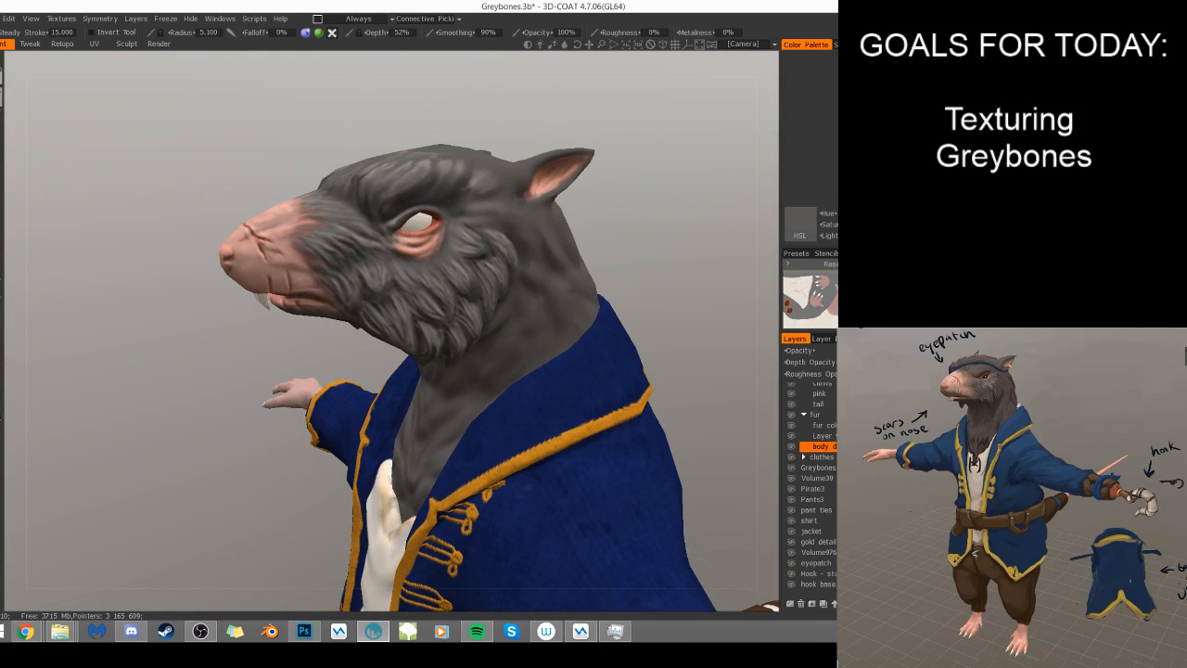
right_click_drag(608, 253, 588, 206)
left_click_drag(652, 229, 571, 265)
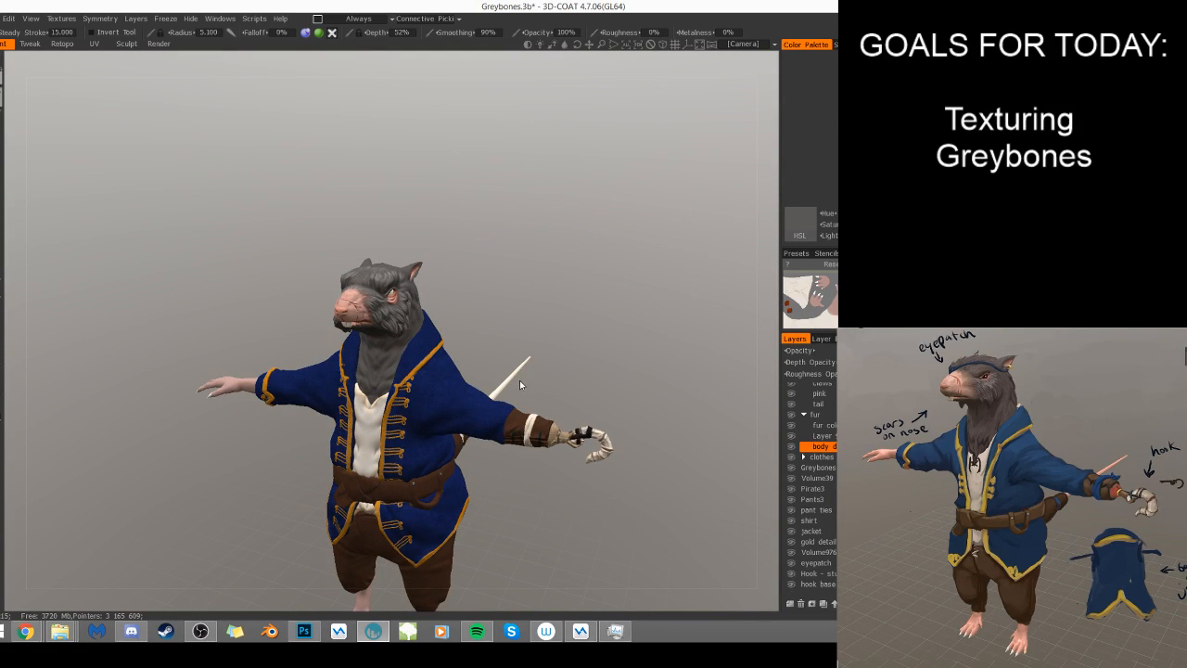
mouse_move(631, 318)
left_mouse_down()
mouse_move(694, 331)
mouse_move(641, 313)
mouse_move(640, 327)
left_mouse_up()
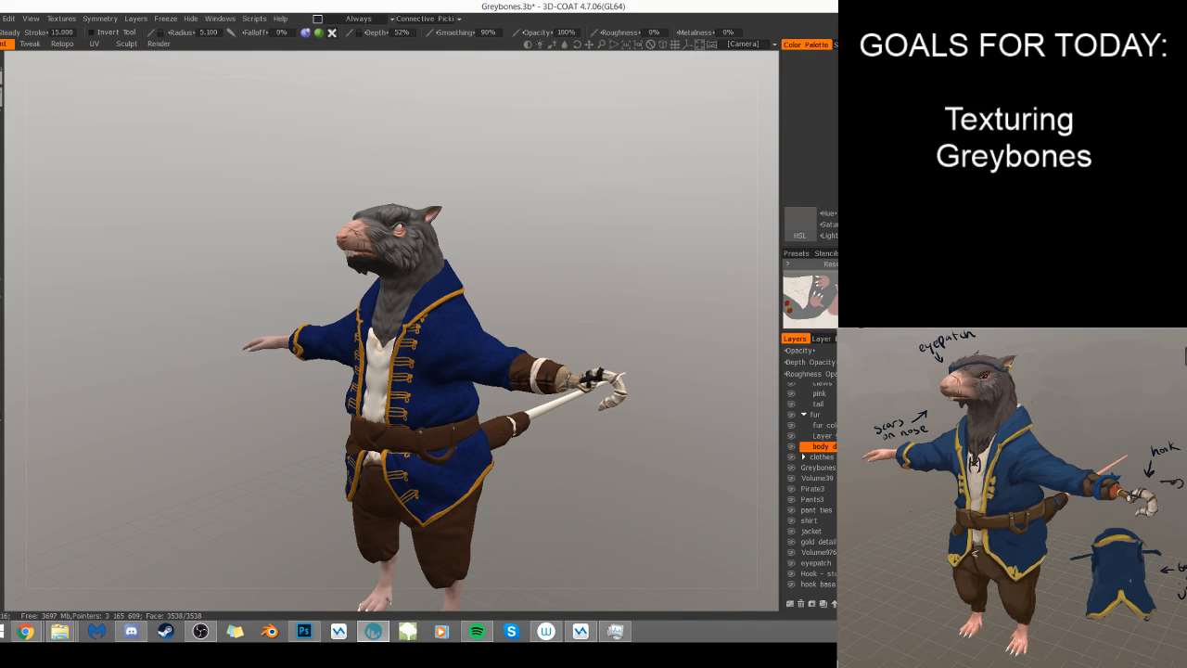
left_click_drag(596, 452, 643, 406)
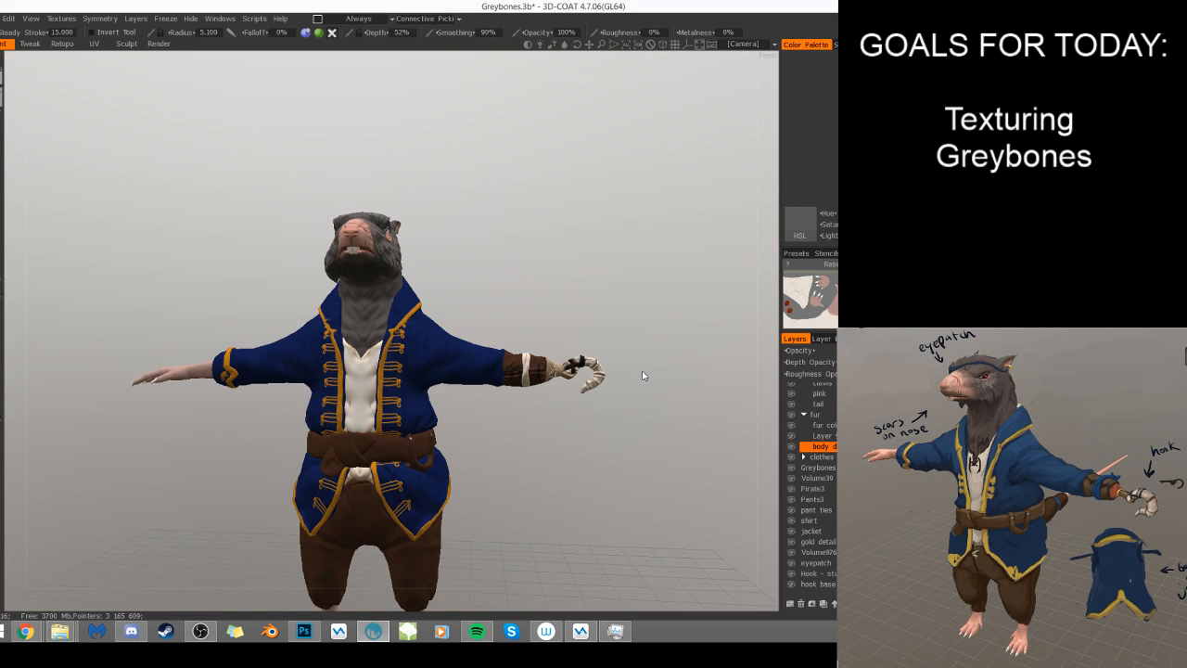